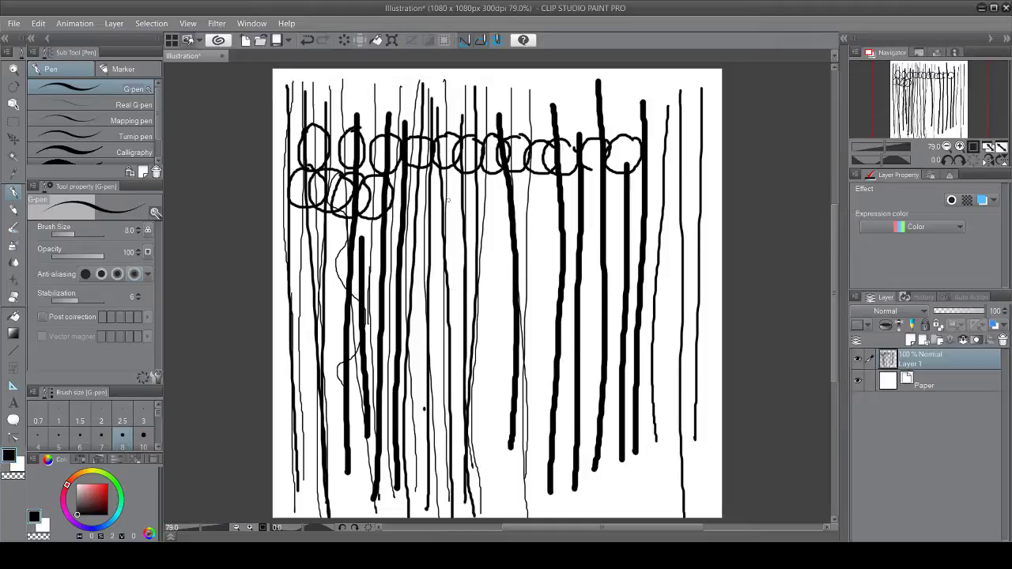
# Step: Draw freehand G-pen vertical lines down the canvas among the existing strokes, and add two circles to the second row
pyautogui.moveTo(496, 192); pyautogui.dragTo(476, 447)
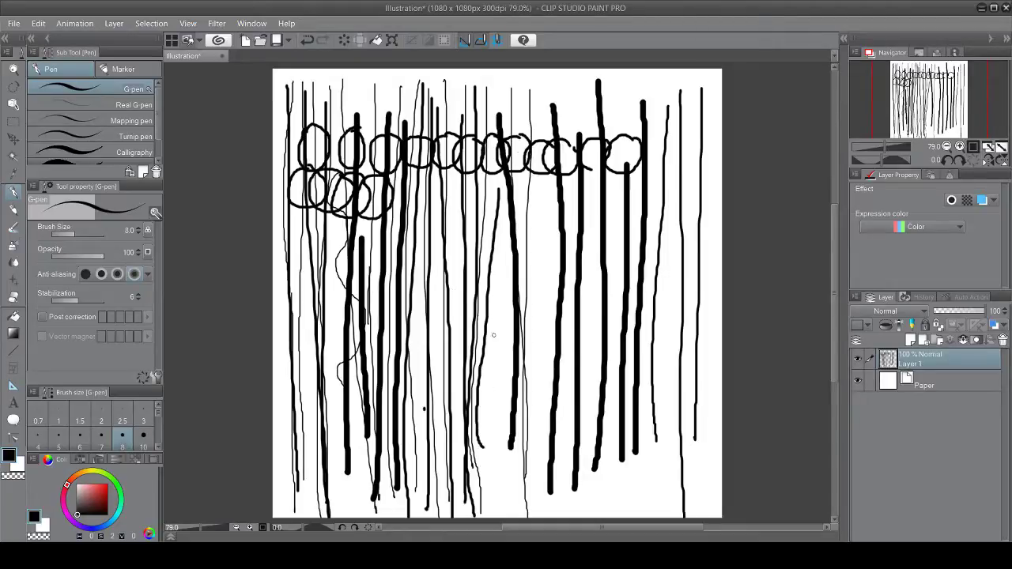
pyautogui.moveTo(409, 181)
pyautogui.mouseDown()
pyautogui.moveTo(424, 222)
pyautogui.moveTo(405, 187)
pyautogui.moveTo(473, 185)
pyautogui.moveTo(447, 215)
pyautogui.moveTo(450, 197)
pyautogui.mouseUp()
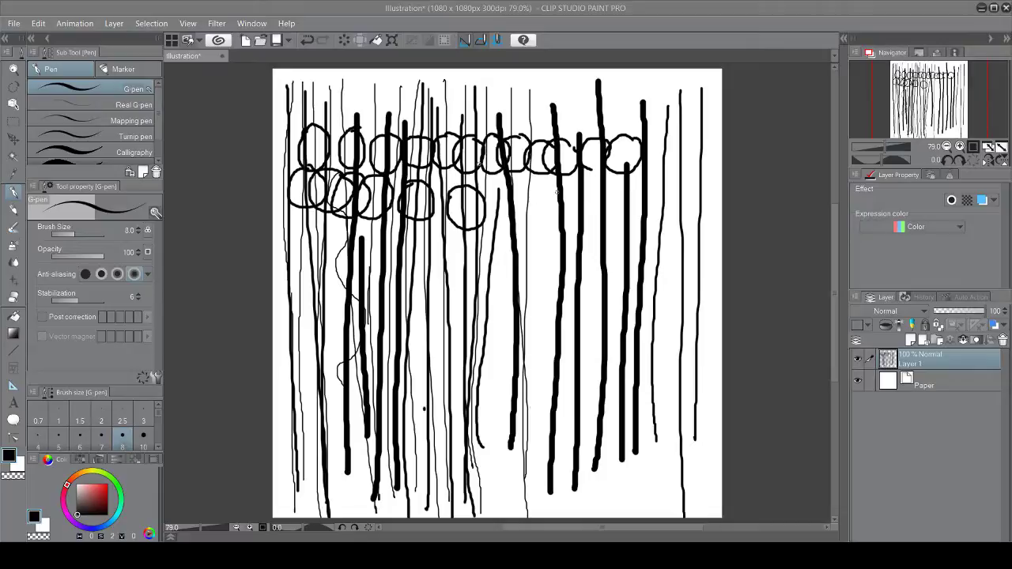
pyautogui.moveTo(538, 188); pyautogui.dragTo(538, 467)
pyautogui.moveTo(551, 190); pyautogui.dragTo(551, 458)
pyautogui.moveTo(472, 286); pyautogui.dragTo(463, 504)
pyautogui.moveTo(630, 215); pyautogui.dragTo(630, 266)
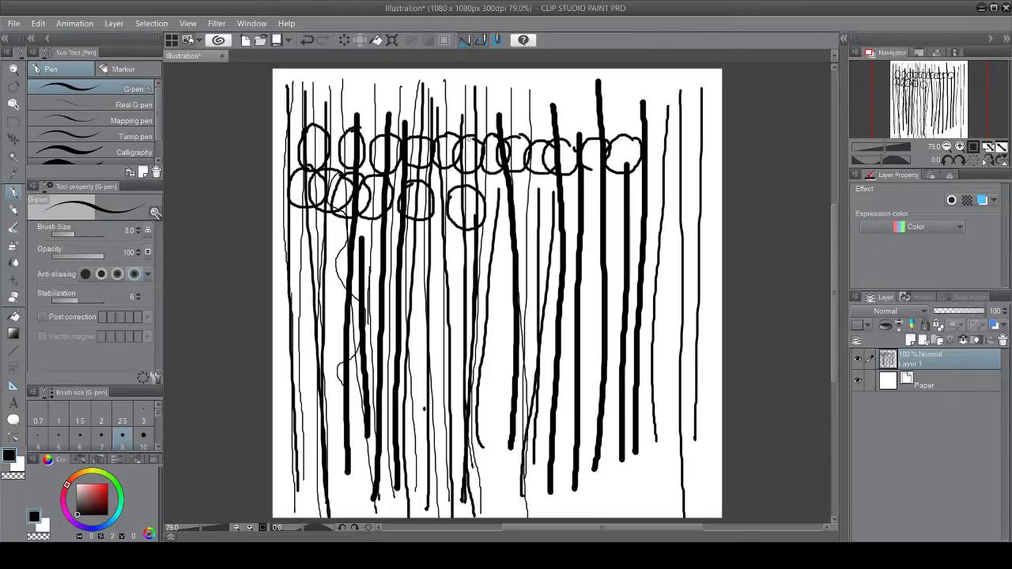
pyautogui.moveTo(480, 140); pyautogui.dragTo(465, 490)
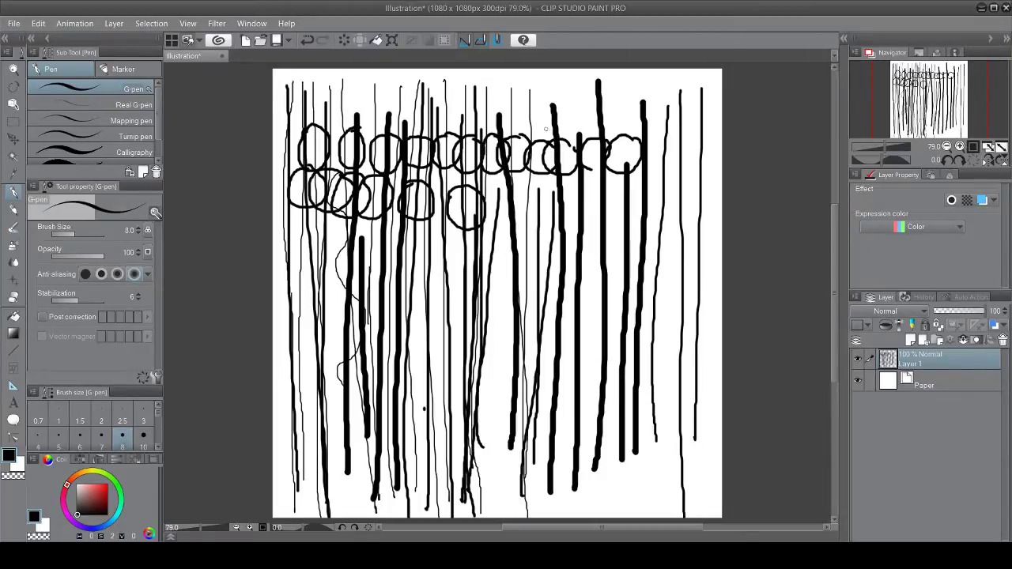
pyautogui.moveTo(547, 104); pyautogui.dragTo(547, 489)
pyautogui.moveTo(584, 87); pyautogui.dragTo(586, 498)
pyautogui.moveTo(633, 82); pyautogui.dragTo(622, 451)
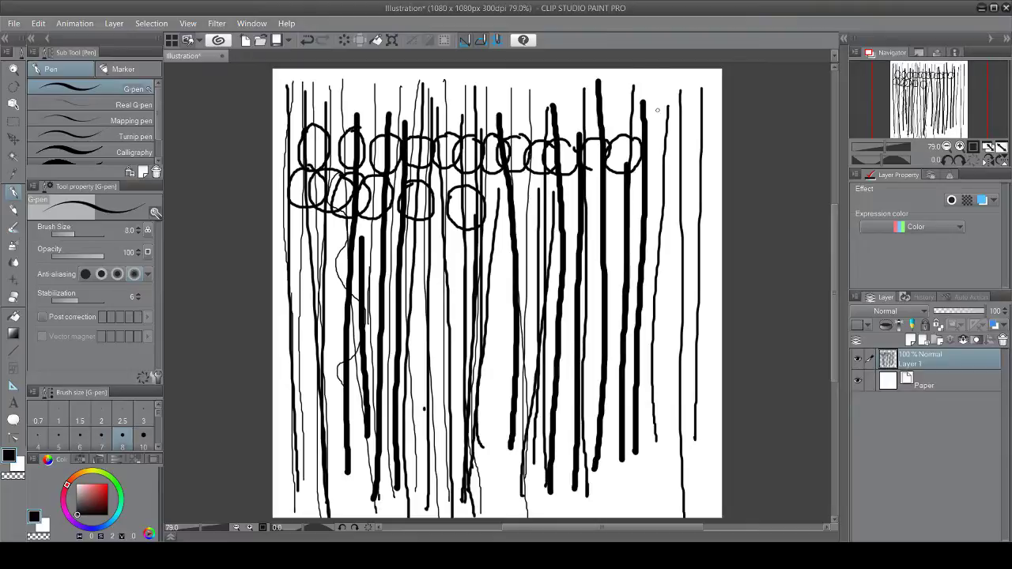
pyautogui.moveTo(657, 110); pyautogui.dragTo(642, 518)
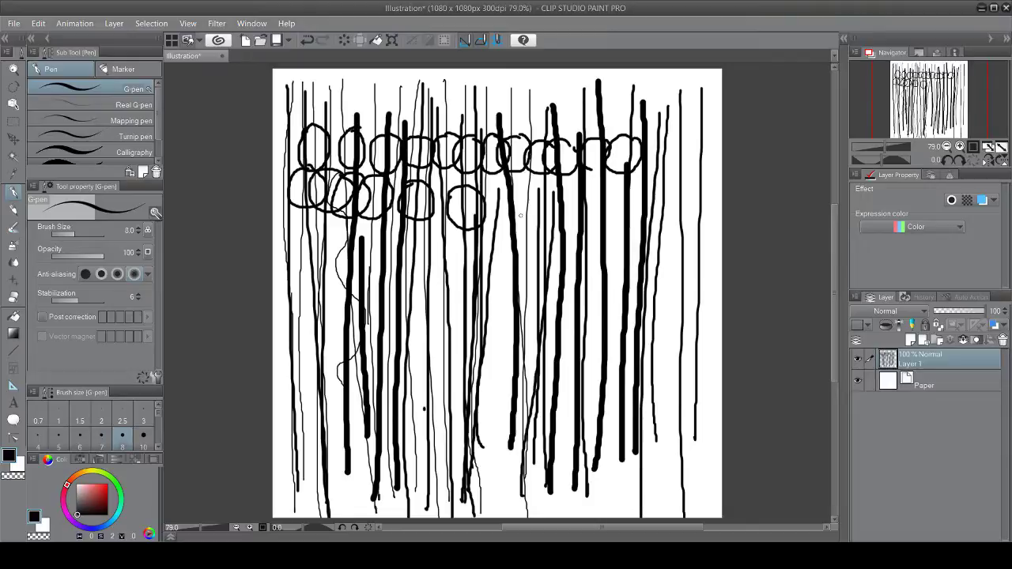
# Step: Extend the second row of circles toward the canvas's right side, and draw three overlapping circles below it near the center
pyautogui.moveTo(500, 200)
pyautogui.mouseDown()
pyautogui.moveTo(524, 232)
pyautogui.moveTo(502, 226)
pyautogui.moveTo(554, 203)
pyautogui.moveTo(554, 234)
pyautogui.moveTo(527, 213)
pyautogui.moveTo(532, 203)
pyautogui.moveTo(571, 220)
pyautogui.moveTo(569, 190)
pyautogui.moveTo(583, 236)
pyautogui.moveTo(550, 227)
pyautogui.moveTo(554, 202)
pyautogui.moveTo(593, 220)
pyautogui.moveTo(582, 204)
pyautogui.moveTo(600, 196)
pyautogui.moveTo(605, 247)
pyautogui.moveTo(578, 228)
pyautogui.moveTo(587, 201)
pyautogui.mouseUp()
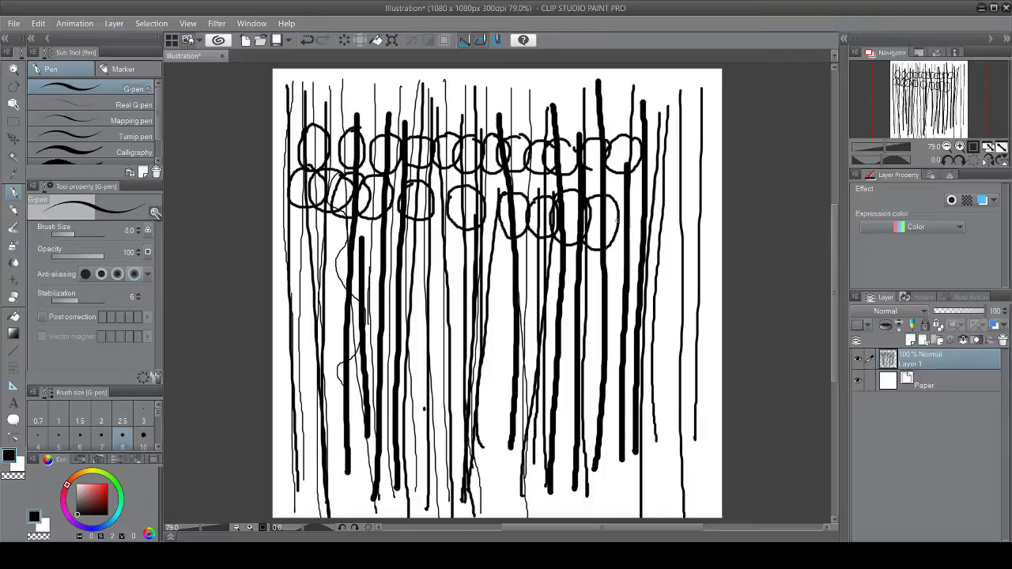
pyautogui.moveTo(613, 195)
pyautogui.mouseDown()
pyautogui.moveTo(642, 195)
pyautogui.moveTo(605, 203)
pyautogui.mouseUp()
pyautogui.moveTo(461, 375); pyautogui.dragTo(463, 410)
pyautogui.moveTo(639, 459); pyautogui.dragTo(640, 511)
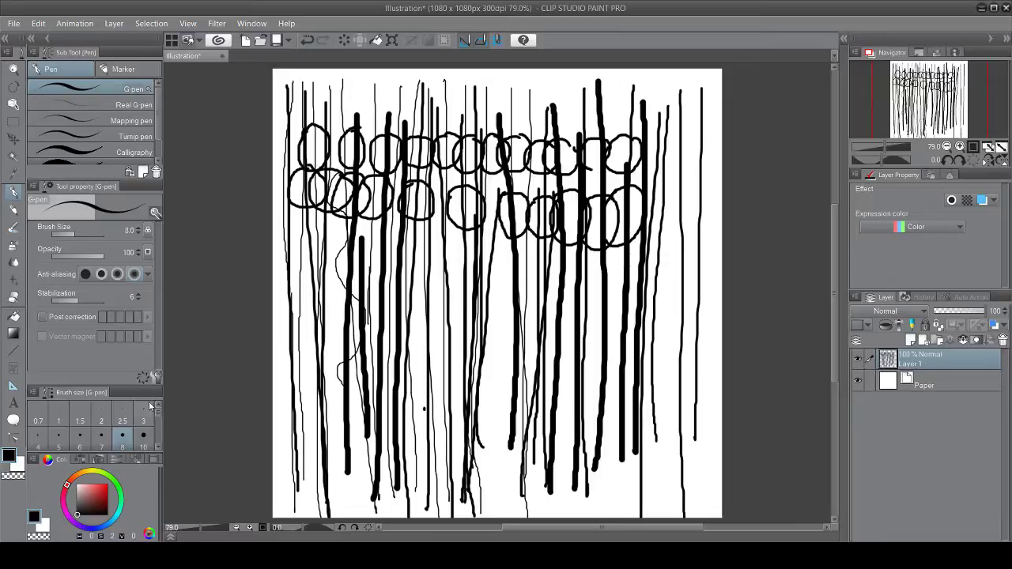
pyautogui.moveTo(423, 266)
pyautogui.mouseDown()
pyautogui.moveTo(450, 255)
pyautogui.moveTo(419, 284)
pyautogui.moveTo(422, 260)
pyautogui.moveTo(485, 304)
pyautogui.moveTo(448, 272)
pyautogui.moveTo(458, 263)
pyautogui.moveTo(520, 284)
pyautogui.moveTo(484, 269)
pyautogui.mouseUp()
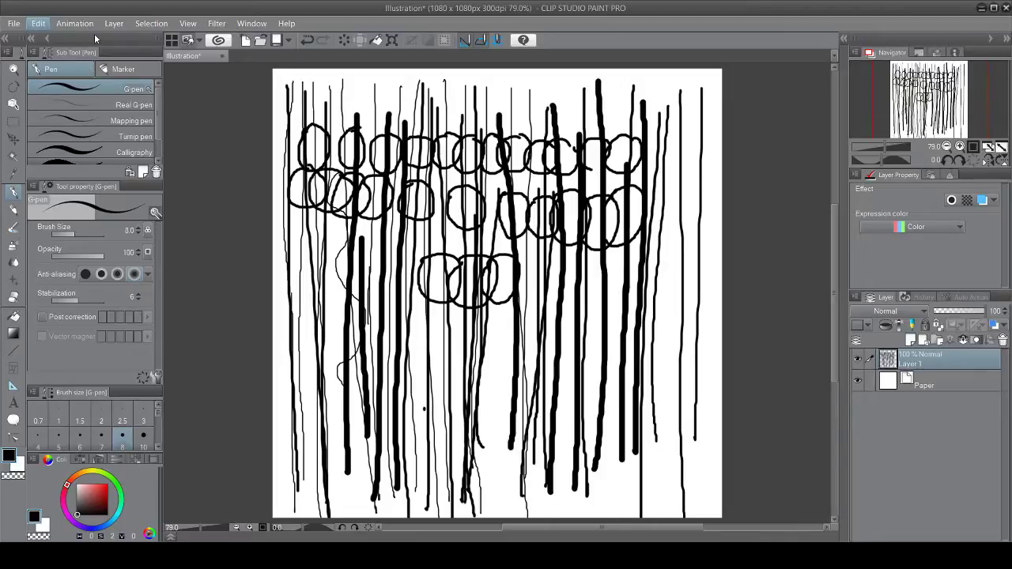
# Step: Clear the layer and draw rows of small overlapping circles, plus larger overlapping circles at mid-canvas and toward its right side
pyautogui.press('Delete')
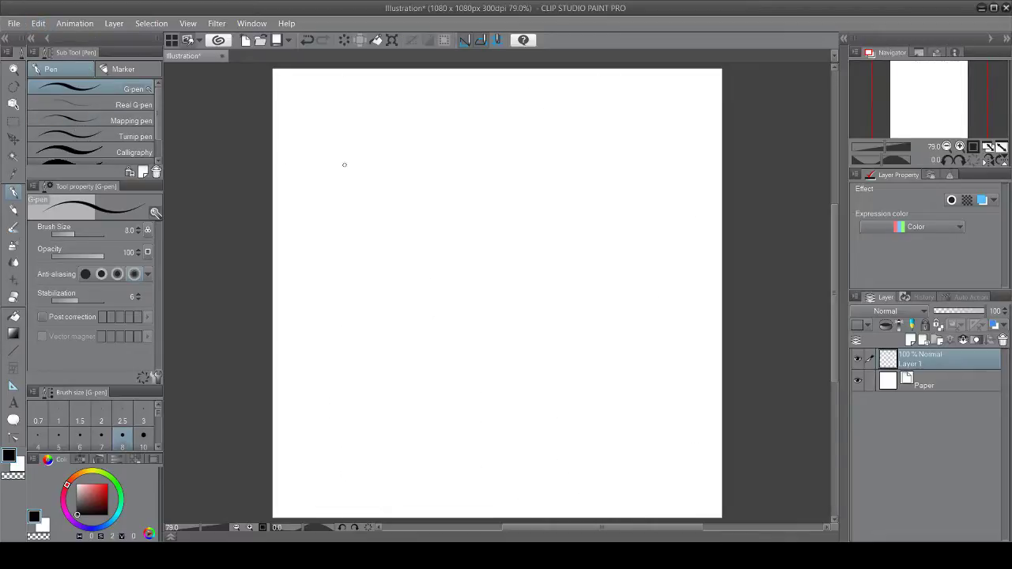
pyautogui.moveTo(305, 92)
pyautogui.mouseDown()
pyautogui.moveTo(338, 104)
pyautogui.moveTo(320, 141)
pyautogui.moveTo(303, 92)
pyautogui.moveTo(348, 88)
pyautogui.moveTo(362, 138)
pyautogui.moveTo(325, 123)
pyautogui.moveTo(328, 95)
pyautogui.moveTo(385, 101)
pyautogui.moveTo(362, 142)
pyautogui.moveTo(354, 107)
pyautogui.moveTo(403, 95)
pyautogui.moveTo(388, 143)
pyautogui.moveTo(382, 96)
pyautogui.moveTo(396, 104)
pyautogui.moveTo(410, 94)
pyautogui.moveTo(420, 141)
pyautogui.moveTo(390, 124)
pyautogui.moveTo(419, 105)
pyautogui.moveTo(438, 114)
pyautogui.moveTo(417, 100)
pyautogui.moveTo(449, 93)
pyautogui.moveTo(434, 141)
pyautogui.moveTo(412, 105)
pyautogui.moveTo(422, 92)
pyautogui.moveTo(478, 113)
pyautogui.moveTo(448, 139)
pyautogui.moveTo(444, 102)
pyautogui.moveTo(484, 95)
pyautogui.moveTo(501, 147)
pyautogui.moveTo(466, 131)
pyautogui.moveTo(472, 101)
pyautogui.moveTo(503, 98)
pyautogui.moveTo(530, 153)
pyautogui.moveTo(493, 142)
pyautogui.moveTo(495, 103)
pyautogui.mouseUp()
pyautogui.moveTo(527, 136)
pyautogui.mouseDown()
pyautogui.moveTo(618, 171)
pyautogui.moveTo(566, 252)
pyautogui.moveTo(510, 185)
pyautogui.moveTo(522, 152)
pyautogui.moveTo(638, 203)
pyautogui.moveTo(556, 289)
pyautogui.moveTo(498, 174)
pyautogui.moveTo(526, 140)
pyautogui.moveTo(556, 133)
pyautogui.mouseUp()
pyautogui.moveTo(548, 174)
pyautogui.mouseDown()
pyautogui.moveTo(648, 204)
pyautogui.moveTo(557, 341)
pyautogui.moveTo(475, 253)
pyautogui.moveTo(508, 177)
pyautogui.moveTo(550, 172)
pyautogui.mouseUp()
pyautogui.moveTo(532, 212)
pyautogui.mouseDown()
pyautogui.moveTo(643, 327)
pyautogui.moveTo(517, 377)
pyautogui.moveTo(467, 266)
pyautogui.moveTo(536, 212)
pyautogui.mouseUp()
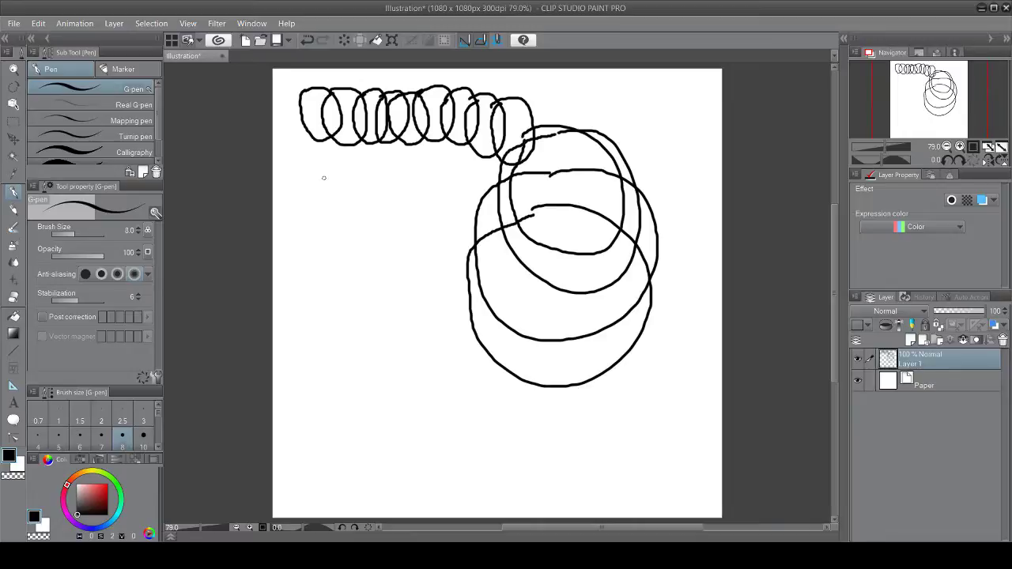
pyautogui.moveTo(323, 178)
pyautogui.mouseDown()
pyautogui.moveTo(357, 226)
pyautogui.moveTo(307, 183)
pyautogui.moveTo(320, 175)
pyautogui.moveTo(378, 182)
pyautogui.moveTo(335, 216)
pyautogui.moveTo(344, 189)
pyautogui.moveTo(366, 250)
pyautogui.moveTo(364, 189)
pyautogui.moveTo(430, 180)
pyautogui.moveTo(385, 225)
pyautogui.moveTo(392, 184)
pyautogui.moveTo(430, 250)
pyautogui.moveTo(415, 185)
pyautogui.moveTo(486, 210)
pyautogui.moveTo(427, 204)
pyautogui.moveTo(447, 188)
pyautogui.moveTo(475, 250)
pyautogui.moveTo(458, 190)
pyautogui.moveTo(552, 230)
pyautogui.moveTo(478, 224)
pyautogui.moveTo(506, 199)
pyautogui.moveTo(565, 267)
pyautogui.moveTo(512, 237)
pyautogui.moveTo(571, 235)
pyautogui.moveTo(541, 190)
pyautogui.moveTo(573, 206)
pyautogui.moveTo(618, 291)
pyautogui.moveTo(545, 207)
pyautogui.moveTo(563, 189)
pyautogui.moveTo(603, 336)
pyautogui.moveTo(564, 220)
pyautogui.moveTo(580, 212)
pyautogui.mouseUp()
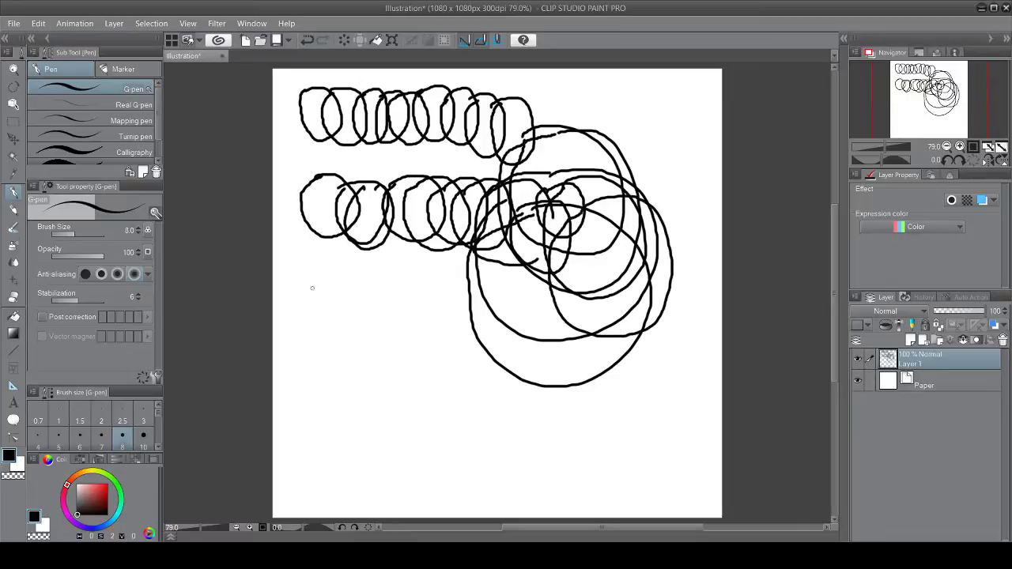
pyautogui.moveTo(312, 271)
pyautogui.mouseDown()
pyautogui.moveTo(372, 346)
pyautogui.moveTo(298, 342)
pyautogui.moveTo(298, 285)
pyautogui.moveTo(310, 273)
pyautogui.moveTo(419, 317)
pyautogui.moveTo(364, 396)
pyautogui.moveTo(324, 319)
pyautogui.moveTo(332, 305)
pyautogui.moveTo(431, 283)
pyautogui.moveTo(435, 404)
pyautogui.moveTo(347, 356)
pyautogui.moveTo(368, 307)
pyautogui.mouseUp()
pyautogui.moveTo(405, 272)
pyautogui.mouseDown()
pyautogui.moveTo(482, 317)
pyautogui.moveTo(393, 329)
pyautogui.moveTo(389, 268)
pyautogui.moveTo(408, 262)
pyautogui.moveTo(443, 308)
pyautogui.moveTo(424, 284)
pyautogui.moveTo(493, 338)
pyautogui.moveTo(418, 365)
pyautogui.moveTo(413, 295)
pyautogui.moveTo(525, 328)
pyautogui.moveTo(452, 408)
pyautogui.moveTo(417, 322)
pyautogui.moveTo(440, 294)
pyautogui.moveTo(459, 339)
pyautogui.moveTo(460, 309)
pyautogui.moveTo(550, 370)
pyautogui.moveTo(441, 409)
pyautogui.moveTo(455, 315)
pyautogui.mouseUp()
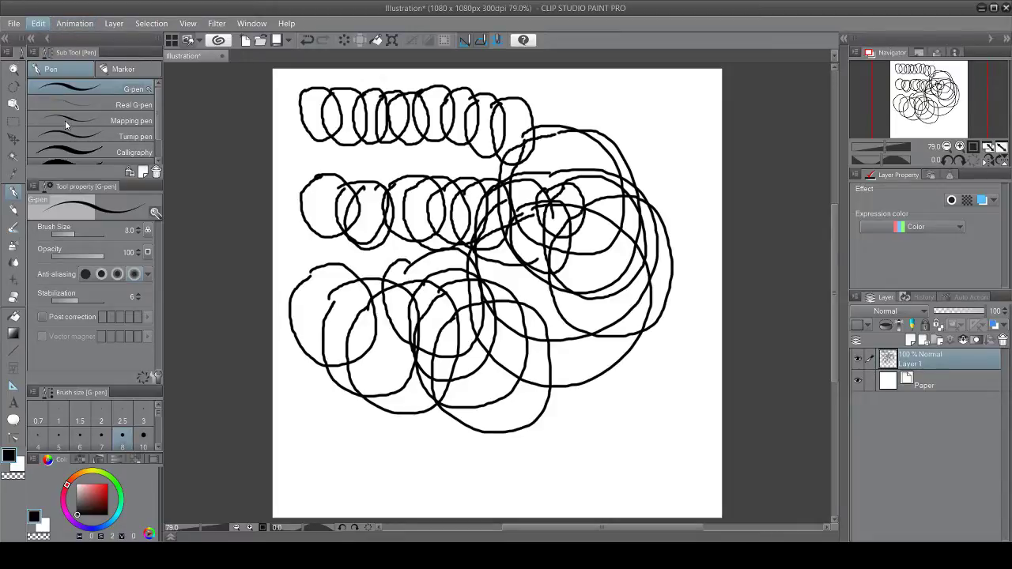
# Step: Clear the layer and draw eleven long, roughly vertical freehand lines side by side from the canvas's left edge rightward
pyautogui.press('Delete')
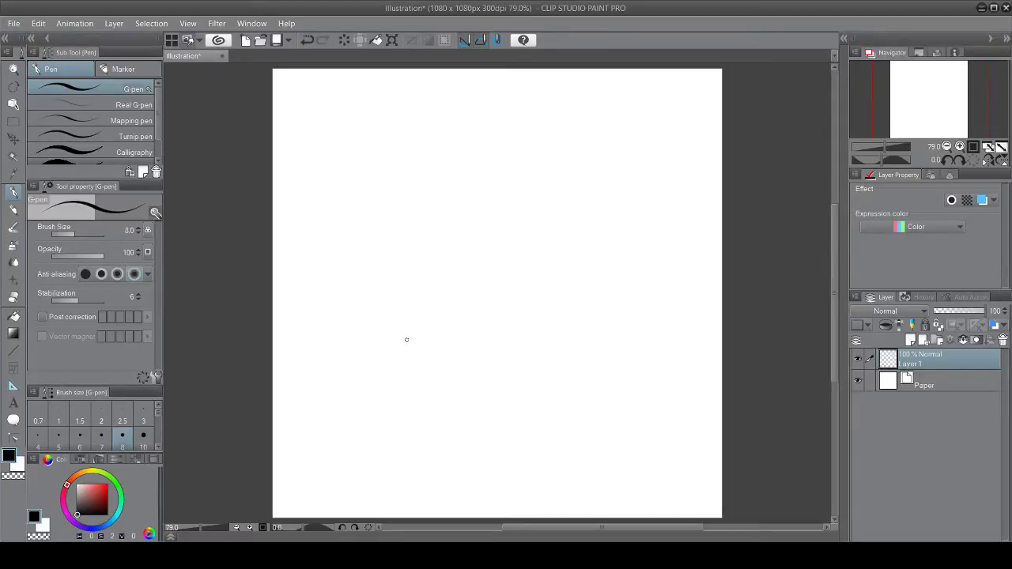
pyautogui.moveTo(309, 91)
pyautogui.mouseDown()
pyautogui.moveTo(288, 383)
pyautogui.moveTo(294, 484)
pyautogui.mouseUp()
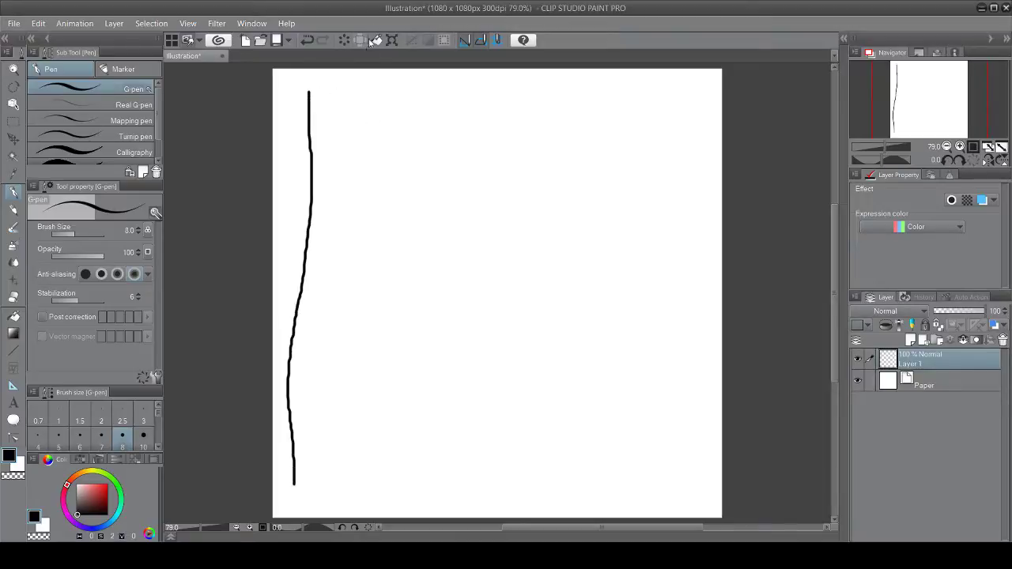
pyautogui.moveTo(341, 81); pyautogui.dragTo(346, 488)
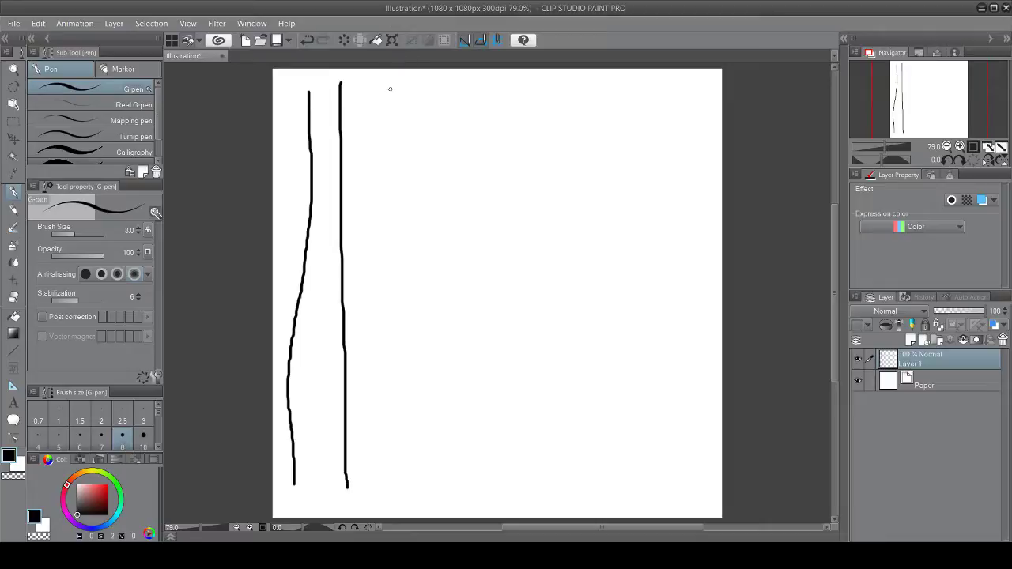
pyautogui.moveTo(371, 89); pyautogui.dragTo(381, 498)
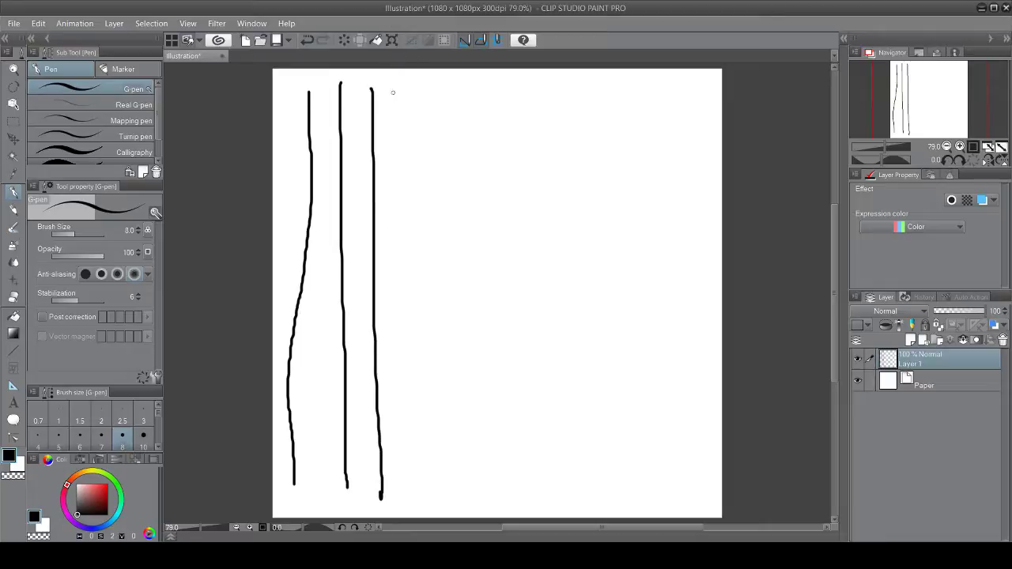
pyautogui.moveTo(394, 86); pyautogui.dragTo(392, 470)
pyautogui.moveTo(420, 83); pyautogui.dragTo(446, 455)
pyautogui.moveTo(458, 79); pyautogui.dragTo(441, 498)
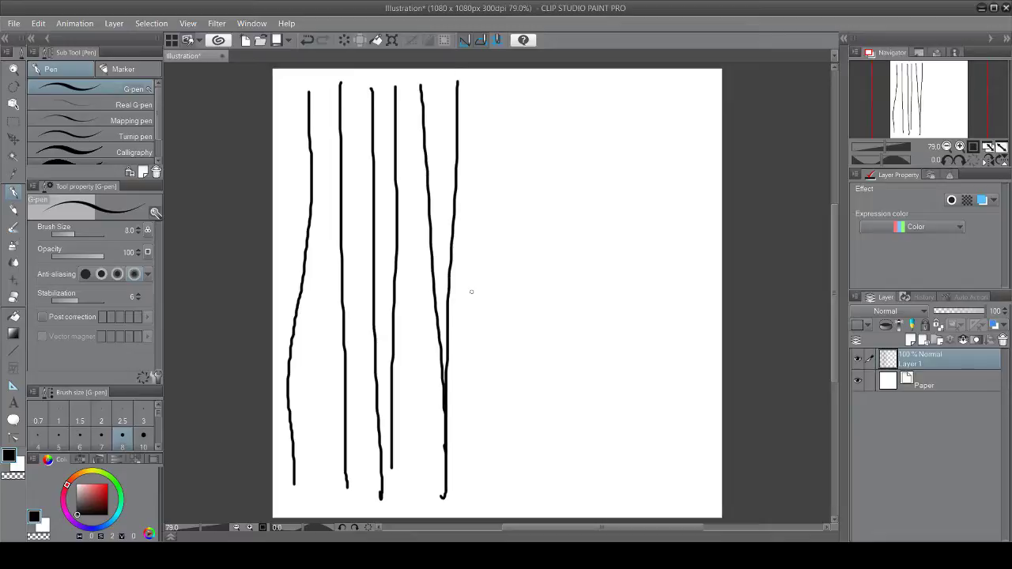
pyautogui.moveTo(482, 139); pyautogui.dragTo(486, 467)
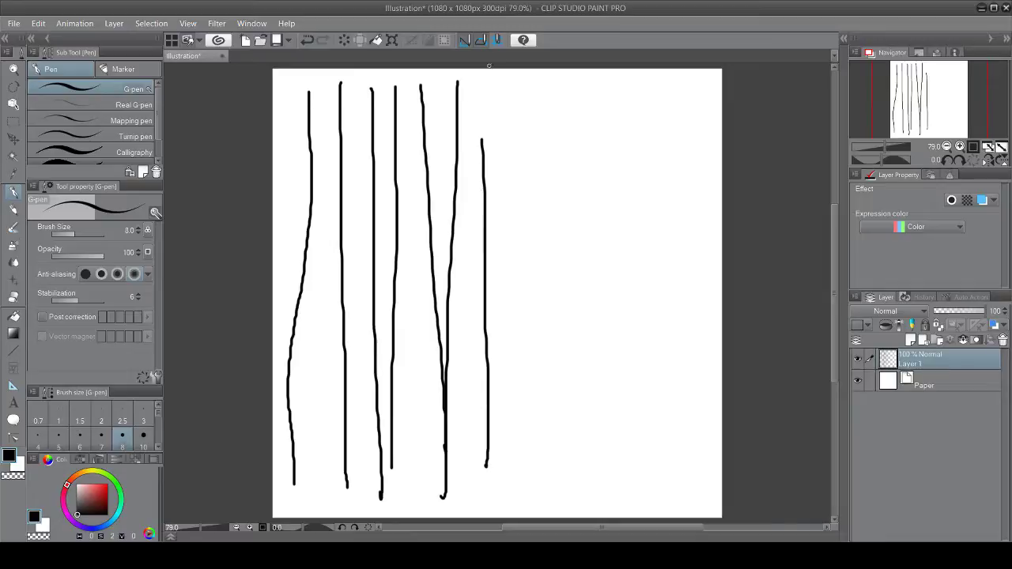
pyautogui.moveTo(508, 90); pyautogui.dragTo(524, 480)
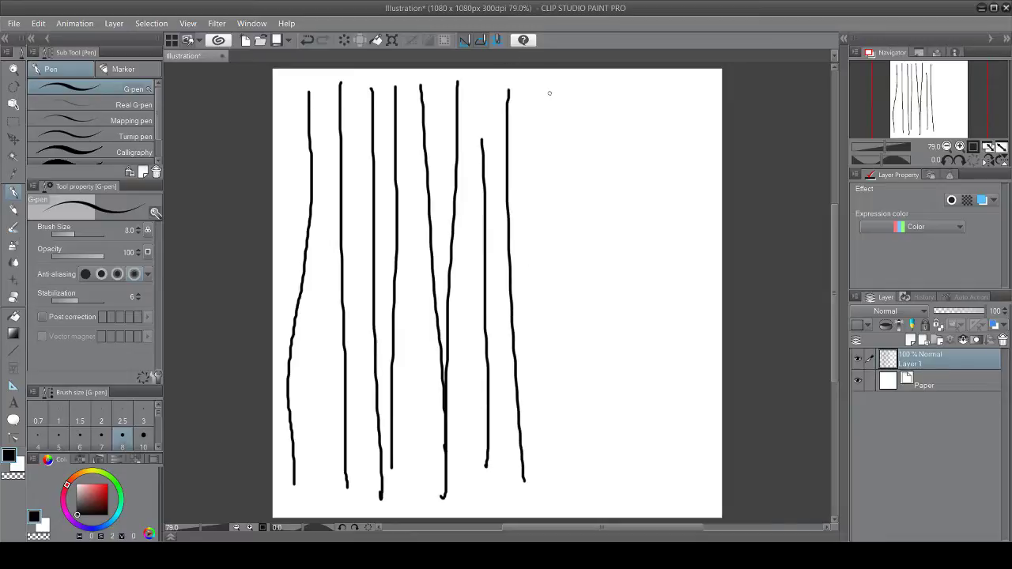
pyautogui.moveTo(539, 80); pyautogui.dragTo(566, 516)
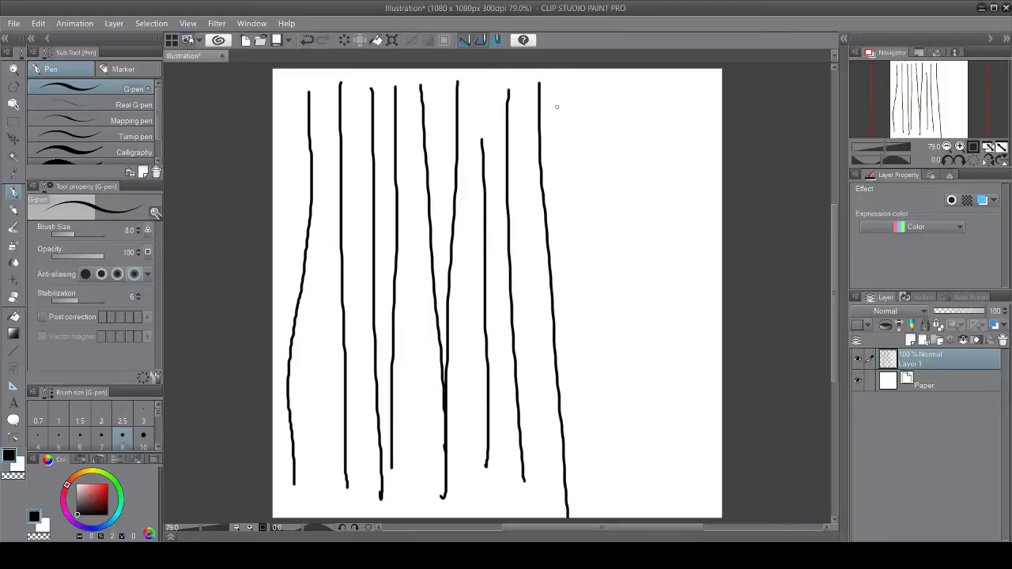
pyautogui.moveTo(573, 78); pyautogui.dragTo(581, 513)
pyautogui.moveTo(600, 90); pyautogui.dragTo(608, 483)
# Step: Draw a column of overlapping circles along the canvas's right edge and a second column of larger circles over the neighboring lines
pyautogui.moveTo(642, 87)
pyautogui.mouseDown()
pyautogui.moveTo(681, 138)
pyautogui.moveTo(626, 117)
pyautogui.moveTo(641, 87)
pyautogui.moveTo(684, 158)
pyautogui.moveTo(622, 136)
pyautogui.moveTo(641, 103)
pyautogui.moveTo(674, 129)
pyautogui.moveTo(637, 188)
pyautogui.moveTo(642, 122)
pyautogui.moveTo(668, 208)
pyautogui.moveTo(634, 170)
pyautogui.moveTo(642, 152)
pyautogui.moveTo(681, 224)
pyautogui.moveTo(627, 187)
pyautogui.moveTo(657, 169)
pyautogui.moveTo(632, 242)
pyautogui.moveTo(642, 194)
pyautogui.moveTo(676, 292)
pyautogui.moveTo(632, 229)
pyautogui.moveTo(651, 229)
pyautogui.moveTo(702, 308)
pyautogui.moveTo(628, 269)
pyautogui.moveTo(645, 243)
pyautogui.moveTo(689, 332)
pyautogui.moveTo(623, 299)
pyautogui.moveTo(645, 272)
pyautogui.mouseUp()
pyautogui.moveTo(626, 310)
pyautogui.mouseDown()
pyautogui.moveTo(710, 359)
pyautogui.moveTo(659, 396)
pyautogui.moveTo(612, 345)
pyautogui.moveTo(621, 313)
pyautogui.moveTo(695, 342)
pyautogui.moveTo(679, 424)
pyautogui.moveTo(623, 395)
pyautogui.moveTo(686, 344)
pyautogui.moveTo(693, 427)
pyautogui.moveTo(628, 428)
pyautogui.moveTo(615, 356)
pyautogui.moveTo(635, 355)
pyautogui.moveTo(653, 381)
pyautogui.moveTo(644, 358)
pyautogui.moveTo(699, 406)
pyautogui.moveTo(677, 453)
pyautogui.moveTo(619, 428)
pyautogui.moveTo(635, 362)
pyautogui.moveTo(671, 409)
pyautogui.moveTo(634, 392)
pyautogui.moveTo(702, 409)
pyautogui.moveTo(691, 480)
pyautogui.moveTo(608, 457)
pyautogui.moveTo(613, 401)
pyautogui.moveTo(658, 407)
pyautogui.moveTo(643, 419)
pyautogui.moveTo(655, 402)
pyautogui.moveTo(705, 487)
pyautogui.moveTo(636, 502)
pyautogui.moveTo(609, 448)
pyautogui.moveTo(639, 410)
pyautogui.mouseUp()
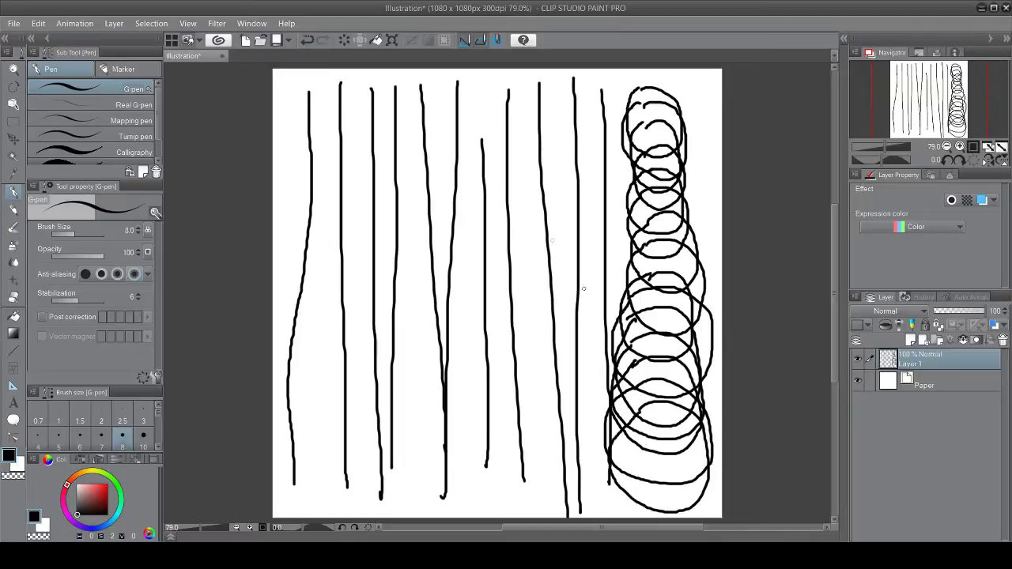
pyautogui.moveTo(560, 103)
pyautogui.mouseDown()
pyautogui.moveTo(607, 158)
pyautogui.moveTo(522, 119)
pyautogui.moveTo(557, 99)
pyautogui.moveTo(563, 127)
pyautogui.moveTo(508, 204)
pyautogui.moveTo(554, 126)
pyautogui.mouseUp()
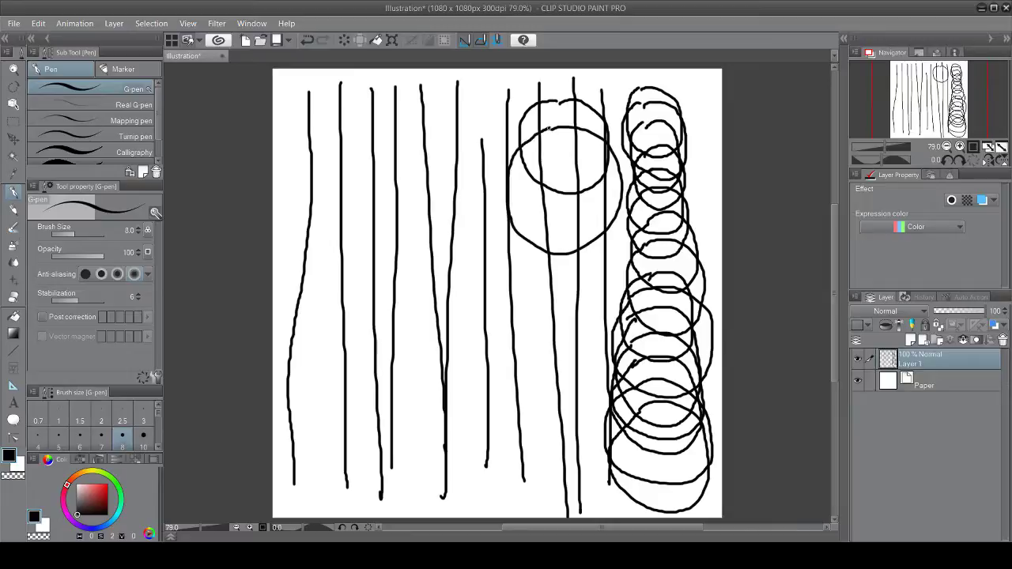
pyautogui.moveTo(527, 192)
pyautogui.mouseDown()
pyautogui.moveTo(568, 277)
pyautogui.moveTo(510, 248)
pyautogui.moveTo(527, 188)
pyautogui.mouseUp()
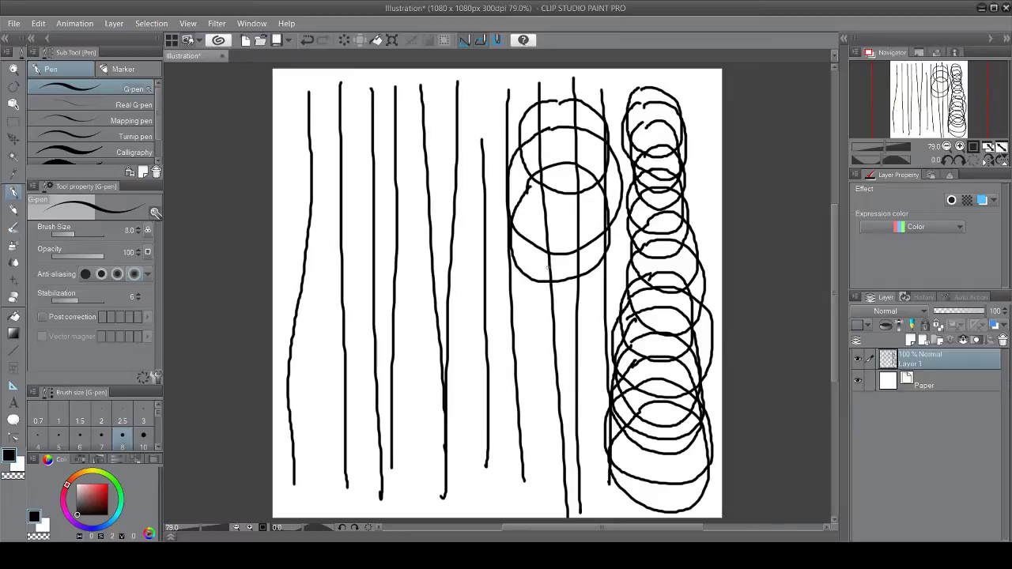
pyautogui.moveTo(531, 230)
pyautogui.mouseDown()
pyautogui.moveTo(592, 269)
pyautogui.moveTo(549, 318)
pyautogui.moveTo(511, 257)
pyautogui.moveTo(538, 221)
pyautogui.mouseUp()
pyautogui.moveTo(528, 257)
pyautogui.mouseDown()
pyautogui.moveTo(594, 278)
pyautogui.moveTo(507, 285)
pyautogui.moveTo(538, 256)
pyautogui.moveTo(602, 340)
pyautogui.moveTo(528, 378)
pyautogui.moveTo(541, 283)
pyautogui.mouseUp()
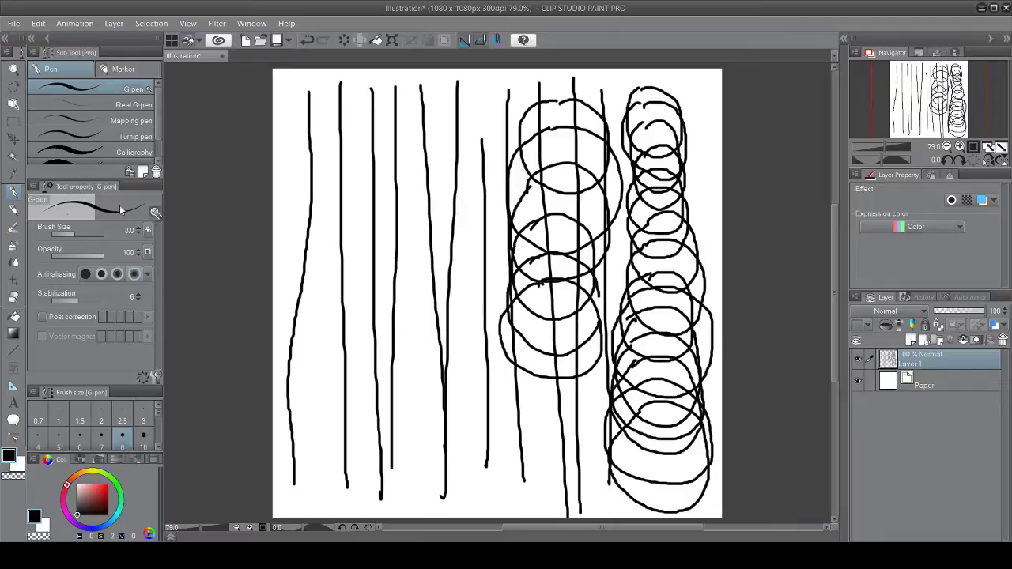
# Step: Hatch the upper-left area of the canvas with parallel diagonal strokes using the Real pencil at brush size 8
pyautogui.click(14, 209)
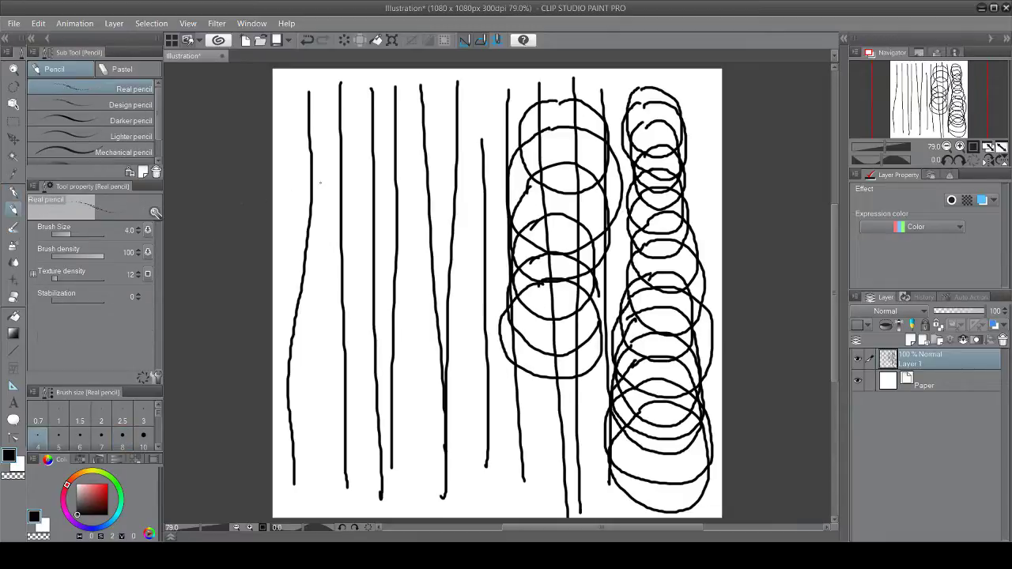
pyautogui.press(']')
pyautogui.press(']')
pyautogui.press(']')
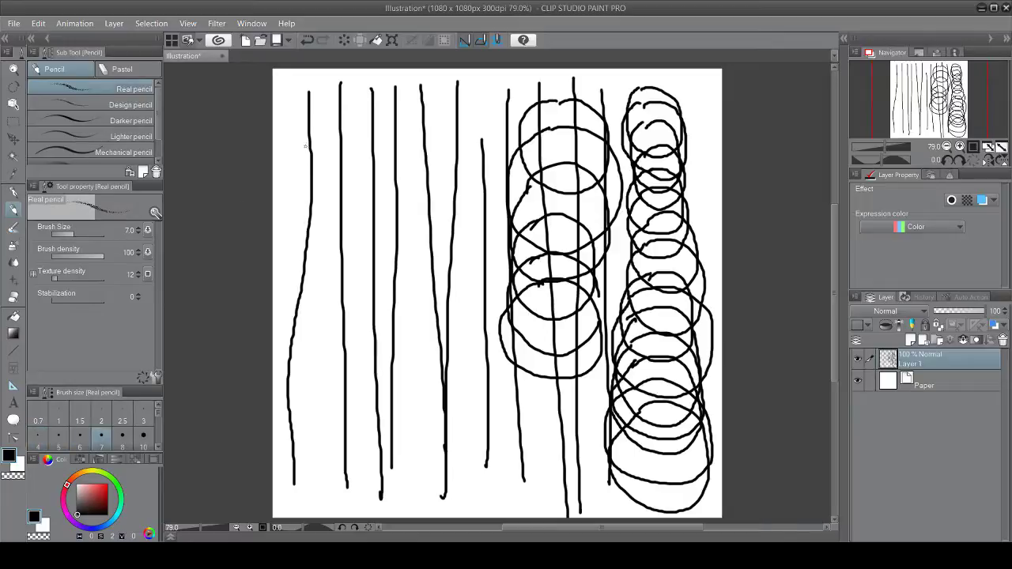
pyautogui.press(']')
pyautogui.moveTo(309, 124)
pyautogui.mouseDown()
pyautogui.moveTo(286, 139)
pyautogui.moveTo(324, 125)
pyautogui.moveTo(279, 162)
pyautogui.moveTo(340, 125)
pyautogui.mouseUp()
pyautogui.moveTo(282, 171); pyautogui.dragTo(348, 136)
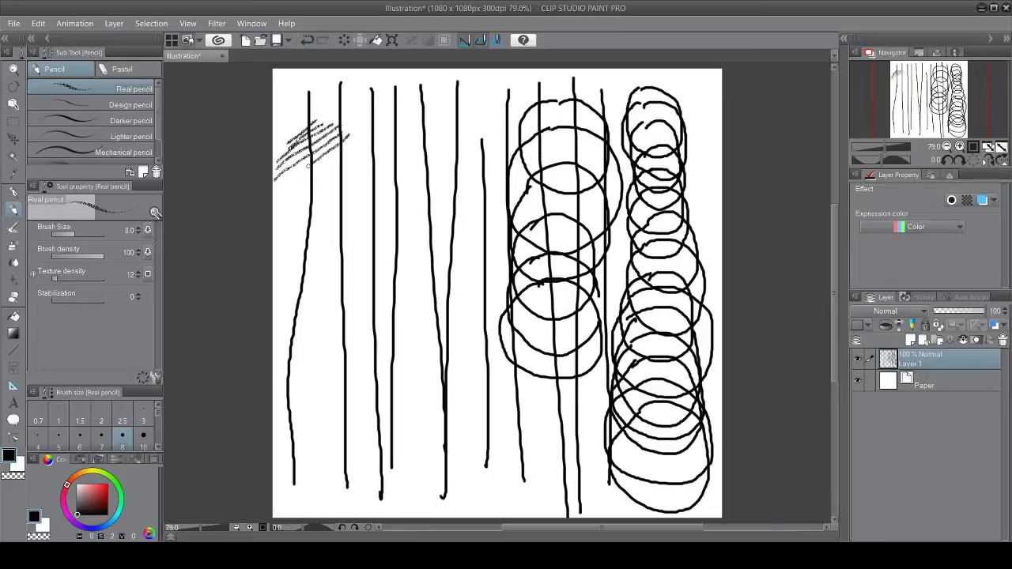
pyautogui.moveTo(280, 188); pyautogui.dragTo(358, 142)
pyautogui.moveTo(275, 207)
pyautogui.mouseDown()
pyautogui.moveTo(367, 144)
pyautogui.moveTo(352, 155)
pyautogui.mouseUp()
pyautogui.moveTo(273, 233); pyautogui.dragTo(340, 166)
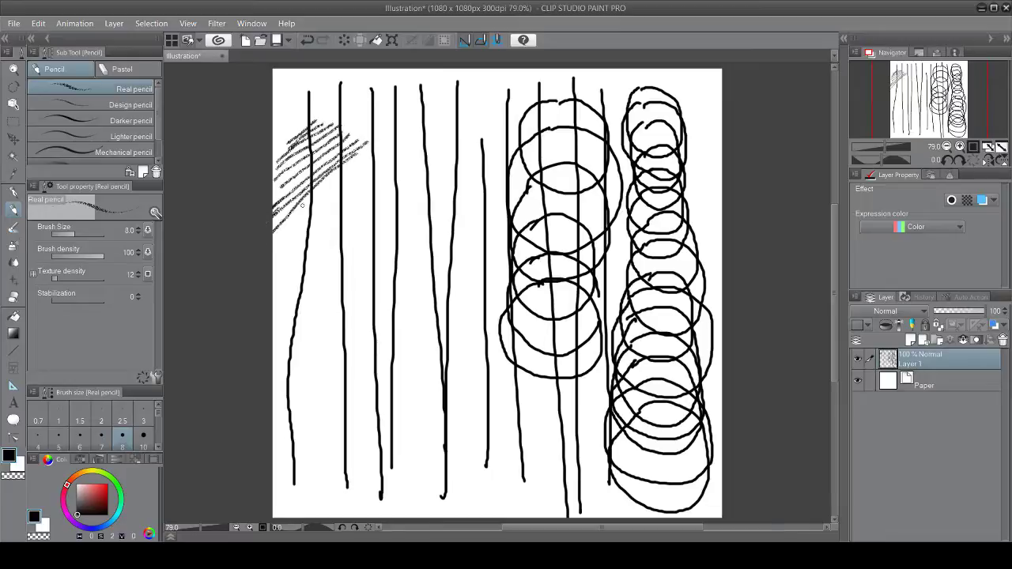
pyautogui.moveTo(272, 243); pyautogui.dragTo(344, 180)
pyautogui.moveTo(273, 261); pyautogui.dragTo(366, 188)
pyautogui.moveTo(274, 282); pyautogui.dragTo(363, 208)
pyautogui.moveTo(302, 289); pyautogui.dragTo(370, 212)
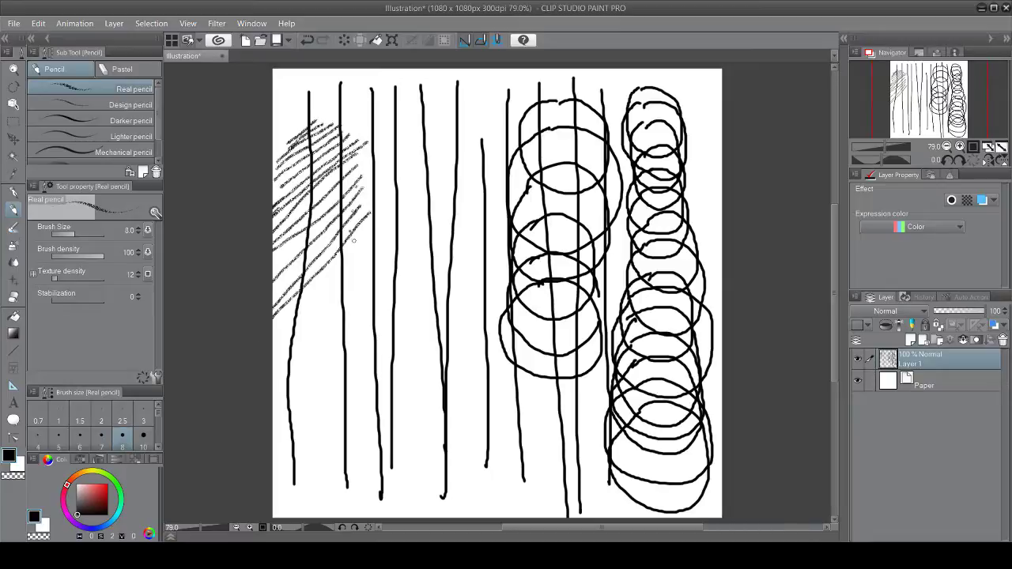
pyautogui.moveTo(308, 284); pyautogui.dragTo(371, 225)
pyautogui.moveTo(273, 335); pyautogui.dragTo(345, 263)
pyautogui.moveTo(296, 322); pyautogui.dragTo(371, 242)
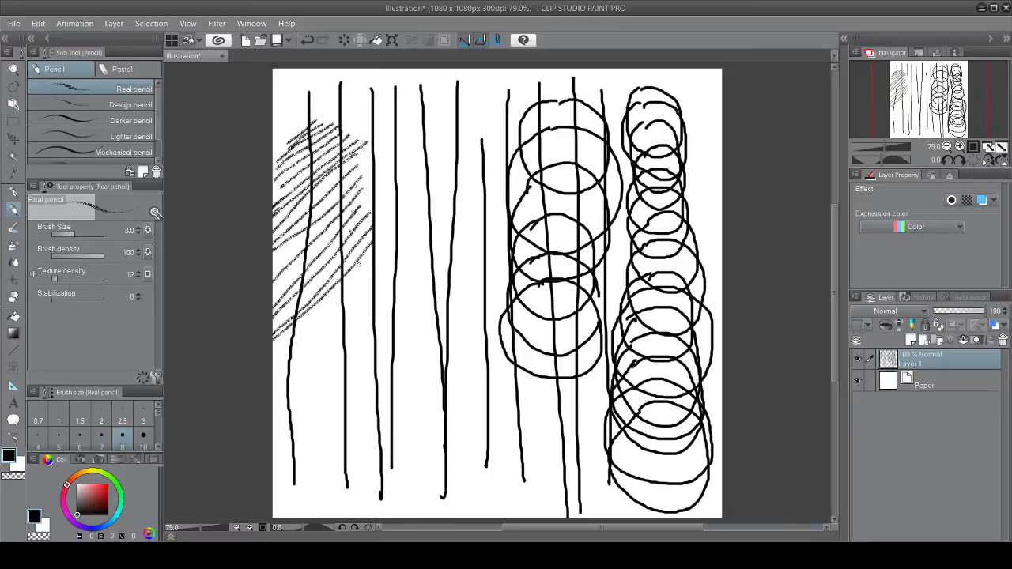
pyautogui.moveTo(335, 304); pyautogui.dragTo(373, 257)
pyautogui.moveTo(272, 359); pyautogui.dragTo(339, 302)
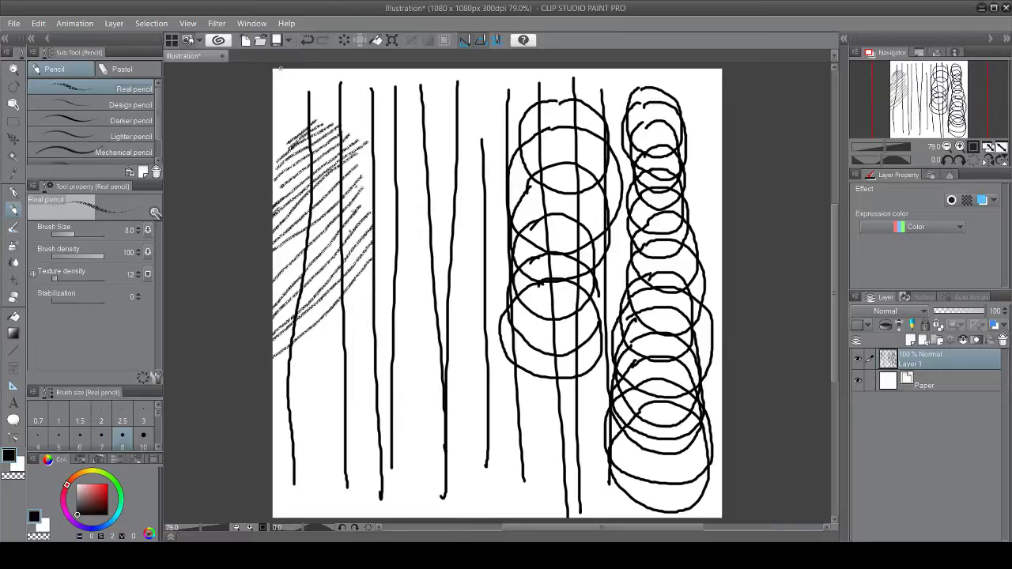
# Step: Cross-hatch the canvas's upper-left corner with short diagonal pencil strokes in both directions
pyautogui.moveTo(274, 91); pyautogui.dragTo(295, 68)
pyautogui.moveTo(287, 84); pyautogui.dragTo(304, 71)
pyautogui.moveTo(269, 101); pyautogui.dragTo(310, 71)
pyautogui.moveTo(272, 130)
pyautogui.mouseDown()
pyautogui.moveTo(322, 68)
pyautogui.moveTo(270, 140)
pyautogui.moveTo(339, 68)
pyautogui.mouseUp()
pyautogui.moveTo(274, 98); pyautogui.dragTo(297, 125)
pyautogui.moveTo(274, 79)
pyautogui.mouseDown()
pyautogui.moveTo(299, 120)
pyautogui.moveTo(325, 109)
pyautogui.mouseUp()
pyautogui.moveTo(308, 68); pyautogui.dragTo(343, 119)
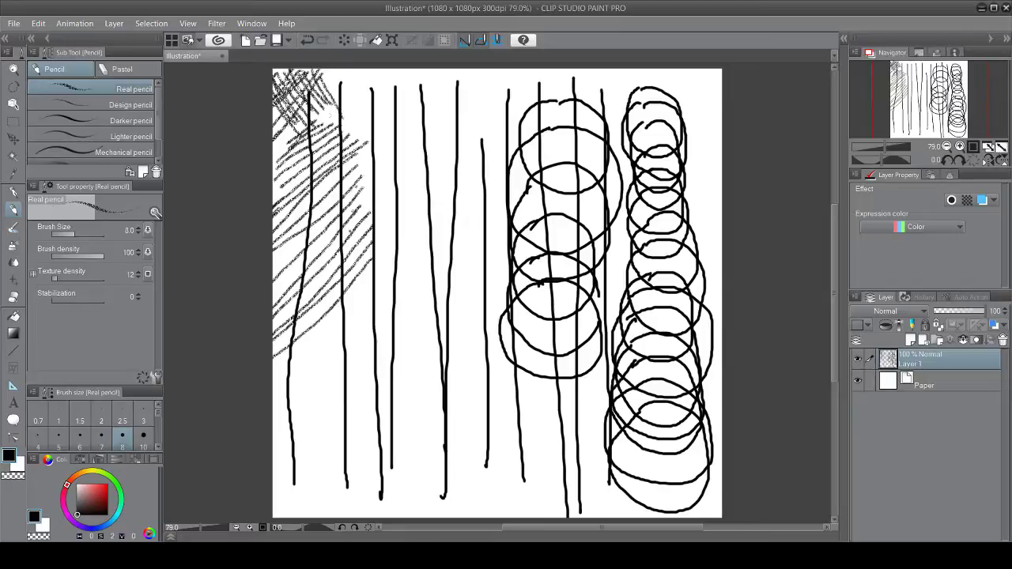
pyautogui.moveTo(272, 126); pyautogui.dragTo(291, 149)
pyautogui.moveTo(271, 105)
pyautogui.mouseDown()
pyautogui.moveTo(295, 147)
pyautogui.moveTo(291, 139)
pyautogui.mouseUp()
pyautogui.moveTo(283, 130); pyautogui.dragTo(307, 158)
pyautogui.moveTo(319, 83); pyautogui.dragTo(329, 107)
pyautogui.moveTo(306, 109); pyautogui.dragTo(272, 153)
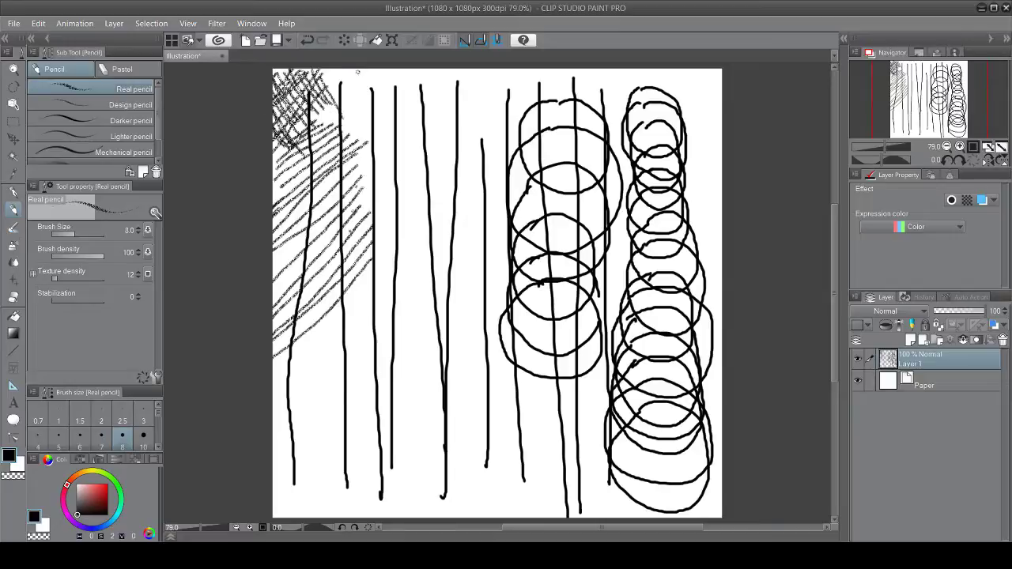
# Step: Extend the diagonal pencil hatching from the cross-hatched corner rightward along the canvas's top edge
pyautogui.moveTo(361, 71); pyautogui.dragTo(312, 119)
pyautogui.moveTo(308, 120); pyautogui.dragTo(274, 157)
pyautogui.moveTo(361, 85); pyautogui.dragTo(313, 125)
pyautogui.moveTo(308, 131); pyautogui.dragTo(280, 156)
pyautogui.moveTo(377, 77); pyautogui.dragTo(342, 106)
pyautogui.moveTo(308, 133); pyautogui.dragTo(280, 159)
pyautogui.moveTo(380, 81); pyautogui.dragTo(342, 111)
pyautogui.moveTo(338, 113); pyautogui.dragTo(311, 135)
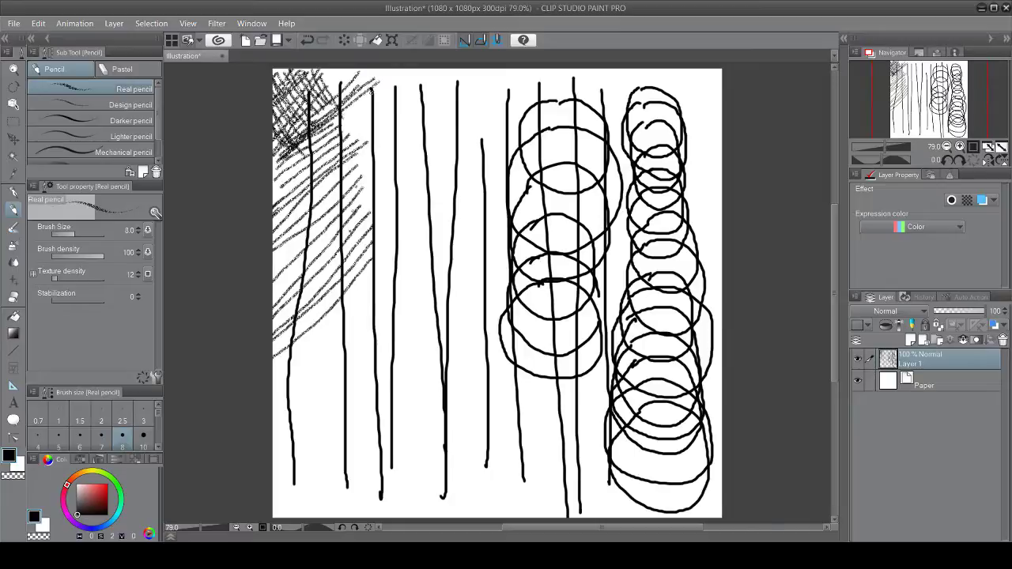
# Step: Cross-hatch over the upper-left diagonal shading with steep pencil strokes running down to the right
pyautogui.moveTo(374, 88)
pyautogui.mouseDown()
pyautogui.moveTo(285, 163)
pyautogui.moveTo(292, 252)
pyautogui.mouseUp()
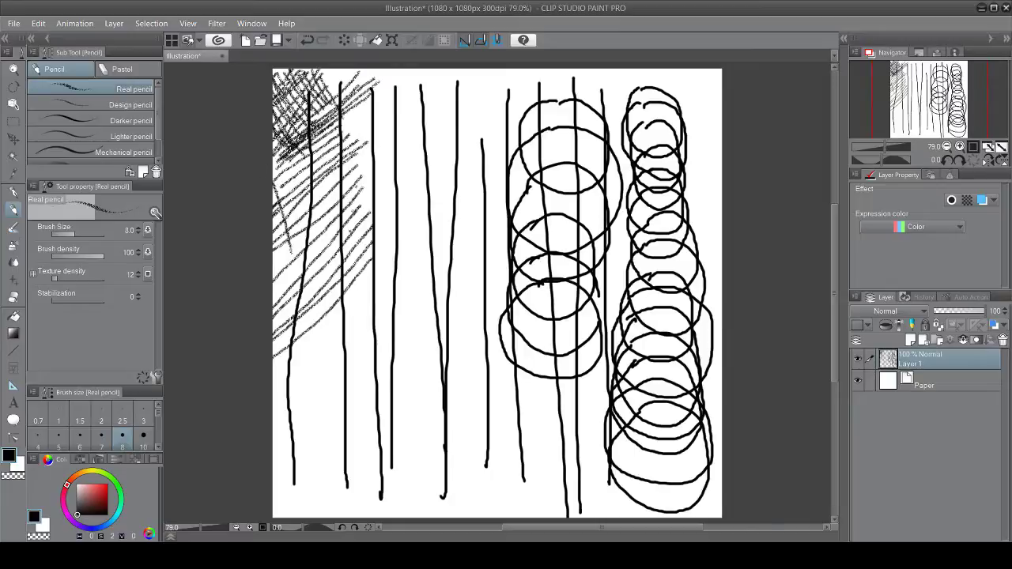
pyautogui.moveTo(277, 151)
pyautogui.mouseDown()
pyautogui.moveTo(311, 248)
pyautogui.moveTo(306, 184)
pyautogui.mouseUp()
pyautogui.moveTo(301, 174); pyautogui.dragTo(323, 245)
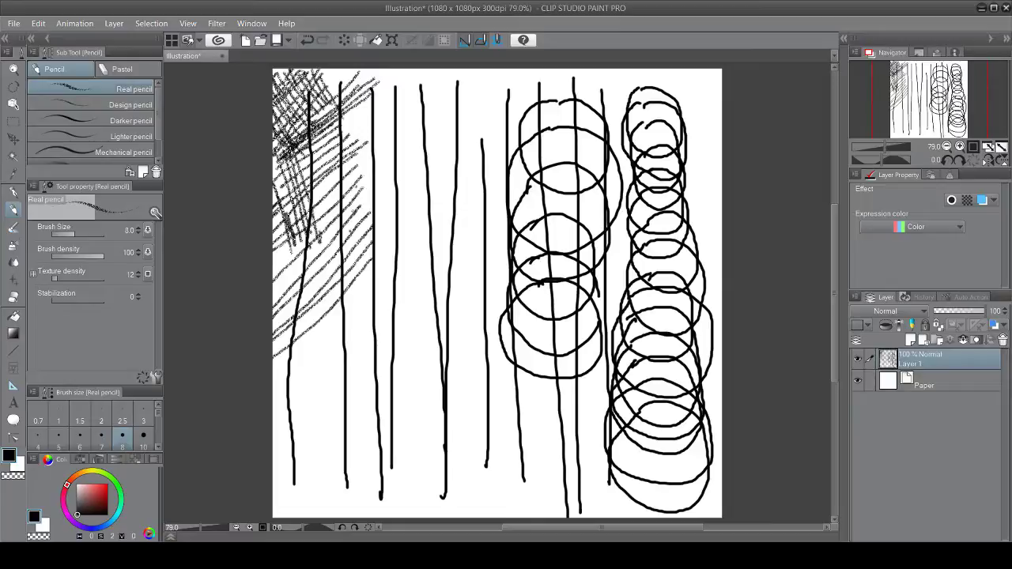
pyautogui.moveTo(300, 142); pyautogui.dragTo(332, 222)
pyautogui.moveTo(312, 111); pyautogui.dragTo(349, 217)
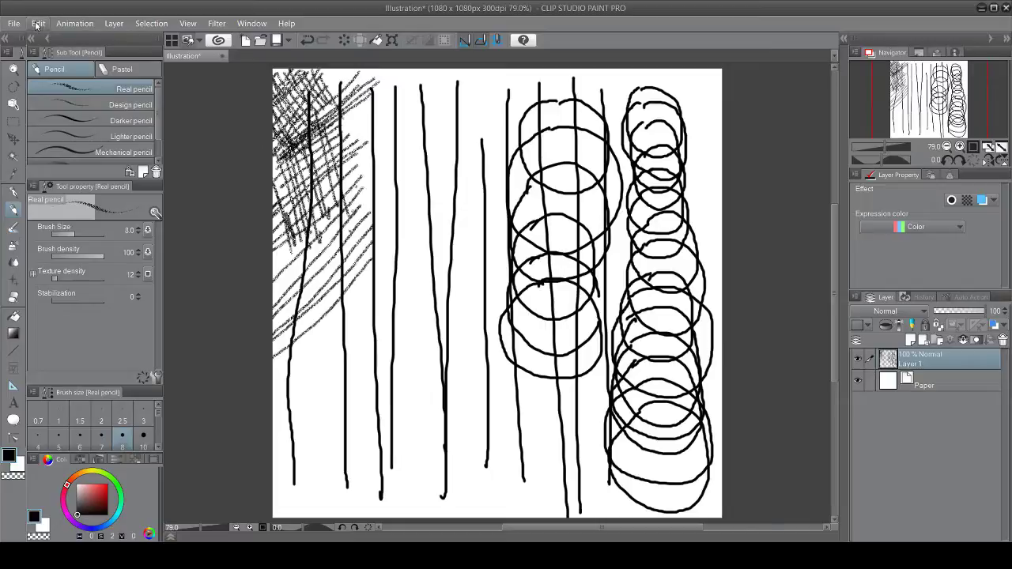
# Step: Clear all the practice lines, circles and hatching from Layer 1
pyautogui.press('Delete')
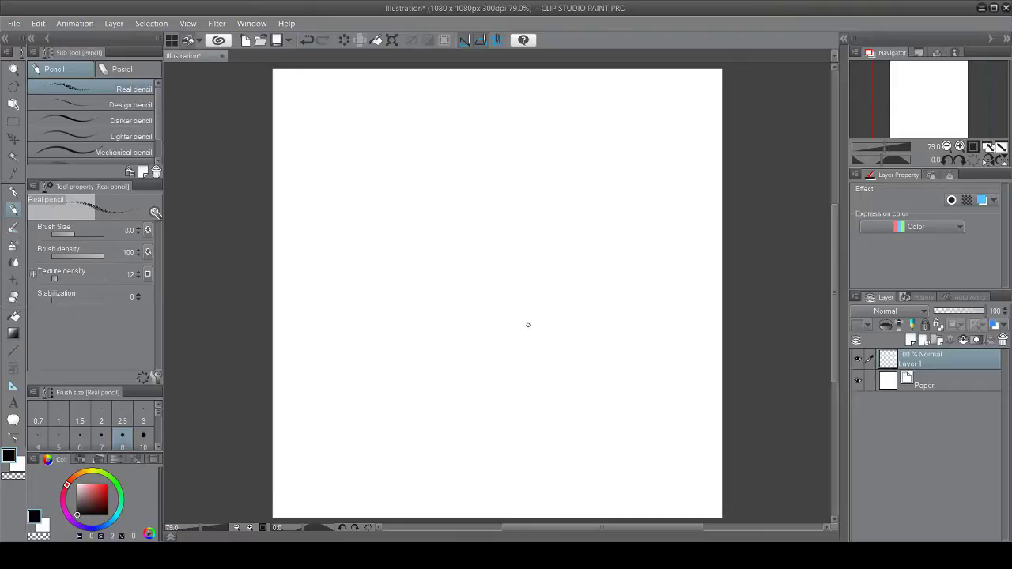
pyautogui.moveTo(525, 318)
pyautogui.mouseDown()
pyautogui.moveTo(413, 324)
pyautogui.moveTo(440, 317)
pyautogui.moveTo(456, 395)
pyautogui.moveTo(449, 417)
pyautogui.moveTo(519, 417)
pyautogui.mouseUp()
pyautogui.moveTo(515, 378)
pyautogui.mouseDown()
pyautogui.moveTo(521, 408)
pyautogui.moveTo(515, 315)
pyautogui.mouseUp()
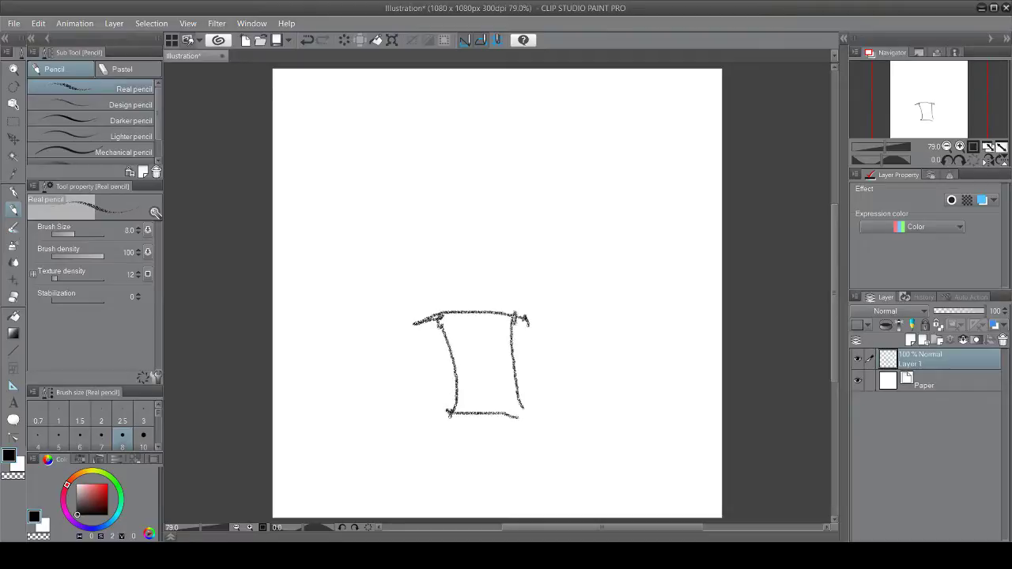
pyautogui.moveTo(474, 228)
pyautogui.mouseDown()
pyautogui.moveTo(457, 194)
pyautogui.moveTo(420, 199)
pyautogui.moveTo(427, 285)
pyautogui.moveTo(514, 283)
pyautogui.moveTo(507, 188)
pyautogui.moveTo(440, 170)
pyautogui.moveTo(427, 203)
pyautogui.mouseUp()
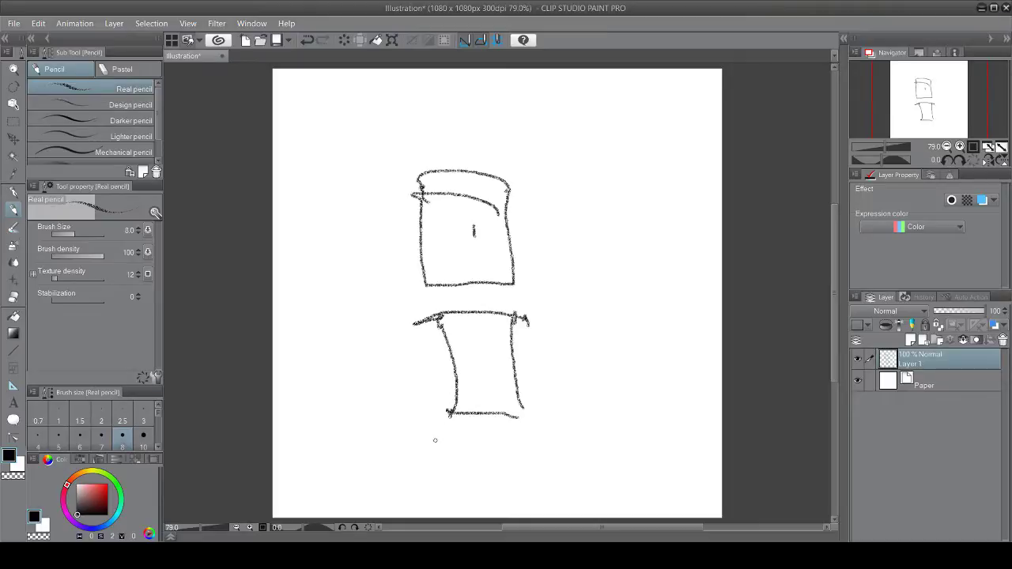
pyautogui.hotkey('ctrl', 'z')
pyautogui.hotkey('ctrl', 'z')
pyautogui.hotkey('ctrl', 'z')
pyautogui.hotkey('ctrl', 'z')
pyautogui.hotkey('ctrl', 'z')
pyautogui.hotkey('ctrl', 'z')
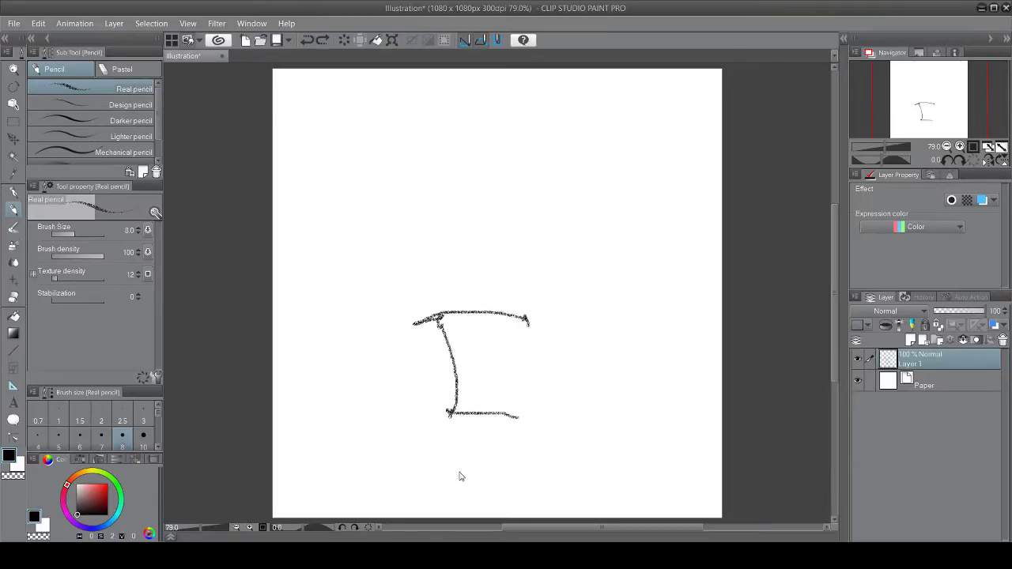
pyautogui.hotkey('ctrl', 'z')
pyautogui.hotkey('ctrl', 'z')
pyautogui.hotkey('ctrl', 'z')
# Step: Sketch a boxy head with a rounded crown, a long horizontal eye line across it and a short neck below
pyautogui.moveTo(515, 282)
pyautogui.mouseDown()
pyautogui.moveTo(398, 281)
pyautogui.moveTo(552, 280)
pyautogui.mouseUp()
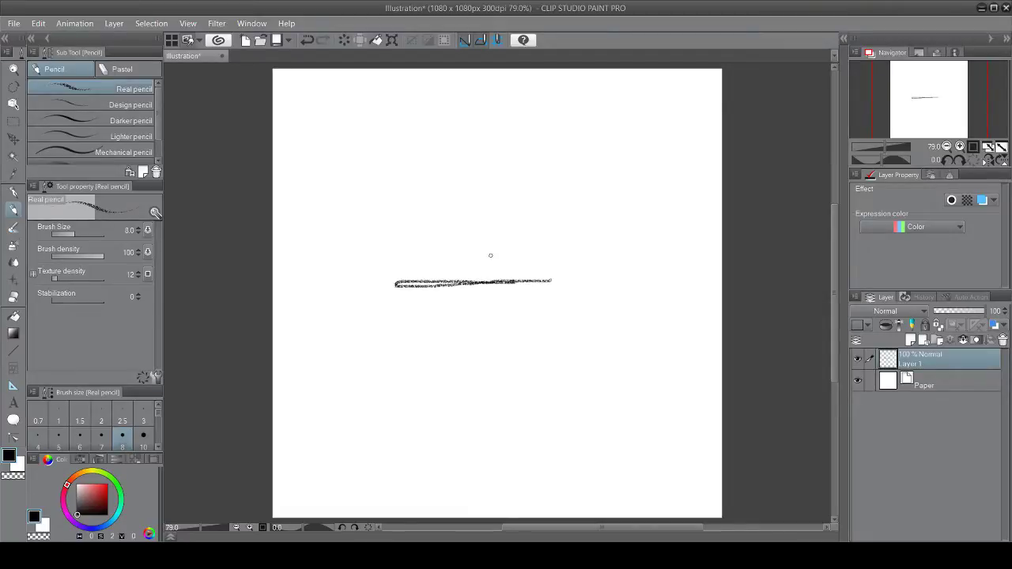
pyautogui.moveTo(493, 247)
pyautogui.mouseDown()
pyautogui.moveTo(434, 246)
pyautogui.moveTo(438, 340)
pyautogui.moveTo(511, 341)
pyautogui.mouseUp()
pyautogui.moveTo(447, 349); pyautogui.dragTo(508, 345)
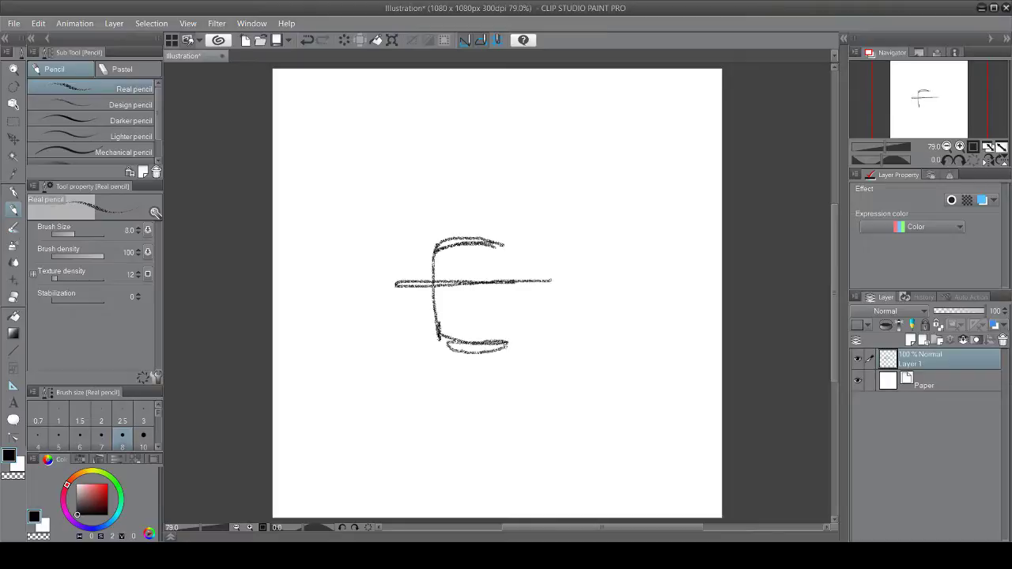
pyautogui.moveTo(511, 249)
pyautogui.mouseDown()
pyautogui.moveTo(512, 344)
pyautogui.moveTo(501, 321)
pyautogui.mouseUp()
pyautogui.moveTo(464, 349)
pyautogui.mouseDown()
pyautogui.moveTo(485, 369)
pyautogui.moveTo(466, 371)
pyautogui.moveTo(495, 371)
pyautogui.moveTo(440, 373)
pyautogui.moveTo(453, 377)
pyautogui.moveTo(449, 458)
pyautogui.moveTo(497, 480)
pyautogui.moveTo(515, 437)
pyautogui.moveTo(498, 354)
pyautogui.moveTo(516, 445)
pyautogui.mouseUp()
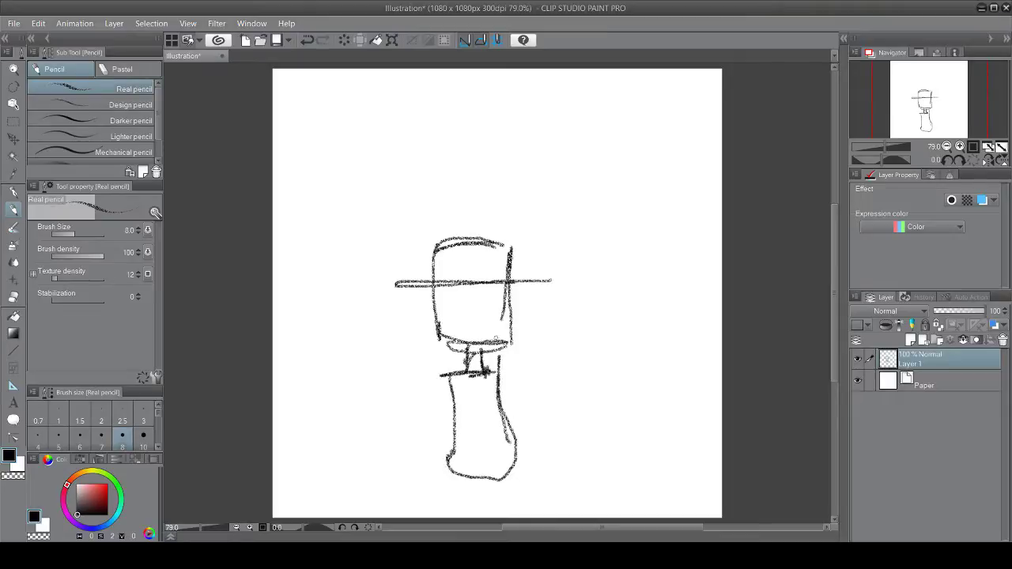
pyautogui.moveTo(449, 377); pyautogui.dragTo(421, 424)
pyautogui.hotkey('ctrl', 'z')
pyautogui.hotkey('ctrl', 'z')
pyautogui.hotkey('ctrl', 'z')
pyautogui.hotkey('ctrl', 'z')
pyautogui.hotkey('ctrl', 'z')
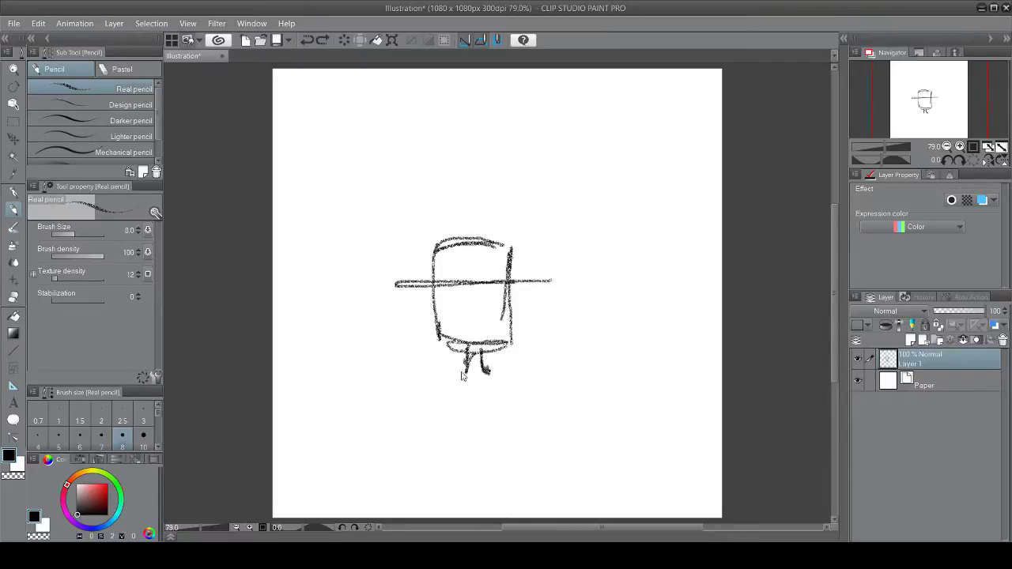
# Step: Sketch a slanted shoulder line and rough angular arm and chest shapes beneath the neck
pyautogui.moveTo(441, 365); pyautogui.dragTo(502, 397)
pyautogui.moveTo(444, 366); pyautogui.dragTo(429, 362)
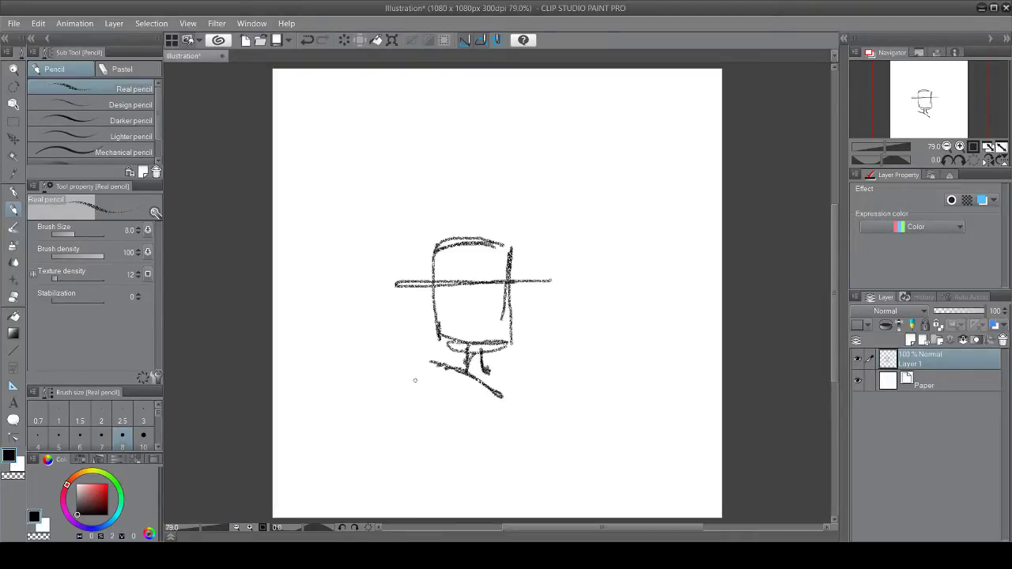
pyautogui.moveTo(413, 384)
pyautogui.mouseDown()
pyautogui.moveTo(449, 354)
pyautogui.moveTo(447, 343)
pyautogui.moveTo(481, 404)
pyautogui.moveTo(438, 430)
pyautogui.moveTo(426, 406)
pyautogui.moveTo(431, 417)
pyautogui.mouseUp()
pyautogui.moveTo(413, 398)
pyautogui.mouseDown()
pyautogui.moveTo(491, 415)
pyautogui.moveTo(464, 419)
pyautogui.moveTo(467, 410)
pyautogui.mouseUp()
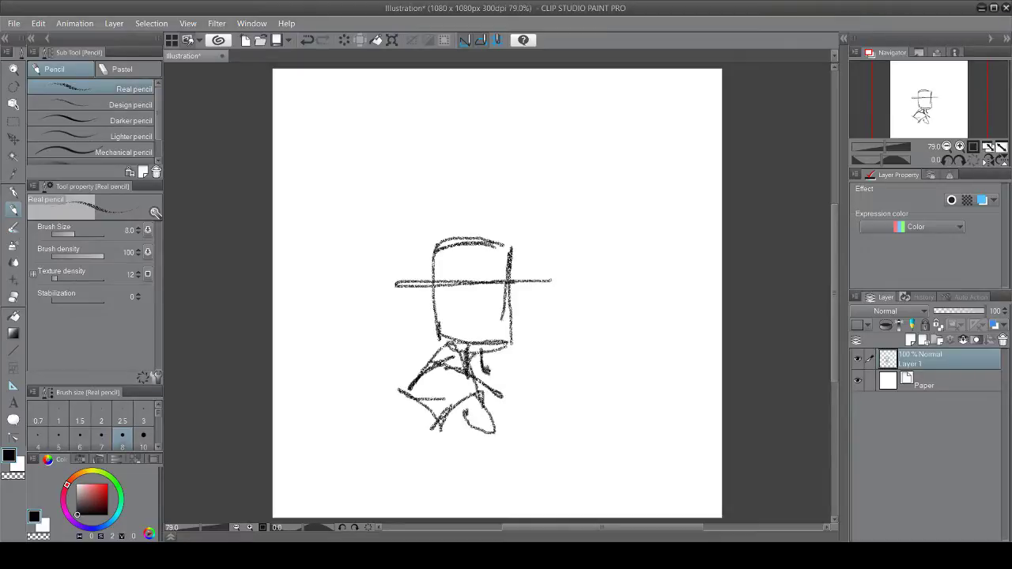
# Step: Draw a looped oval shape overlapping the chin and a short form at the arm's lower left end
pyautogui.moveTo(473, 354)
pyautogui.mouseDown()
pyautogui.moveTo(495, 337)
pyautogui.moveTo(485, 368)
pyautogui.moveTo(495, 340)
pyautogui.moveTo(490, 356)
pyautogui.mouseUp()
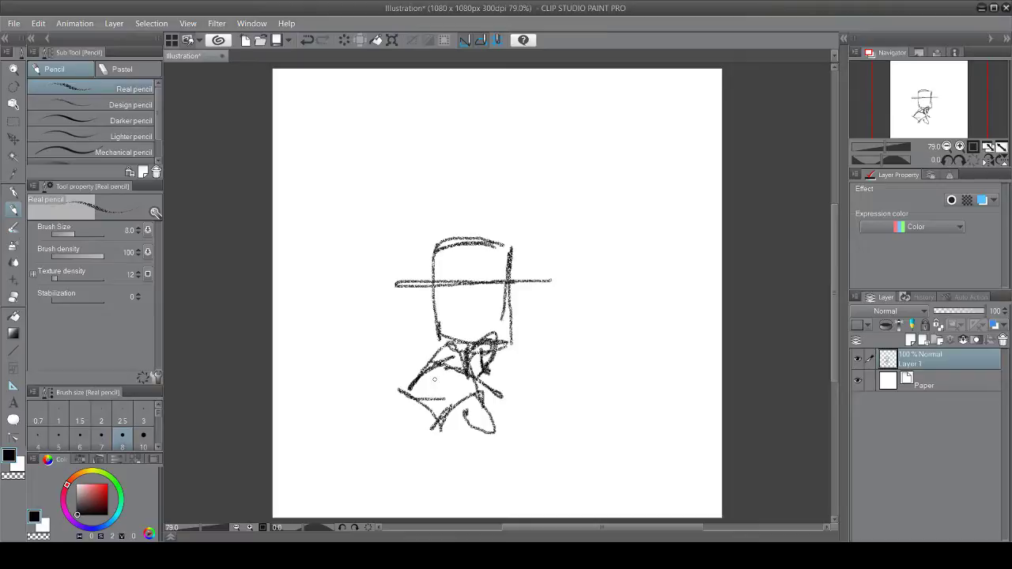
pyautogui.moveTo(419, 400)
pyautogui.mouseDown()
pyautogui.moveTo(401, 430)
pyautogui.moveTo(413, 436)
pyautogui.moveTo(433, 411)
pyautogui.mouseUp()
pyautogui.moveTo(467, 343)
pyautogui.mouseDown()
pyautogui.moveTo(472, 352)
pyautogui.moveTo(461, 354)
pyautogui.moveTo(496, 327)
pyautogui.mouseUp()
pyautogui.moveTo(497, 327)
pyautogui.mouseDown()
pyautogui.moveTo(487, 378)
pyautogui.moveTo(484, 362)
pyautogui.mouseUp()
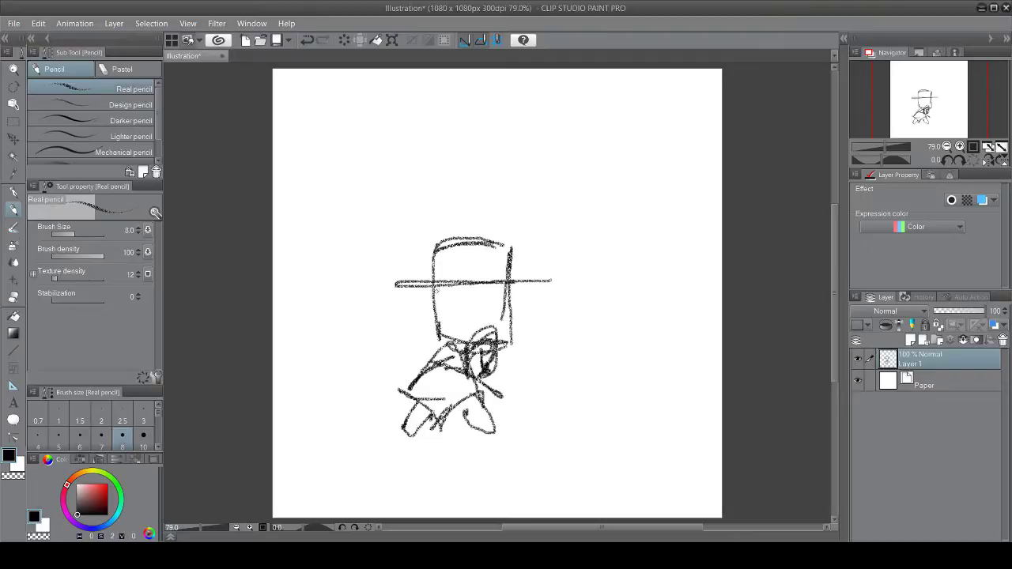
# Step: Add eyes, eyebrows and a mouth to the face, and surround the head with tall hair tufts and ears
pyautogui.moveTo(435, 291)
pyautogui.mouseDown()
pyautogui.moveTo(516, 286)
pyautogui.moveTo(451, 291)
pyautogui.moveTo(504, 287)
pyautogui.moveTo(488, 313)
pyautogui.moveTo(445, 335)
pyautogui.moveTo(478, 328)
pyautogui.mouseUp()
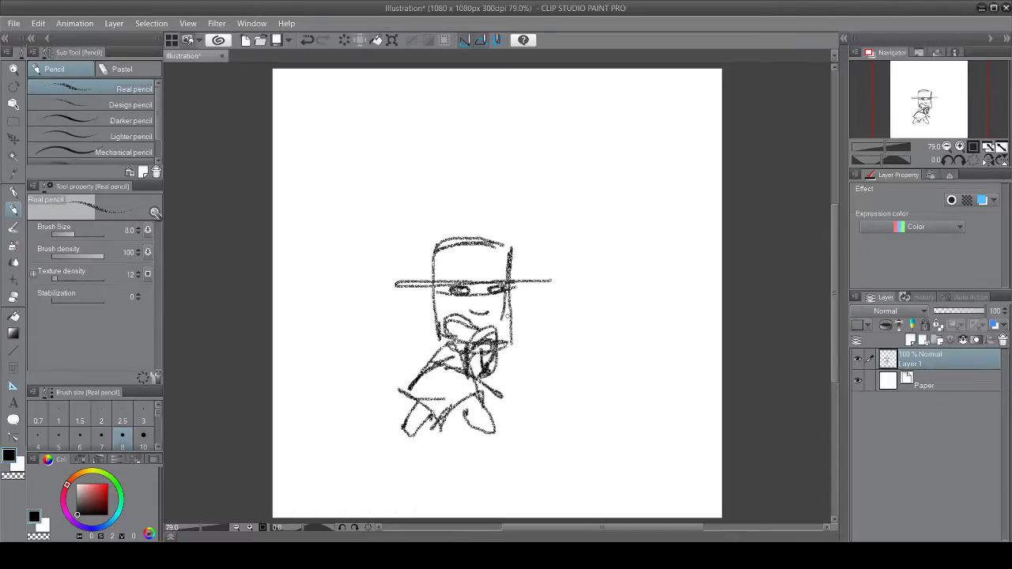
pyautogui.moveTo(486, 276)
pyautogui.mouseDown()
pyautogui.moveTo(498, 271)
pyautogui.moveTo(468, 276)
pyautogui.mouseUp()
pyautogui.moveTo(473, 235)
pyautogui.mouseDown()
pyautogui.moveTo(486, 193)
pyautogui.moveTo(510, 196)
pyautogui.moveTo(520, 212)
pyautogui.moveTo(495, 238)
pyautogui.moveTo(547, 219)
pyautogui.moveTo(553, 253)
pyautogui.moveTo(514, 273)
pyautogui.mouseUp()
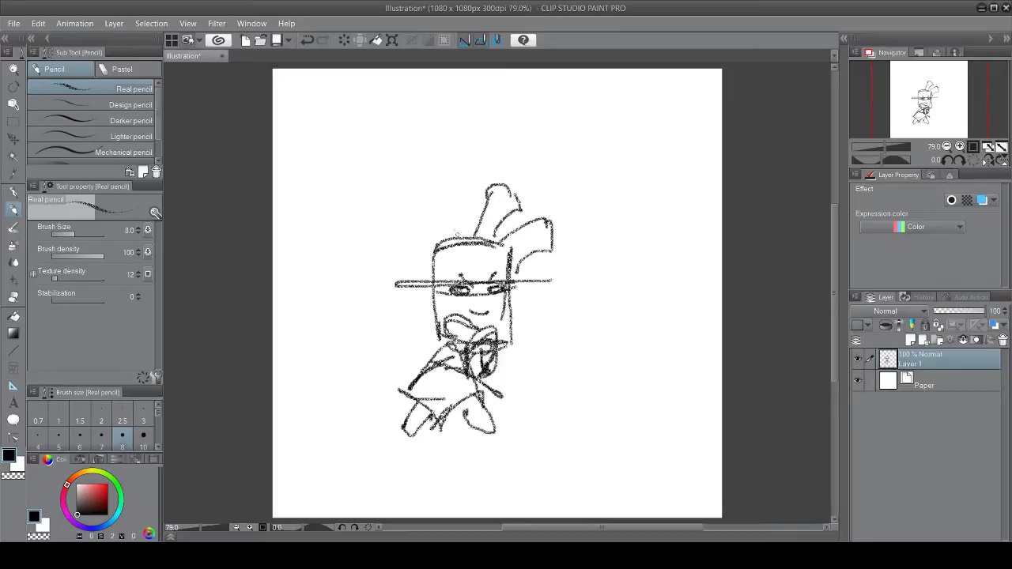
pyautogui.moveTo(466, 239)
pyautogui.mouseDown()
pyautogui.moveTo(479, 186)
pyautogui.moveTo(435, 182)
pyautogui.moveTo(449, 241)
pyautogui.moveTo(402, 197)
pyautogui.moveTo(434, 235)
pyautogui.moveTo(416, 186)
pyautogui.moveTo(424, 209)
pyautogui.moveTo(409, 211)
pyautogui.moveTo(428, 197)
pyautogui.moveTo(448, 243)
pyautogui.moveTo(419, 271)
pyautogui.moveTo(429, 269)
pyautogui.moveTo(432, 293)
pyautogui.moveTo(419, 305)
pyautogui.moveTo(442, 302)
pyautogui.mouseUp()
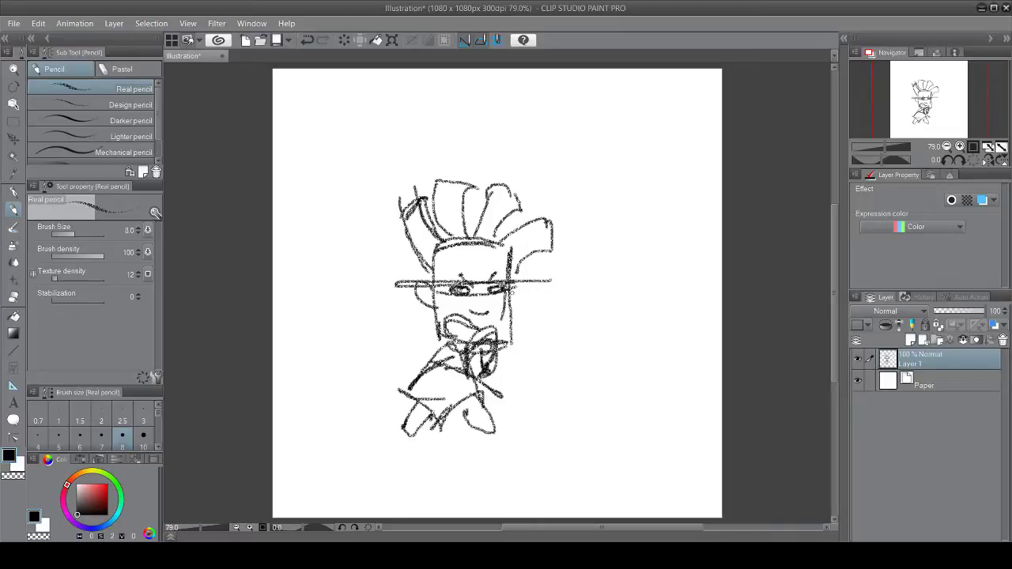
pyautogui.moveTo(511, 294)
pyautogui.mouseDown()
pyautogui.moveTo(524, 282)
pyautogui.moveTo(515, 308)
pyautogui.mouseUp()
# Step: Add short finger-like lines to the shape below the neck and darken its lower contours
pyautogui.moveTo(446, 375)
pyautogui.mouseDown()
pyautogui.moveTo(461, 398)
pyautogui.moveTo(444, 400)
pyautogui.moveTo(435, 419)
pyautogui.mouseUp()
pyautogui.moveTo(440, 403)
pyautogui.mouseDown()
pyautogui.moveTo(422, 415)
pyautogui.moveTo(416, 406)
pyautogui.mouseUp()
pyautogui.moveTo(418, 392)
pyautogui.mouseDown()
pyautogui.moveTo(411, 401)
pyautogui.moveTo(422, 367)
pyautogui.moveTo(442, 355)
pyautogui.moveTo(466, 387)
pyautogui.moveTo(449, 411)
pyautogui.moveTo(458, 420)
pyautogui.mouseUp()
pyautogui.moveTo(467, 409)
pyautogui.mouseDown()
pyautogui.moveTo(459, 416)
pyautogui.moveTo(480, 408)
pyautogui.moveTo(478, 425)
pyautogui.moveTo(462, 428)
pyautogui.moveTo(460, 419)
pyautogui.moveTo(479, 419)
pyautogui.mouseUp()
pyautogui.moveTo(485, 397)
pyautogui.mouseDown()
pyautogui.moveTo(476, 422)
pyautogui.moveTo(477, 391)
pyautogui.moveTo(486, 403)
pyautogui.mouseUp()
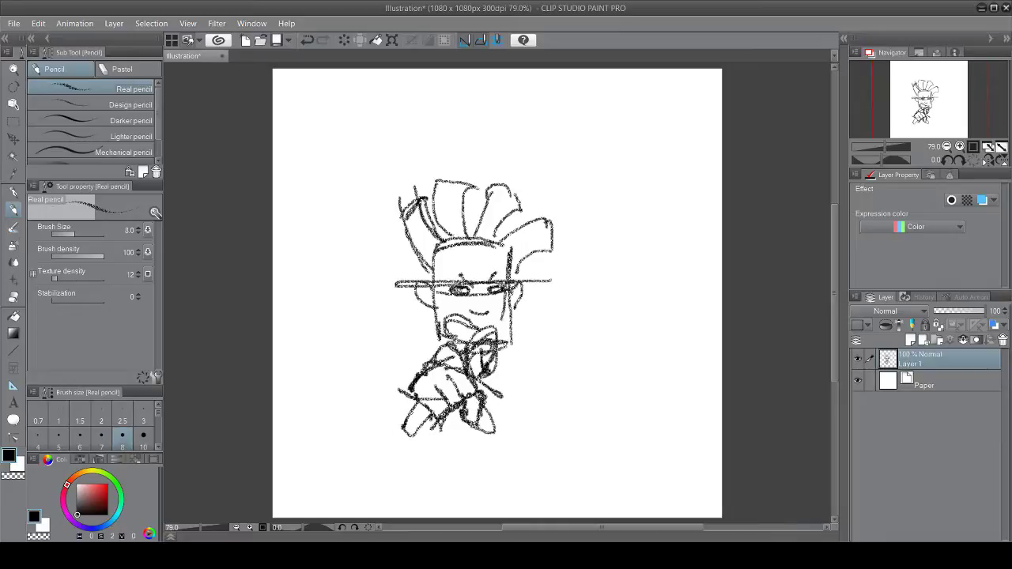
pyautogui.moveTo(419, 403); pyautogui.dragTo(400, 442)
# Step: Rework the oval over the chin with bold circular strokes and crossing inner lines
pyautogui.moveTo(463, 348)
pyautogui.mouseDown()
pyautogui.moveTo(480, 321)
pyautogui.moveTo(490, 361)
pyautogui.mouseUp()
pyautogui.moveTo(479, 356)
pyautogui.mouseDown()
pyautogui.moveTo(466, 364)
pyautogui.moveTo(492, 357)
pyautogui.moveTo(490, 326)
pyautogui.moveTo(472, 372)
pyautogui.mouseUp()
pyautogui.moveTo(460, 341)
pyautogui.mouseDown()
pyautogui.moveTo(481, 313)
pyautogui.moveTo(502, 361)
pyautogui.mouseUp()
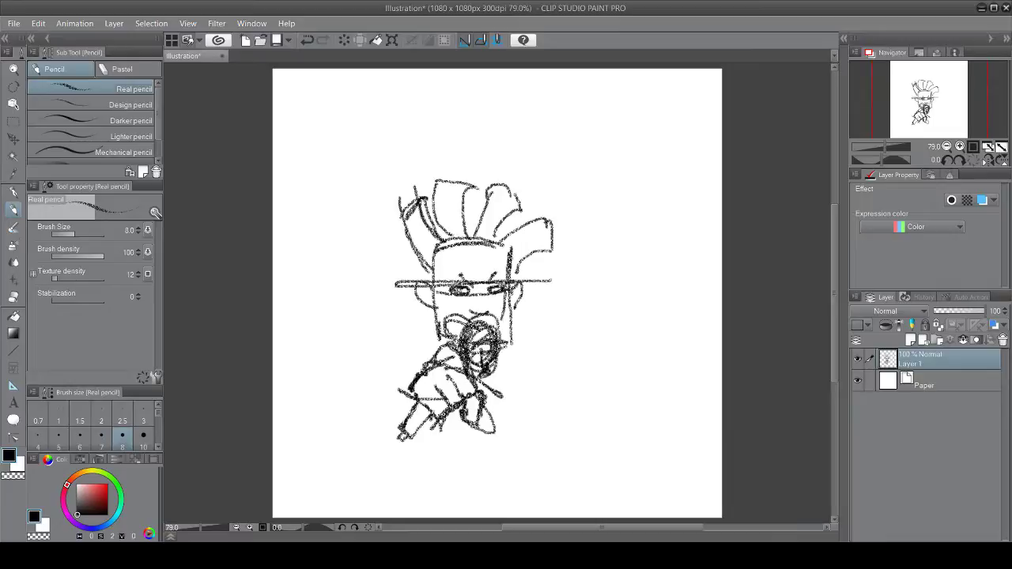
# Step: Outline the figure's right-hand shoulder with a line angling down and outward from the neck
pyautogui.moveTo(460, 398)
pyautogui.mouseDown()
pyautogui.moveTo(470, 392)
pyautogui.moveTo(507, 408)
pyautogui.mouseUp()
pyautogui.moveTo(489, 391); pyautogui.dragTo(511, 409)
pyautogui.moveTo(505, 417)
pyautogui.mouseDown()
pyautogui.moveTo(511, 428)
pyautogui.moveTo(513, 416)
pyautogui.mouseUp()
# Step: Draw the torso outline with both sides tapering to a curved waistline, and strengthen its edges
pyautogui.moveTo(513, 414)
pyautogui.mouseDown()
pyautogui.moveTo(481, 482)
pyautogui.moveTo(498, 518)
pyautogui.mouseUp()
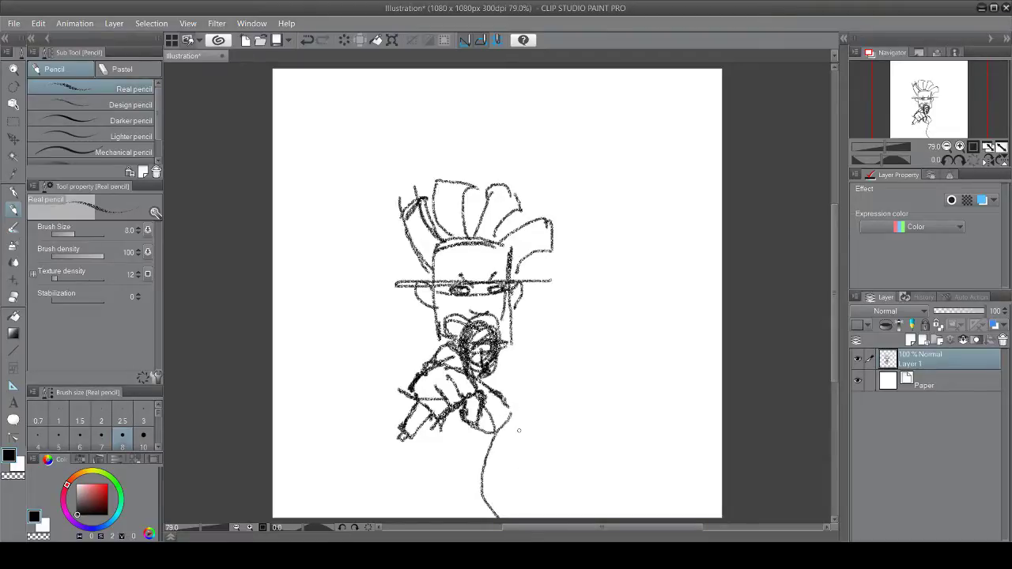
pyautogui.hotkey('ctrl', 'z')
pyautogui.moveTo(508, 411)
pyautogui.mouseDown()
pyautogui.moveTo(458, 506)
pyautogui.moveTo(395, 453)
pyautogui.mouseUp()
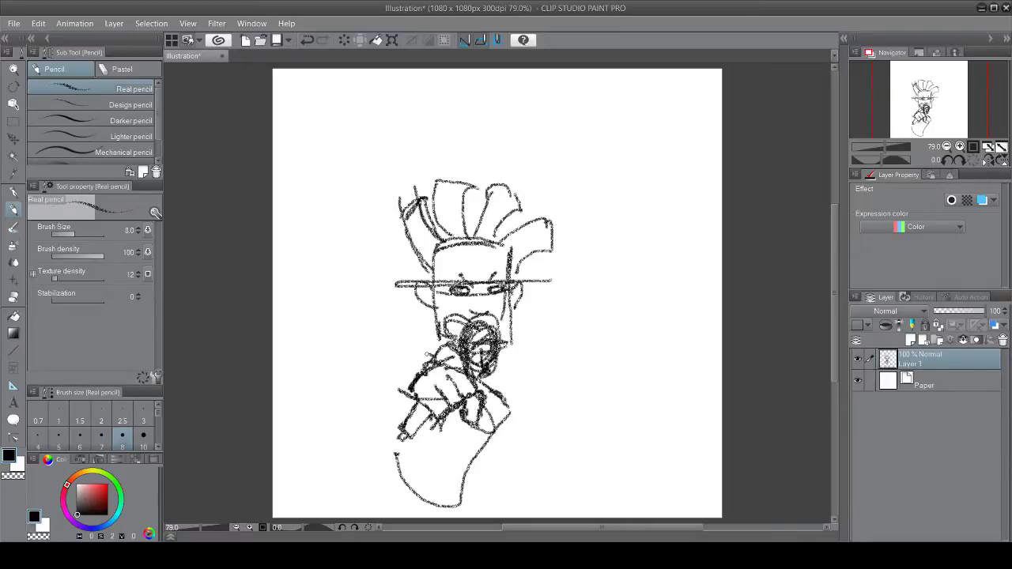
pyautogui.moveTo(429, 355); pyautogui.dragTo(401, 447)
pyautogui.hotkey('ctrl', 'z')
pyautogui.moveTo(401, 435)
pyautogui.mouseDown()
pyautogui.moveTo(413, 489)
pyautogui.moveTo(429, 493)
pyautogui.moveTo(418, 494)
pyautogui.moveTo(442, 499)
pyautogui.moveTo(468, 474)
pyautogui.mouseUp()
pyautogui.moveTo(494, 421); pyautogui.dragTo(467, 477)
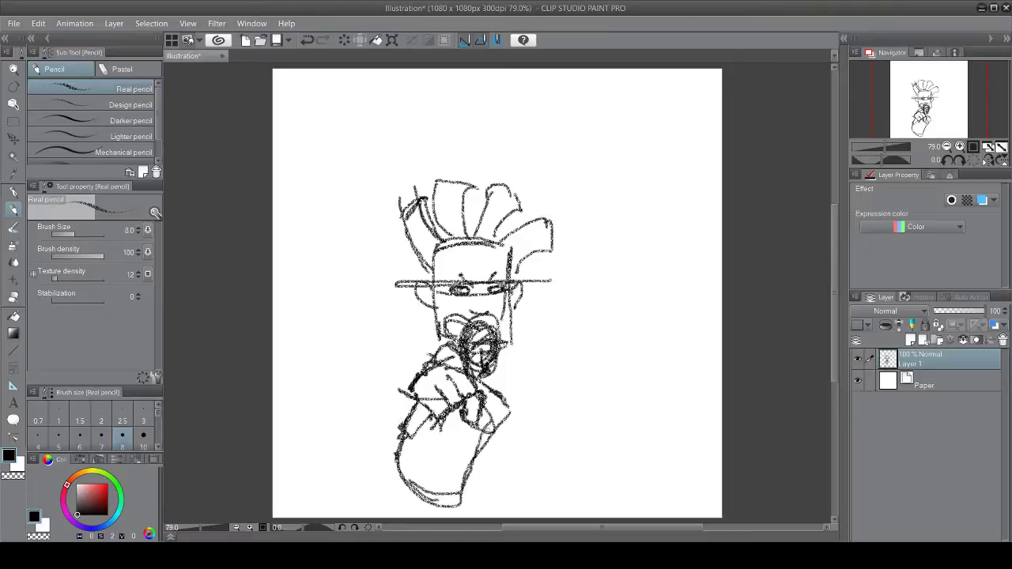
# Step: Draw a slanted line across the chest and extend the hip lines from the waist to the canvas's bottom edge
pyautogui.moveTo(452, 427)
pyautogui.mouseDown()
pyautogui.moveTo(462, 433)
pyautogui.moveTo(447, 447)
pyautogui.mouseUp()
pyautogui.moveTo(431, 414); pyautogui.dragTo(492, 443)
pyautogui.moveTo(511, 409); pyautogui.dragTo(505, 421)
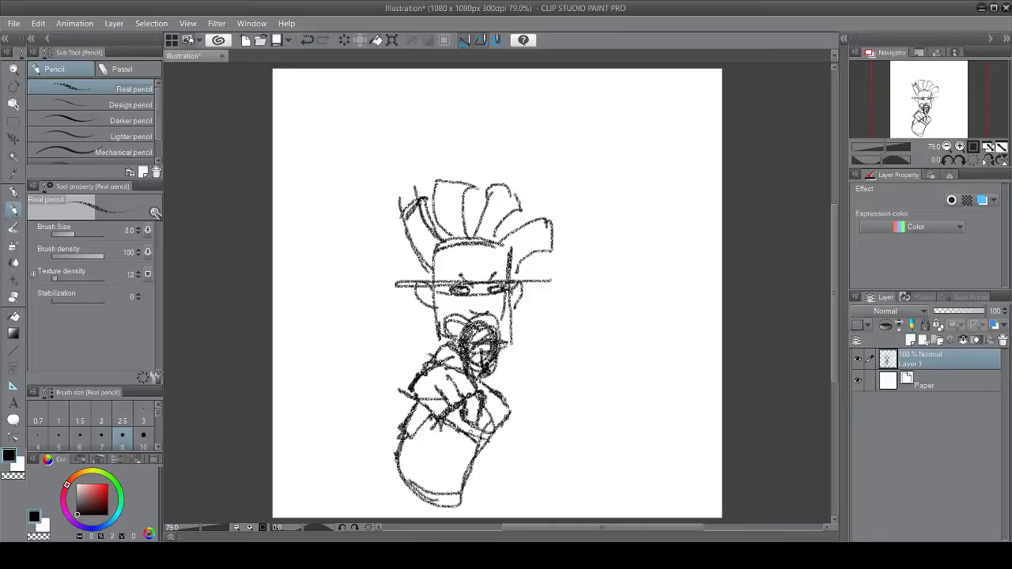
pyautogui.moveTo(397, 458); pyautogui.dragTo(379, 510)
pyautogui.moveTo(460, 498); pyautogui.dragTo(474, 520)
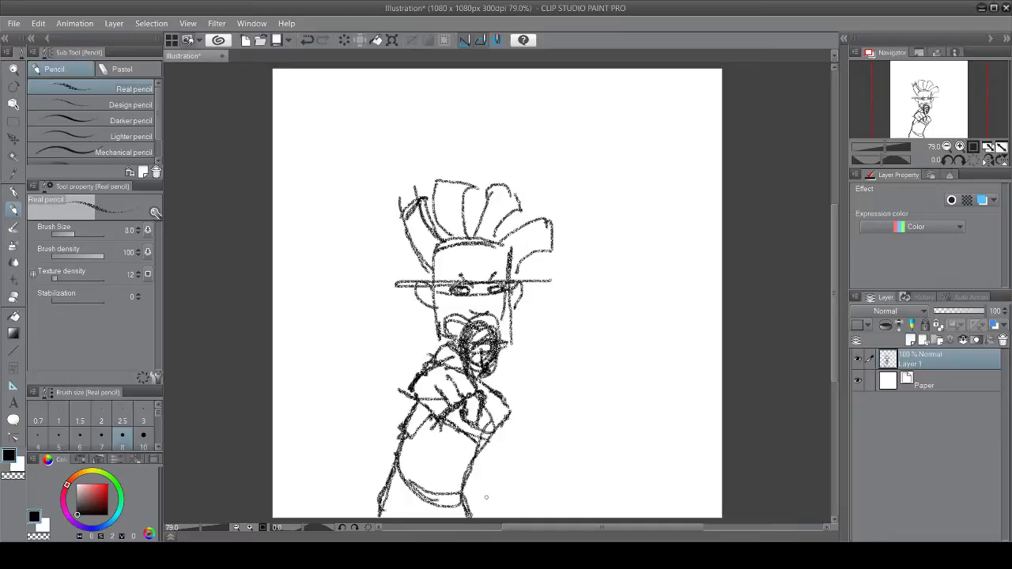
# Step: Draw rounded forms at the figure's left-hand shoulder and right-hand upper arm
pyautogui.moveTo(439, 347)
pyautogui.mouseDown()
pyautogui.moveTo(403, 369)
pyautogui.moveTo(399, 352)
pyautogui.moveTo(403, 370)
pyautogui.moveTo(425, 354)
pyautogui.moveTo(394, 366)
pyautogui.moveTo(408, 387)
pyautogui.moveTo(406, 349)
pyautogui.moveTo(390, 370)
pyautogui.moveTo(404, 389)
pyautogui.moveTo(382, 351)
pyautogui.moveTo(392, 344)
pyautogui.moveTo(433, 369)
pyautogui.moveTo(398, 343)
pyautogui.moveTo(386, 384)
pyautogui.moveTo(401, 387)
pyautogui.mouseUp()
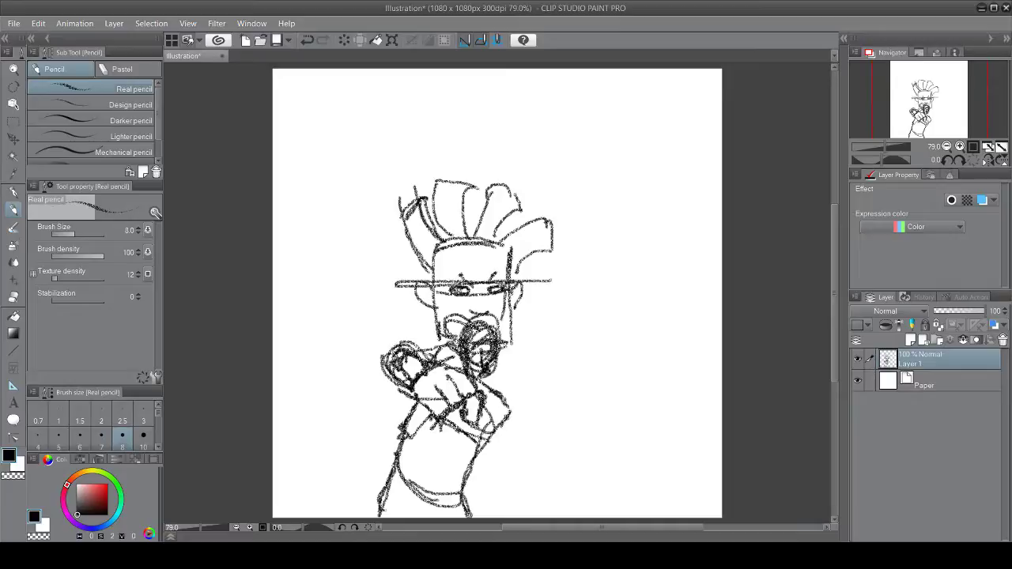
pyautogui.hotkey('ctrl', 'z')
pyautogui.hotkey('ctrl', 'y')
pyautogui.moveTo(513, 420)
pyautogui.mouseDown()
pyautogui.moveTo(524, 452)
pyautogui.moveTo(511, 413)
pyautogui.mouseUp()
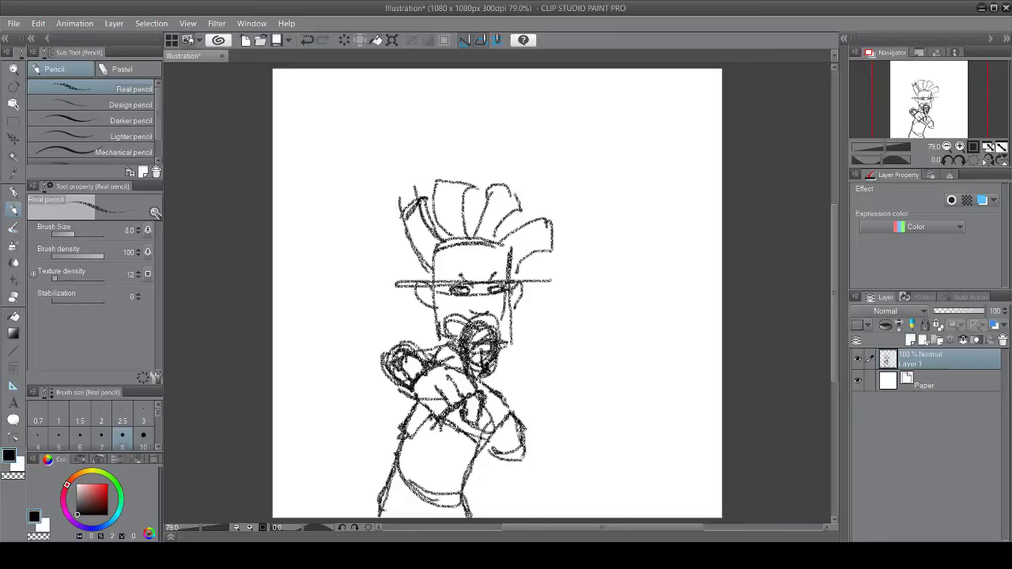
pyautogui.moveTo(488, 460); pyautogui.dragTo(526, 427)
# Step: Darken the shoulder and torso contours and reinforce both sides of the waist
pyautogui.moveTo(509, 382)
pyautogui.mouseDown()
pyautogui.moveTo(460, 506)
pyautogui.moveTo(422, 504)
pyautogui.mouseUp()
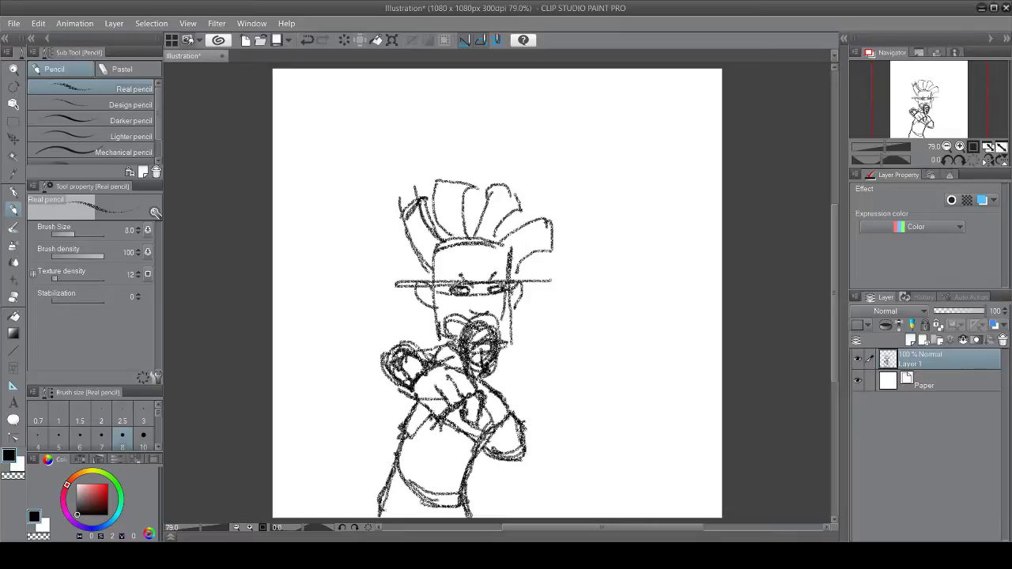
pyautogui.moveTo(415, 444)
pyautogui.mouseDown()
pyautogui.moveTo(386, 492)
pyautogui.moveTo(385, 471)
pyautogui.moveTo(403, 479)
pyautogui.mouseUp()
pyautogui.moveTo(477, 473); pyautogui.dragTo(467, 506)
pyautogui.moveTo(509, 410)
pyautogui.mouseDown()
pyautogui.moveTo(486, 380)
pyautogui.moveTo(516, 422)
pyautogui.moveTo(514, 514)
pyautogui.mouseUp()
pyautogui.moveTo(486, 457); pyautogui.dragTo(484, 506)
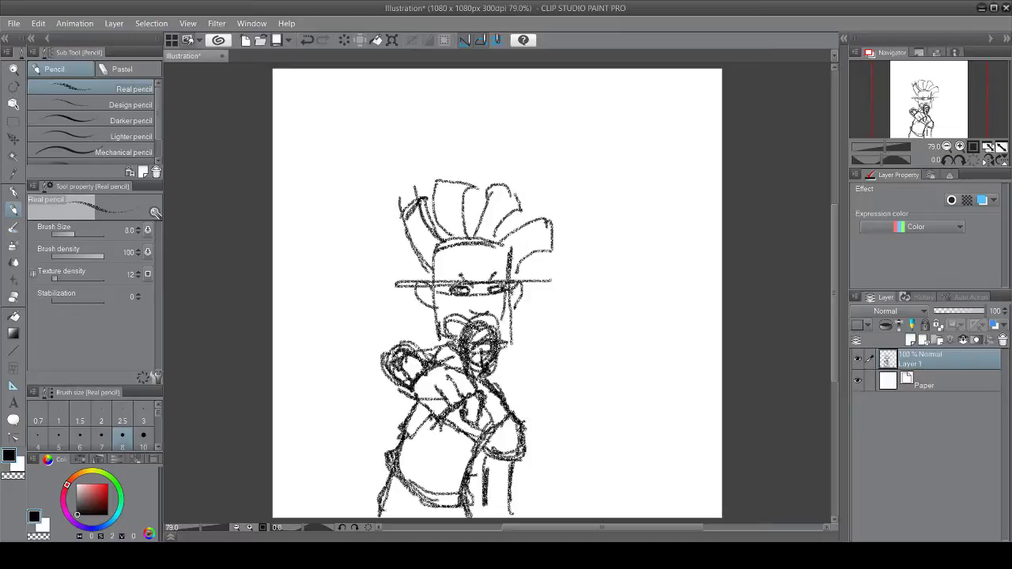
pyautogui.hotkey('ctrl', 'z')
pyautogui.hotkey('ctrl', 'z')
pyautogui.hotkey('ctrl', 'z')
pyautogui.moveTo(510, 463); pyautogui.dragTo(512, 518)
pyautogui.moveTo(492, 460); pyautogui.dragTo(488, 515)
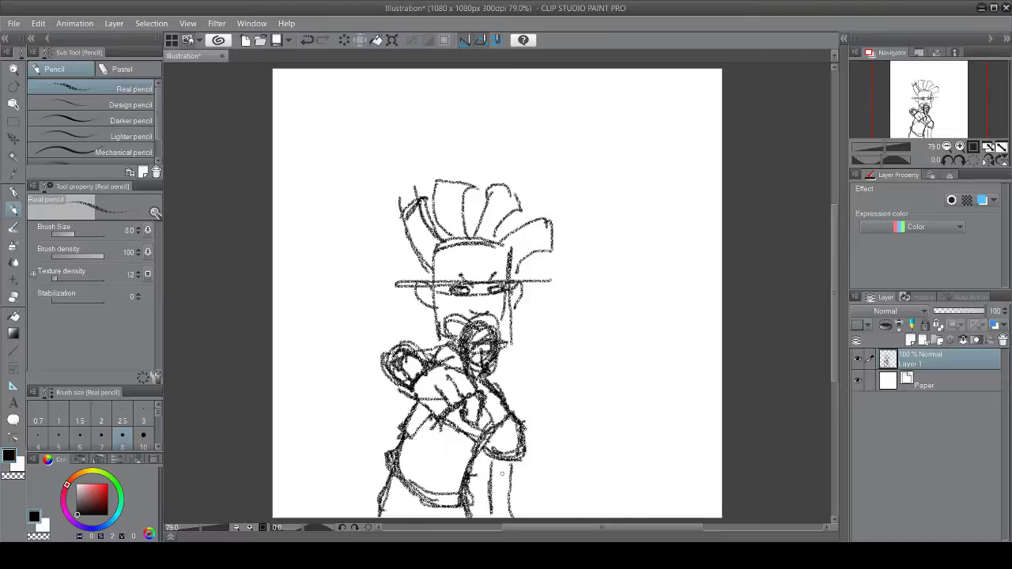
pyautogui.moveTo(512, 462); pyautogui.dragTo(513, 517)
pyautogui.moveTo(490, 457); pyautogui.dragTo(493, 512)
pyautogui.hotkey('ctrl', 'z')
pyautogui.hotkey('ctrl', 'z')
pyautogui.hotkey('ctrl', 'z')
pyautogui.hotkey('ctrl', 'z')
# Step: Add a short stroke beside the torso, and erase the right-hand sleeve and part of the left-hand shoulder with the Hard eraser
pyautogui.moveTo(385, 406); pyautogui.dragTo(400, 416)
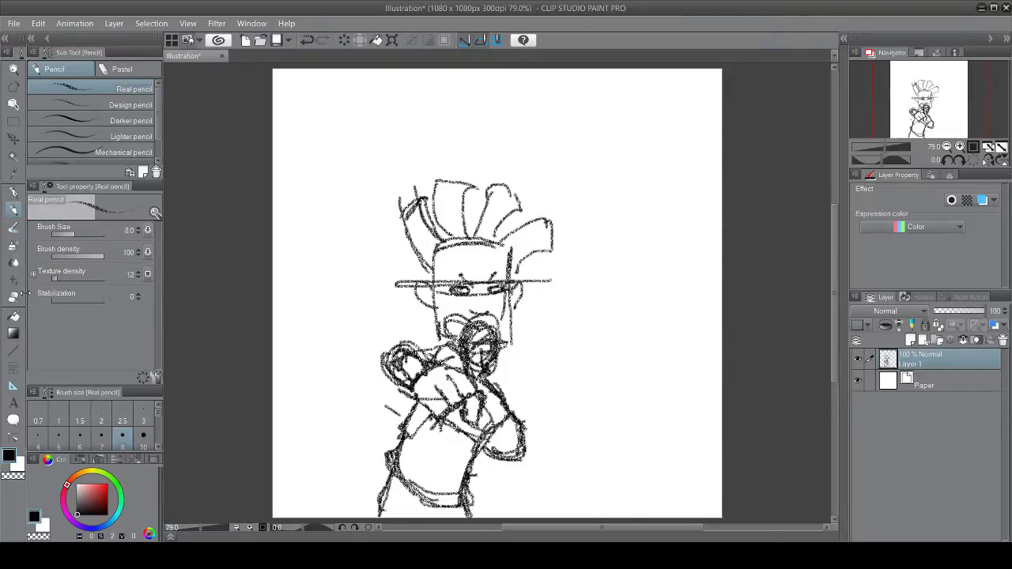
pyautogui.click(13, 297)
pyautogui.moveTo(497, 447)
pyautogui.mouseDown()
pyautogui.moveTo(537, 444)
pyautogui.moveTo(515, 467)
pyautogui.moveTo(506, 464)
pyautogui.moveTo(536, 412)
pyautogui.moveTo(497, 454)
pyautogui.mouseUp()
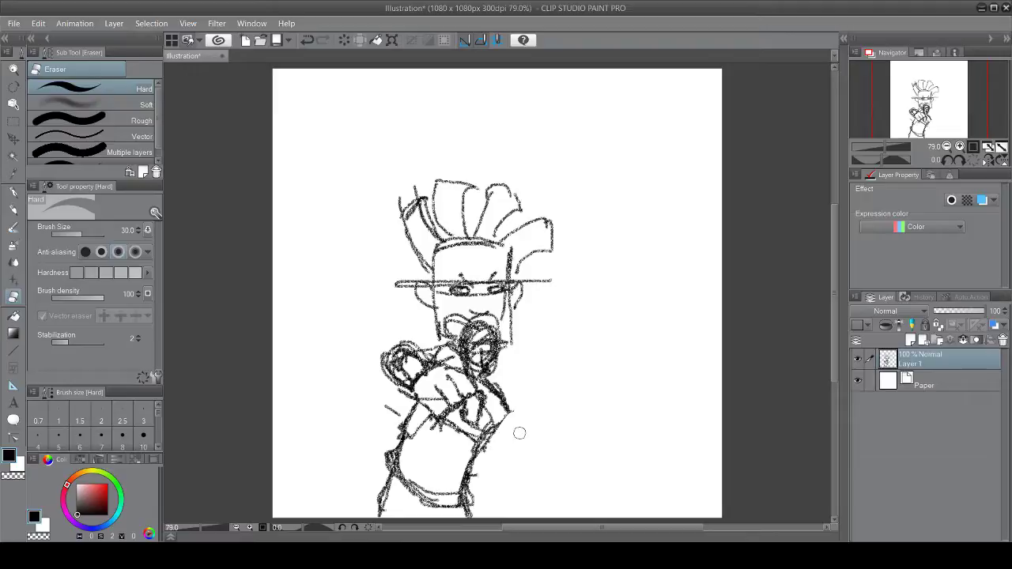
pyautogui.moveTo(401, 354); pyautogui.dragTo(384, 371)
# Step: Redraw the right-hand sleeve with a forearm reaching the canvas's bottom edge, and restore the rounded left-hand shoulder using the Real pencil
pyautogui.click(13, 210)
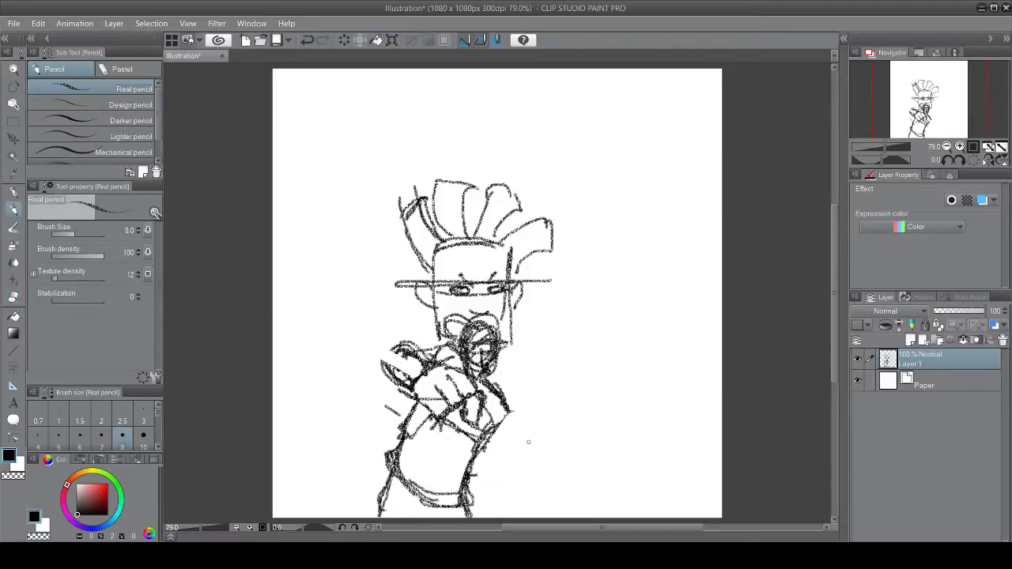
pyautogui.moveTo(509, 411)
pyautogui.mouseDown()
pyautogui.moveTo(526, 439)
pyautogui.moveTo(515, 423)
pyautogui.moveTo(518, 448)
pyautogui.moveTo(495, 453)
pyautogui.moveTo(501, 506)
pyautogui.mouseUp()
pyautogui.moveTo(506, 457)
pyautogui.mouseDown()
pyautogui.moveTo(500, 517)
pyautogui.moveTo(487, 512)
pyautogui.mouseUp()
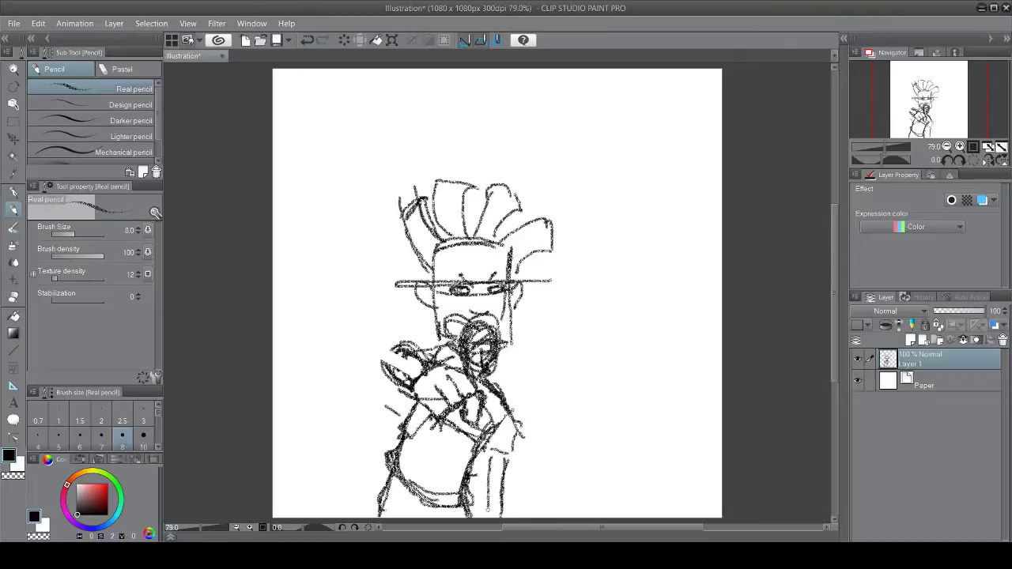
pyautogui.moveTo(491, 476); pyautogui.dragTo(488, 517)
pyautogui.moveTo(492, 453); pyautogui.dragTo(487, 487)
pyautogui.moveTo(403, 344)
pyautogui.mouseDown()
pyautogui.moveTo(381, 360)
pyautogui.moveTo(392, 361)
pyautogui.moveTo(400, 340)
pyautogui.moveTo(428, 368)
pyautogui.moveTo(384, 370)
pyautogui.mouseUp()
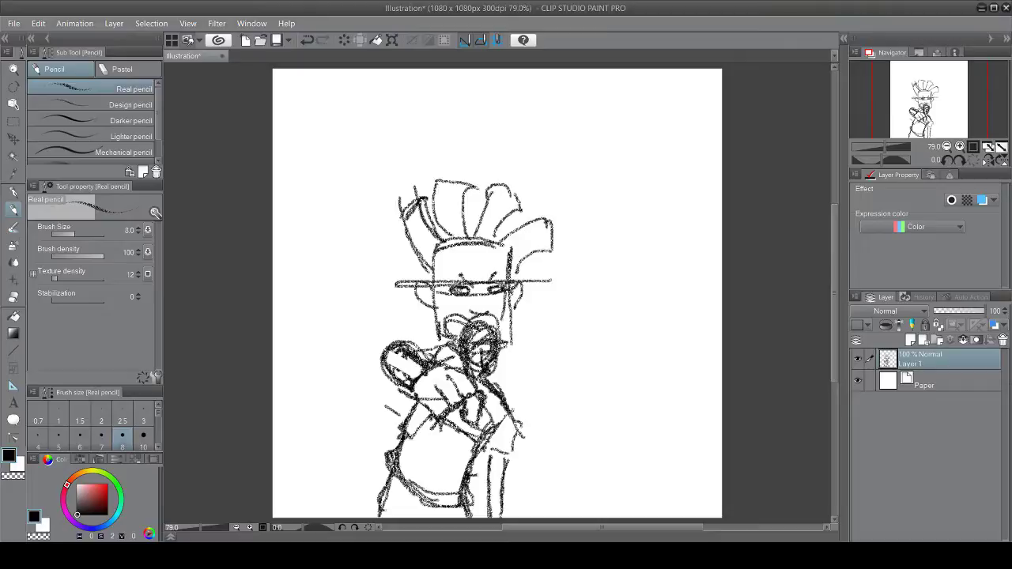
# Step: Darken the forearm lines and left-hand hip line at the canvas's lower edge, and reinforce the left-hand hair tuft's outline
pyautogui.moveTo(486, 490)
pyautogui.mouseDown()
pyautogui.moveTo(487, 518)
pyautogui.moveTo(509, 518)
pyautogui.mouseUp()
pyautogui.moveTo(395, 479); pyautogui.dragTo(378, 509)
pyautogui.moveTo(419, 283); pyautogui.dragTo(427, 291)
pyautogui.moveTo(426, 196)
pyautogui.mouseDown()
pyautogui.moveTo(405, 207)
pyautogui.moveTo(433, 280)
pyautogui.mouseUp()
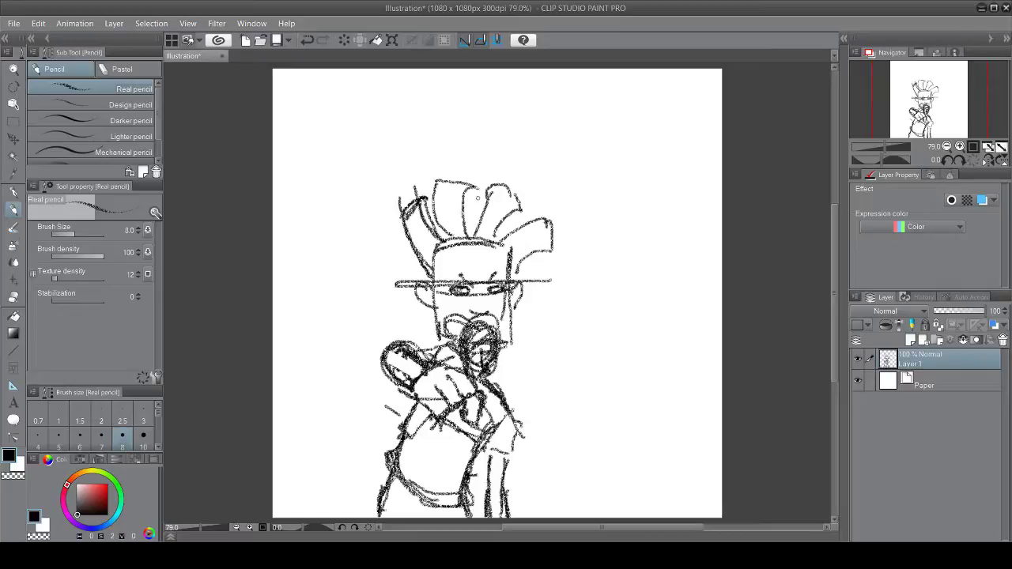
# Step: Reinforce the outlines of the middle and right-hand hair tufts, and darken the eyebrow and nose strokes
pyautogui.moveTo(478, 195)
pyautogui.mouseDown()
pyautogui.moveTo(474, 183)
pyautogui.moveTo(467, 235)
pyautogui.moveTo(455, 177)
pyautogui.moveTo(442, 179)
pyautogui.moveTo(441, 236)
pyautogui.mouseUp()
pyautogui.moveTo(439, 188); pyautogui.dragTo(444, 250)
pyautogui.moveTo(471, 226)
pyautogui.mouseDown()
pyautogui.moveTo(496, 188)
pyautogui.moveTo(520, 212)
pyautogui.moveTo(495, 234)
pyautogui.moveTo(504, 240)
pyautogui.mouseUp()
pyautogui.moveTo(501, 230)
pyautogui.mouseDown()
pyautogui.moveTo(514, 213)
pyautogui.moveTo(510, 226)
pyautogui.moveTo(544, 219)
pyautogui.moveTo(550, 236)
pyautogui.moveTo(551, 251)
pyautogui.moveTo(508, 267)
pyautogui.mouseUp()
pyautogui.moveTo(511, 262)
pyautogui.mouseDown()
pyautogui.moveTo(516, 272)
pyautogui.moveTo(465, 281)
pyautogui.moveTo(488, 281)
pyautogui.mouseUp()
pyautogui.moveTo(494, 274)
pyautogui.mouseDown()
pyautogui.moveTo(474, 315)
pyautogui.moveTo(493, 310)
pyautogui.moveTo(485, 331)
pyautogui.mouseUp()
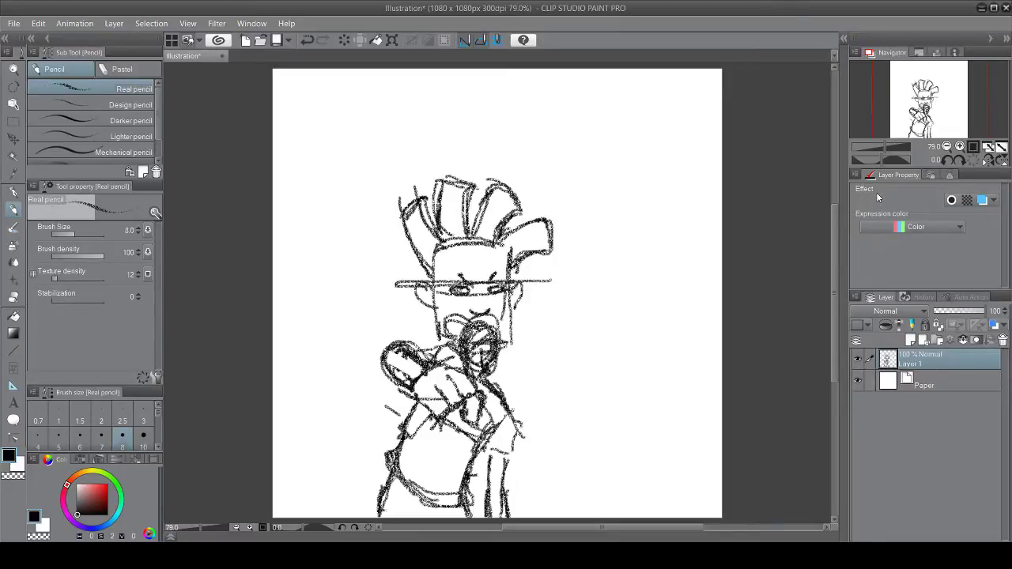
# Step: Add a new layer above the sketch and switch to the G-pen
pyautogui.hotkey('ctrl', 'shift', 'n')
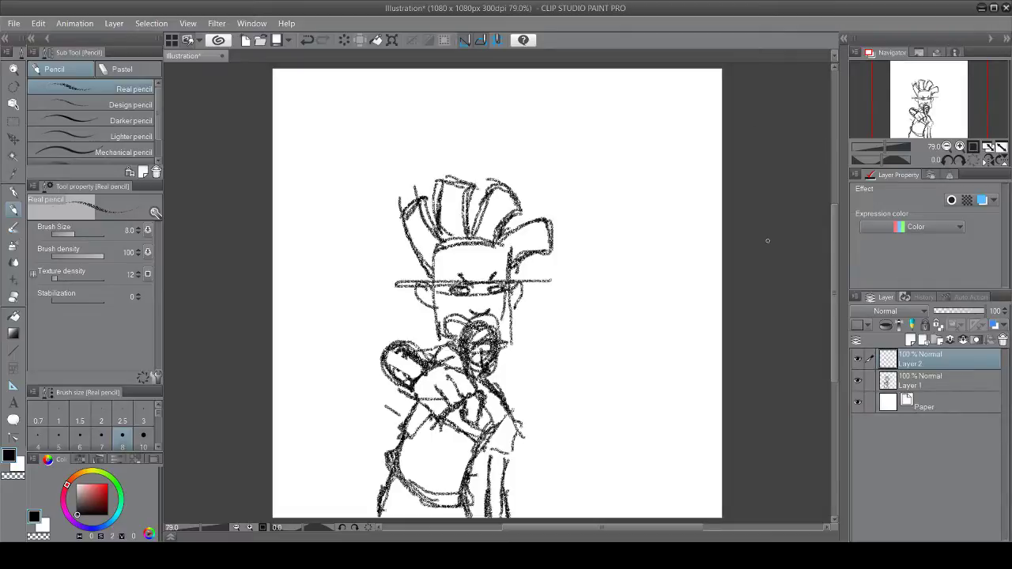
pyautogui.click(14, 192)
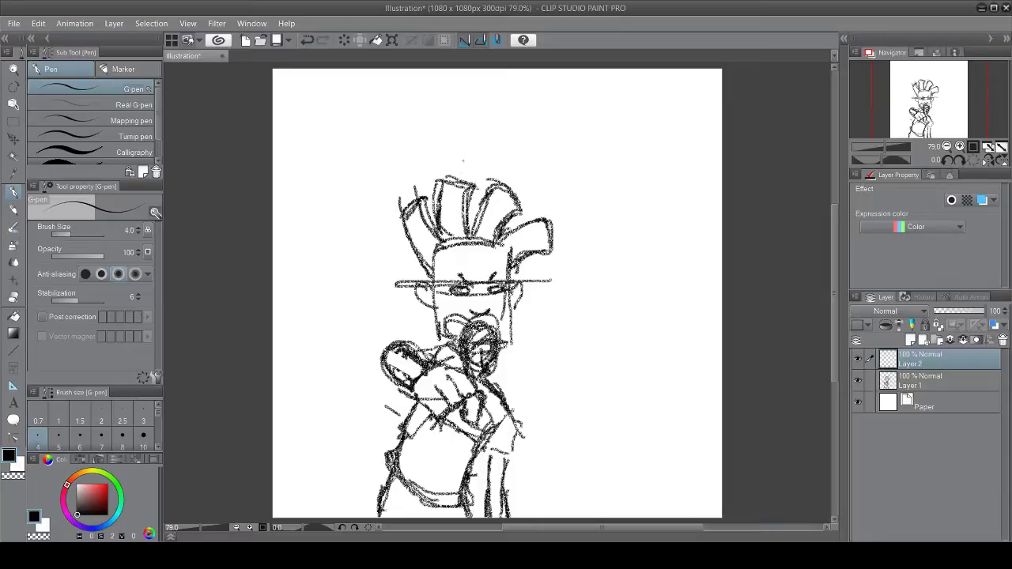
pyautogui.scroll(5, 467, 218)
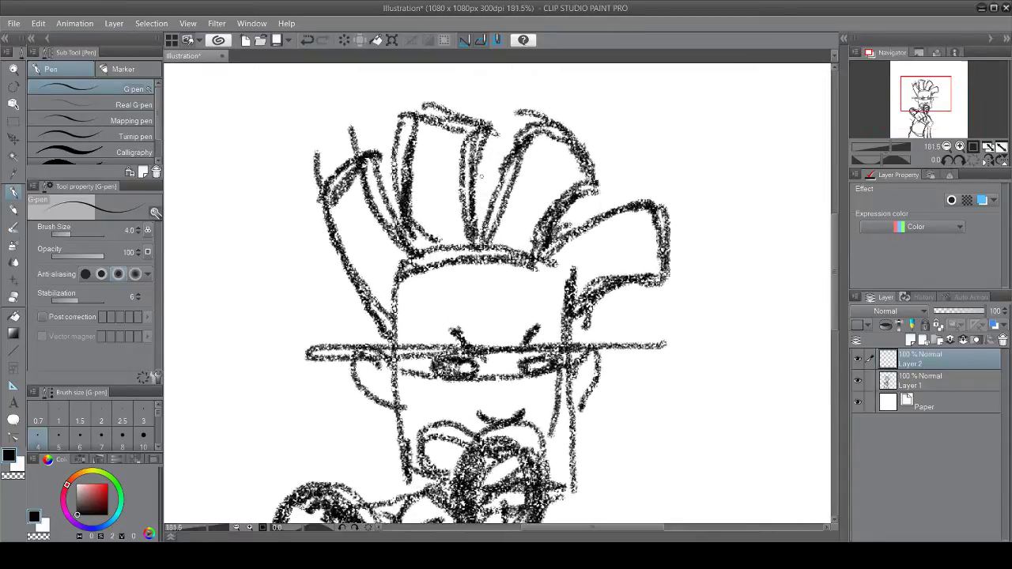
pyautogui.scroll(2, 781, 378)
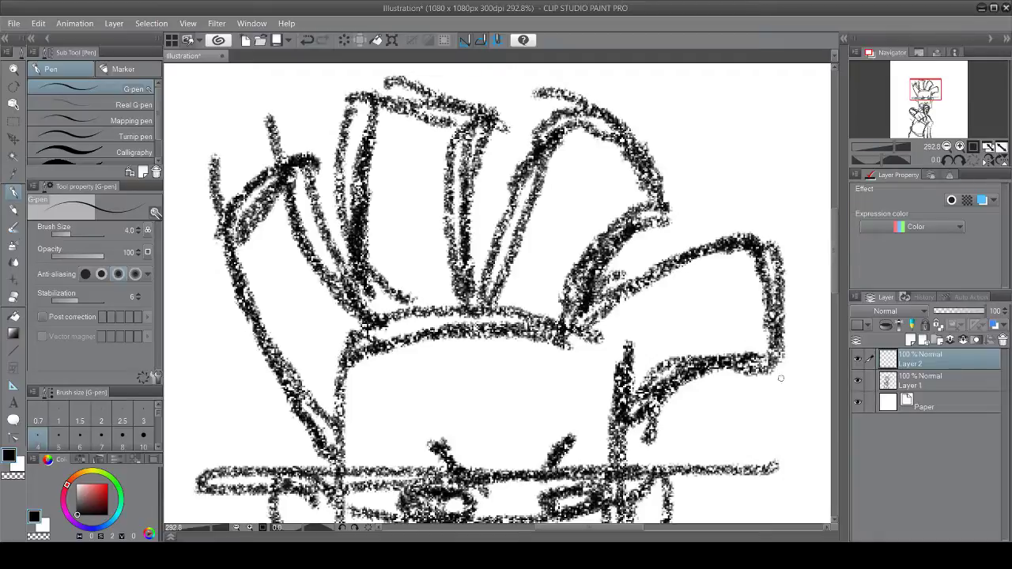
# Step: Set the opacity of the sketch on Layer 1 to 50%
pyautogui.click(952, 383)
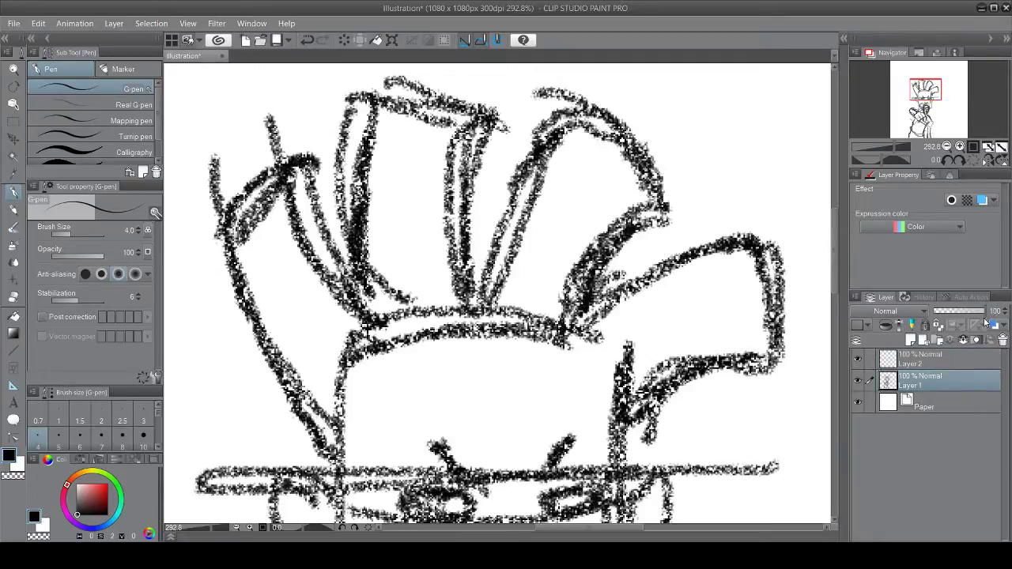
pyautogui.moveTo(980, 310); pyautogui.dragTo(958, 311)
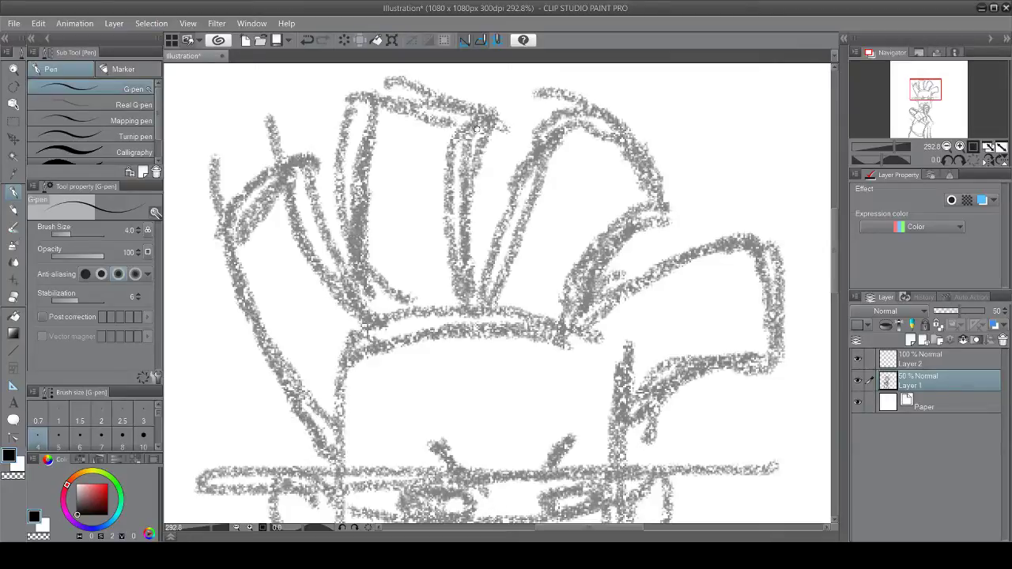
# Step: Enclose the whole sketched figure in a rectangular selection
pyautogui.scroll(-4, 476, 130)
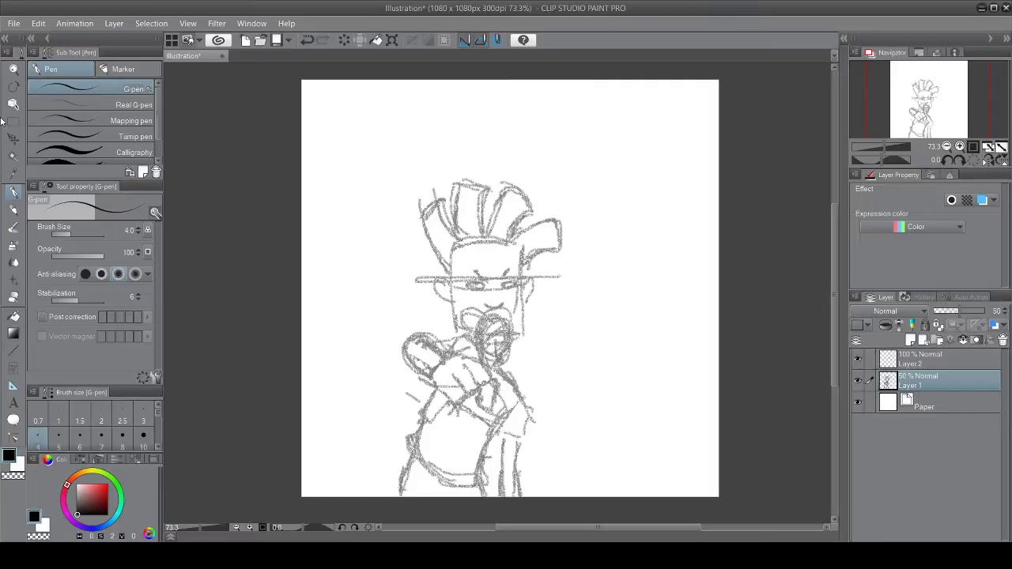
pyautogui.press('m')
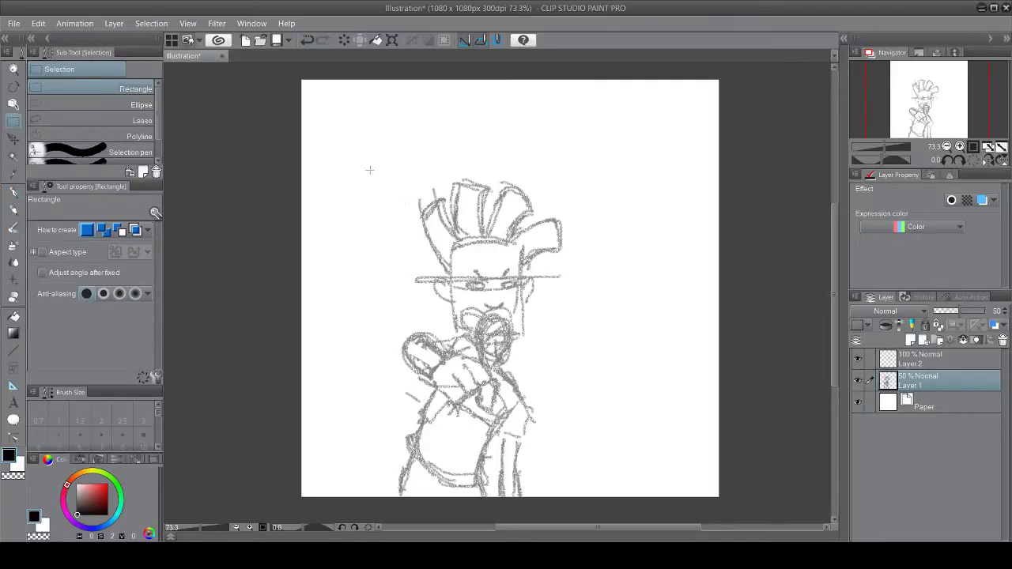
pyautogui.moveTo(372, 171)
pyautogui.mouseDown()
pyautogui.moveTo(598, 501)
pyautogui.moveTo(580, 503)
pyautogui.mouseUp()
pyautogui.click(512, 517)
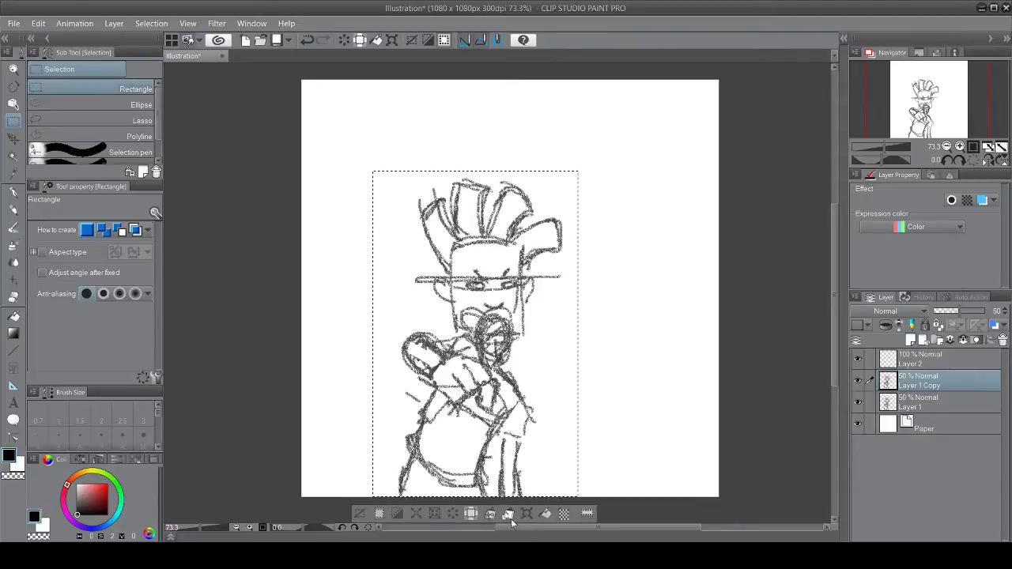
pyautogui.click(512, 516)
pyautogui.click(527, 513)
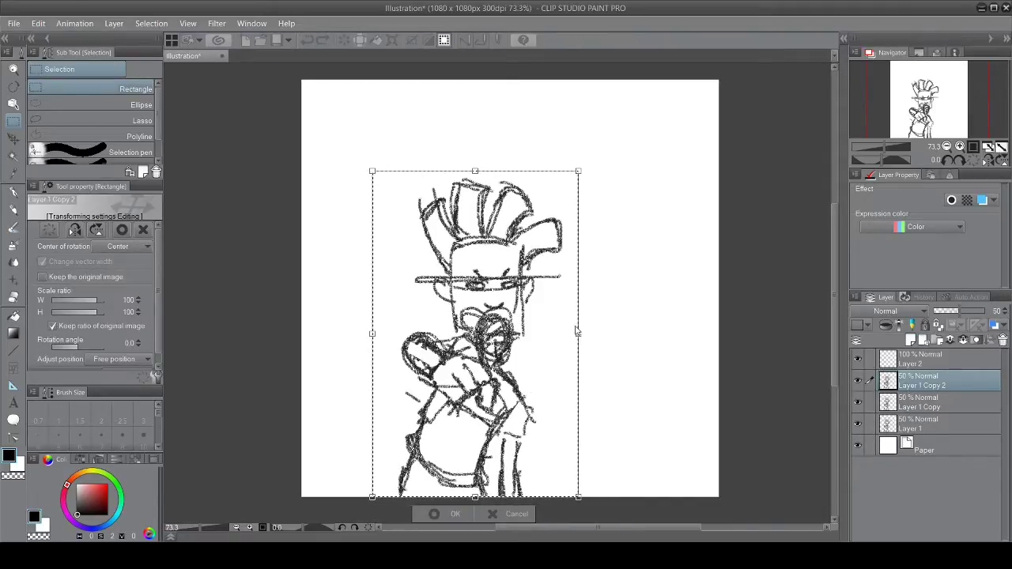
pyautogui.moveTo(577, 332); pyautogui.dragTo(589, 324)
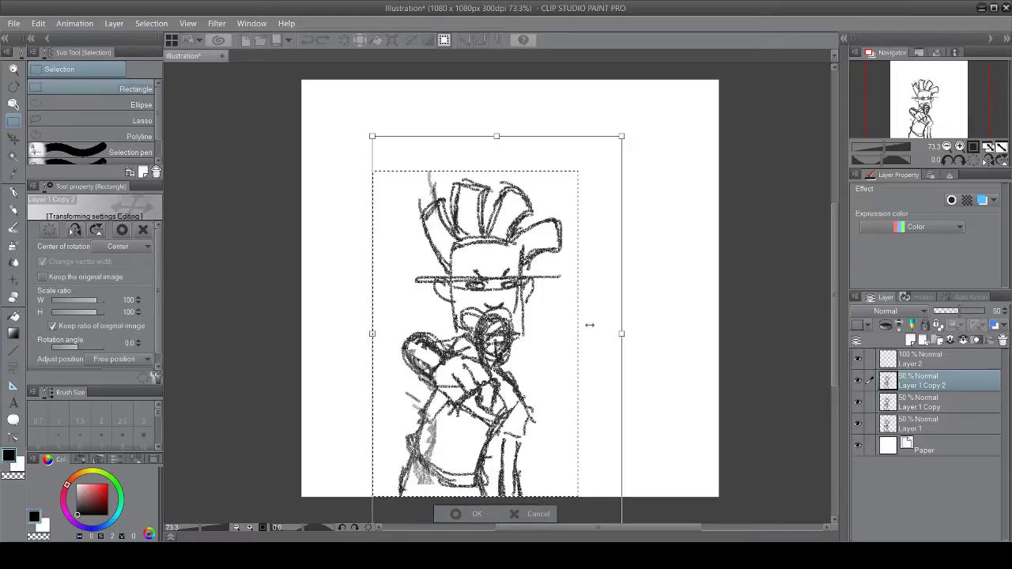
pyautogui.click(534, 515)
pyautogui.hotkey('ctrl', 'z')
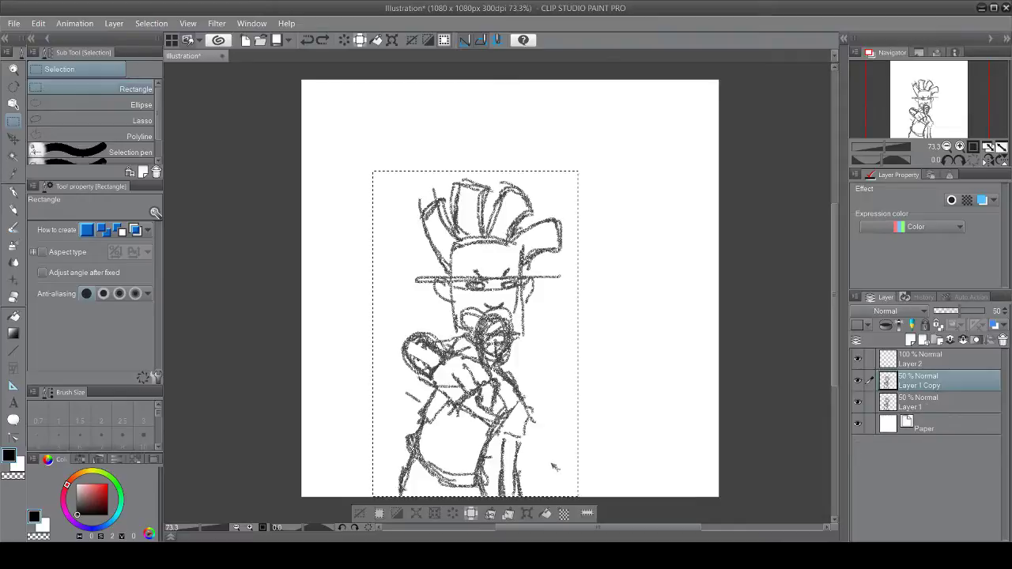
pyautogui.hotkey('ctrl', 'z')
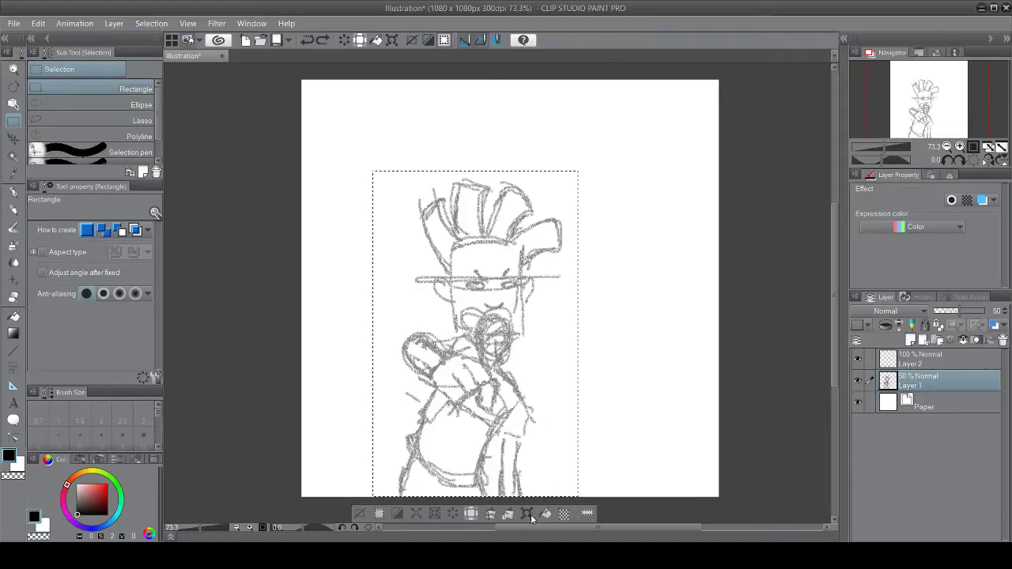
# Step: Scale the selected figure up to 119% with its proportions kept, and shift it slightly towards the canvas's upper right
pyautogui.hotkey('ctrl', 't')
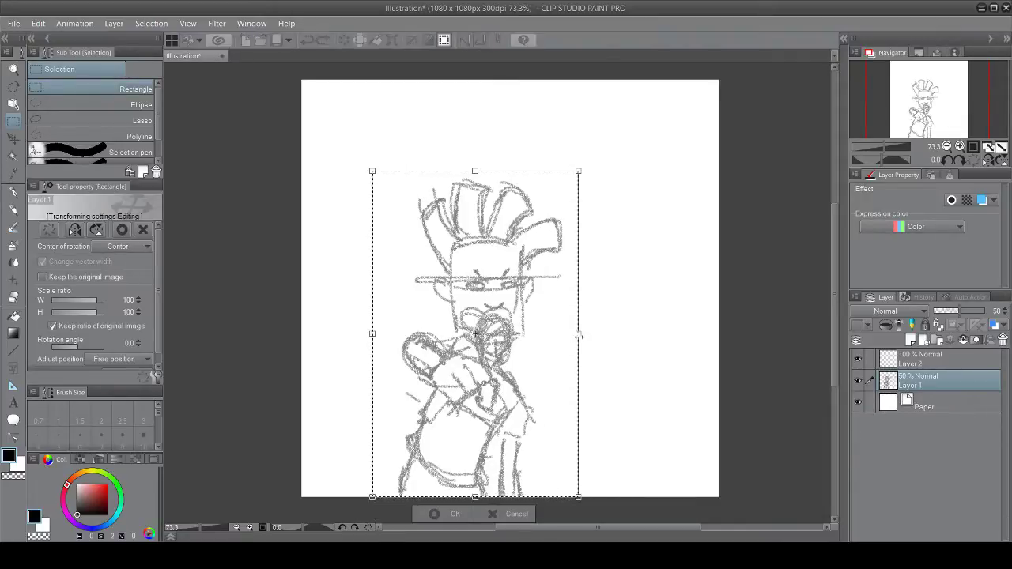
pyautogui.moveTo(585, 334); pyautogui.dragTo(614, 324)
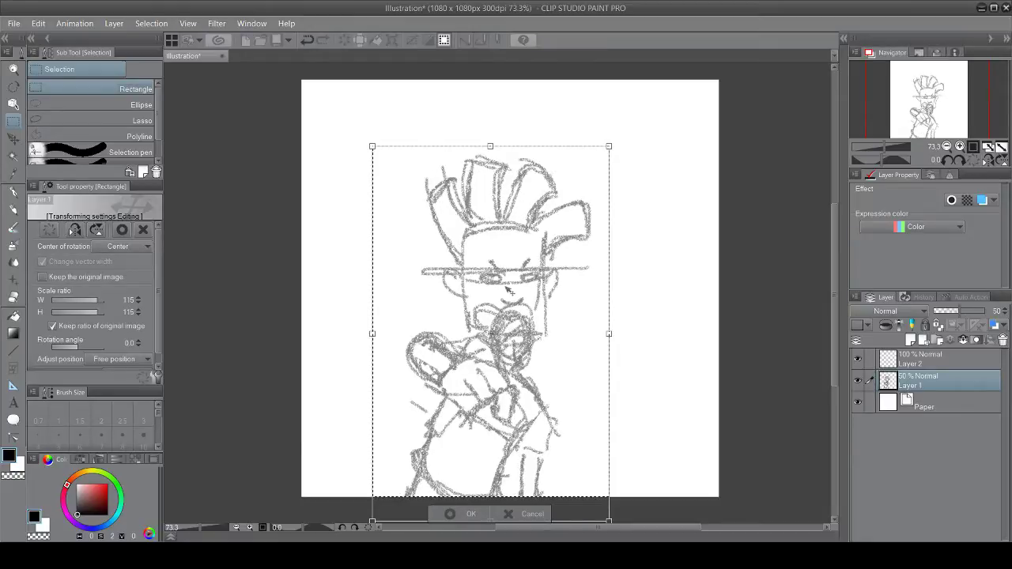
pyautogui.moveTo(512, 281); pyautogui.dragTo(514, 285)
pyautogui.moveTo(616, 325); pyautogui.dragTo(625, 327)
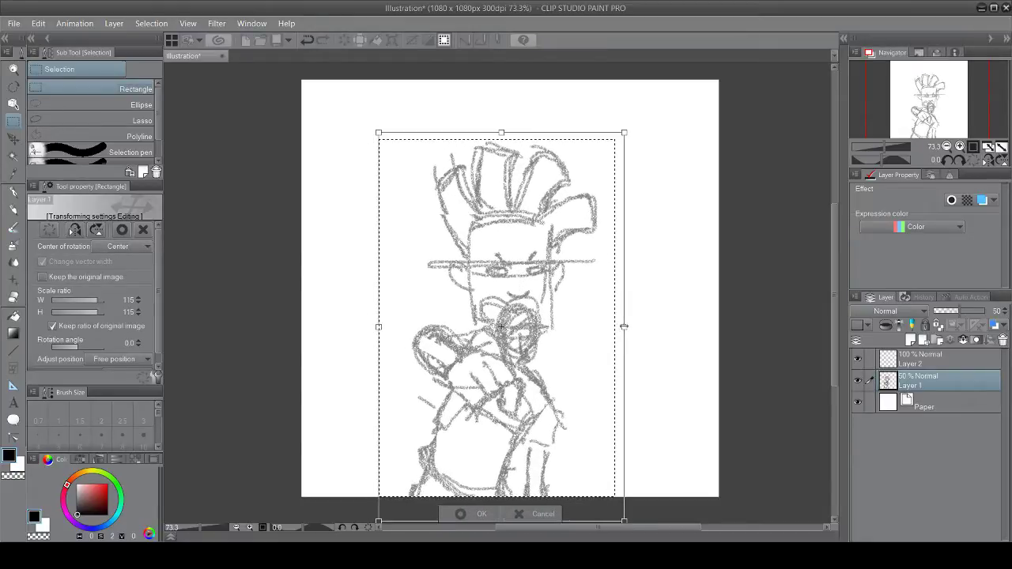
pyautogui.moveTo(513, 297); pyautogui.dragTo(518, 292)
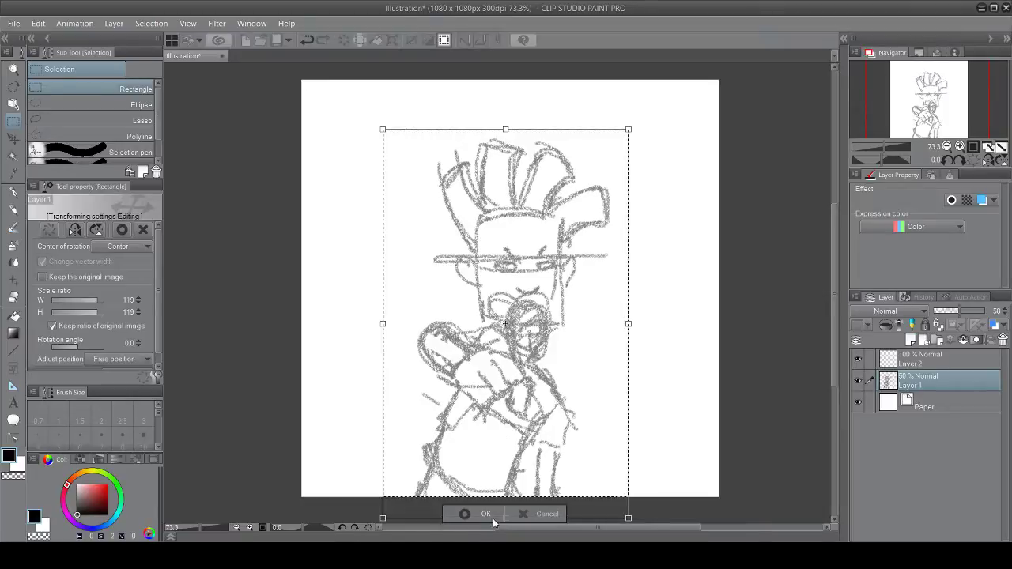
pyautogui.press('Return')
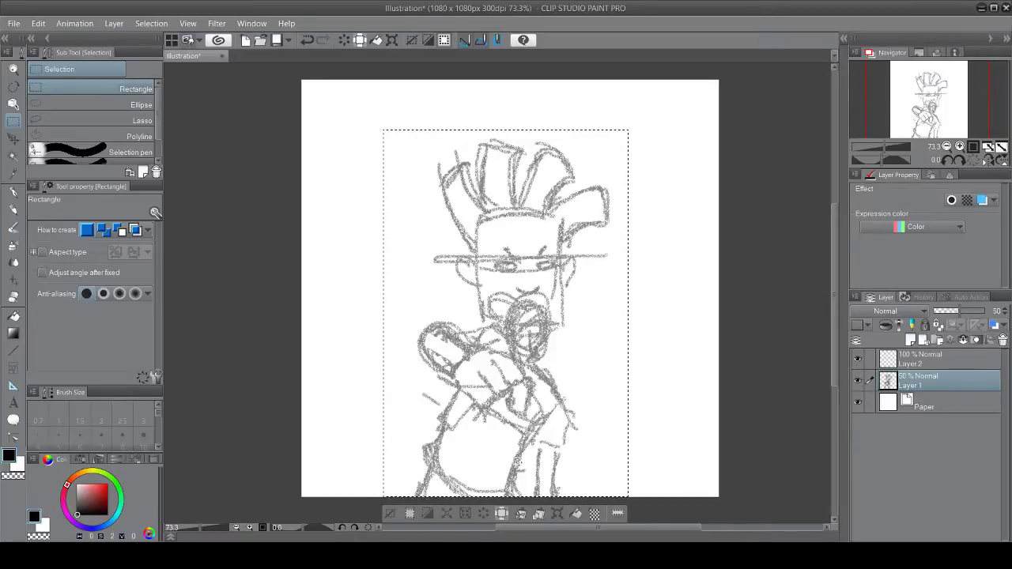
# Step: Clear the selection, restore it and move the selection outline back around the figure
pyautogui.click(391, 514)
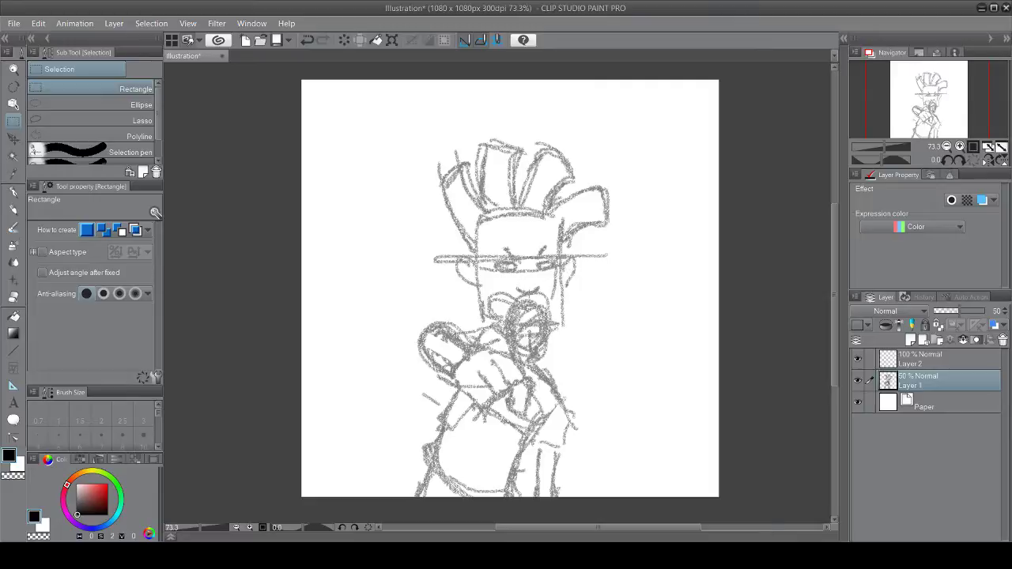
pyautogui.hotkey('ctrl', 'z')
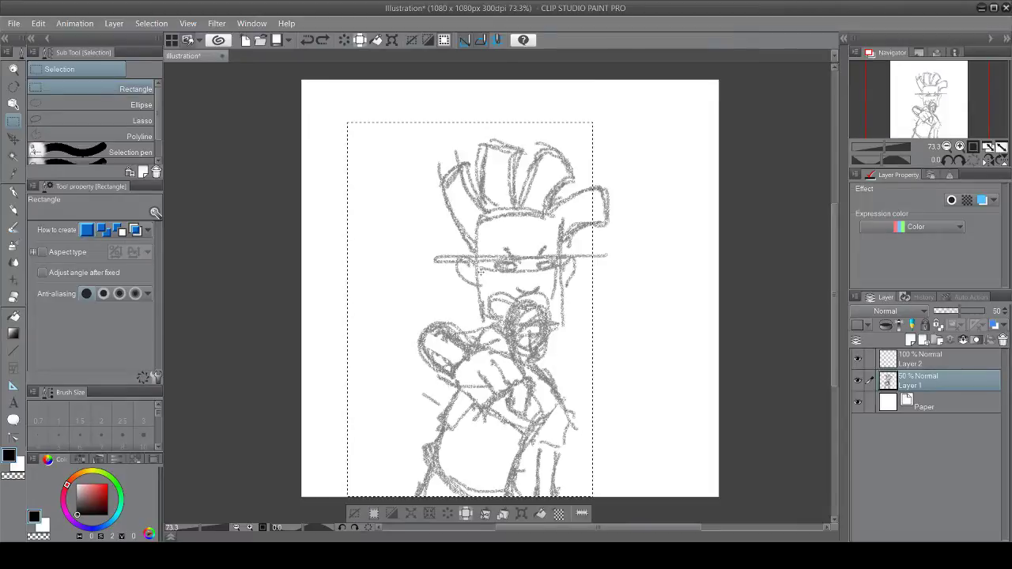
pyautogui.moveTo(480, 272); pyautogui.dragTo(522, 268)
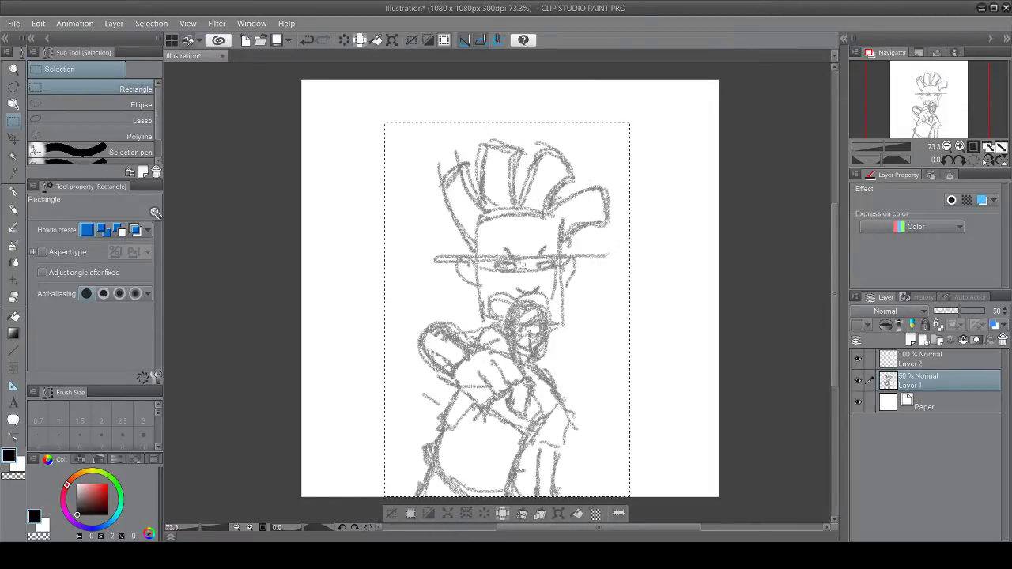
# Step: Move the selected figure to the left half of the canvas and scale it up to 106%
pyautogui.click(558, 514)
pyautogui.moveTo(529, 361)
pyautogui.mouseDown()
pyautogui.moveTo(478, 358)
pyautogui.moveTo(460, 343)
pyautogui.moveTo(460, 352)
pyautogui.mouseUp()
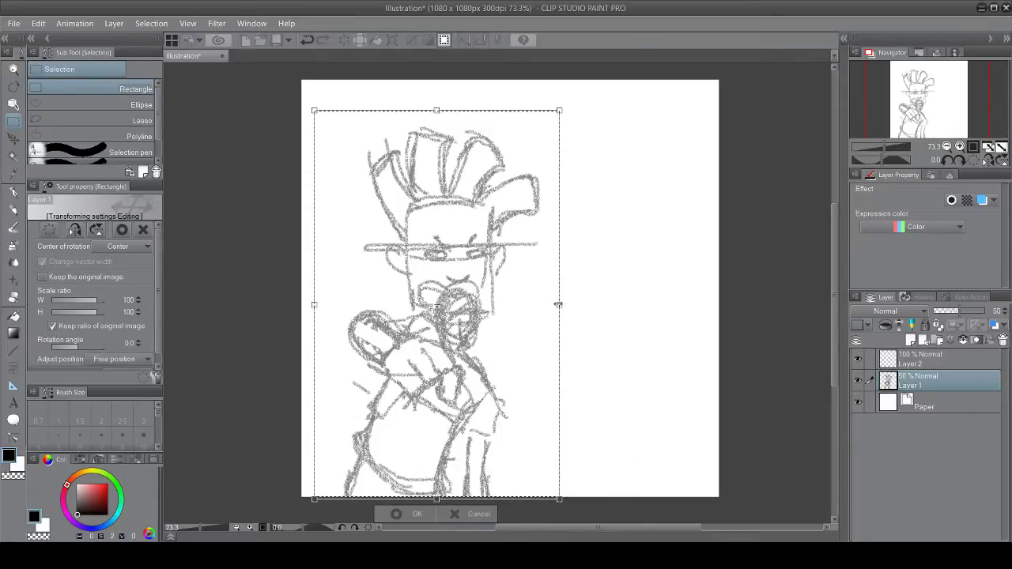
pyautogui.moveTo(558, 304); pyautogui.dragTo(573, 300)
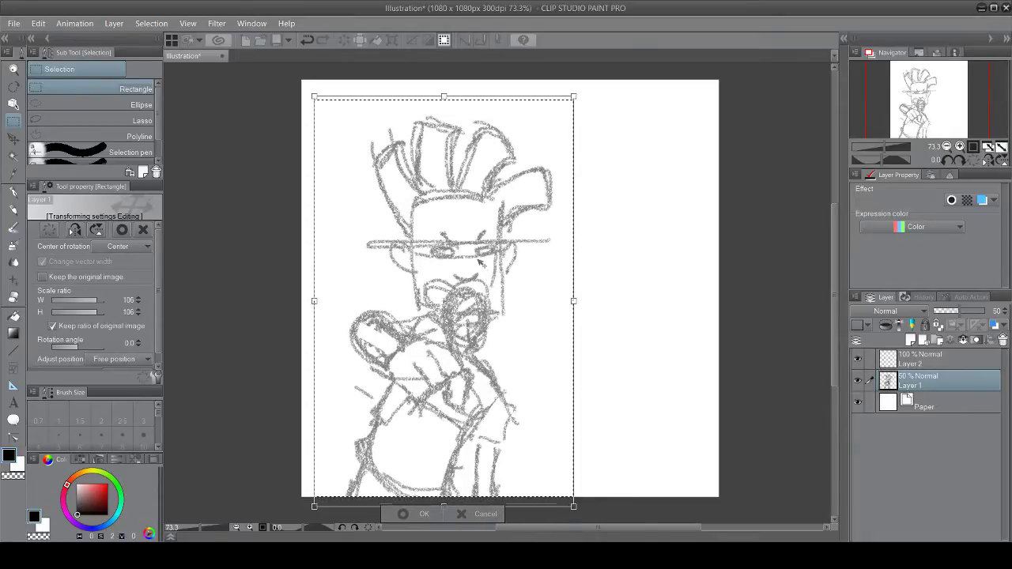
pyautogui.press('Up')
pyautogui.press('Up')
pyautogui.press('Up')
pyautogui.press('Up')
pyautogui.press('Up')
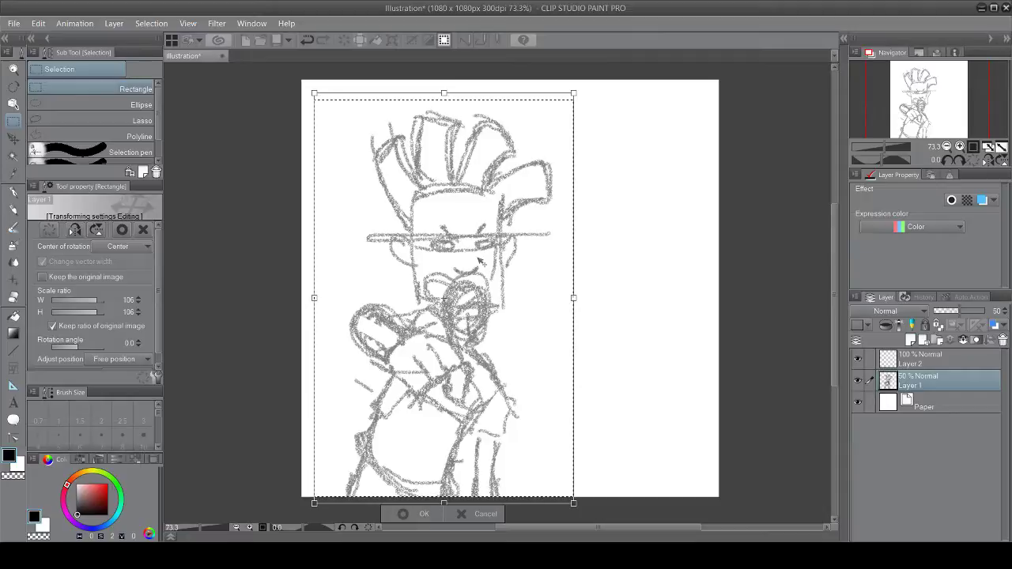
pyautogui.moveTo(478, 260); pyautogui.dragTo(479, 263)
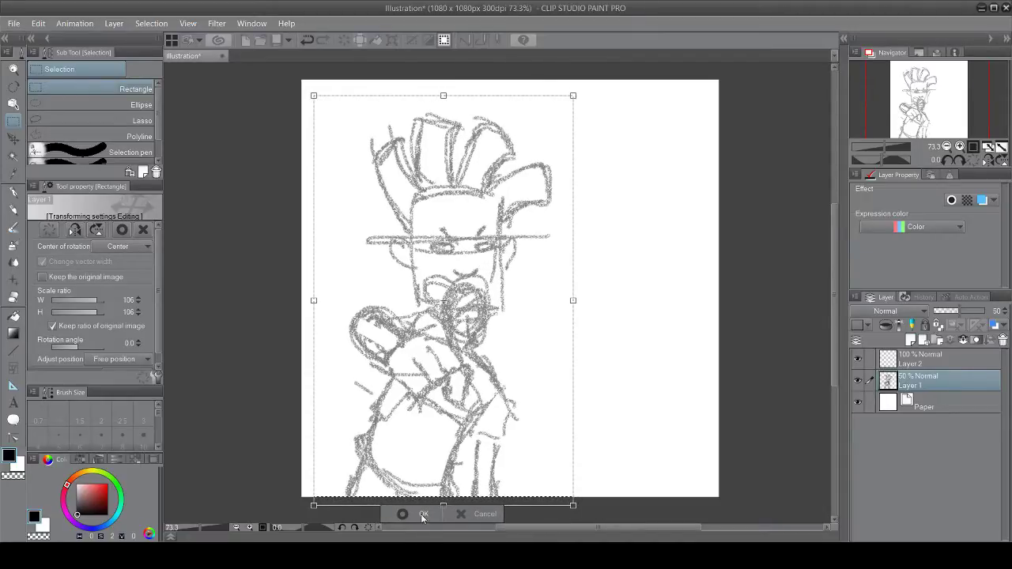
pyautogui.click(419, 514)
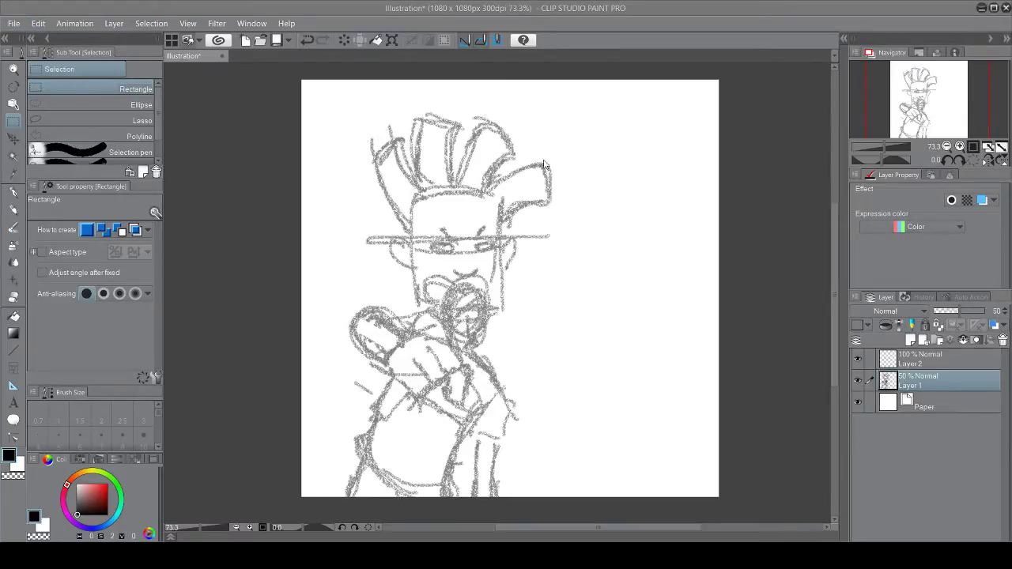
# Step: Create a new 1080 x 1080 px illustration and draw a short horizontal stroke near its centre with the Real pencil
pyautogui.hotkey('ctrl', 'n')
pyautogui.press('Return')
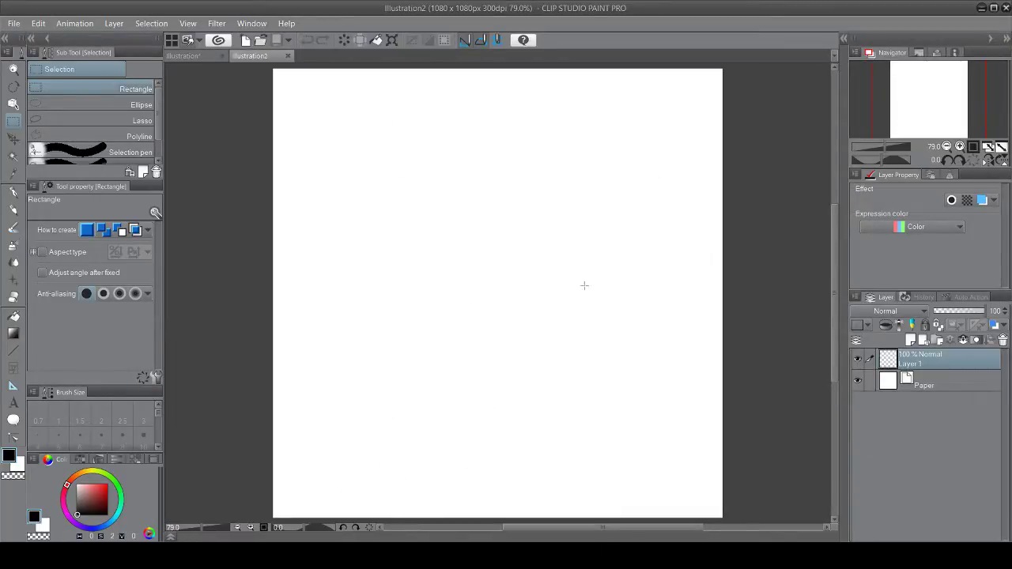
pyautogui.click(14, 208)
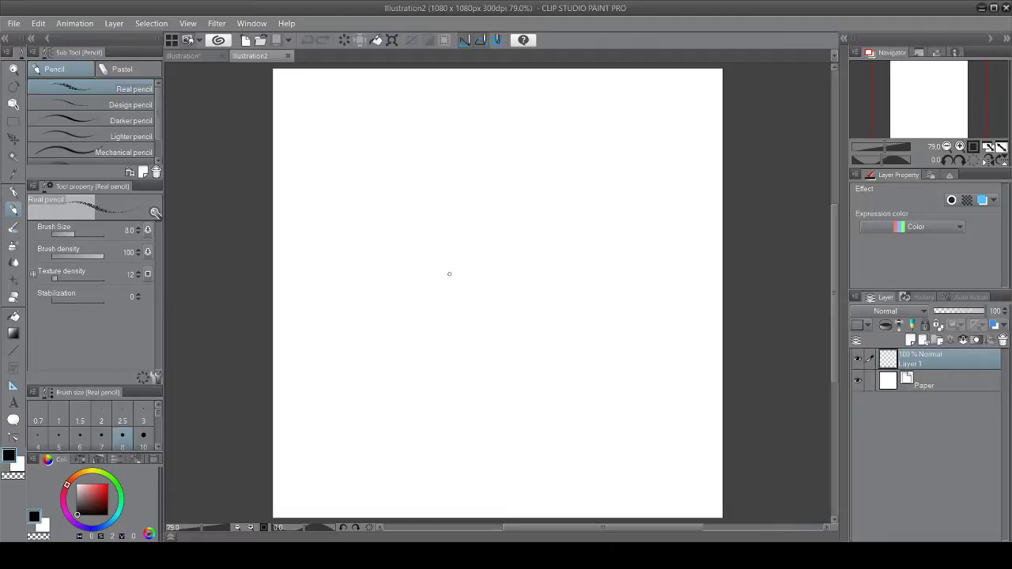
pyautogui.moveTo(460, 283)
pyautogui.mouseDown()
pyautogui.moveTo(517, 283)
pyautogui.moveTo(454, 281)
pyautogui.mouseUp()
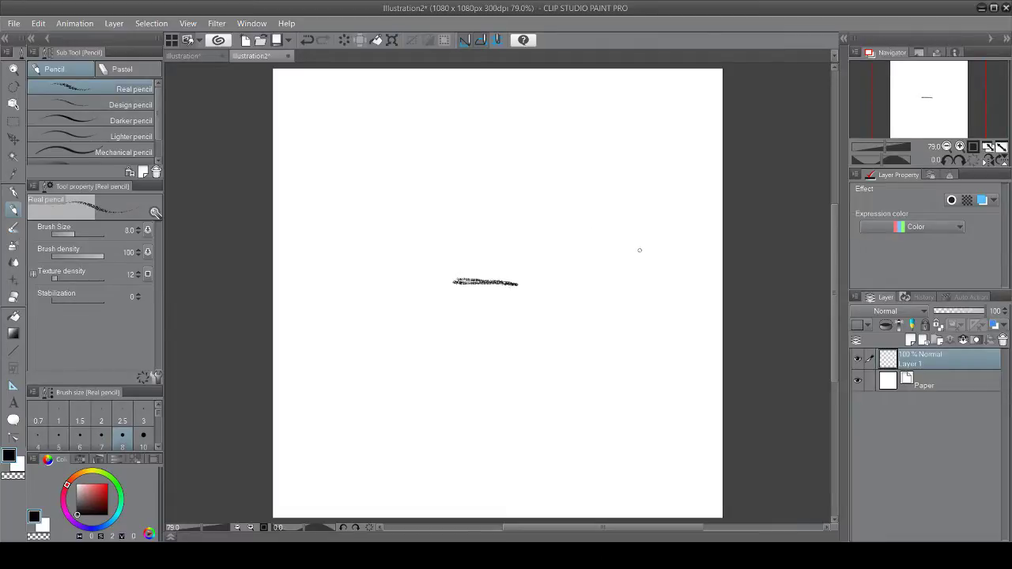
# Step: Sketch a tilted four-sided block with a curved top to the right of the stroke, adding two short lines beneath it
pyautogui.moveTo(610, 231)
pyautogui.mouseDown()
pyautogui.moveTo(567, 245)
pyautogui.moveTo(562, 257)
pyautogui.moveTo(611, 228)
pyautogui.moveTo(557, 249)
pyautogui.moveTo(550, 264)
pyautogui.moveTo(589, 316)
pyautogui.mouseUp()
pyautogui.moveTo(555, 270); pyautogui.dragTo(604, 323)
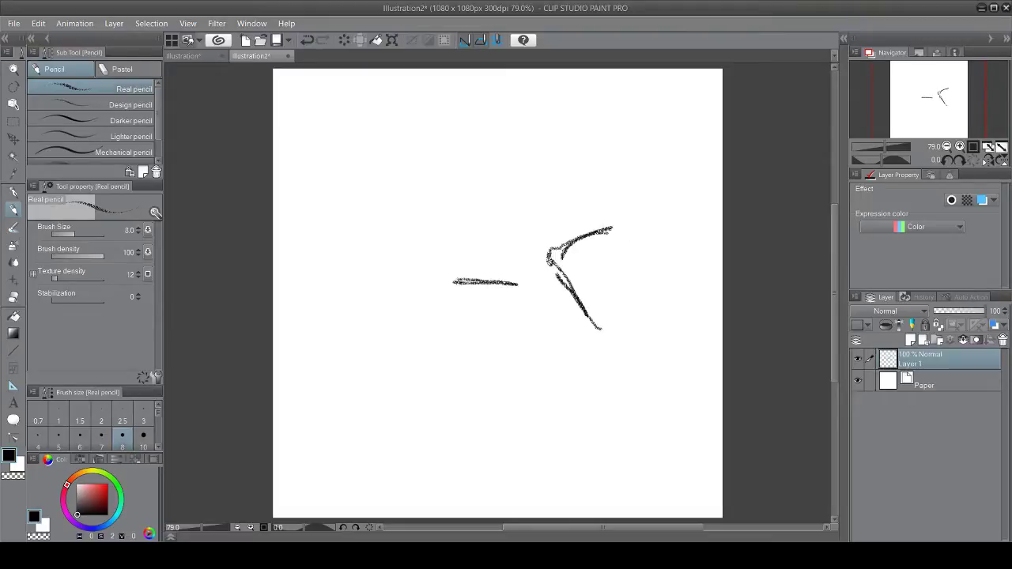
pyautogui.moveTo(610, 229); pyautogui.dragTo(652, 304)
pyautogui.moveTo(625, 256)
pyautogui.mouseDown()
pyautogui.moveTo(650, 320)
pyautogui.moveTo(596, 329)
pyautogui.moveTo(613, 348)
pyautogui.moveTo(627, 329)
pyautogui.moveTo(631, 345)
pyautogui.moveTo(613, 345)
pyautogui.mouseUp()
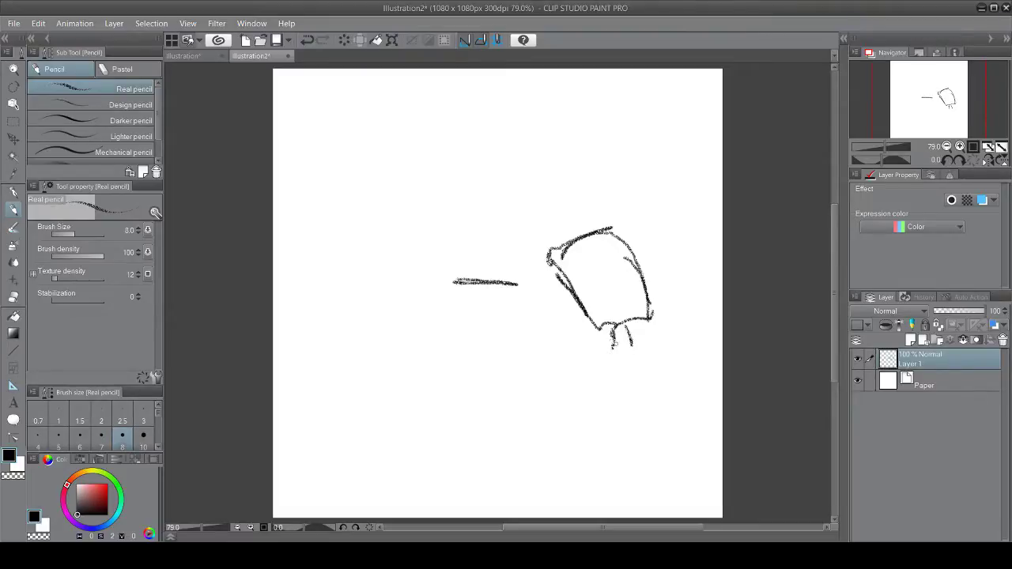
# Step: Undo the short lines beneath the block, and draw slanted connecting lines with an oval hanging below them
pyautogui.hotkey('ctrl', 'z')
pyautogui.hotkey('ctrl', 'z')
pyautogui.hotkey('ctrl', 'z')
pyautogui.hotkey('ctrl', 'z')
pyautogui.moveTo(606, 326)
pyautogui.mouseDown()
pyautogui.moveTo(643, 347)
pyautogui.moveTo(661, 388)
pyautogui.moveTo(615, 385)
pyautogui.moveTo(660, 349)
pyautogui.moveTo(637, 414)
pyautogui.mouseUp()
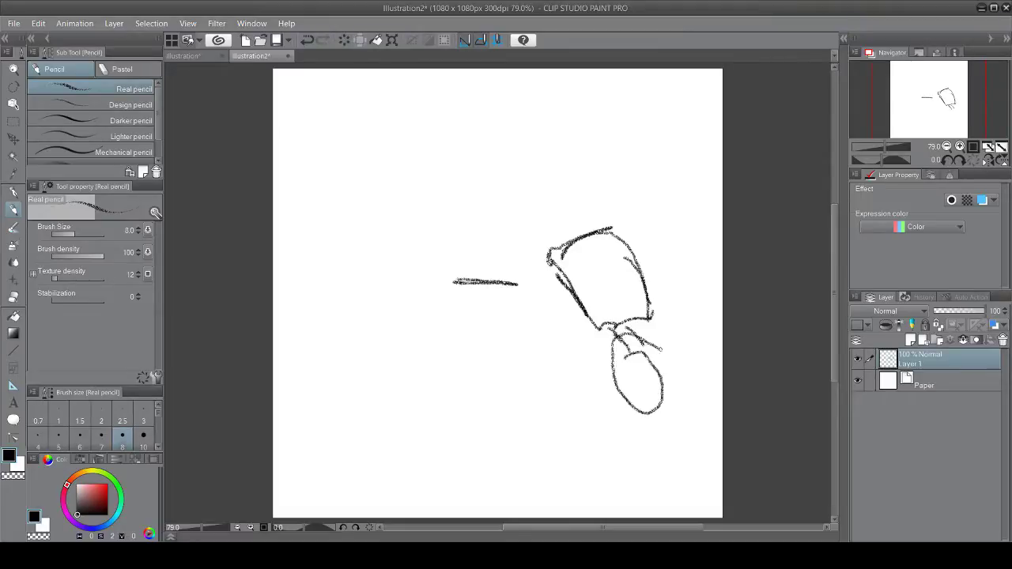
pyautogui.moveTo(653, 348); pyautogui.dragTo(642, 405)
# Step: Undo the oval and redraw it narrower and farther down, at the lower end of the slanted connecting lines
pyautogui.hotkey('ctrl', 'z')
pyautogui.hotkey('ctrl', 'z')
pyautogui.hotkey('ctrl', 'z')
pyautogui.moveTo(629, 350)
pyautogui.mouseDown()
pyautogui.moveTo(668, 382)
pyautogui.moveTo(650, 432)
pyautogui.moveTo(627, 373)
pyautogui.moveTo(650, 359)
pyautogui.moveTo(669, 432)
pyautogui.mouseUp()
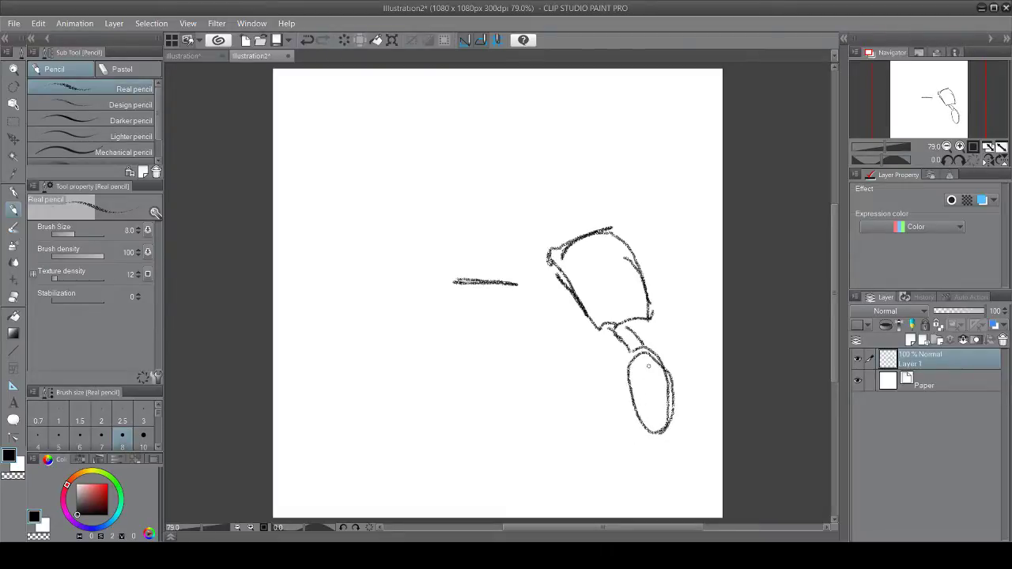
# Step: Sketch the torso outline around the oval, add a waist section beneath it, and rough in two leg tops with shading at the canvas edge
pyautogui.moveTo(629, 353)
pyautogui.mouseDown()
pyautogui.moveTo(660, 344)
pyautogui.moveTo(696, 434)
pyautogui.moveTo(654, 447)
pyautogui.mouseUp()
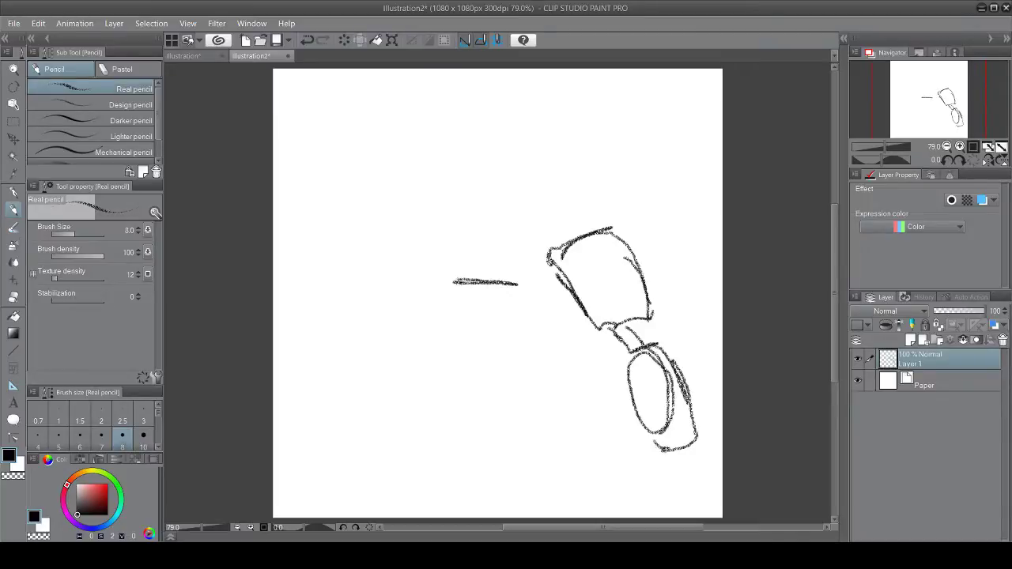
pyautogui.moveTo(629, 351); pyautogui.dragTo(653, 439)
pyautogui.moveTo(634, 393)
pyautogui.mouseDown()
pyautogui.moveTo(662, 454)
pyautogui.moveTo(647, 472)
pyautogui.moveTo(659, 462)
pyautogui.moveTo(670, 491)
pyautogui.moveTo(696, 482)
pyautogui.moveTo(699, 466)
pyautogui.moveTo(694, 492)
pyautogui.moveTo(725, 518)
pyautogui.mouseUp()
pyautogui.moveTo(650, 476); pyautogui.dragTo(622, 512)
pyautogui.moveTo(678, 493)
pyautogui.mouseDown()
pyautogui.moveTo(668, 518)
pyautogui.moveTo(679, 493)
pyautogui.moveTo(693, 490)
pyautogui.moveTo(712, 514)
pyautogui.moveTo(702, 514)
pyautogui.mouseUp()
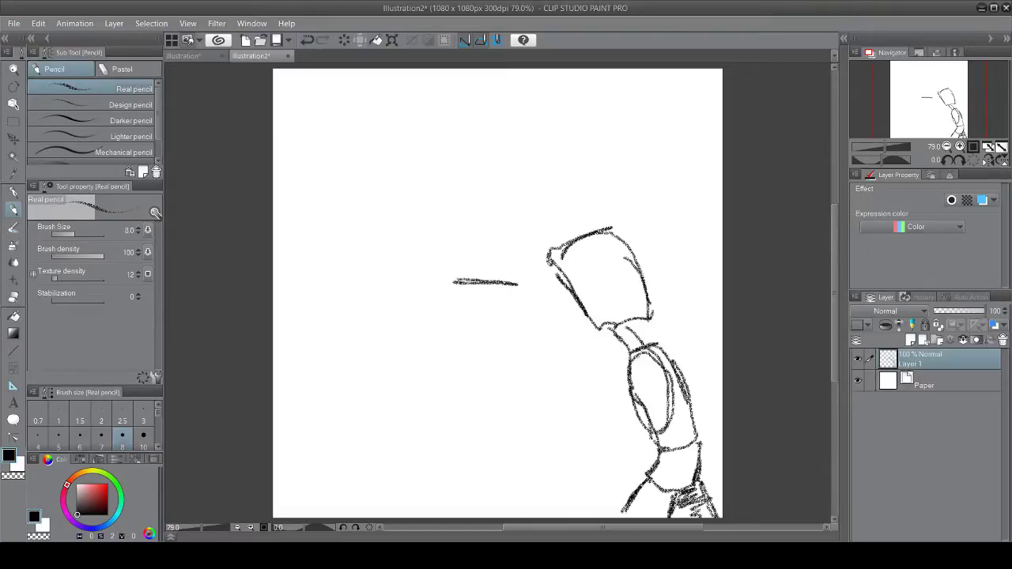
# Step: Sketch a bent arm and an outstretched arm from the shoulders, and add curved eyes and a smiling mouth to the head
pyautogui.moveTo(637, 355)
pyautogui.mouseDown()
pyautogui.moveTo(588, 419)
pyautogui.moveTo(660, 403)
pyautogui.moveTo(593, 419)
pyautogui.moveTo(649, 408)
pyautogui.mouseUp()
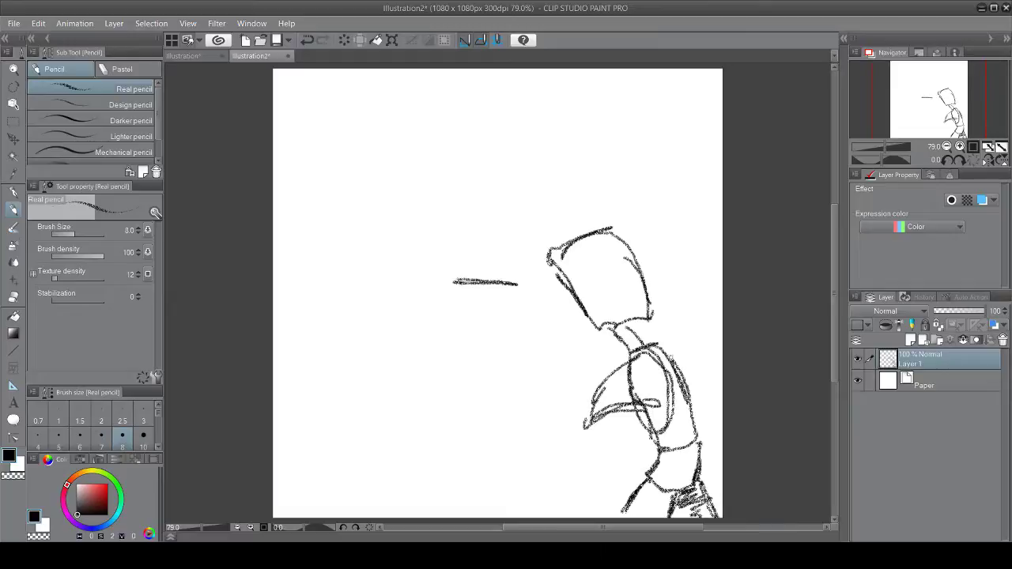
pyautogui.moveTo(667, 350)
pyautogui.mouseDown()
pyautogui.moveTo(710, 387)
pyautogui.moveTo(685, 370)
pyautogui.moveTo(702, 392)
pyautogui.moveTo(722, 391)
pyautogui.mouseUp()
pyautogui.moveTo(628, 267)
pyautogui.mouseDown()
pyautogui.moveTo(618, 271)
pyautogui.moveTo(631, 262)
pyautogui.moveTo(632, 299)
pyautogui.mouseUp()
pyautogui.moveTo(638, 280); pyautogui.dragTo(647, 280)
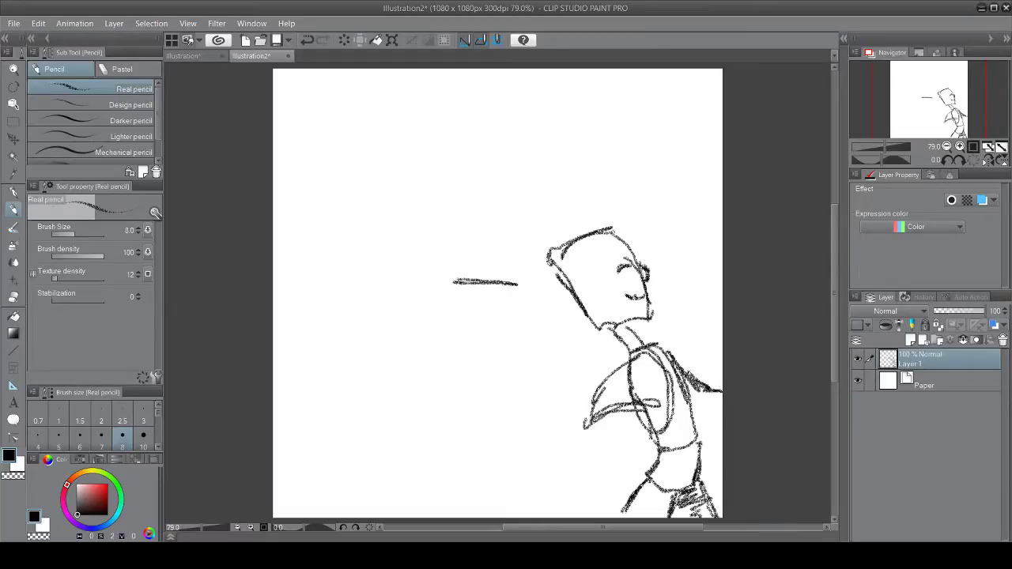
# Step: Sketch a tall hair outline above the head with a curled front tuft and the first vertical dividing strokes
pyautogui.moveTo(615, 239)
pyautogui.mouseDown()
pyautogui.moveTo(614, 220)
pyautogui.moveTo(631, 208)
pyautogui.moveTo(641, 215)
pyautogui.moveTo(600, 181)
pyautogui.moveTo(526, 207)
pyautogui.moveTo(554, 254)
pyautogui.mouseUp()
pyautogui.moveTo(535, 186); pyautogui.dragTo(550, 254)
pyautogui.moveTo(612, 185)
pyautogui.mouseDown()
pyautogui.moveTo(596, 231)
pyautogui.moveTo(607, 237)
pyautogui.moveTo(621, 178)
pyautogui.moveTo(645, 210)
pyautogui.moveTo(617, 231)
pyautogui.mouseUp()
pyautogui.moveTo(591, 176)
pyautogui.mouseDown()
pyautogui.moveTo(580, 229)
pyautogui.moveTo(577, 175)
pyautogui.moveTo(604, 171)
pyautogui.moveTo(596, 242)
pyautogui.moveTo(580, 234)
pyautogui.mouseUp()
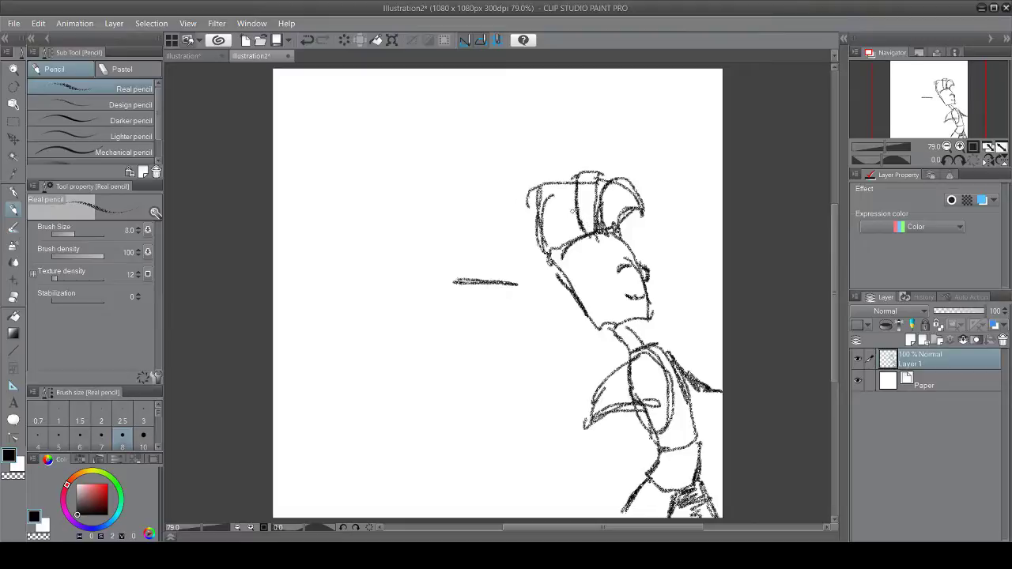
# Step: Divide the hair into fanned, rounded locks and sweep the outermost lock back behind the head
pyautogui.moveTo(596, 174); pyautogui.dragTo(597, 228)
pyautogui.moveTo(611, 177)
pyautogui.mouseDown()
pyautogui.moveTo(579, 166)
pyautogui.moveTo(586, 320)
pyautogui.moveTo(585, 238)
pyautogui.mouseUp()
pyautogui.moveTo(558, 170); pyautogui.dragTo(580, 228)
pyautogui.moveTo(563, 178)
pyautogui.mouseDown()
pyautogui.moveTo(555, 166)
pyautogui.moveTo(529, 186)
pyautogui.moveTo(531, 201)
pyautogui.mouseUp()
pyautogui.moveTo(534, 196)
pyautogui.mouseDown()
pyautogui.moveTo(576, 244)
pyautogui.moveTo(558, 237)
pyautogui.moveTo(528, 192)
pyautogui.moveTo(506, 215)
pyautogui.moveTo(550, 262)
pyautogui.mouseUp()
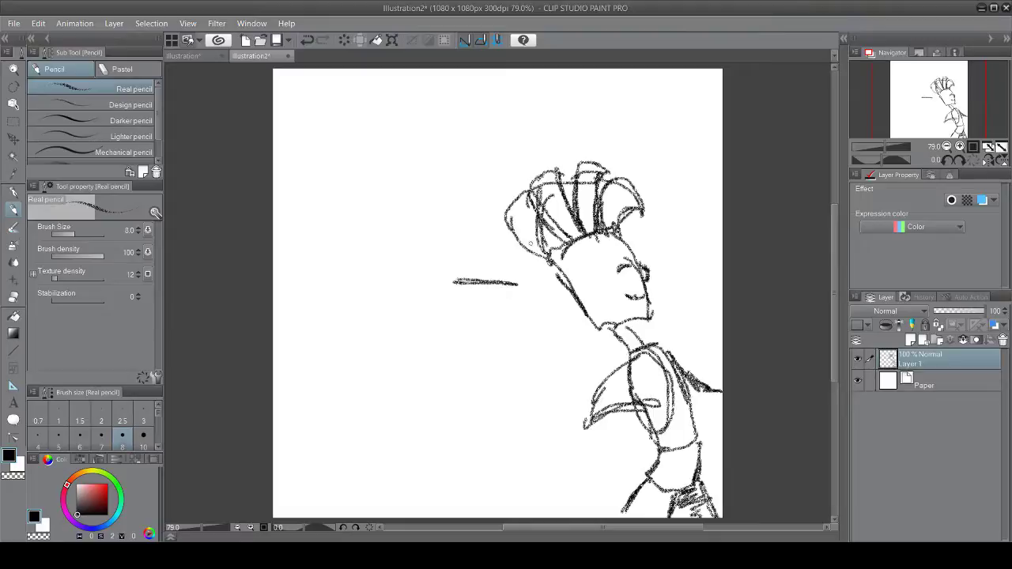
# Step: Darken the hair's back edge down to the head and go over the curled front tuft
pyautogui.moveTo(509, 218)
pyautogui.mouseDown()
pyautogui.moveTo(552, 264)
pyautogui.moveTo(529, 245)
pyautogui.mouseUp()
pyautogui.moveTo(527, 241); pyautogui.dragTo(568, 272)
pyautogui.moveTo(621, 228); pyautogui.dragTo(624, 210)
pyautogui.moveTo(621, 213)
pyautogui.mouseDown()
pyautogui.moveTo(644, 205)
pyautogui.moveTo(639, 188)
pyautogui.mouseUp()
pyautogui.moveTo(638, 191); pyautogui.dragTo(631, 185)
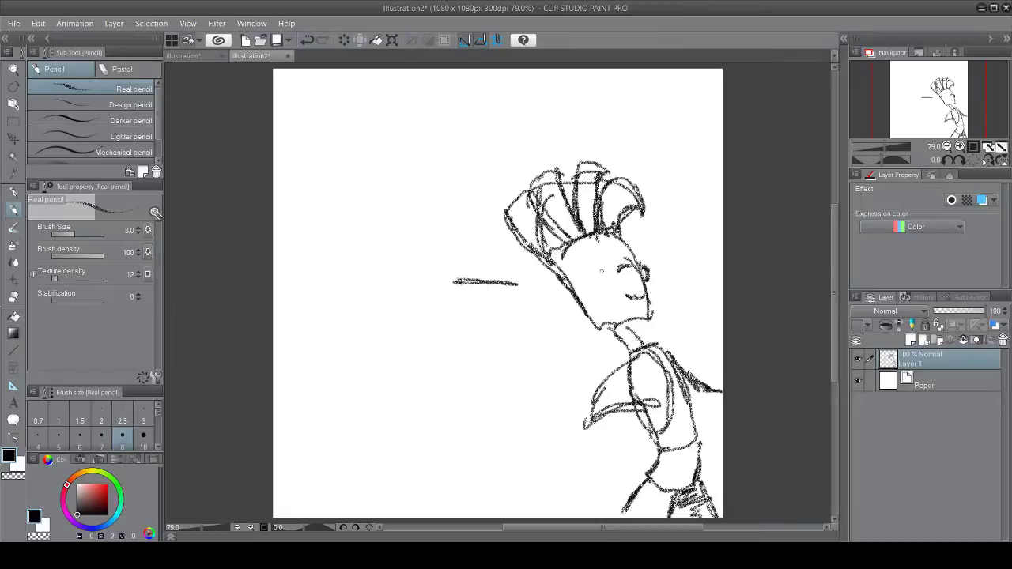
# Step: Draw two near-vertical strokes in the empty area at the canvas's lower left and add an ear to the figure's head
pyautogui.moveTo(432, 424); pyautogui.dragTo(437, 517)
pyautogui.moveTo(415, 391); pyautogui.dragTo(422, 489)
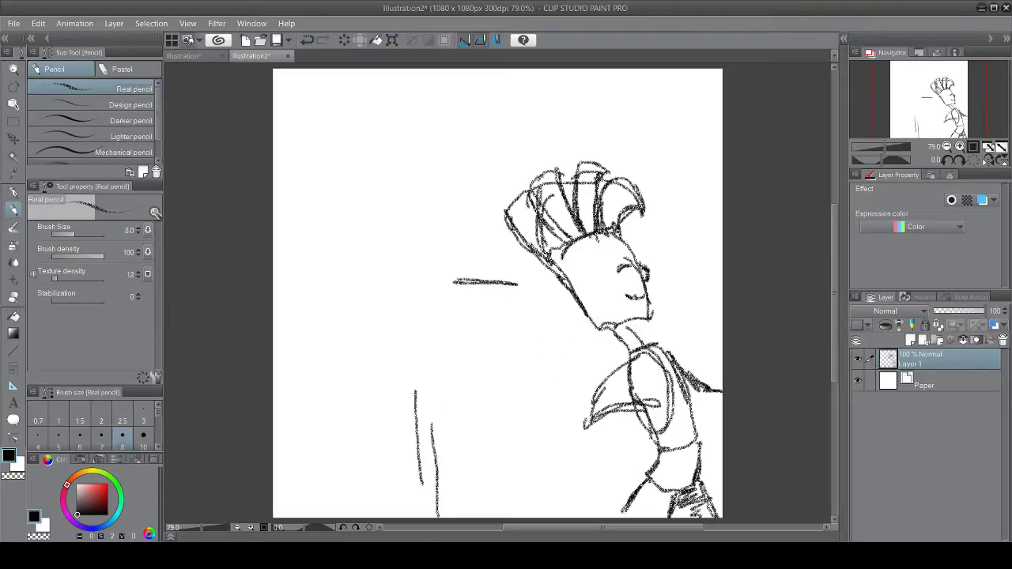
pyautogui.moveTo(590, 280)
pyautogui.mouseDown()
pyautogui.moveTo(584, 296)
pyautogui.moveTo(593, 299)
pyautogui.mouseUp()
# Step: Reinforce the contours of the neck, torso, waist and upper legs with darker pencil strokes
pyautogui.moveTo(601, 324)
pyautogui.mouseDown()
pyautogui.moveTo(631, 357)
pyautogui.moveTo(640, 340)
pyautogui.moveTo(655, 347)
pyautogui.moveTo(632, 406)
pyautogui.moveTo(649, 438)
pyautogui.mouseUp()
pyautogui.moveTo(627, 387); pyautogui.dragTo(657, 459)
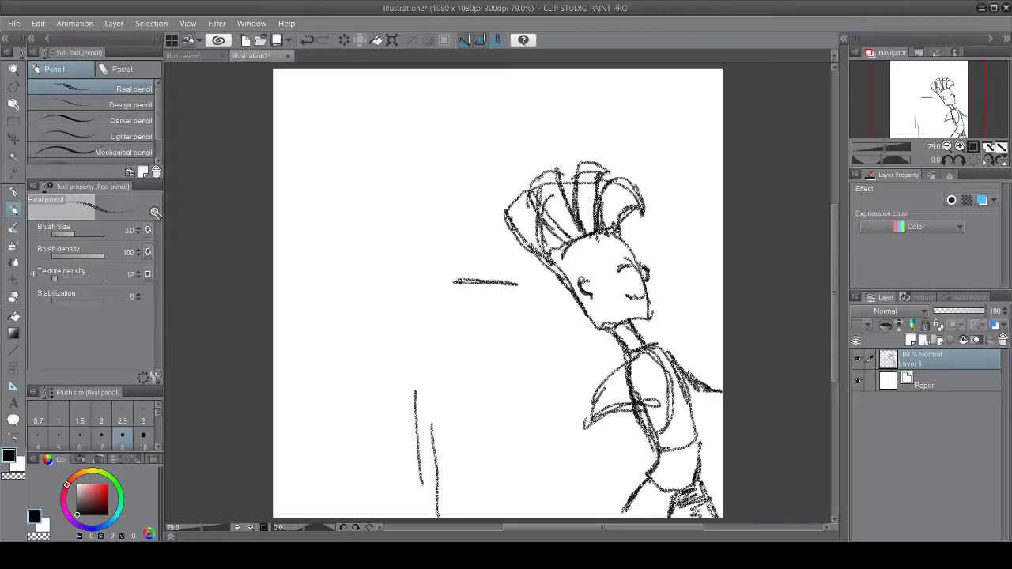
pyautogui.moveTo(640, 419); pyautogui.dragTo(650, 429)
pyautogui.moveTo(634, 384); pyautogui.dragTo(640, 411)
pyautogui.moveTo(630, 358)
pyautogui.mouseDown()
pyautogui.moveTo(656, 446)
pyautogui.moveTo(646, 472)
pyautogui.mouseUp()
pyautogui.moveTo(694, 427)
pyautogui.mouseDown()
pyautogui.moveTo(697, 454)
pyautogui.moveTo(658, 451)
pyautogui.moveTo(701, 441)
pyautogui.mouseUp()
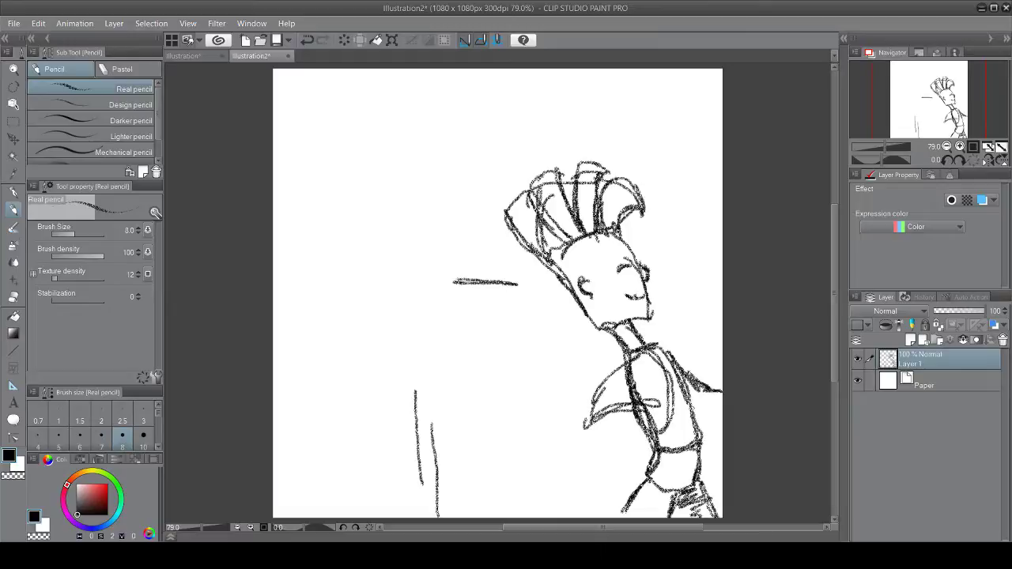
pyautogui.moveTo(684, 391)
pyautogui.mouseDown()
pyautogui.moveTo(705, 445)
pyautogui.moveTo(653, 446)
pyautogui.moveTo(656, 432)
pyautogui.moveTo(653, 454)
pyautogui.moveTo(704, 467)
pyautogui.moveTo(706, 488)
pyautogui.mouseUp()
pyautogui.moveTo(700, 454)
pyautogui.mouseDown()
pyautogui.moveTo(705, 481)
pyautogui.moveTo(627, 517)
pyautogui.mouseUp()
pyautogui.moveTo(643, 474)
pyautogui.mouseDown()
pyautogui.moveTo(628, 512)
pyautogui.moveTo(686, 519)
pyautogui.mouseUp()
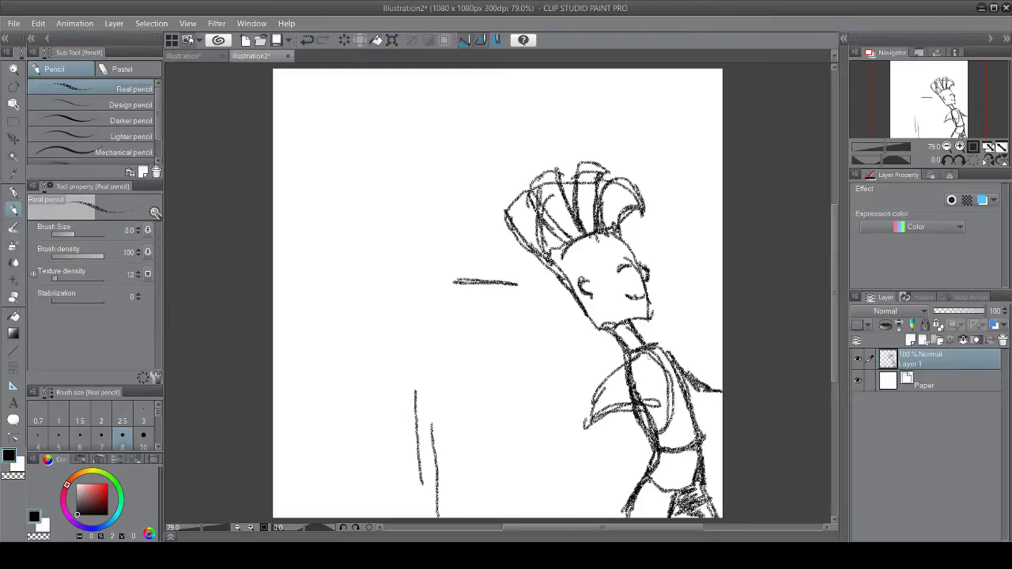
# Step: Refine the bent arm with darker upper-arm and forearm lines, and thicken the other arm reaching the canvas edge
pyautogui.moveTo(625, 362)
pyautogui.mouseDown()
pyautogui.moveTo(653, 352)
pyautogui.moveTo(657, 372)
pyautogui.moveTo(640, 394)
pyautogui.moveTo(608, 366)
pyautogui.moveTo(603, 419)
pyautogui.mouseUp()
pyautogui.moveTo(629, 387); pyautogui.dragTo(597, 424)
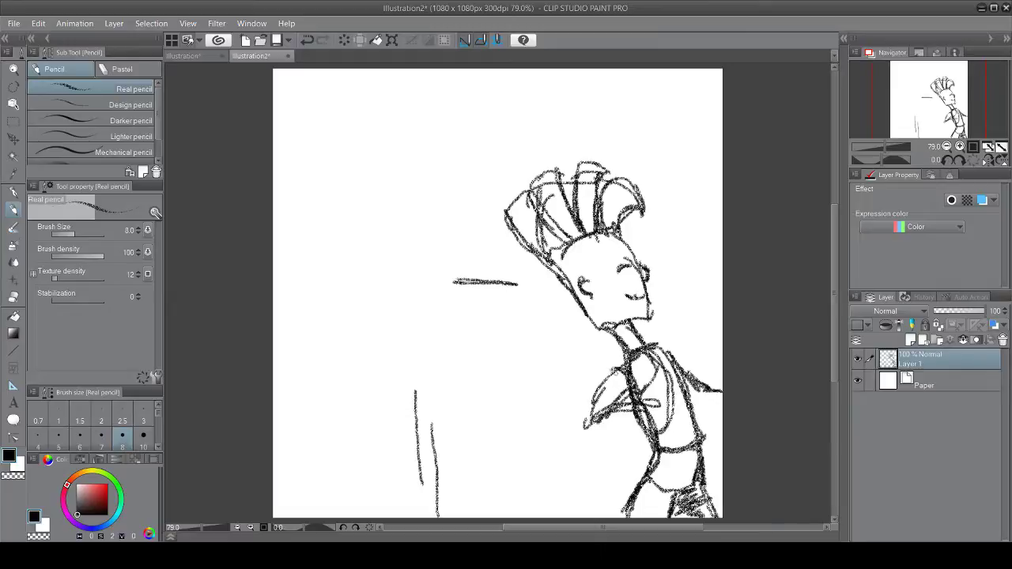
pyautogui.moveTo(618, 372)
pyautogui.mouseDown()
pyautogui.moveTo(587, 431)
pyautogui.moveTo(606, 405)
pyautogui.moveTo(650, 395)
pyautogui.mouseUp()
pyautogui.moveTo(586, 431)
pyautogui.mouseDown()
pyautogui.moveTo(679, 404)
pyautogui.moveTo(656, 411)
pyautogui.moveTo(648, 394)
pyautogui.moveTo(678, 379)
pyautogui.moveTo(663, 405)
pyautogui.moveTo(663, 372)
pyautogui.moveTo(675, 372)
pyautogui.moveTo(678, 406)
pyautogui.moveTo(645, 412)
pyautogui.moveTo(723, 397)
pyautogui.moveTo(725, 383)
pyautogui.moveTo(726, 397)
pyautogui.mouseUp()
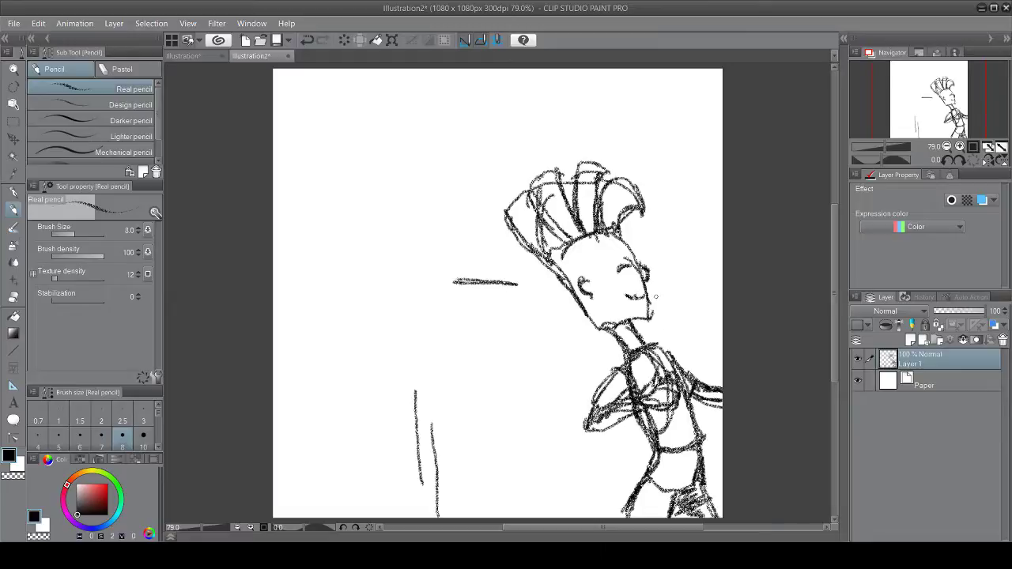
# Step: Darken the jaw and back of the head, shade the sideburn around the ear, and reinforce the tops of the hair locks
pyautogui.moveTo(653, 297)
pyautogui.mouseDown()
pyautogui.moveTo(649, 321)
pyautogui.moveTo(600, 327)
pyautogui.moveTo(610, 325)
pyautogui.mouseUp()
pyautogui.moveTo(590, 276)
pyautogui.mouseDown()
pyautogui.moveTo(580, 286)
pyautogui.moveTo(574, 274)
pyautogui.moveTo(577, 298)
pyautogui.moveTo(591, 302)
pyautogui.moveTo(588, 272)
pyautogui.moveTo(574, 280)
pyautogui.moveTo(601, 328)
pyautogui.moveTo(635, 320)
pyautogui.mouseUp()
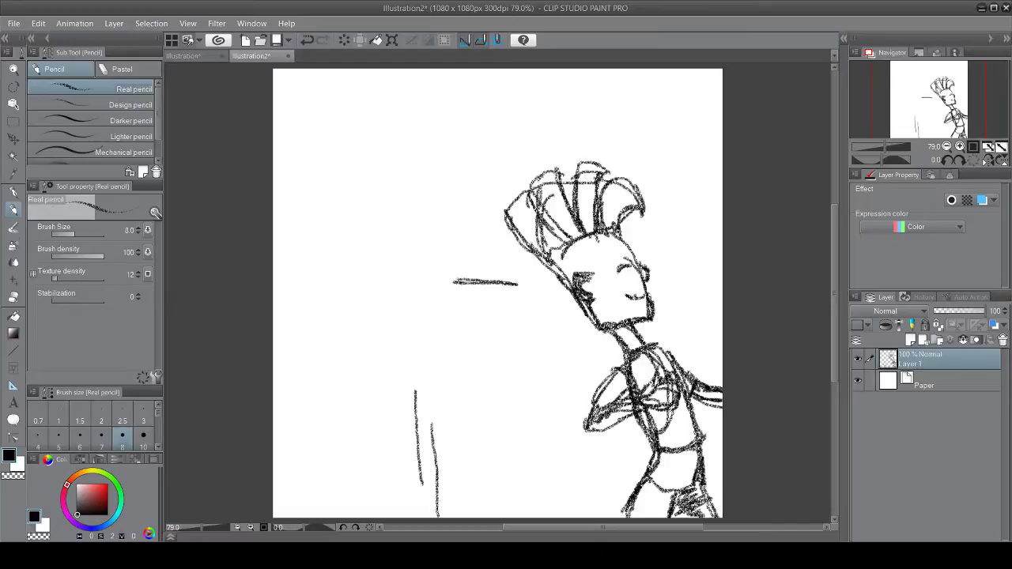
pyautogui.moveTo(539, 177)
pyautogui.mouseDown()
pyautogui.moveTo(563, 162)
pyautogui.moveTo(575, 234)
pyautogui.moveTo(583, 166)
pyautogui.moveTo(598, 164)
pyautogui.mouseUp()
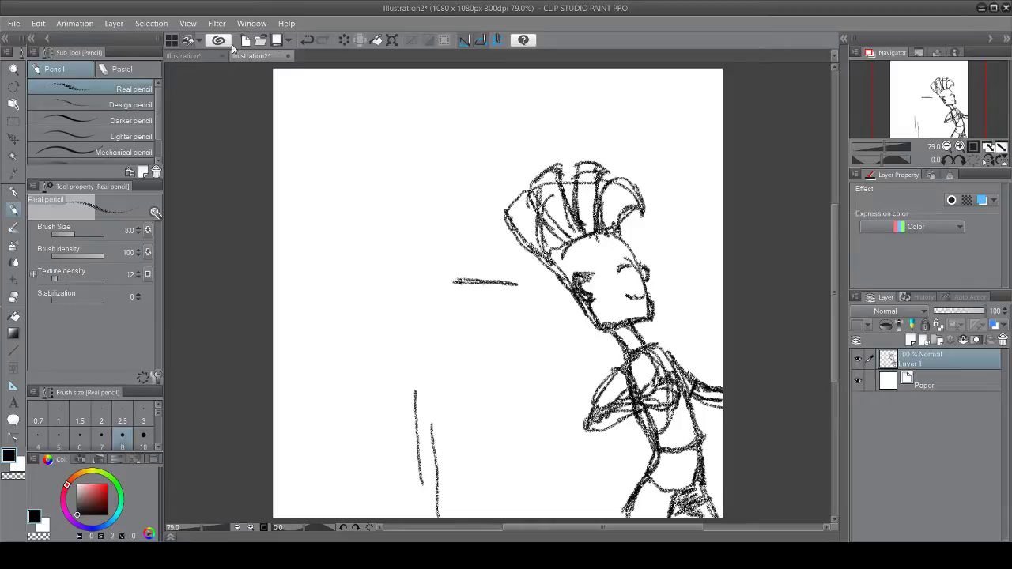
pyautogui.click(207, 56)
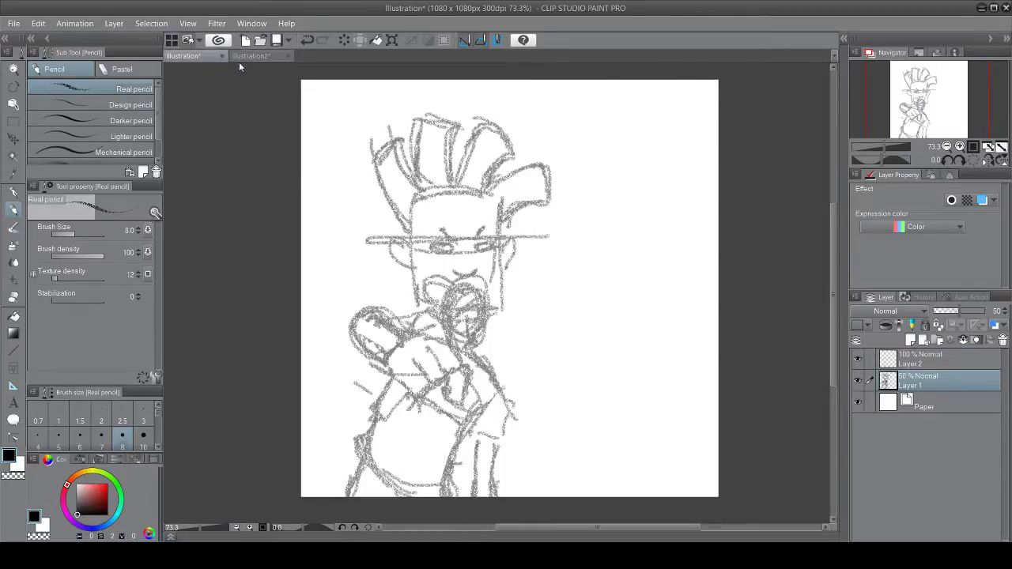
pyautogui.click(250, 56)
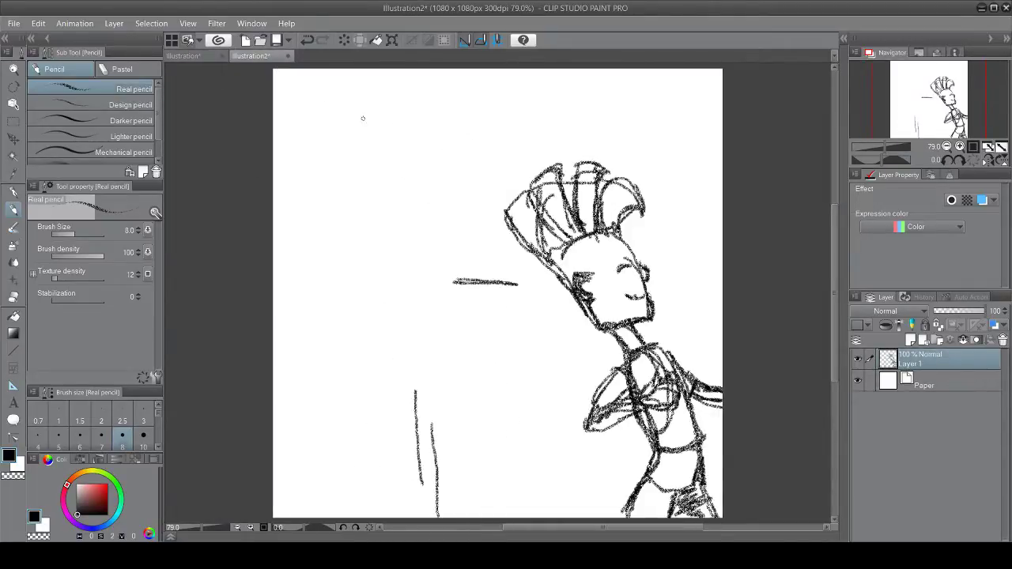
# Step: Select the figure with a rectangular marquee, scale it proportionally to 108%, move it slightly left, apply the transformation and deselect
pyautogui.click(13, 121)
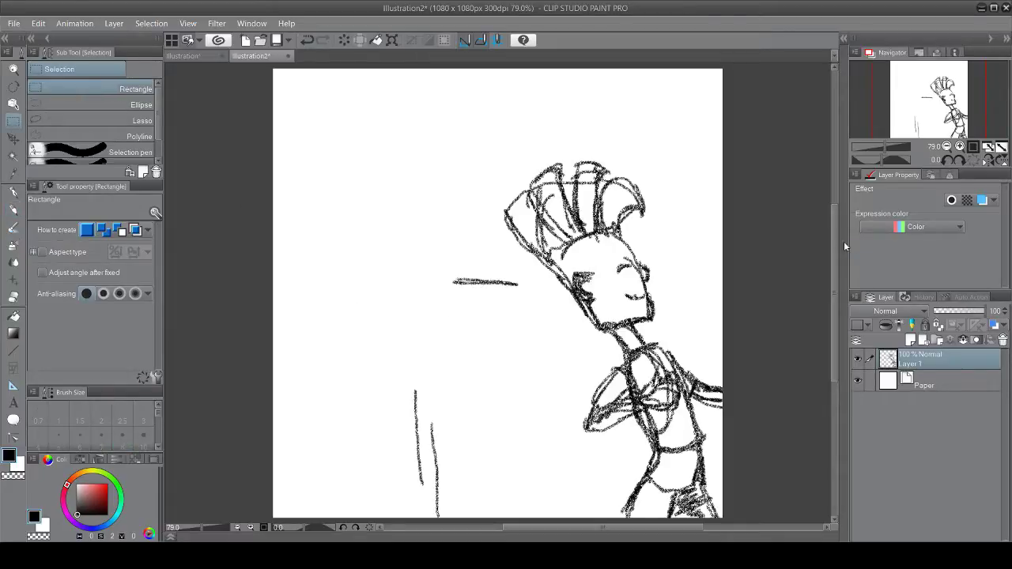
pyautogui.moveTo(734, 132); pyautogui.dragTo(500, 500)
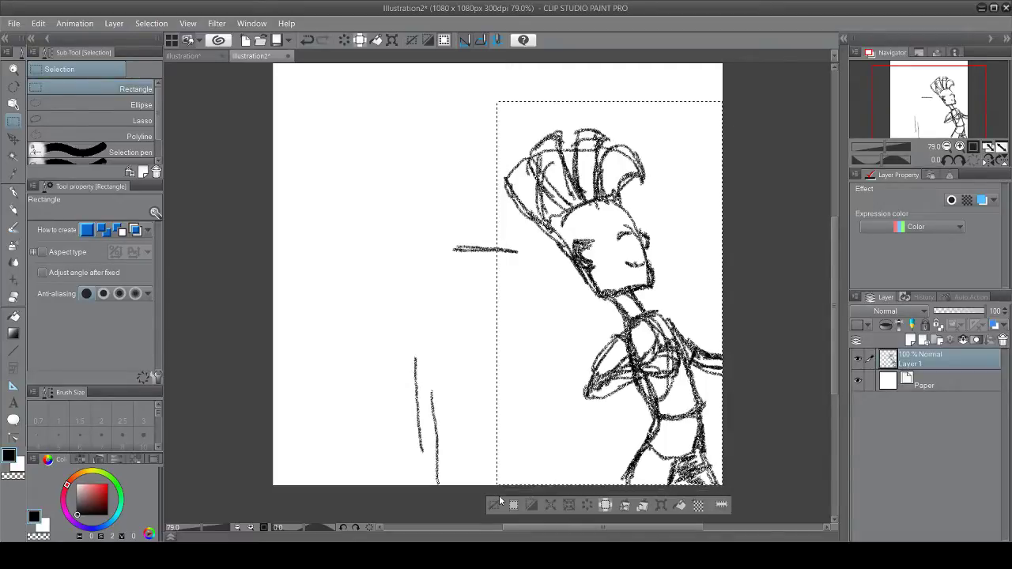
pyautogui.click(662, 505)
pyautogui.moveTo(835, 239); pyautogui.dragTo(831, 220)
pyautogui.moveTo(609, 145); pyautogui.dragTo(608, 118)
pyautogui.moveTo(600, 317); pyautogui.dragTo(594, 317)
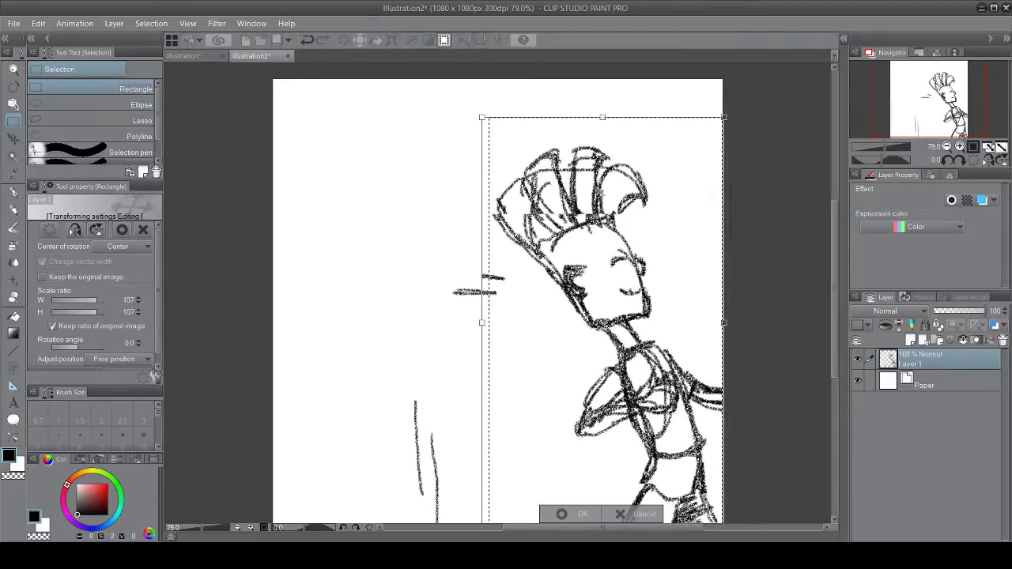
pyautogui.moveTo(831, 265); pyautogui.dragTo(833, 276)
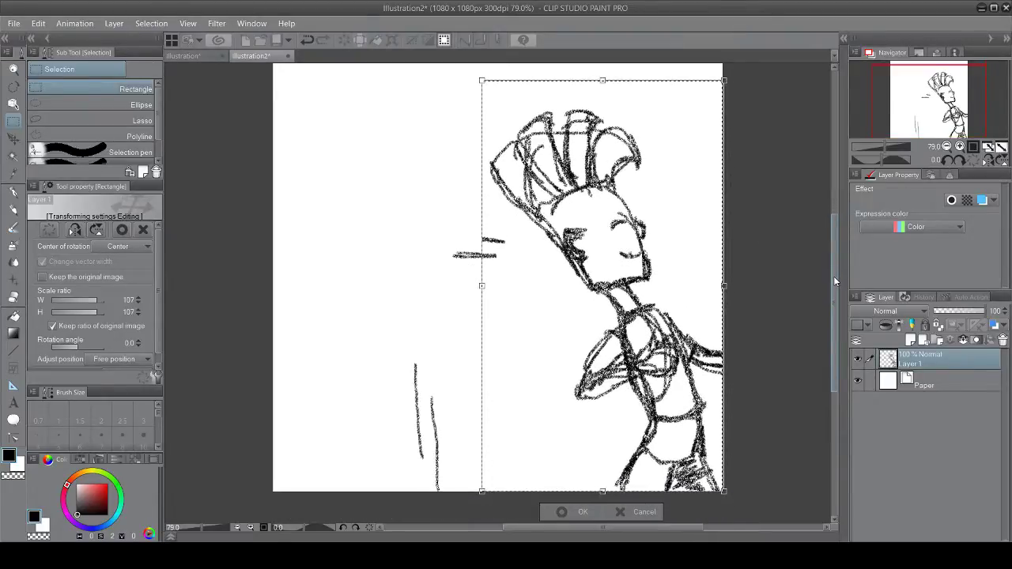
pyautogui.moveTo(601, 79); pyautogui.dragTo(603, 74)
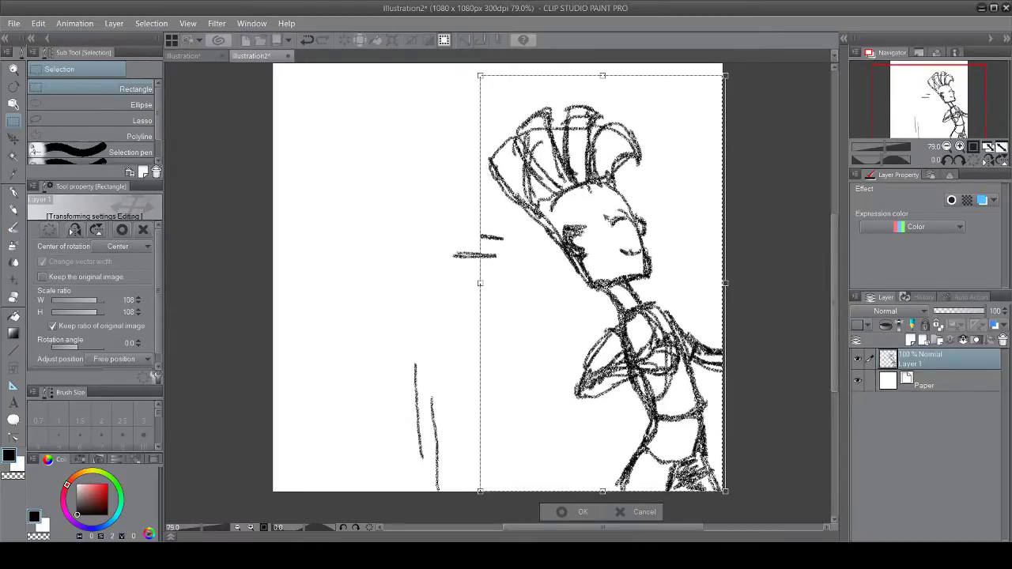
pyautogui.moveTo(602, 74); pyautogui.dragTo(597, 78)
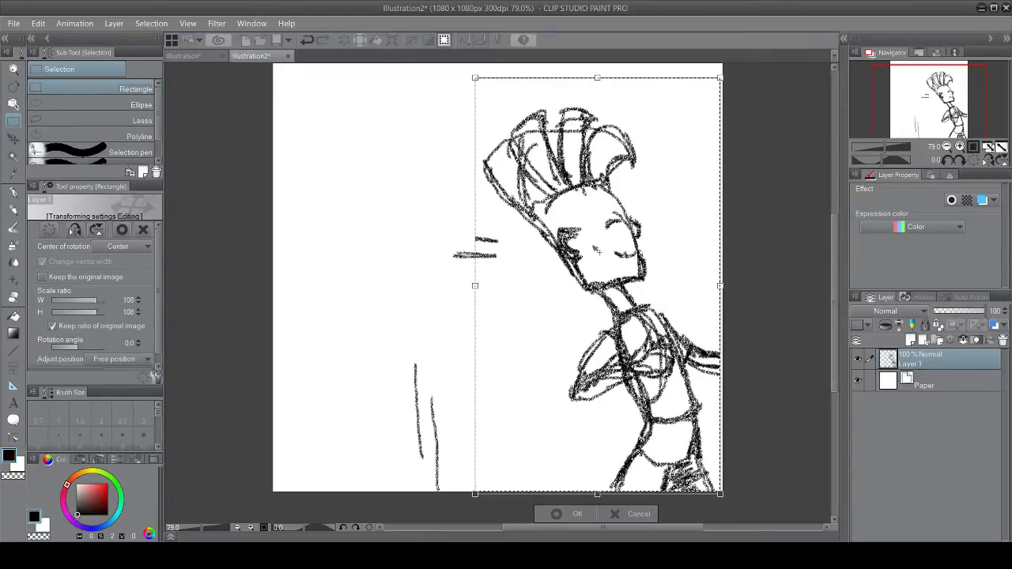
pyautogui.click(578, 515)
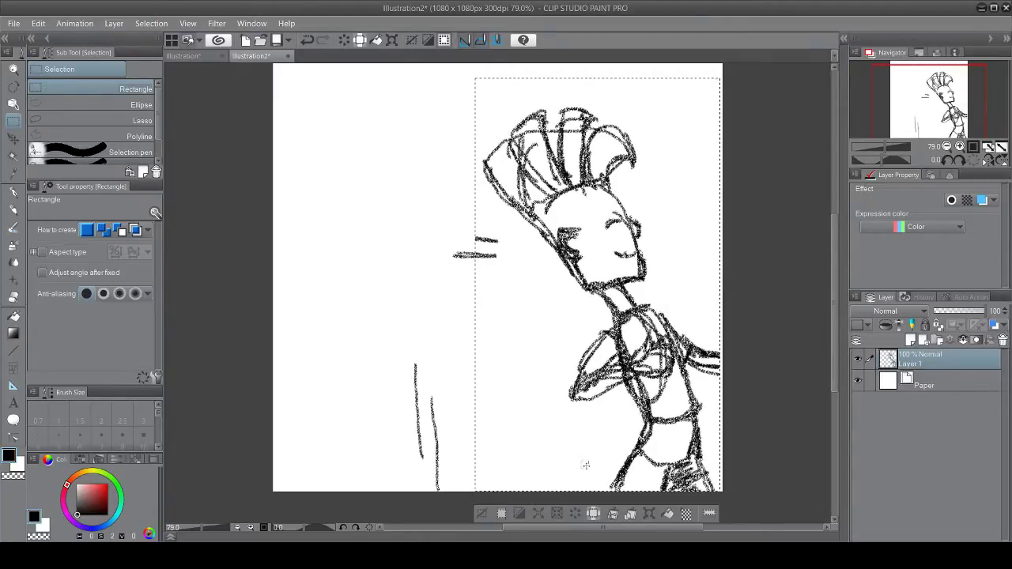
pyautogui.click(481, 514)
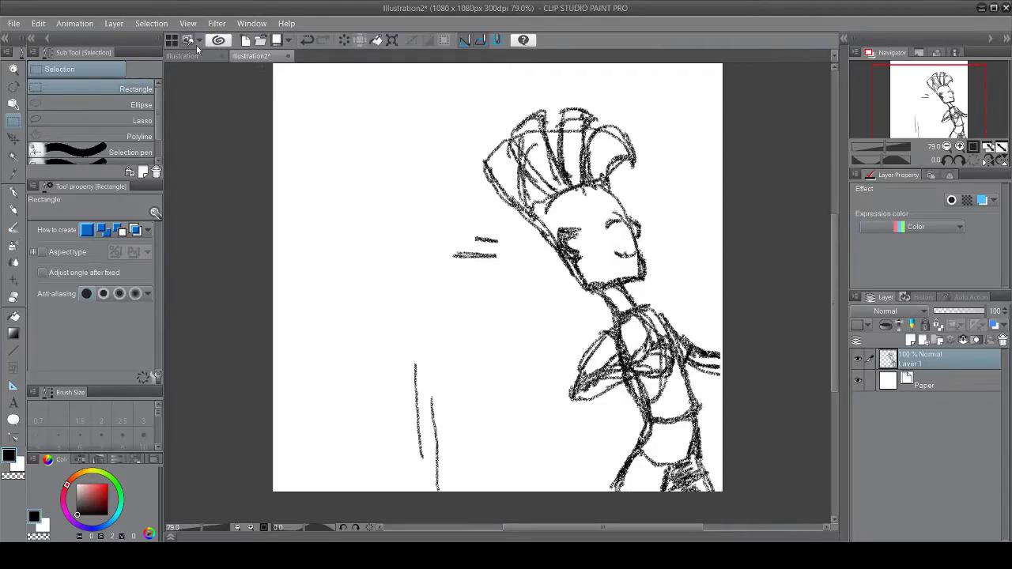
# Step: Switch to the first illustration and reinforce the rough character's torso sides, arm and sleeve hem on Layer 1
pyautogui.click(183, 56)
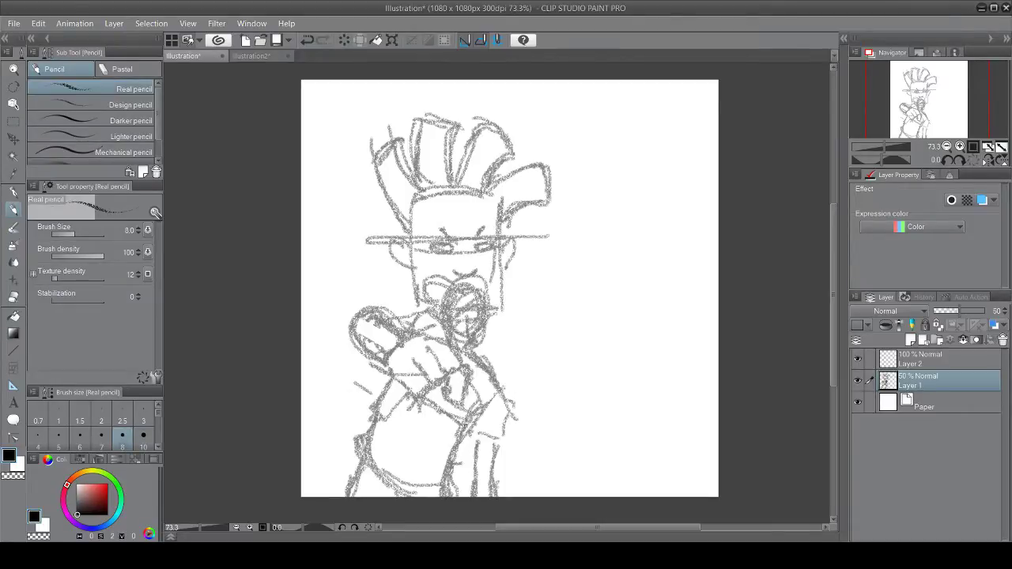
pyautogui.moveTo(465, 425); pyautogui.dragTo(447, 466)
pyautogui.moveTo(377, 422); pyautogui.dragTo(368, 456)
pyautogui.moveTo(383, 413); pyautogui.dragTo(354, 496)
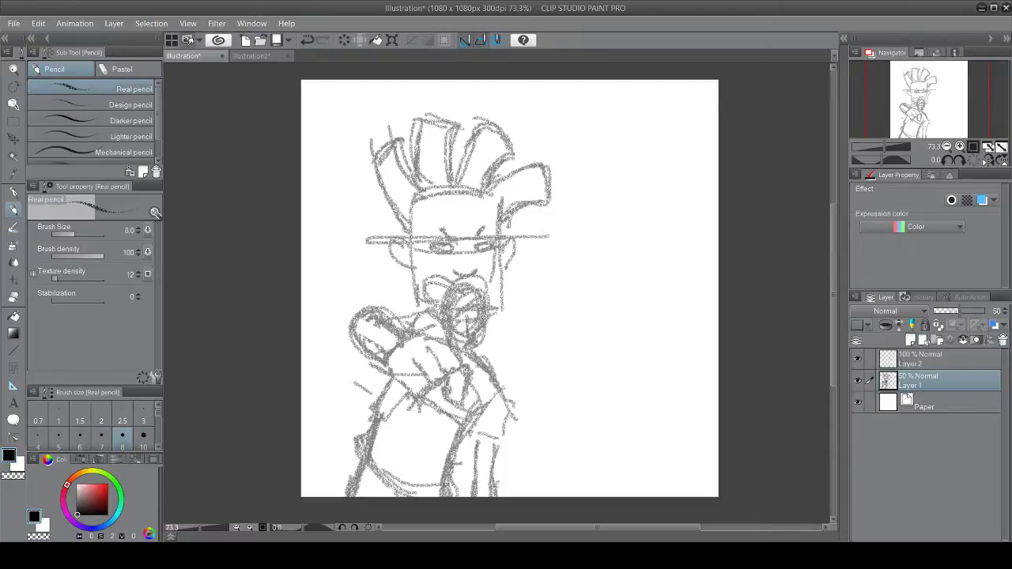
pyautogui.moveTo(472, 430)
pyautogui.mouseDown()
pyautogui.moveTo(502, 443)
pyautogui.moveTo(467, 433)
pyautogui.moveTo(473, 493)
pyautogui.mouseUp()
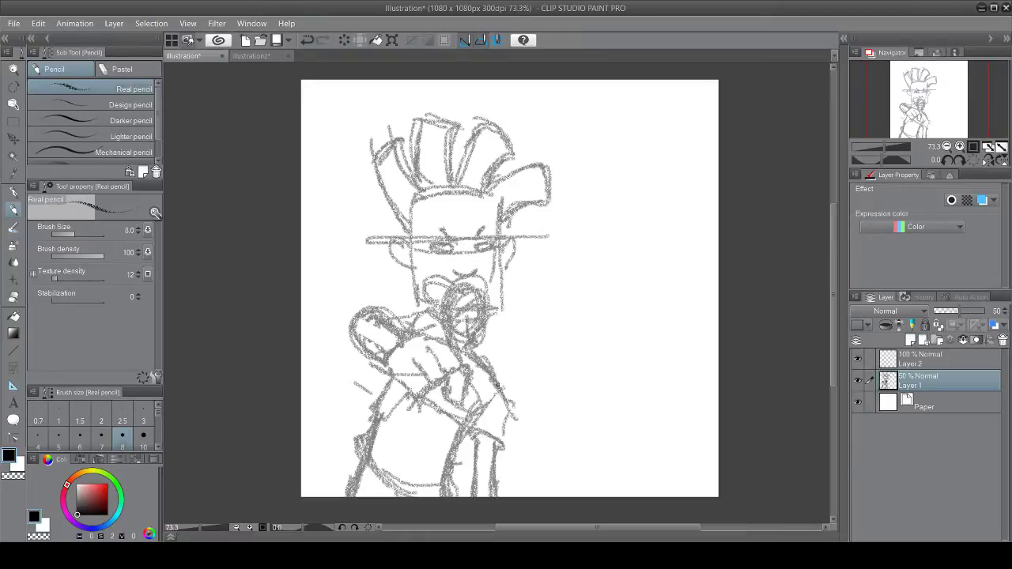
pyautogui.moveTo(492, 383)
pyautogui.mouseDown()
pyautogui.moveTo(481, 404)
pyautogui.moveTo(500, 388)
pyautogui.mouseUp()
pyautogui.moveTo(480, 427); pyautogui.dragTo(470, 424)
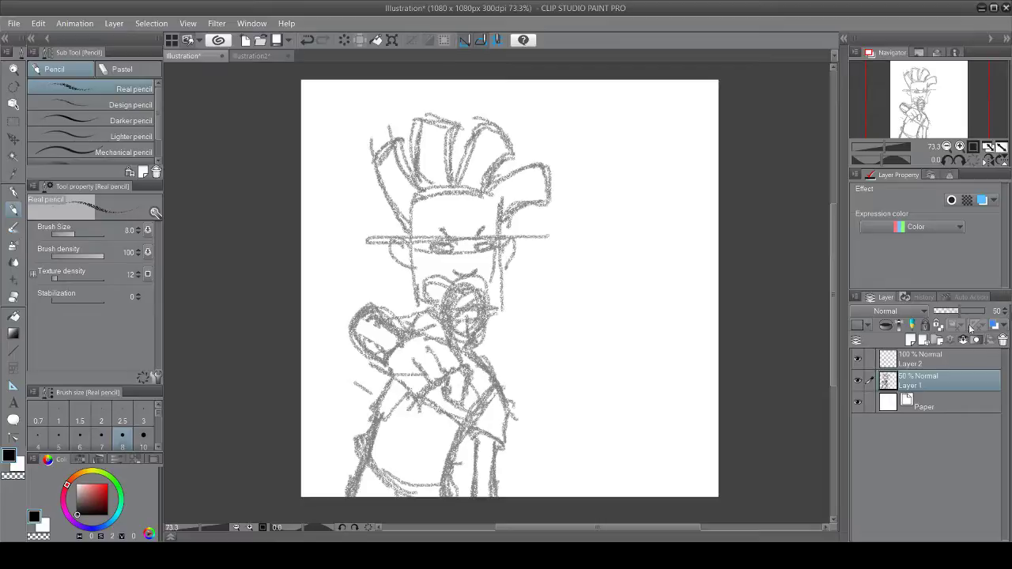
# Step: On Layer 2, ink the curved top edge of the leftmost hair lock with the G-pen at size 4
pyautogui.click(922, 357)
pyautogui.click(14, 192)
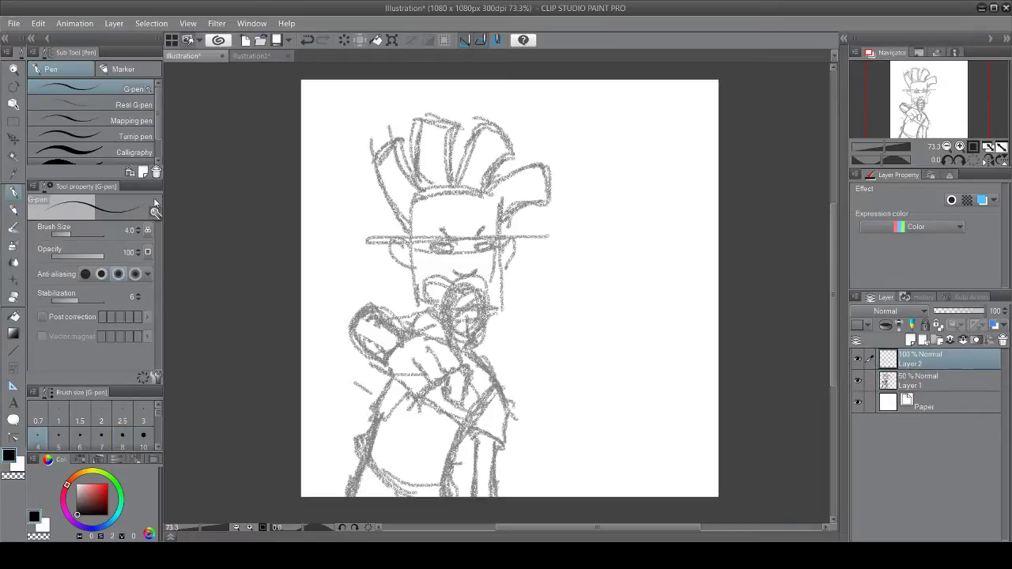
pyautogui.scroll(3, 383, 149)
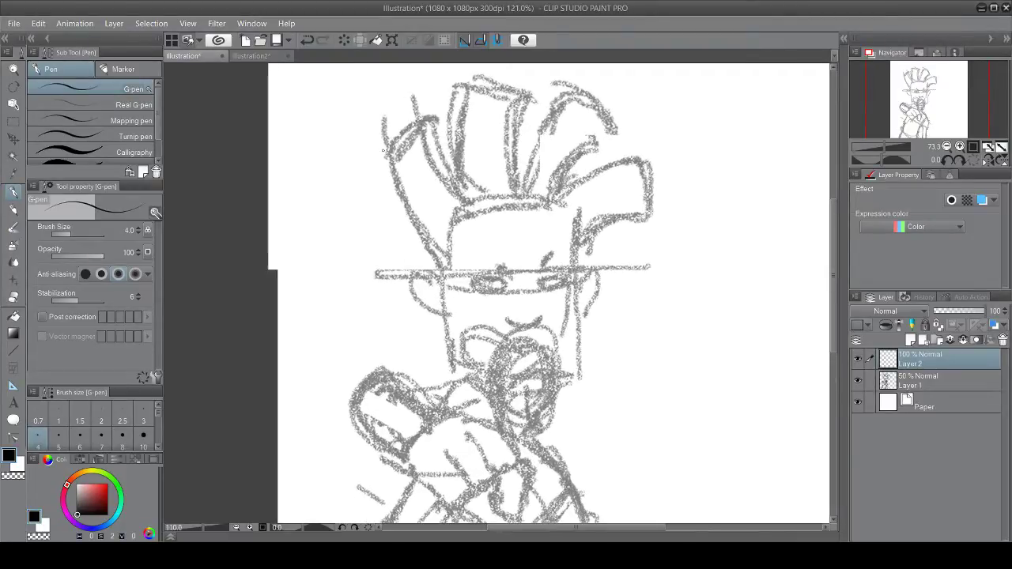
pyautogui.scroll(3, 384, 149)
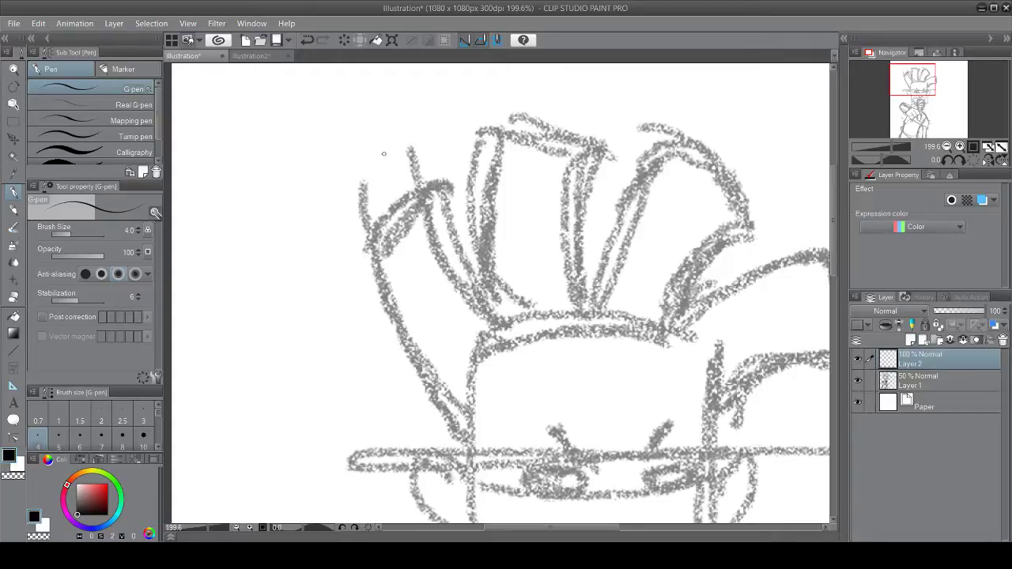
pyautogui.scroll(5, 383, 153)
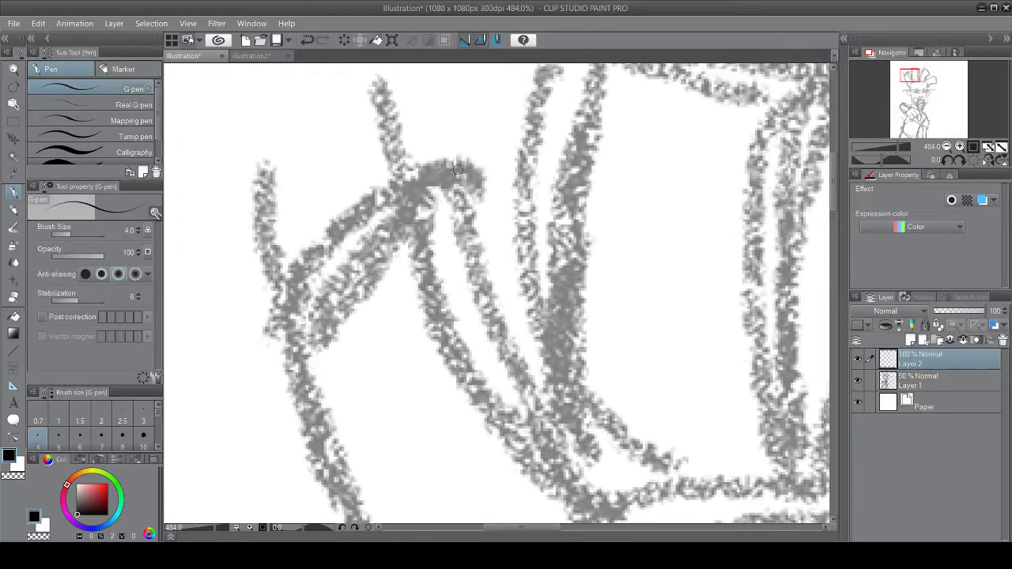
pyautogui.moveTo(457, 169)
pyautogui.mouseDown()
pyautogui.moveTo(342, 223)
pyautogui.moveTo(307, 261)
pyautogui.moveTo(278, 321)
pyautogui.mouseUp()
pyautogui.scroll(-3, 525, 190)
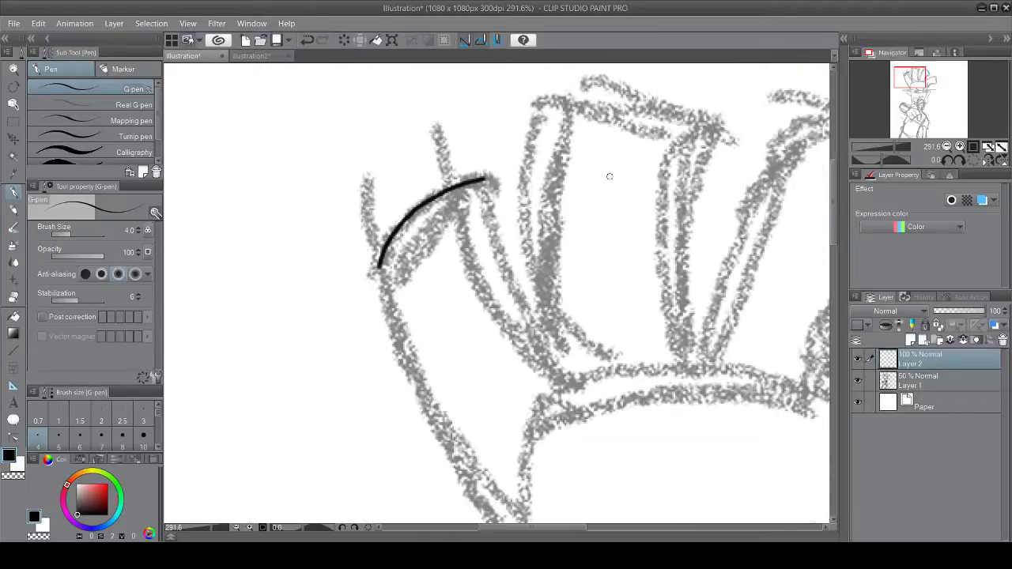
pyautogui.scroll(3, 491, 175)
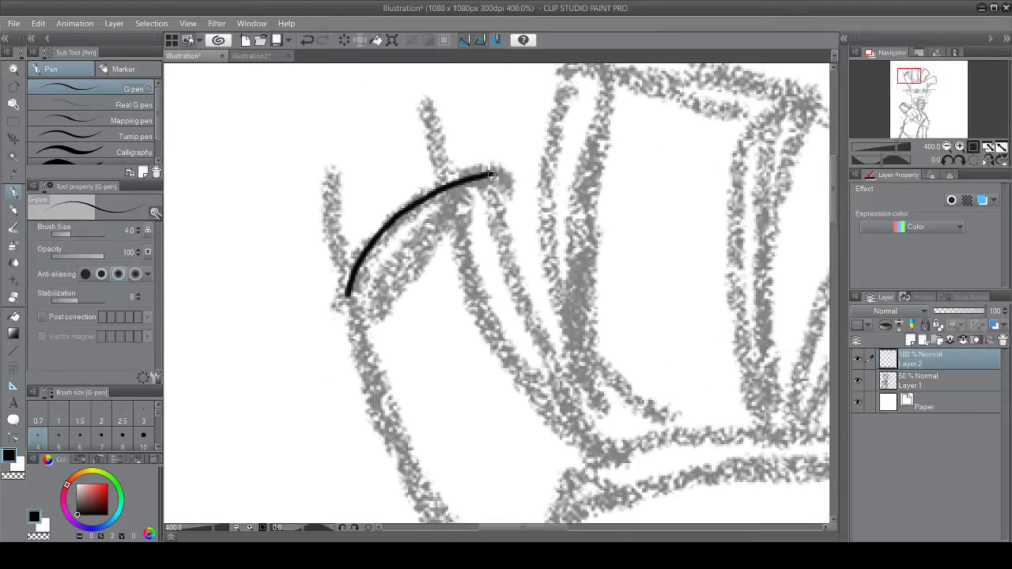
# Step: Ink the inner edge of the leftmost hair lock down to the hairline and its long outer edge down towards the brow
pyautogui.moveTo(491, 175)
pyautogui.mouseDown()
pyautogui.moveTo(537, 354)
pyautogui.moveTo(595, 451)
pyautogui.mouseUp()
pyautogui.scroll(-2, 583, 420)
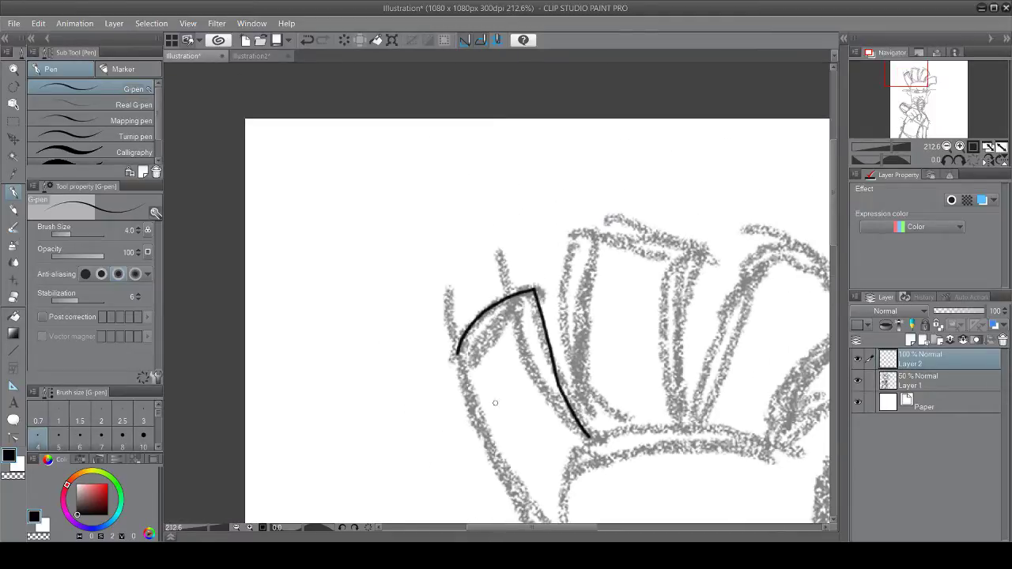
pyautogui.scroll(1, 494, 404)
pyautogui.moveTo(835, 217); pyautogui.dragTo(836, 273)
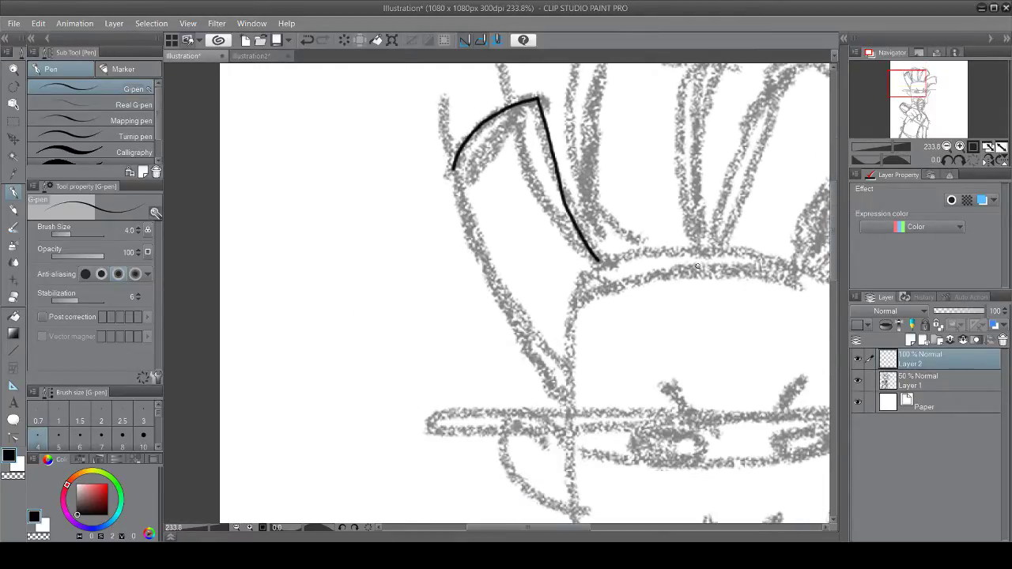
pyautogui.scroll(3, 473, 229)
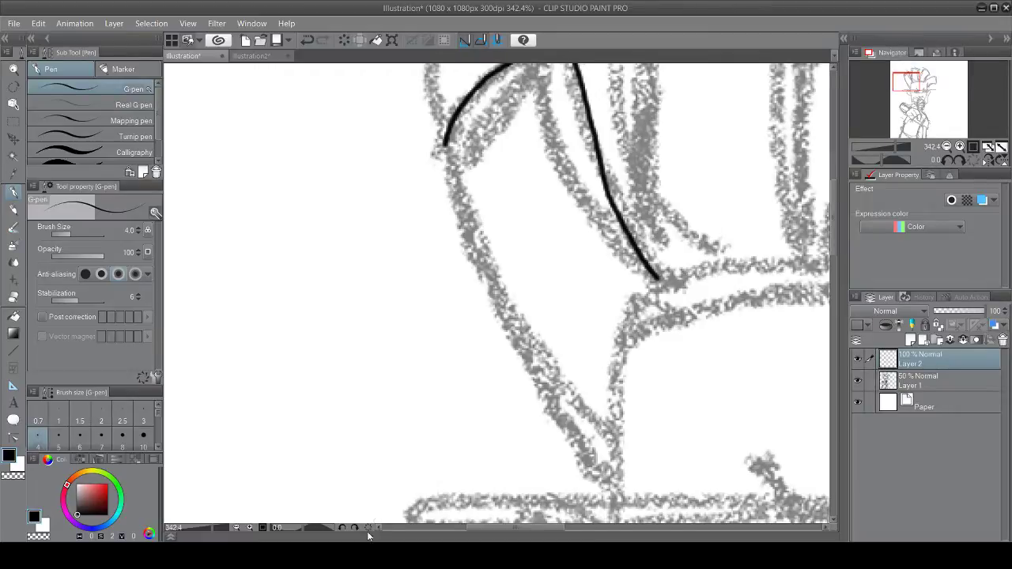
pyautogui.click(354, 529)
pyautogui.click(353, 529)
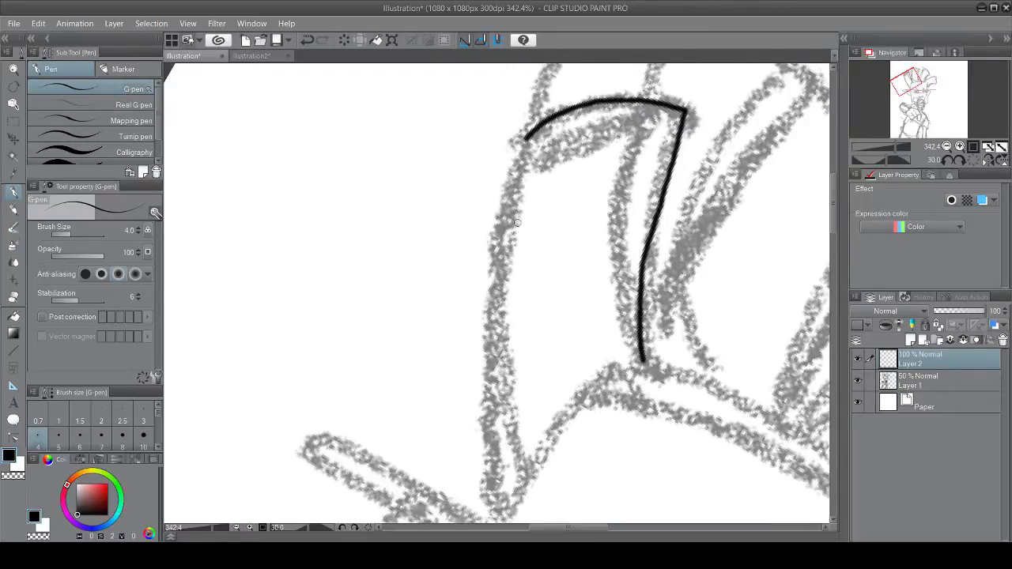
pyautogui.moveTo(526, 145)
pyautogui.mouseDown()
pyautogui.moveTo(492, 247)
pyautogui.moveTo(485, 377)
pyautogui.moveTo(497, 513)
pyautogui.mouseUp()
pyautogui.scroll(-2, 510, 399)
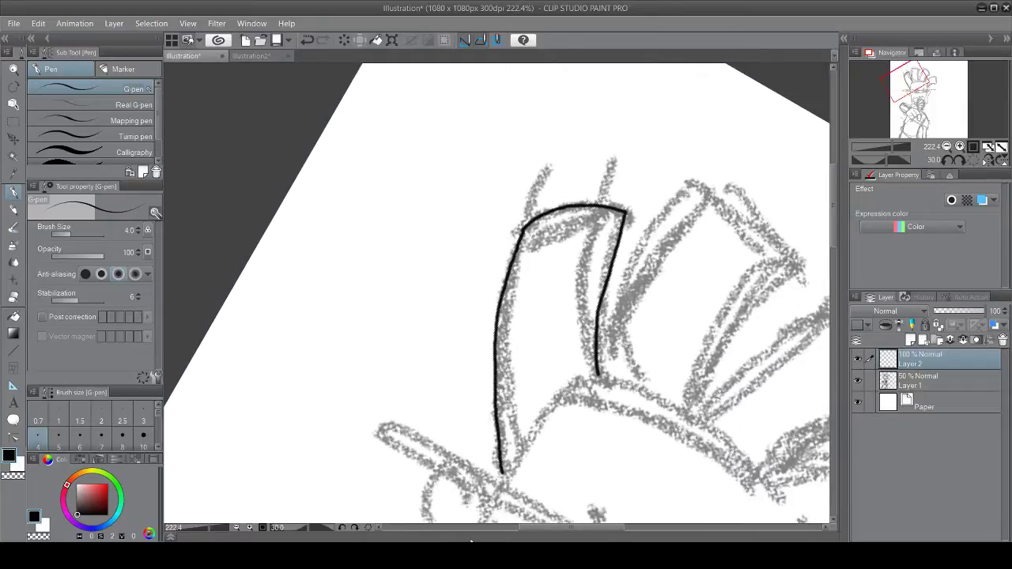
pyautogui.click(354, 528)
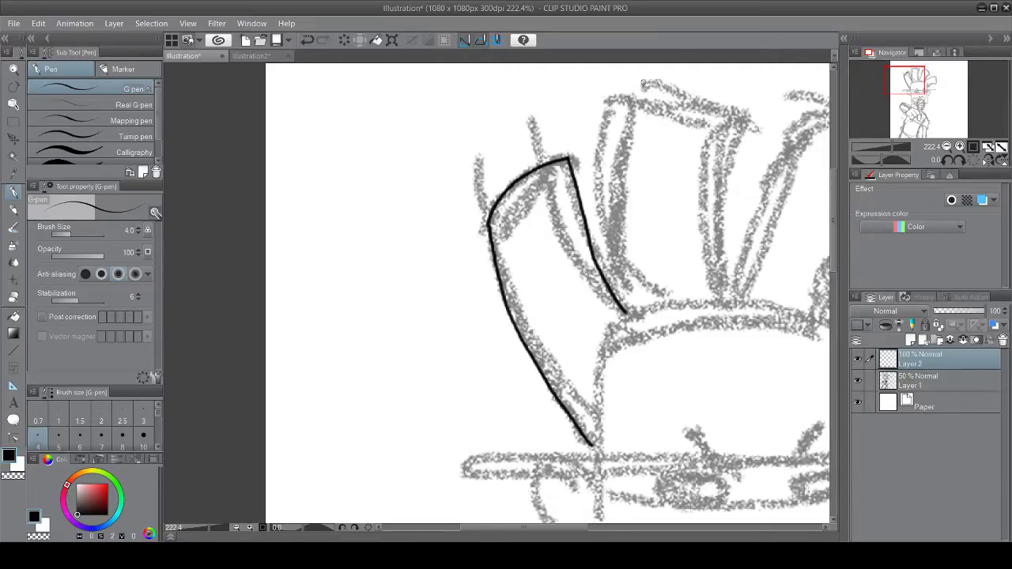
pyautogui.moveTo(645, 84)
pyautogui.mouseDown()
pyautogui.moveTo(617, 160)
pyautogui.moveTo(623, 308)
pyautogui.mouseUp()
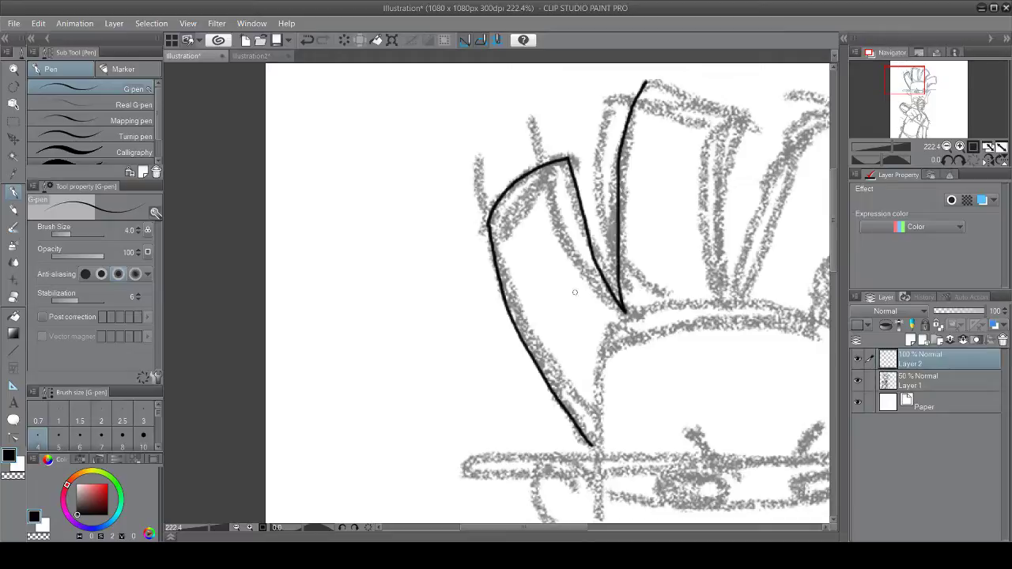
pyautogui.moveTo(485, 528); pyautogui.dragTo(508, 528)
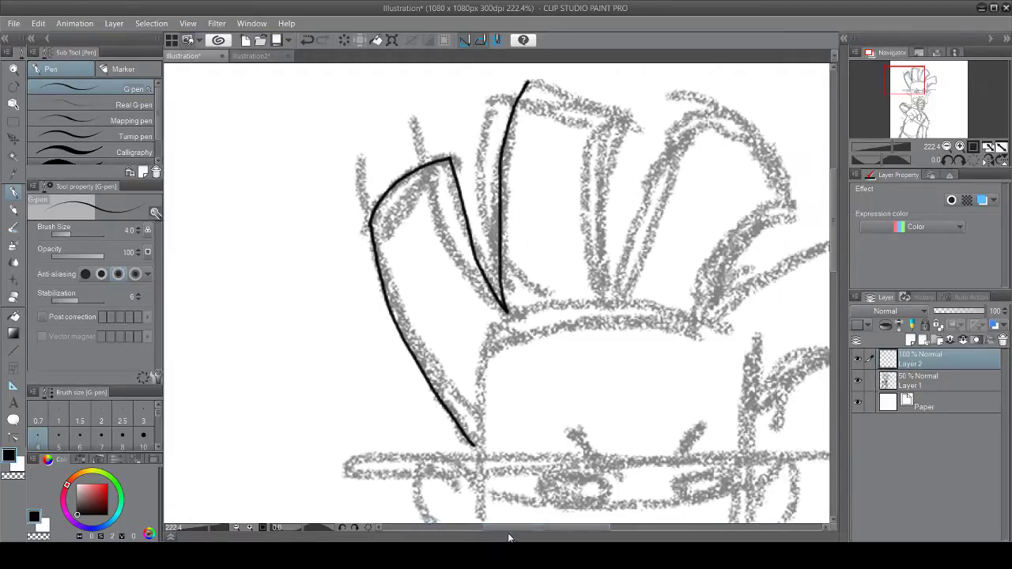
pyautogui.hotkey('ctrl', 'z')
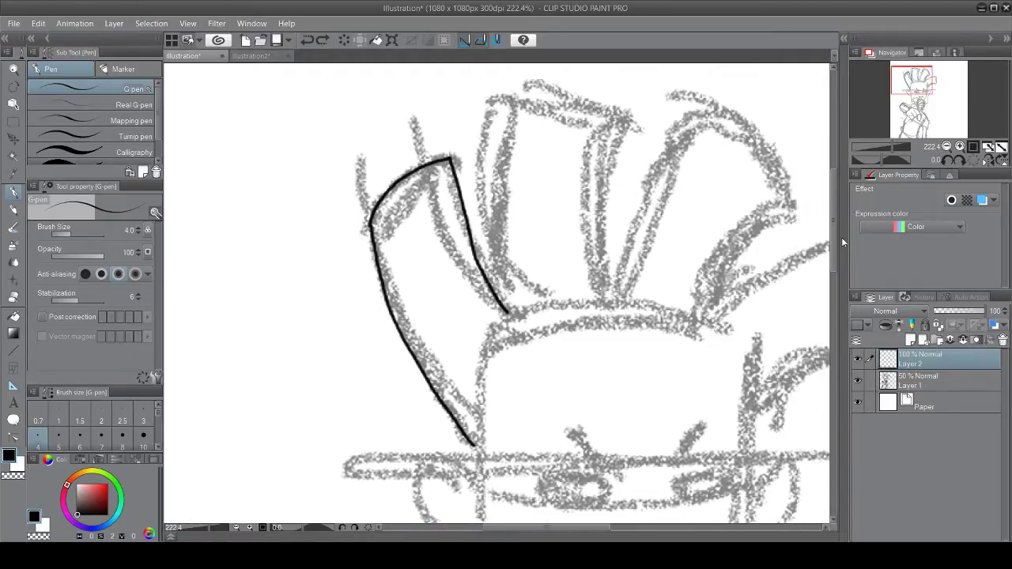
# Step: Ink the second hair lock's left side, its slanted top edge and its right side down to the hairline
pyautogui.moveTo(833, 242); pyautogui.dragTo(838, 223)
pyautogui.scroll(1, 548, 194)
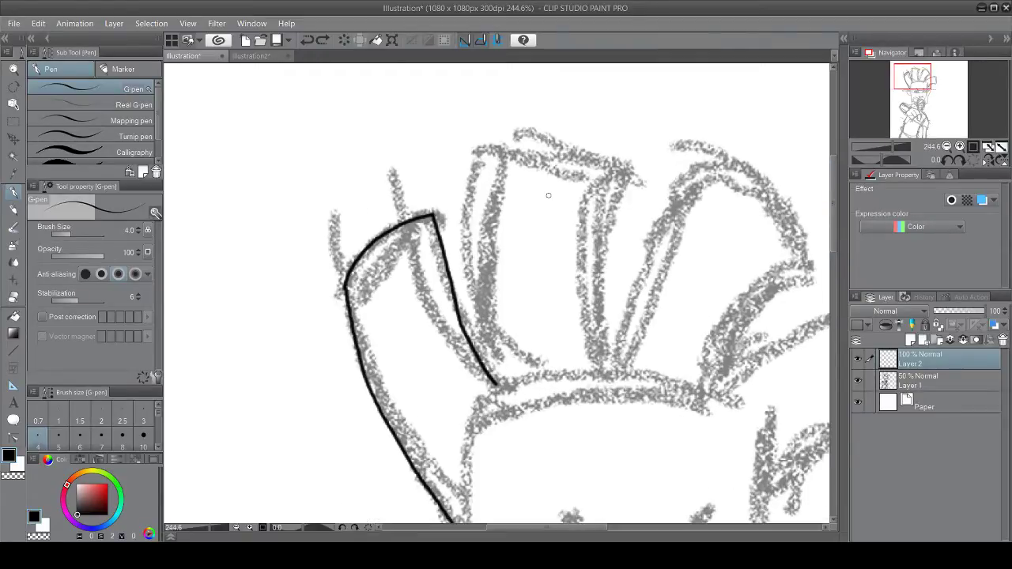
pyautogui.scroll(2, 475, 152)
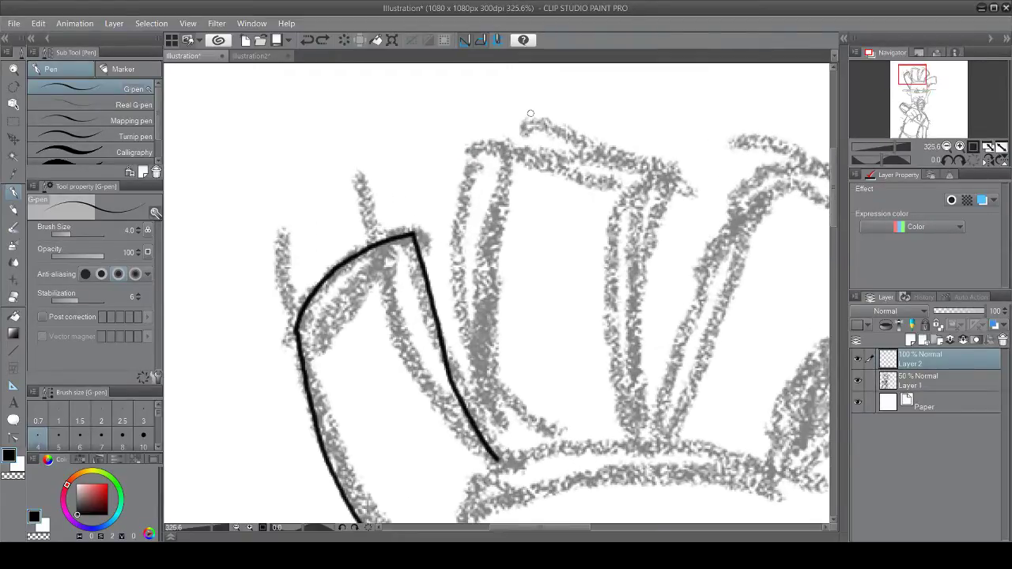
pyautogui.moveTo(533, 112)
pyautogui.mouseDown()
pyautogui.moveTo(508, 156)
pyautogui.moveTo(493, 226)
pyautogui.moveTo(496, 452)
pyautogui.mouseUp()
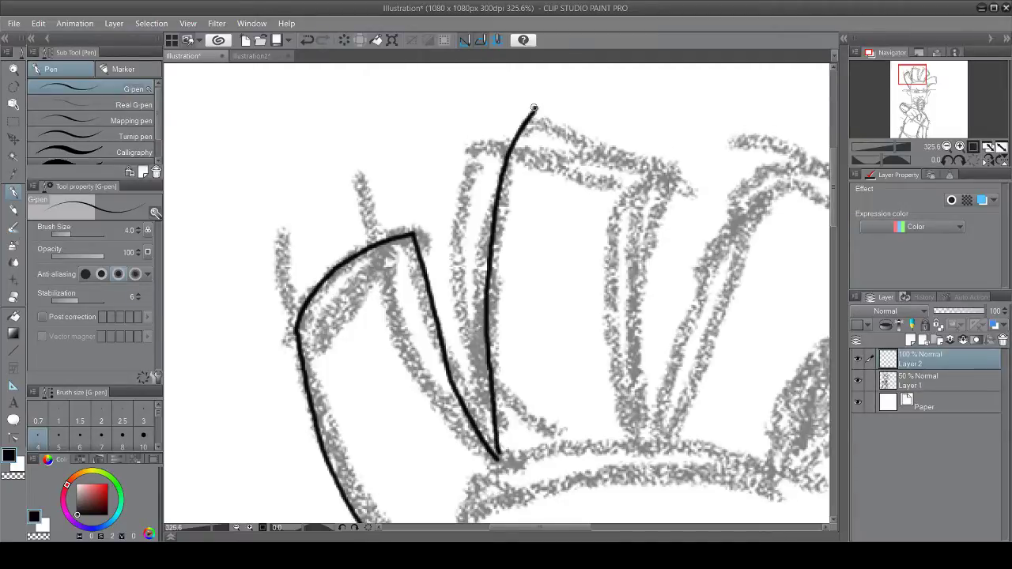
pyautogui.moveTo(533, 108); pyautogui.dragTo(676, 178)
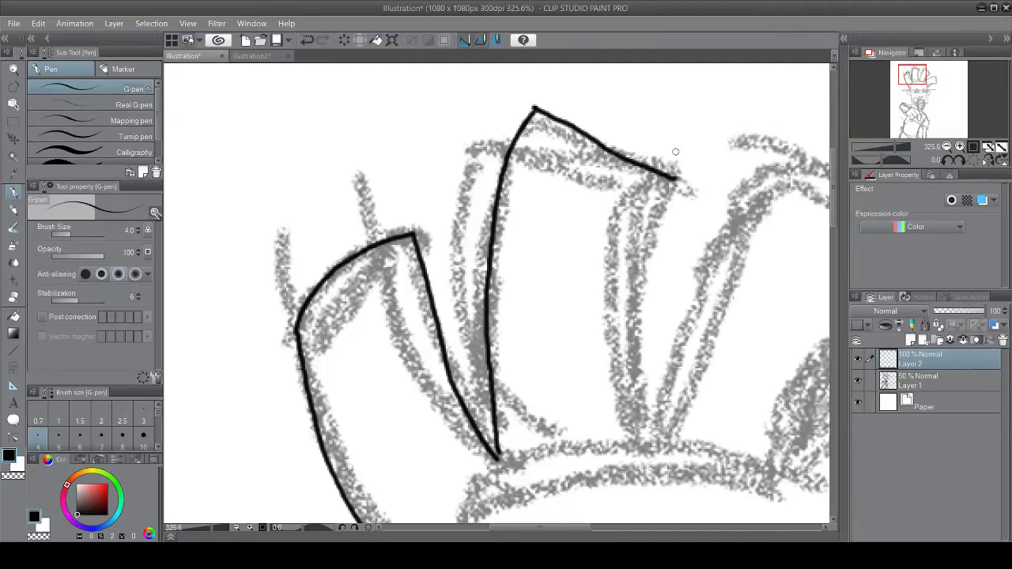
pyautogui.hotkey('ctrl', 'z')
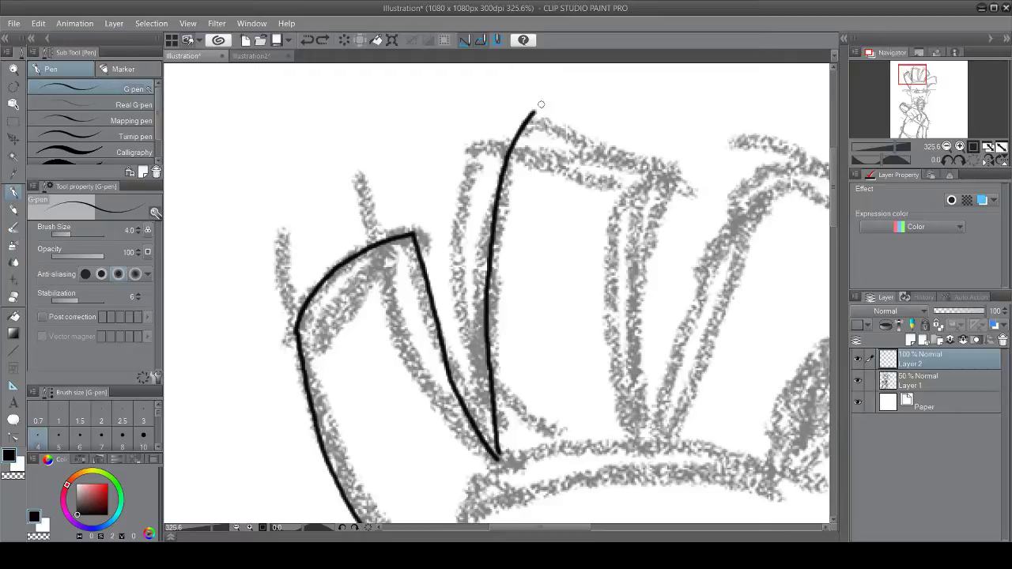
pyautogui.moveTo(535, 108)
pyautogui.mouseDown()
pyautogui.moveTo(680, 177)
pyautogui.moveTo(644, 246)
pyautogui.moveTo(636, 351)
pyautogui.moveTo(650, 444)
pyautogui.mouseUp()
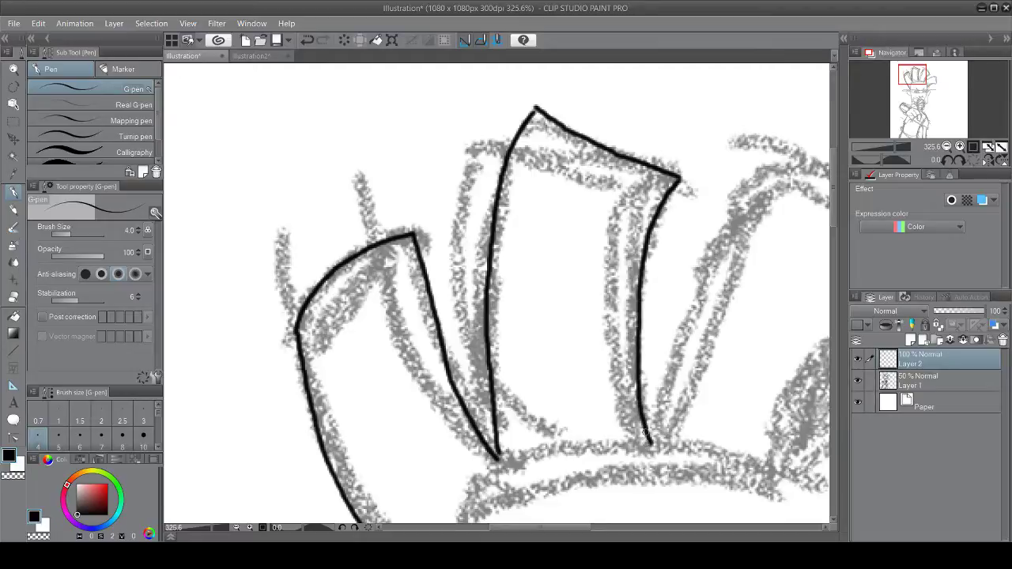
pyautogui.moveTo(501, 528); pyautogui.dragTo(525, 531)
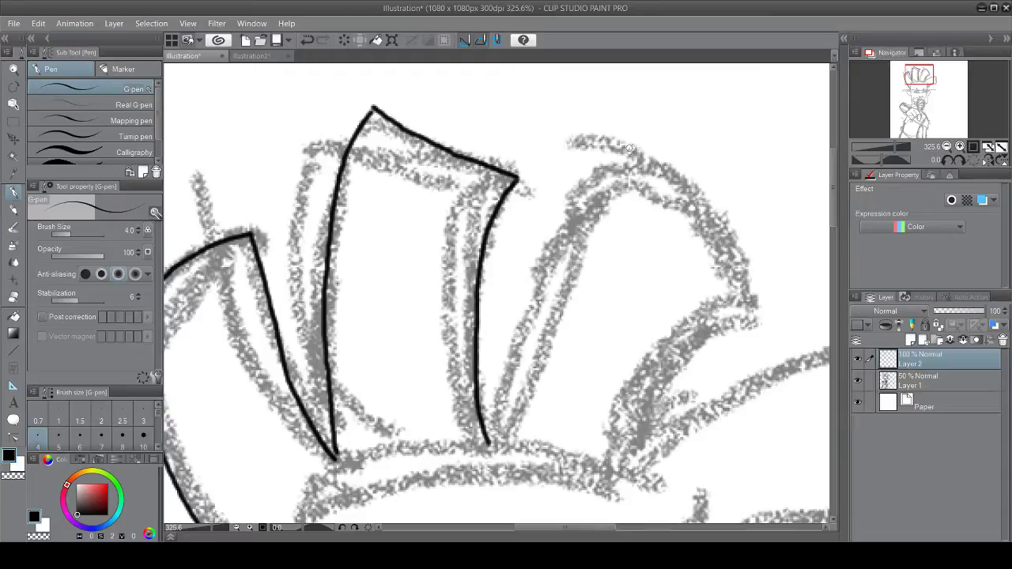
pyautogui.moveTo(633, 148)
pyautogui.mouseDown()
pyautogui.moveTo(563, 245)
pyautogui.moveTo(526, 353)
pyautogui.mouseUp()
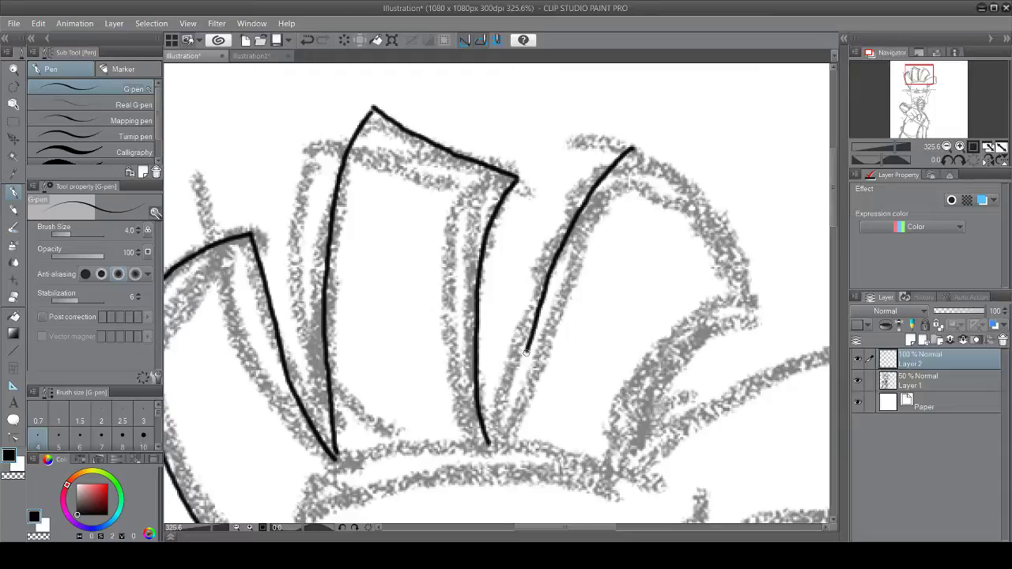
pyautogui.hotkey('ctrl', 'z')
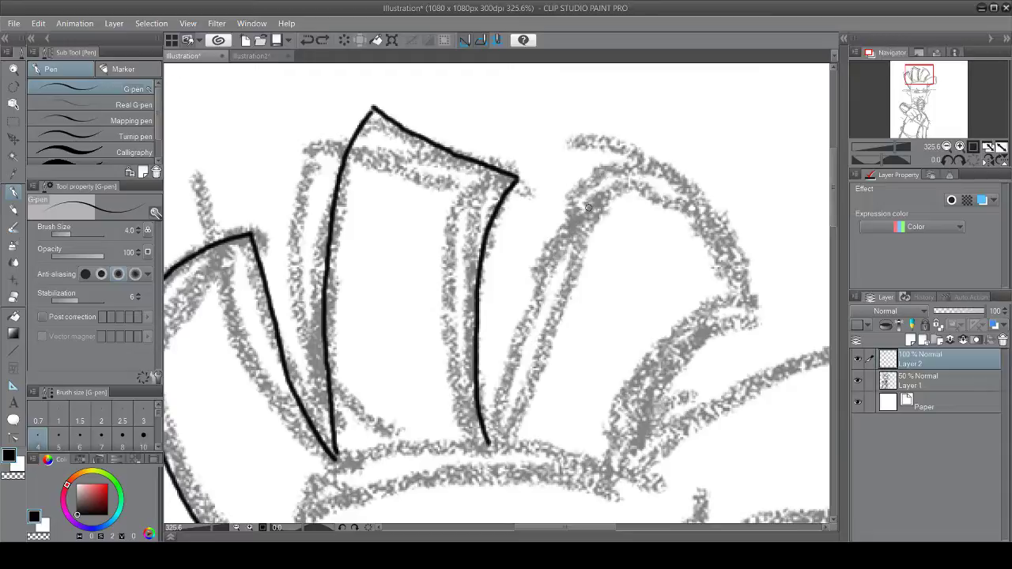
pyautogui.moveTo(621, 144)
pyautogui.mouseDown()
pyautogui.moveTo(514, 332)
pyautogui.moveTo(497, 441)
pyautogui.moveTo(499, 426)
pyautogui.mouseUp()
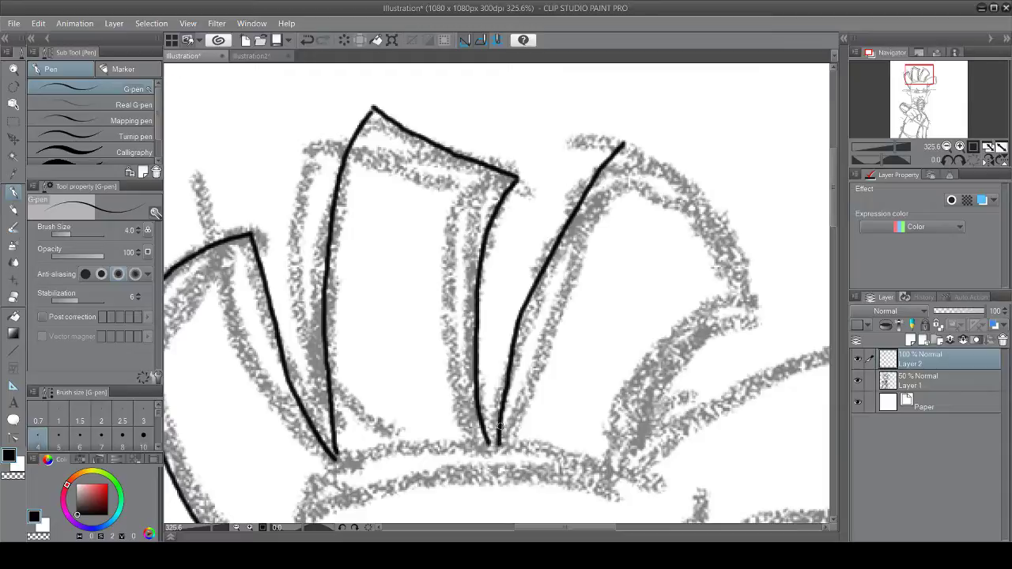
pyautogui.hotkey('ctrl', 'z')
# Step: Ink the third hair lock's left side, then its rounded top and right side down to the hairline
pyautogui.scroll(1, 603, 241)
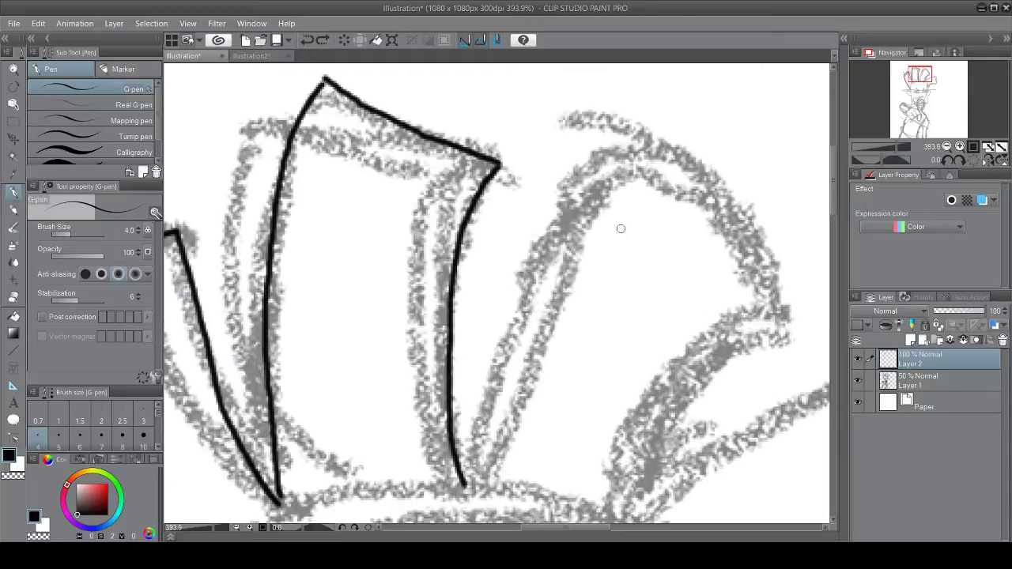
pyautogui.moveTo(624, 129)
pyautogui.mouseDown()
pyautogui.moveTo(536, 250)
pyautogui.moveTo(507, 315)
pyautogui.moveTo(467, 485)
pyautogui.mouseUp()
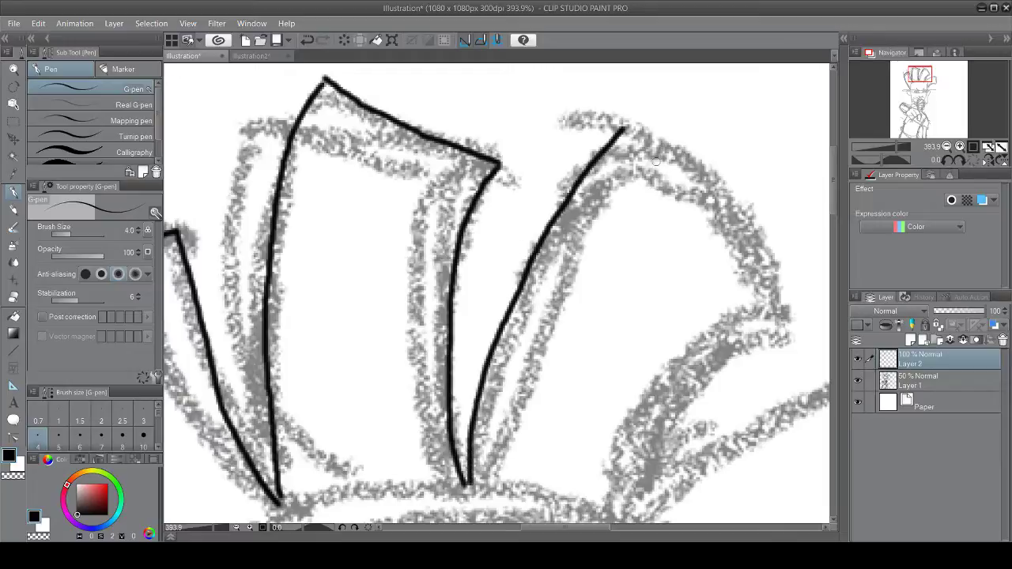
pyautogui.moveTo(624, 124)
pyautogui.mouseDown()
pyautogui.moveTo(708, 186)
pyautogui.moveTo(747, 237)
pyautogui.moveTo(777, 324)
pyautogui.moveTo(774, 339)
pyautogui.moveTo(701, 394)
pyautogui.moveTo(637, 477)
pyautogui.moveTo(623, 515)
pyautogui.mouseUp()
# Step: Ink the rightmost hair lock's upper side, outer end and curved lower side back to the head
pyautogui.scroll(-4, 578, 512)
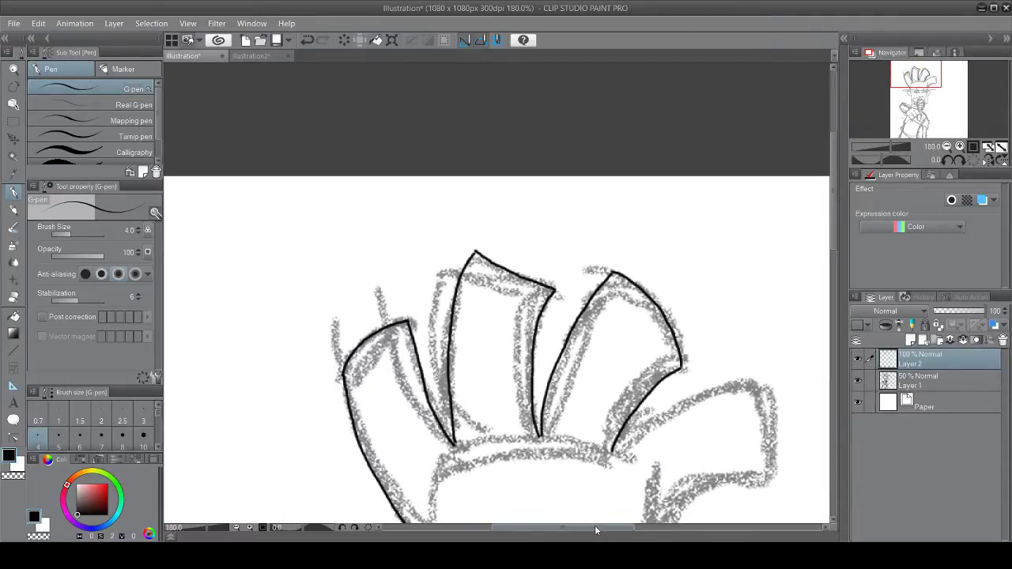
pyautogui.moveTo(594, 527); pyautogui.dragTo(629, 528)
pyautogui.moveTo(832, 225); pyautogui.dragTo(803, 274)
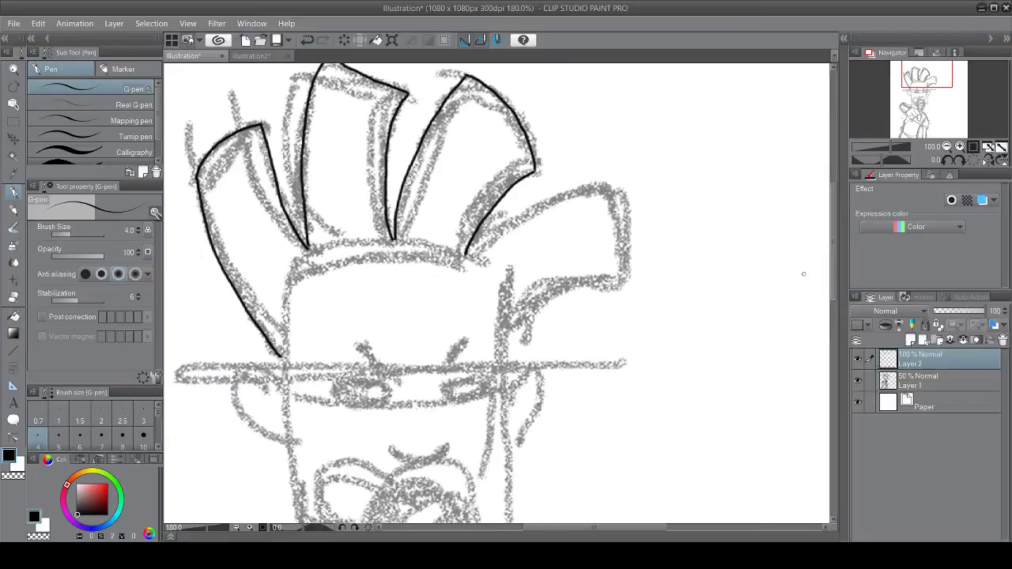
pyautogui.click(345, 527)
pyautogui.click(344, 527)
pyautogui.click(344, 527)
pyautogui.click(345, 527)
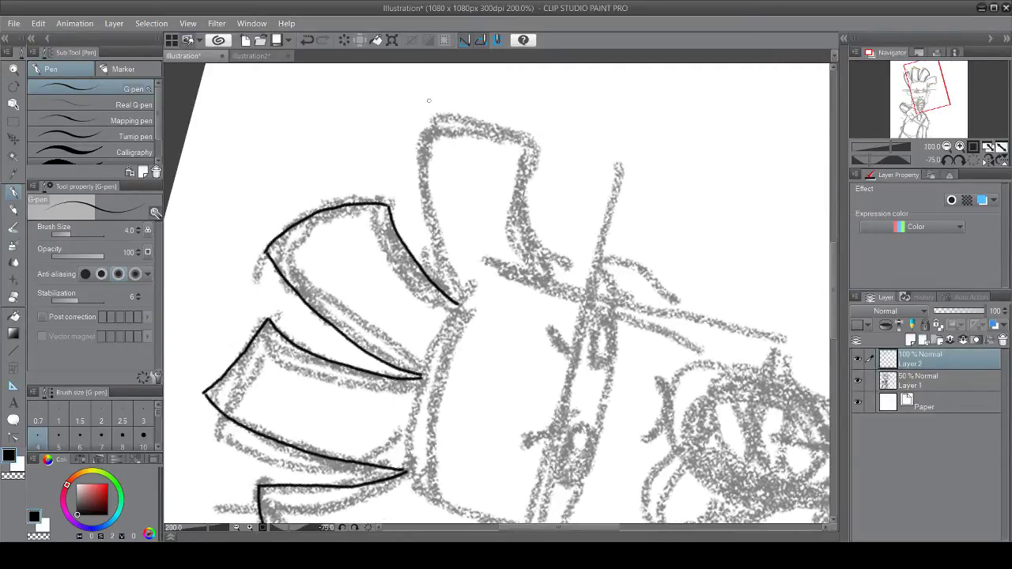
pyautogui.scroll(1, 429, 100)
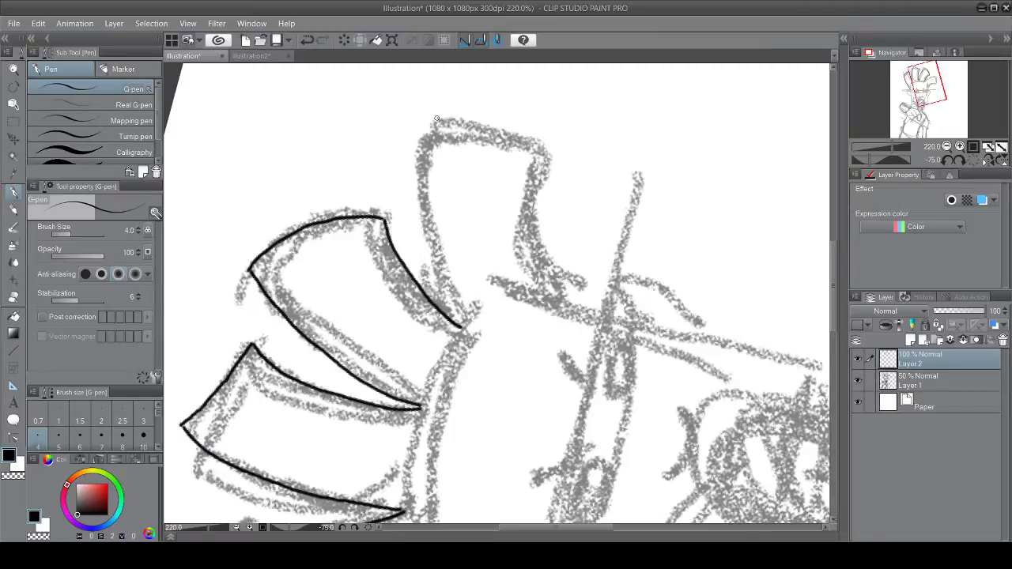
pyautogui.moveTo(436, 119)
pyautogui.mouseDown()
pyautogui.moveTo(423, 161)
pyautogui.moveTo(426, 239)
pyautogui.moveTo(443, 304)
pyautogui.moveTo(460, 322)
pyautogui.mouseUp()
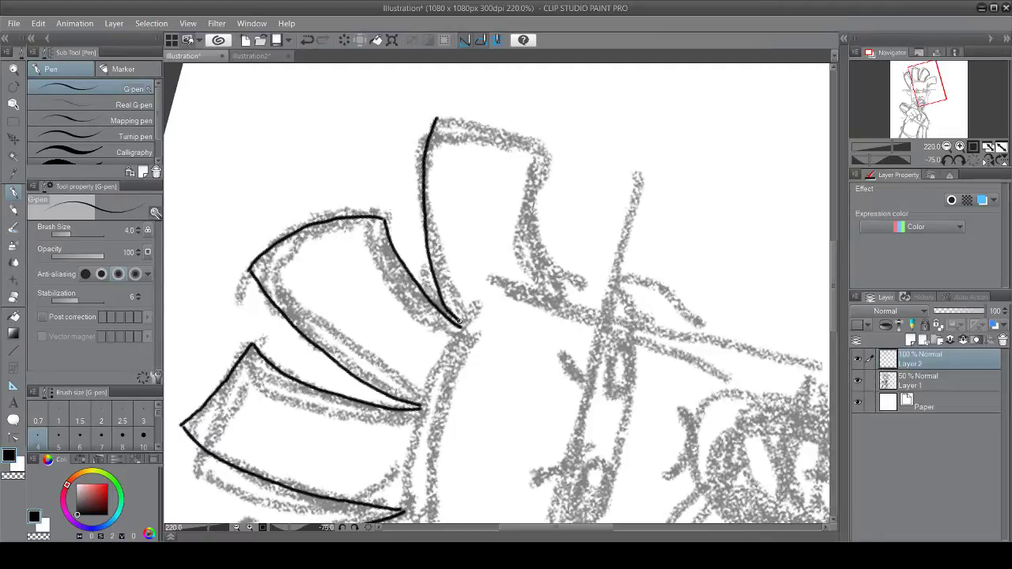
pyautogui.hotkey('ctrl', 'z')
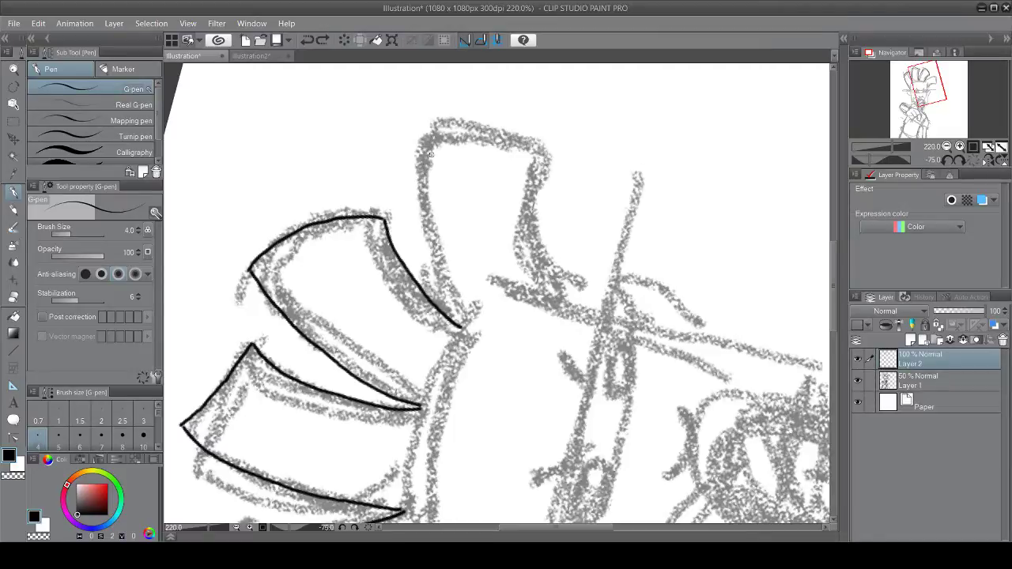
pyautogui.scroll(2, 436, 115)
pyautogui.moveTo(435, 115)
pyautogui.mouseDown()
pyautogui.moveTo(412, 264)
pyautogui.moveTo(426, 321)
pyautogui.mouseUp()
pyautogui.hotkey('ctrl', 'z')
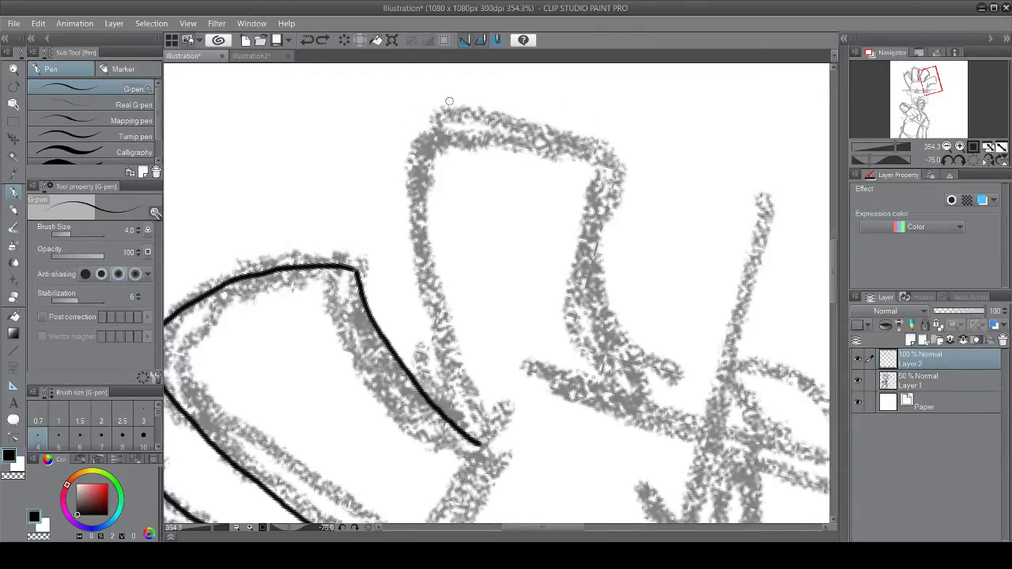
pyautogui.moveTo(436, 109)
pyautogui.mouseDown()
pyautogui.moveTo(428, 230)
pyautogui.moveTo(479, 443)
pyautogui.mouseUp()
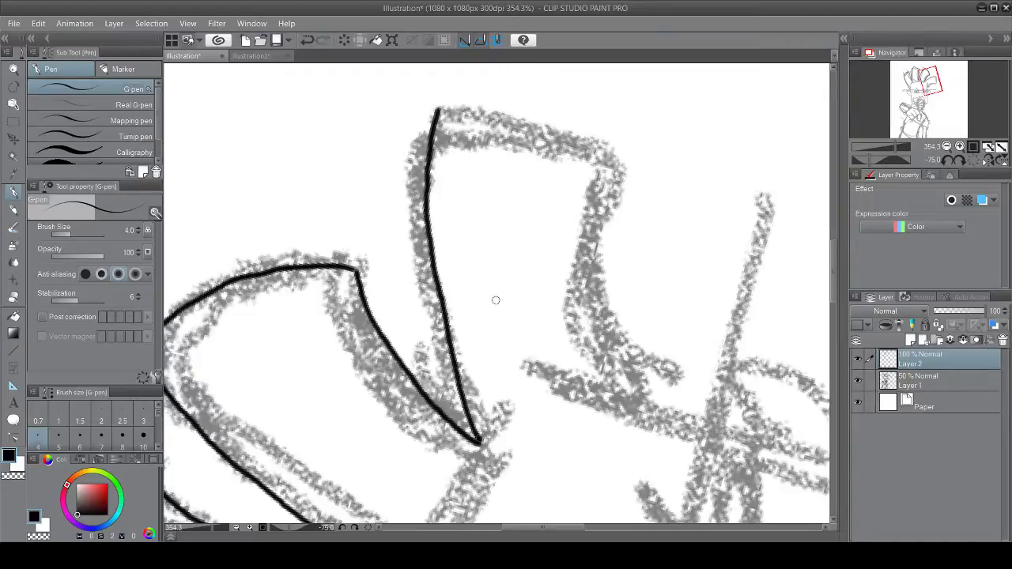
pyautogui.moveTo(437, 106)
pyautogui.mouseDown()
pyautogui.moveTo(531, 126)
pyautogui.moveTo(613, 168)
pyautogui.moveTo(597, 224)
pyautogui.moveTo(602, 309)
pyautogui.moveTo(638, 402)
pyautogui.mouseUp()
pyautogui.click(353, 527)
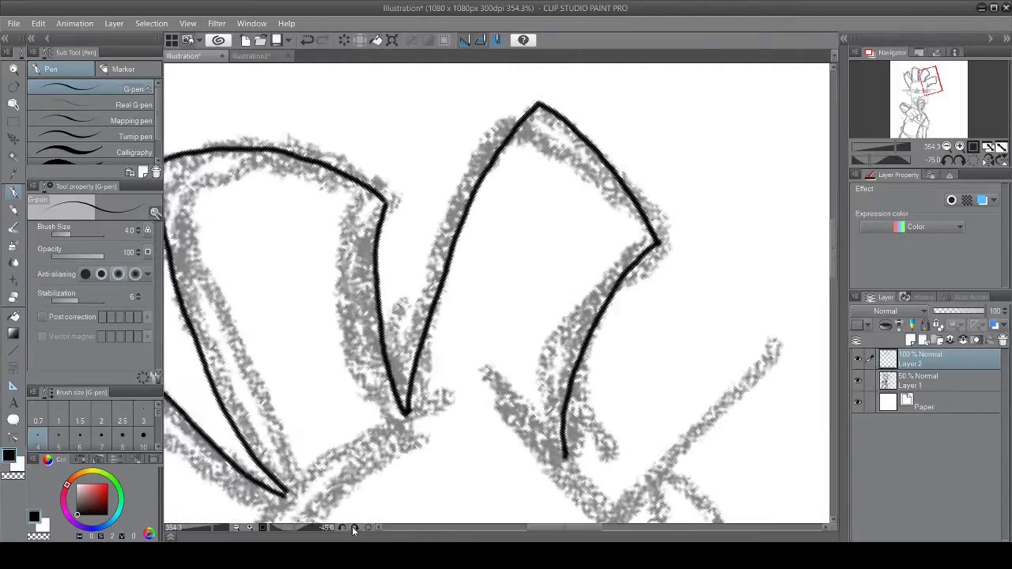
# Step: Ink the right side of the head from the base of the rightmost hair lock down to eye level
pyautogui.scroll(-4, 456, 403)
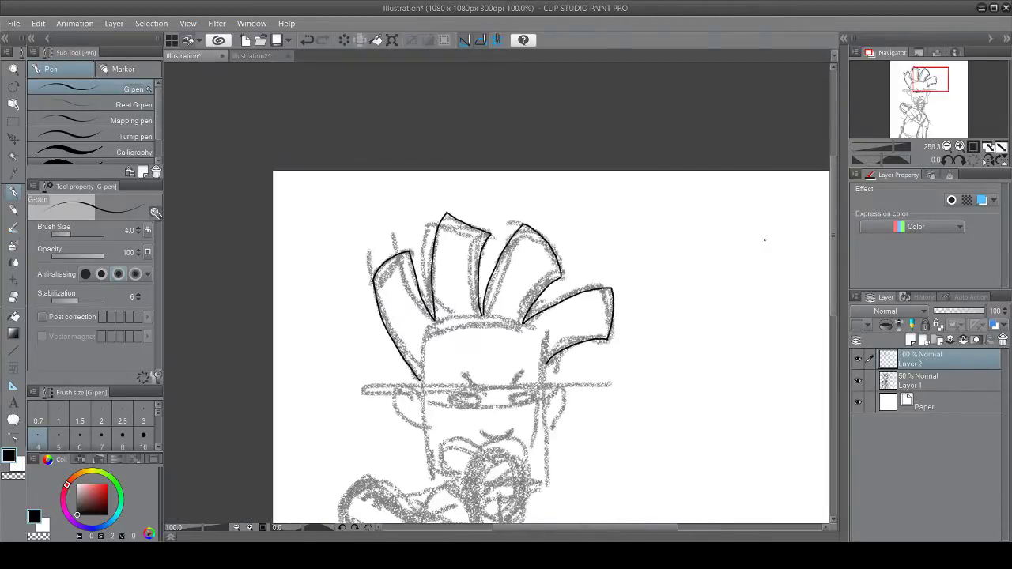
pyautogui.scroll(-1, 764, 239)
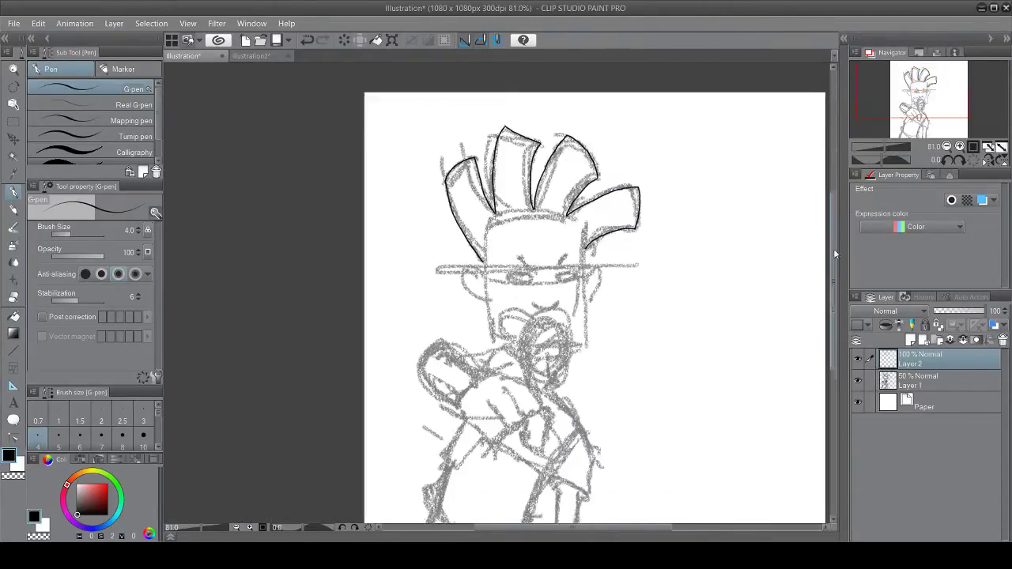
pyautogui.scroll(2, 547, 167)
pyautogui.scroll(4, 547, 168)
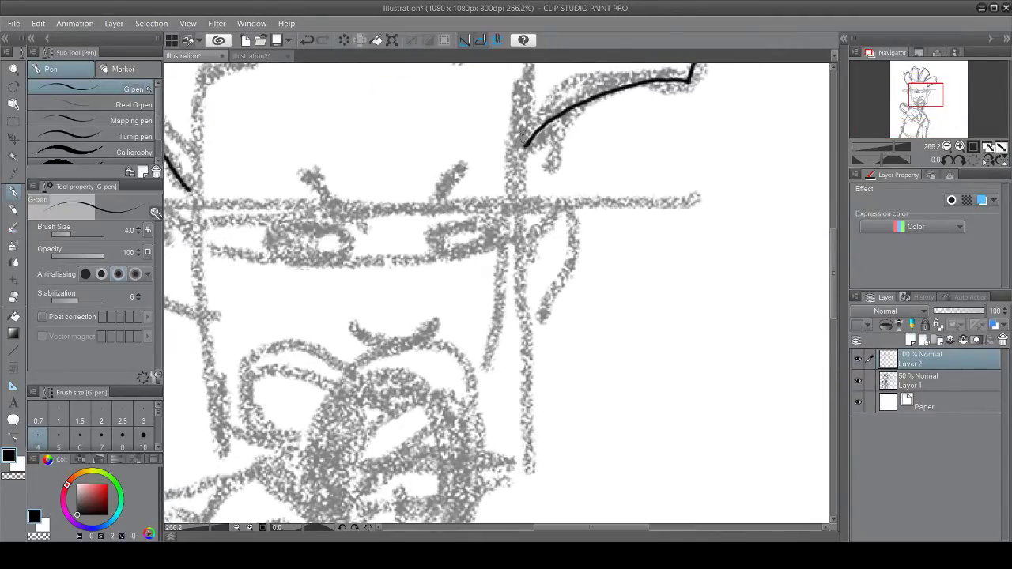
pyautogui.moveTo(524, 142); pyautogui.dragTo(521, 229)
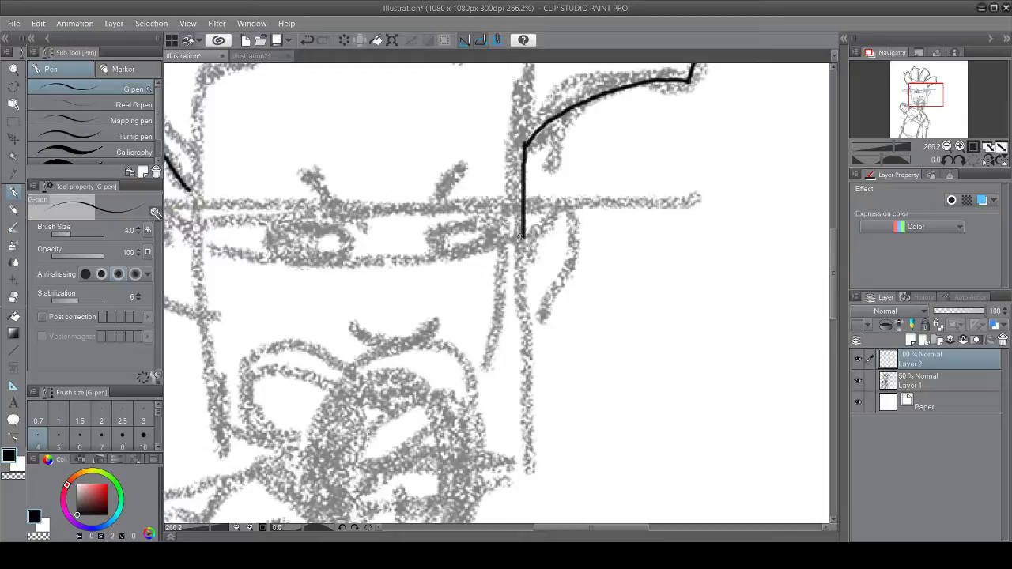
pyautogui.moveTo(522, 236); pyautogui.dragTo(519, 452)
pyautogui.hotkey('ctrl', 'z')
pyautogui.moveTo(521, 235); pyautogui.dragTo(520, 445)
pyautogui.hotkey('ctrl', 'z')
pyautogui.moveTo(522, 235); pyautogui.dragTo(526, 385)
pyautogui.hotkey('ctrl', 'z')
# Step: Extend the inked right side of the head in a straight line from eye level down to the jaw
pyautogui.moveTo(522, 237); pyautogui.dragTo(525, 459)
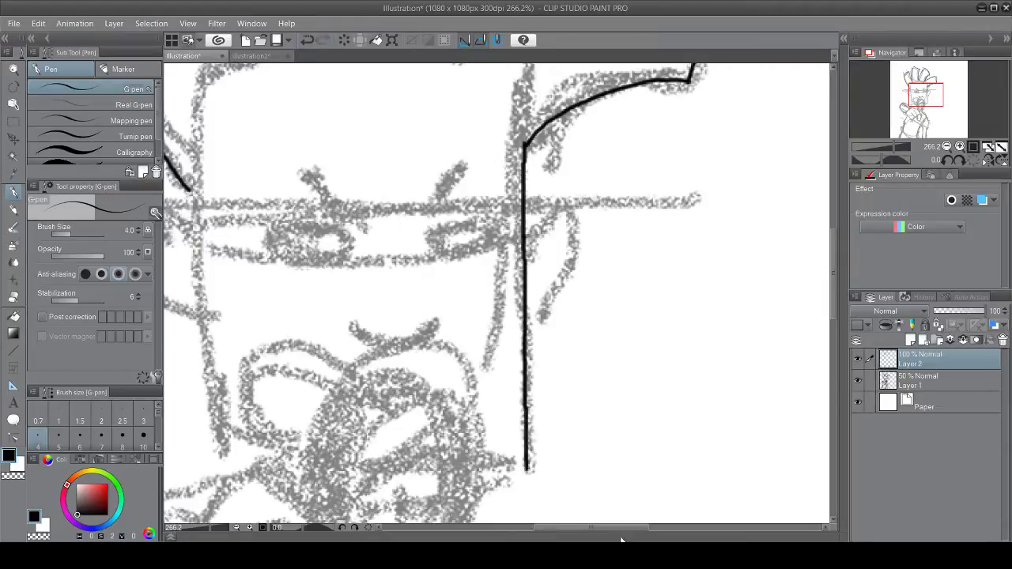
# Step: Ink the left side of the head from the leftmost hair lock down to the jaw, then the jawline to the oval at the mouth
pyautogui.moveTo(614, 526); pyautogui.dragTo(586, 526)
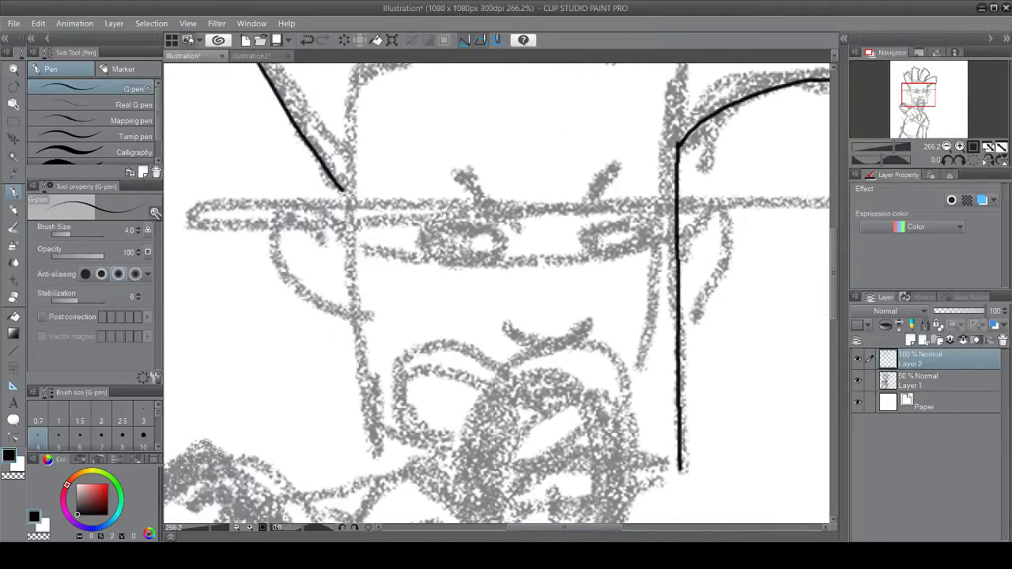
pyautogui.moveTo(343, 191); pyautogui.dragTo(361, 415)
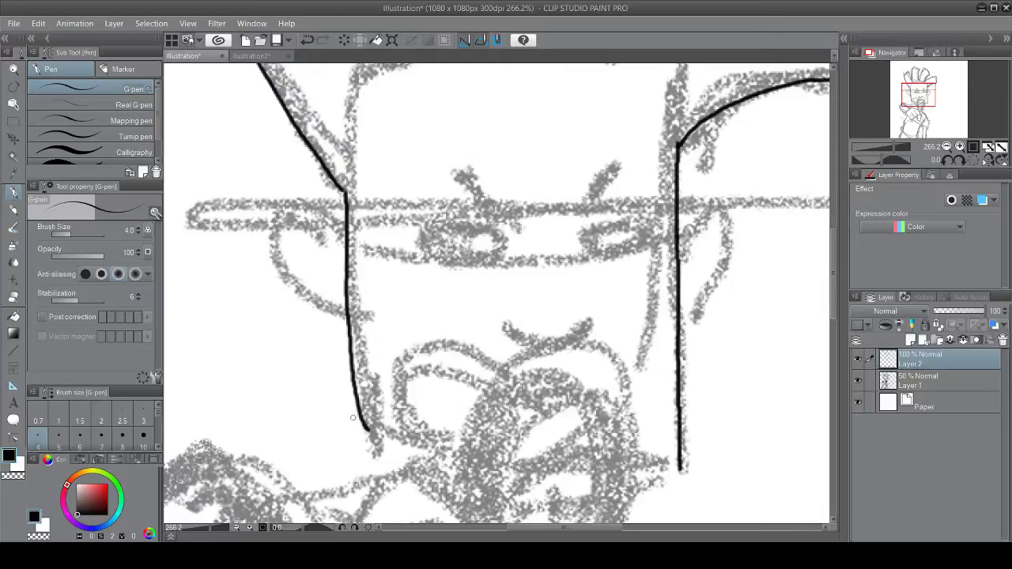
pyautogui.moveTo(365, 428); pyautogui.dragTo(465, 442)
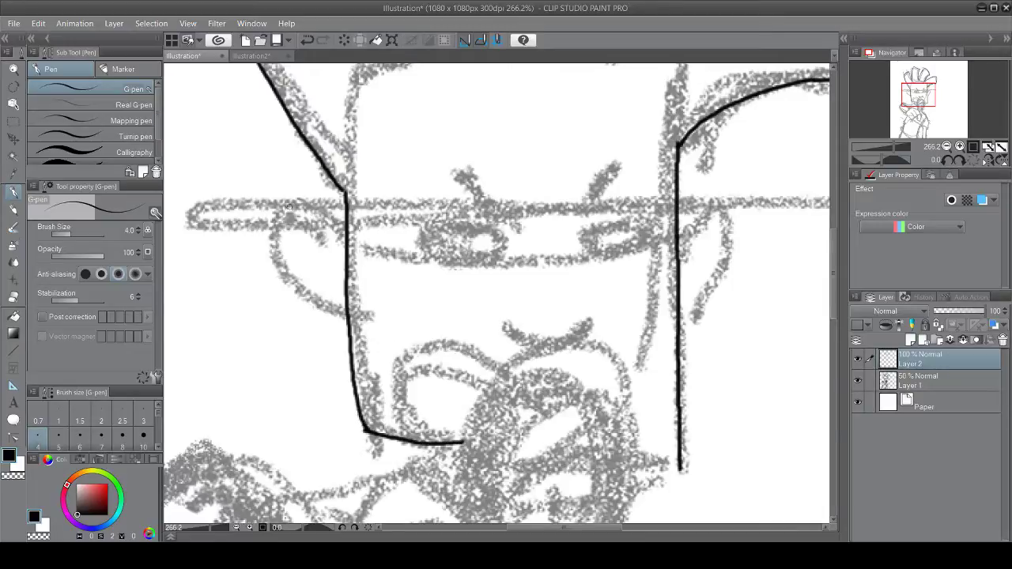
# Step: Ink both ears with their curved outer outlines and a short fold line inside each
pyautogui.moveTo(286, 205); pyautogui.dragTo(340, 224)
pyautogui.moveTo(288, 206)
pyautogui.mouseDown()
pyautogui.moveTo(284, 279)
pyautogui.moveTo(340, 318)
pyautogui.mouseUp()
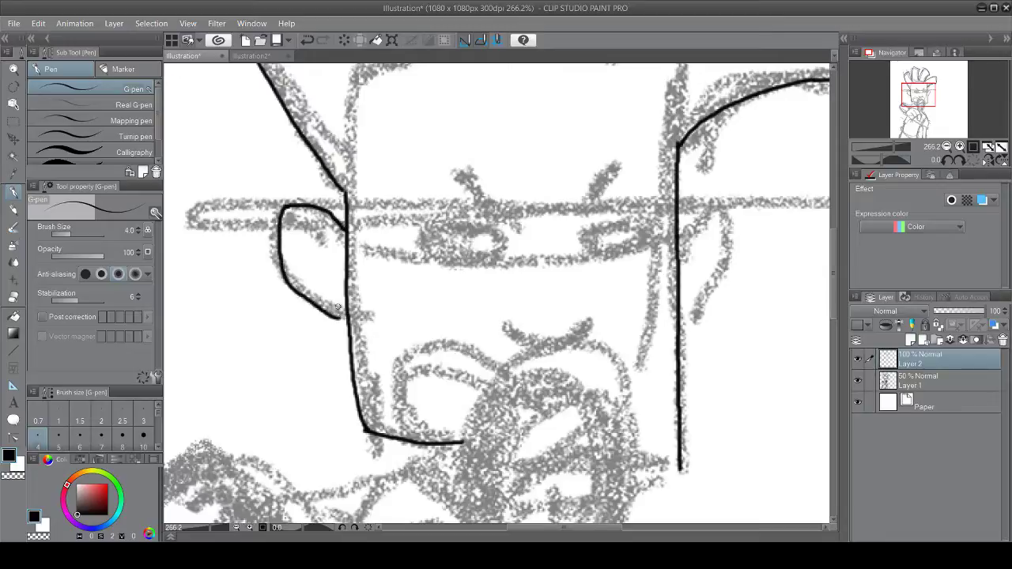
pyautogui.moveTo(287, 217); pyautogui.dragTo(340, 253)
pyautogui.moveTo(710, 204)
pyautogui.mouseDown()
pyautogui.moveTo(679, 215)
pyautogui.moveTo(714, 202)
pyautogui.moveTo(682, 253)
pyautogui.moveTo(721, 216)
pyautogui.moveTo(727, 245)
pyautogui.moveTo(684, 322)
pyautogui.mouseUp()
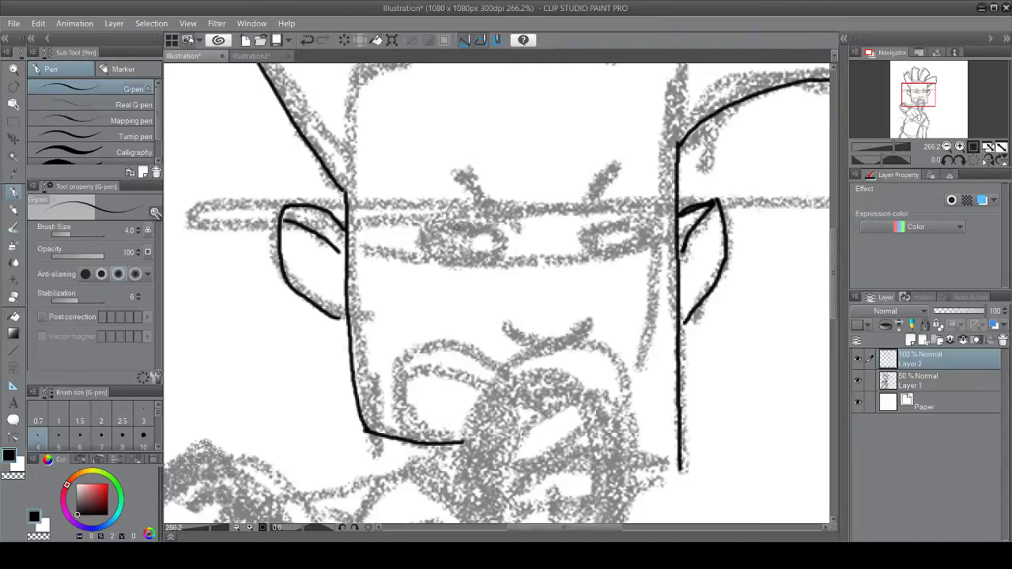
pyautogui.moveTo(457, 227)
pyautogui.mouseDown()
pyautogui.moveTo(493, 240)
pyautogui.moveTo(493, 253)
pyautogui.moveTo(434, 252)
pyautogui.moveTo(436, 232)
pyautogui.moveTo(463, 229)
pyautogui.mouseUp()
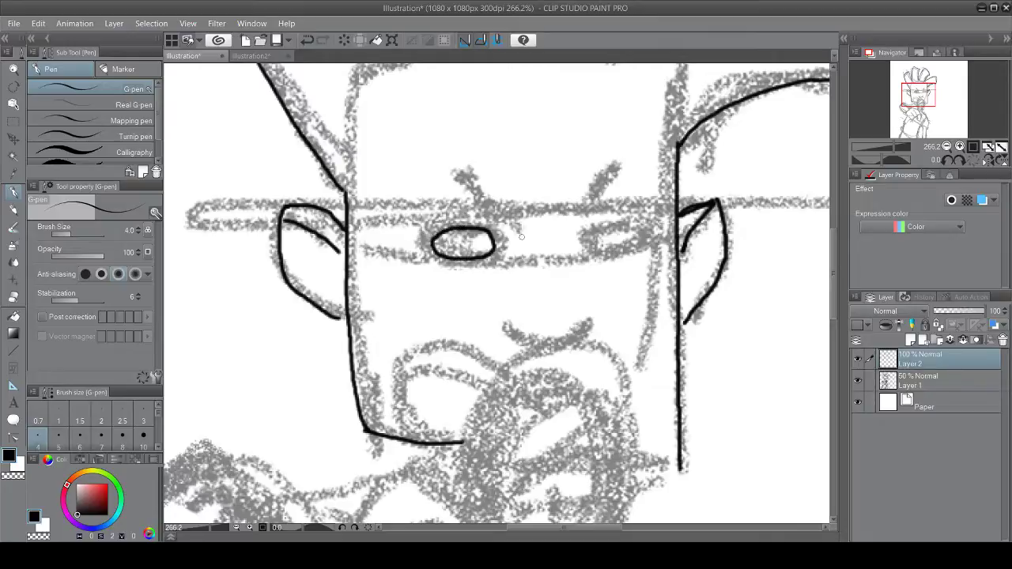
pyautogui.moveTo(596, 247)
pyautogui.mouseDown()
pyautogui.moveTo(607, 230)
pyautogui.moveTo(638, 220)
pyautogui.moveTo(646, 231)
pyautogui.moveTo(598, 248)
pyautogui.mouseUp()
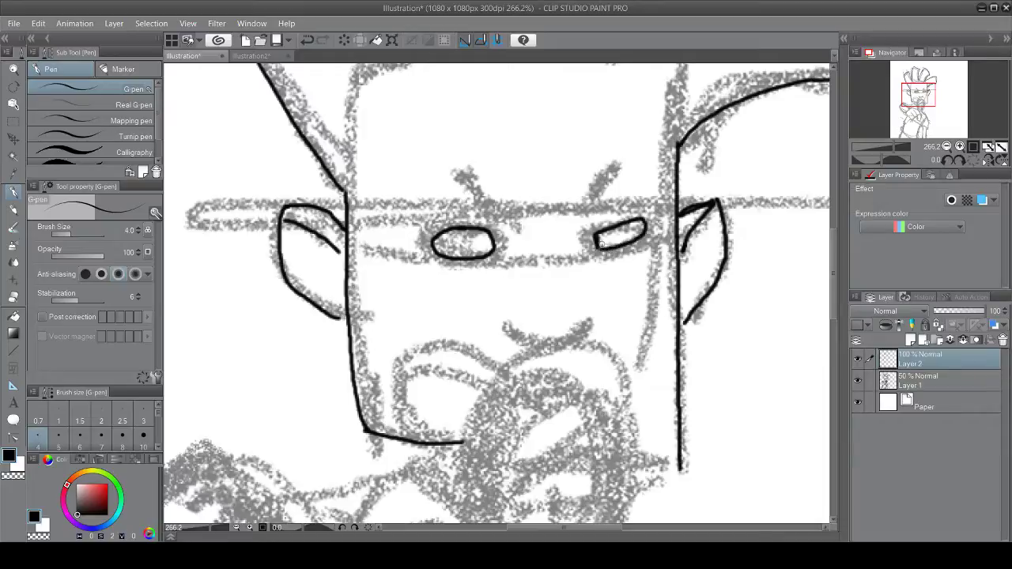
pyautogui.hotkey('ctrl', 'z')
pyautogui.hotkey('ctrl', 'z')
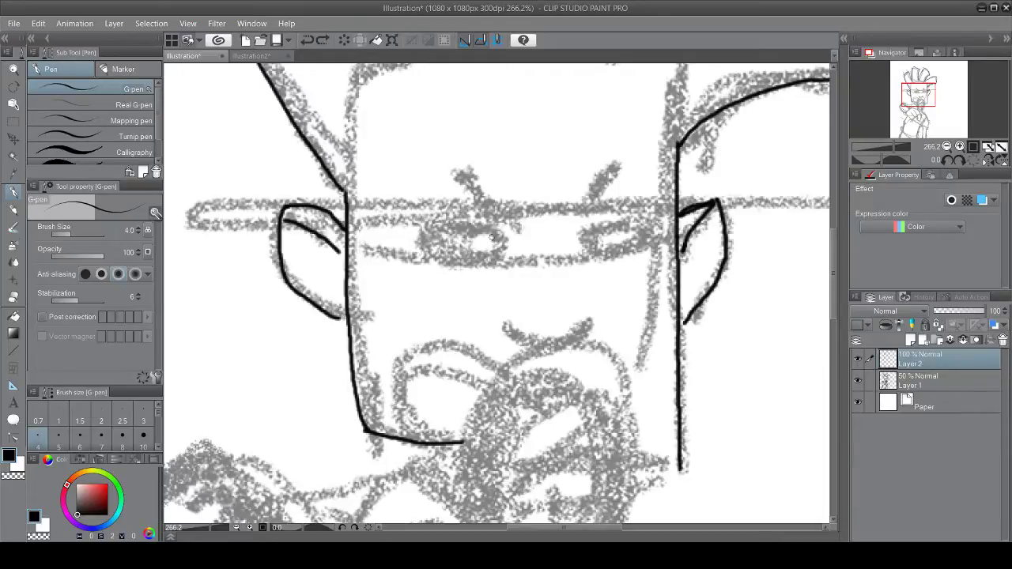
# Step: Ink two narrow eyes slanting down toward the nose, with a short hooked, angry eyebrow above each
pyautogui.moveTo(495, 254)
pyautogui.mouseDown()
pyautogui.moveTo(492, 236)
pyautogui.moveTo(443, 224)
pyautogui.moveTo(437, 241)
pyautogui.moveTo(493, 252)
pyautogui.mouseUp()
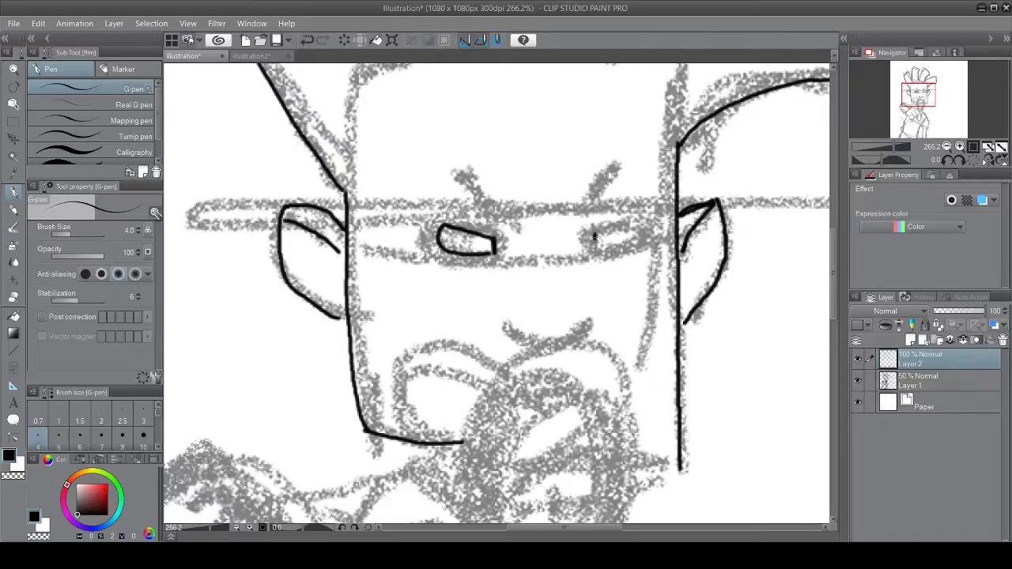
pyautogui.moveTo(594, 236)
pyautogui.mouseDown()
pyautogui.moveTo(636, 215)
pyautogui.moveTo(635, 236)
pyautogui.moveTo(591, 249)
pyautogui.mouseUp()
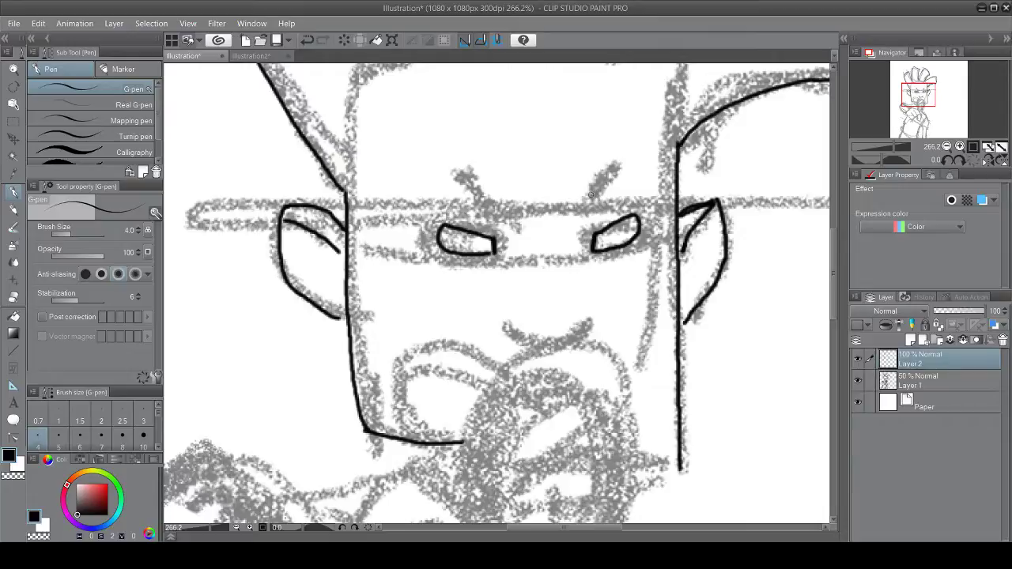
pyautogui.moveTo(586, 191)
pyautogui.mouseDown()
pyautogui.moveTo(600, 173)
pyautogui.moveTo(614, 164)
pyautogui.moveTo(595, 191)
pyautogui.moveTo(612, 166)
pyautogui.moveTo(605, 184)
pyautogui.moveTo(621, 163)
pyautogui.moveTo(611, 185)
pyautogui.moveTo(593, 190)
pyautogui.moveTo(623, 169)
pyautogui.mouseUp()
pyautogui.hotkey('ctrl', 'z')
pyautogui.moveTo(466, 179)
pyautogui.mouseDown()
pyautogui.moveTo(486, 200)
pyautogui.moveTo(448, 184)
pyautogui.mouseUp()
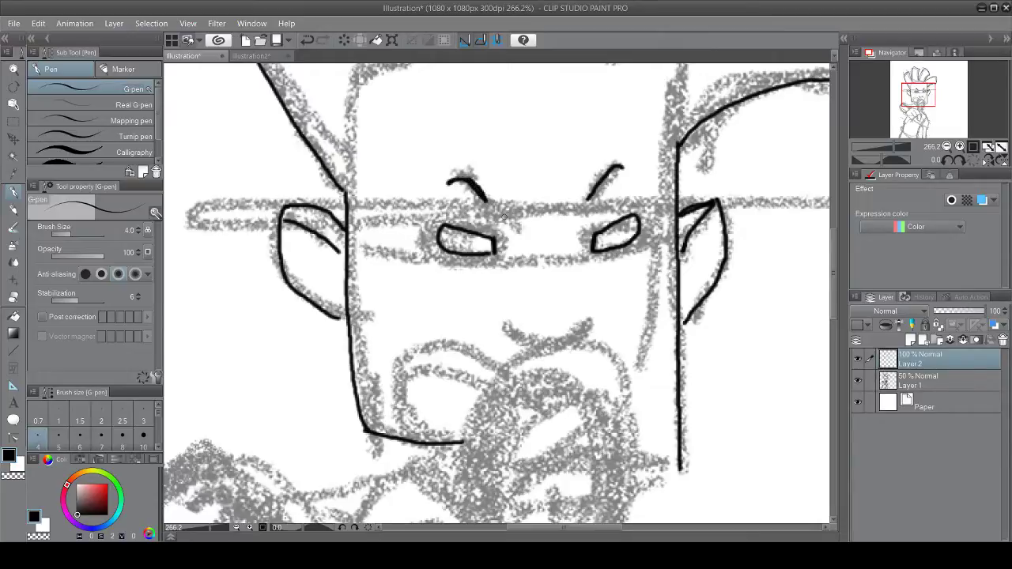
pyautogui.hotkey('ctrl', 'z')
pyautogui.hotkey('ctrl', 'z')
pyautogui.moveTo(463, 172)
pyautogui.mouseDown()
pyautogui.moveTo(482, 199)
pyautogui.moveTo(452, 177)
pyautogui.mouseUp()
# Step: Ink the nose as a shallow U-shaped curve centred below the eyes, just above the oval at the mouth
pyautogui.scroll(-5, 461, 175)
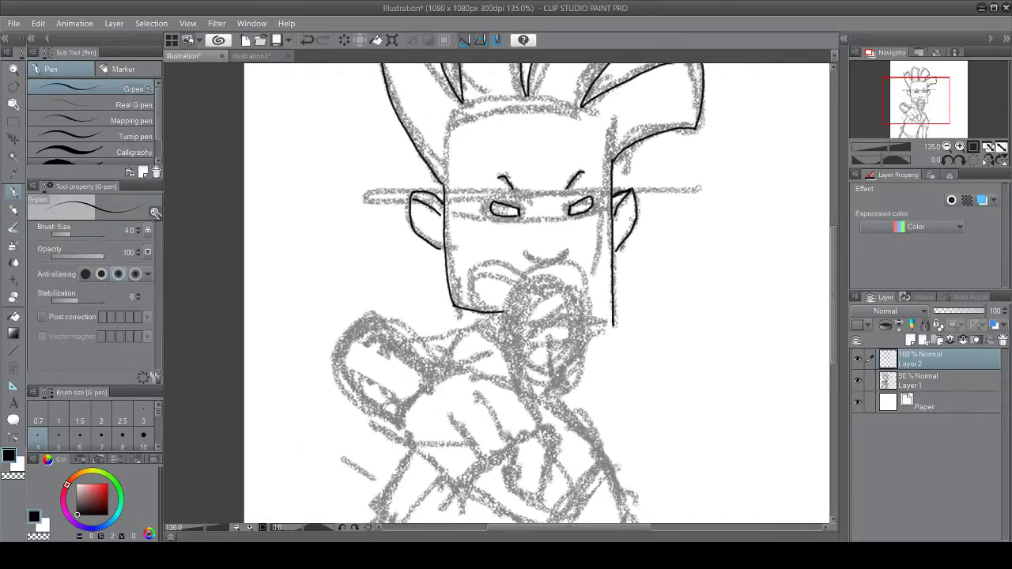
pyautogui.scroll(5, 537, 226)
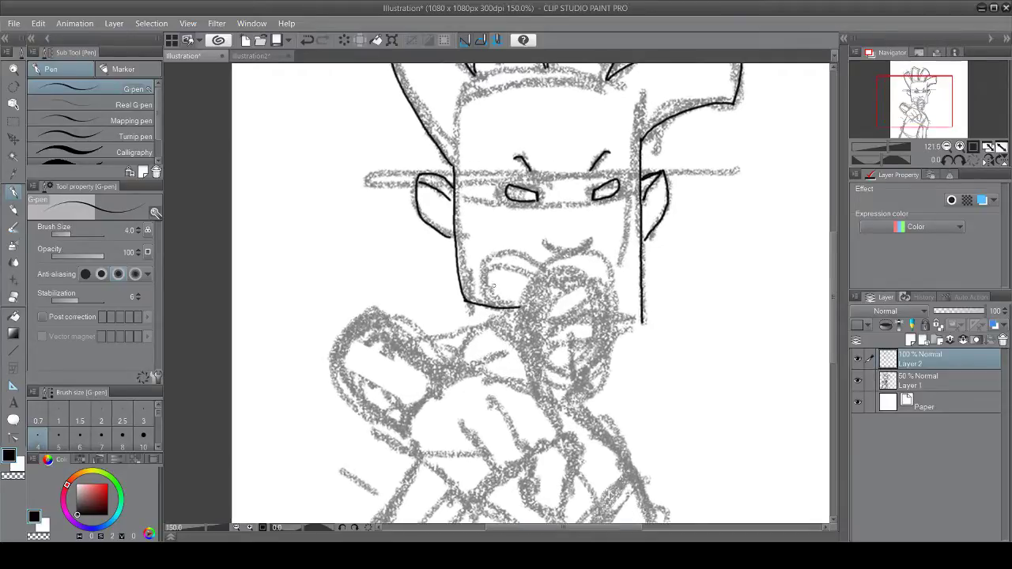
pyautogui.moveTo(531, 221)
pyautogui.mouseDown()
pyautogui.moveTo(575, 239)
pyautogui.moveTo(617, 217)
pyautogui.mouseUp()
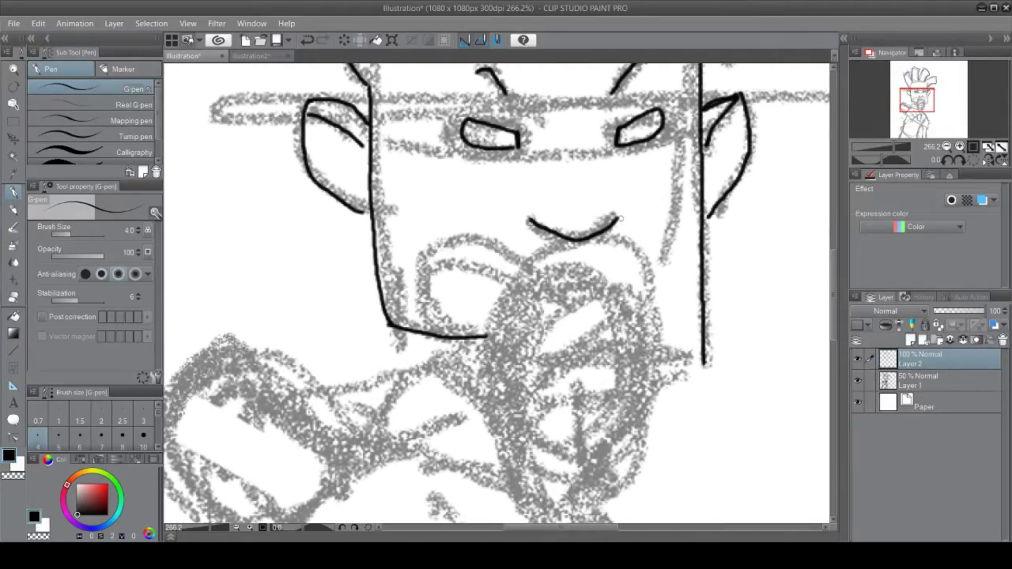
pyautogui.scroll(-8, 525, 258)
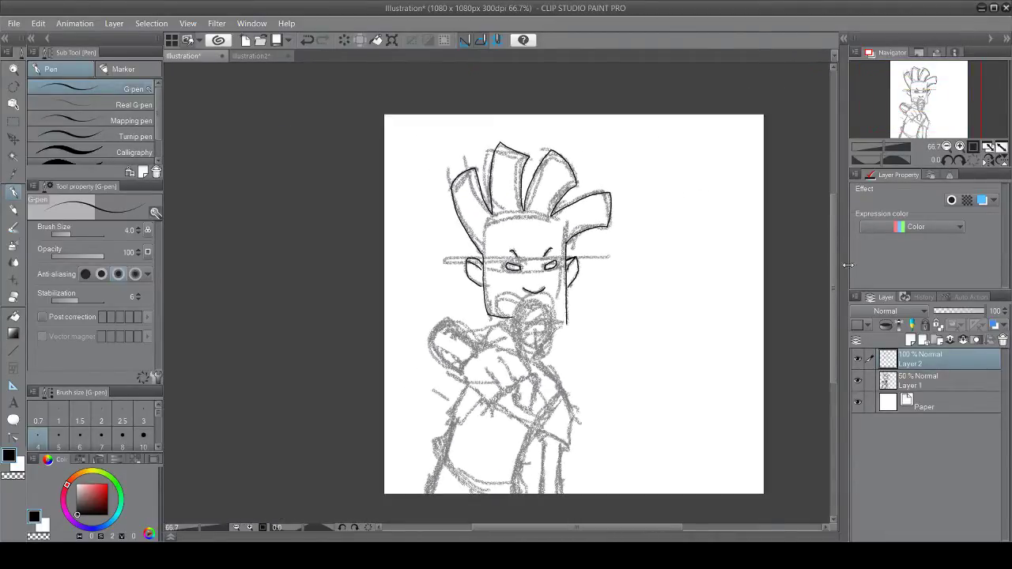
pyautogui.moveTo(835, 271); pyautogui.dragTo(833, 301)
pyautogui.scroll(4, 542, 207)
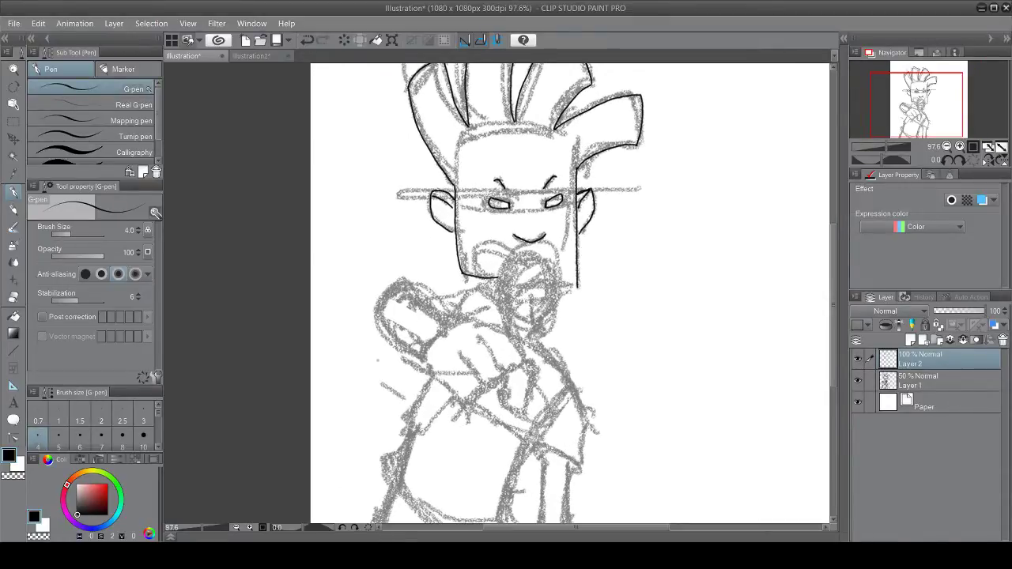
pyautogui.scroll(4, 411, 370)
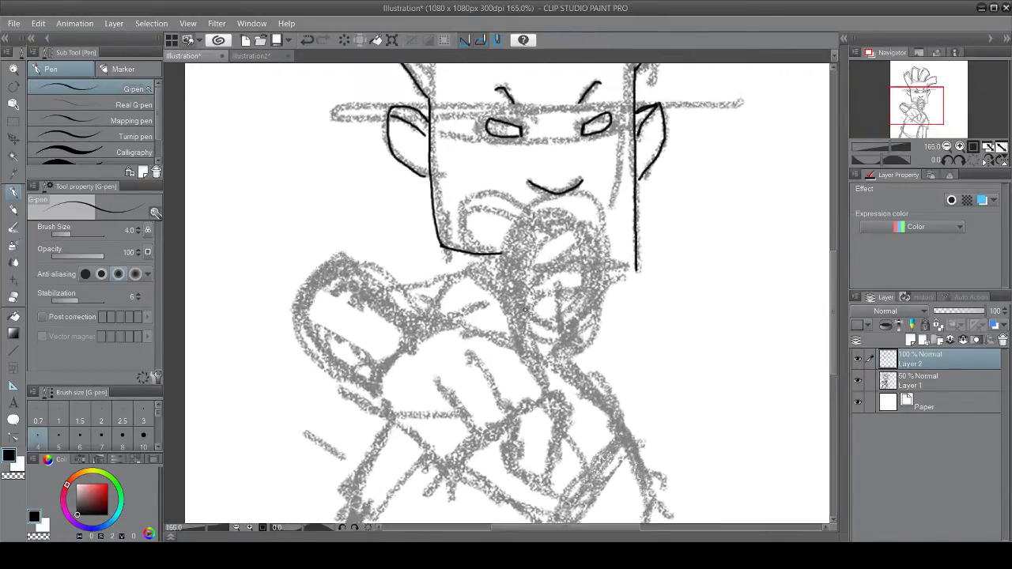
pyautogui.scroll(1, 483, 294)
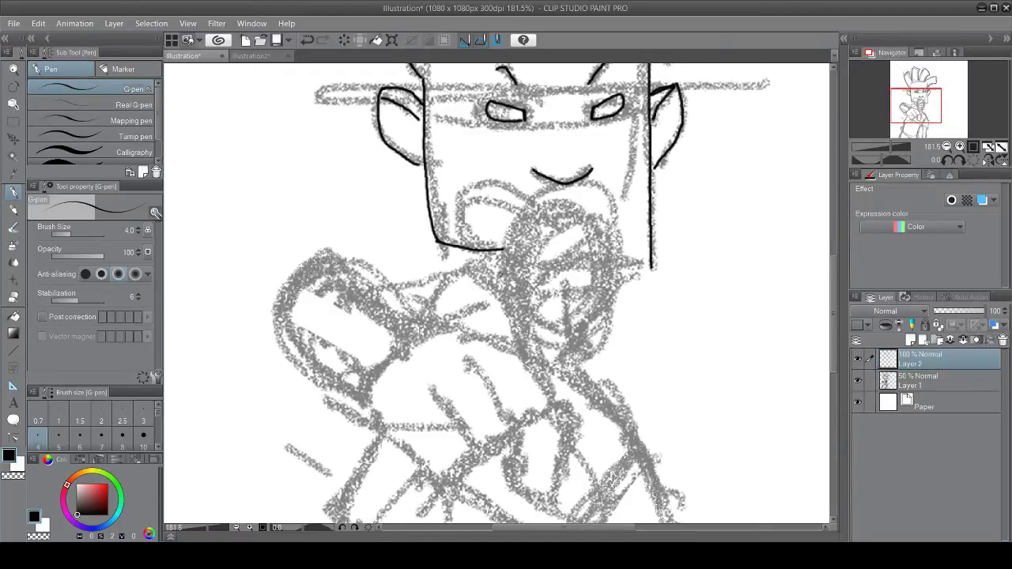
pyautogui.moveTo(500, 273)
pyautogui.mouseDown()
pyautogui.moveTo(496, 246)
pyautogui.moveTo(538, 207)
pyautogui.moveTo(553, 208)
pyautogui.moveTo(563, 261)
pyautogui.moveTo(591, 309)
pyautogui.mouseUp()
pyautogui.hotkey('ctrl', 'z')
pyautogui.hotkey('ctrl', 'z')
# Step: Ink the oval object in front of the mouth with a curved diagonal dividing line, leaving its lower-left edge open beside the fist
pyautogui.moveTo(518, 215)
pyautogui.mouseDown()
pyautogui.moveTo(559, 254)
pyautogui.moveTo(592, 316)
pyautogui.mouseUp()
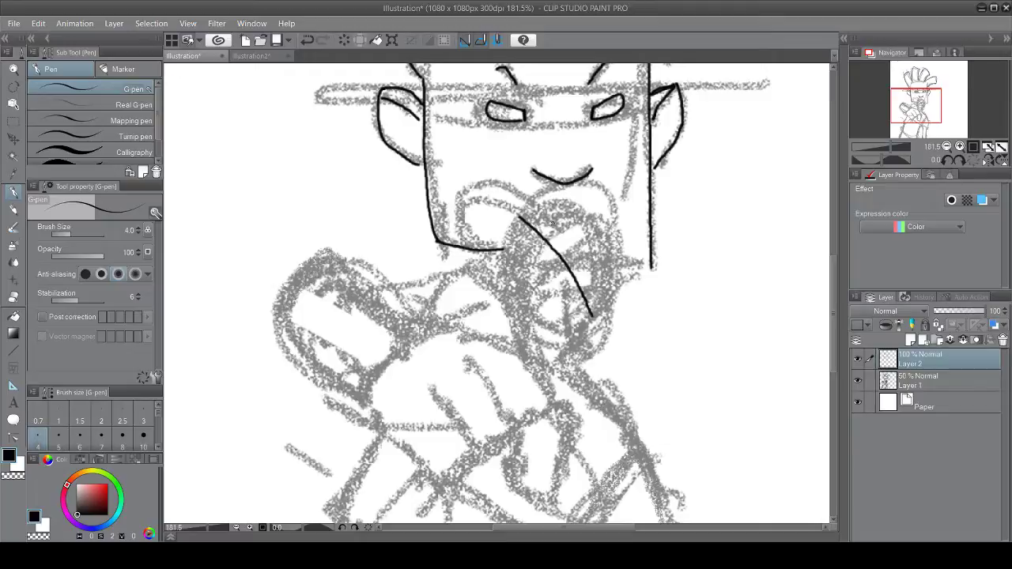
pyautogui.moveTo(520, 209)
pyautogui.mouseDown()
pyautogui.moveTo(561, 193)
pyautogui.moveTo(596, 209)
pyautogui.moveTo(615, 249)
pyautogui.moveTo(617, 291)
pyautogui.moveTo(602, 311)
pyautogui.mouseUp()
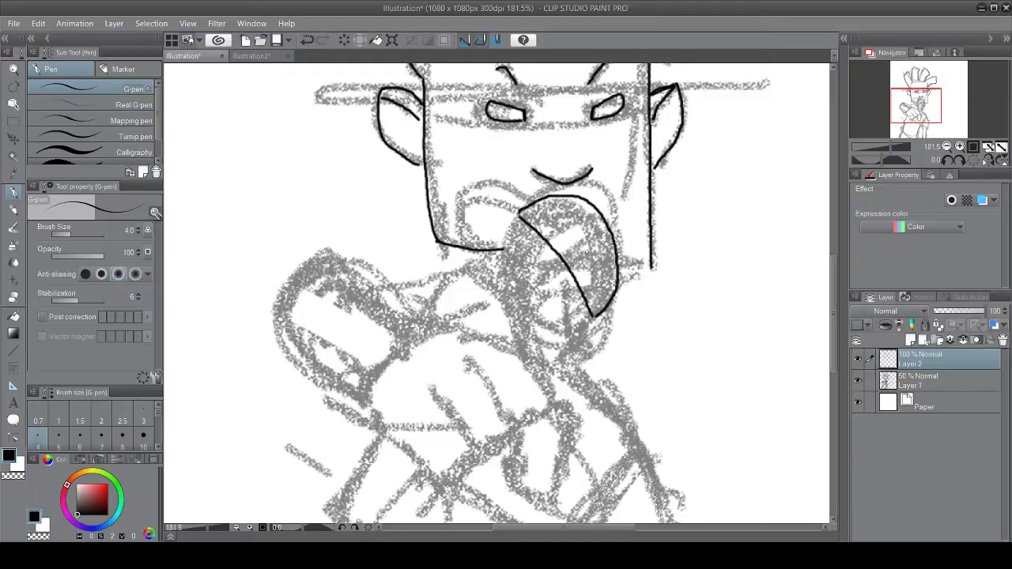
pyautogui.moveTo(519, 212); pyautogui.dragTo(505, 280)
pyautogui.moveTo(534, 320); pyautogui.dragTo(585, 326)
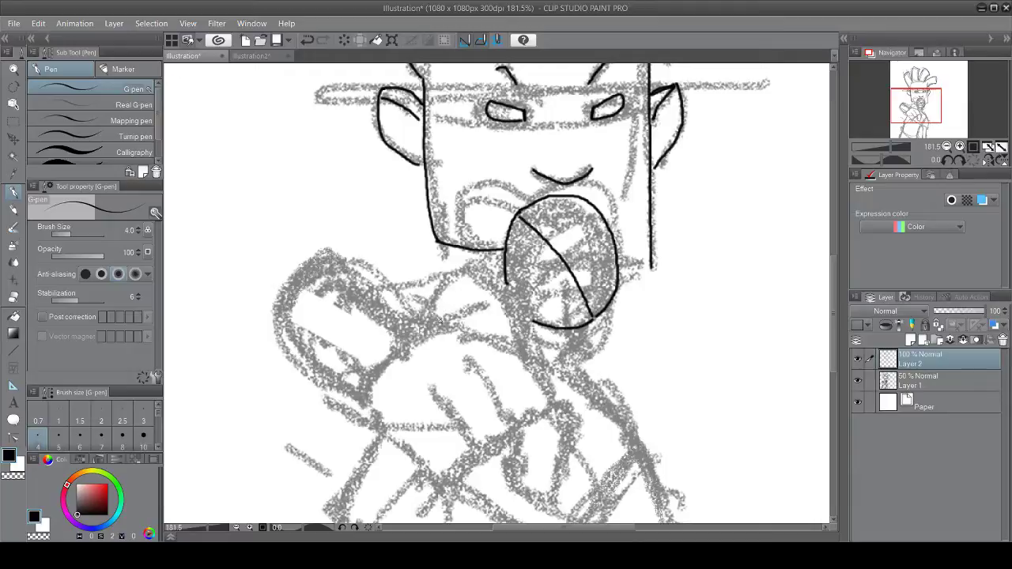
pyautogui.moveTo(445, 323)
pyautogui.mouseDown()
pyautogui.moveTo(479, 279)
pyautogui.moveTo(493, 279)
pyautogui.moveTo(479, 282)
pyautogui.moveTo(498, 294)
pyautogui.moveTo(545, 390)
pyautogui.mouseUp()
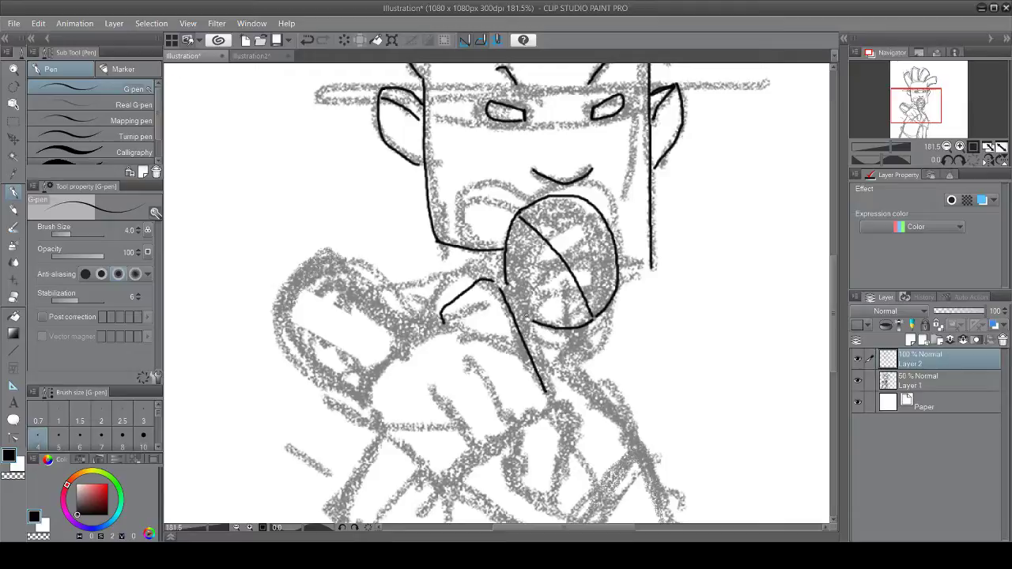
pyautogui.hotkey('ctrl', 'z')
pyautogui.hotkey('ctrl', 'z')
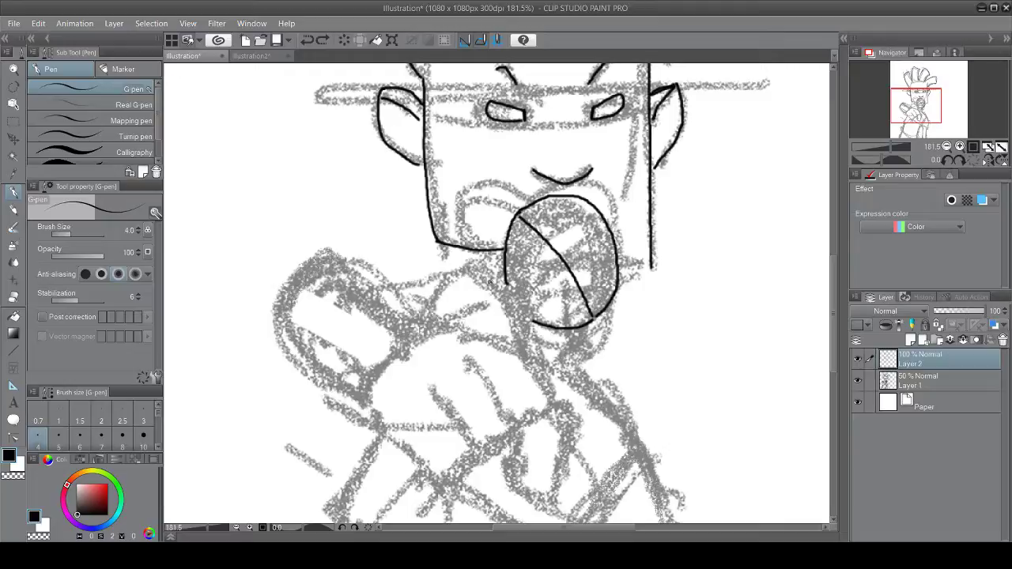
# Step: Ink the fist's outer contour with its notched knuckles, then the two finger separation lines and the rounded ends of the first two fingers
pyautogui.moveTo(484, 276); pyautogui.dragTo(542, 371)
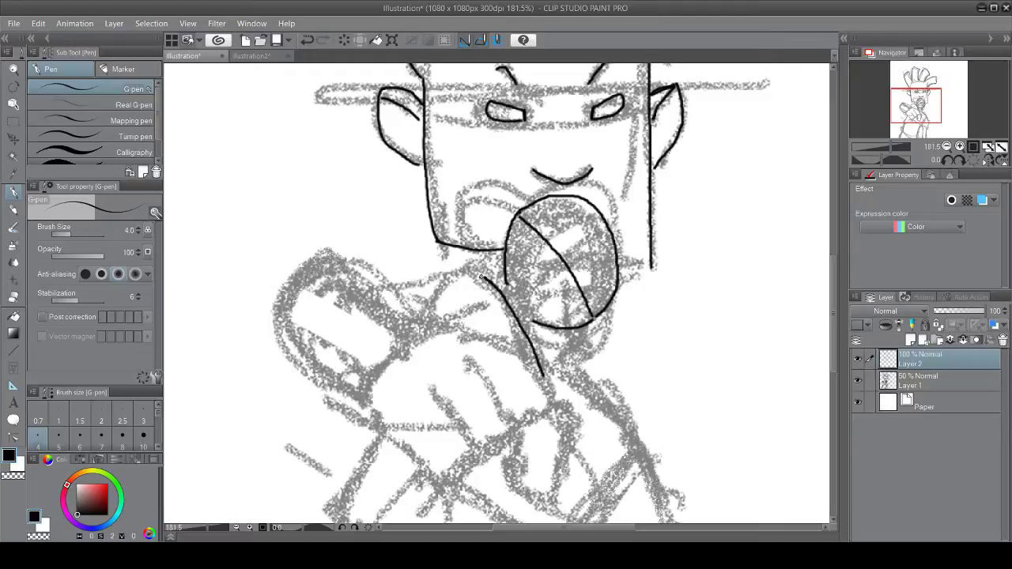
pyautogui.moveTo(477, 278)
pyautogui.mouseDown()
pyautogui.moveTo(446, 316)
pyautogui.moveTo(421, 316)
pyautogui.moveTo(365, 377)
pyautogui.moveTo(359, 412)
pyautogui.moveTo(364, 390)
pyautogui.moveTo(384, 433)
pyautogui.moveTo(434, 475)
pyautogui.mouseUp()
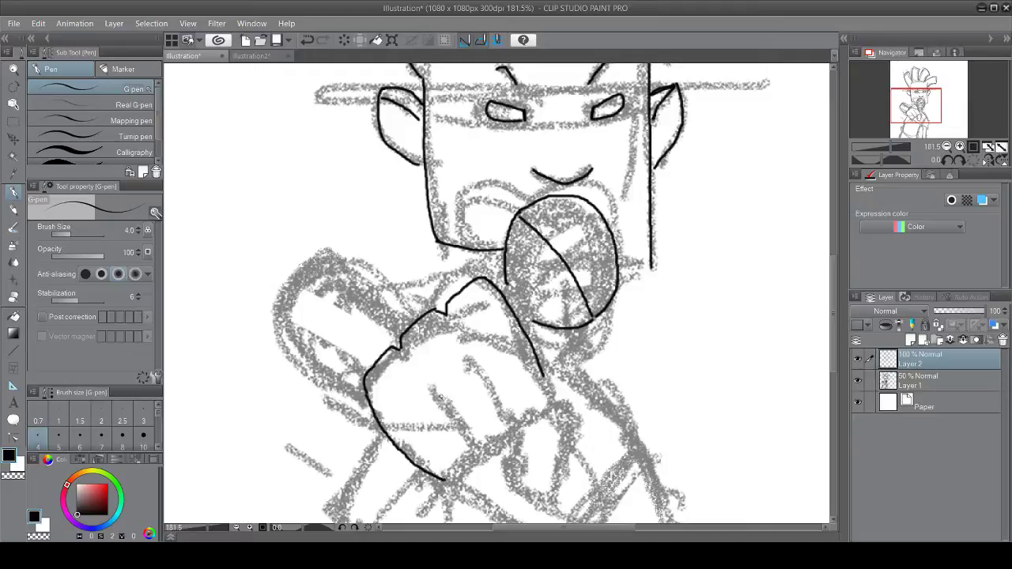
pyautogui.moveTo(433, 389)
pyautogui.mouseDown()
pyautogui.moveTo(475, 447)
pyautogui.moveTo(476, 467)
pyautogui.moveTo(447, 479)
pyautogui.mouseUp()
pyautogui.moveTo(473, 361)
pyautogui.mouseDown()
pyautogui.moveTo(513, 419)
pyautogui.moveTo(502, 446)
pyautogui.moveTo(479, 454)
pyautogui.mouseUp()
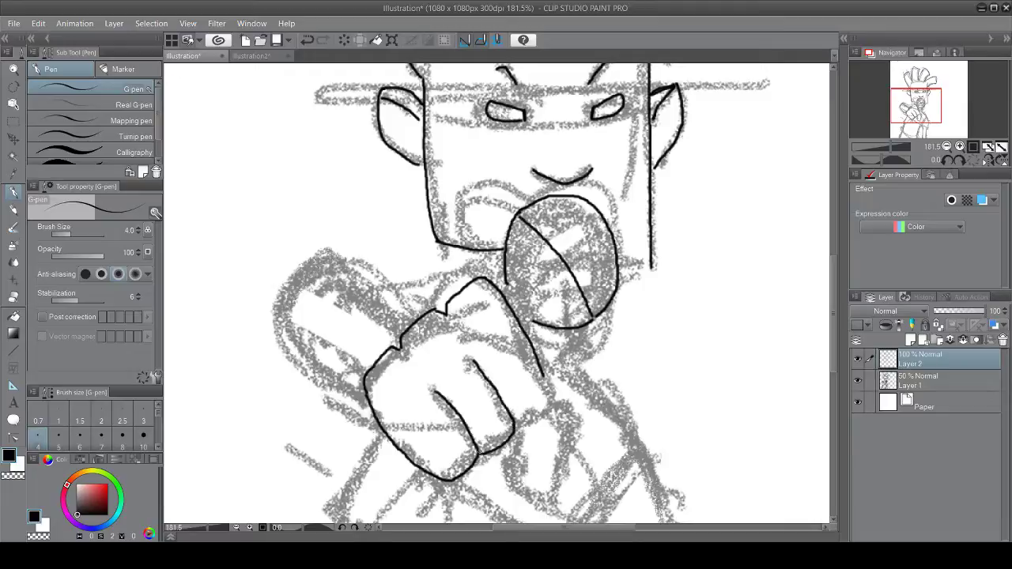
# Step: Ink the rounded end of the fist's last finger and the tapered angular shape protruding below it
pyautogui.moveTo(542, 375)
pyautogui.mouseDown()
pyautogui.moveTo(555, 404)
pyautogui.moveTo(525, 423)
pyautogui.mouseUp()
pyautogui.moveTo(551, 382)
pyautogui.mouseDown()
pyautogui.moveTo(577, 395)
pyautogui.moveTo(578, 434)
pyautogui.moveTo(559, 484)
pyautogui.moveTo(538, 495)
pyautogui.moveTo(517, 479)
pyautogui.mouseUp()
pyautogui.moveTo(522, 428); pyautogui.dragTo(517, 473)
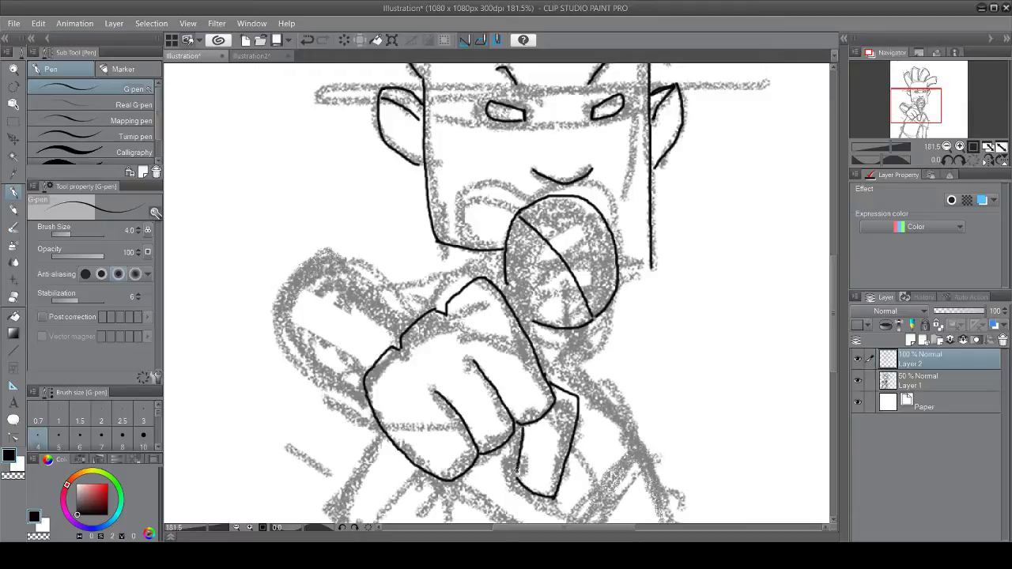
# Step: Ink the small curved collar joining the oval's lower-left edge to the fist
pyautogui.scroll(-1, 490, 276)
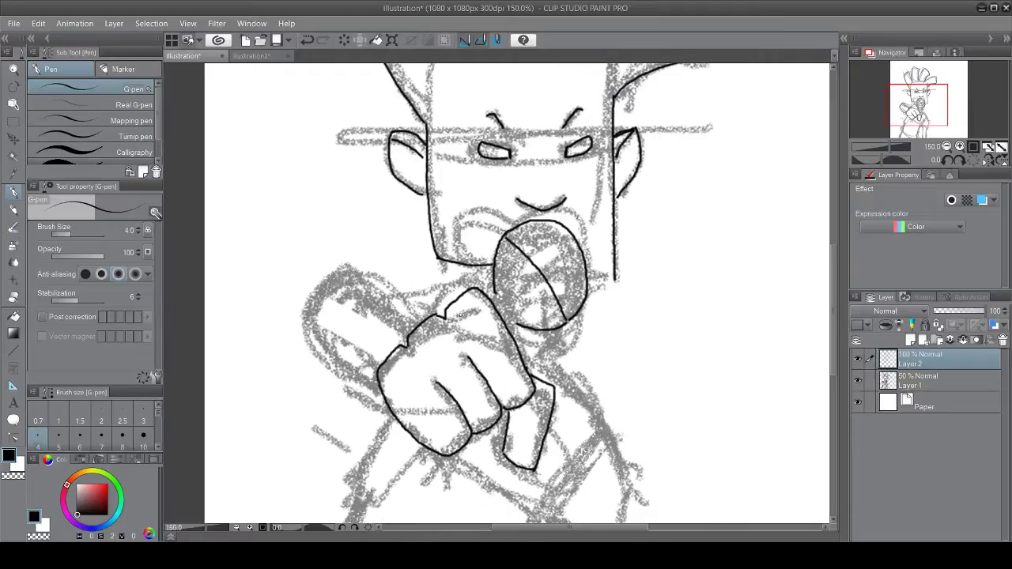
pyautogui.scroll(3, 490, 277)
pyautogui.moveTo(507, 286)
pyautogui.mouseDown()
pyautogui.moveTo(537, 313)
pyautogui.moveTo(541, 332)
pyautogui.mouseUp()
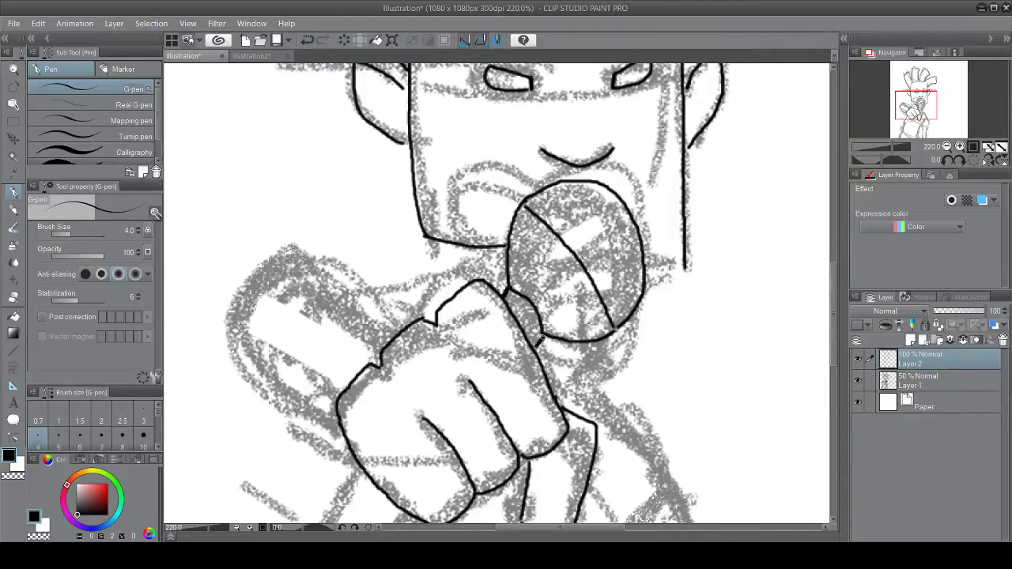
# Step: Ink the short wrist below the fist with two straight sides and a curved cuff edge across its end
pyautogui.scroll(-4, 537, 341)
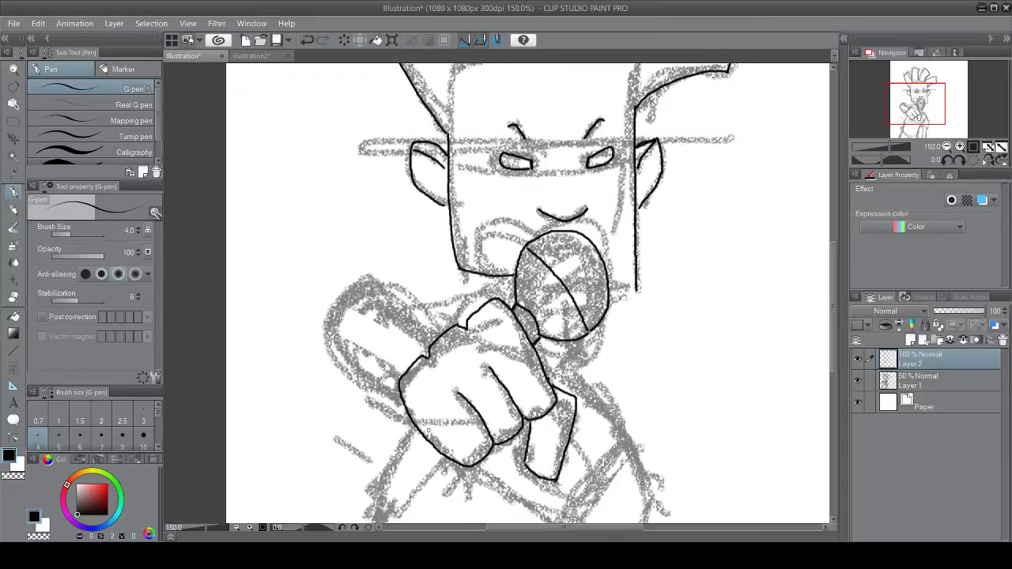
pyautogui.scroll(-2, 413, 431)
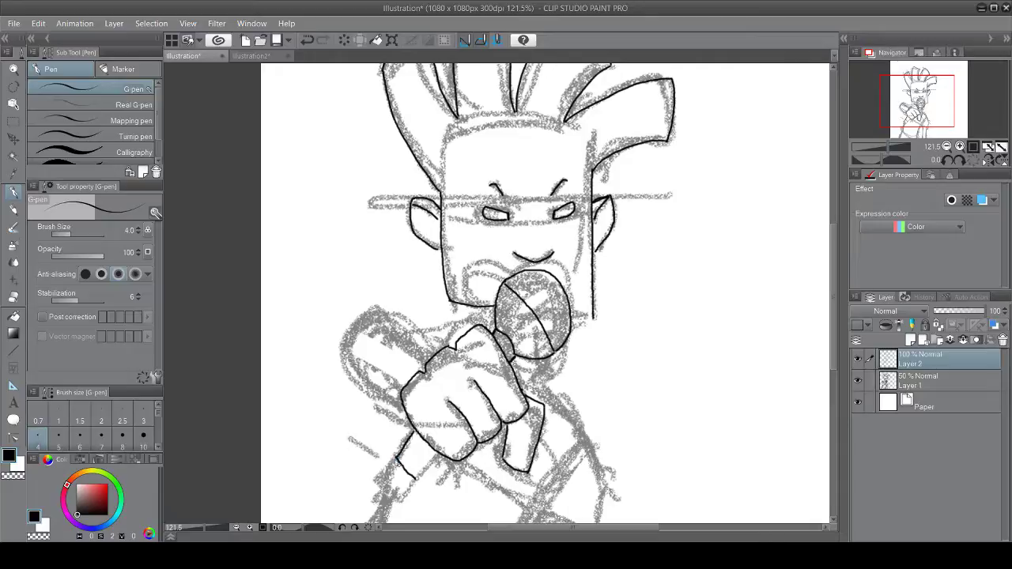
pyautogui.hotkey('ctrl', 'z')
pyautogui.scroll(2, 394, 470)
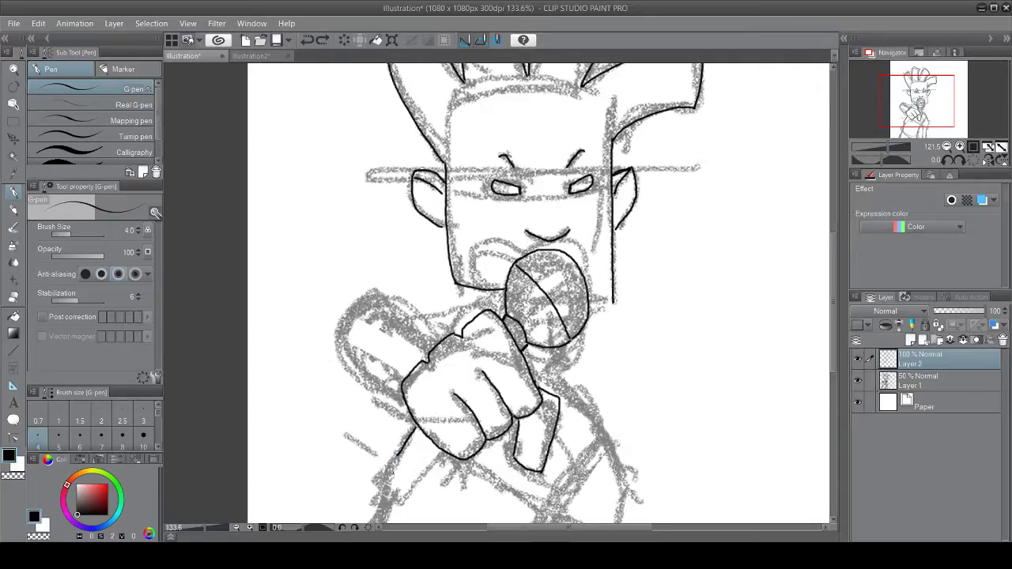
pyautogui.scroll(5, 394, 470)
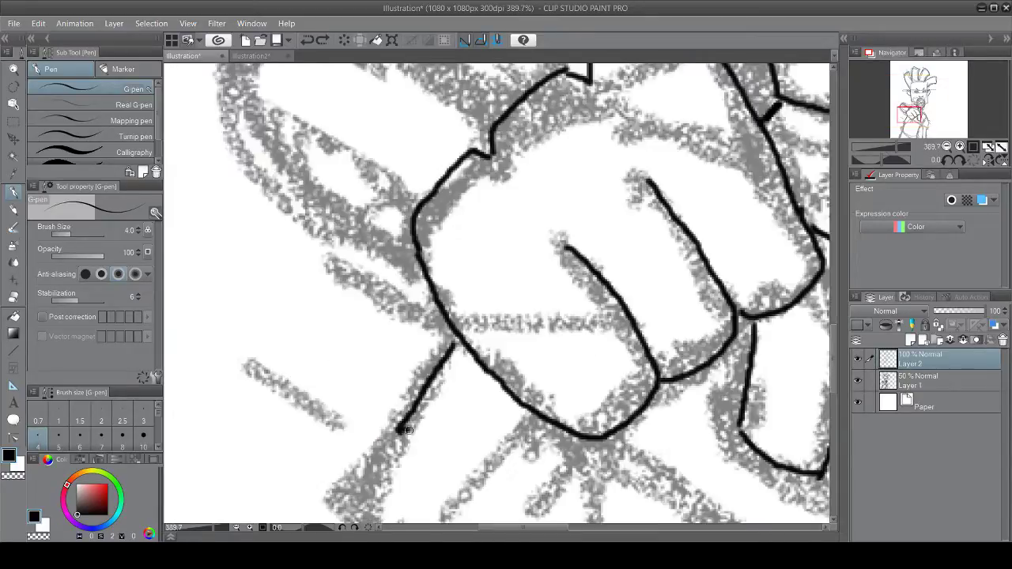
pyautogui.moveTo(397, 431)
pyautogui.mouseDown()
pyautogui.moveTo(446, 465)
pyautogui.moveTo(463, 494)
pyautogui.mouseUp()
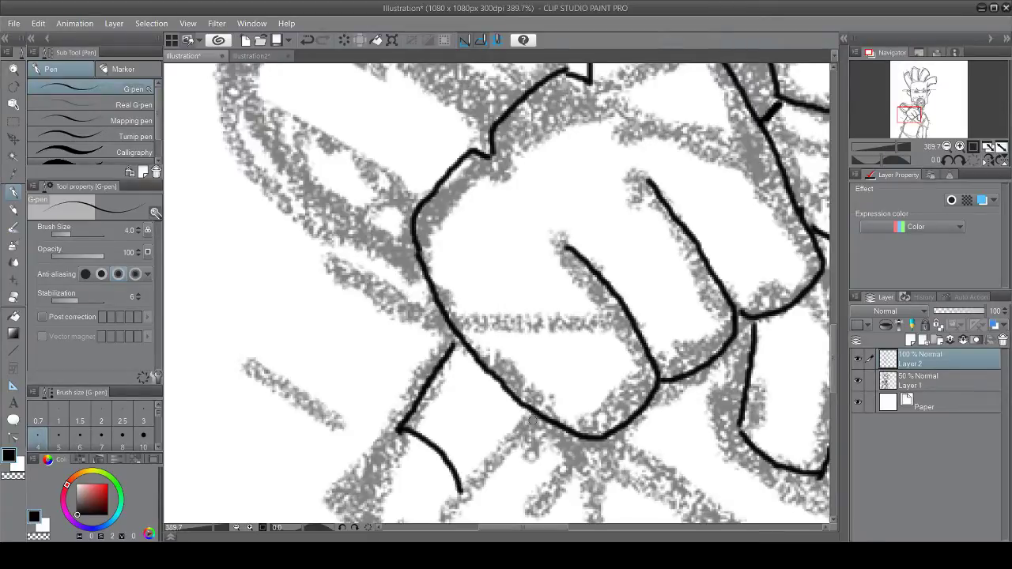
pyautogui.moveTo(536, 418); pyautogui.dragTo(463, 493)
pyautogui.scroll(-3, 464, 494)
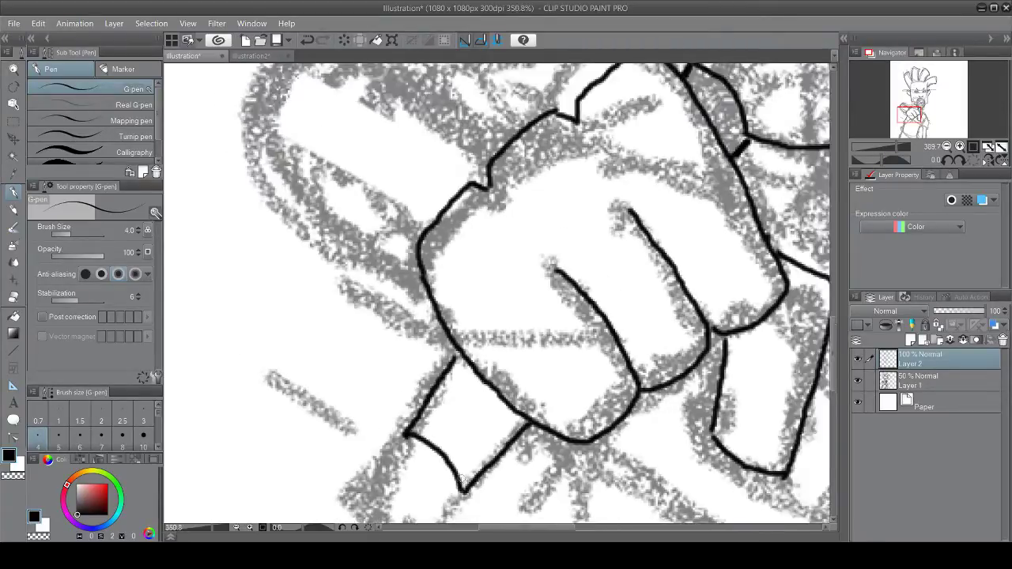
# Step: Ink a second curve across the open end of the short handle below the fist, closing it into a narrow ellipse
pyautogui.scroll(1, 419, 461)
pyautogui.moveTo(419, 461); pyautogui.dragTo(463, 500)
pyautogui.hotkey('ctrl', 'z')
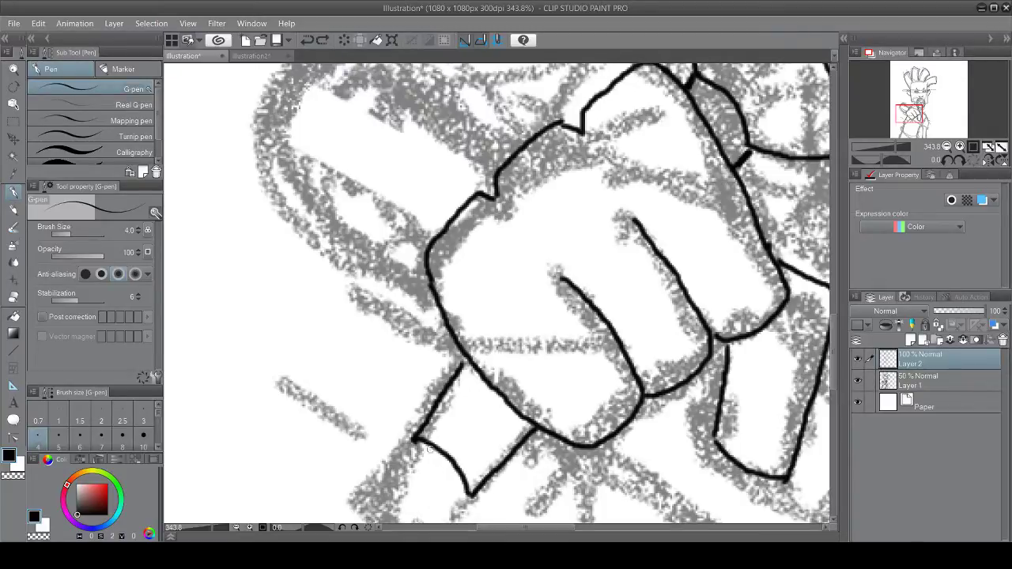
pyautogui.moveTo(414, 439); pyautogui.dragTo(463, 497)
pyautogui.hotkey('ctrl', 'z')
pyautogui.moveTo(413, 440); pyautogui.dragTo(452, 492)
pyautogui.hotkey('ctrl', 'z')
pyautogui.moveTo(414, 442)
pyautogui.mouseDown()
pyautogui.moveTo(448, 490)
pyautogui.moveTo(470, 497)
pyautogui.mouseUp()
pyautogui.scroll(-5, 437, 473)
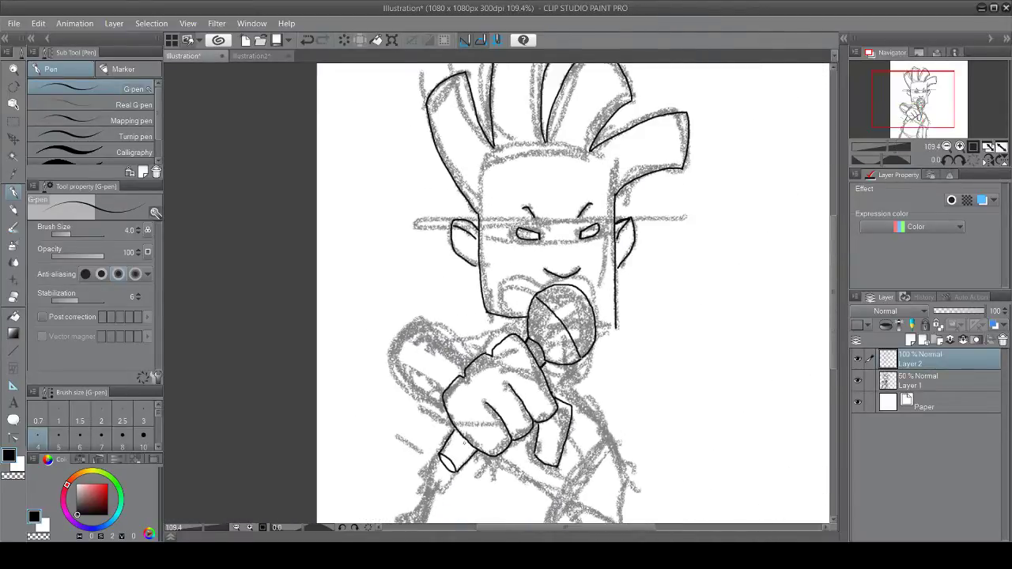
# Step: Widen the collar between the microphone head and the fist with a new outer curve and a short lower side line
pyautogui.scroll(3, 542, 368)
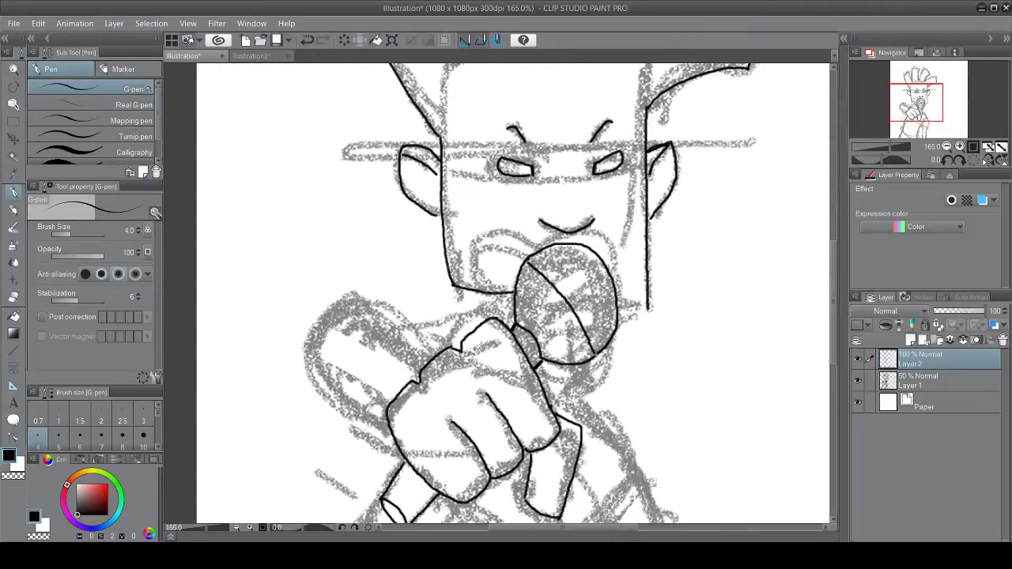
pyautogui.scroll(4, 542, 368)
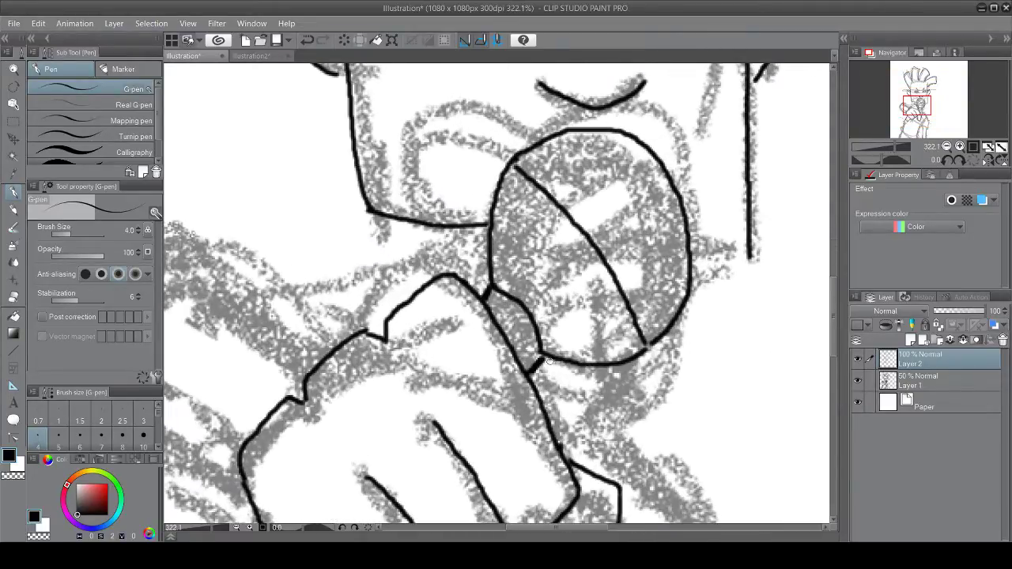
pyautogui.moveTo(548, 357); pyautogui.dragTo(537, 379)
pyautogui.moveTo(492, 286)
pyautogui.mouseDown()
pyautogui.moveTo(529, 310)
pyautogui.moveTo(549, 354)
pyautogui.mouseUp()
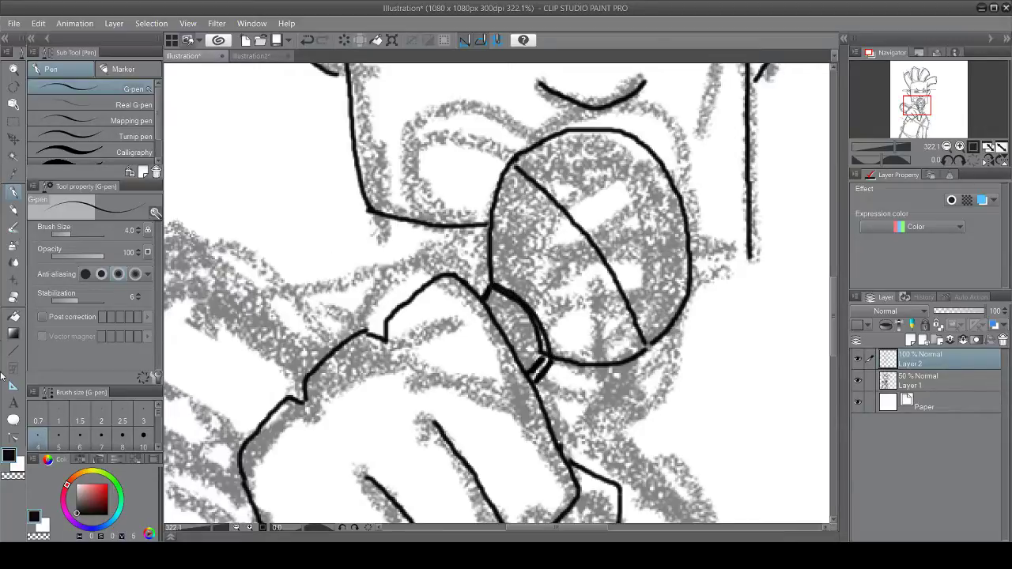
# Step: Erase the old inner lines of the collar with the Hard eraser at size 12
pyautogui.click(15, 298)
pyautogui.press('[')
pyautogui.press('[')
pyautogui.press('[')
pyautogui.press('[')
pyautogui.press('[')
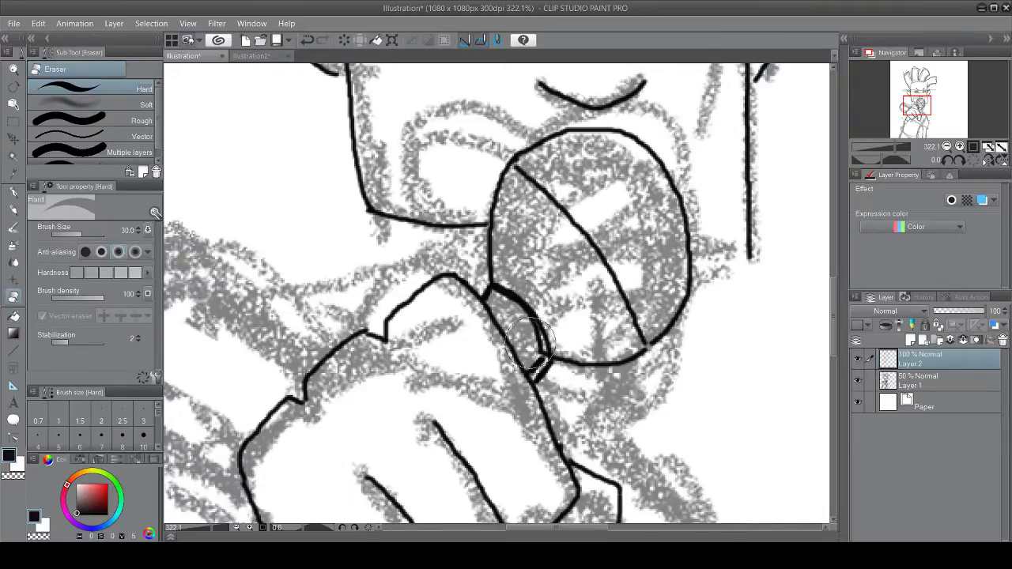
pyautogui.moveTo(528, 348)
pyautogui.mouseDown()
pyautogui.moveTo(534, 366)
pyautogui.moveTo(502, 308)
pyautogui.moveTo(528, 329)
pyautogui.moveTo(537, 356)
pyautogui.moveTo(498, 305)
pyautogui.mouseUp()
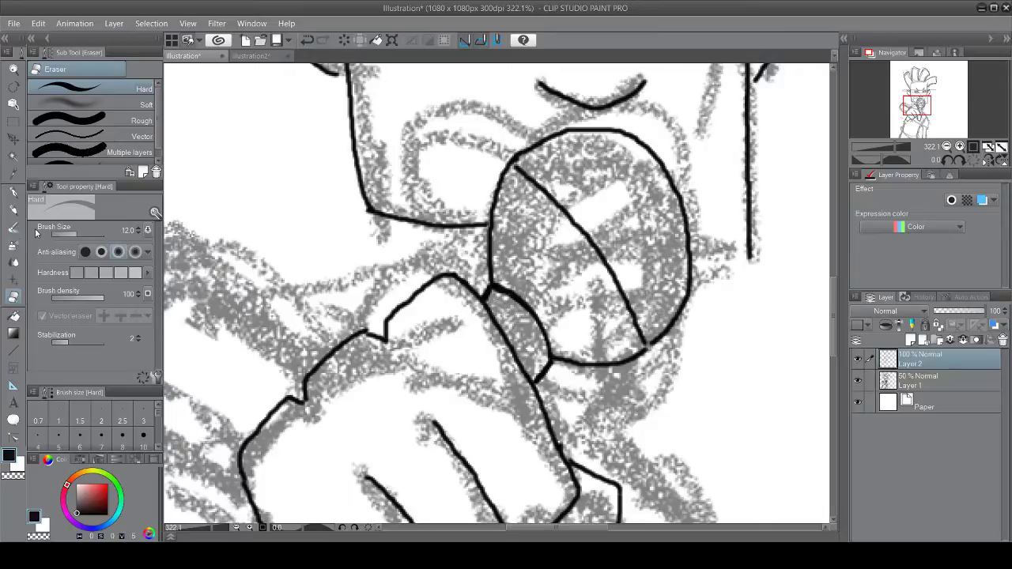
# Step: Ink the rounded outline of the forearm behind the fist with the G-pen, running both long sides down to the knuckles
pyautogui.click(13, 207)
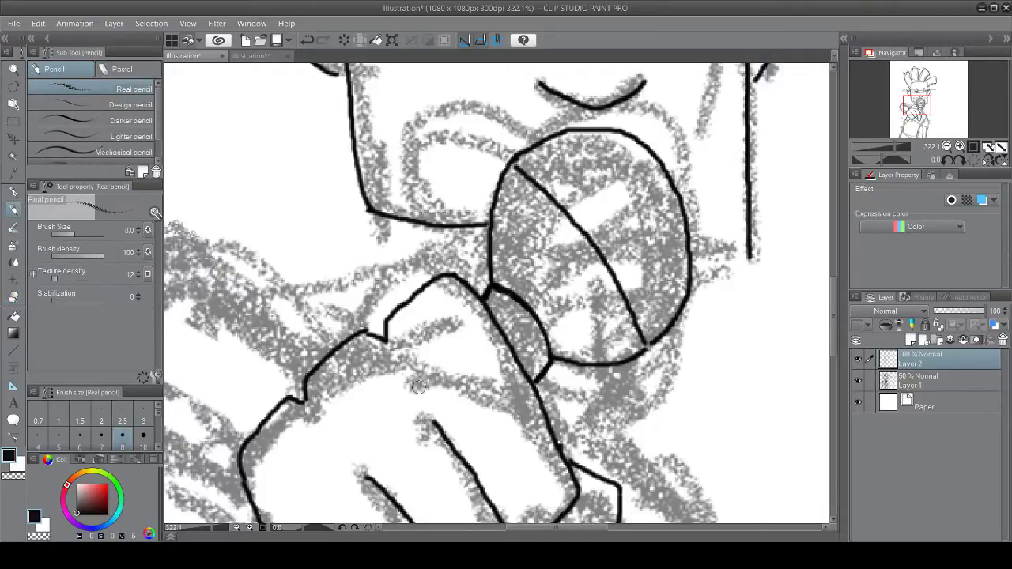
pyautogui.scroll(-8, 425, 375)
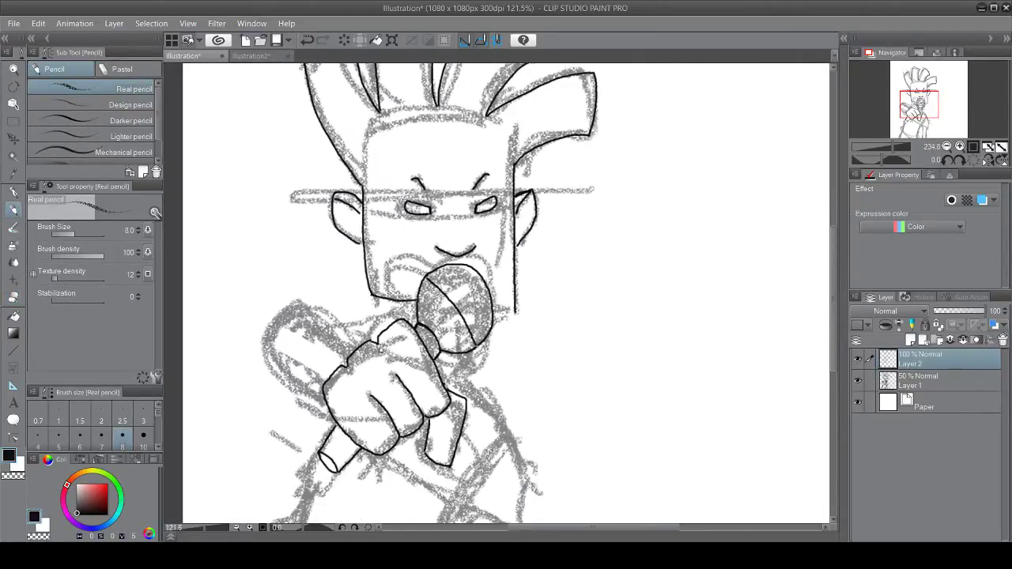
pyautogui.scroll(5, 329, 373)
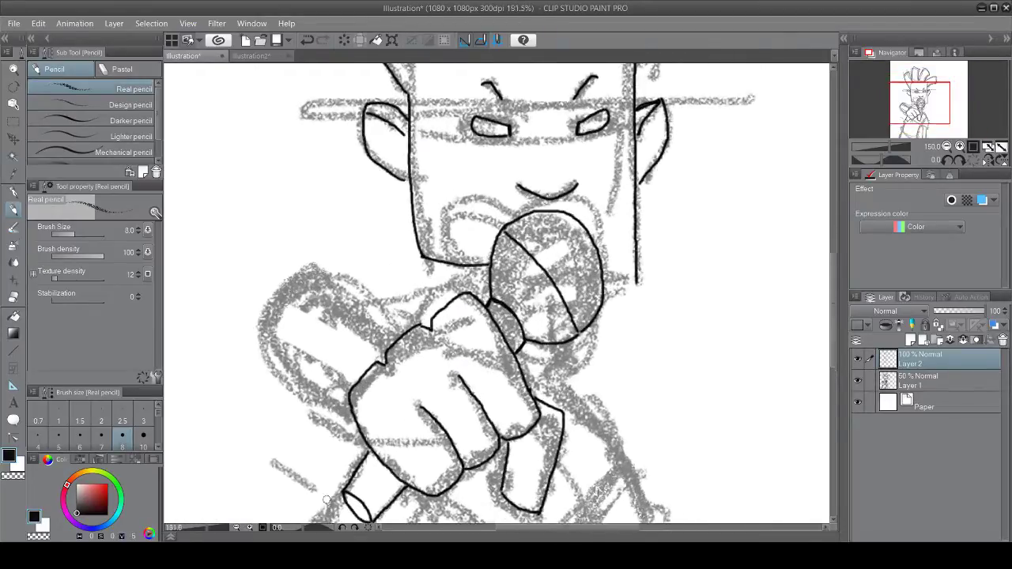
pyautogui.click(356, 528)
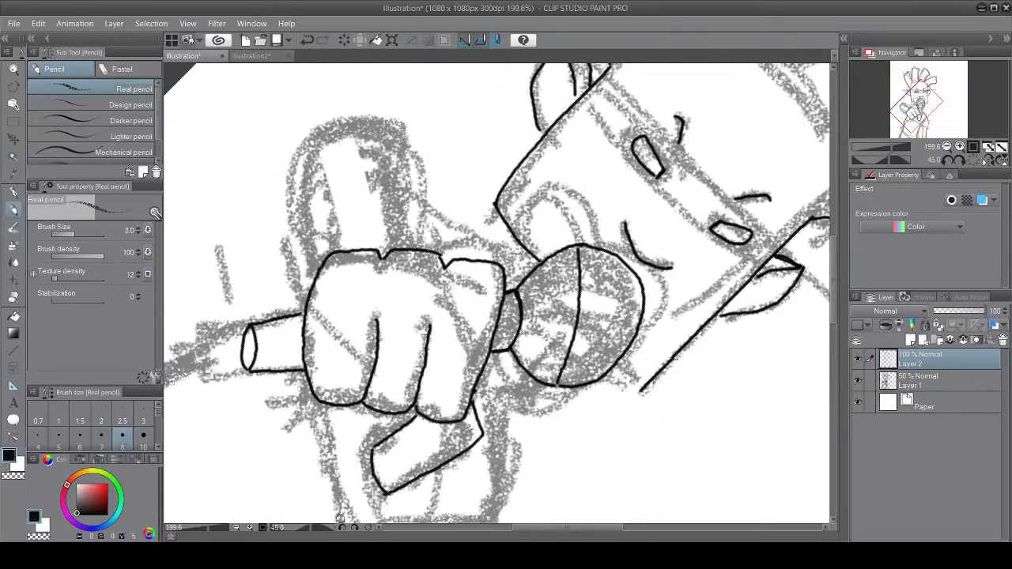
pyautogui.scroll(3, 830, 274)
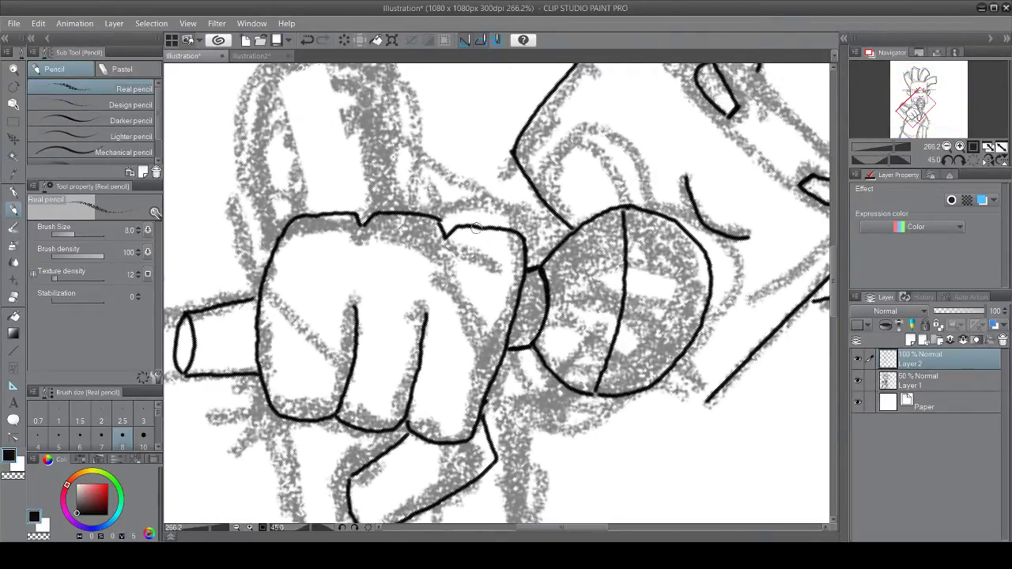
pyautogui.scroll(2, 831, 265)
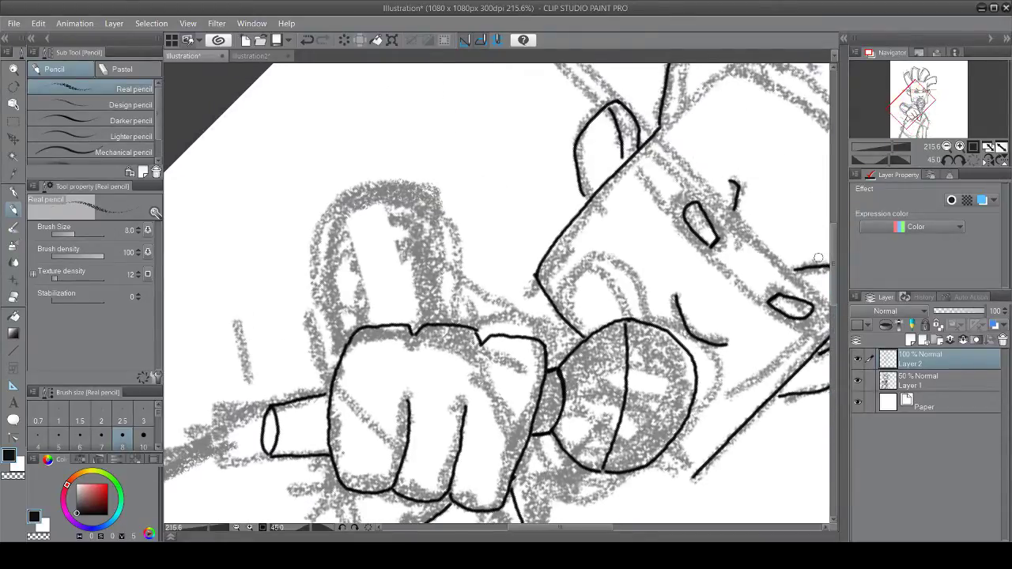
pyautogui.scroll(1, 405, 240)
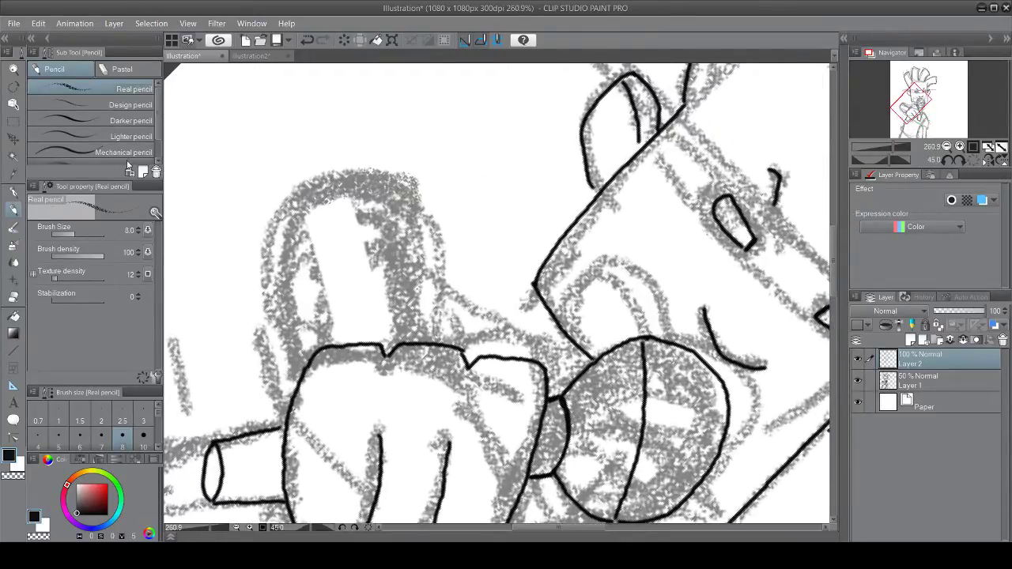
pyautogui.click(13, 192)
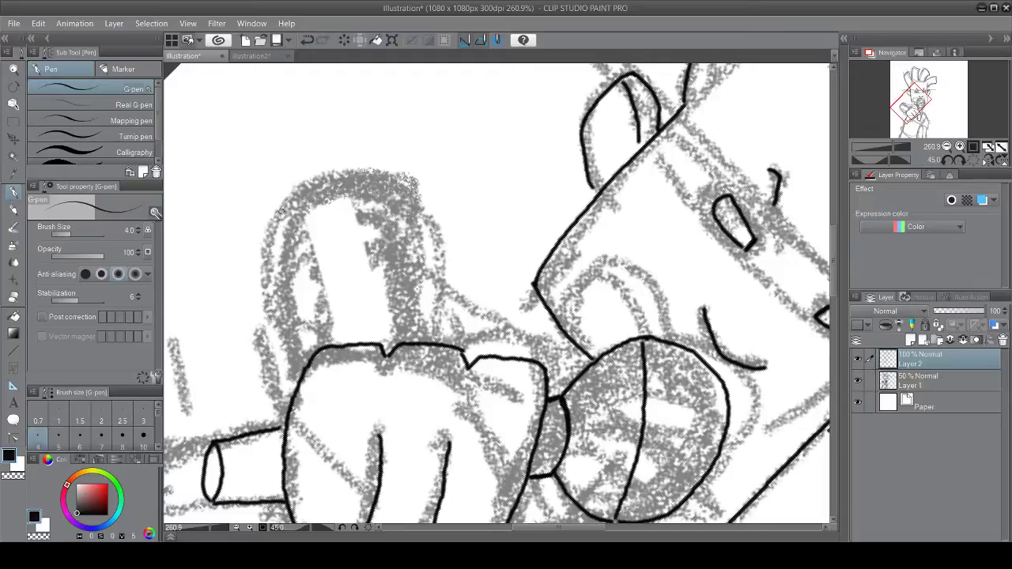
pyautogui.moveTo(279, 212)
pyautogui.mouseDown()
pyautogui.moveTo(341, 178)
pyautogui.moveTo(395, 184)
pyautogui.moveTo(448, 343)
pyautogui.mouseUp()
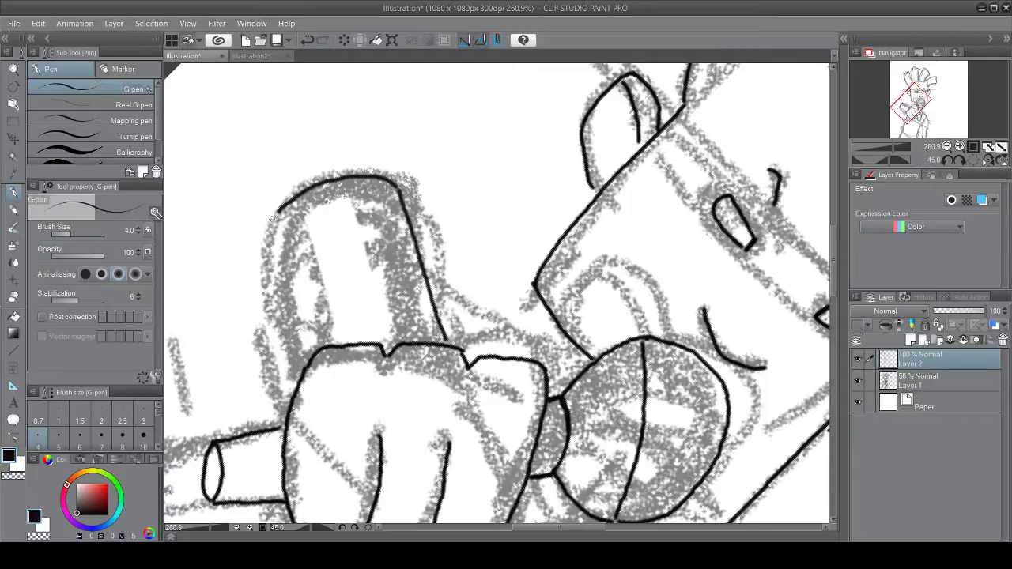
pyautogui.moveTo(276, 212)
pyautogui.mouseDown()
pyautogui.moveTo(282, 267)
pyautogui.moveTo(311, 347)
pyautogui.mouseUp()
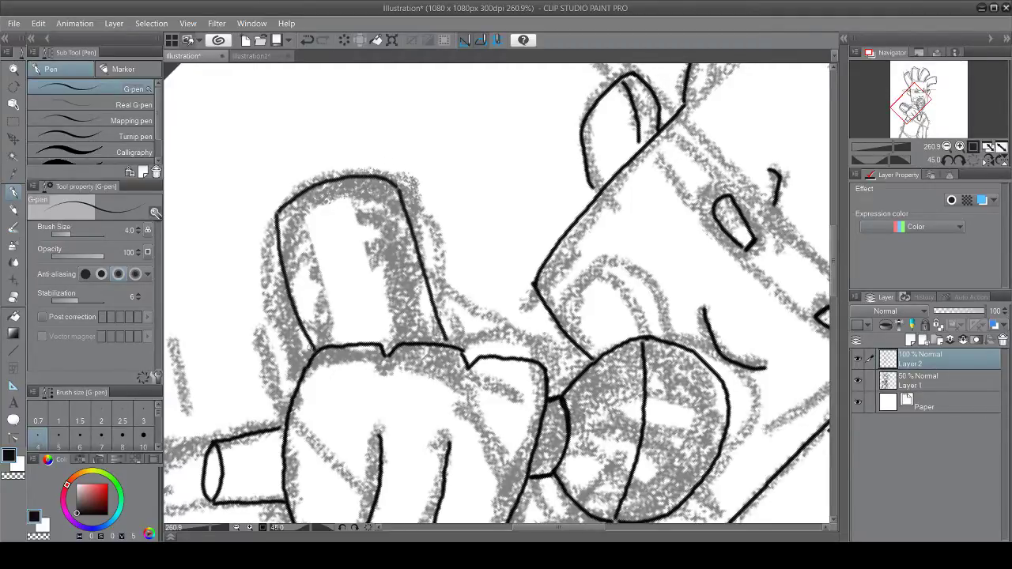
# Step: Ink the open mouth beside the microphone head: its rounded corner, wavy upper lip and the teeth line inside
pyautogui.click(263, 528)
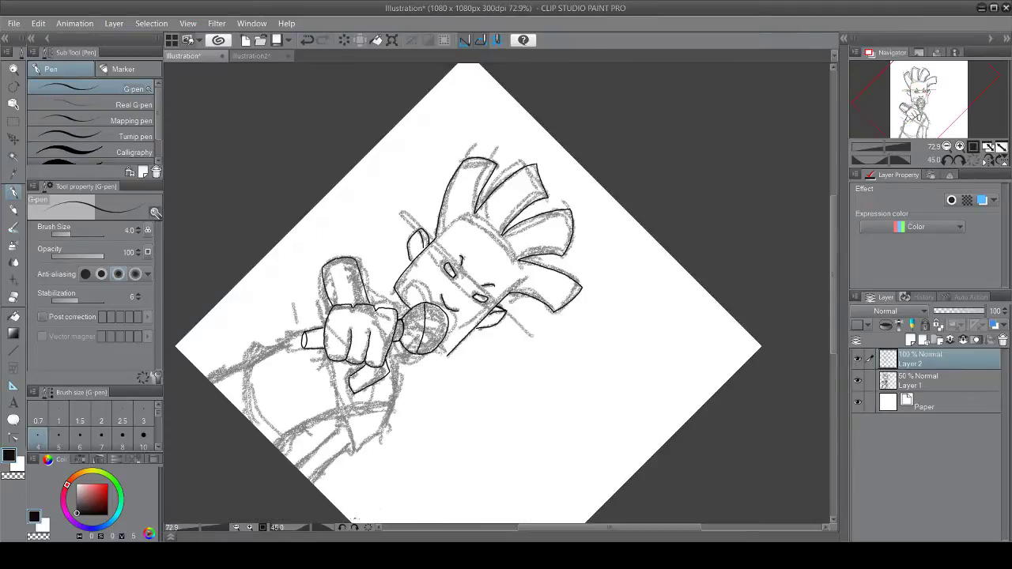
pyautogui.click(354, 528)
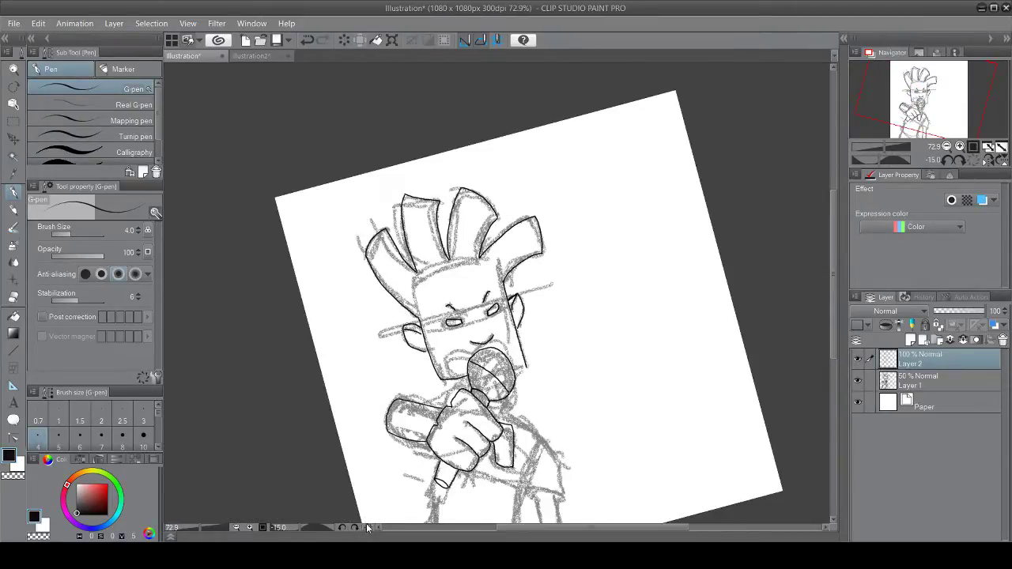
pyautogui.click(354, 527)
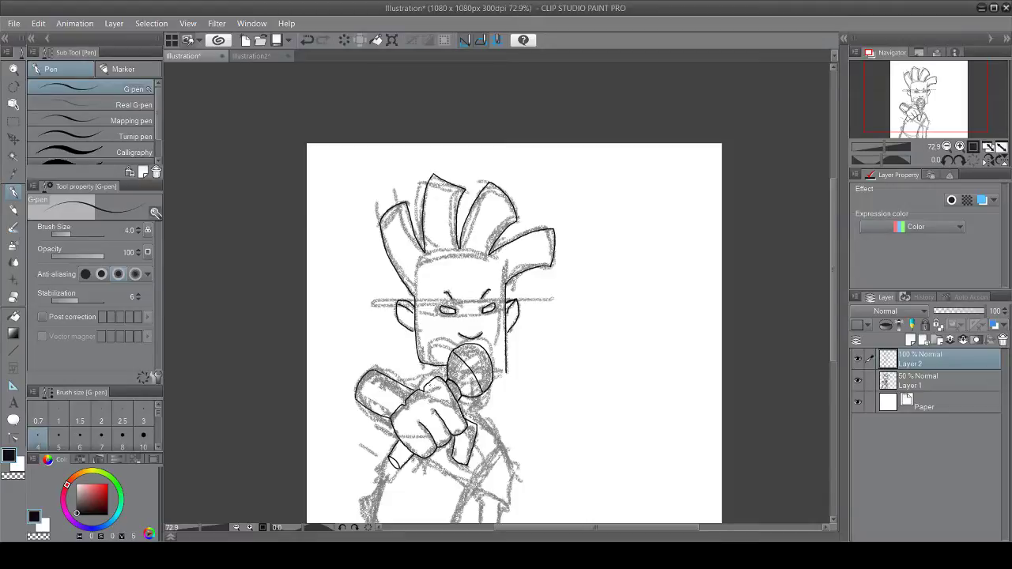
pyautogui.scroll(4, 451, 333)
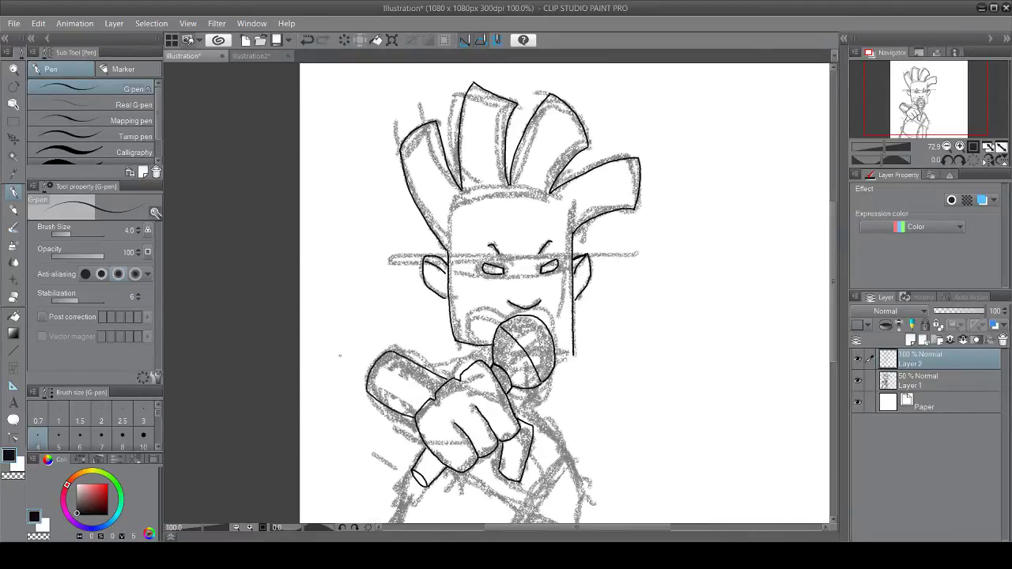
pyautogui.scroll(5, 547, 310)
pyautogui.moveTo(556, 261)
pyautogui.mouseDown()
pyautogui.moveTo(499, 281)
pyautogui.moveTo(497, 333)
pyautogui.moveTo(519, 370)
pyautogui.moveTo(579, 383)
pyautogui.mouseUp()
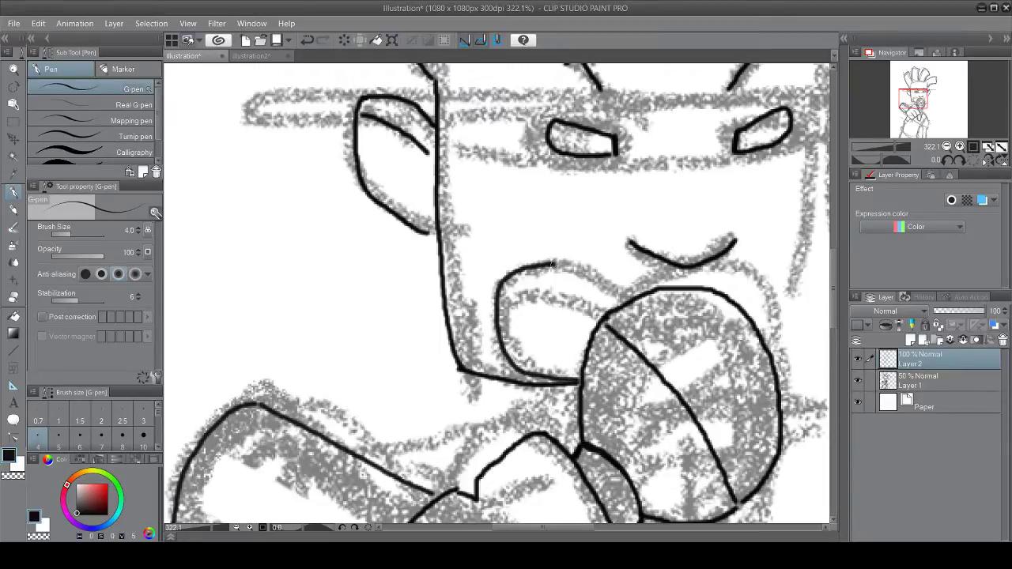
pyautogui.moveTo(553, 262); pyautogui.dragTo(634, 299)
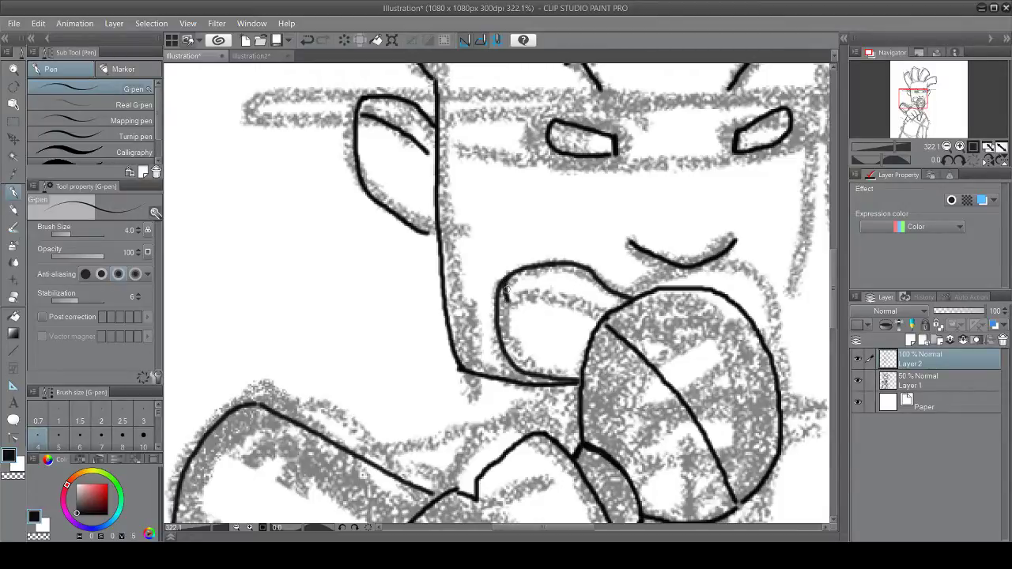
pyautogui.moveTo(506, 285)
pyautogui.mouseDown()
pyautogui.moveTo(510, 310)
pyautogui.moveTo(604, 306)
pyautogui.mouseUp()
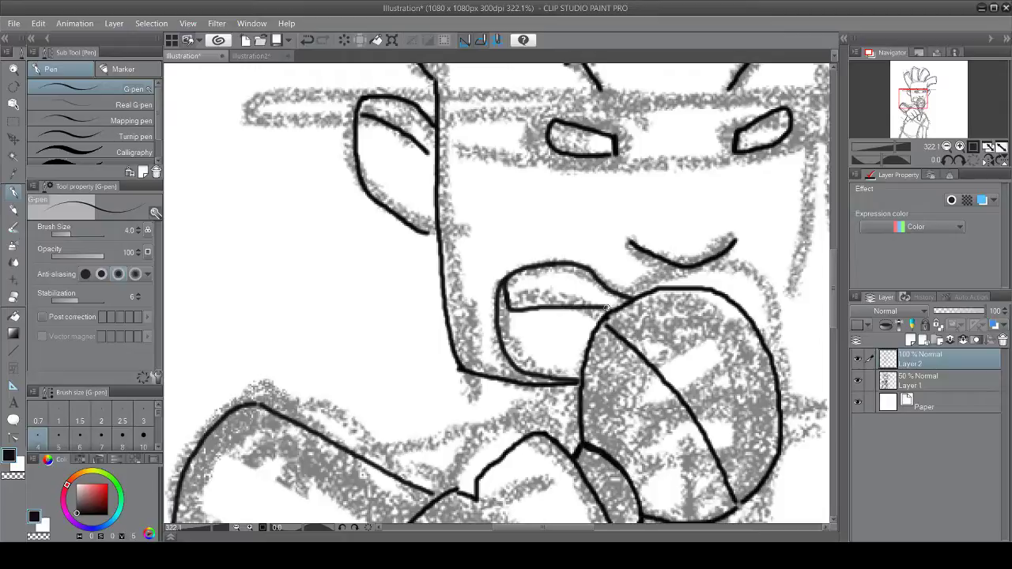
# Step: Ink the short chin line joining the microphone head's right edge to the right side of the face
pyautogui.scroll(-8, 603, 306)
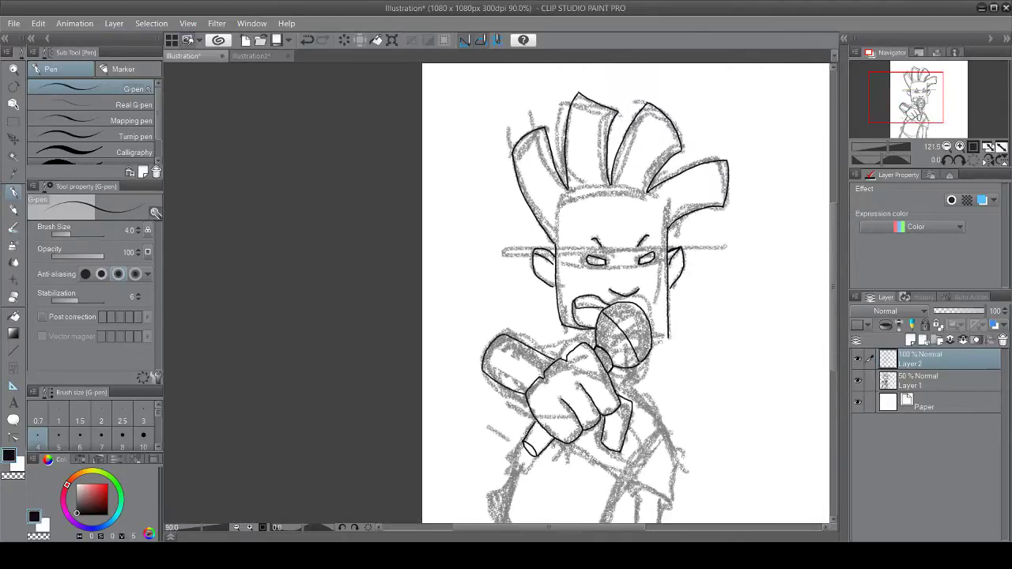
pyautogui.scroll(-2, 602, 306)
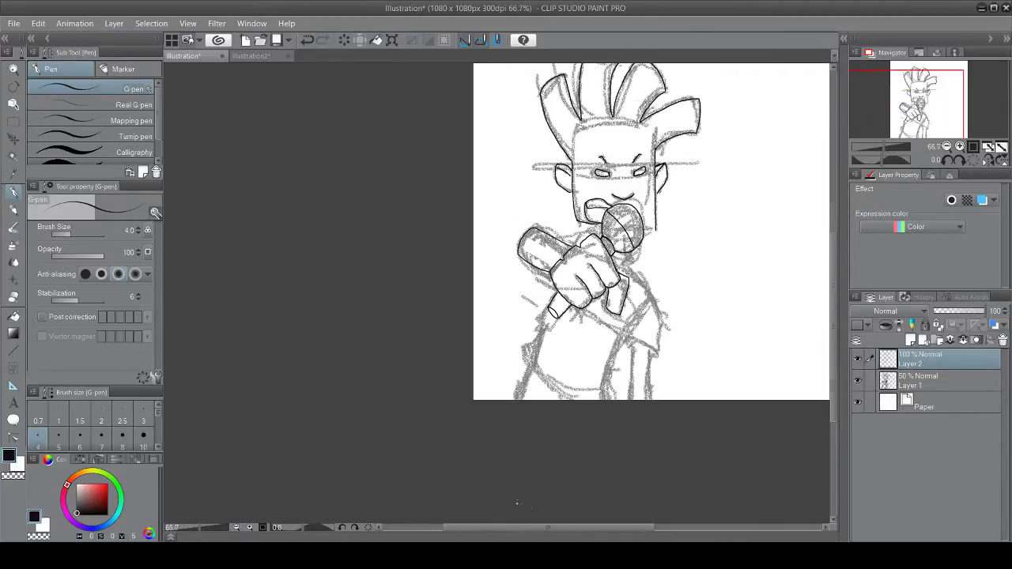
pyautogui.moveTo(542, 528); pyautogui.dragTo(583, 528)
pyautogui.scroll(3, 561, 472)
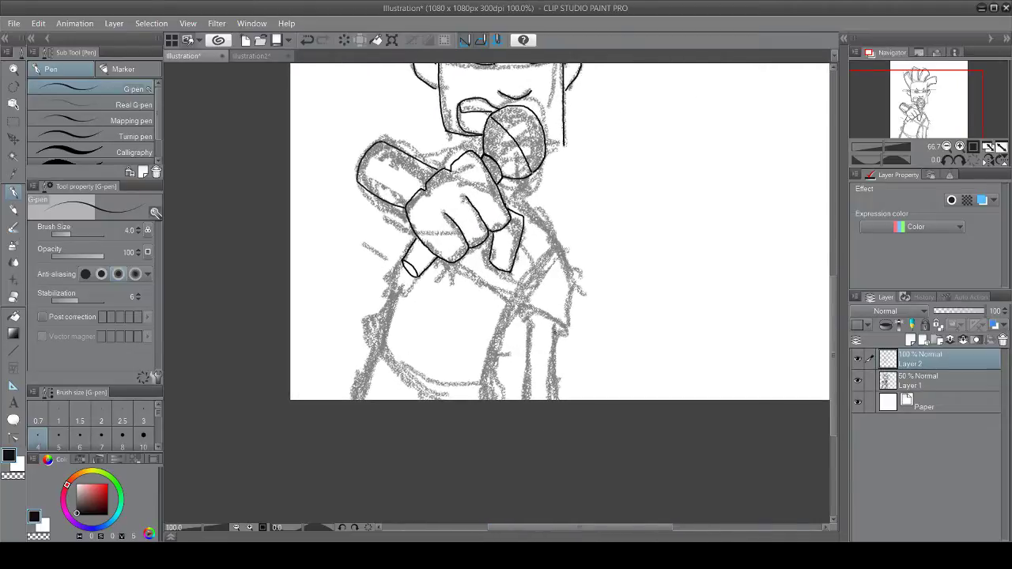
pyautogui.scroll(-1, 504, 167)
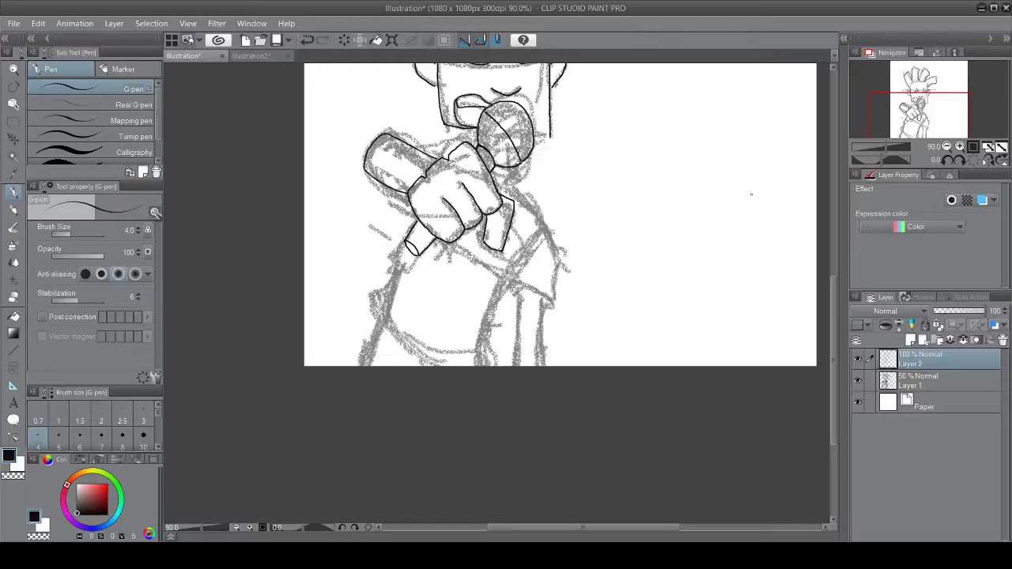
pyautogui.moveTo(832, 302); pyautogui.dragTo(837, 261)
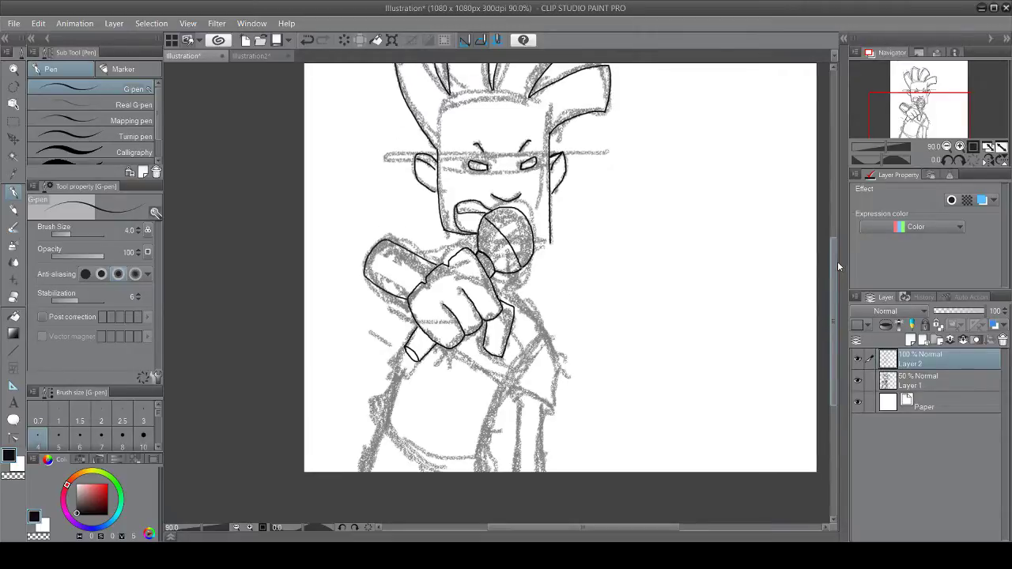
pyautogui.scroll(1, 714, 256)
pyautogui.scroll(1, 713, 256)
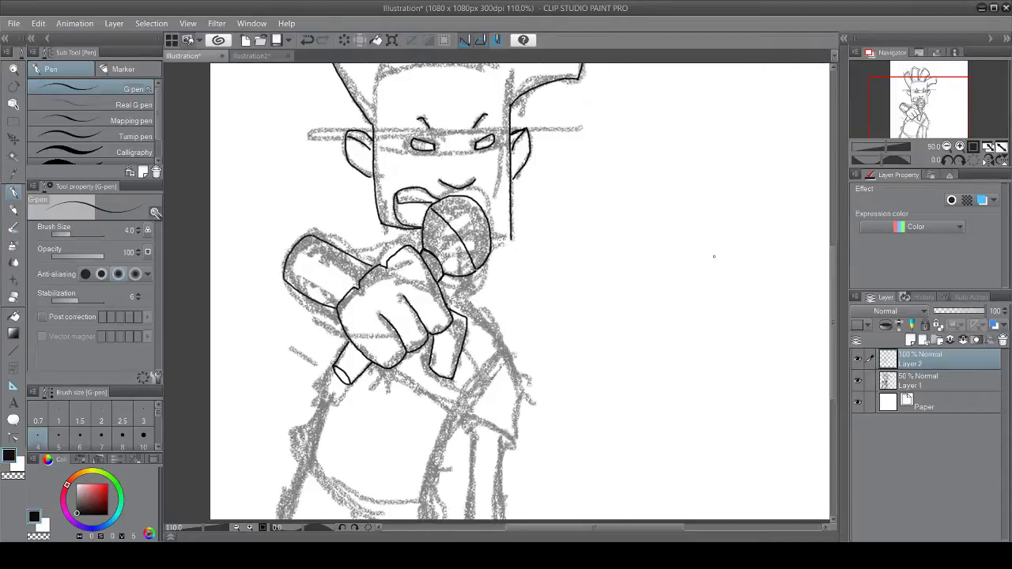
pyautogui.scroll(2, 522, 230)
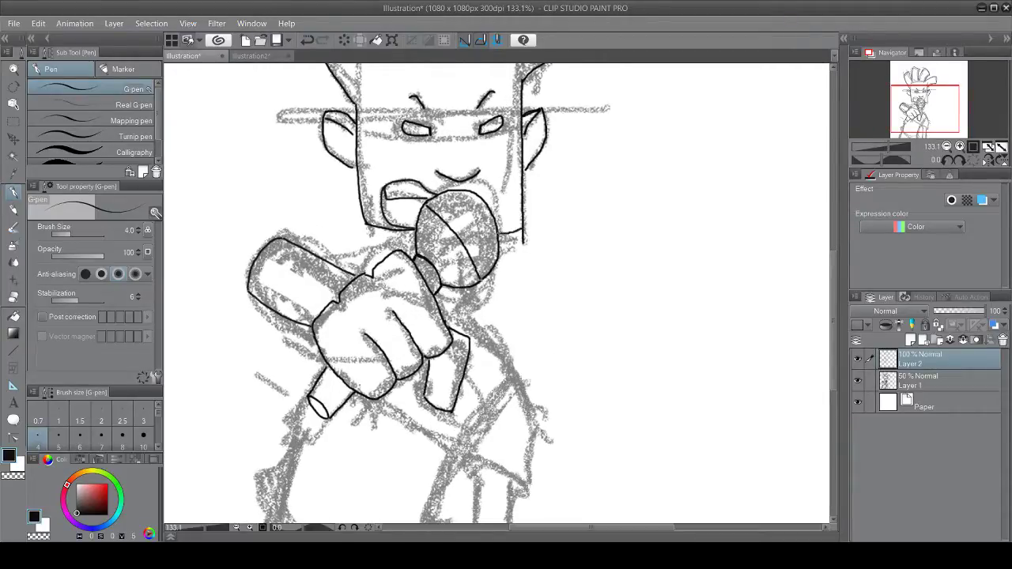
pyautogui.scroll(6, 494, 230)
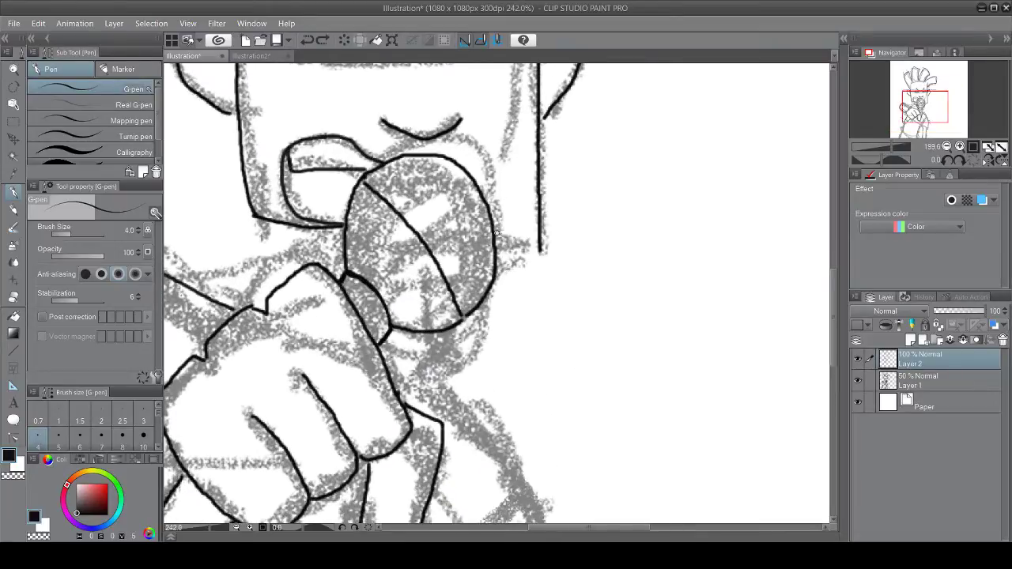
pyautogui.moveTo(494, 231); pyautogui.dragTo(542, 229)
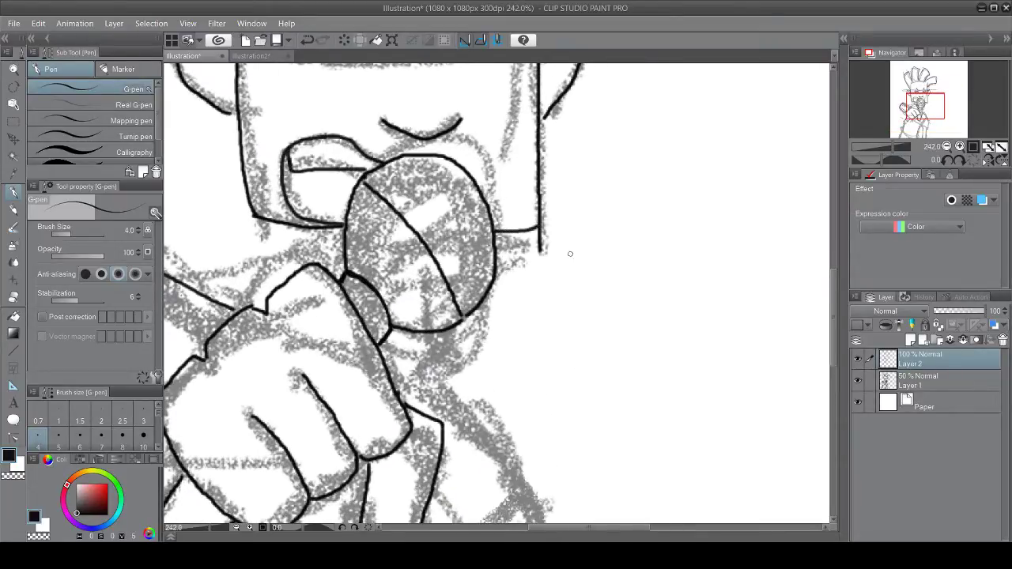
pyautogui.scroll(-3, 570, 253)
pyautogui.scroll(1, 561, 200)
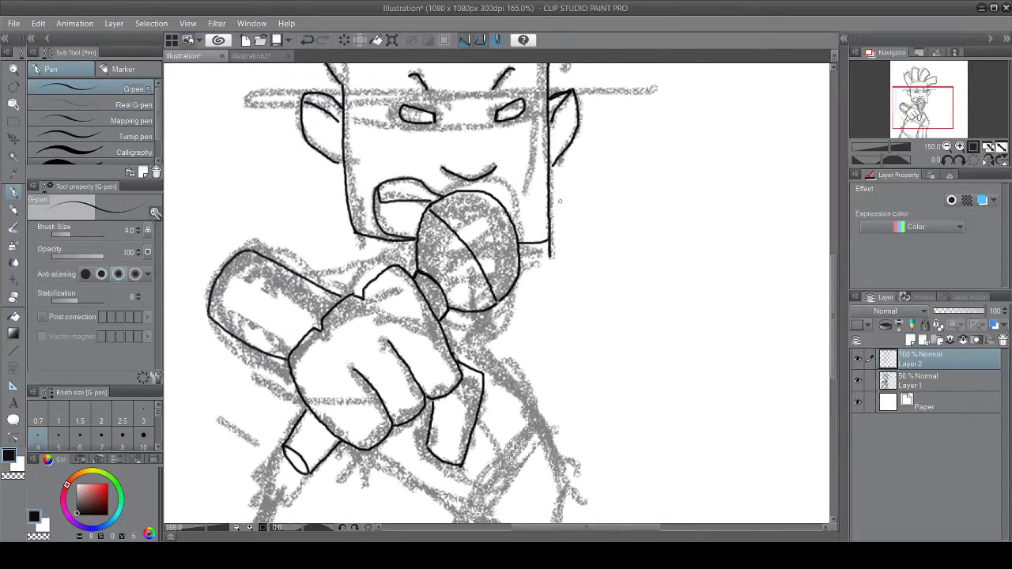
pyautogui.hotkey('ctrl', 'z')
pyautogui.moveTo(549, 229); pyautogui.dragTo(520, 241)
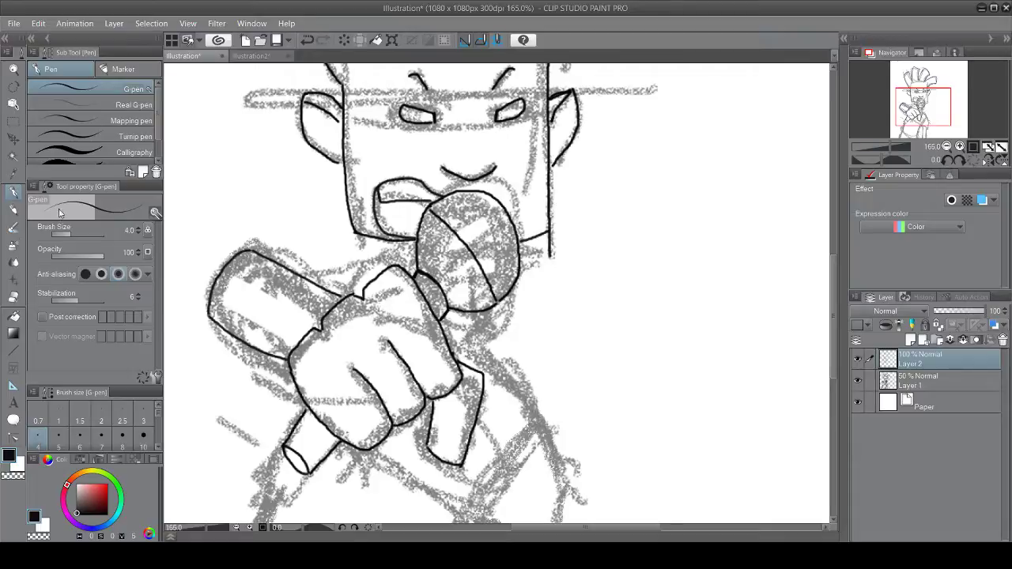
# Step: Erase the stray line end below the jaw's right corner with the Hard eraser at size 12, returning to the G-pen
pyautogui.click(13, 296)
pyautogui.moveTo(551, 250); pyautogui.dragTo(551, 239)
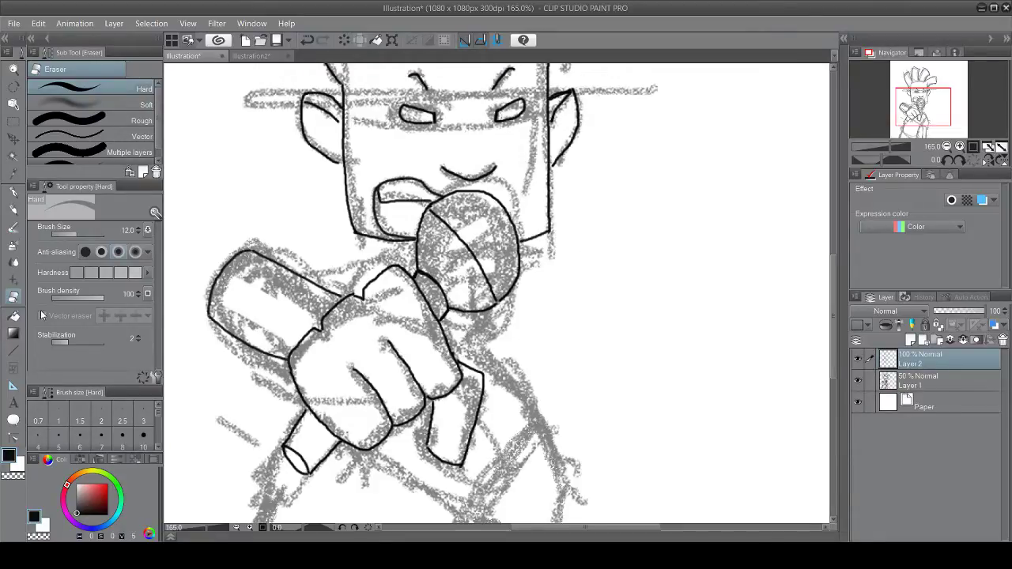
pyautogui.click(14, 192)
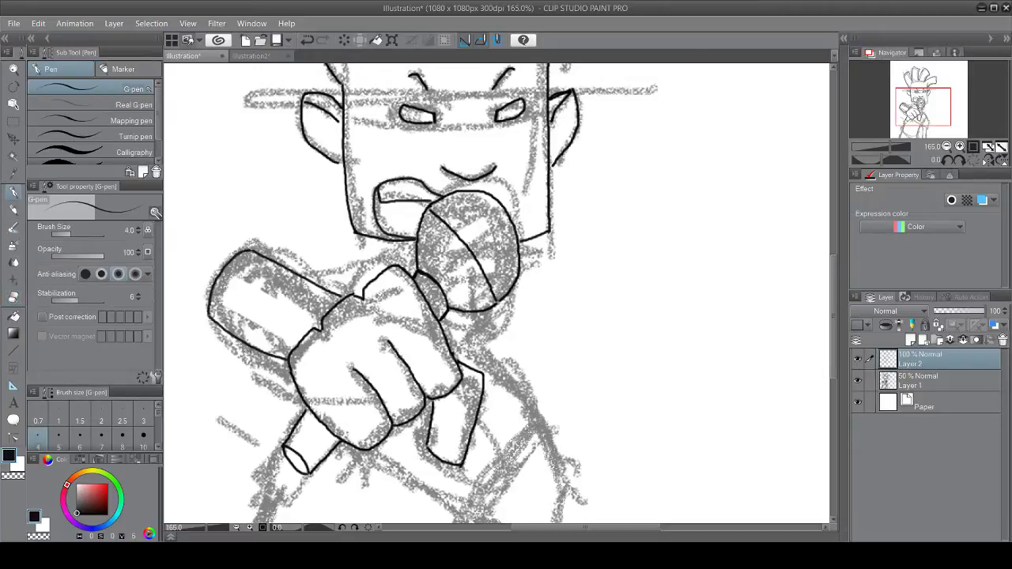
pyautogui.scroll(-2, 547, 457)
pyautogui.scroll(-1, 547, 457)
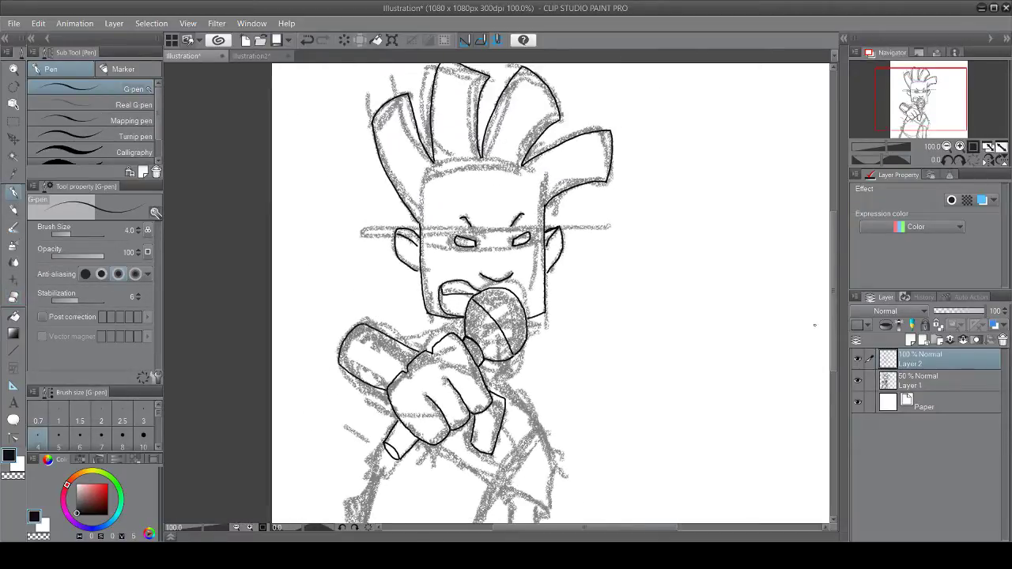
pyautogui.moveTo(833, 314); pyautogui.dragTo(833, 348)
pyautogui.scroll(1, 827, 346)
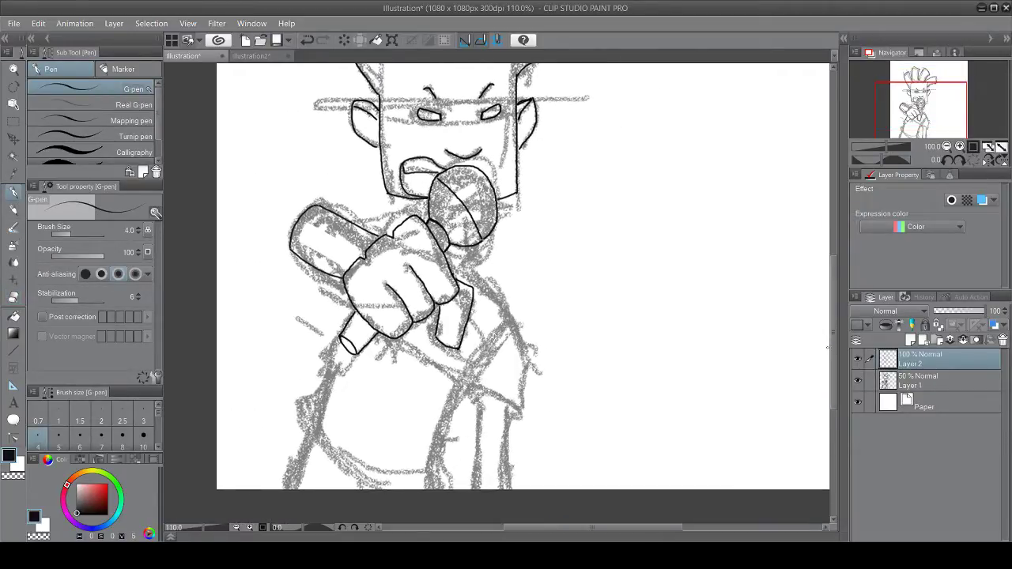
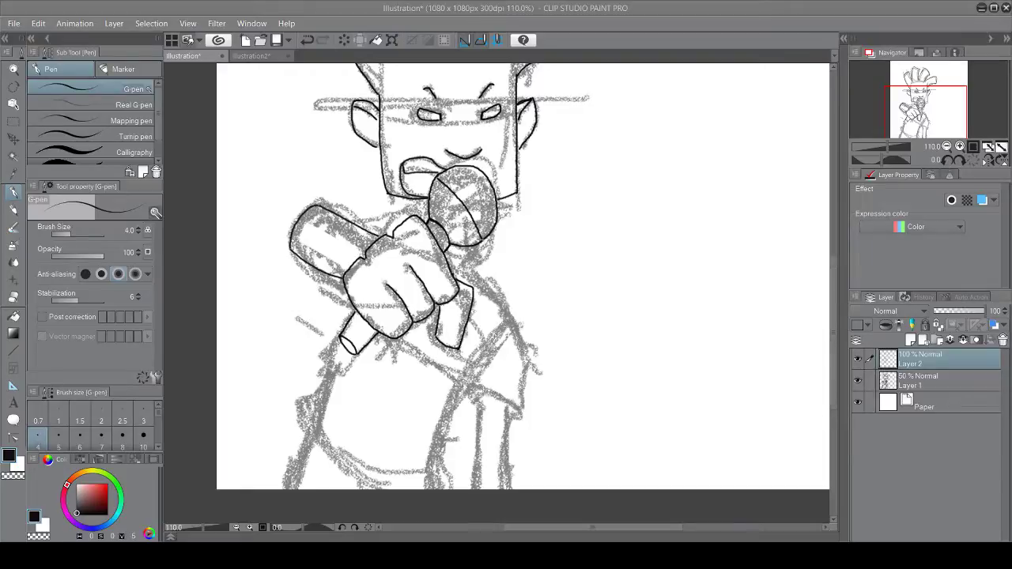
pyautogui.scroll(-3, 371, 249)
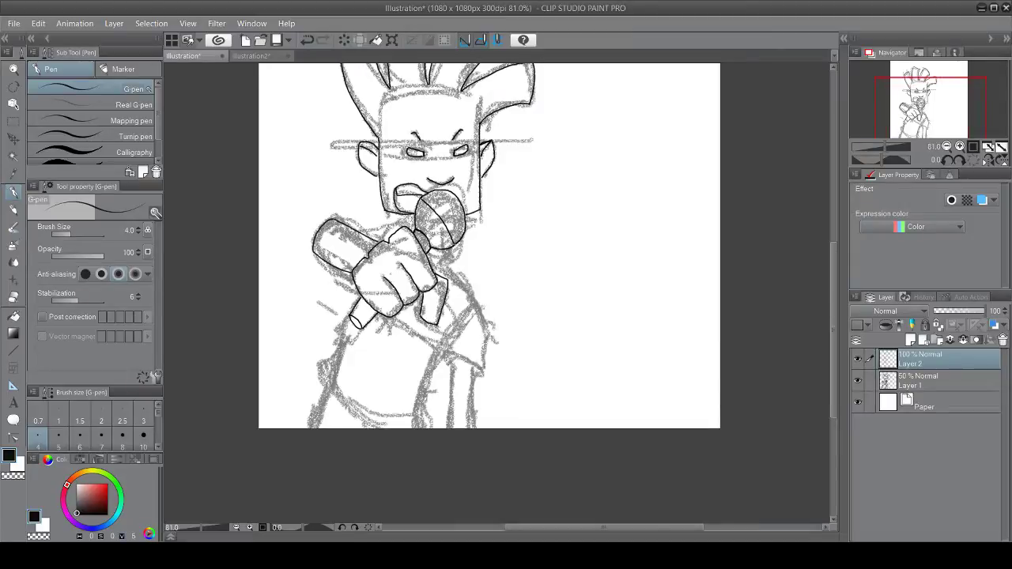
pyautogui.scroll(2, 351, 327)
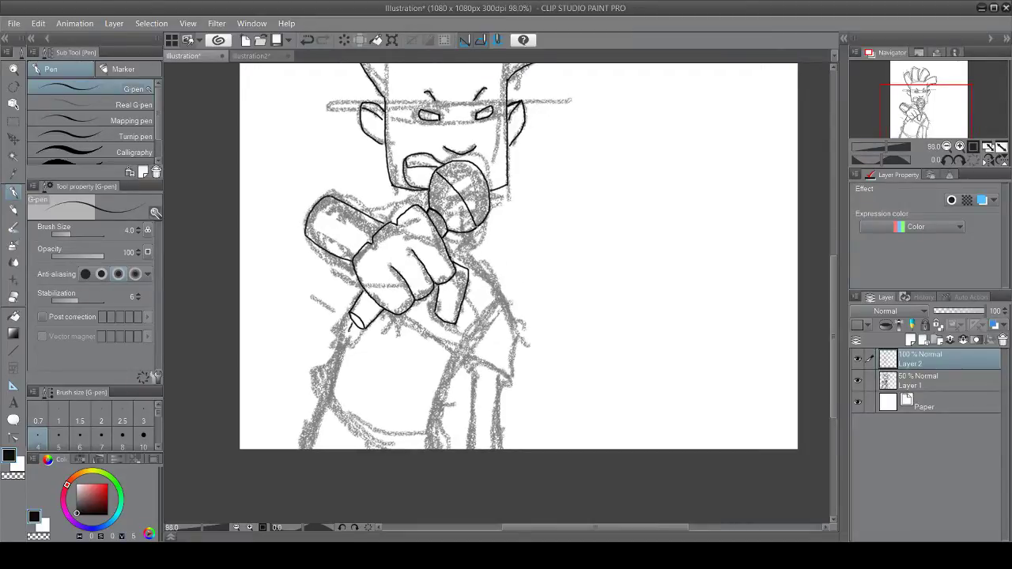
pyautogui.moveTo(348, 330); pyautogui.dragTo(329, 380)
pyautogui.hotkey('ctrl', 'z')
pyautogui.scroll(4, 352, 325)
pyautogui.moveTo(366, 307)
pyautogui.mouseDown()
pyautogui.moveTo(342, 342)
pyautogui.moveTo(299, 369)
pyautogui.mouseUp()
pyautogui.hotkey('ctrl', 'z')
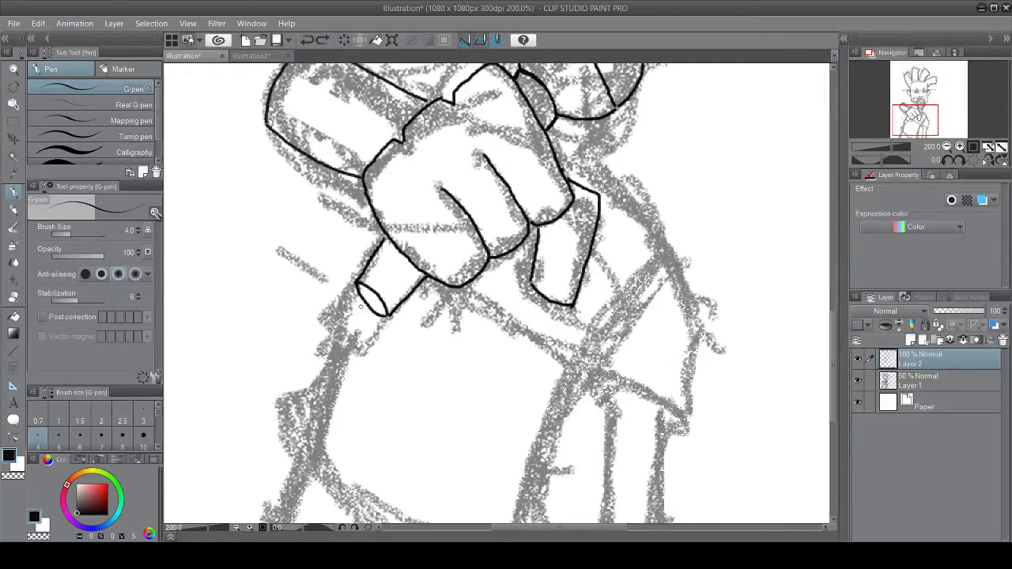
pyautogui.moveTo(361, 306); pyautogui.dragTo(285, 396)
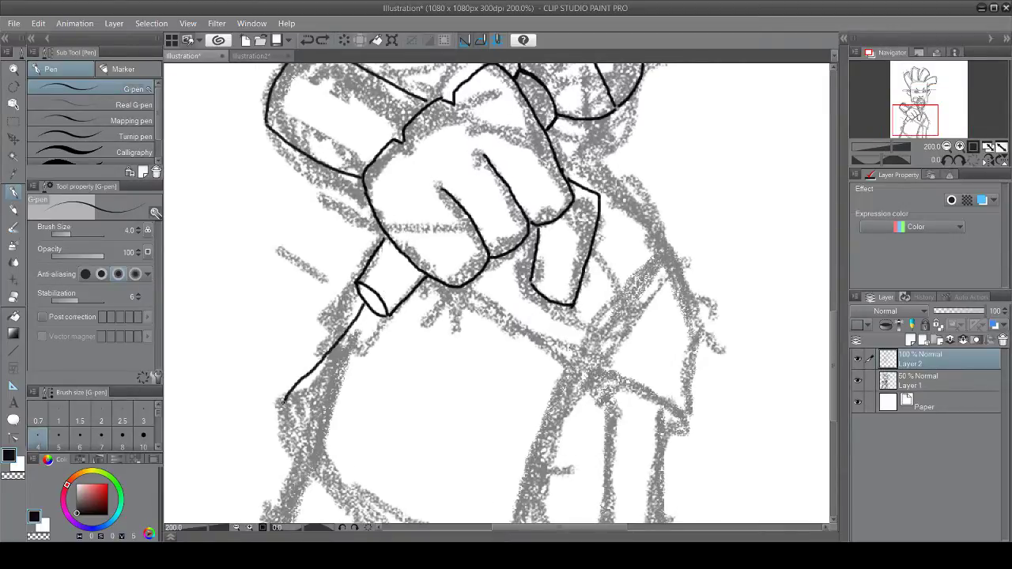
pyautogui.hotkey('ctrl', 'z')
# Step: Rotate the canvas and ink the shirt's outline from the microphone handle's end around the curved hem and up to the armpit
pyautogui.click(342, 528)
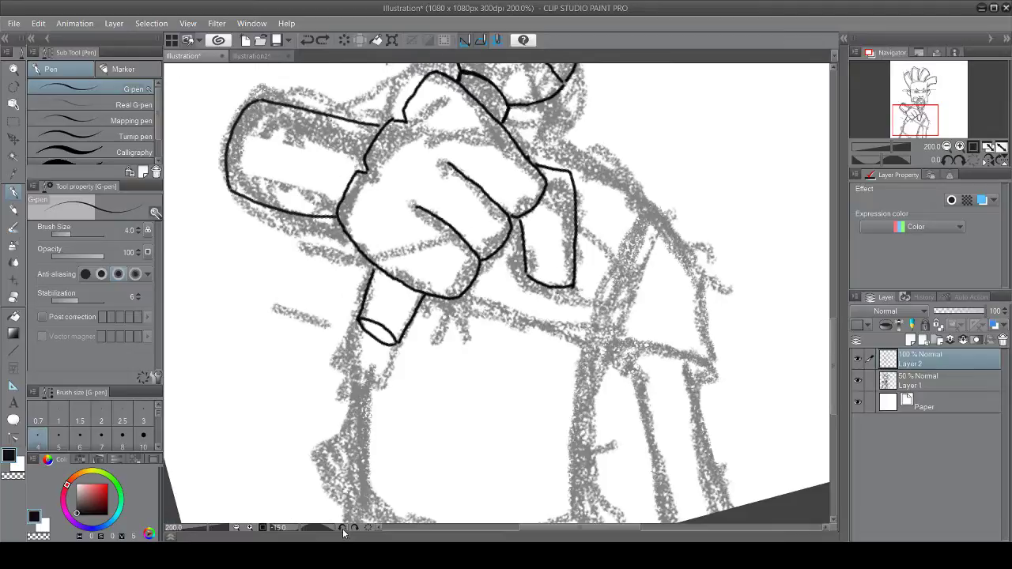
pyautogui.click(342, 528)
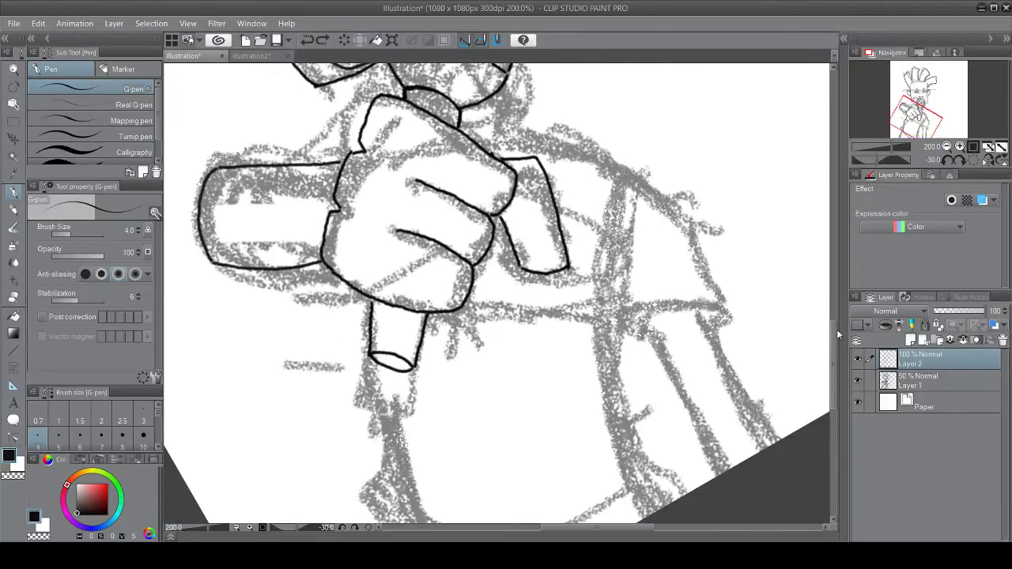
pyautogui.scroll(-5, 833, 351)
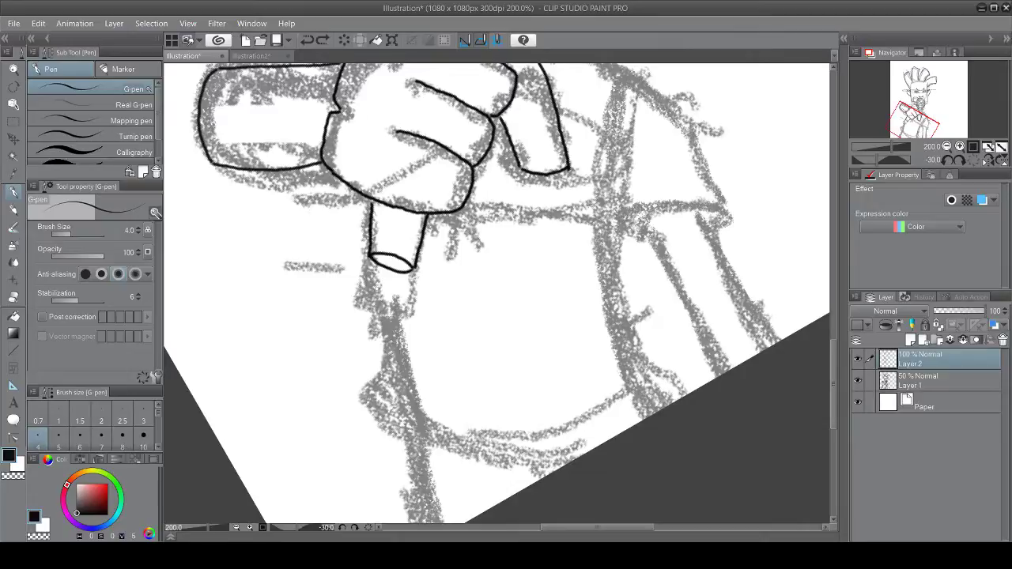
pyautogui.moveTo(394, 274)
pyautogui.mouseDown()
pyautogui.moveTo(364, 401)
pyautogui.moveTo(451, 445)
pyautogui.moveTo(611, 419)
pyautogui.moveTo(661, 375)
pyautogui.mouseUp()
pyautogui.moveTo(611, 209)
pyautogui.mouseDown()
pyautogui.moveTo(621, 316)
pyautogui.moveTo(659, 376)
pyautogui.mouseUp()
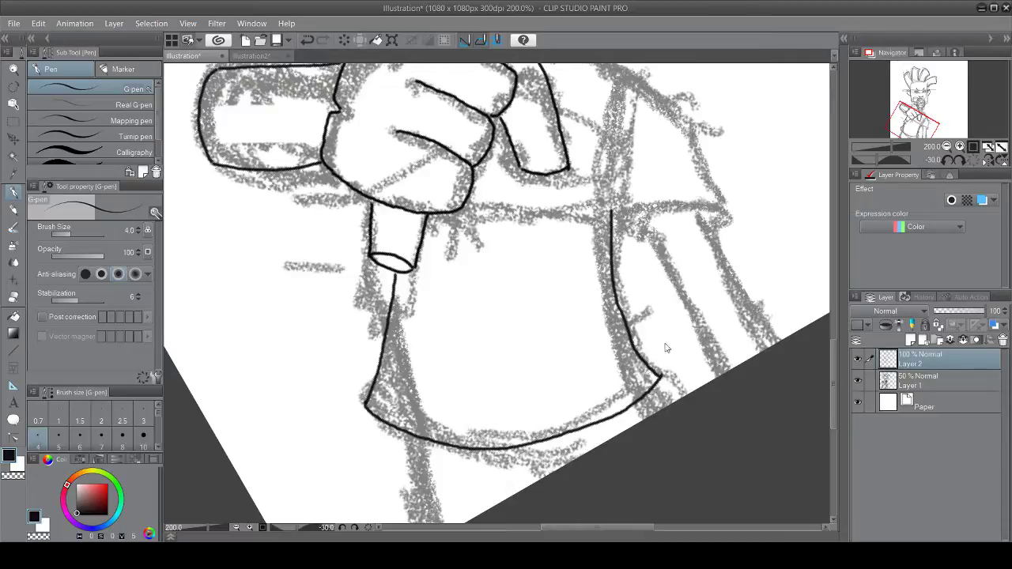
pyautogui.hotkey('ctrl', 'z')
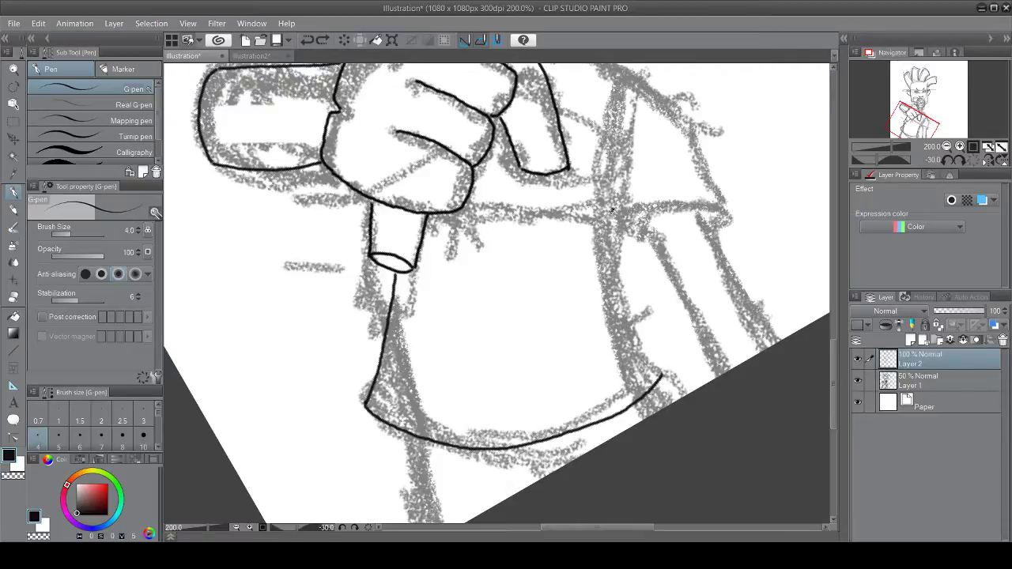
pyautogui.moveTo(613, 211)
pyautogui.mouseDown()
pyautogui.moveTo(620, 303)
pyautogui.moveTo(661, 376)
pyautogui.mouseUp()
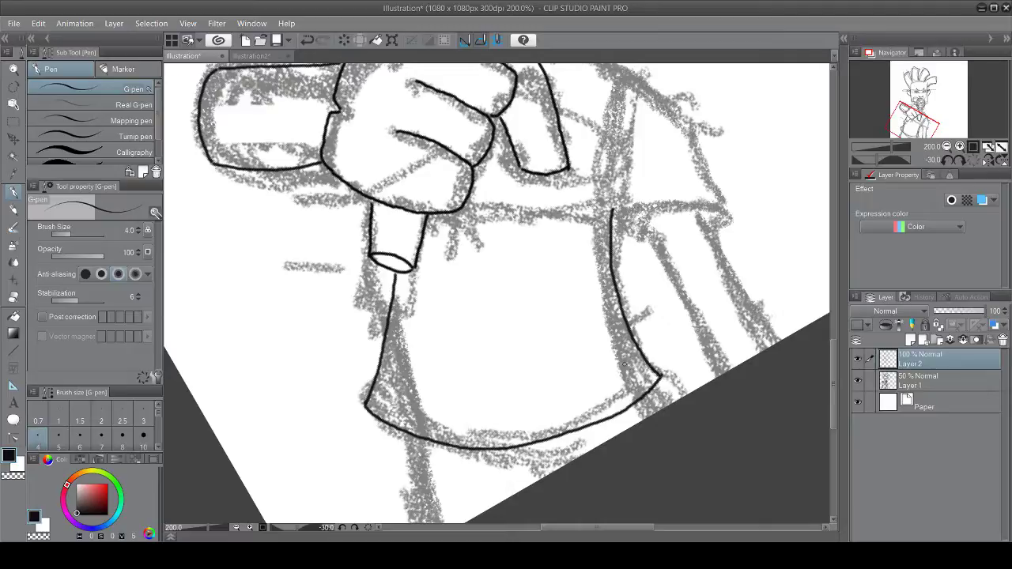
# Step: Ink the two leg lines running from below the shirt hem to the canvas edge
pyautogui.scroll(-3, 809, 365)
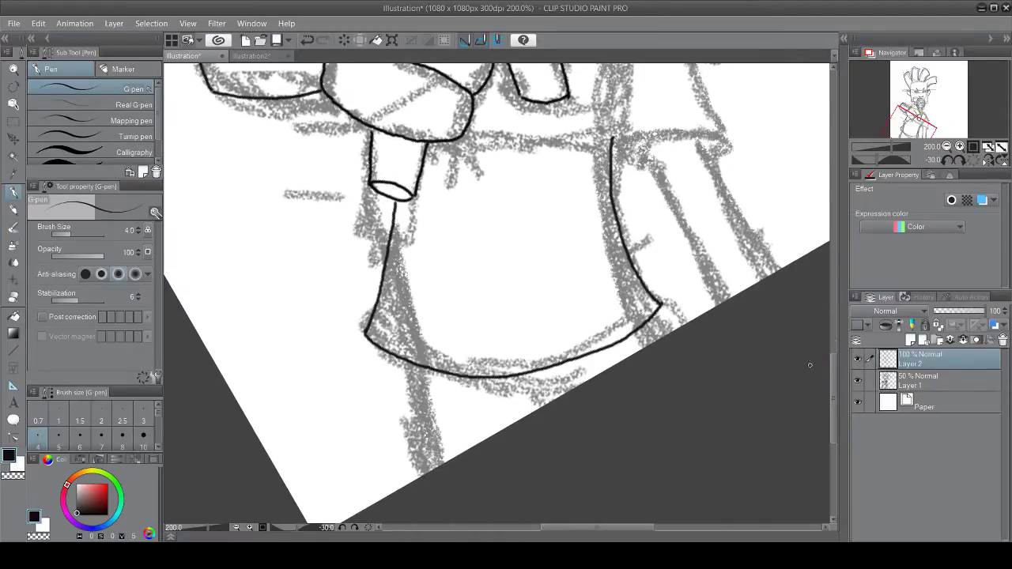
pyautogui.moveTo(409, 363); pyautogui.dragTo(424, 474)
pyautogui.moveTo(653, 319); pyautogui.dragTo(663, 340)
# Step: Ink the fold creases at the armpit and the curved sleeve opening with its small curled ends
pyautogui.scroll(-2, 662, 342)
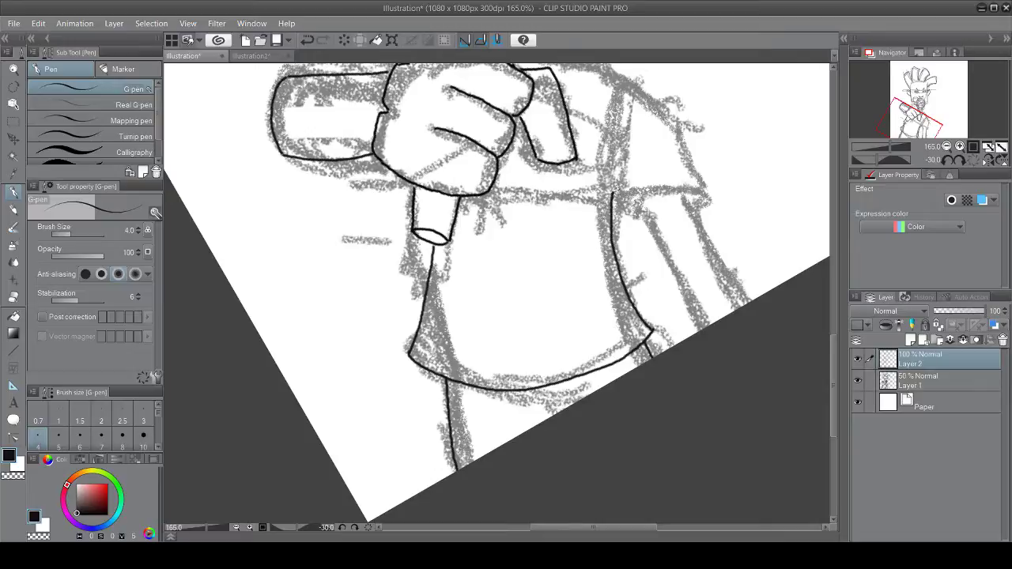
pyautogui.moveTo(612, 194)
pyautogui.mouseDown()
pyautogui.moveTo(646, 173)
pyautogui.moveTo(645, 161)
pyautogui.mouseUp()
pyautogui.moveTo(616, 195)
pyautogui.mouseDown()
pyautogui.moveTo(687, 185)
pyautogui.moveTo(703, 198)
pyautogui.moveTo(694, 205)
pyautogui.mouseUp()
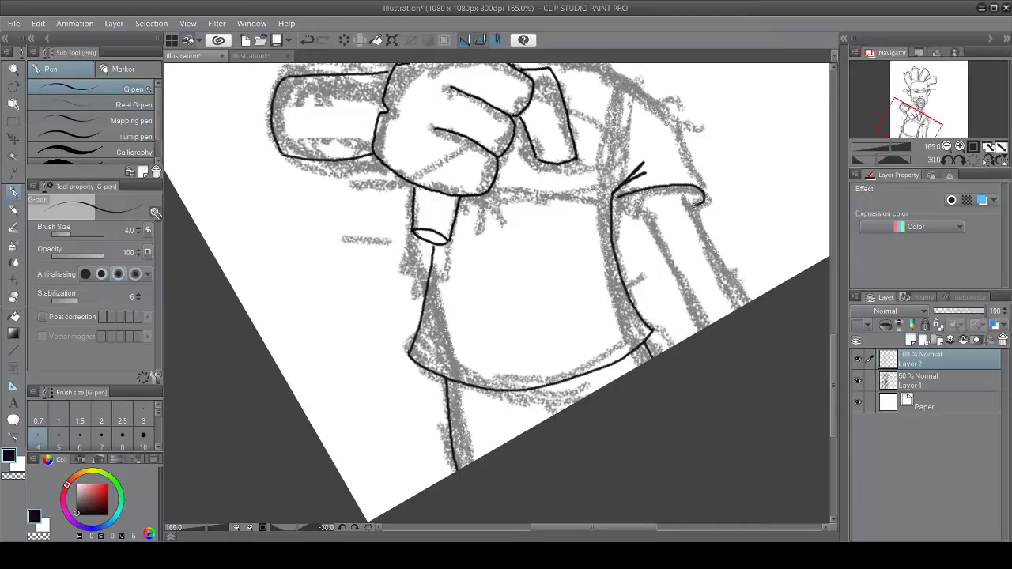
pyautogui.moveTo(617, 198); pyautogui.dragTo(638, 211)
# Step: Reset the canvas rotation and ink the two long sides of the arm hanging from the sleeve
pyautogui.click(354, 528)
pyautogui.click(354, 528)
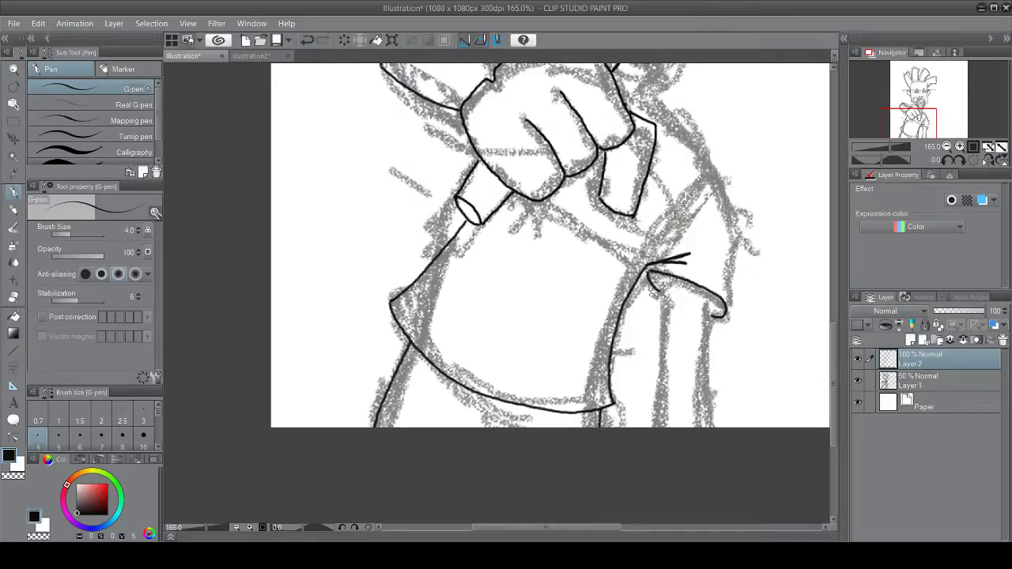
pyautogui.moveTo(664, 281); pyautogui.dragTo(666, 428)
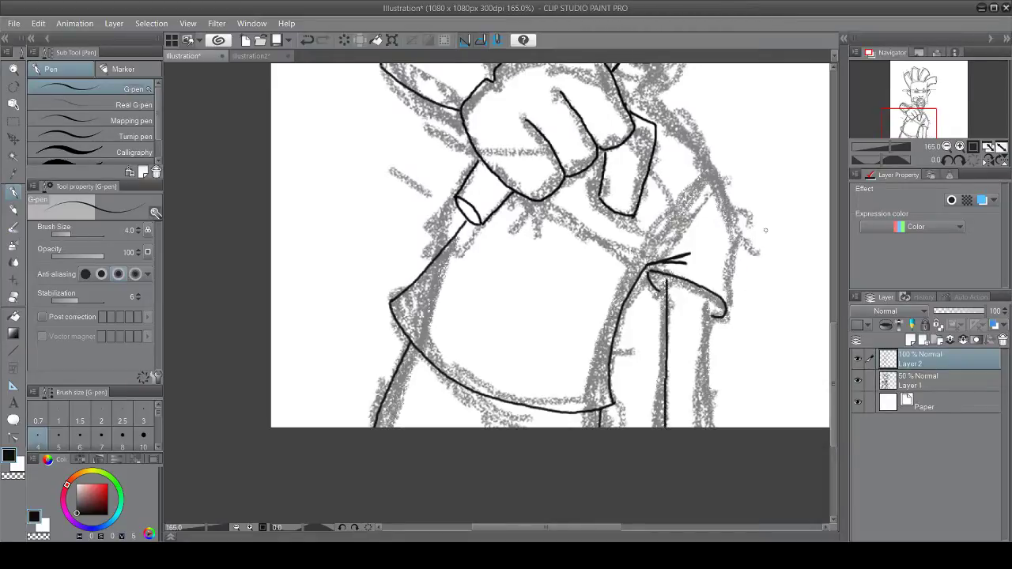
pyautogui.moveTo(708, 295); pyautogui.dragTo(705, 428)
# Step: Ink the short neckline beside the fist and the upper shoulder line sloping away from it, with the canvas rotated to 45 degrees
pyautogui.moveTo(831, 358); pyautogui.dragTo(847, 296)
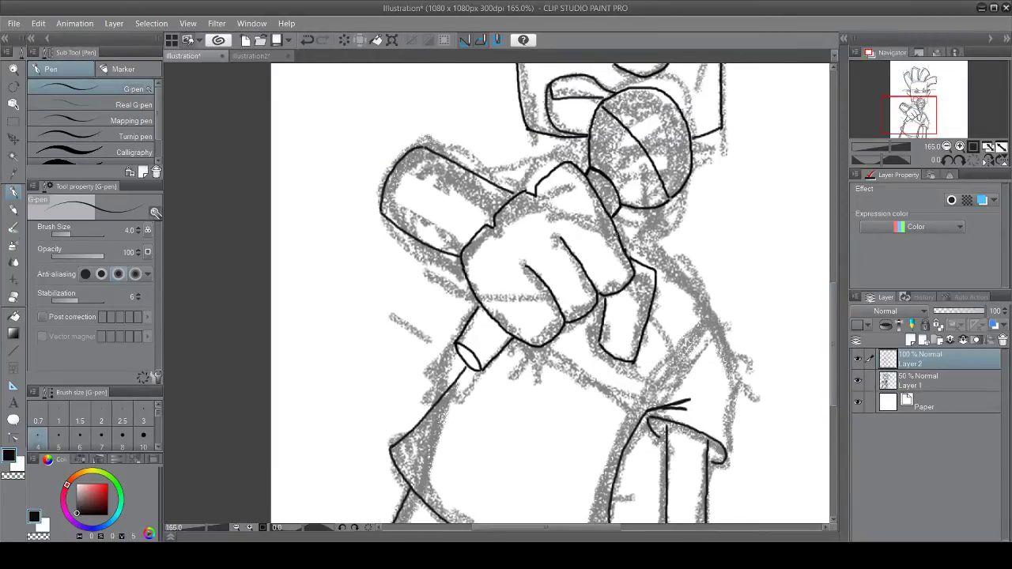
pyautogui.moveTo(621, 233)
pyautogui.mouseDown()
pyautogui.moveTo(666, 248)
pyautogui.moveTo(655, 235)
pyautogui.moveTo(708, 318)
pyautogui.mouseUp()
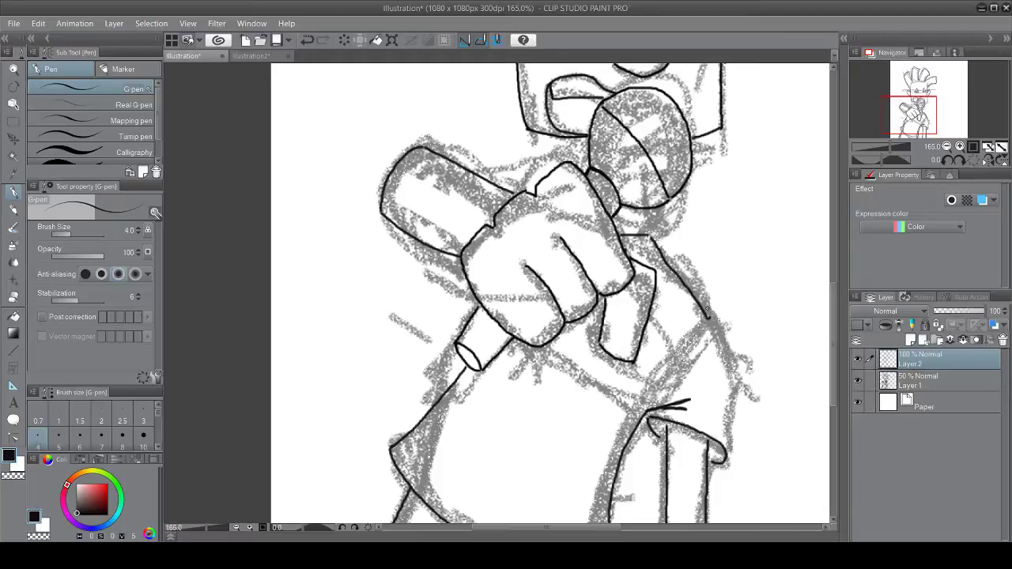
pyautogui.hotkey('ctrl', 'z')
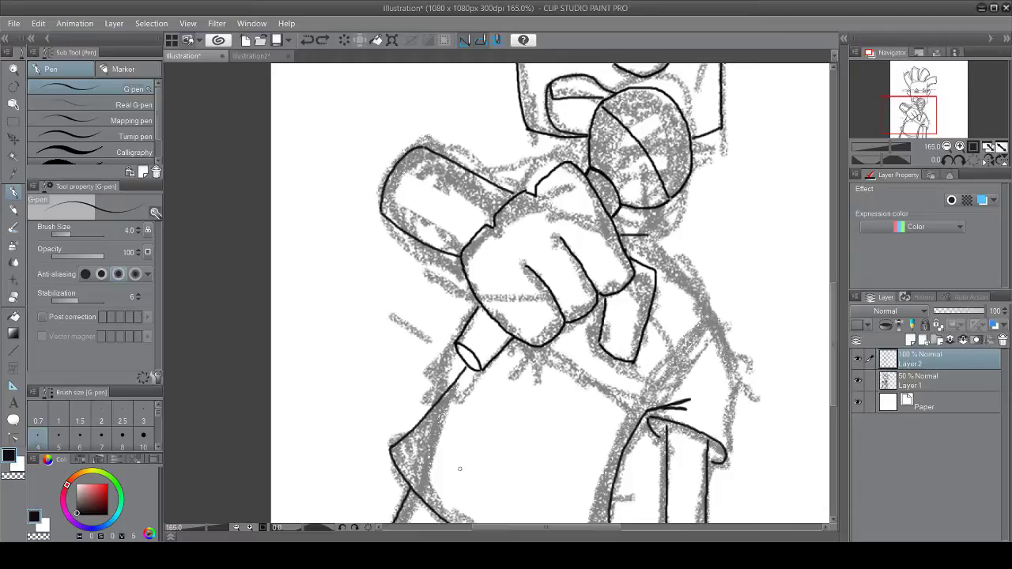
pyautogui.click(354, 527)
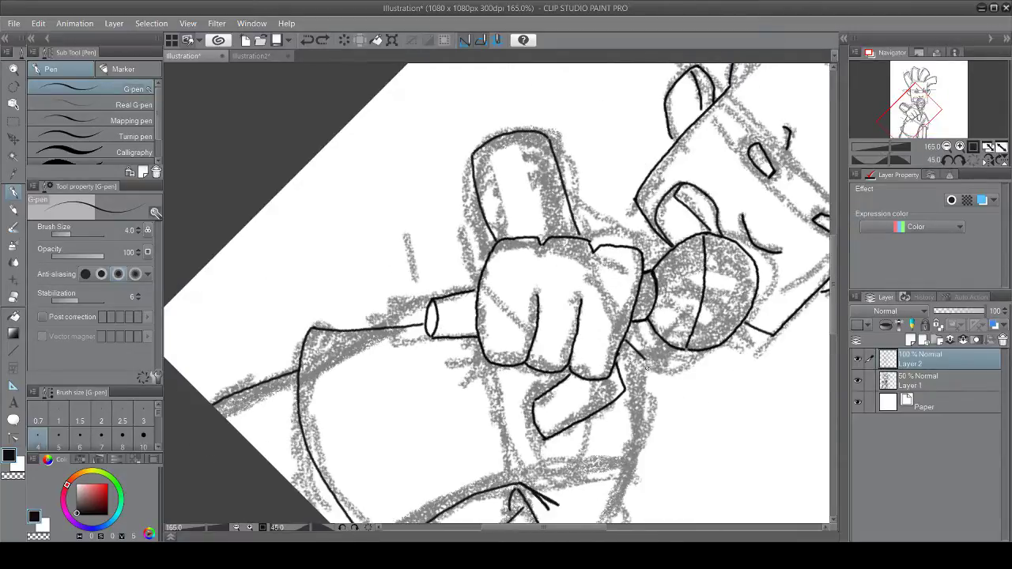
pyautogui.moveTo(643, 358); pyautogui.dragTo(632, 466)
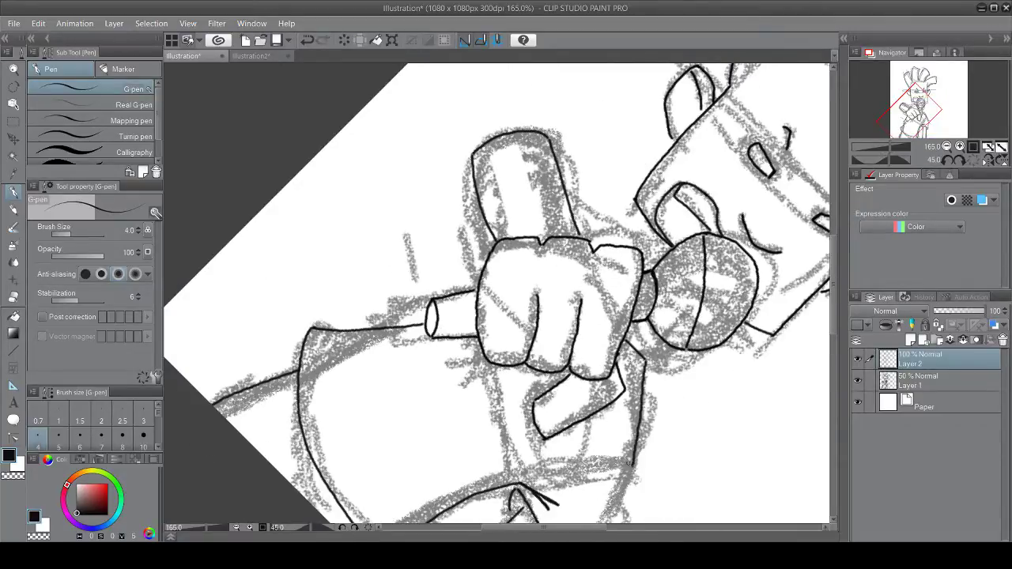
# Step: Continue the shoulder line down the outer sleeve and join it to the curled sleeve opening
pyautogui.scroll(-4, 833, 320)
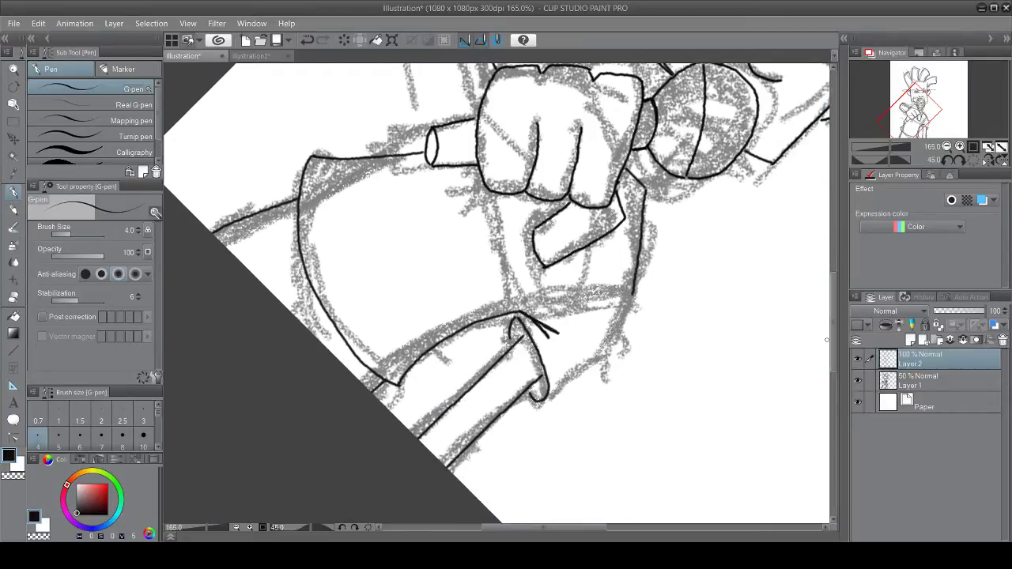
pyautogui.click(342, 528)
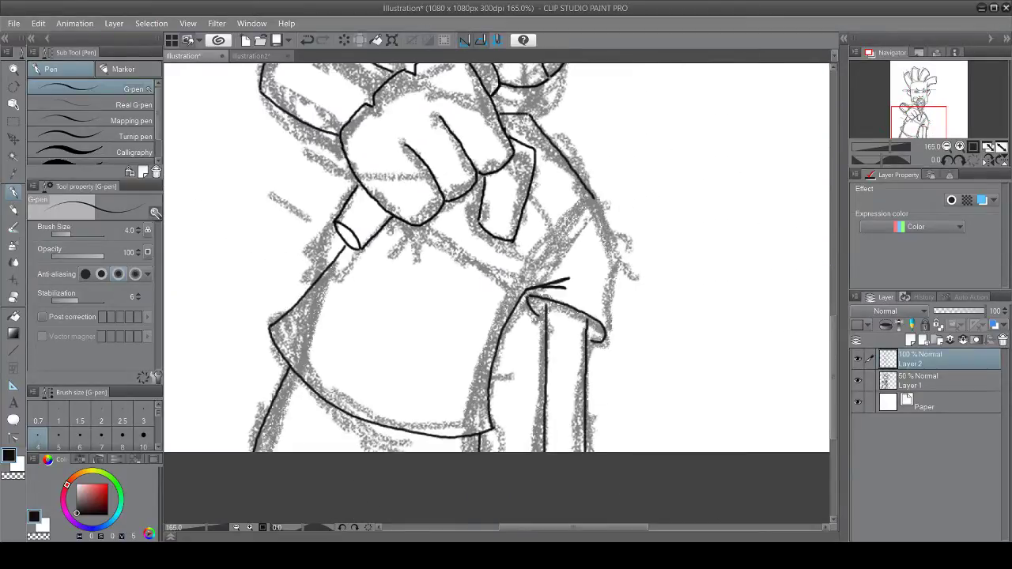
pyautogui.click(354, 528)
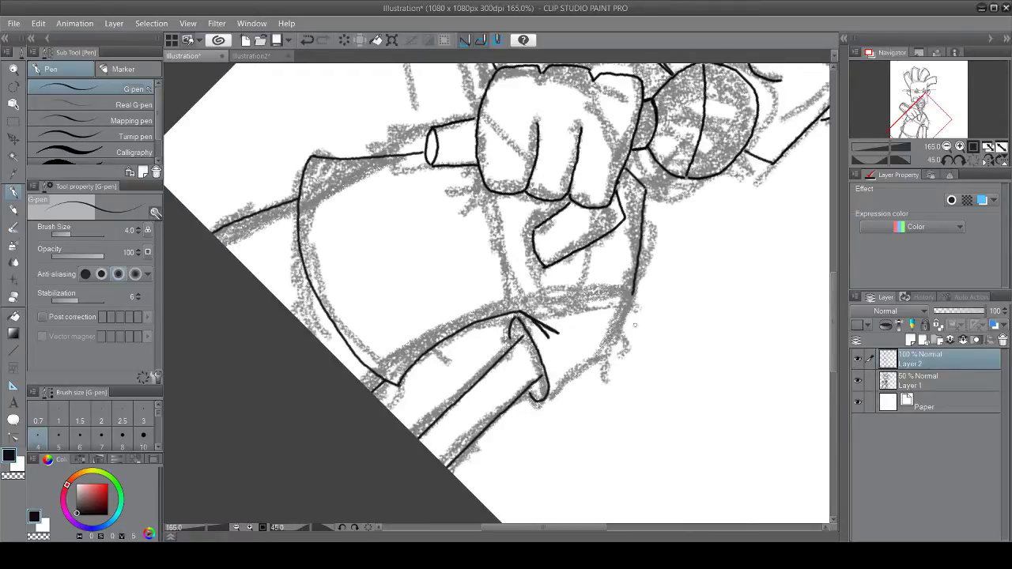
pyautogui.moveTo(632, 293)
pyautogui.mouseDown()
pyautogui.moveTo(617, 353)
pyautogui.moveTo(542, 398)
pyautogui.mouseUp()
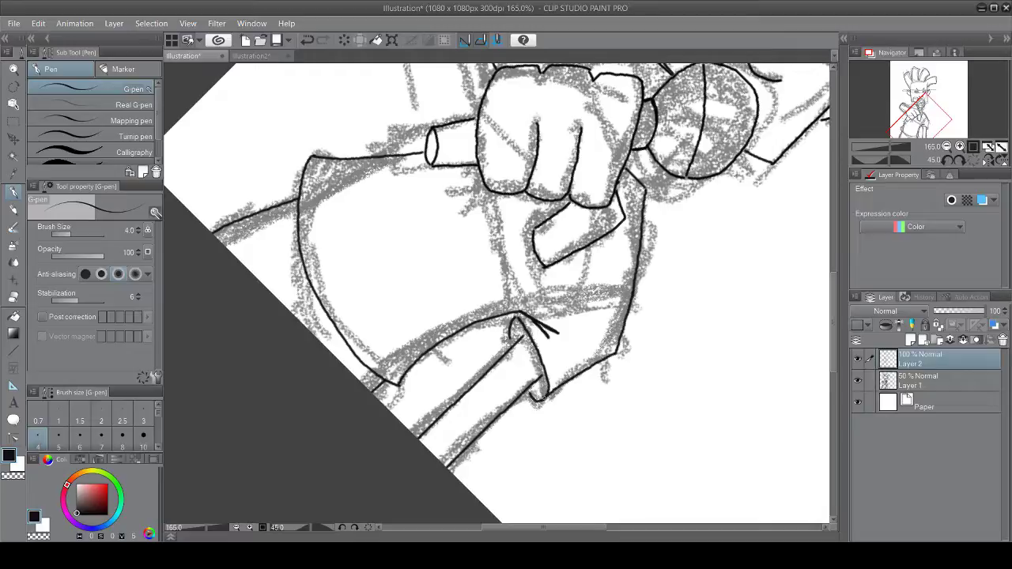
# Step: Straighten the canvas to show the whole figure and hide the rough sketch on Layer 1
pyautogui.scroll(-2, 497, 293)
pyautogui.click(342, 527)
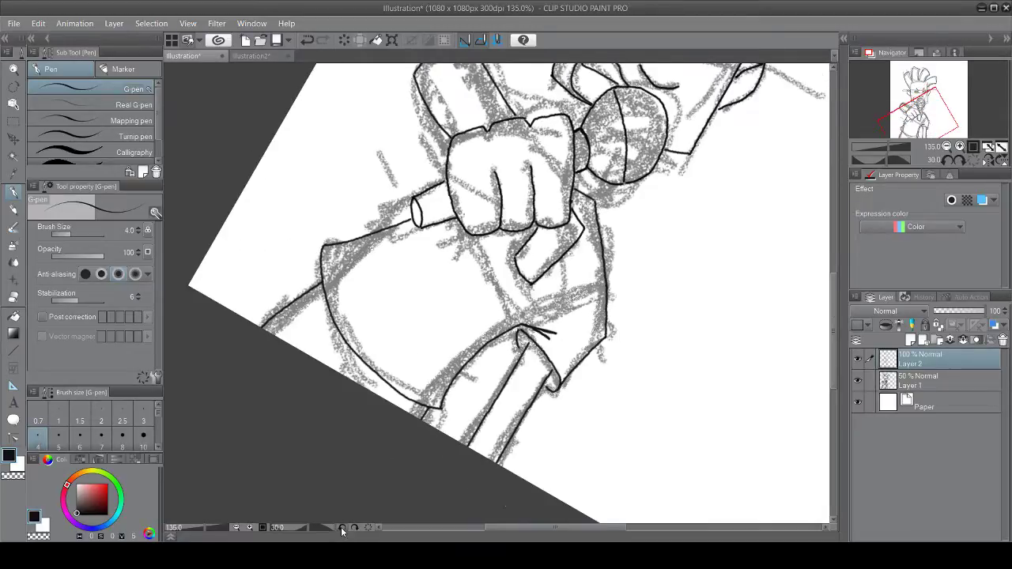
pyautogui.scroll(-2, 530, 340)
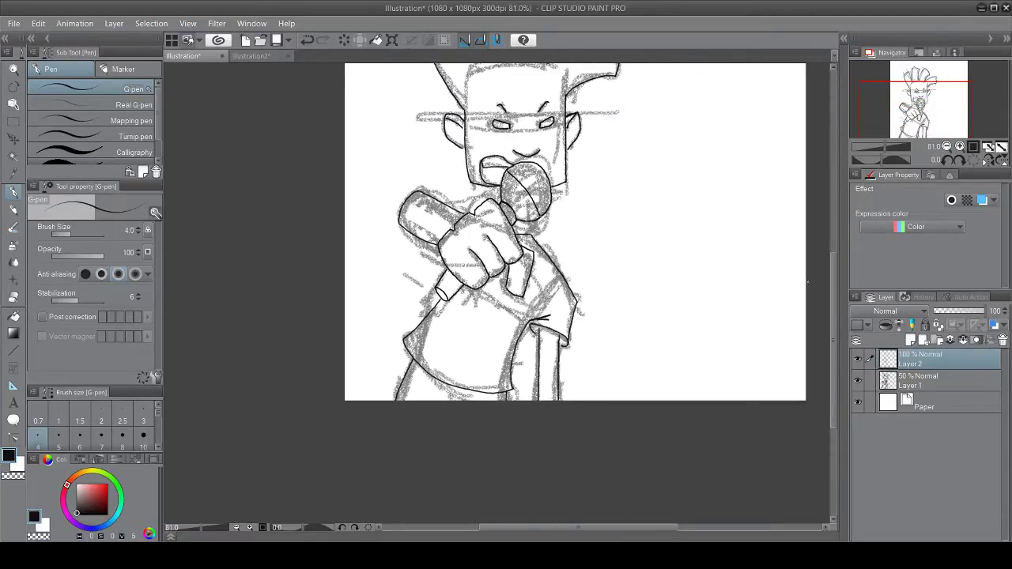
pyautogui.moveTo(833, 283); pyautogui.dragTo(840, 242)
pyautogui.scroll(-1, 574, 292)
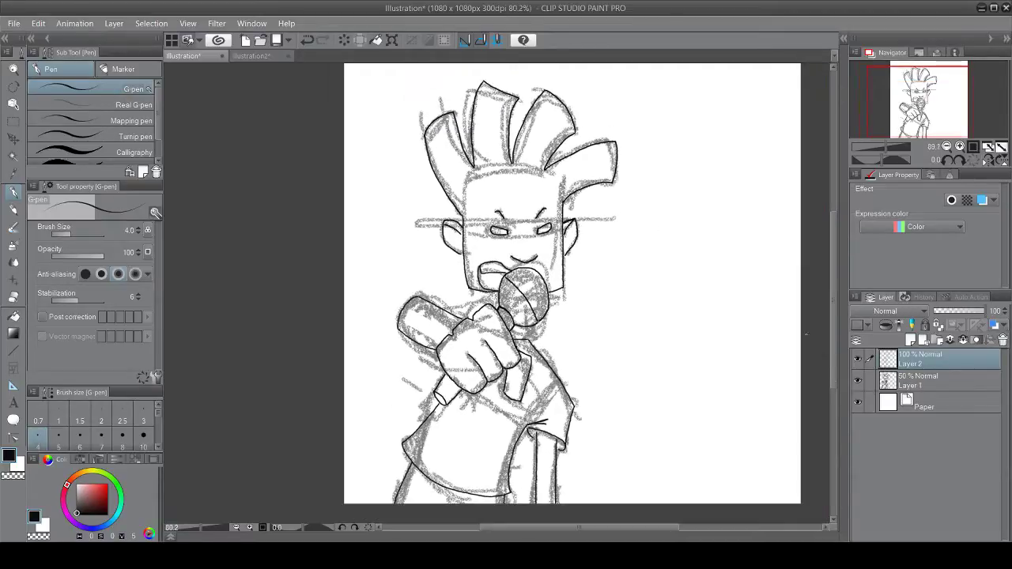
pyautogui.click(858, 381)
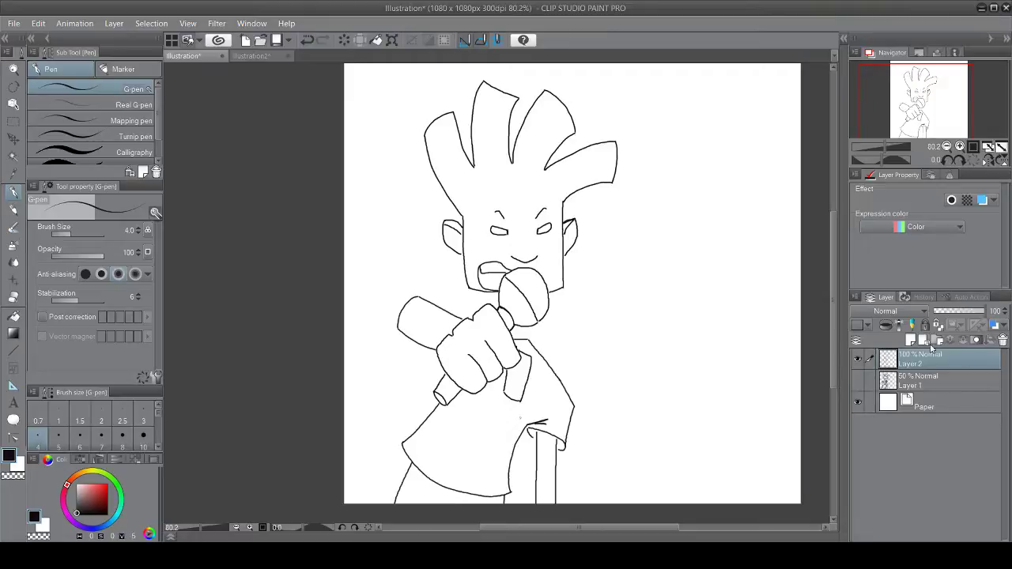
# Step: Erase the join between neckline and shoulder with the Hard eraser and redraw it with the G-pen
pyautogui.click(14, 296)
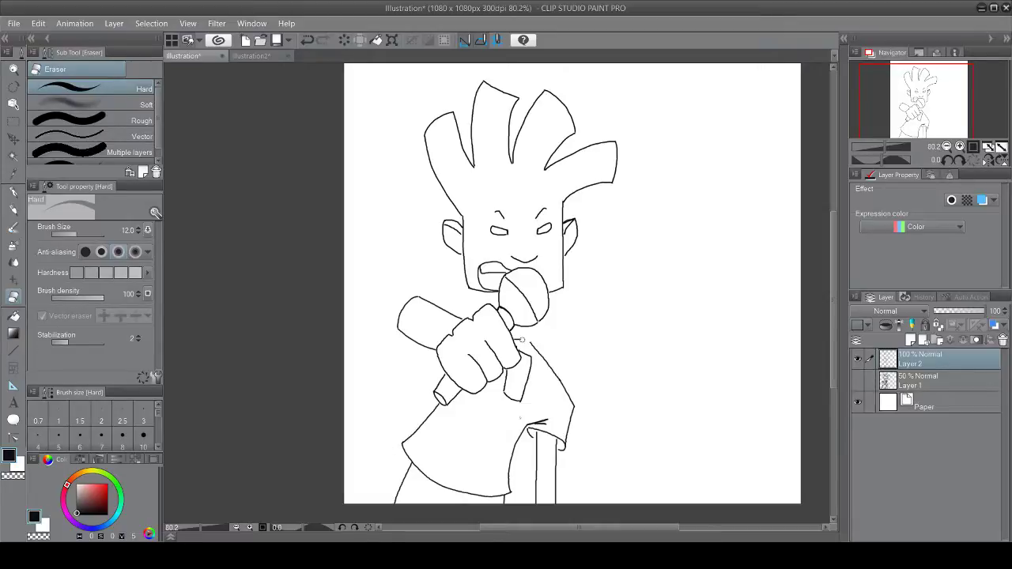
pyautogui.moveTo(515, 339)
pyautogui.mouseDown()
pyautogui.moveTo(541, 348)
pyautogui.moveTo(566, 397)
pyautogui.mouseUp()
pyautogui.click(13, 192)
pyautogui.moveTo(516, 339); pyautogui.dragTo(570, 399)
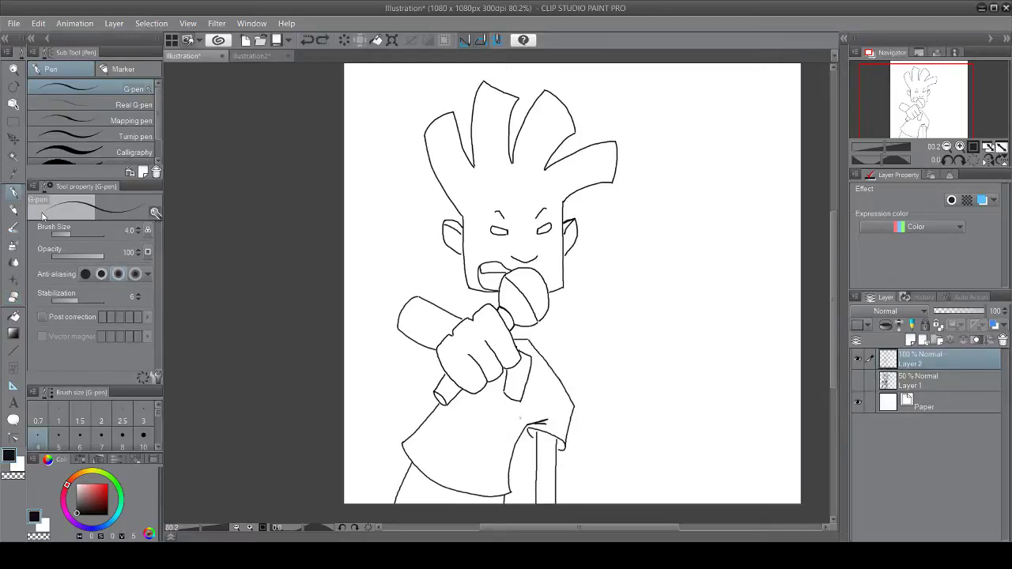
# Step: Undo the recent neckline, shoulder and outer sleeve strokes beside the fist
pyautogui.hotkey('ctrl', 'z')
pyautogui.hotkey('ctrl', 'z')
pyautogui.hotkey('ctrl', 'z')
pyautogui.hotkey('ctrl', 'y')
pyautogui.hotkey('ctrl', 'y')
pyautogui.hotkey('ctrl', 'y')
pyautogui.hotkey('ctrl', 'z')
pyautogui.hotkey('ctrl', 'z')
pyautogui.hotkey('ctrl', 'z')
# Step: Redraw the shoulder line from below the microphone head and down the outer sleeve, with the canvas rotated to 45 degrees
pyautogui.moveTo(544, 340); pyautogui.dragTo(578, 362)
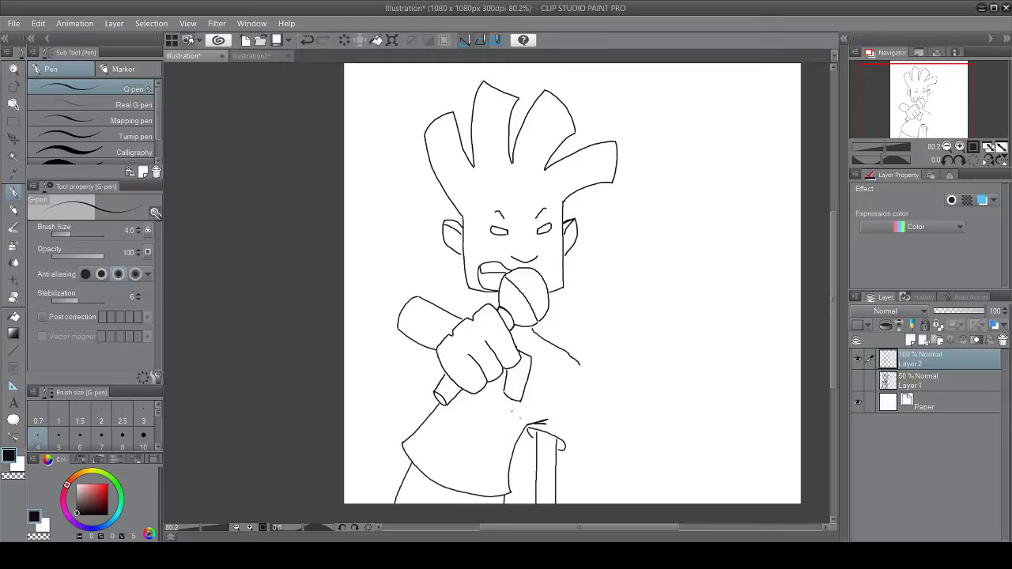
pyautogui.hotkey('ctrl', 'z')
pyautogui.click(354, 528)
pyautogui.click(354, 527)
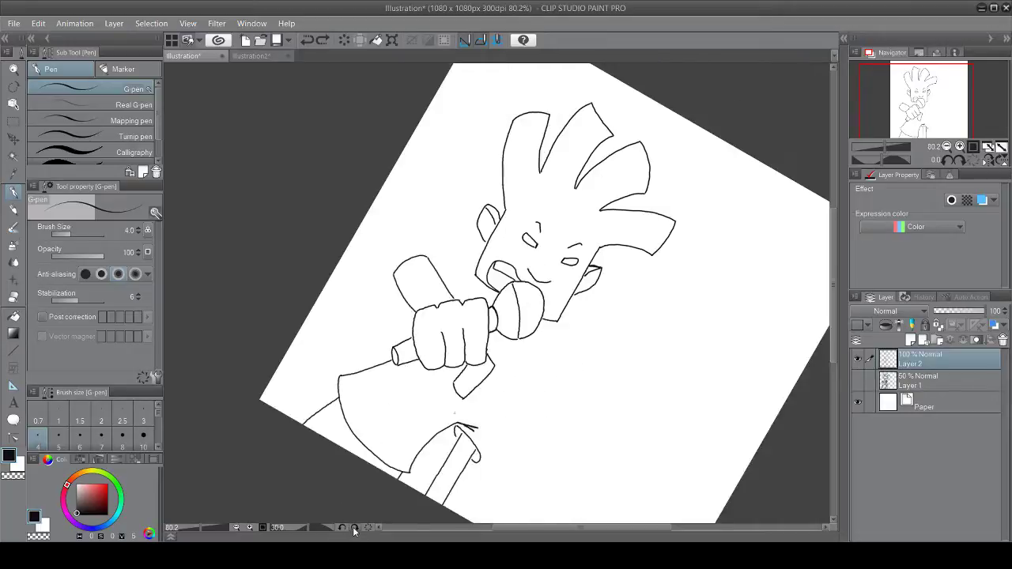
pyautogui.click(354, 527)
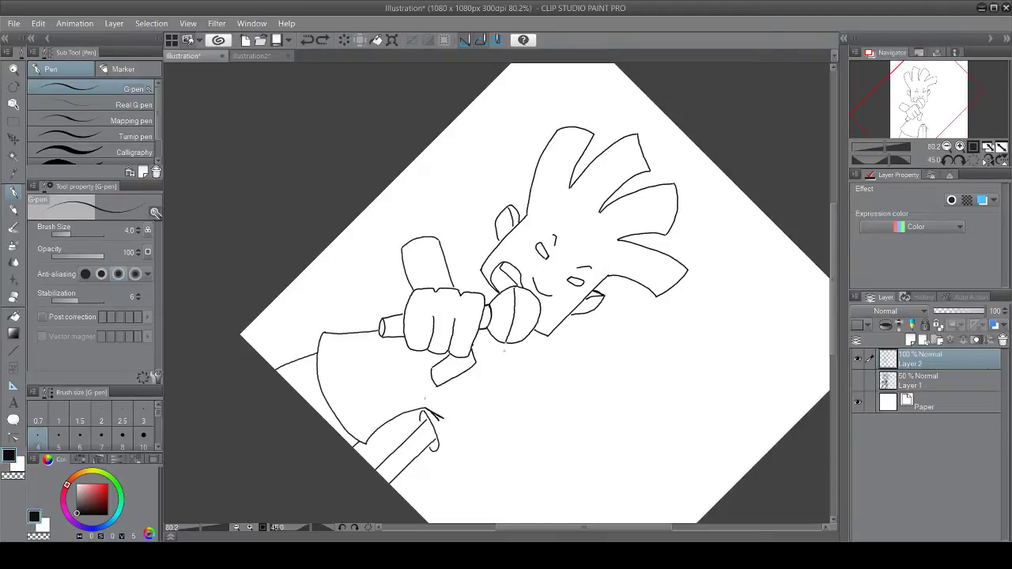
pyautogui.moveTo(504, 360)
pyautogui.mouseDown()
pyautogui.moveTo(511, 395)
pyautogui.moveTo(441, 452)
pyautogui.mouseUp()
# Step: Ink the line joining the raised arm's upper edge to the neck, with the canvas rotated to 90 degrees
pyautogui.click(355, 527)
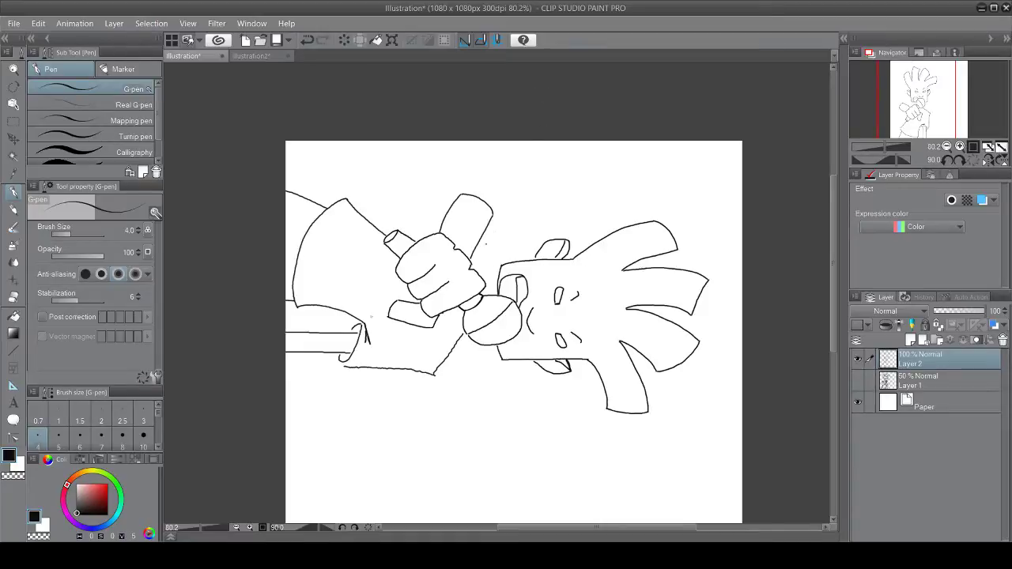
pyautogui.moveTo(492, 215); pyautogui.dragTo(495, 266)
pyautogui.hotkey('ctrl', 'z')
pyautogui.moveTo(492, 217); pyautogui.dragTo(485, 274)
# Step: Rotate the canvas to -15 degrees and ink a higher hem line across the lowered arm's sleeve
pyautogui.click(341, 528)
pyautogui.click(342, 528)
pyautogui.click(341, 527)
pyautogui.click(342, 527)
pyautogui.click(342, 527)
pyautogui.click(341, 527)
pyautogui.click(341, 528)
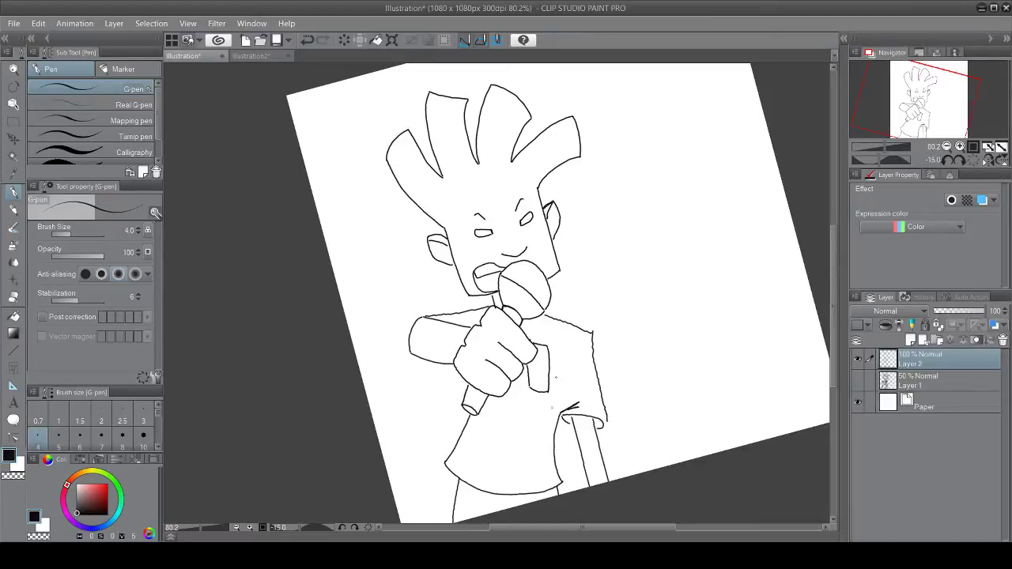
pyautogui.moveTo(562, 380); pyautogui.dragTo(597, 387)
pyautogui.moveTo(587, 384); pyautogui.dragTo(593, 421)
pyautogui.moveTo(563, 379); pyautogui.dragTo(574, 423)
pyautogui.scroll(4, 508, 335)
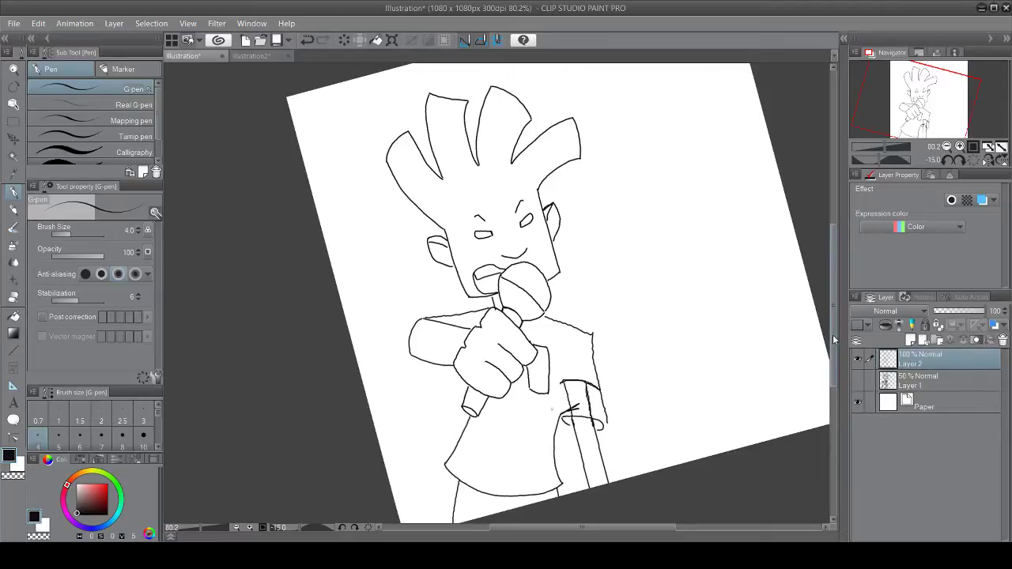
pyautogui.scroll(2, 508, 335)
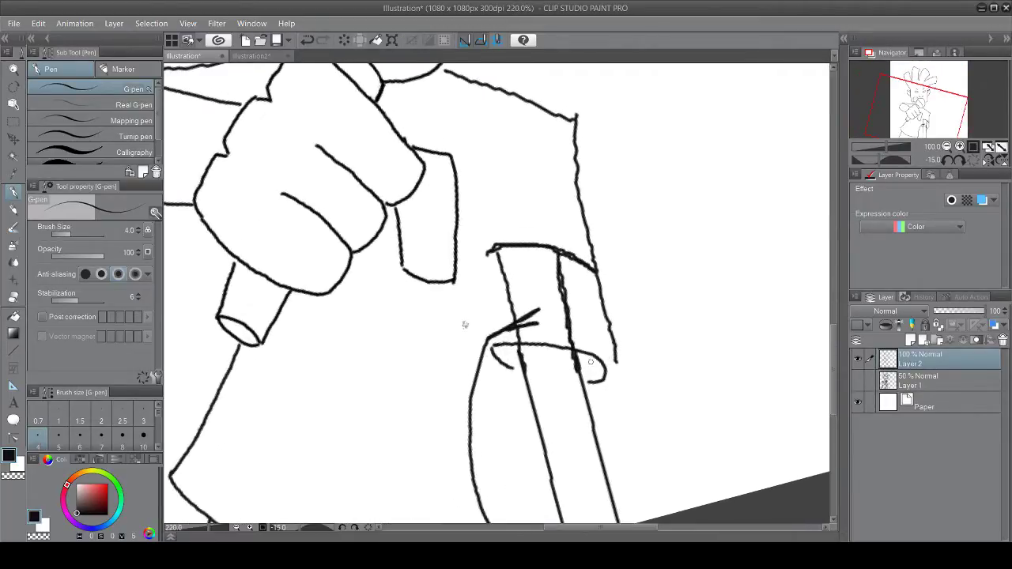
pyautogui.hotkey('ctrl', 'z')
pyautogui.hotkey('ctrl', 'z')
pyautogui.hotkey('ctrl', 'z')
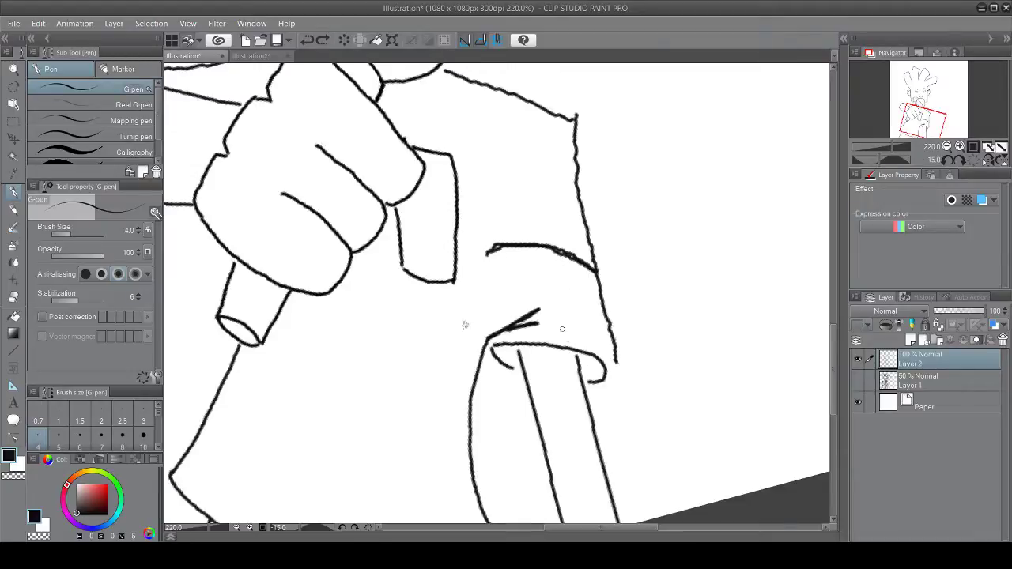
# Step: Extend both outlines of the lowered arm up to the higher sleeve hem
pyautogui.moveTo(551, 253); pyautogui.dragTo(581, 362)
pyautogui.moveTo(492, 253); pyautogui.dragTo(519, 358)
pyautogui.hotkey('ctrl', 'z')
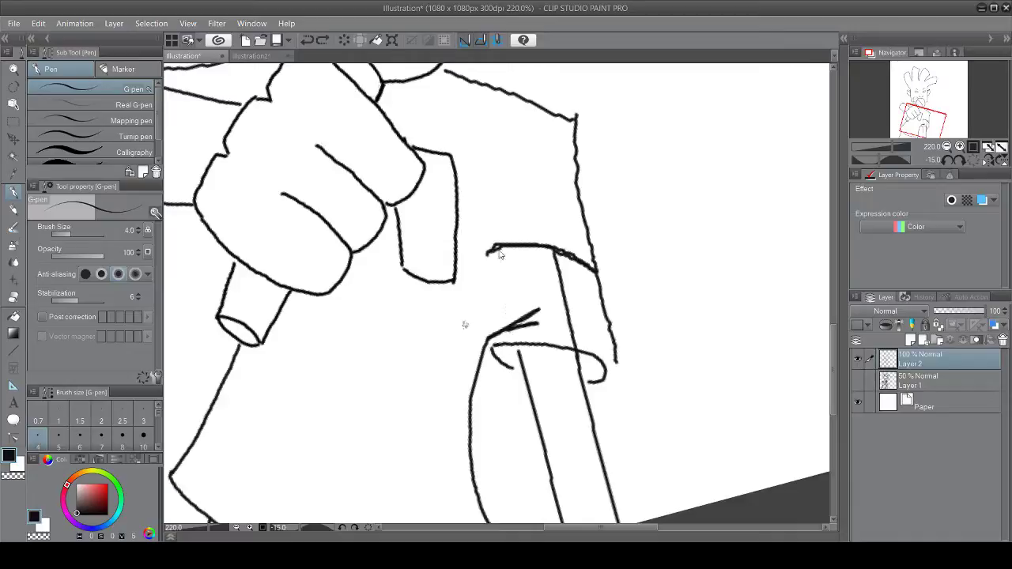
pyautogui.moveTo(491, 250); pyautogui.dragTo(520, 352)
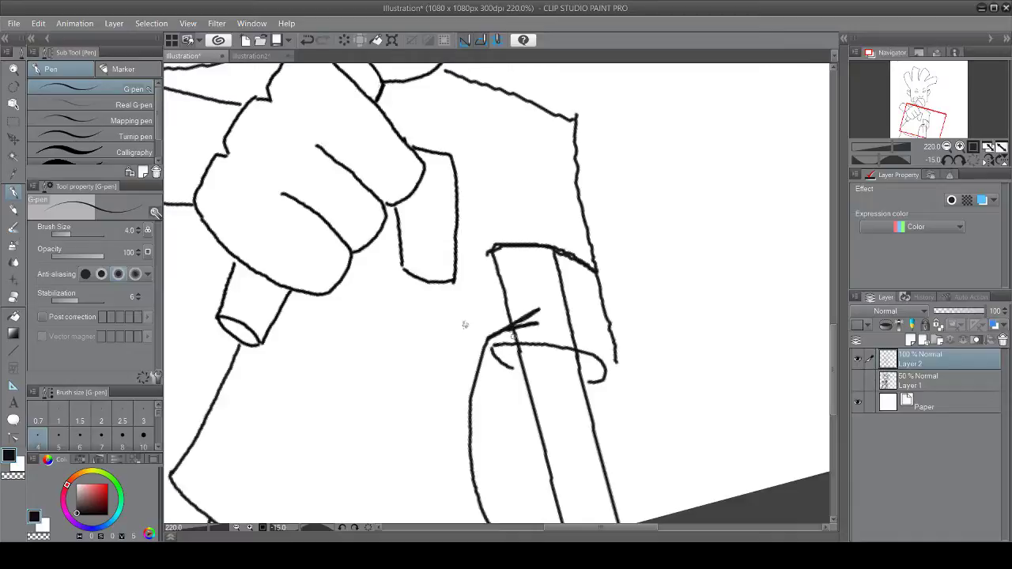
# Step: Ink the hem's curved edge with curled ends and extend the torso's side line up to the armpit
pyautogui.moveTo(597, 271)
pyautogui.mouseDown()
pyautogui.moveTo(564, 284)
pyautogui.moveTo(590, 281)
pyautogui.moveTo(553, 243)
pyautogui.moveTo(562, 253)
pyautogui.moveTo(500, 243)
pyautogui.moveTo(475, 370)
pyautogui.mouseUp()
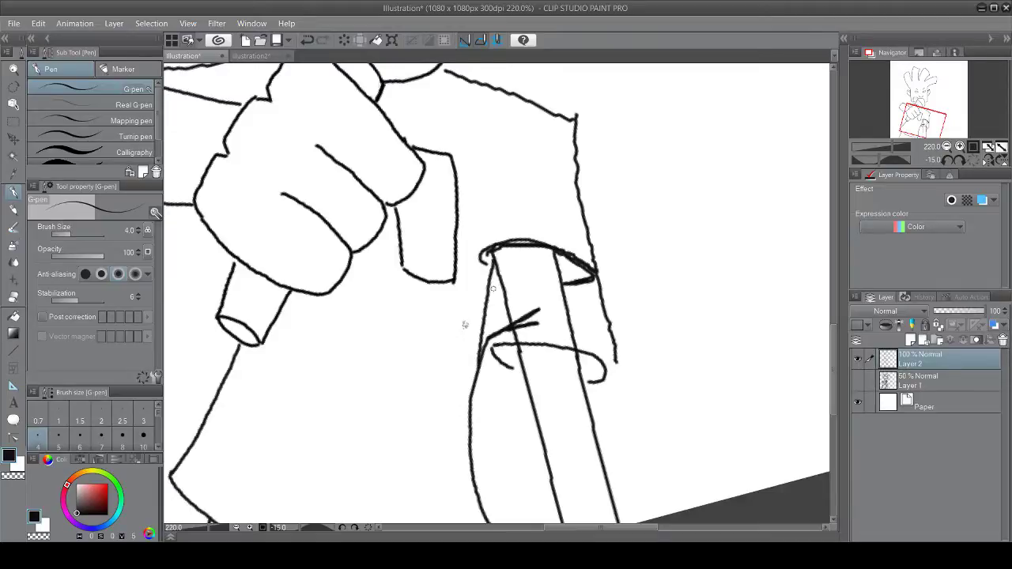
pyautogui.hotkey('ctrl', 'z')
pyautogui.moveTo(497, 263); pyautogui.dragTo(482, 355)
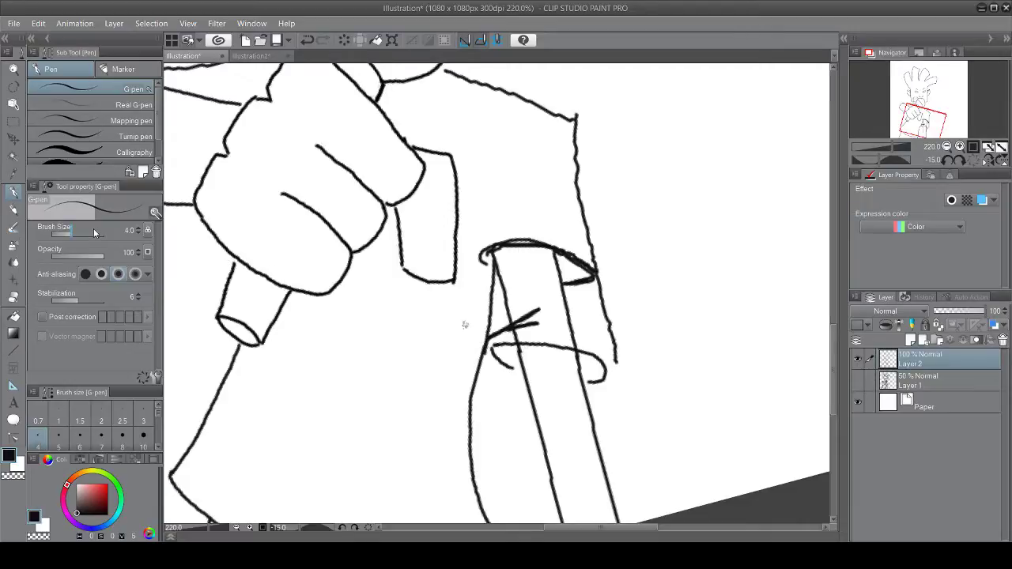
# Step: Erase the old lower sleeve opening, its crease lines and the doubled hem strokes with the Hard eraser
pyautogui.click(11, 298)
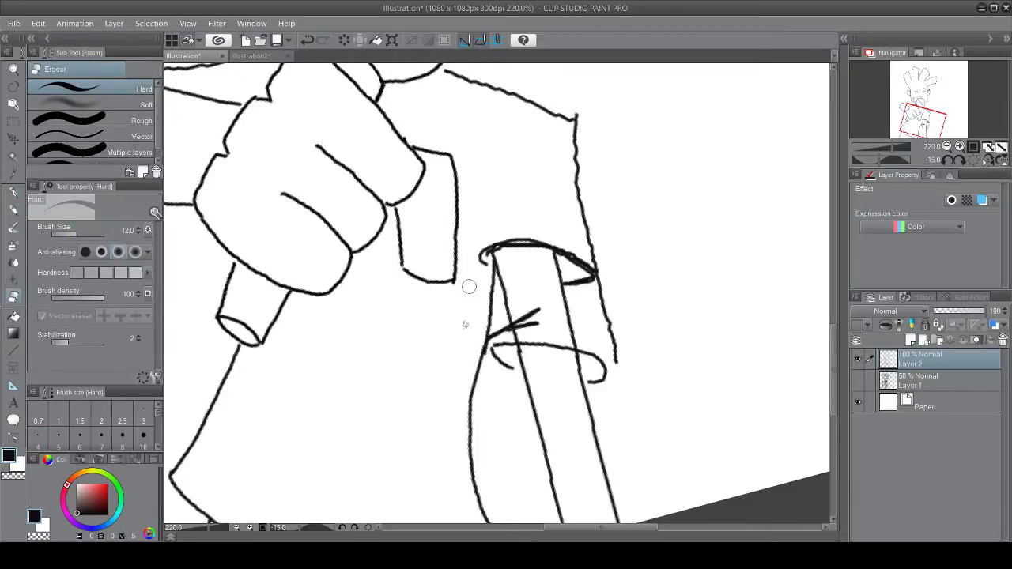
pyautogui.moveTo(535, 336)
pyautogui.mouseDown()
pyautogui.moveTo(560, 323)
pyautogui.moveTo(544, 318)
pyautogui.moveTo(555, 365)
pyautogui.moveTo(522, 294)
pyautogui.moveTo(536, 360)
pyautogui.moveTo(523, 318)
pyautogui.moveTo(564, 345)
pyautogui.moveTo(567, 362)
pyautogui.moveTo(606, 317)
pyautogui.moveTo(622, 349)
pyautogui.moveTo(614, 330)
pyautogui.moveTo(610, 382)
pyautogui.moveTo(586, 344)
pyautogui.moveTo(605, 285)
pyautogui.mouseUp()
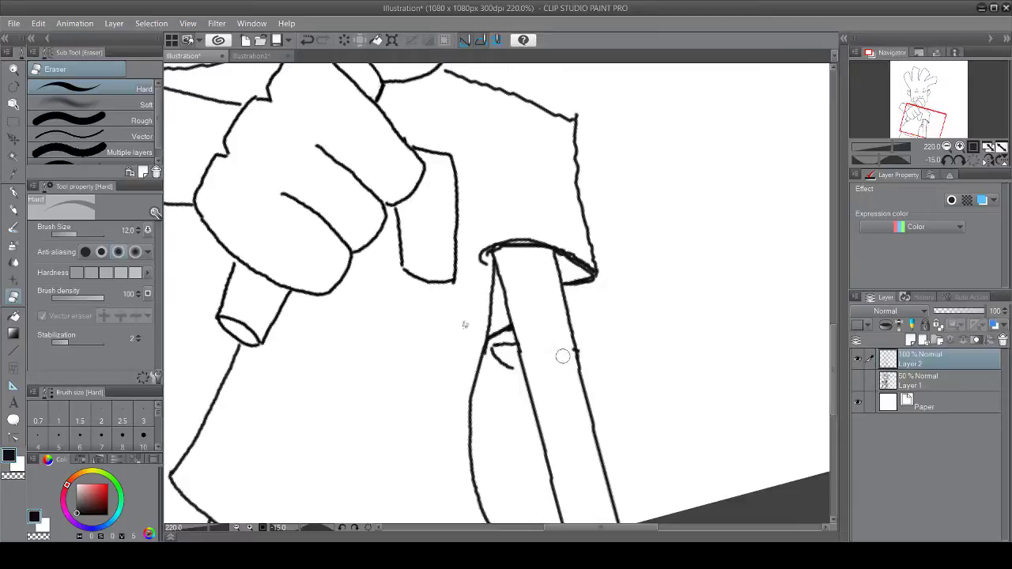
pyautogui.moveTo(508, 365)
pyautogui.mouseDown()
pyautogui.moveTo(497, 358)
pyautogui.moveTo(508, 360)
pyautogui.moveTo(503, 329)
pyautogui.moveTo(495, 348)
pyautogui.mouseUp()
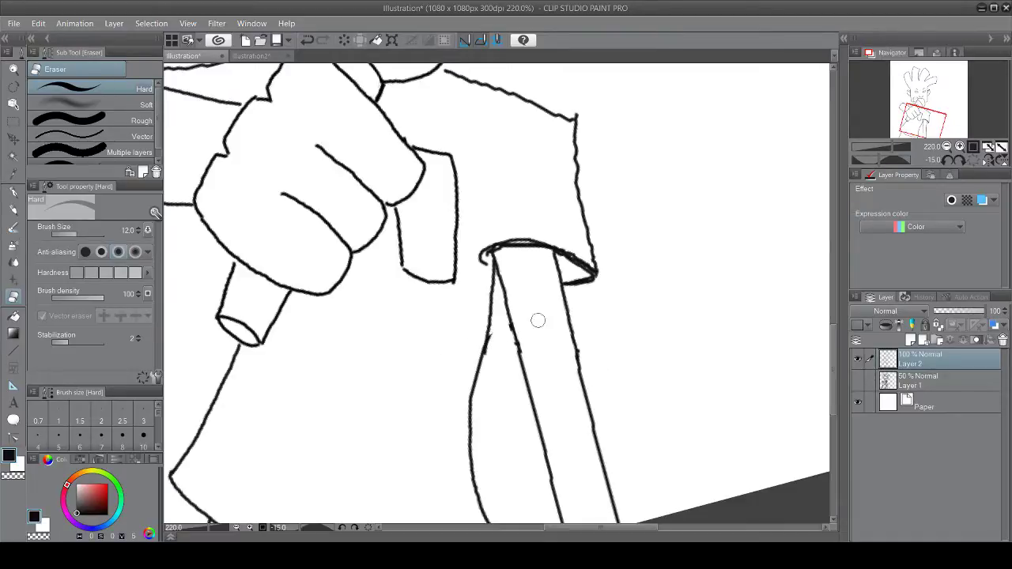
pyautogui.moveTo(554, 250)
pyautogui.mouseDown()
pyautogui.moveTo(501, 237)
pyautogui.moveTo(486, 250)
pyautogui.moveTo(492, 237)
pyautogui.moveTo(479, 262)
pyautogui.moveTo(485, 250)
pyautogui.mouseUp()
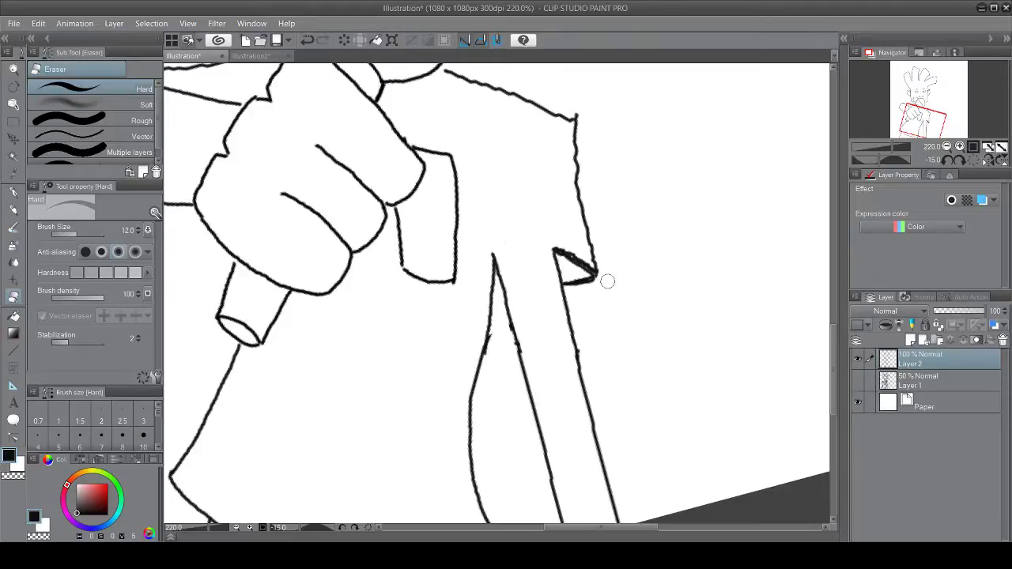
pyautogui.moveTo(568, 251); pyautogui.dragTo(589, 272)
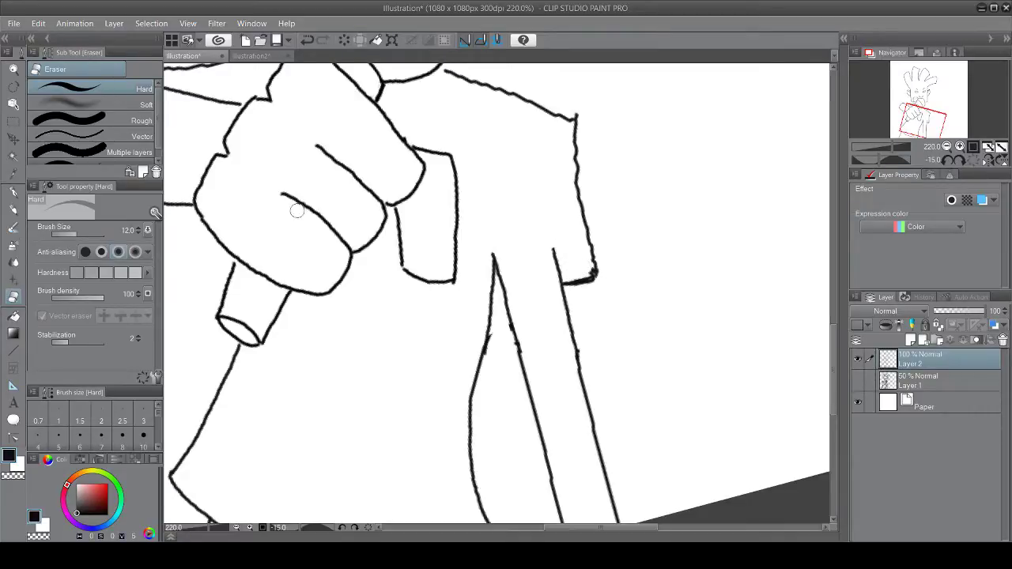
# Step: Redraw the sleeve hem as one clean G-pen curve and erase the overshooting line ends at the hem and shoulder corner
pyautogui.click(13, 192)
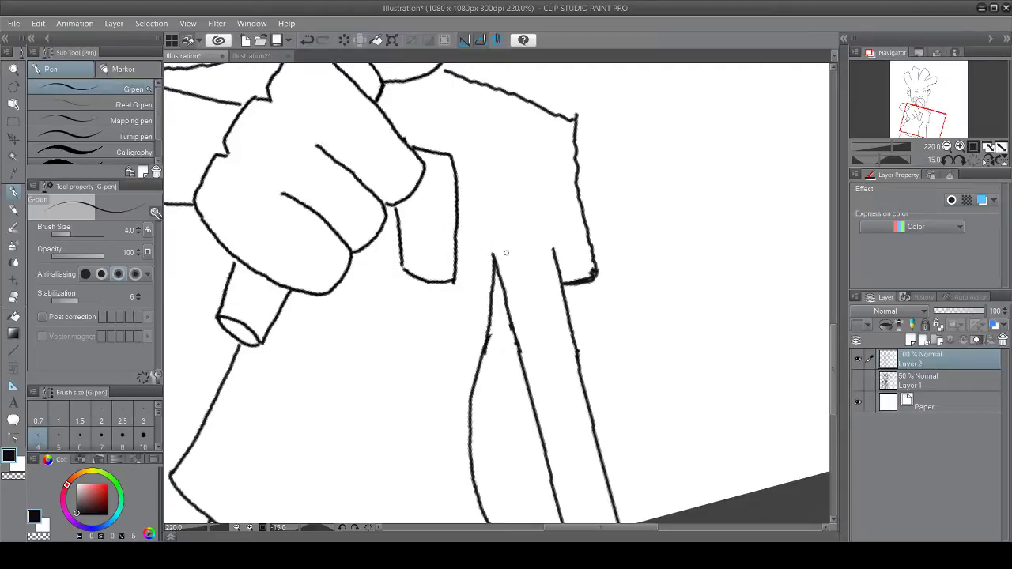
pyautogui.moveTo(492, 256)
pyautogui.mouseDown()
pyautogui.moveTo(560, 260)
pyautogui.moveTo(590, 271)
pyautogui.moveTo(563, 286)
pyautogui.mouseUp()
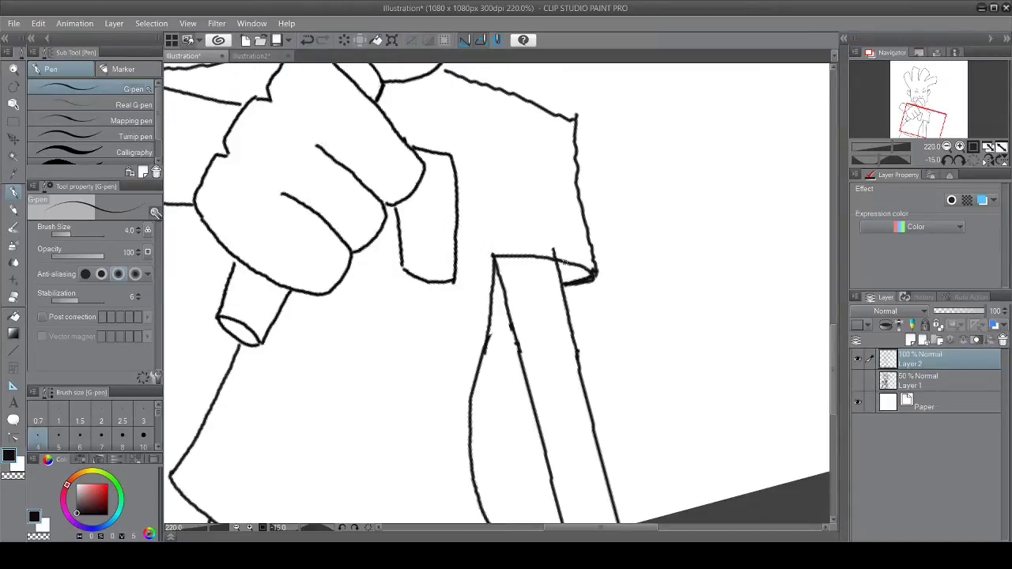
pyautogui.click(14, 296)
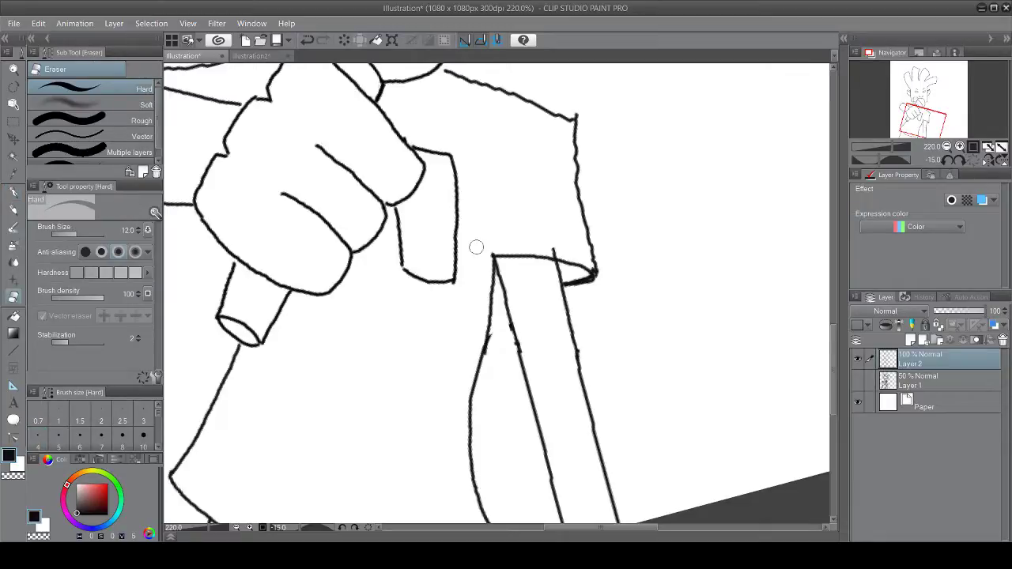
pyautogui.moveTo(563, 248); pyautogui.dragTo(553, 250)
pyautogui.moveTo(566, 106)
pyautogui.mouseDown()
pyautogui.moveTo(580, 113)
pyautogui.moveTo(566, 118)
pyautogui.mouseUp()
# Step: Ink two short crease lines fanning out from the armpit onto the sleeve with the G-pen
pyautogui.click(13, 193)
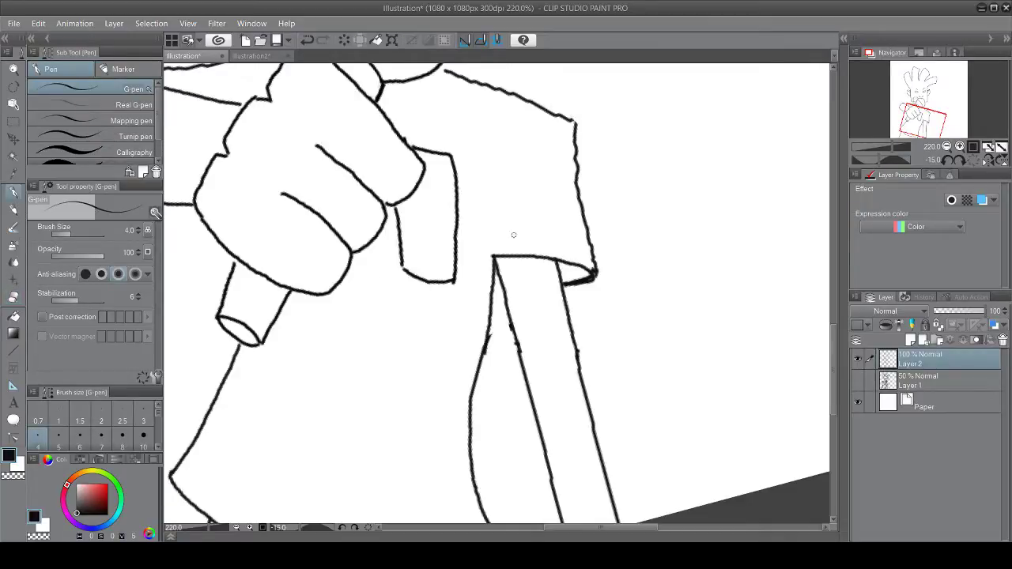
pyautogui.moveTo(491, 254); pyautogui.dragTo(547, 226)
pyautogui.moveTo(498, 250); pyautogui.dragTo(522, 222)
pyautogui.scroll(-3, 488, 277)
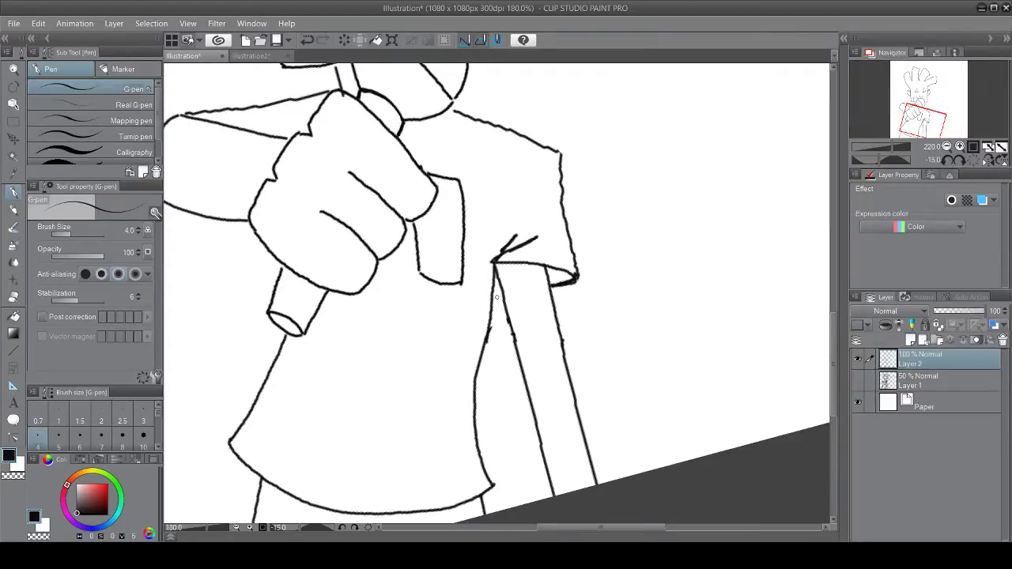
# Step: Ink new, slightly wider outlines for the lower part of the hanging arm down to the canvas edge
pyautogui.scroll(2, 490, 307)
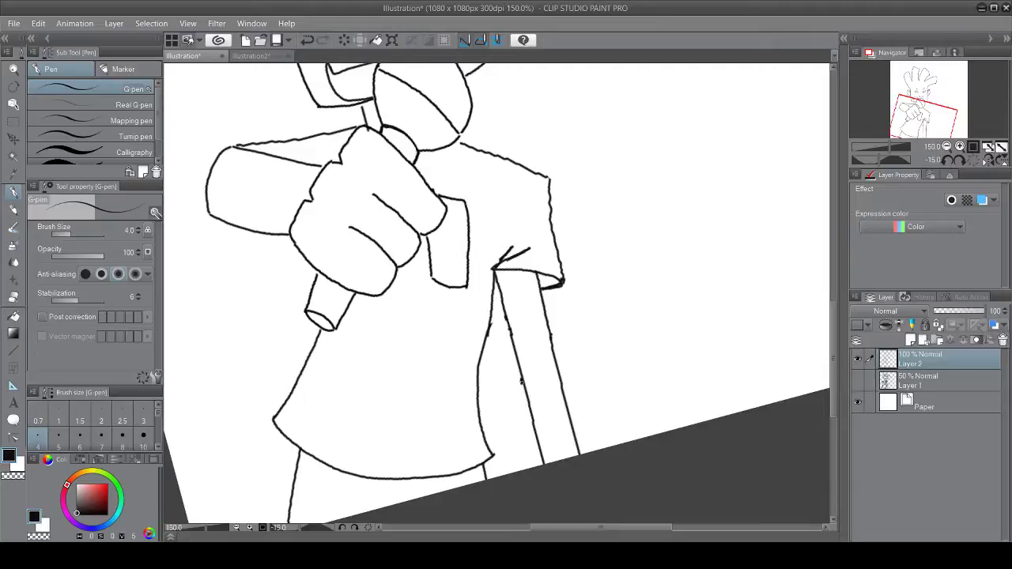
pyautogui.moveTo(521, 381); pyautogui.dragTo(536, 464)
pyautogui.moveTo(559, 380); pyautogui.dragTo(584, 455)
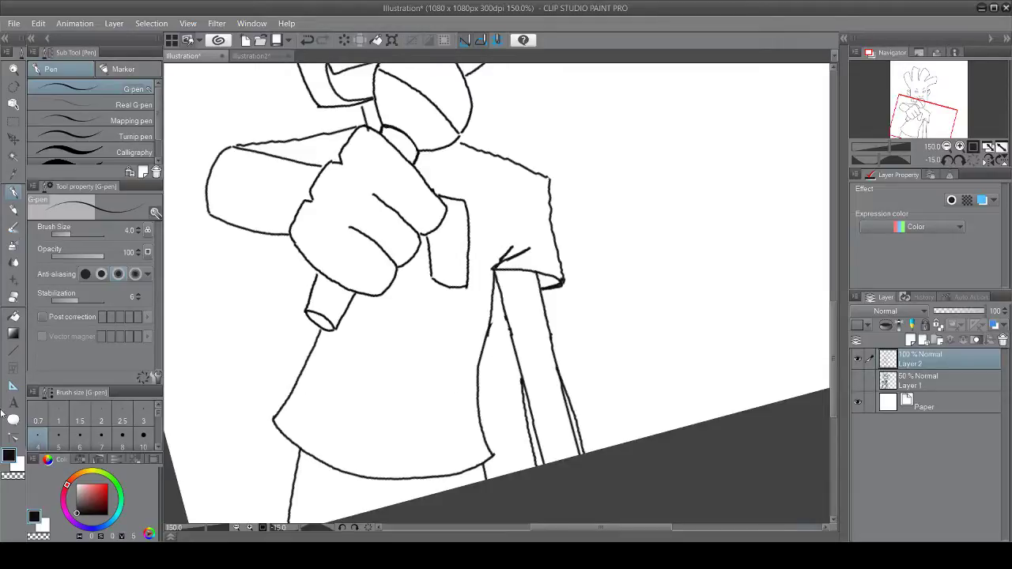
# Step: Erase the old lower-arm lines inside the new outlines with the Hard eraser
pyautogui.click(15, 297)
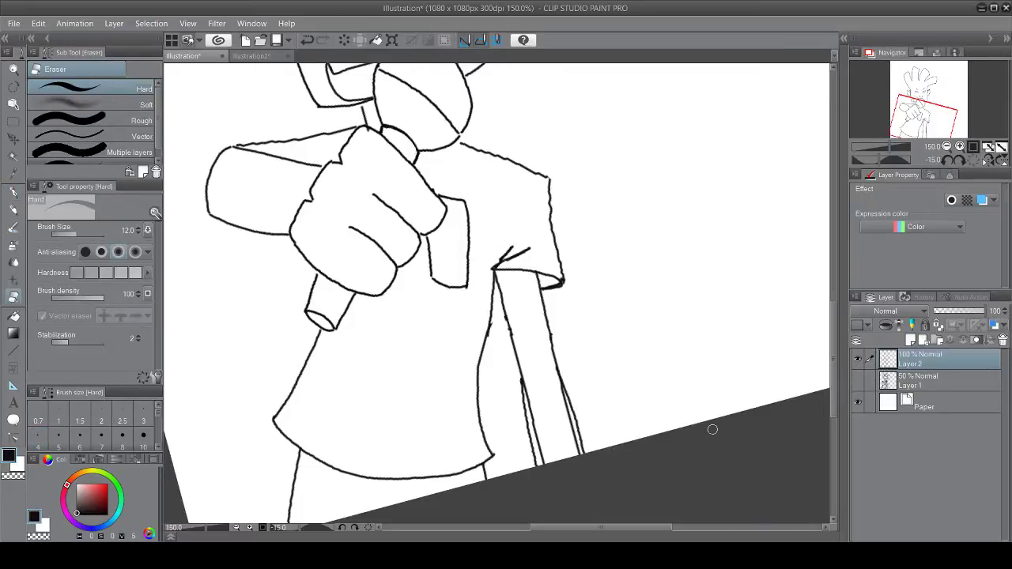
pyautogui.scroll(1, 567, 389)
pyautogui.scroll(1, 531, 411)
pyautogui.moveTo(538, 468)
pyautogui.mouseDown()
pyautogui.moveTo(531, 421)
pyautogui.moveTo(540, 434)
pyautogui.moveTo(522, 380)
pyautogui.moveTo(561, 402)
pyautogui.moveTo(558, 384)
pyautogui.moveTo(576, 460)
pyautogui.mouseUp()
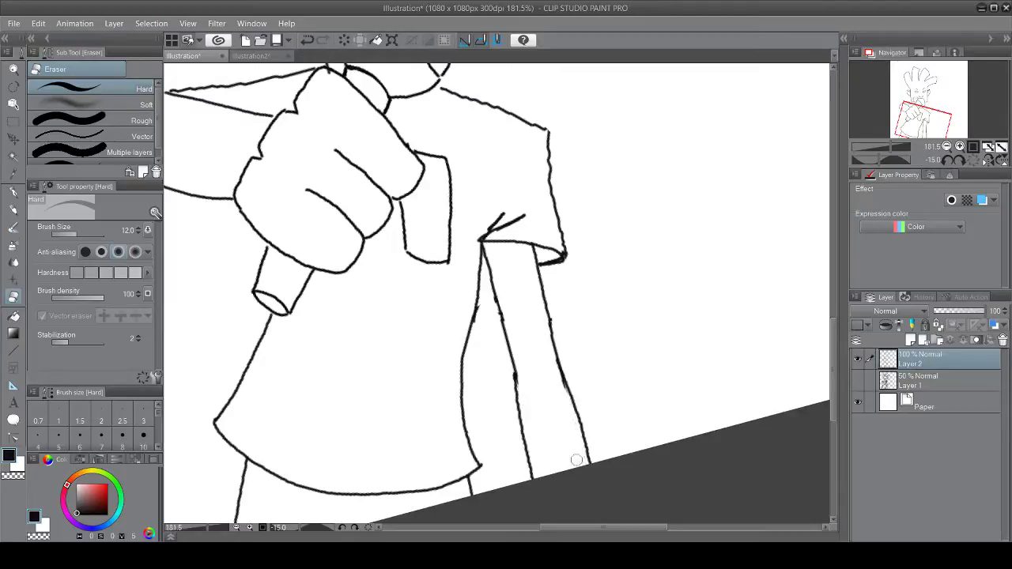
# Step: Straighten the canvas to 0 degrees and examine the whole inked figure
pyautogui.scroll(-4, 583, 398)
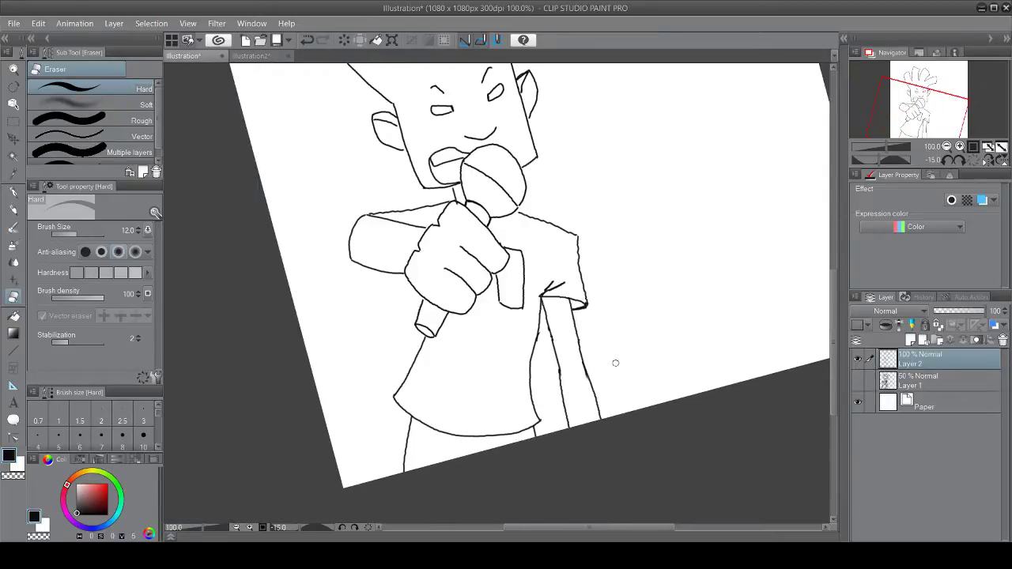
pyautogui.scroll(-1, 615, 363)
pyautogui.moveTo(837, 360); pyautogui.dragTo(834, 341)
pyautogui.click(355, 528)
pyautogui.click(355, 527)
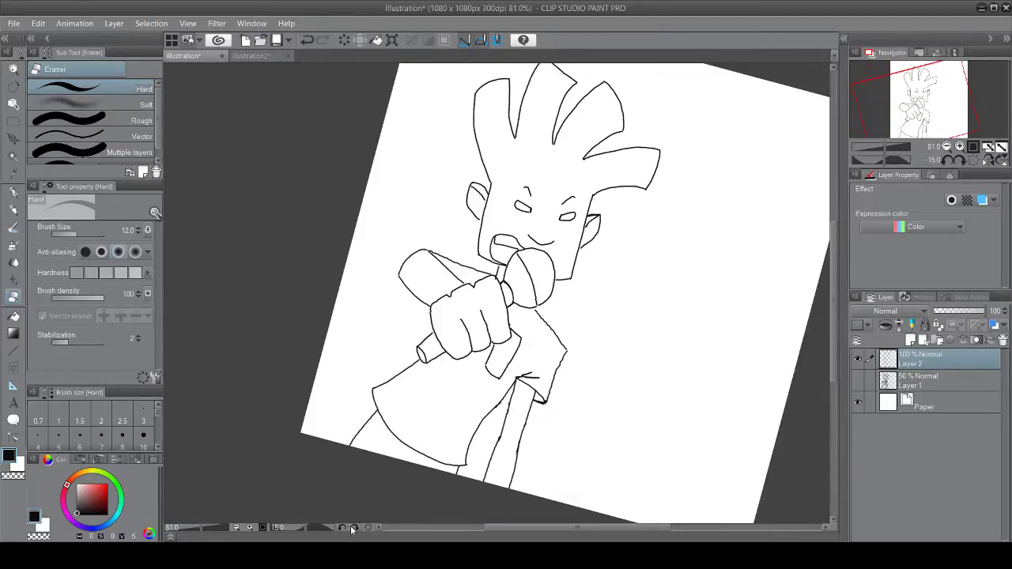
pyautogui.click(341, 527)
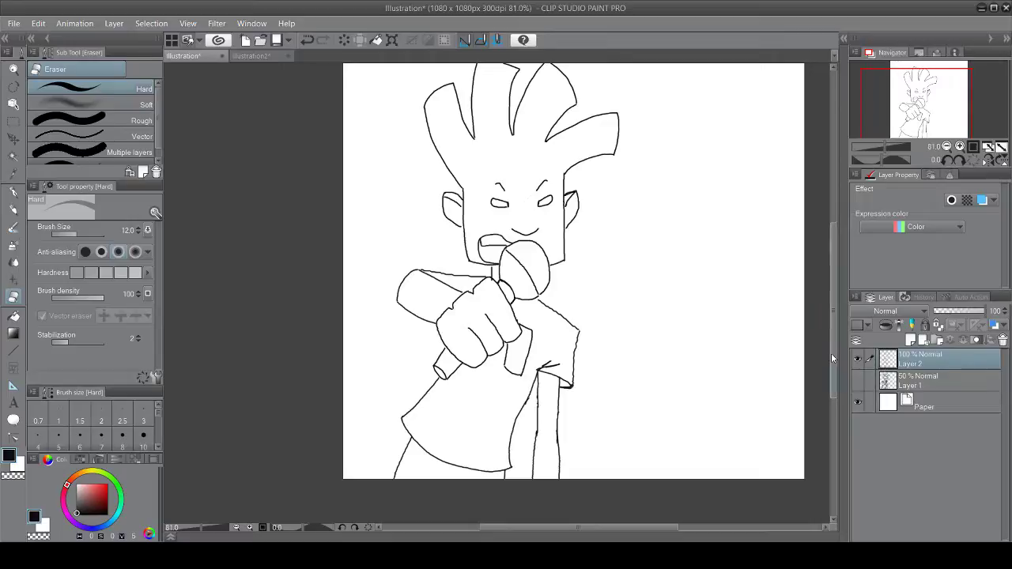
pyautogui.moveTo(833, 352); pyautogui.dragTo(837, 346)
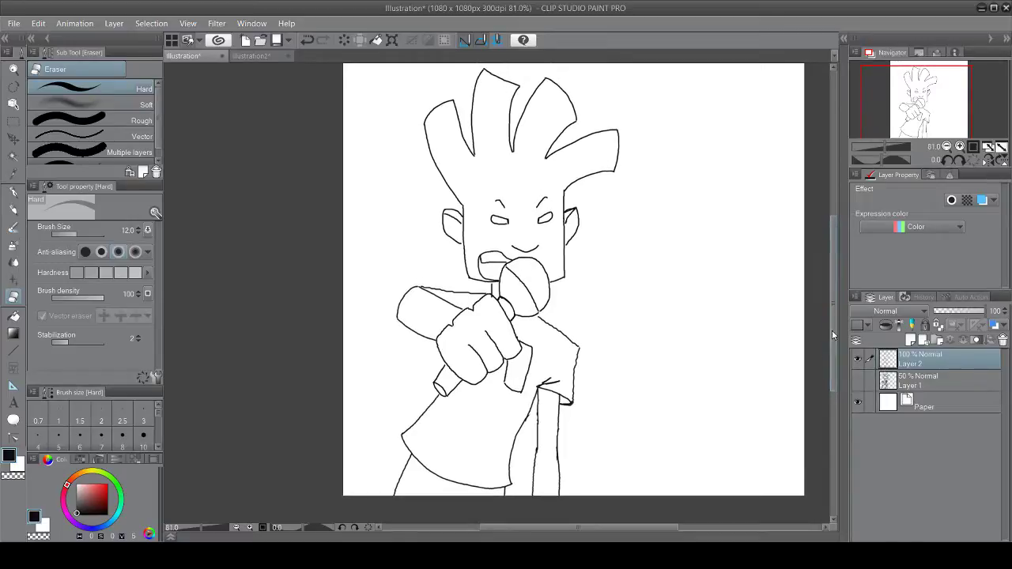
pyautogui.scroll(-1, 683, 321)
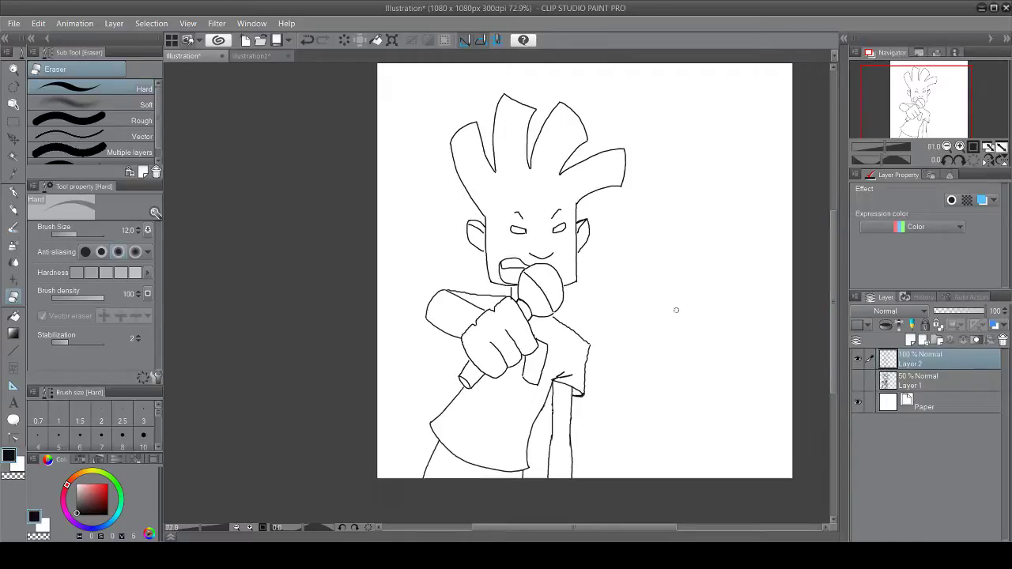
# Step: Select a rectangle around the microphone head and fill it with a 60-line, 30% density cross tone
pyautogui.click(12, 120)
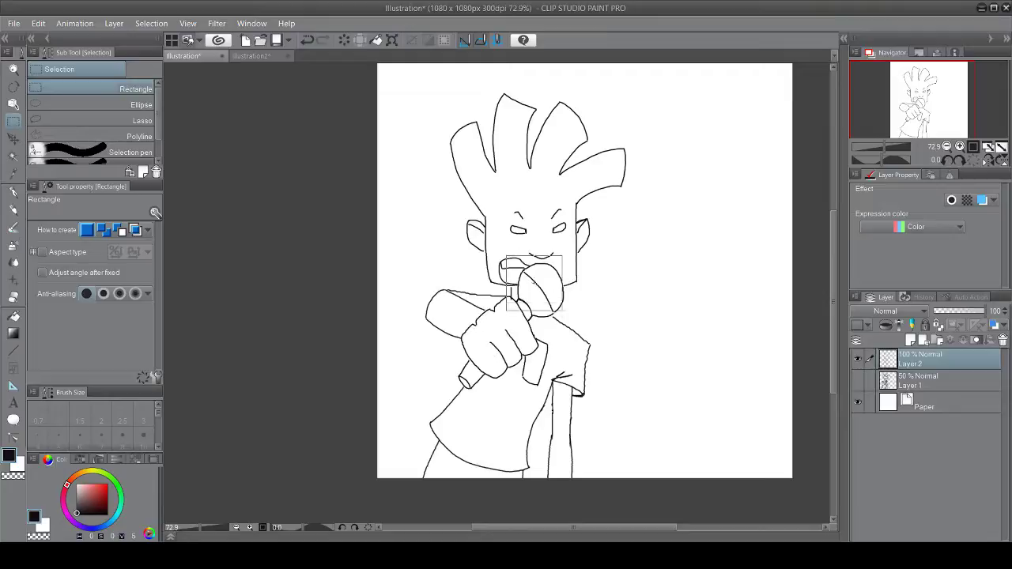
pyautogui.moveTo(540, 291); pyautogui.dragTo(577, 324)
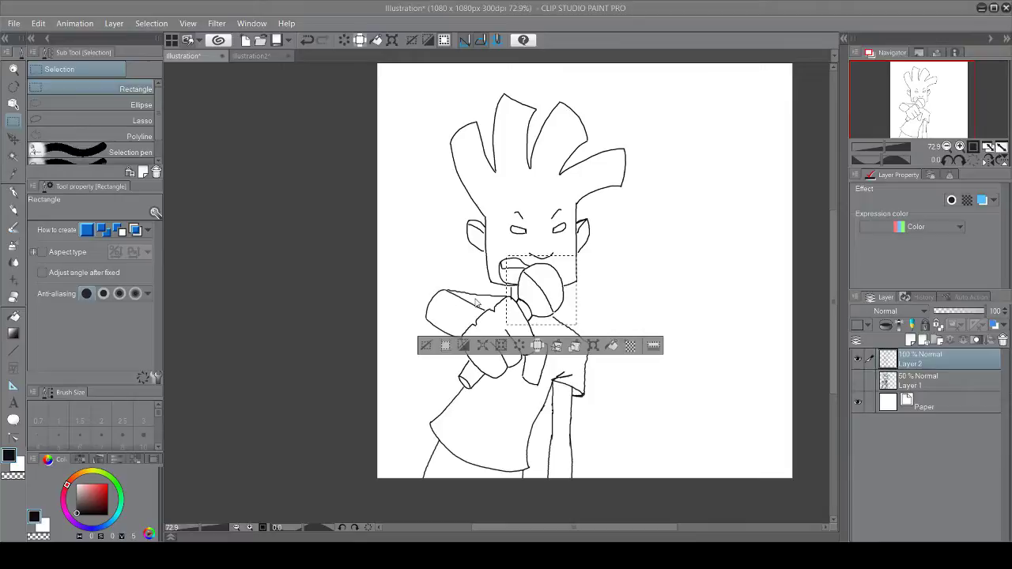
pyautogui.press('Return')
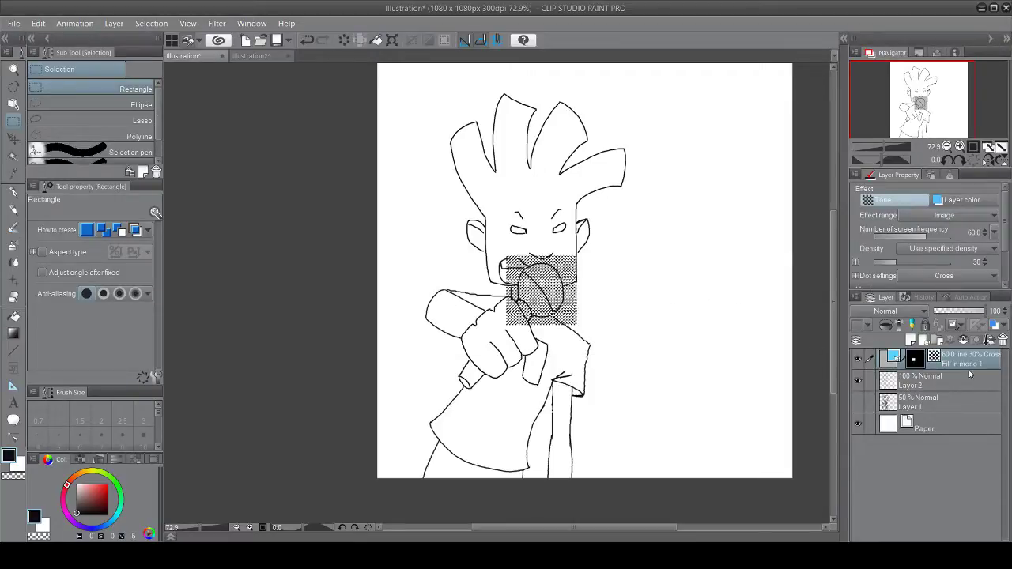
# Step: Add a new layer directly above Layer 2 and select the tone layer
pyautogui.click(944, 382)
pyautogui.click(858, 381)
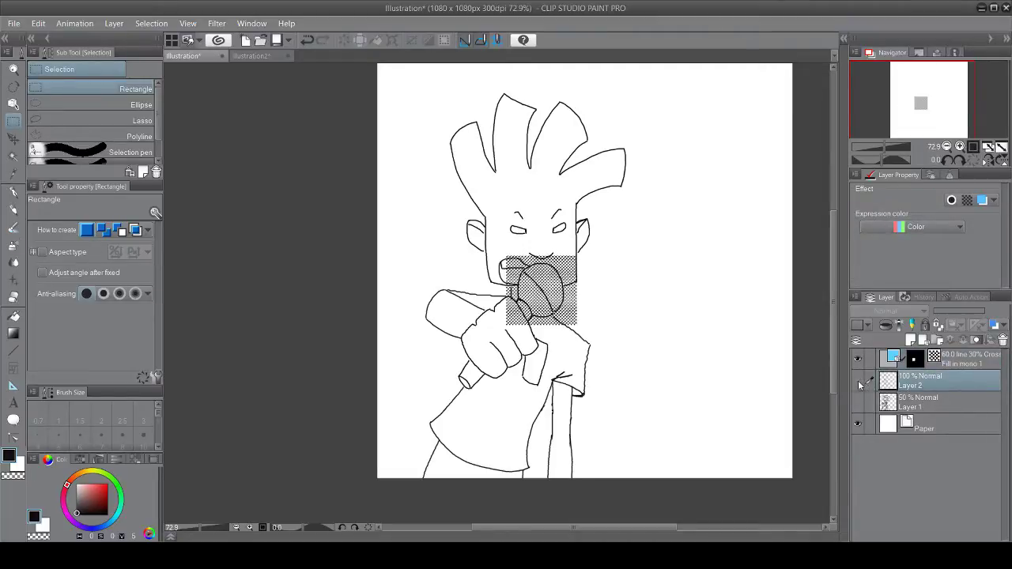
pyautogui.click(858, 380)
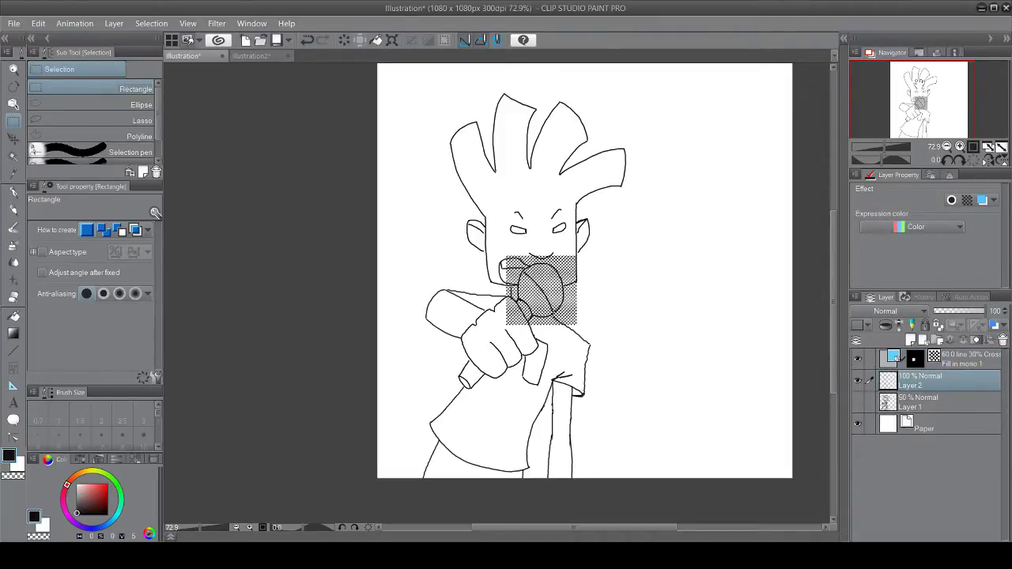
pyautogui.hotkey('ctrl', 'shift', 'n')
pyautogui.click(949, 361)
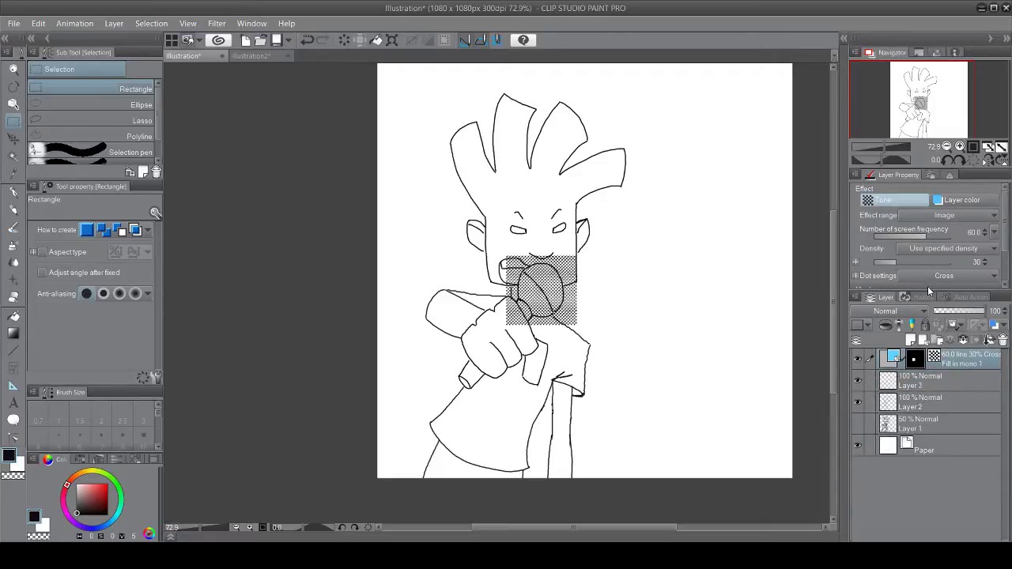
# Step: Merge the tone layer down into Layer 3 and erase the tone outside the microphone head with the Hard eraser
pyautogui.hotkey('ctrl', 'e')
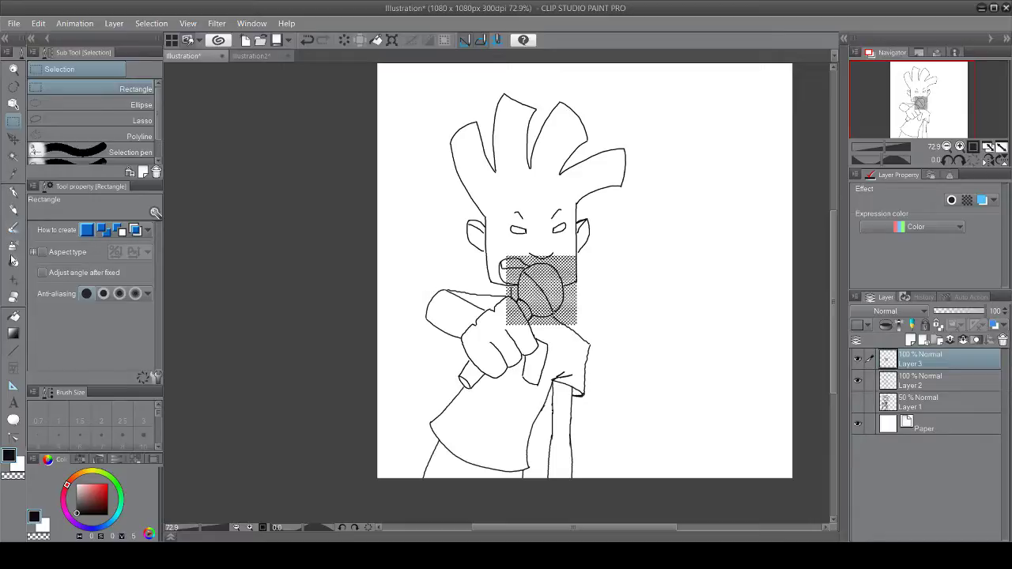
pyautogui.click(12, 296)
pyautogui.scroll(1, 475, 248)
pyautogui.scroll(4, 475, 248)
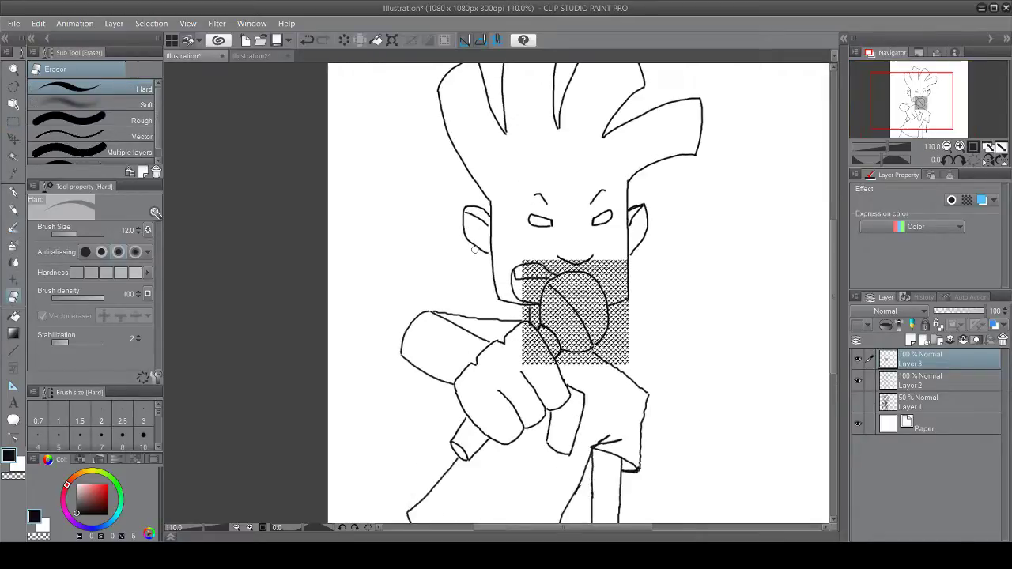
pyautogui.moveTo(499, 237)
pyautogui.mouseDown()
pyautogui.moveTo(524, 228)
pyautogui.moveTo(494, 273)
pyautogui.moveTo(557, 247)
pyautogui.moveTo(490, 291)
pyautogui.moveTo(489, 336)
pyautogui.moveTo(528, 270)
pyautogui.moveTo(508, 352)
pyautogui.moveTo(501, 312)
pyautogui.mouseUp()
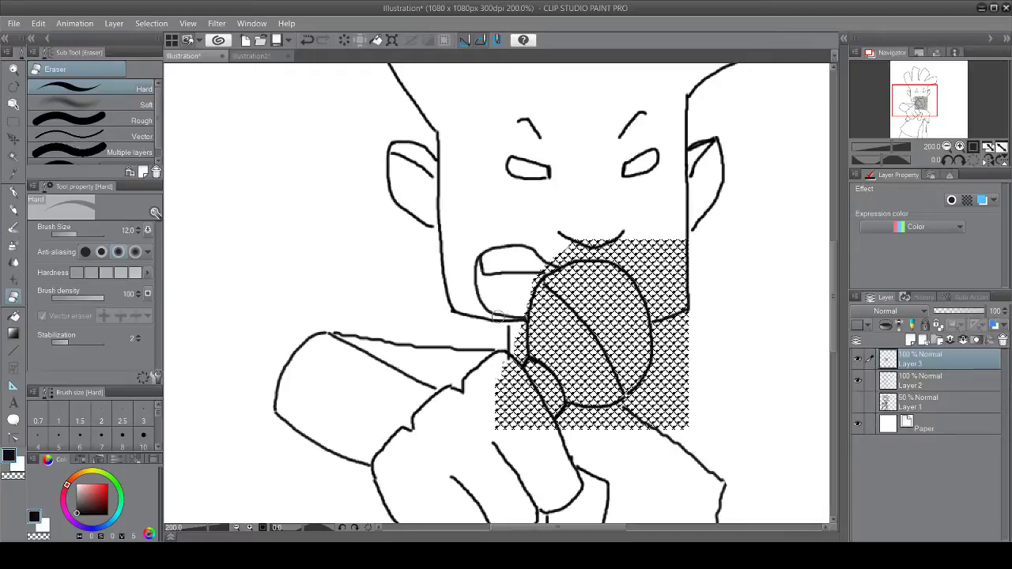
pyautogui.moveTo(497, 315)
pyautogui.mouseDown()
pyautogui.moveTo(517, 330)
pyautogui.moveTo(515, 385)
pyautogui.moveTo(545, 381)
pyautogui.moveTo(534, 383)
pyautogui.moveTo(537, 373)
pyautogui.moveTo(556, 408)
pyautogui.moveTo(536, 409)
pyautogui.moveTo(545, 400)
pyautogui.moveTo(562, 426)
pyautogui.moveTo(585, 421)
pyautogui.moveTo(549, 419)
pyautogui.moveTo(544, 432)
pyautogui.moveTo(571, 409)
pyautogui.moveTo(617, 412)
pyautogui.moveTo(552, 421)
pyautogui.moveTo(586, 430)
pyautogui.moveTo(567, 427)
pyautogui.moveTo(677, 421)
pyautogui.moveTo(698, 368)
pyautogui.moveTo(758, 317)
pyautogui.moveTo(775, 320)
pyautogui.moveTo(786, 328)
pyautogui.moveTo(771, 336)
pyautogui.moveTo(733, 424)
pyautogui.moveTo(668, 440)
pyautogui.moveTo(691, 410)
pyautogui.moveTo(666, 427)
pyautogui.moveTo(684, 399)
pyautogui.moveTo(711, 381)
pyautogui.moveTo(700, 374)
pyautogui.moveTo(621, 410)
pyautogui.moveTo(694, 359)
pyautogui.moveTo(685, 276)
pyautogui.moveTo(640, 399)
pyautogui.moveTo(669, 285)
pyautogui.moveTo(647, 229)
pyautogui.mouseUp()
pyautogui.press(']')
pyautogui.press(']')
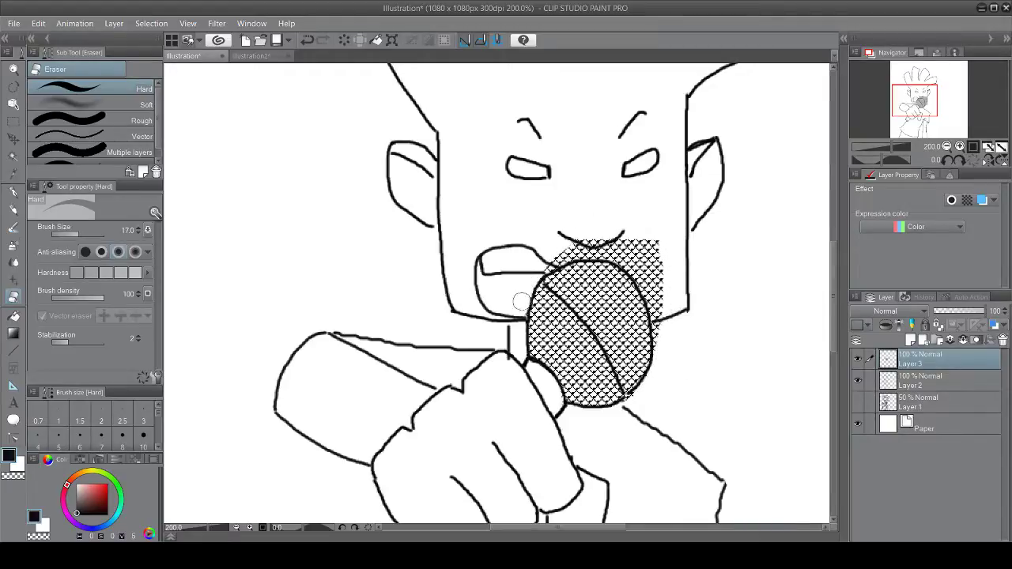
pyautogui.moveTo(538, 289)
pyautogui.mouseDown()
pyautogui.moveTo(592, 230)
pyautogui.moveTo(539, 263)
pyautogui.moveTo(607, 240)
pyautogui.moveTo(664, 261)
pyautogui.moveTo(651, 228)
pyautogui.moveTo(662, 349)
pyautogui.moveTo(641, 268)
pyautogui.moveTo(590, 249)
pyautogui.moveTo(545, 263)
pyautogui.moveTo(625, 253)
pyautogui.moveTo(661, 310)
pyautogui.mouseUp()
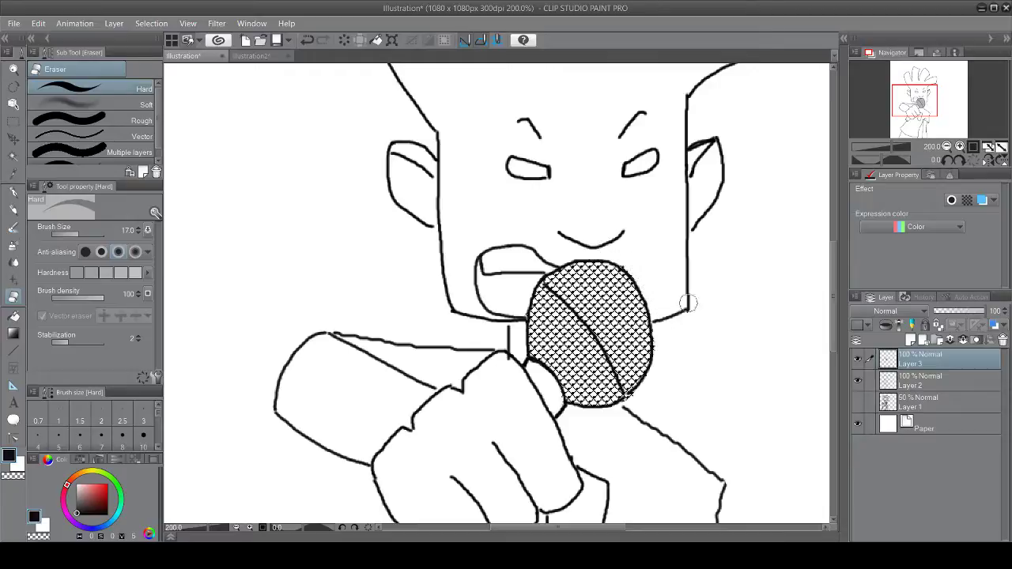
pyautogui.scroll(-5, 683, 332)
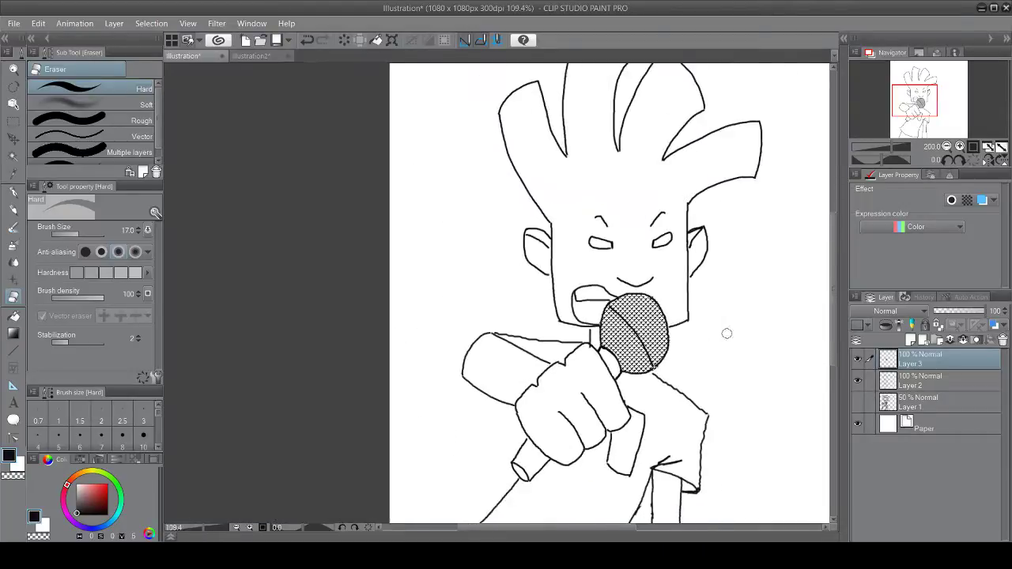
pyautogui.scroll(-2, 831, 342)
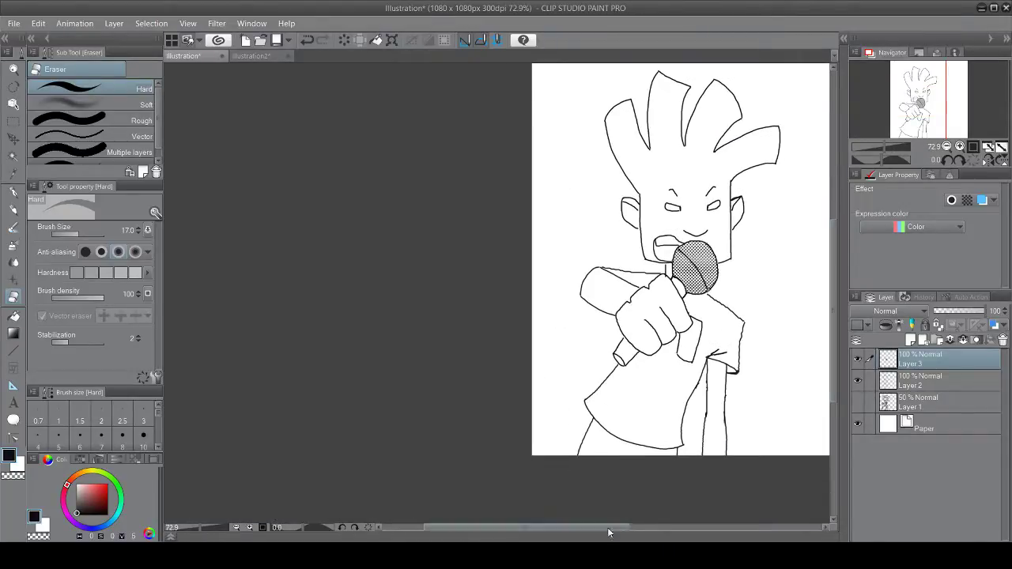
pyautogui.moveTo(584, 525); pyautogui.dragTo(625, 526)
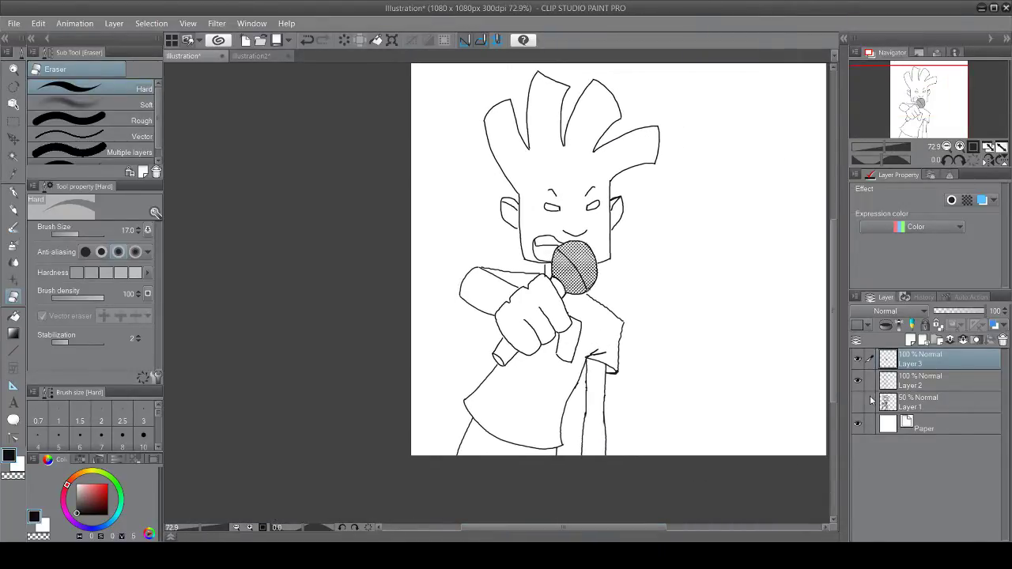
# Step: On Layer 2, auto-select the body of the shirt and fill it with black
pyautogui.click(922, 380)
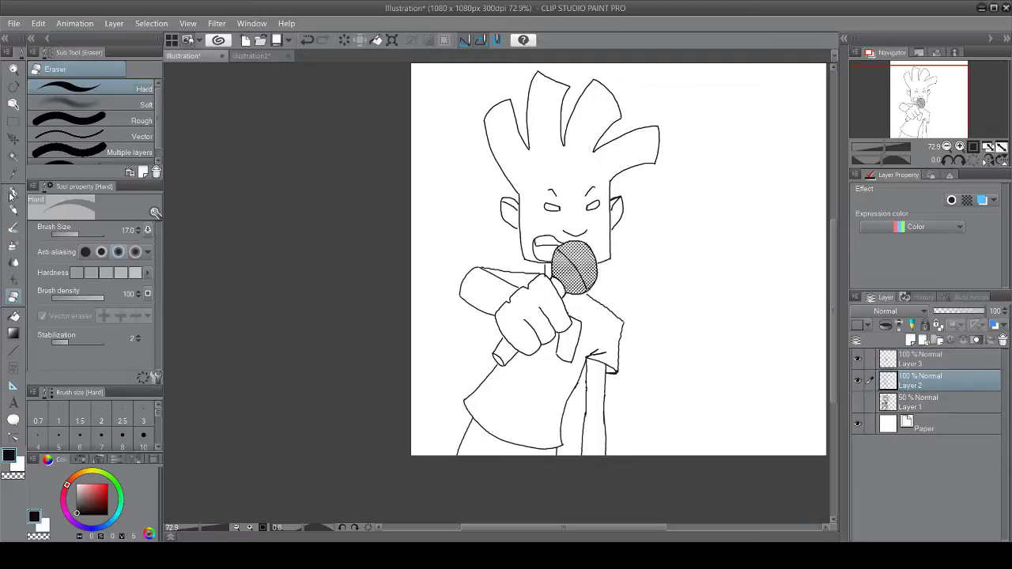
pyautogui.click(13, 157)
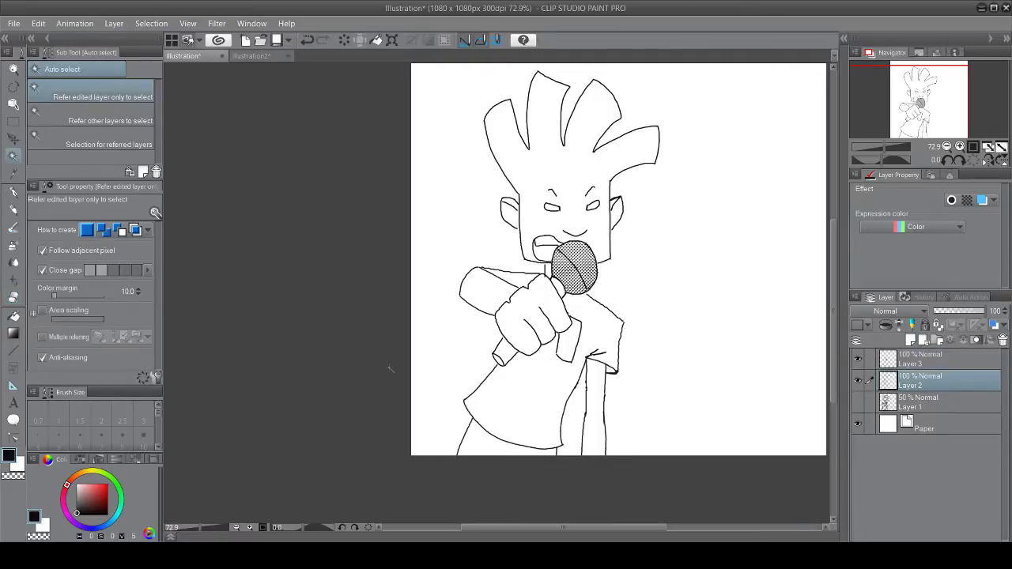
pyautogui.click(540, 405)
pyautogui.click(572, 419)
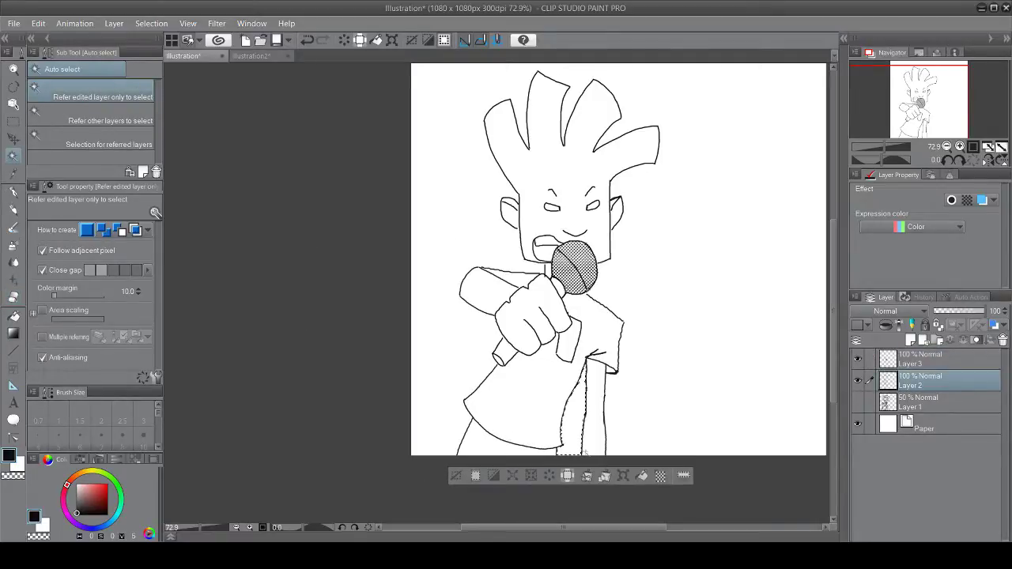
pyautogui.click(537, 409)
pyautogui.click(613, 470)
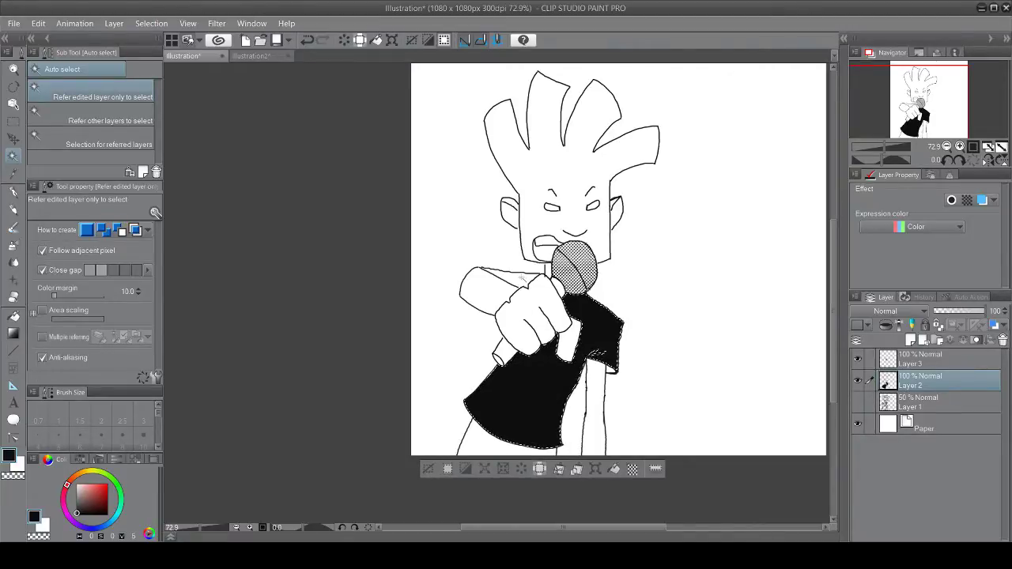
# Step: Fill the narrow strip of shirt above the raised arm with black and clear the selection
pyautogui.click(522, 279)
pyautogui.click(581, 310)
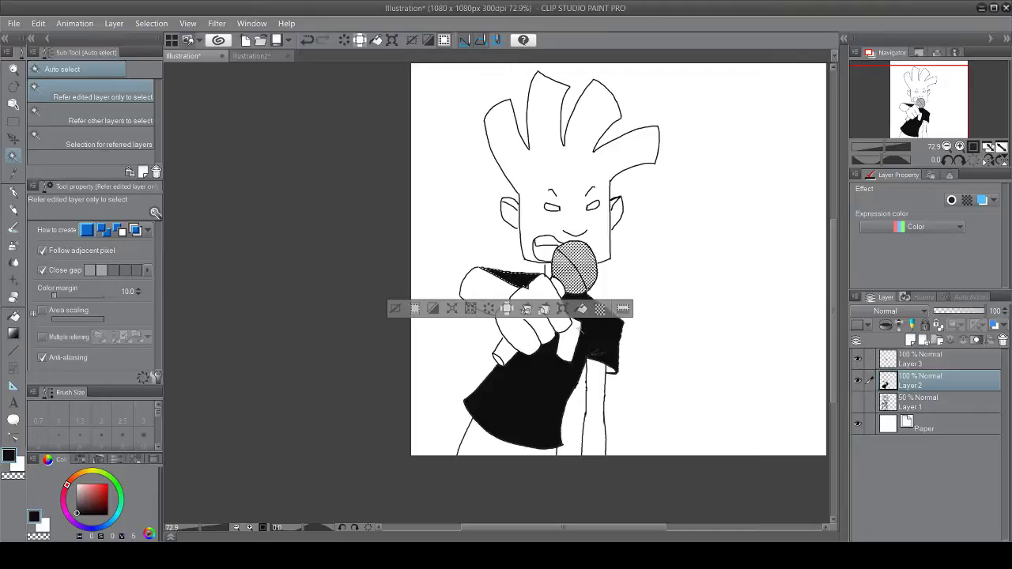
pyautogui.click(396, 308)
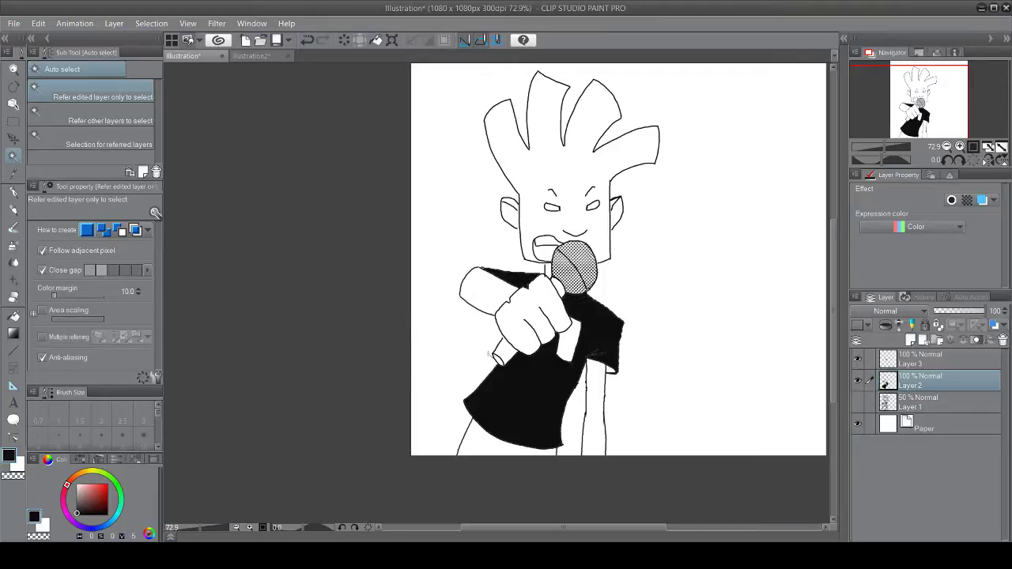
# Step: Auto-select and fill with black the small armpit gap and the opening of the short sleeve, clearing the selection
pyautogui.scroll(2, 491, 352)
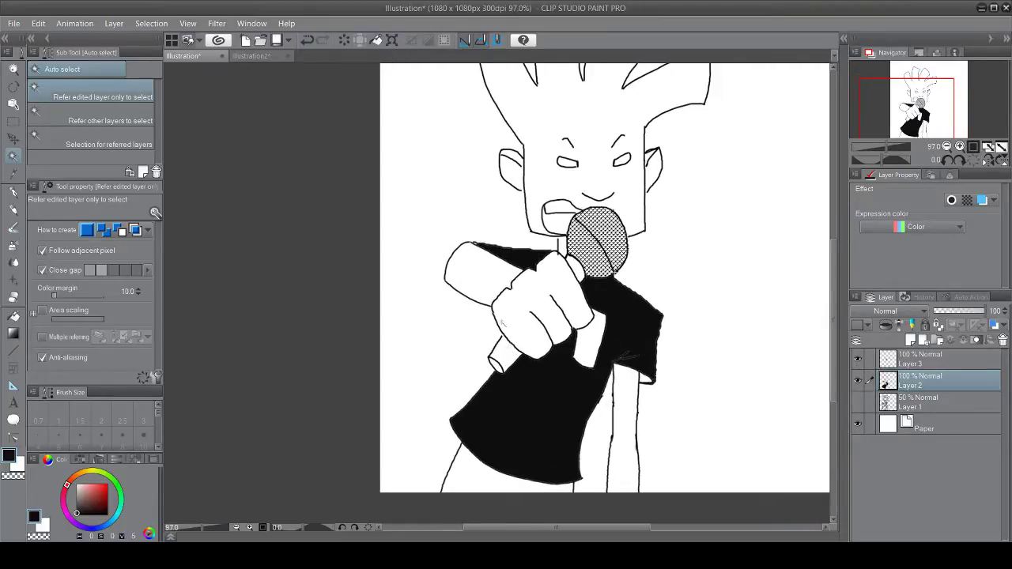
pyautogui.scroll(-1, 504, 322)
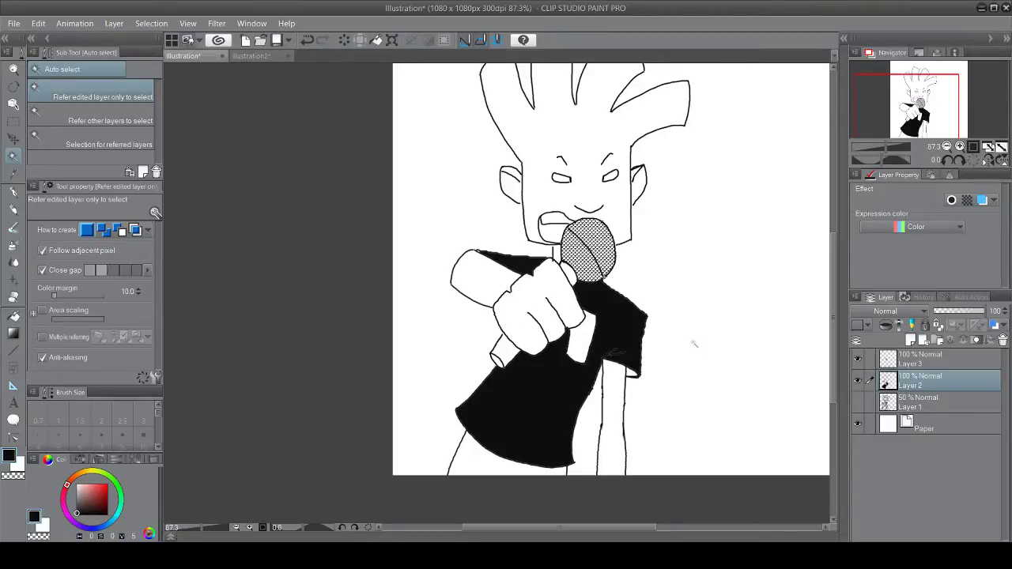
pyautogui.scroll(4, 693, 344)
pyautogui.scroll(1, 603, 382)
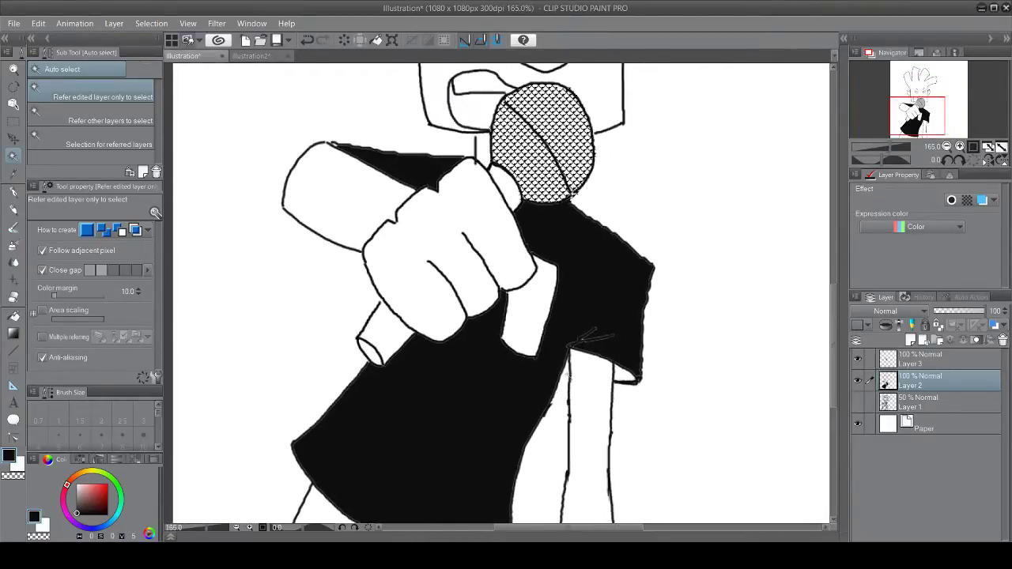
pyautogui.click(14, 206)
pyautogui.click(13, 193)
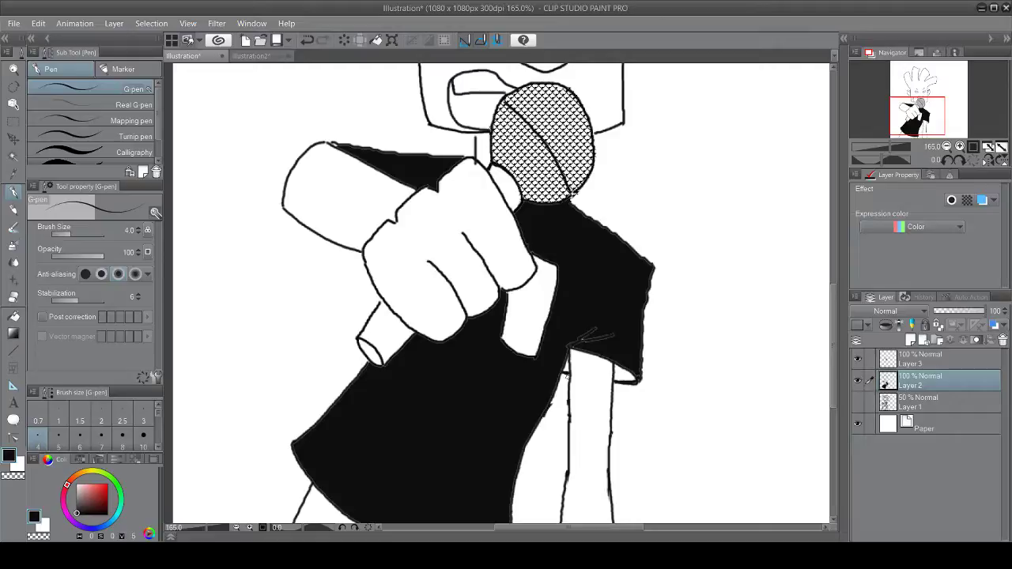
pyautogui.scroll(5, 625, 428)
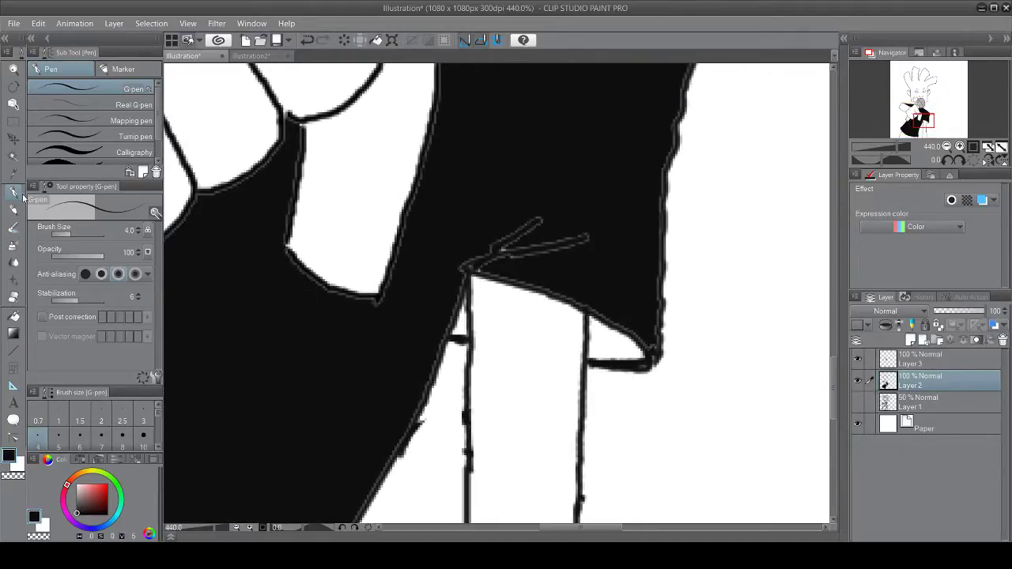
pyautogui.click(14, 157)
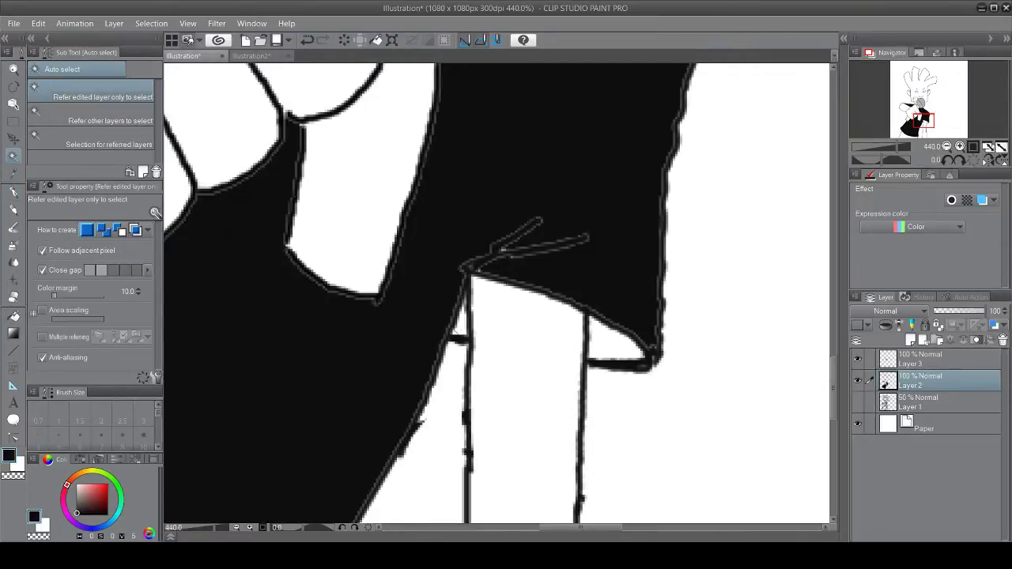
pyautogui.click(461, 323)
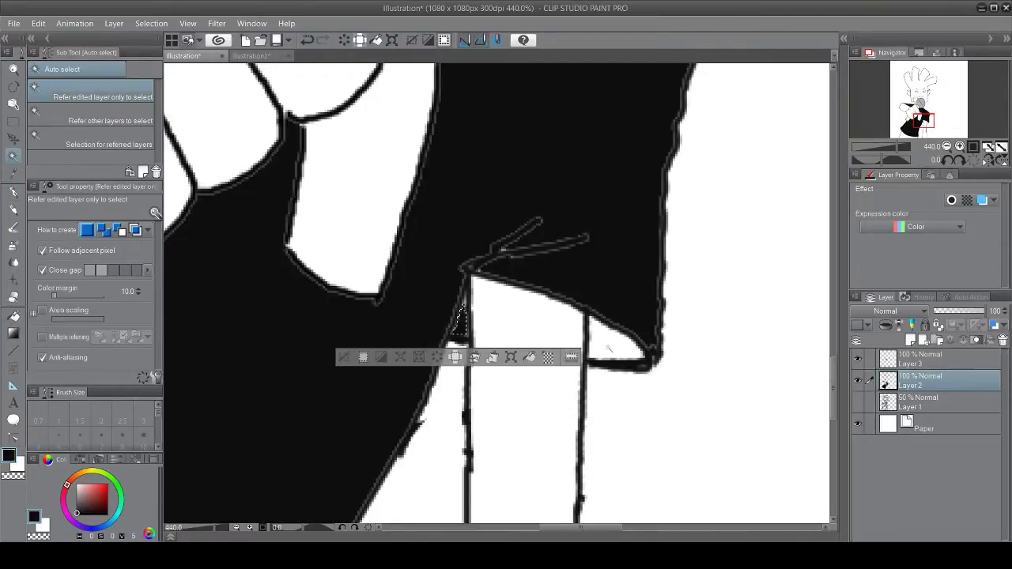
pyautogui.click(609, 342)
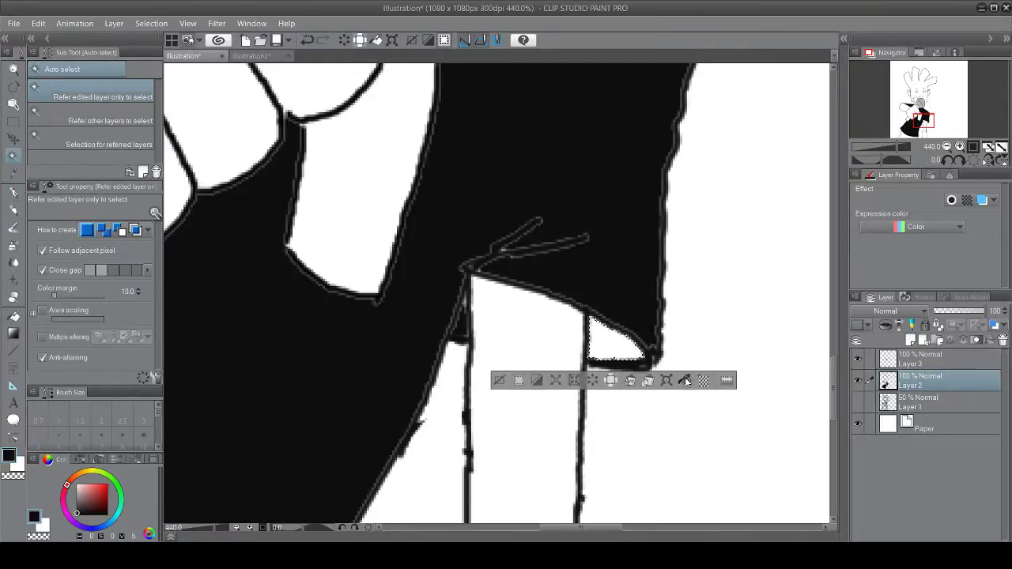
pyautogui.click(685, 380)
pyautogui.click(499, 380)
pyautogui.scroll(-10, 486, 376)
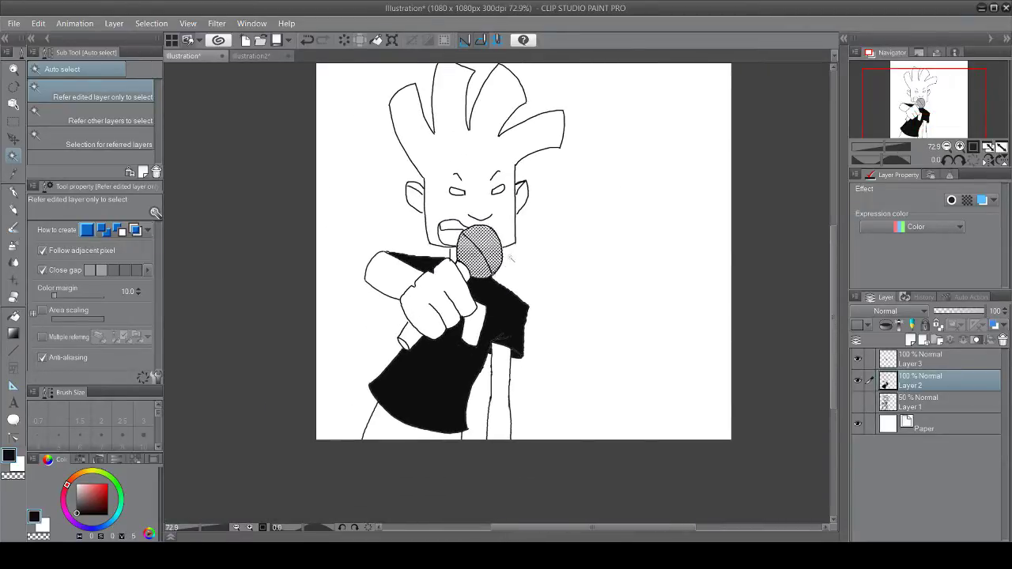
# Step: Auto-select the inside of the open mouth below the teeth, fill it with black and clear the selection
pyautogui.scroll(3, 444, 236)
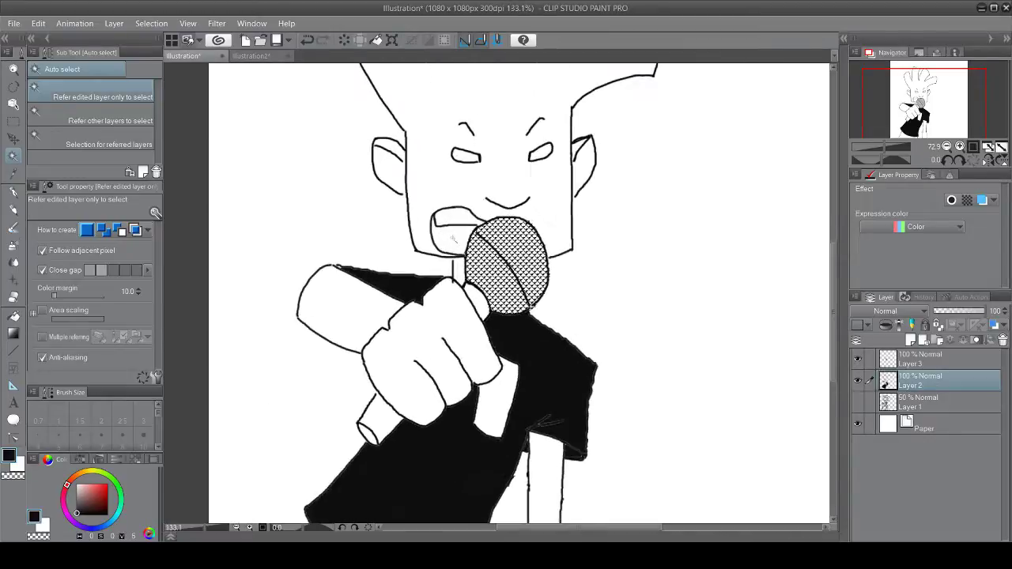
pyautogui.click(455, 241)
pyautogui.click(524, 276)
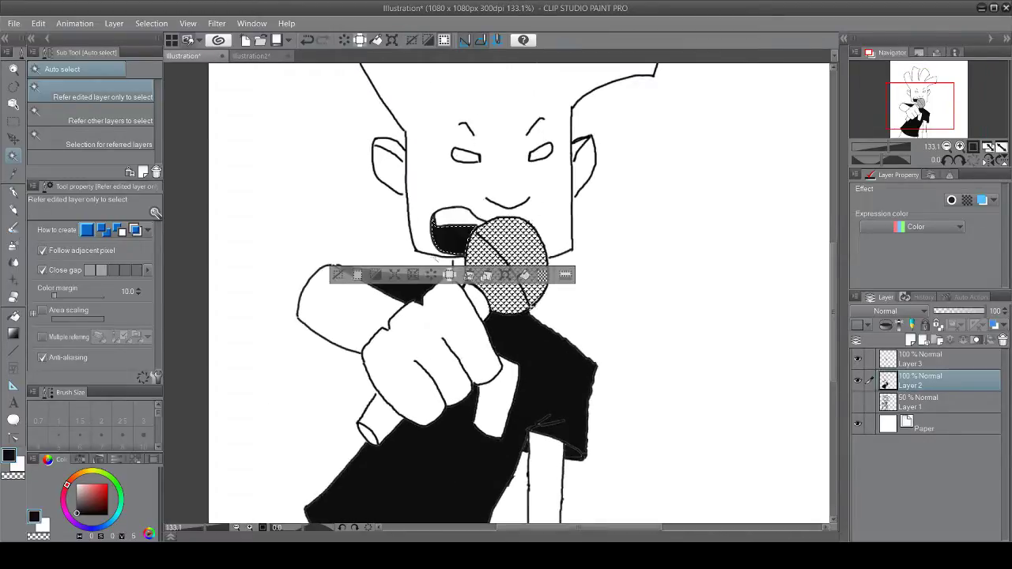
pyautogui.click(337, 275)
pyautogui.scroll(-3, 379, 308)
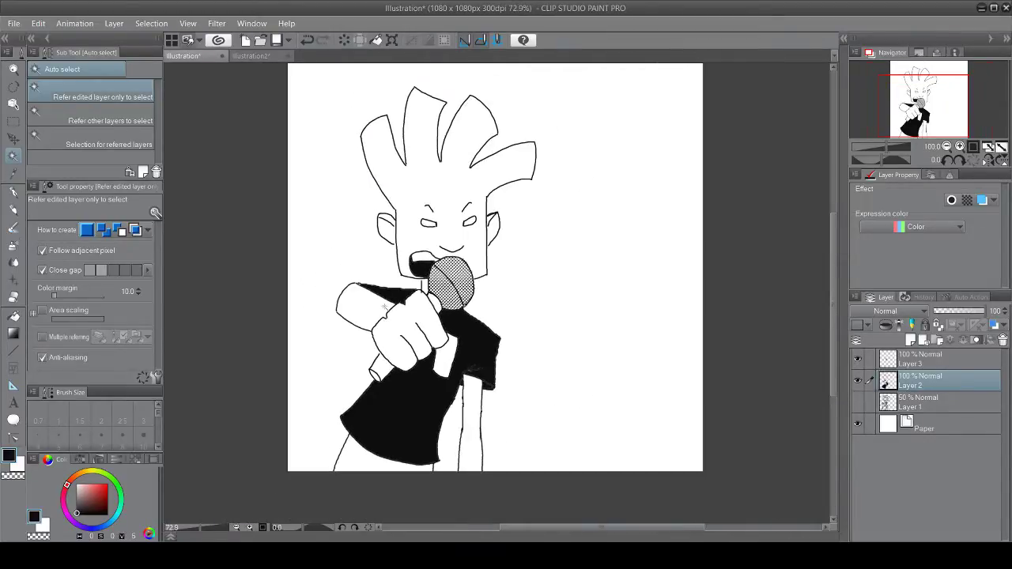
pyautogui.scroll(-1, 383, 314)
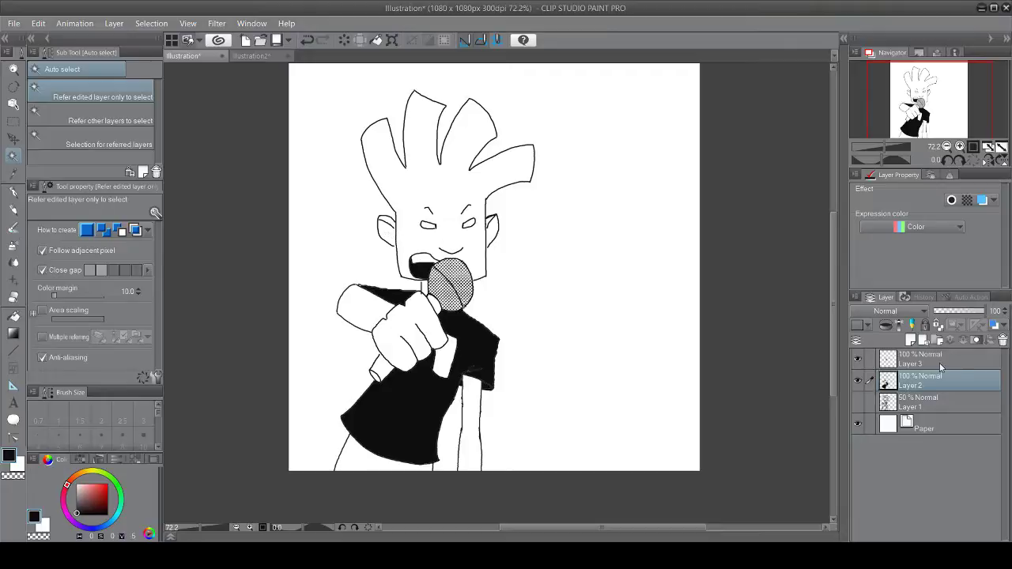
# Step: Make Layer 3 active and set up the Opaque watercolor brush at size 25
pyautogui.click(926, 401)
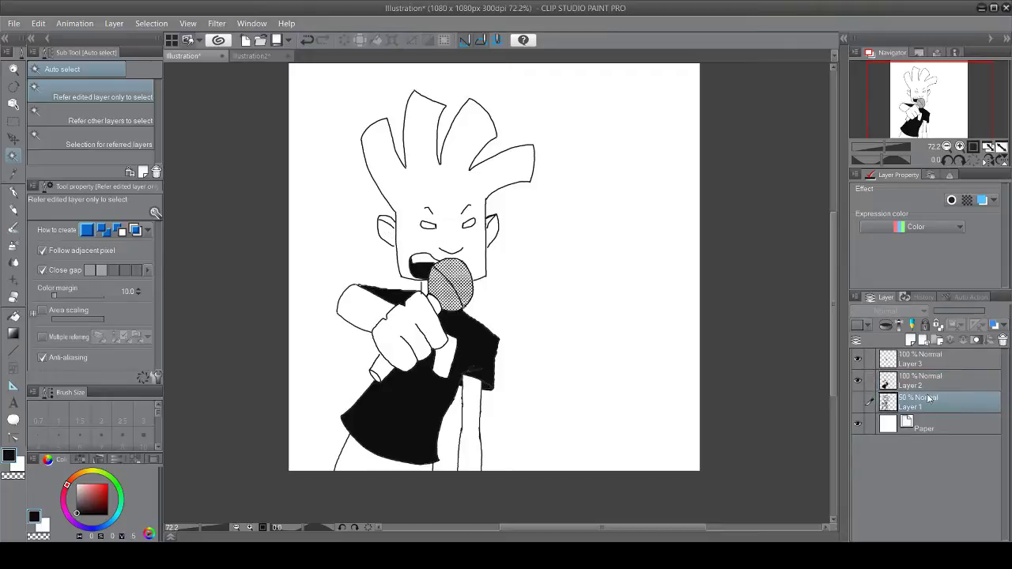
pyautogui.click(856, 358)
pyautogui.click(857, 358)
pyautogui.click(921, 362)
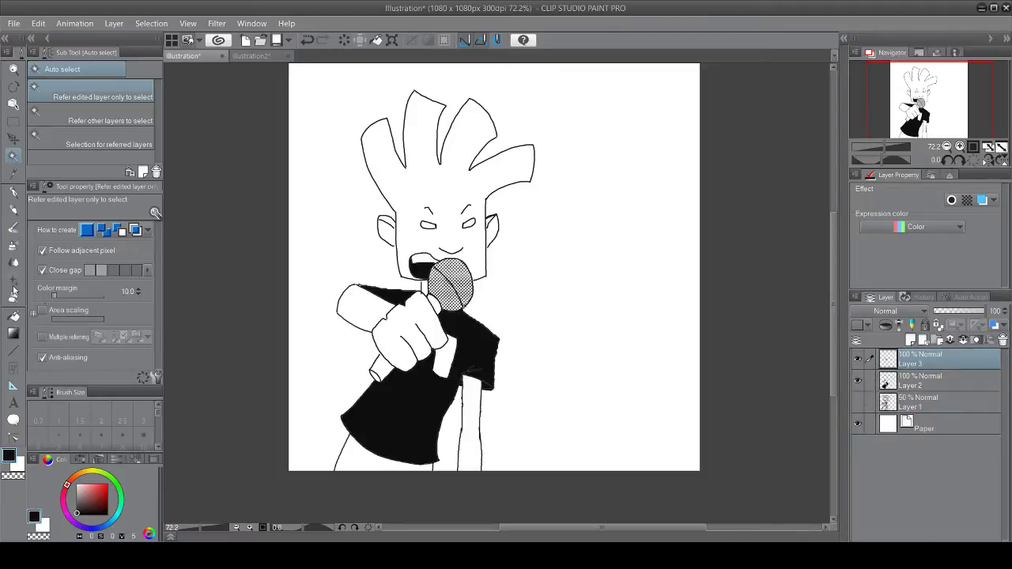
pyautogui.click(13, 228)
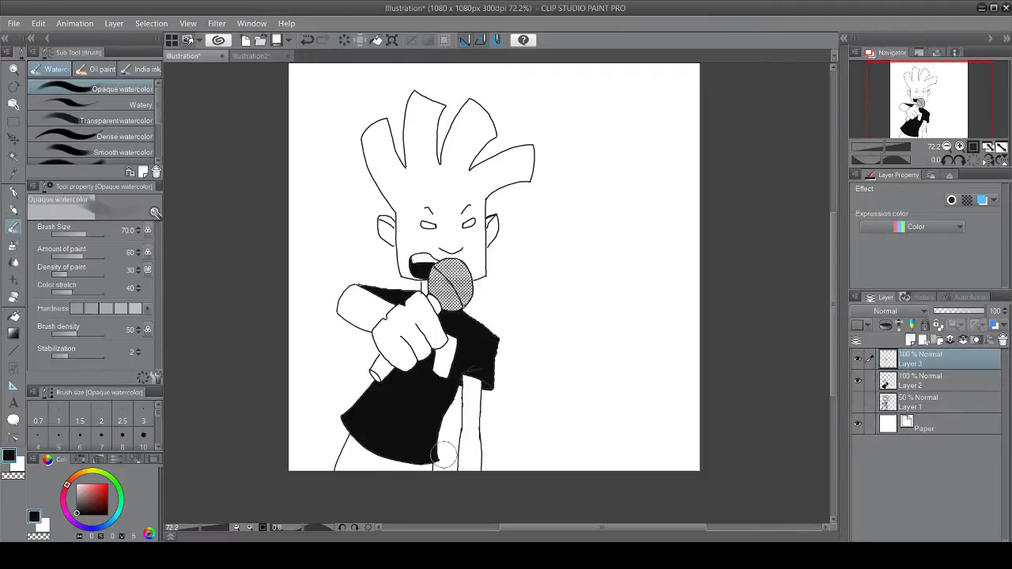
pyautogui.scroll(1, 342, 461)
pyautogui.scroll(-1, 350, 463)
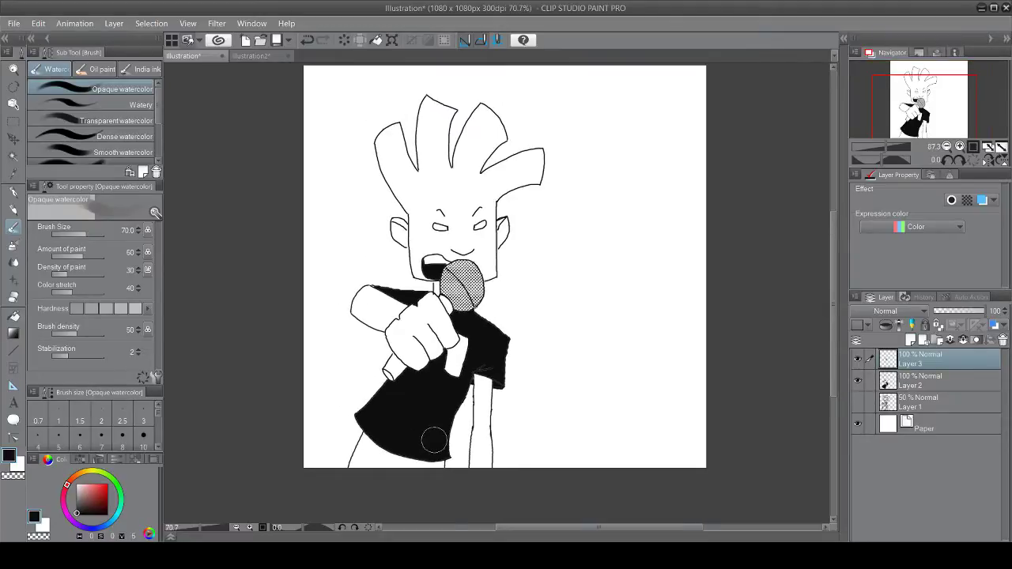
pyautogui.press('[')
pyautogui.press('[')
pyautogui.press('[')
pyautogui.press('[')
pyautogui.press('[')
pyautogui.scroll(4, 471, 396)
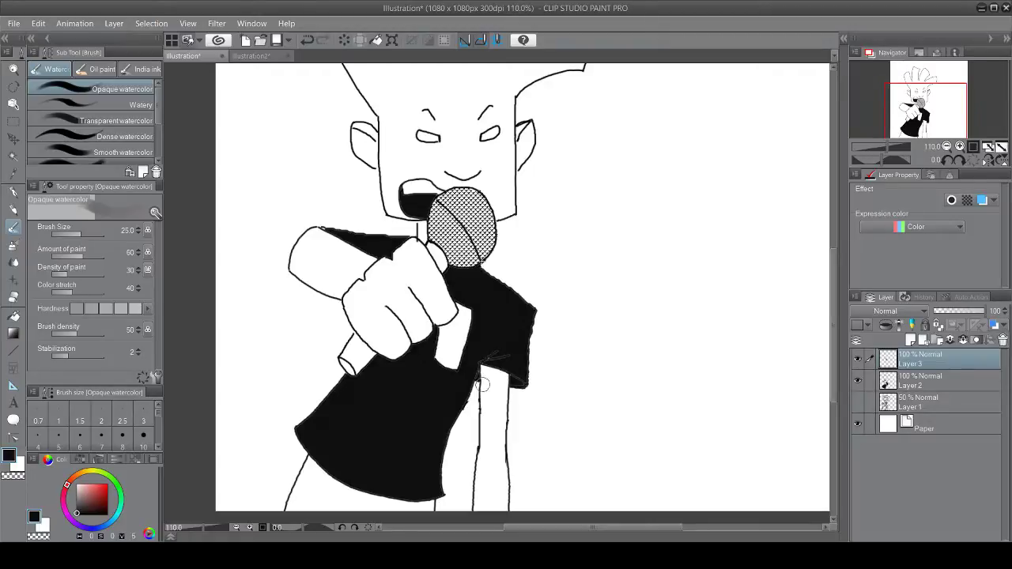
# Step: Try a shading stroke on the hanging arm just below the sleeve, and undo it
pyautogui.moveTo(484, 370)
pyautogui.mouseDown()
pyautogui.moveTo(485, 431)
pyautogui.moveTo(483, 368)
pyautogui.moveTo(485, 387)
pyautogui.mouseUp()
pyautogui.hotkey('ctrl', 'z')
pyautogui.hotkey('ctrl', 'z')
# Step: Check Layer 3 by toggling its visibility and apply the Tone effect to it
pyautogui.click(860, 361)
pyautogui.click(860, 360)
pyautogui.click(967, 201)
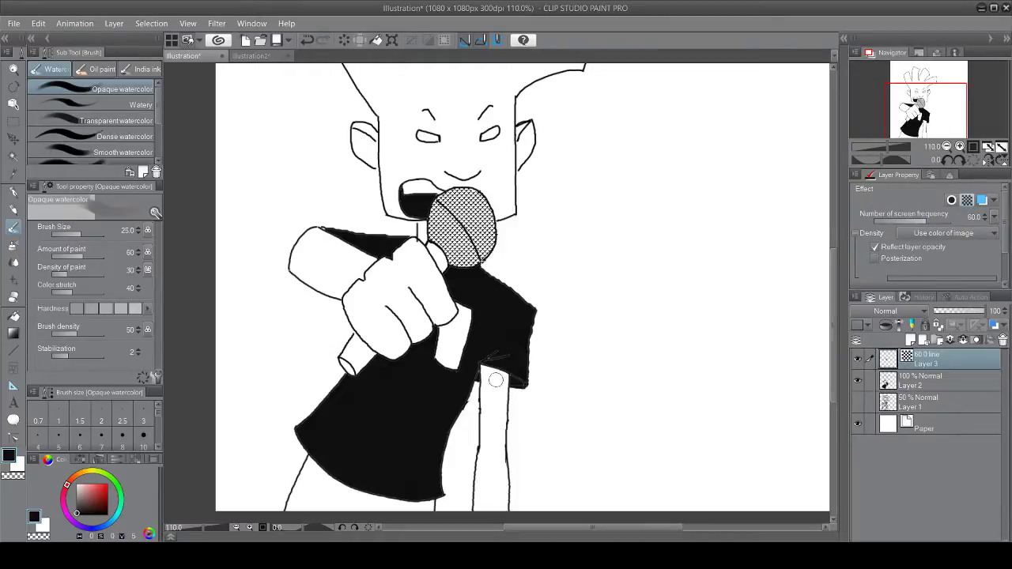
# Step: Try painting tone shading down the inner side of the hanging arm, and undo the strokes
pyautogui.moveTo(485, 370); pyautogui.dragTo(478, 510)
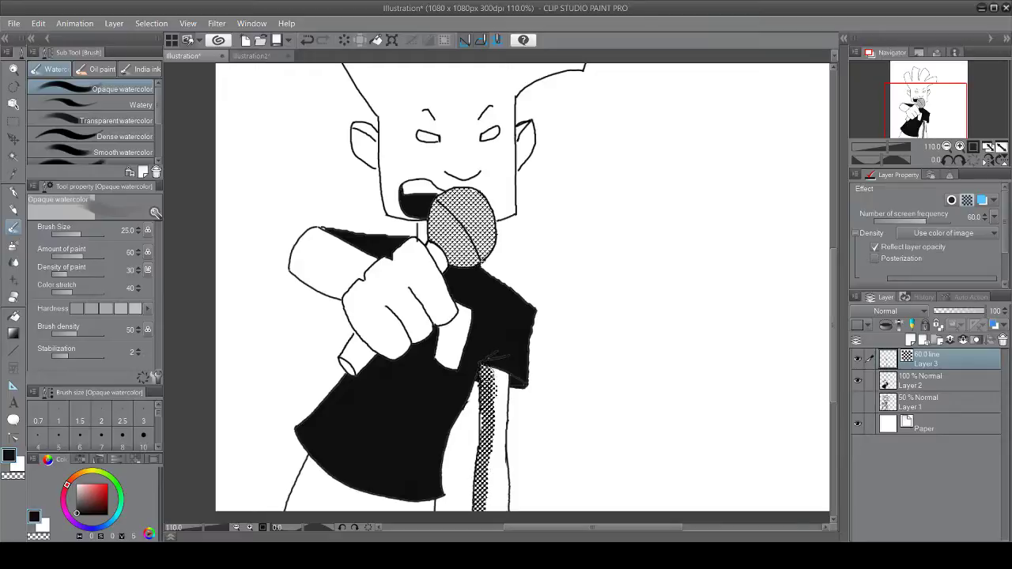
pyautogui.moveTo(484, 365); pyautogui.dragTo(478, 512)
pyautogui.hotkey('ctrl', 'z')
pyautogui.hotkey('ctrl', 'z')
pyautogui.hotkey('ctrl', 'z')
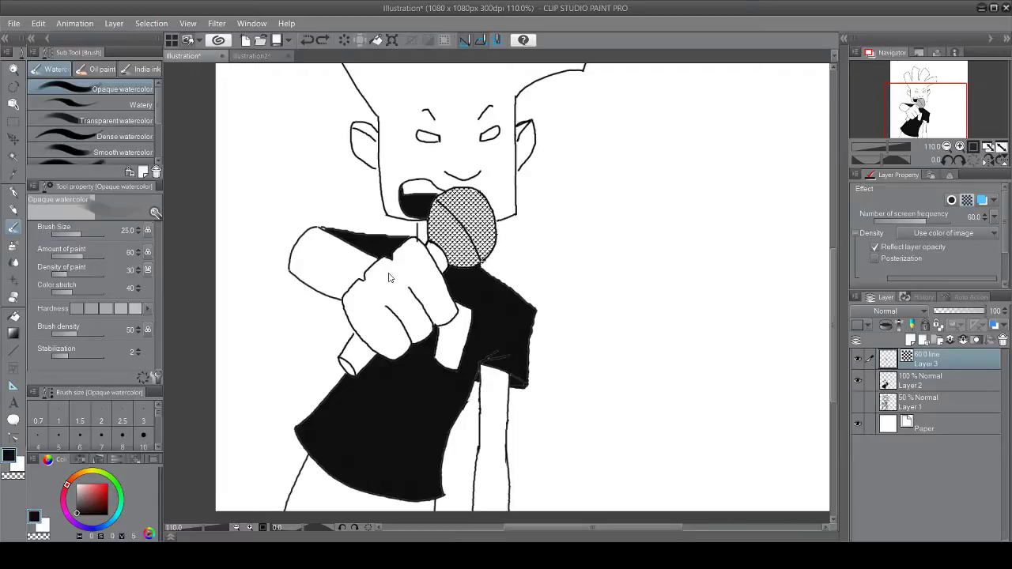
# Step: Check Layer 3's content by hiding and showing it, and examine the microphone's screen tone up close
pyautogui.click(857, 359)
pyautogui.click(858, 358)
pyautogui.scroll(3, 469, 278)
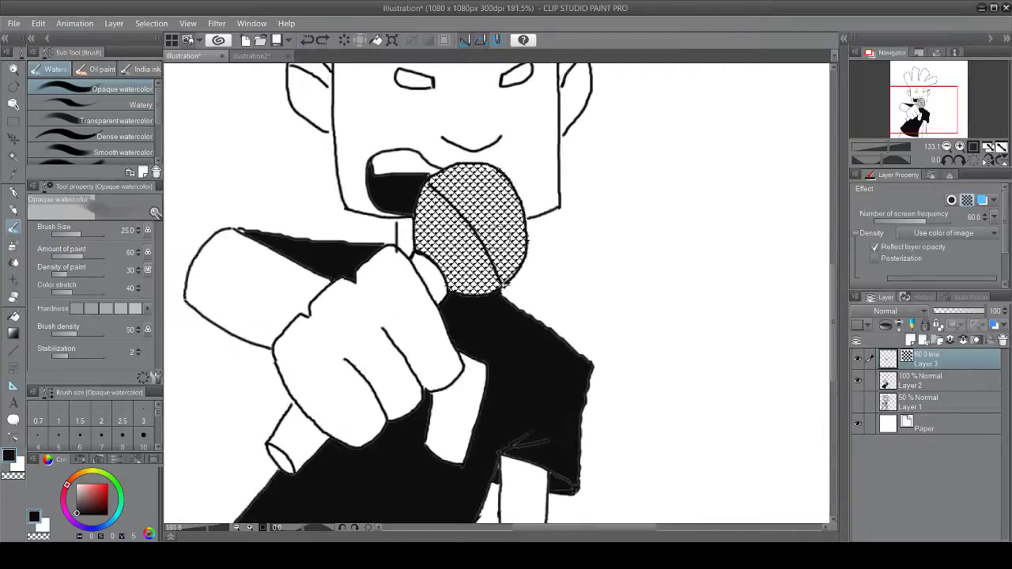
pyautogui.scroll(3, 502, 281)
pyautogui.scroll(-1, 500, 253)
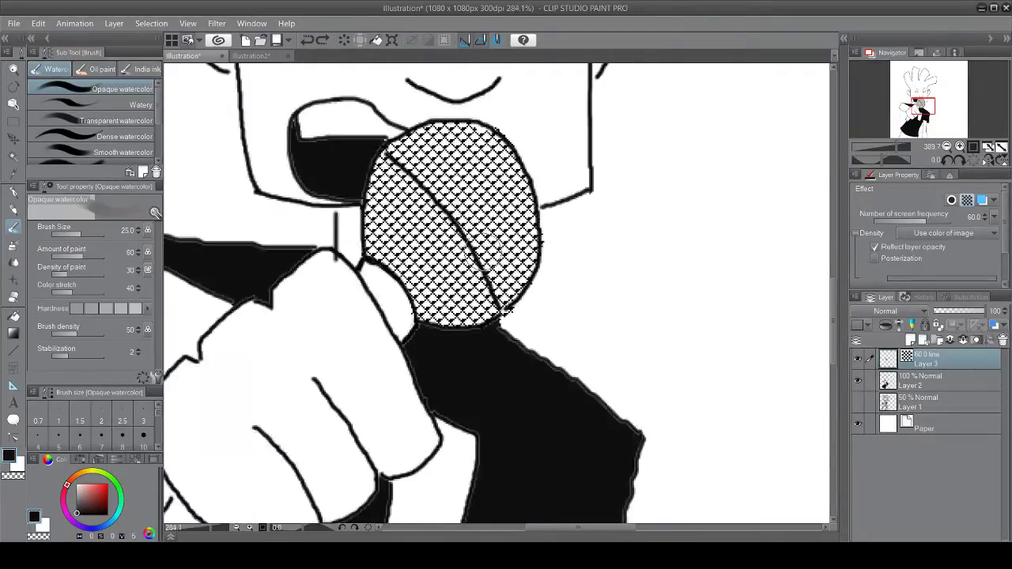
pyautogui.scroll(-5, 486, 266)
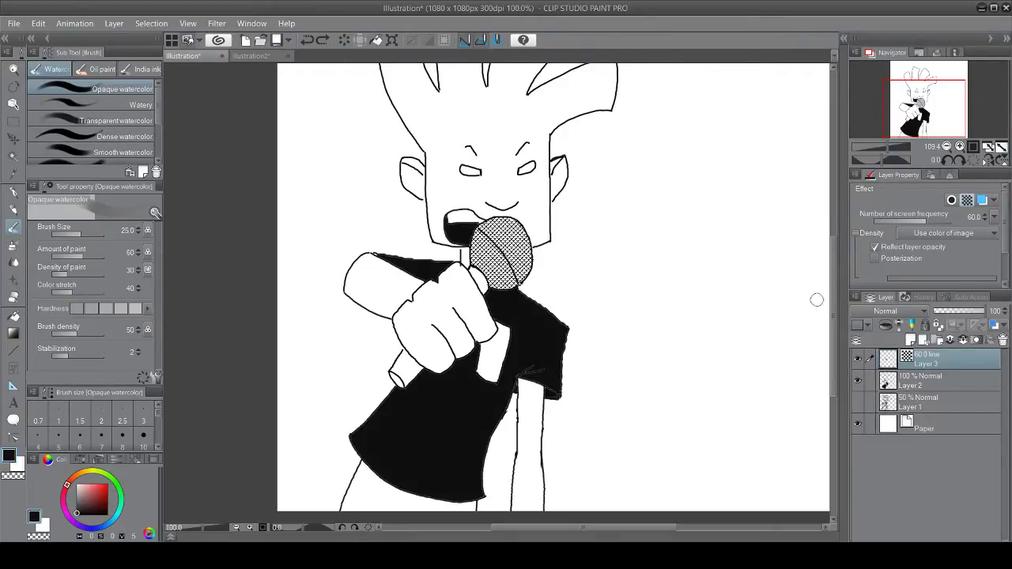
pyautogui.scroll(-1, 817, 295)
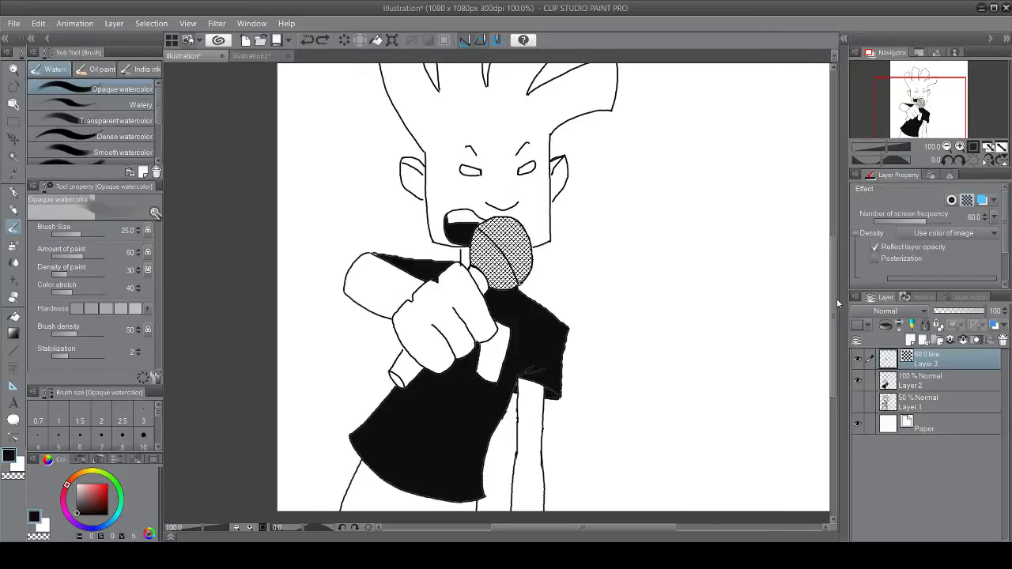
pyautogui.scroll(-1, 840, 296)
# Step: Turn off Layer 3's Tone effect, try a white border effect on it and remove the border
pyautogui.click(966, 200)
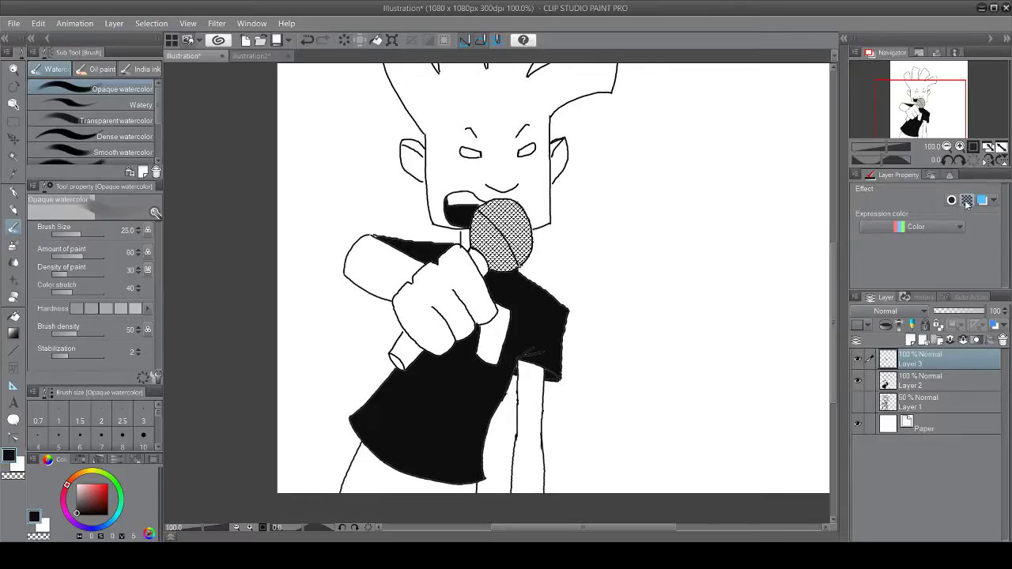
pyautogui.click(951, 200)
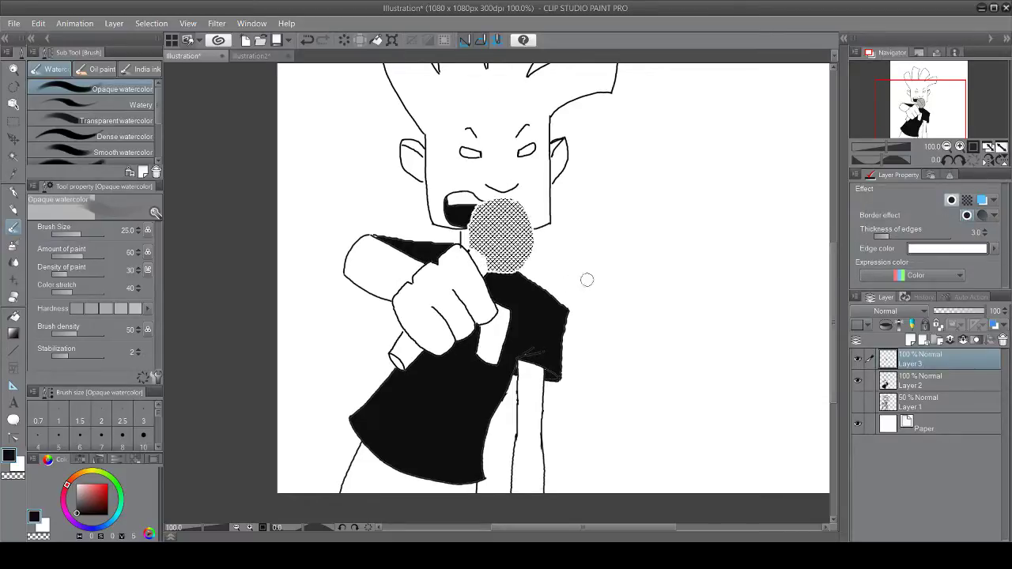
pyautogui.click(967, 200)
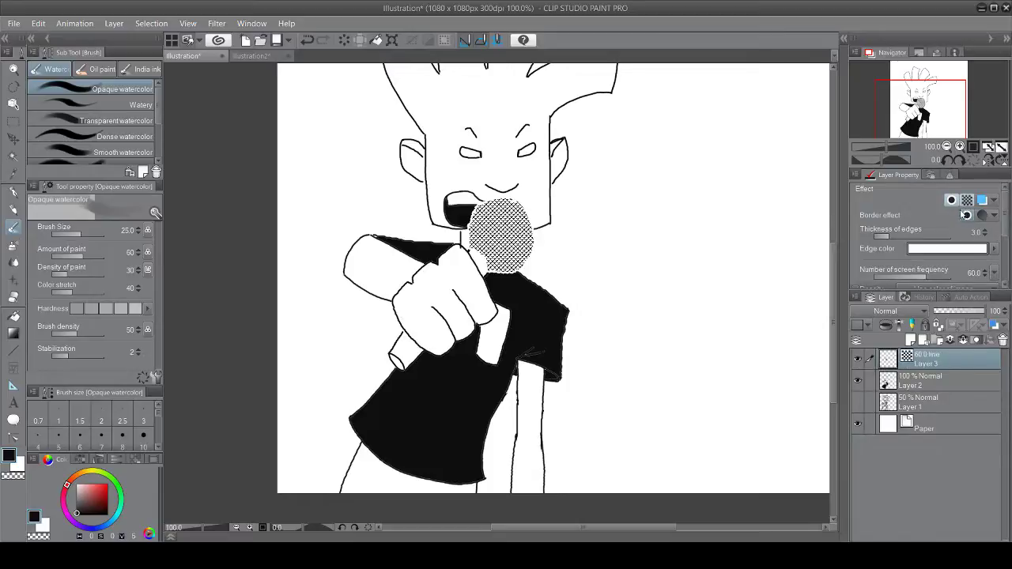
pyautogui.click(896, 322)
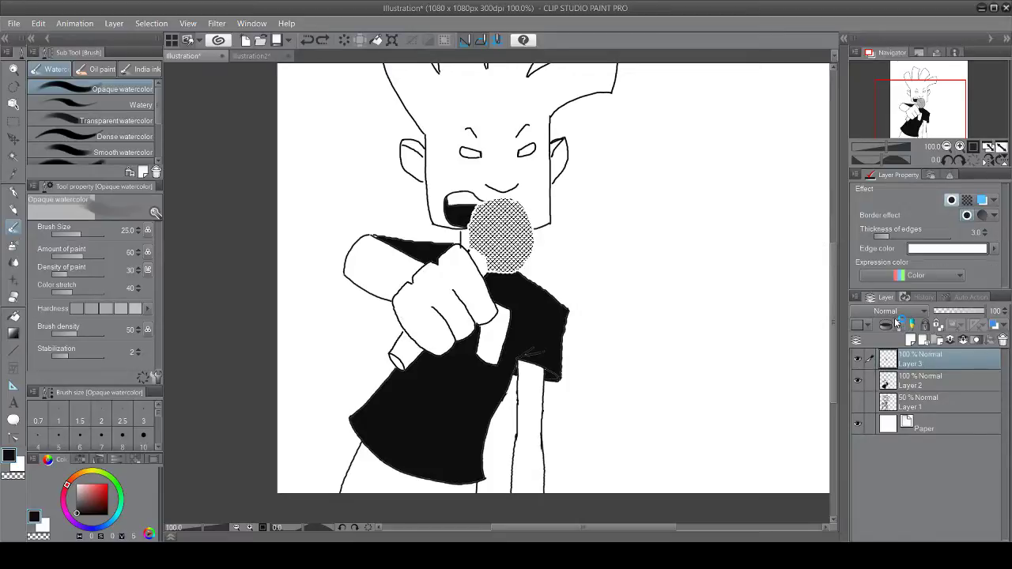
pyautogui.click(858, 359)
pyautogui.click(859, 360)
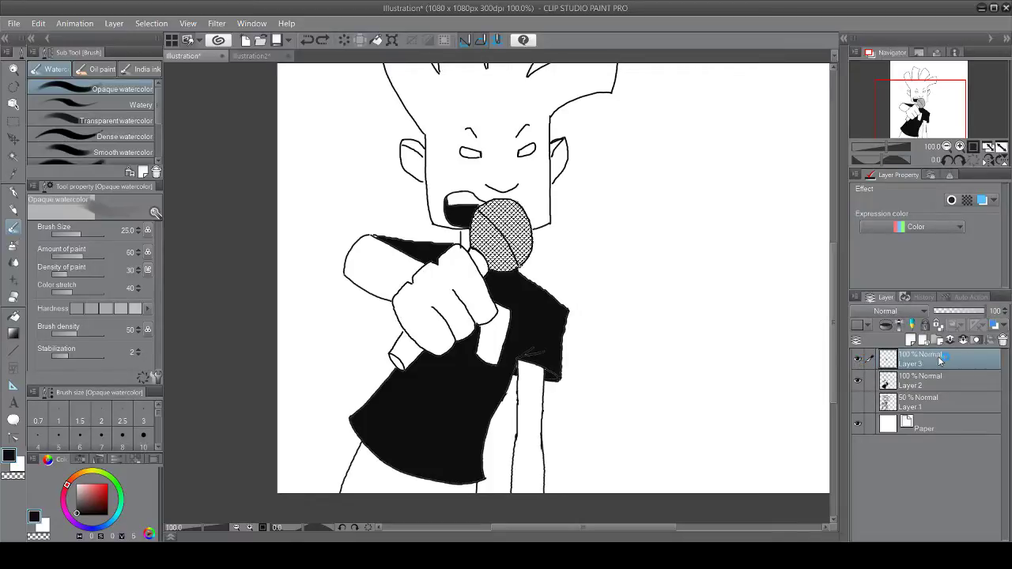
# Step: Try a plain grey watercolor stroke on the blank canvas beside the figure, and undo it
pyautogui.scroll(3, 479, 298)
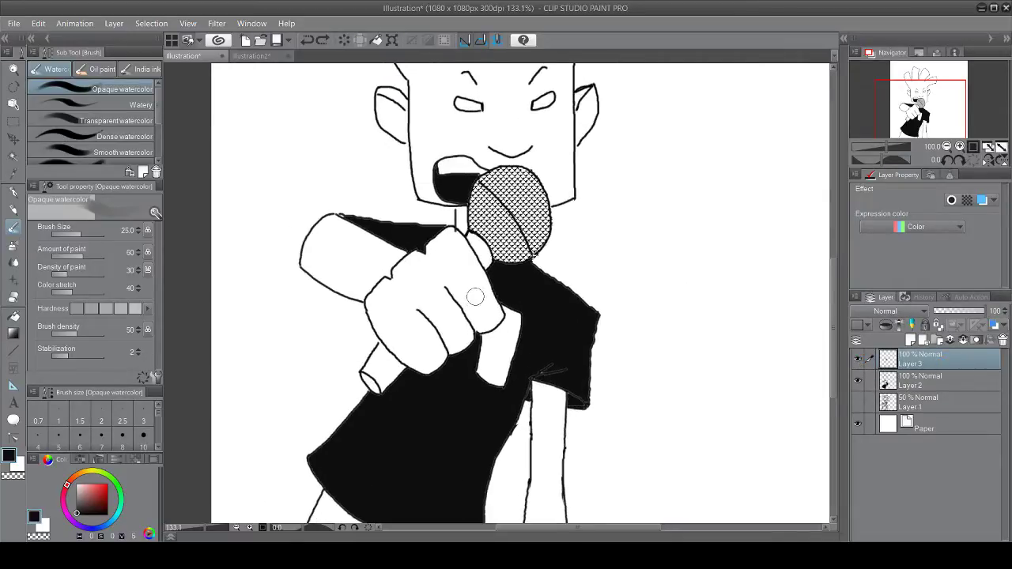
pyautogui.scroll(-2, 369, 294)
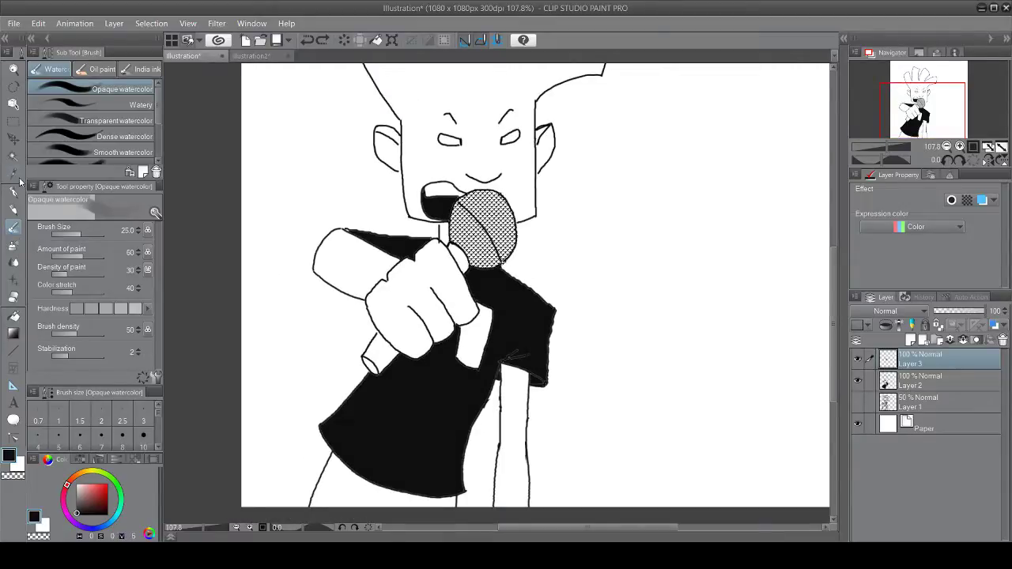
pyautogui.click(858, 359)
pyautogui.click(859, 360)
pyautogui.moveTo(672, 438); pyautogui.dragTo(601, 431)
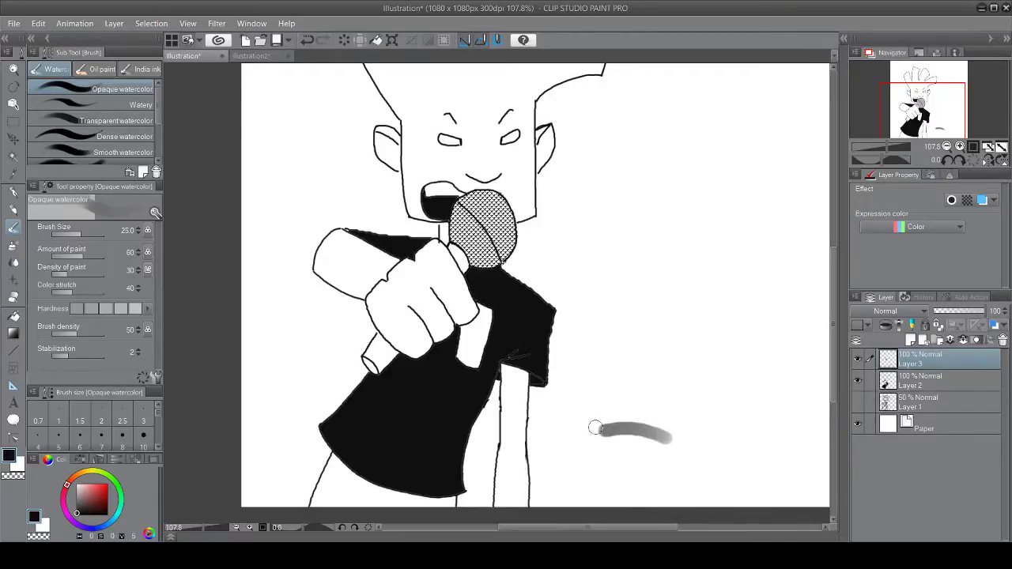
pyautogui.hotkey('ctrl', 'z')
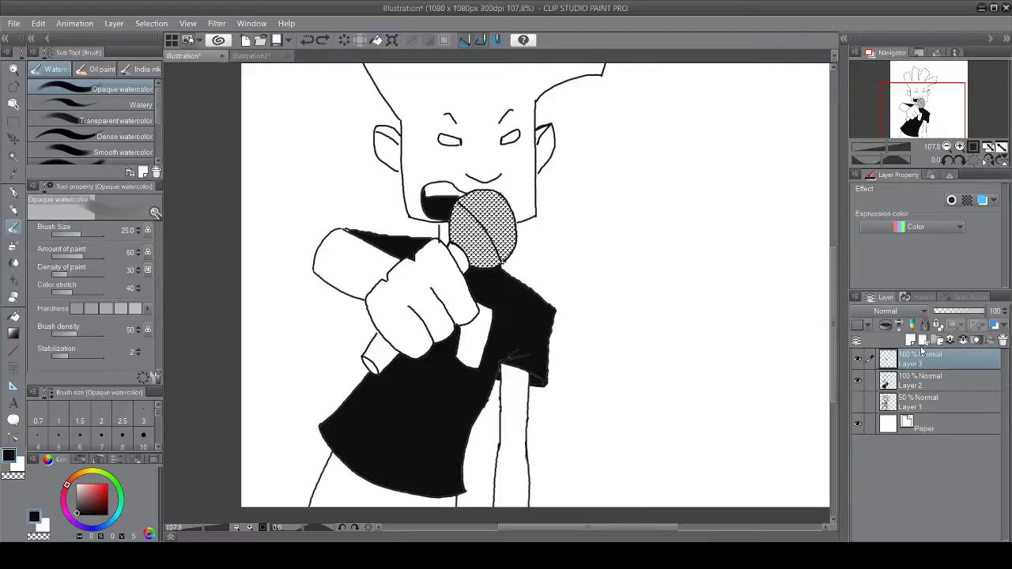
# Step: Add a new raster layer above Layer 3 and cover the whole canvas with a 60-line, 30% circle tone
pyautogui.hotkey('ctrl', 'shift', 'n')
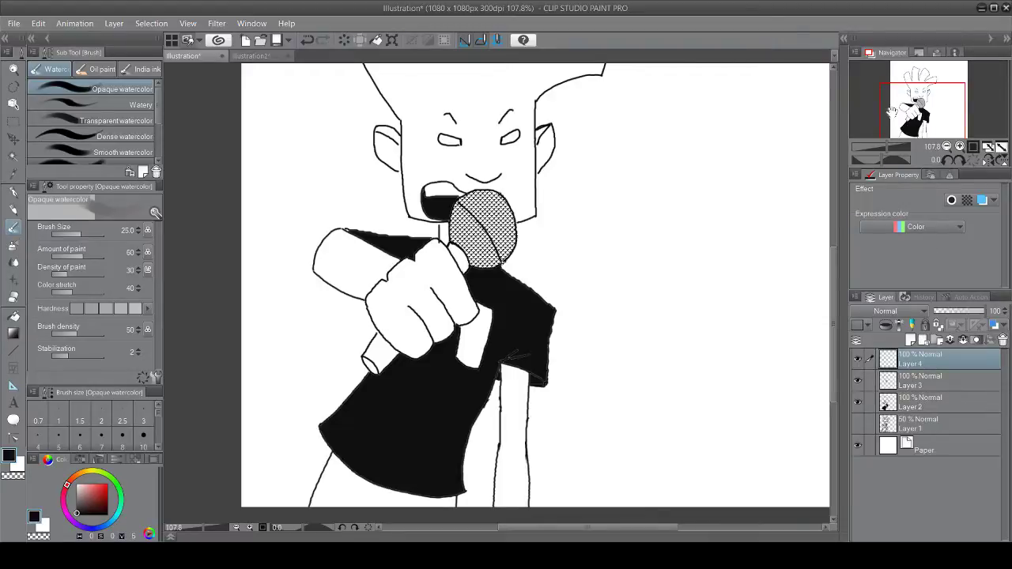
pyautogui.scroll(-3, 231, 451)
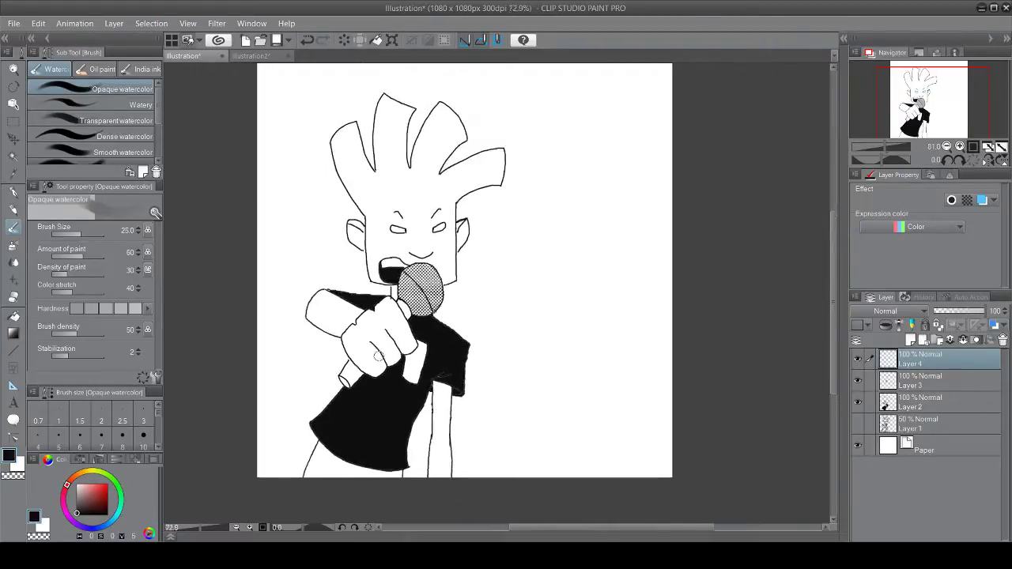
pyautogui.hotkey('ctrl', 'a')
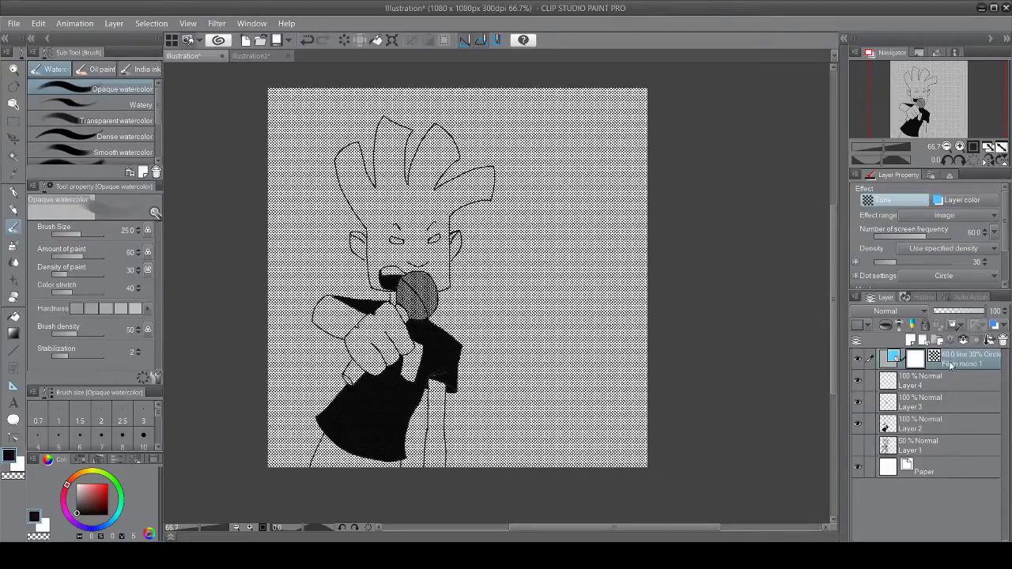
# Step: Add a raster layer between Layer 4 and the tone fill, and merge the tone fill down into it
pyautogui.click(943, 385)
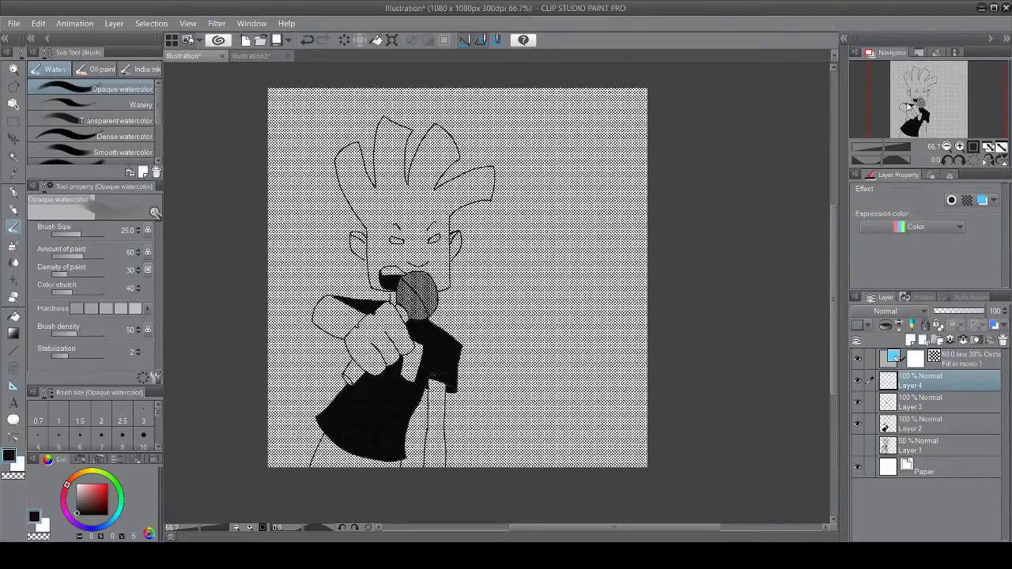
pyautogui.hotkey('ctrl', 'shift', 'n')
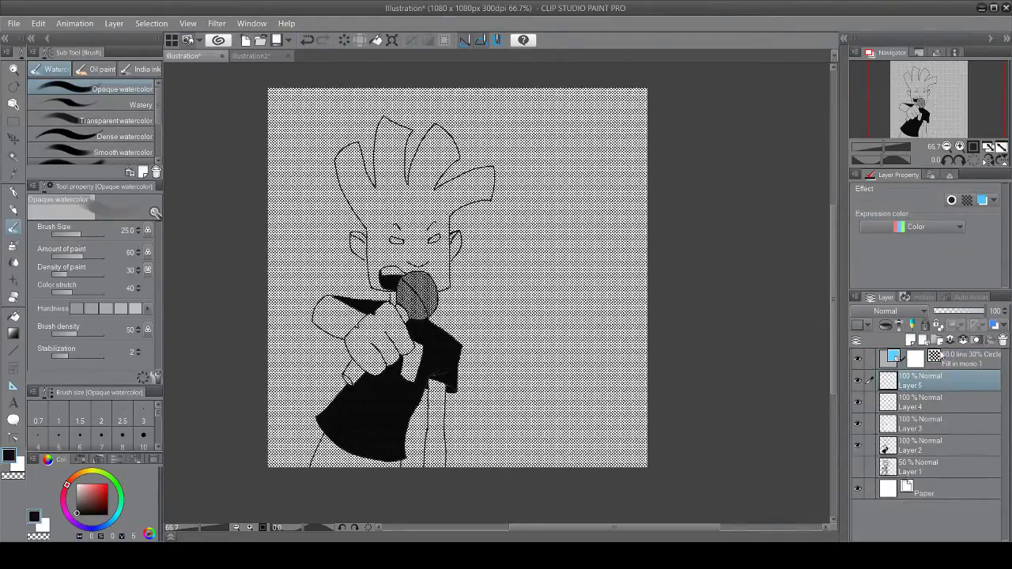
pyautogui.click(951, 359)
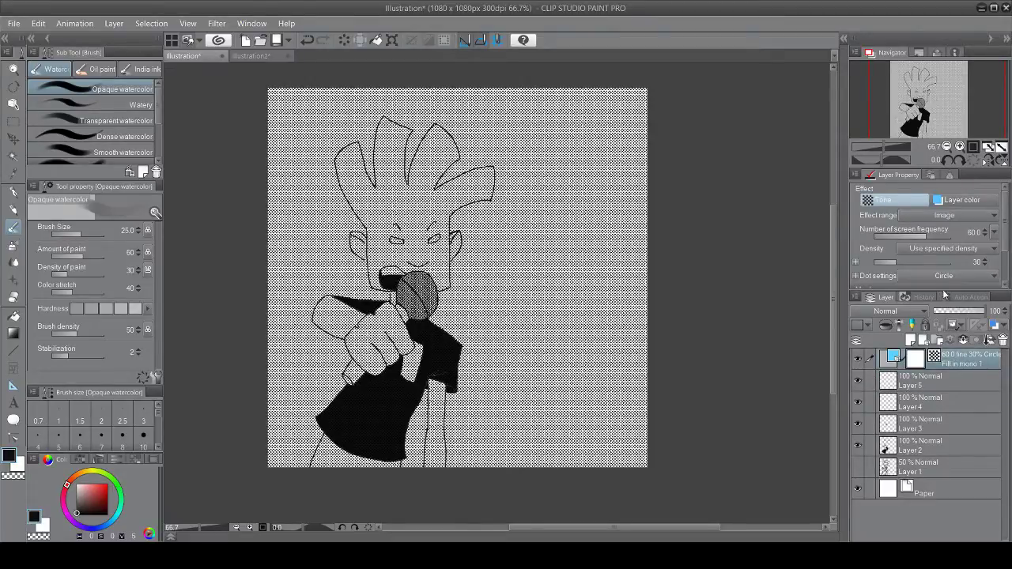
pyautogui.press('Delete')
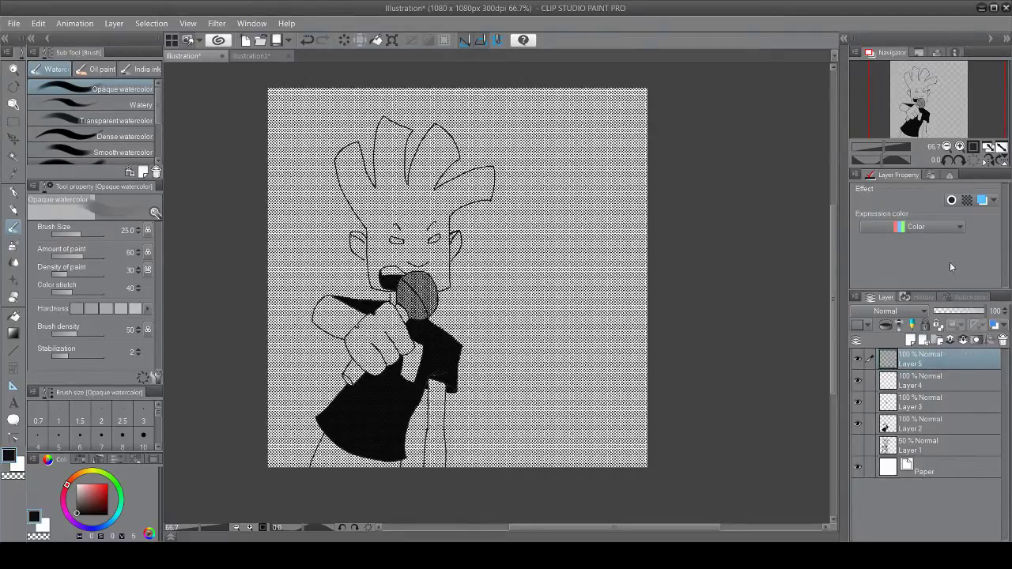
# Step: Clear the full-canvas tone from Layer 5 and check the layer by toggling its visibility
pyautogui.click(857, 360)
pyautogui.hotkey('ctrl', '+')
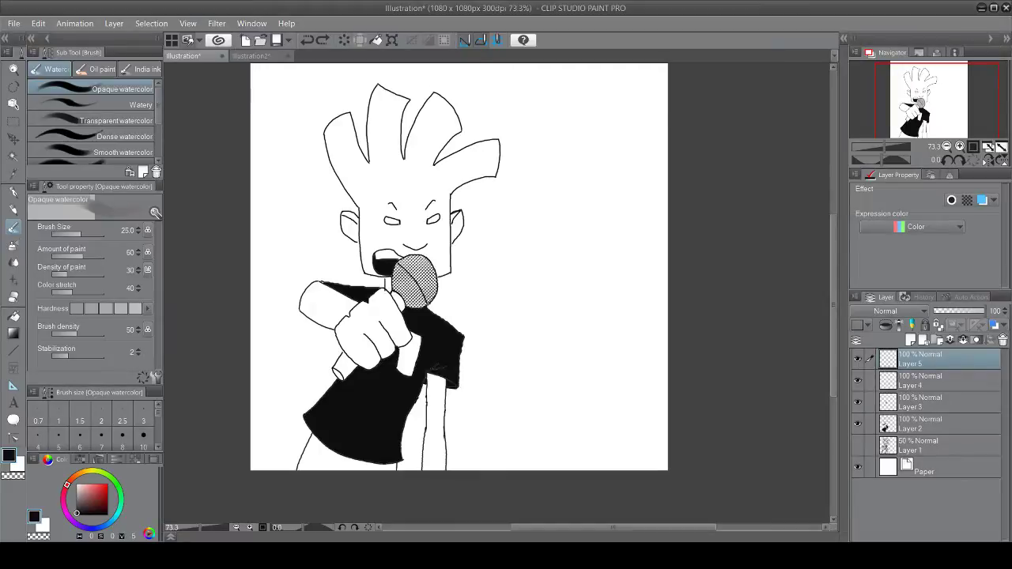
pyautogui.click(858, 359)
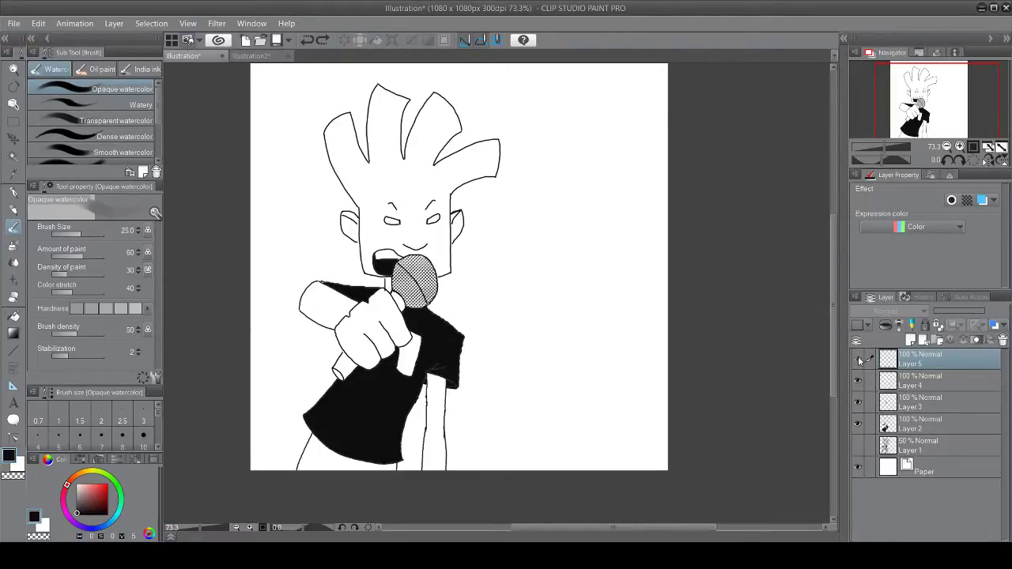
pyautogui.click(858, 359)
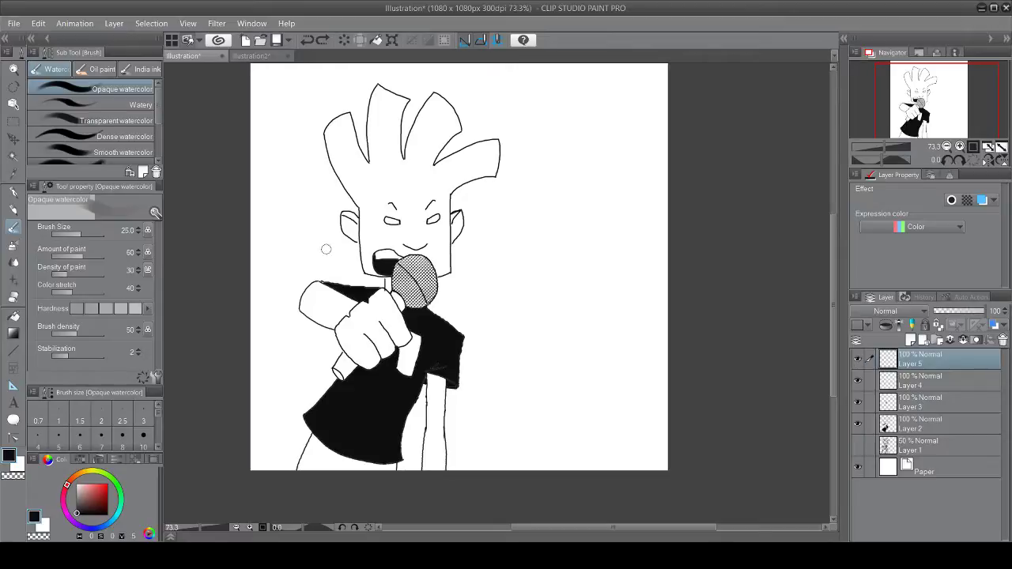
# Step: Apply the Tone effect to Layer 5, try a shading stroke down the hanging arm, and undo it
pyautogui.click(967, 200)
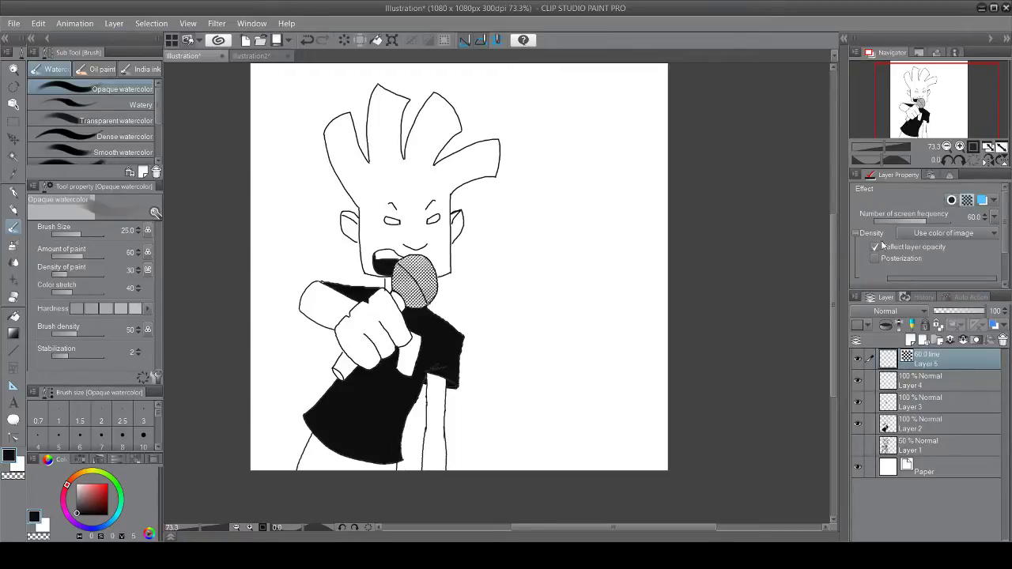
pyautogui.moveTo(427, 398); pyautogui.dragTo(431, 457)
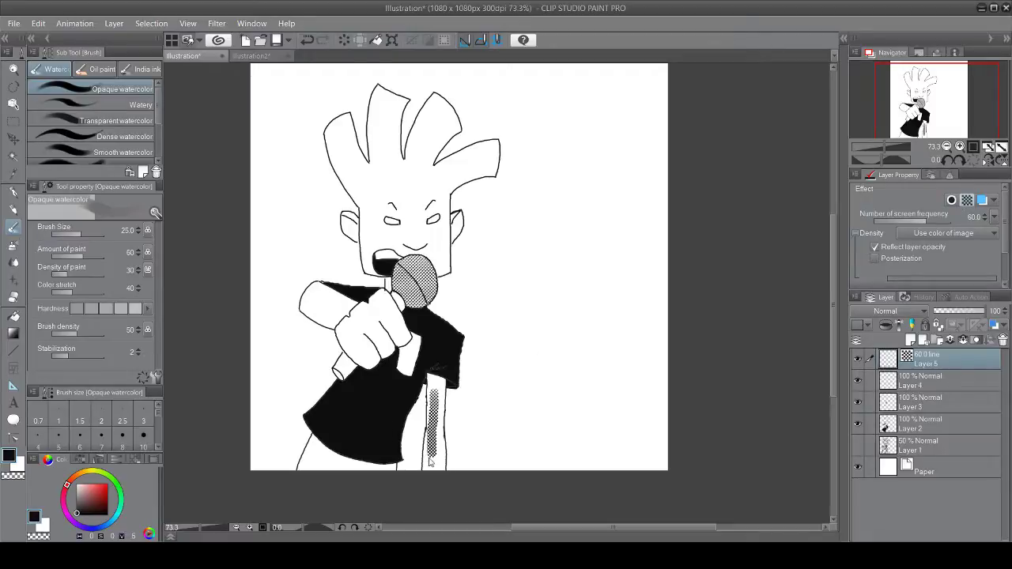
pyautogui.hotkey('ctrl', 'z')
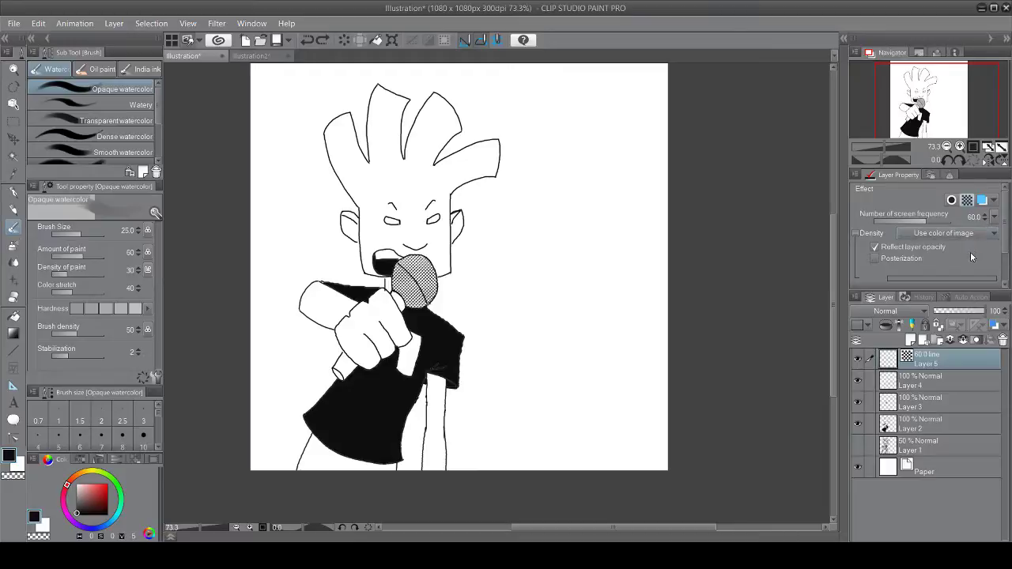
# Step: Set Layer 5's screen frequency to 50.0, test a tone stroke on the hanging arm, and undo the stroke
pyautogui.scroll(-1, 984, 246)
pyautogui.scroll(-2, 984, 247)
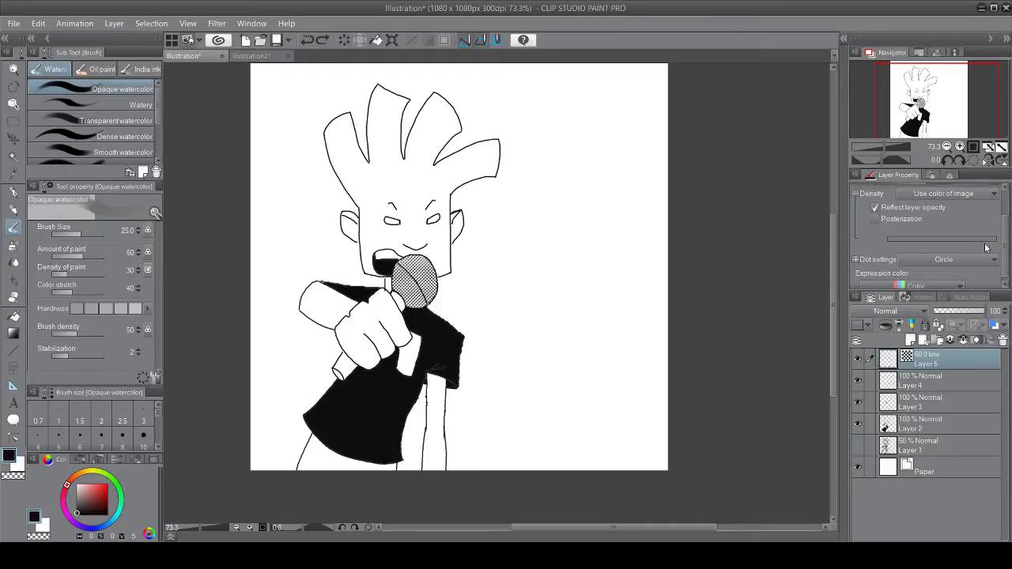
pyautogui.scroll(3, 988, 237)
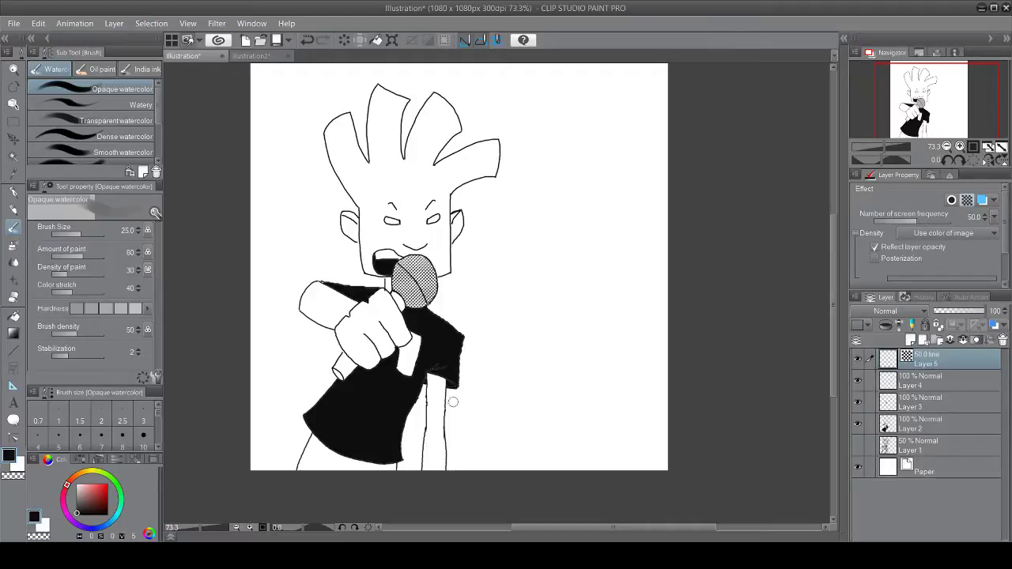
pyautogui.moveTo(433, 397); pyautogui.dragTo(434, 459)
pyautogui.scroll(5, 433, 457)
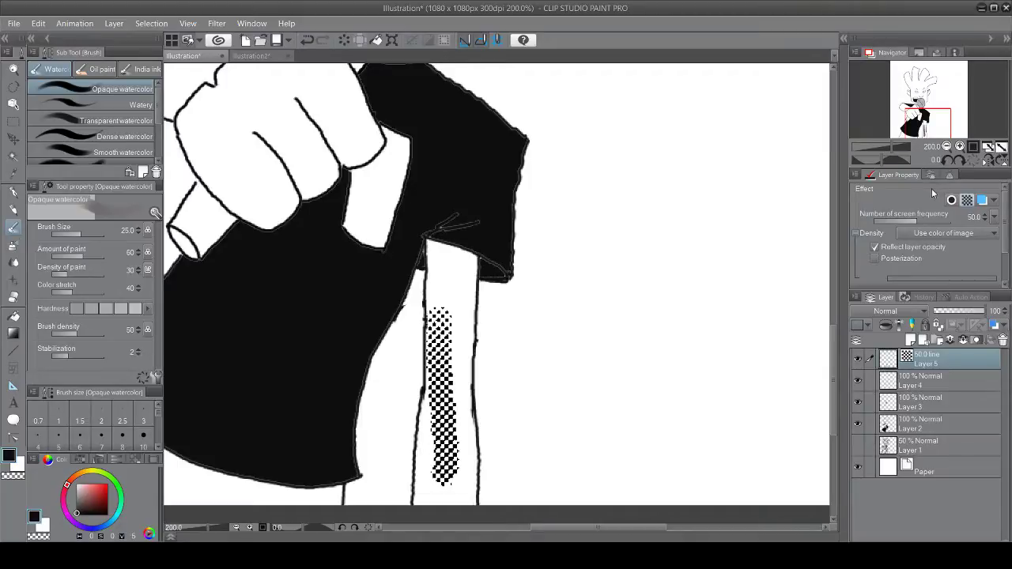
pyautogui.hotkey('ctrl', 'z')
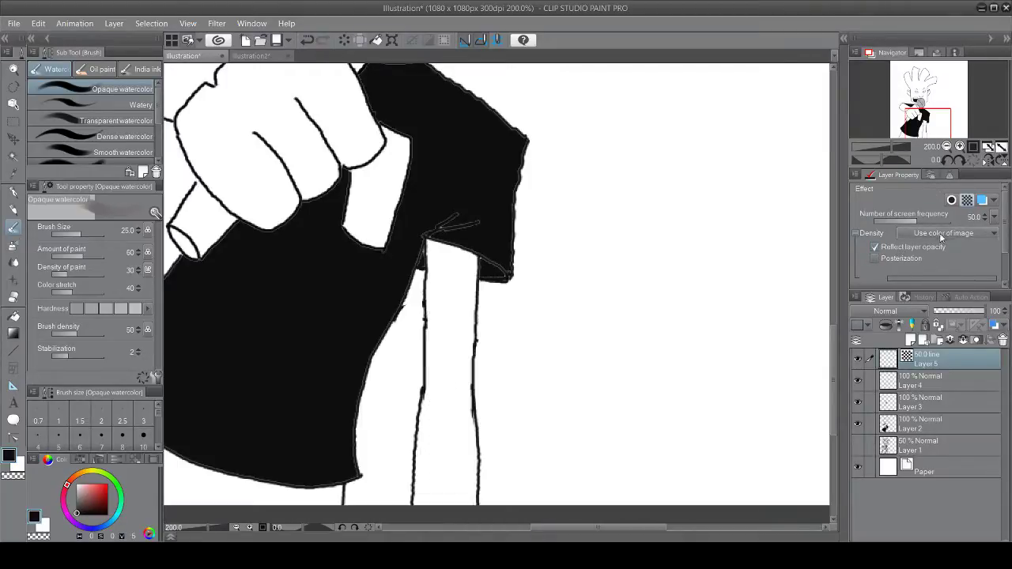
# Step: Paint tone shading down the inner edge of the hanging arm, from the sleeve to the canvas edge
pyautogui.scroll(-4, 1006, 253)
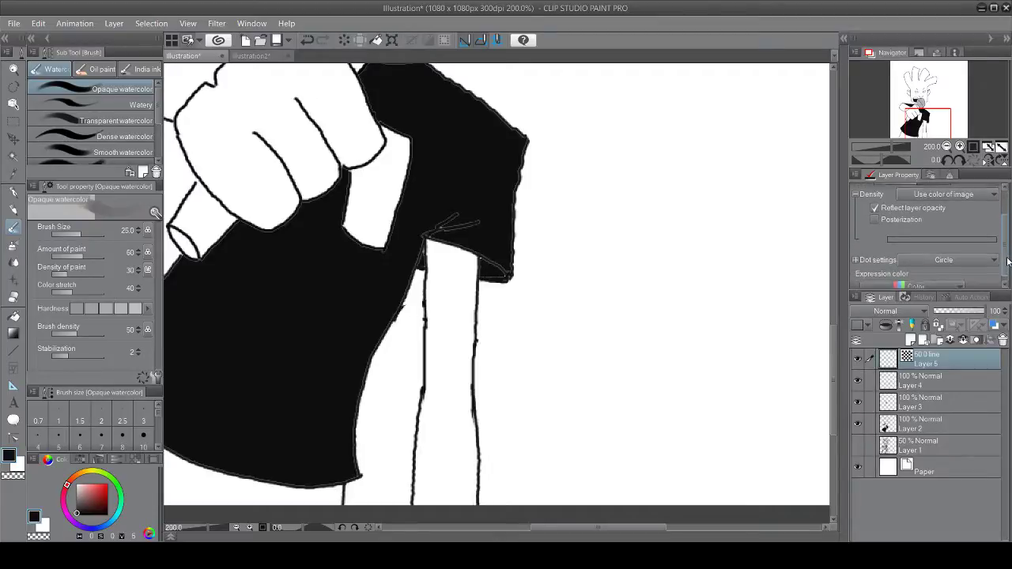
pyautogui.scroll(-1, 1007, 262)
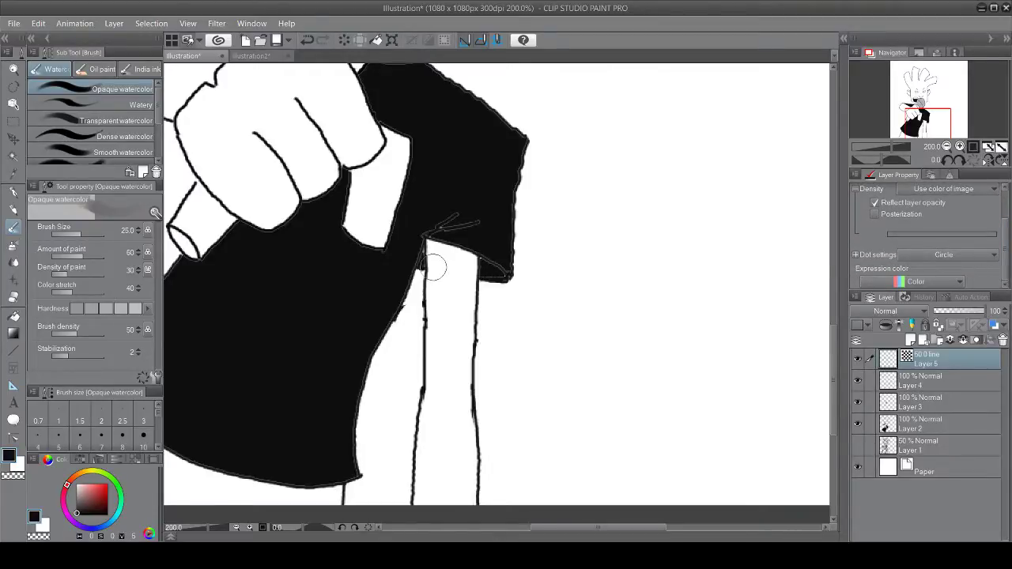
pyautogui.moveTo(433, 241); pyautogui.dragTo(418, 502)
pyautogui.scroll(-4, 415, 466)
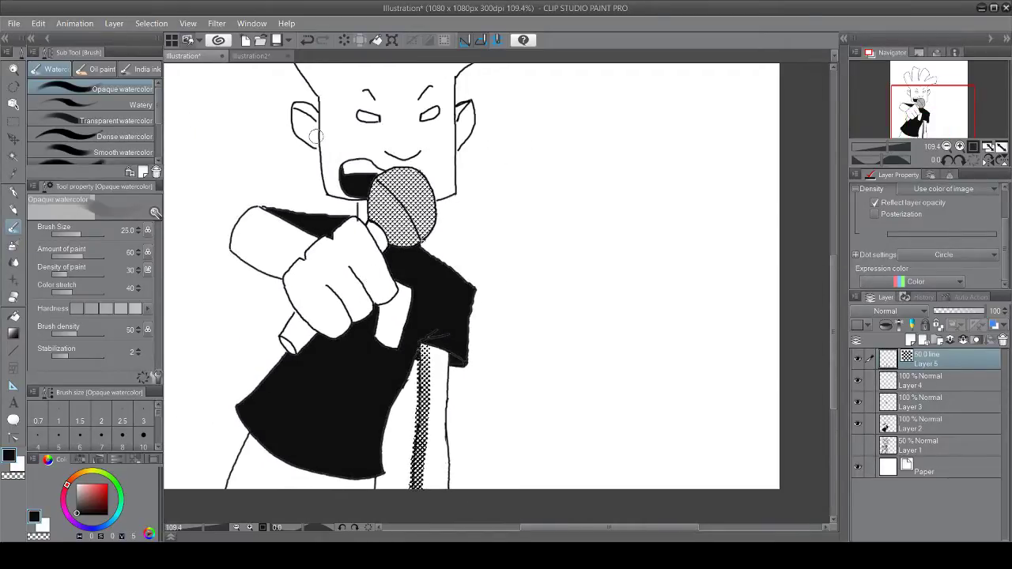
# Step: Paint tone shading along the lower edge of the raised forearm up to the fist
pyautogui.scroll(-1, 228, 181)
pyautogui.scroll(2, 241, 207)
pyautogui.moveTo(237, 245); pyautogui.dragTo(288, 276)
pyautogui.scroll(-2, 291, 276)
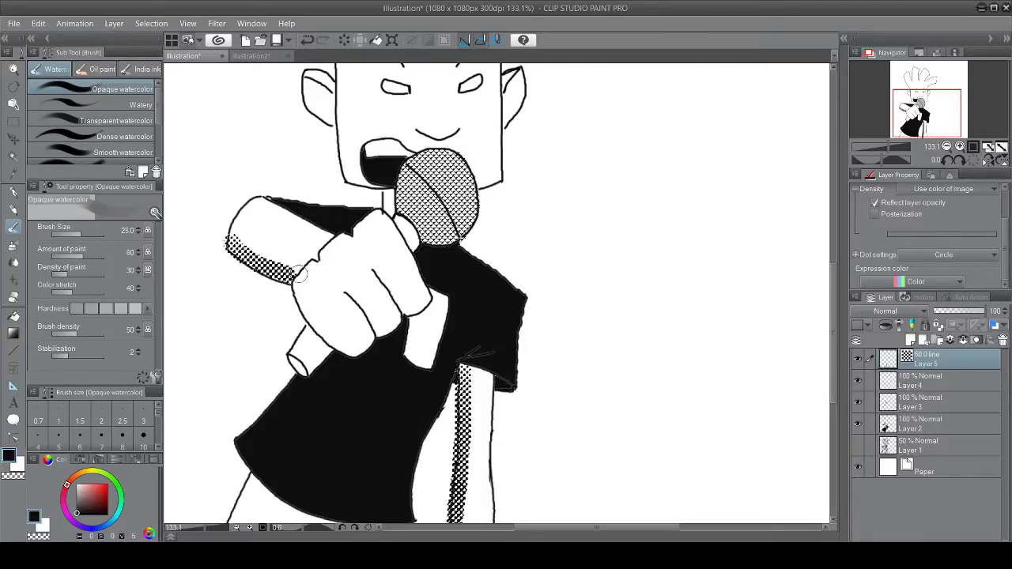
# Step: Fill the end of the microphone handle below the fist with tone shading
pyautogui.scroll(2, 305, 313)
pyautogui.moveTo(306, 314)
pyautogui.mouseDown()
pyautogui.moveTo(294, 346)
pyautogui.moveTo(310, 347)
pyautogui.moveTo(310, 325)
pyautogui.moveTo(334, 305)
pyautogui.mouseUp()
pyautogui.scroll(-3, 291, 384)
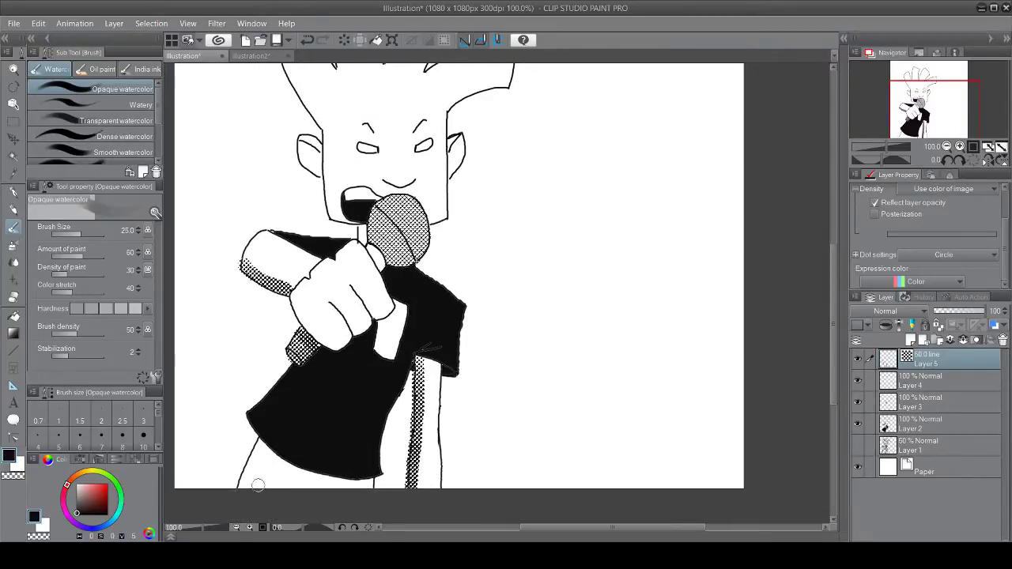
# Step: Paint tone shading along the lower edges of the character's two right-hand hair spikes
pyautogui.scroll(1, 255, 475)
pyautogui.scroll(-2, 511, 156)
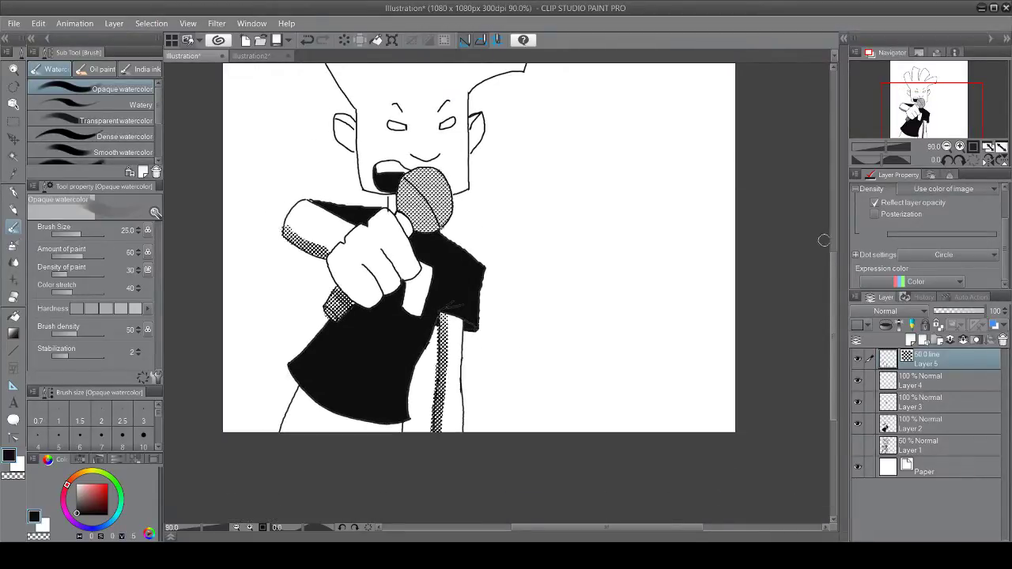
pyautogui.moveTo(831, 263); pyautogui.dragTo(835, 194)
pyautogui.scroll(1, 451, 234)
pyautogui.moveTo(531, 235); pyautogui.dragTo(457, 259)
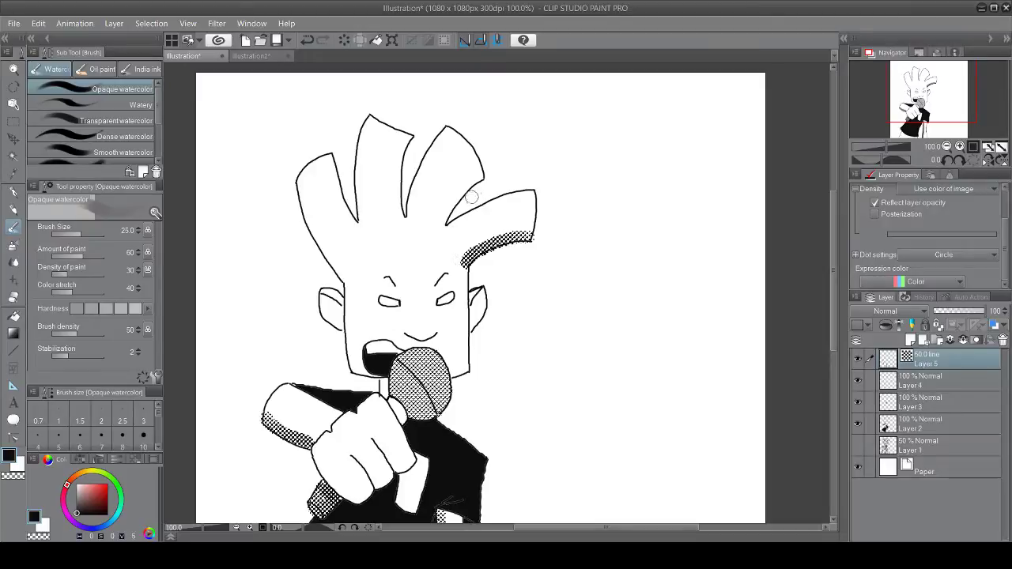
pyautogui.moveTo(482, 171)
pyautogui.mouseDown()
pyautogui.moveTo(446, 201)
pyautogui.moveTo(444, 223)
pyautogui.moveTo(473, 185)
pyautogui.mouseUp()
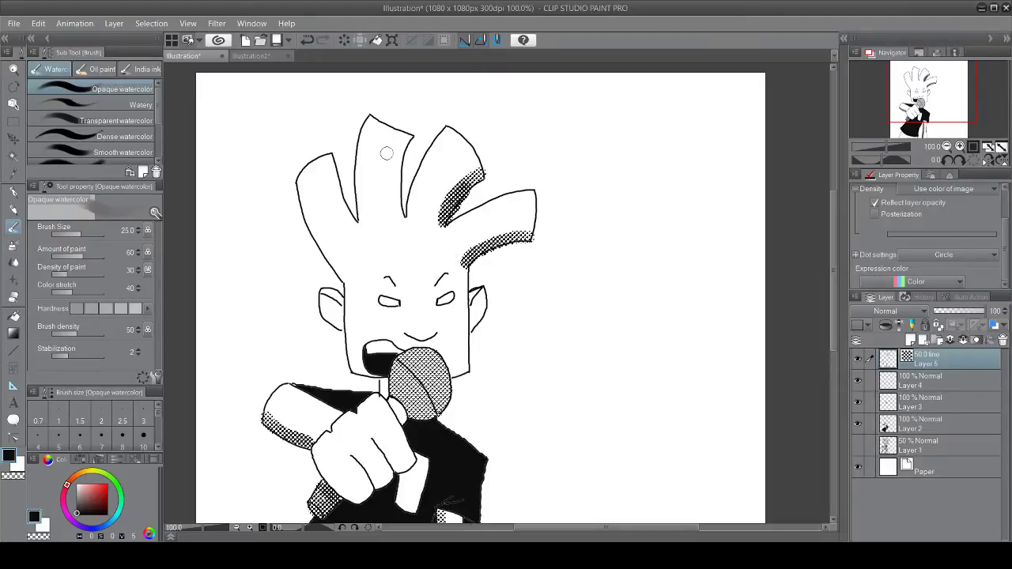
# Step: Shade the outer edge of the leftmost hair spike and the insides of both ears with tone
pyautogui.moveTo(299, 180)
pyautogui.mouseDown()
pyautogui.moveTo(328, 255)
pyautogui.moveTo(348, 278)
pyautogui.moveTo(352, 267)
pyautogui.moveTo(340, 324)
pyautogui.mouseUp()
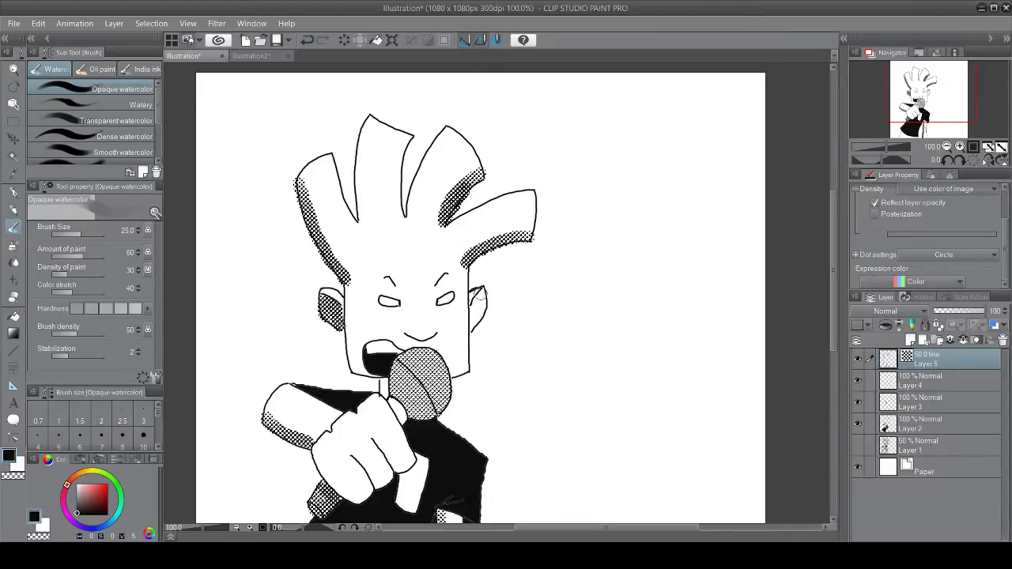
pyautogui.moveTo(478, 297); pyautogui.dragTo(476, 318)
pyautogui.scroll(-2, 478, 317)
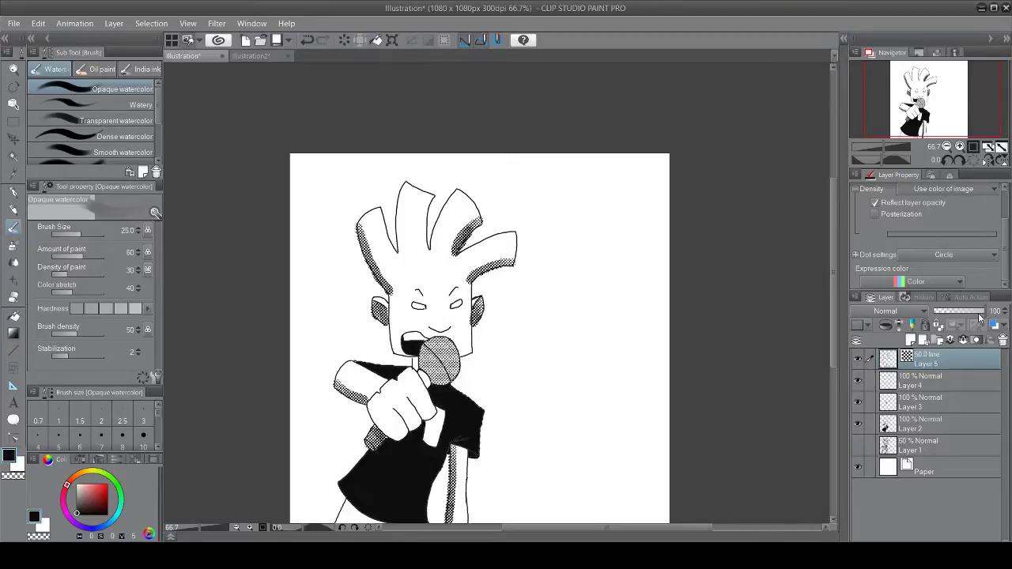
# Step: Lower the opacity of the tone shading layer, Layer 5, to 25%
pyautogui.moveTo(979, 316); pyautogui.dragTo(938, 312)
pyautogui.scroll(-1, 594, 319)
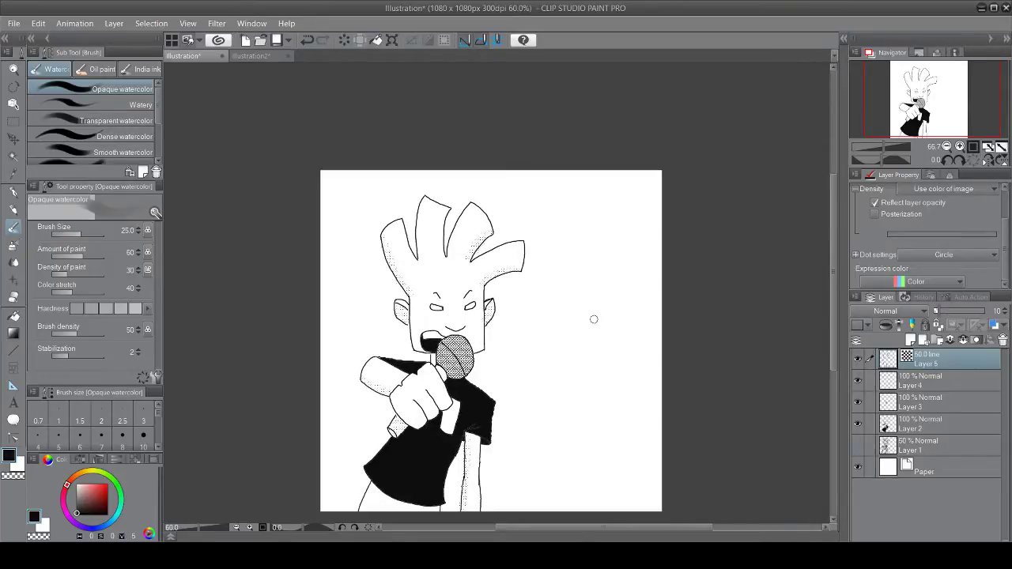
pyautogui.scroll(1, 594, 320)
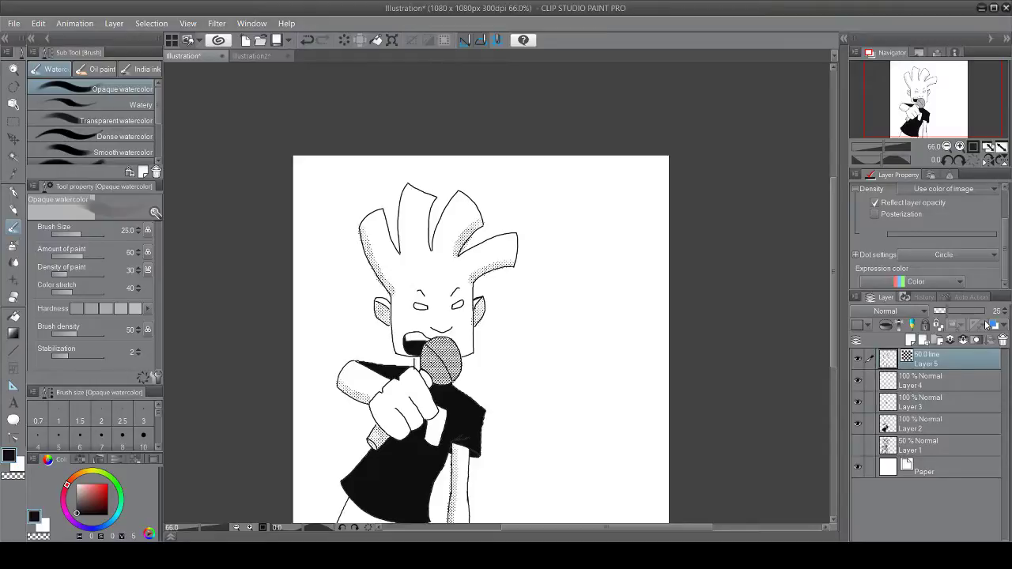
pyautogui.scroll(-1, 569, 417)
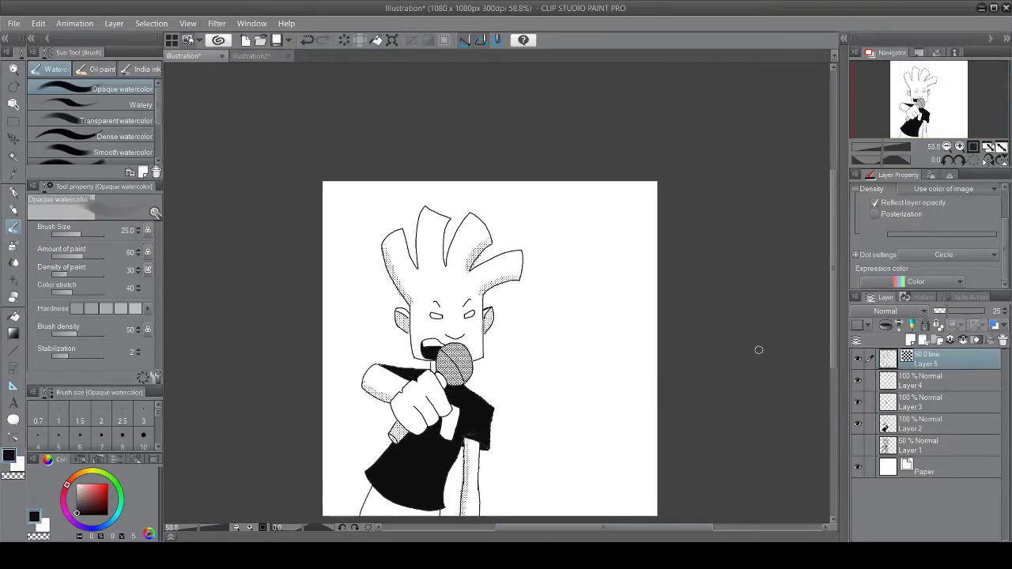
pyautogui.scroll(-3, 834, 332)
pyautogui.scroll(4, 462, 307)
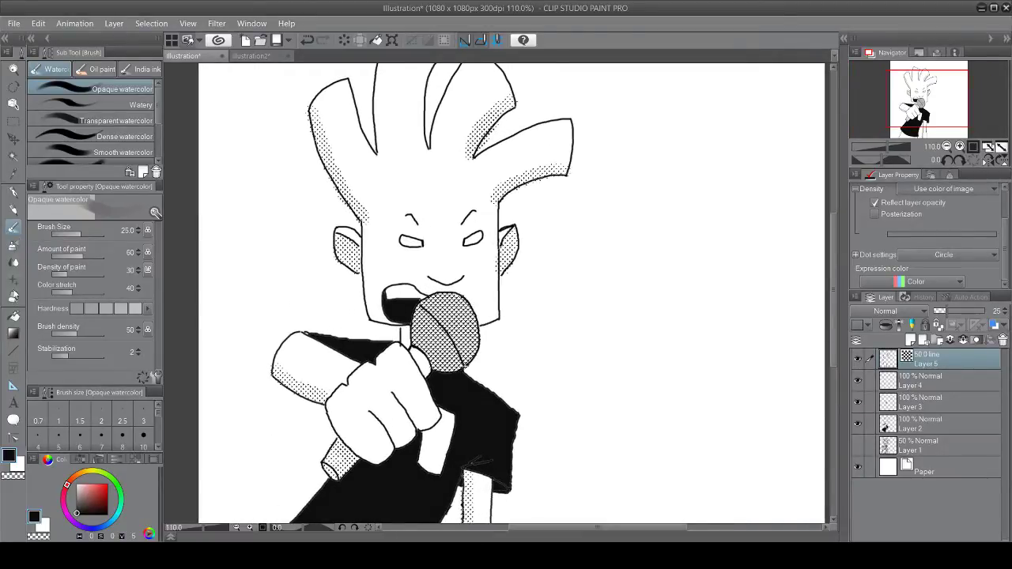
# Step: Erase the tone spilling outside the leftmost hair spike's outline with the Hard eraser
pyautogui.click(14, 296)
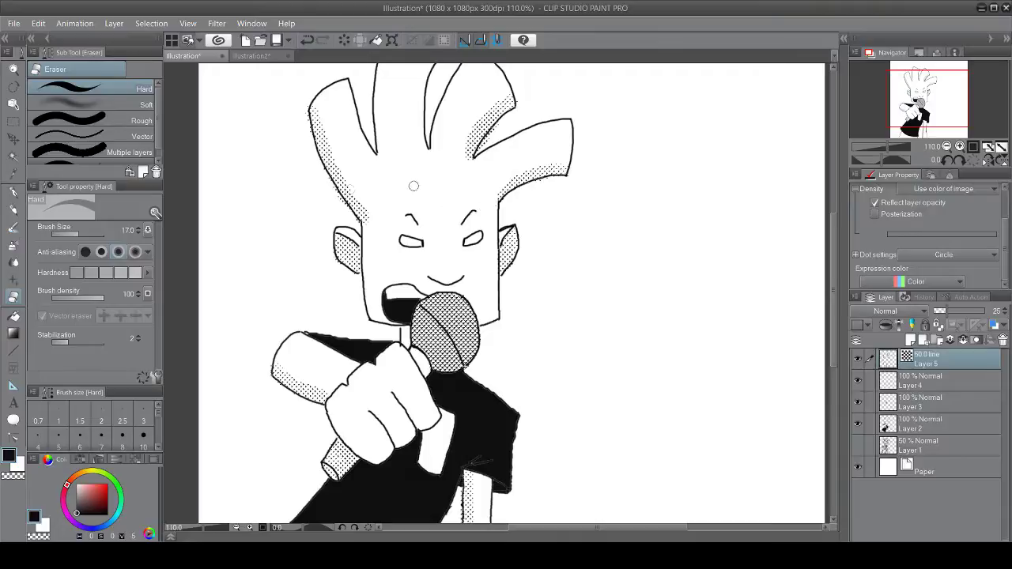
pyautogui.moveTo(332, 190); pyautogui.dragTo(304, 99)
pyautogui.scroll(-3, 460, 157)
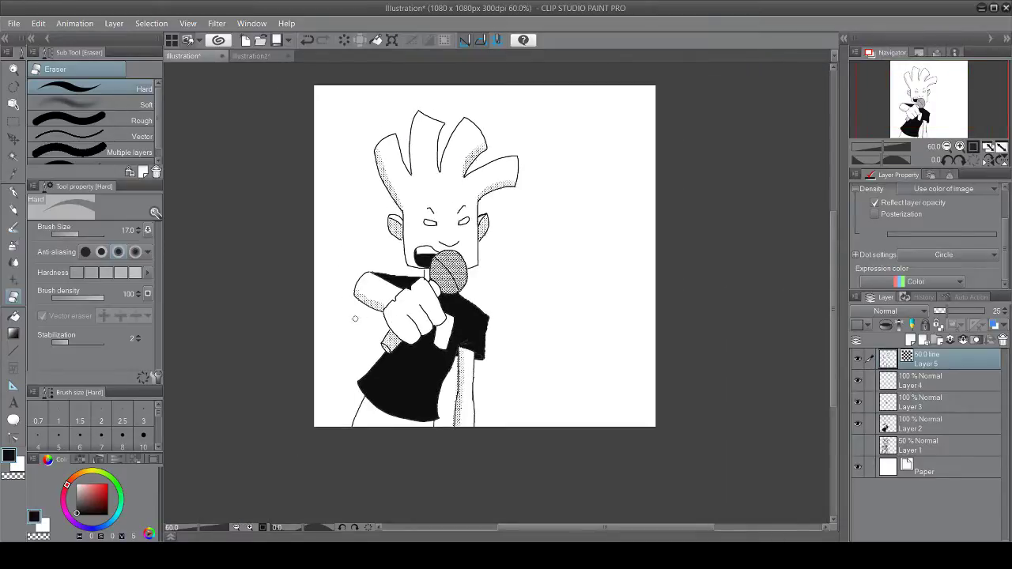
# Step: Clean up the tone along the raised forearm's lower edge with the canvas rotated, undo the last action, and return the canvas upright
pyautogui.scroll(4, 383, 315)
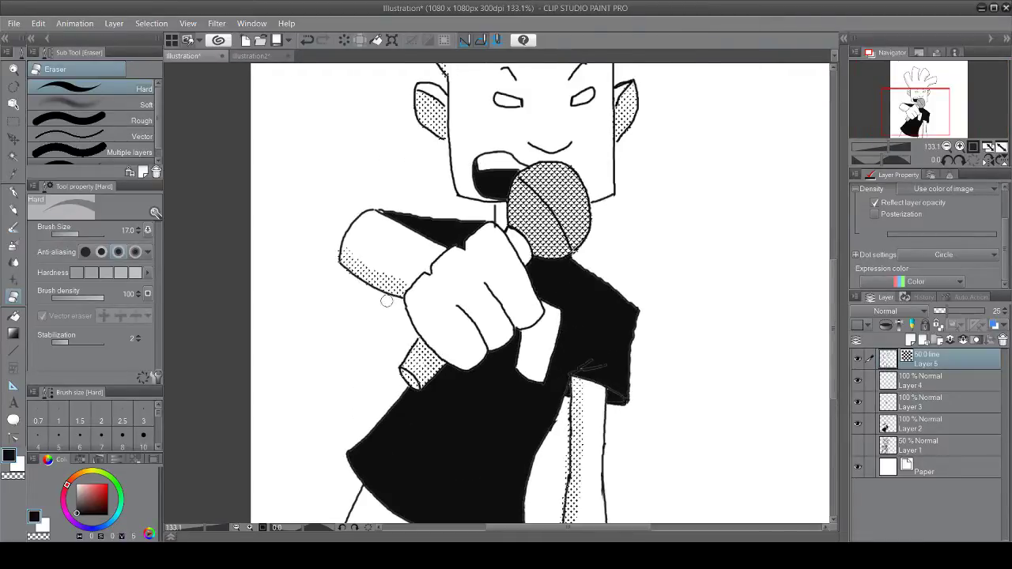
pyautogui.click(353, 527)
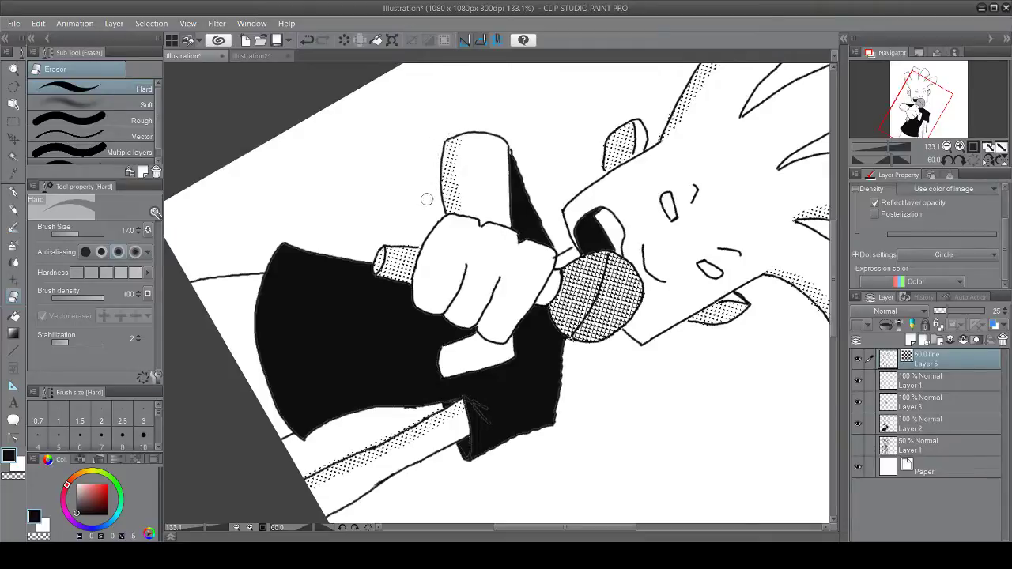
pyautogui.hotkey('ctrl', 'z')
pyautogui.scroll(-3, 470, 269)
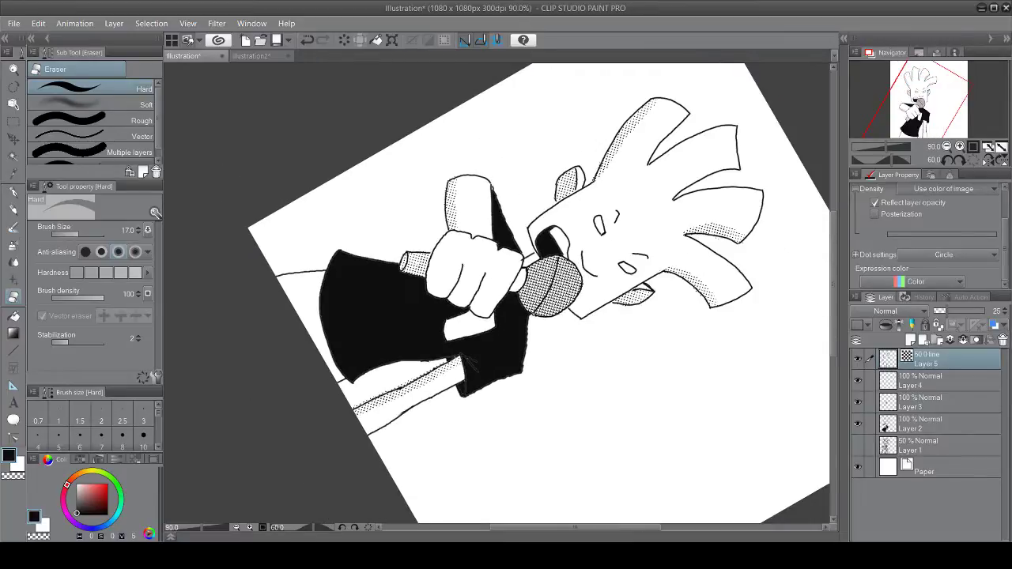
pyautogui.click(354, 528)
pyautogui.click(354, 529)
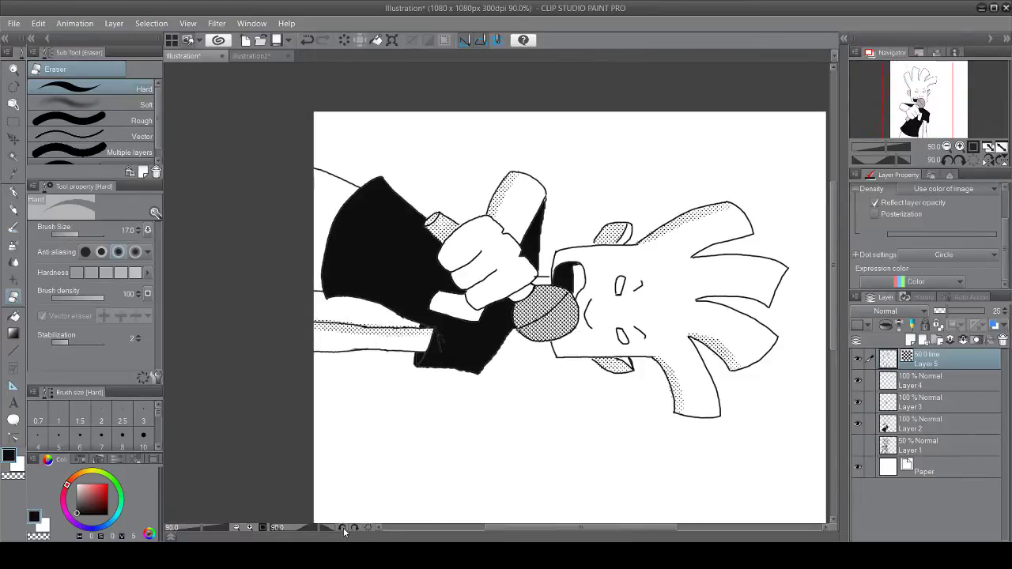
pyautogui.click(343, 529)
pyautogui.click(343, 529)
pyautogui.click(343, 529)
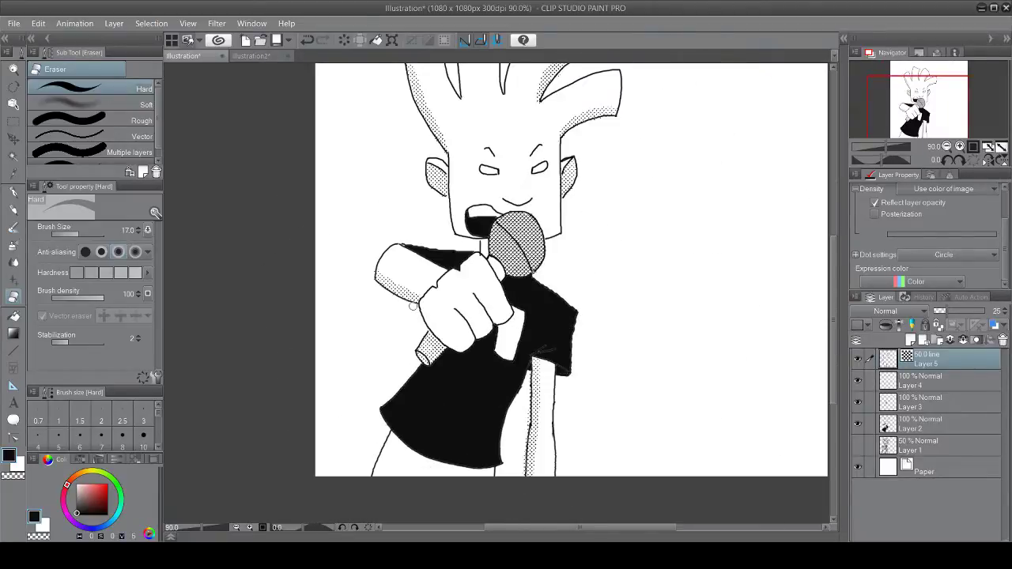
# Step: Fill the trousers below the shirt hem with tone using the Opaque watercolor brush at size 25
pyautogui.scroll(2, 510, 158)
pyautogui.scroll(-4, 510, 158)
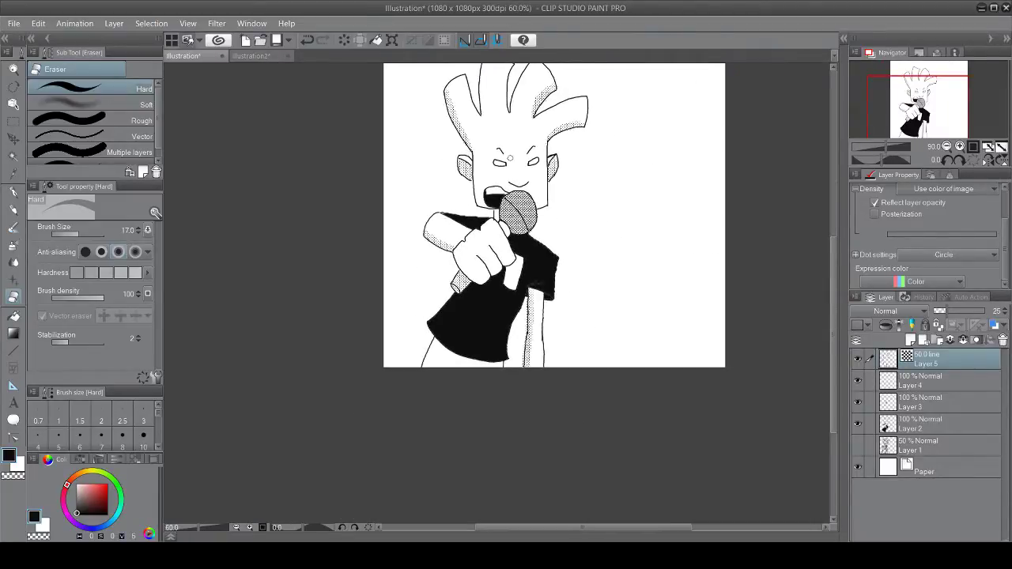
pyautogui.scroll(-2, 510, 158)
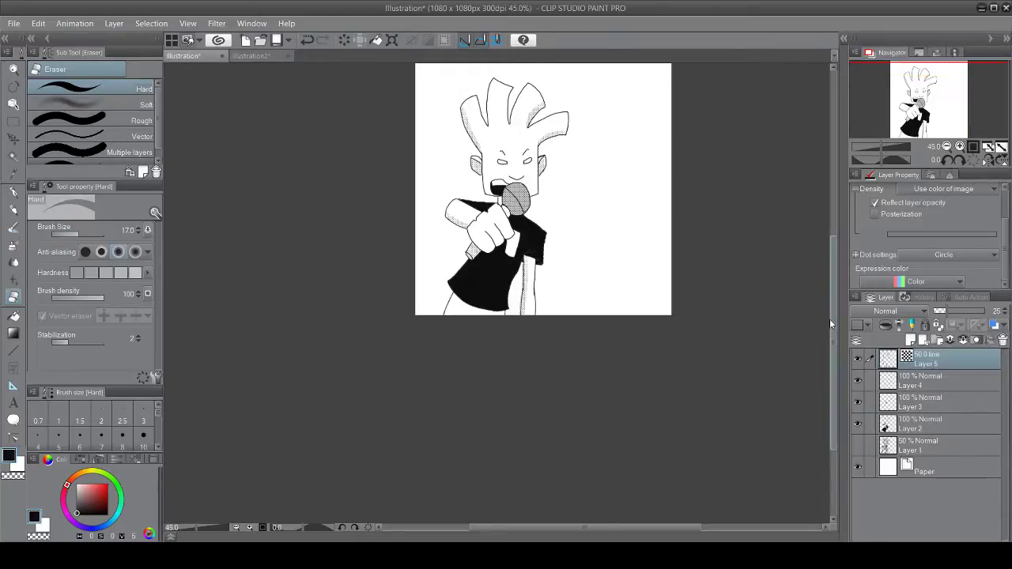
pyautogui.scroll(4, 474, 373)
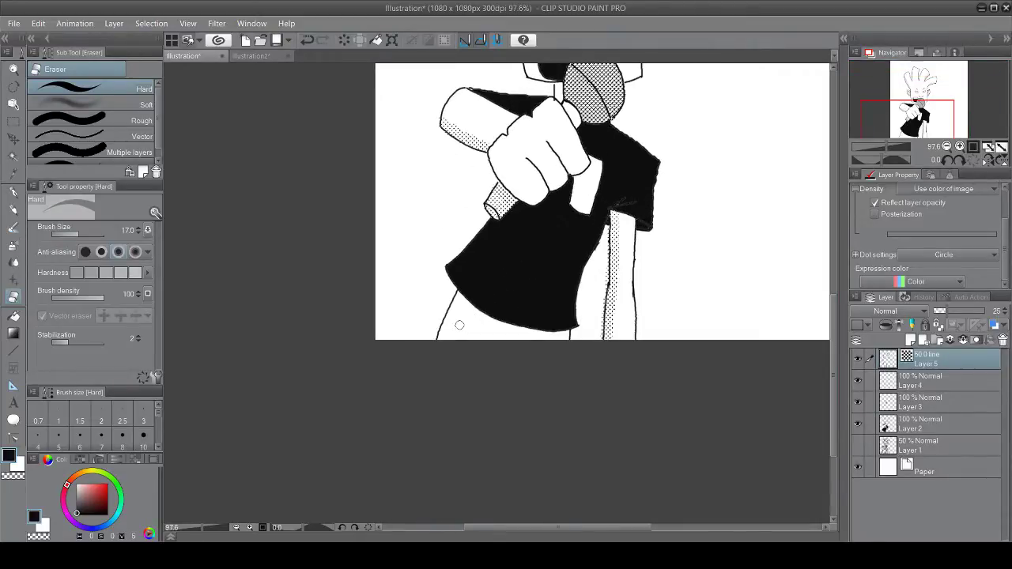
pyautogui.click(12, 229)
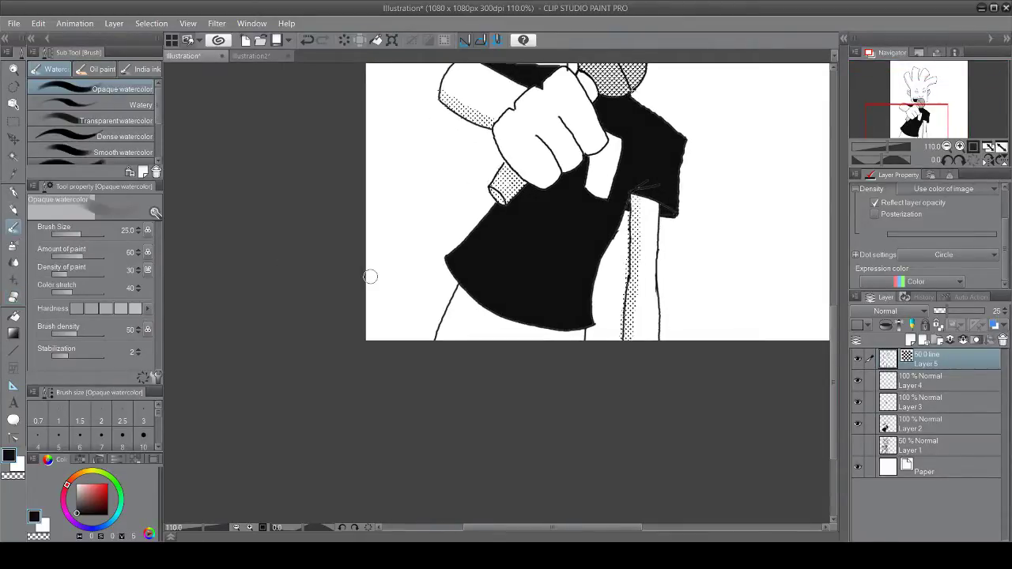
pyautogui.moveTo(442, 299)
pyautogui.mouseDown()
pyautogui.moveTo(455, 324)
pyautogui.moveTo(467, 316)
pyautogui.moveTo(459, 339)
pyautogui.moveTo(482, 311)
pyautogui.moveTo(530, 333)
pyautogui.moveTo(498, 321)
pyautogui.moveTo(391, 332)
pyautogui.mouseUp()
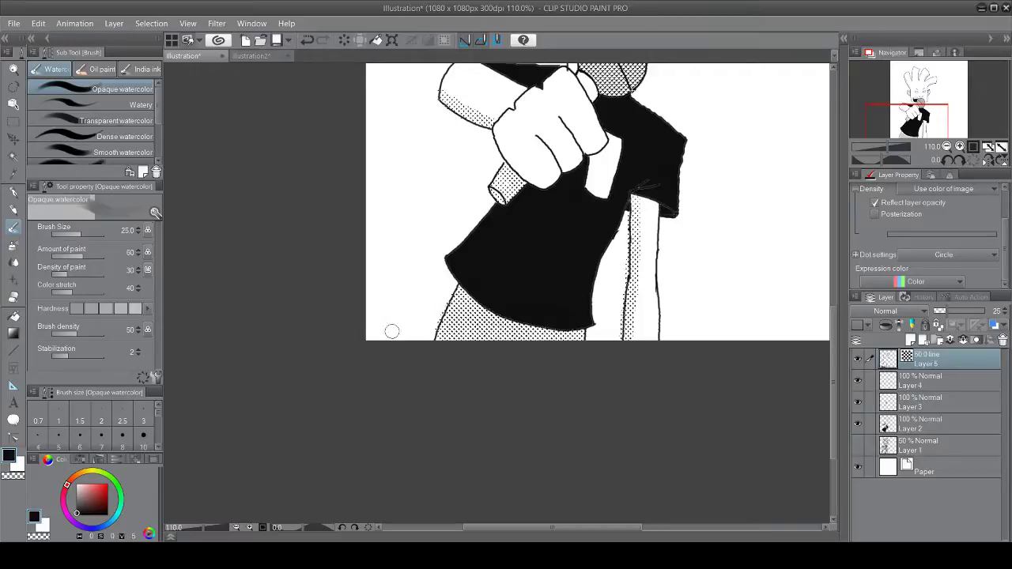
# Step: Erase the tone spilling past the trousers' left outline with the Hard eraser
pyautogui.click(13, 297)
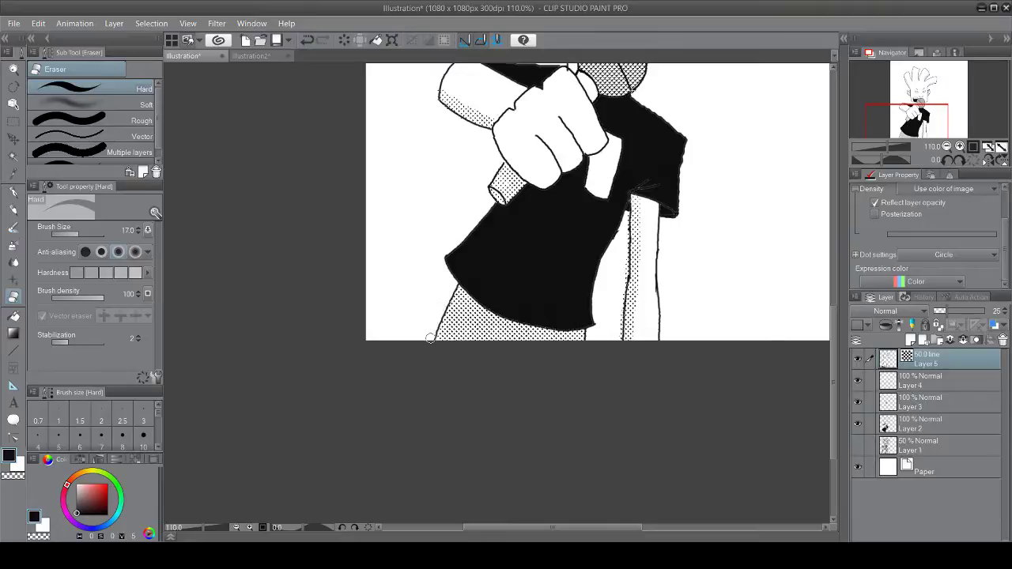
pyautogui.scroll(-4, 430, 337)
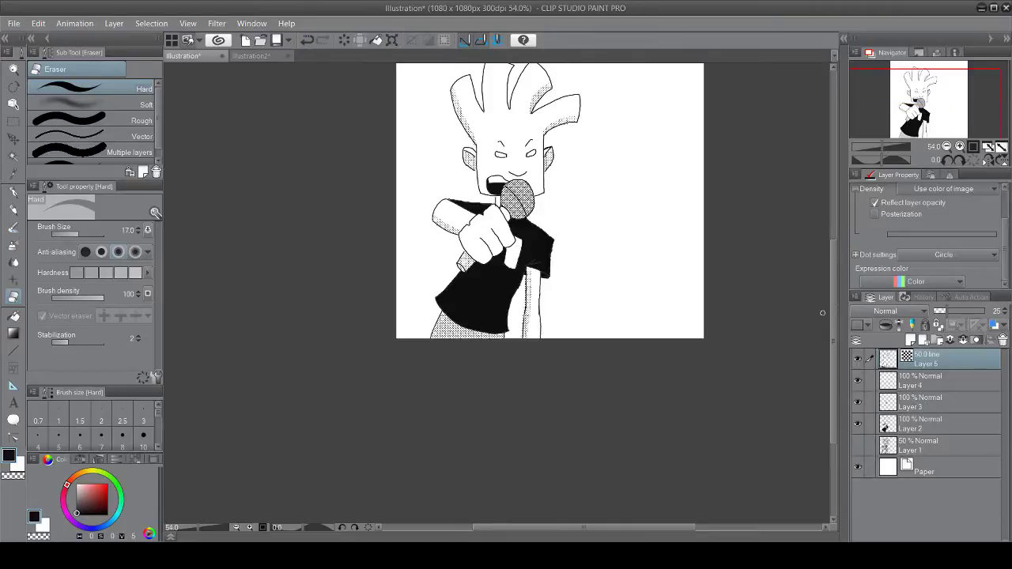
pyautogui.moveTo(831, 309); pyautogui.dragTo(832, 269)
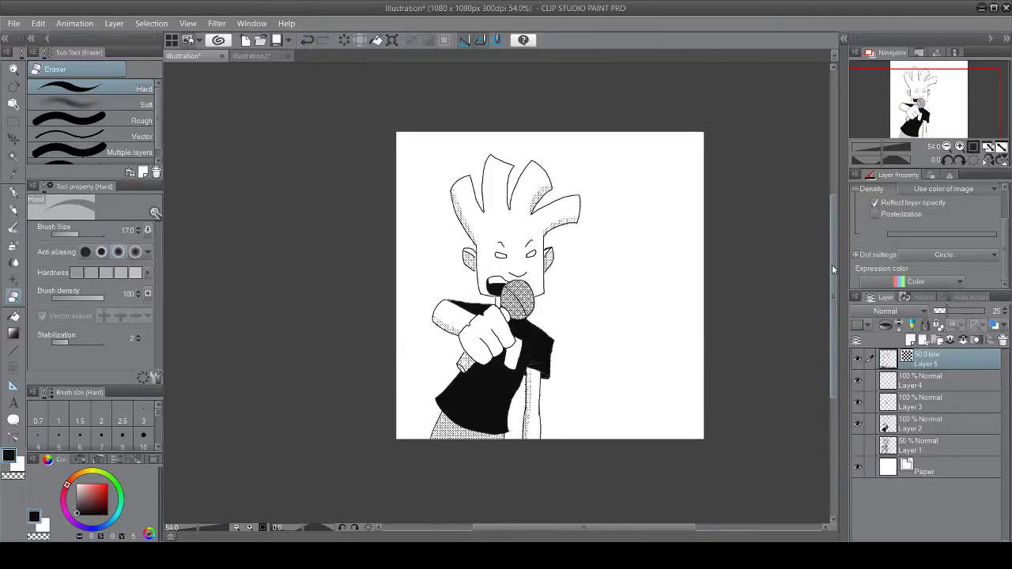
pyautogui.hscroll(2, 832, 265)
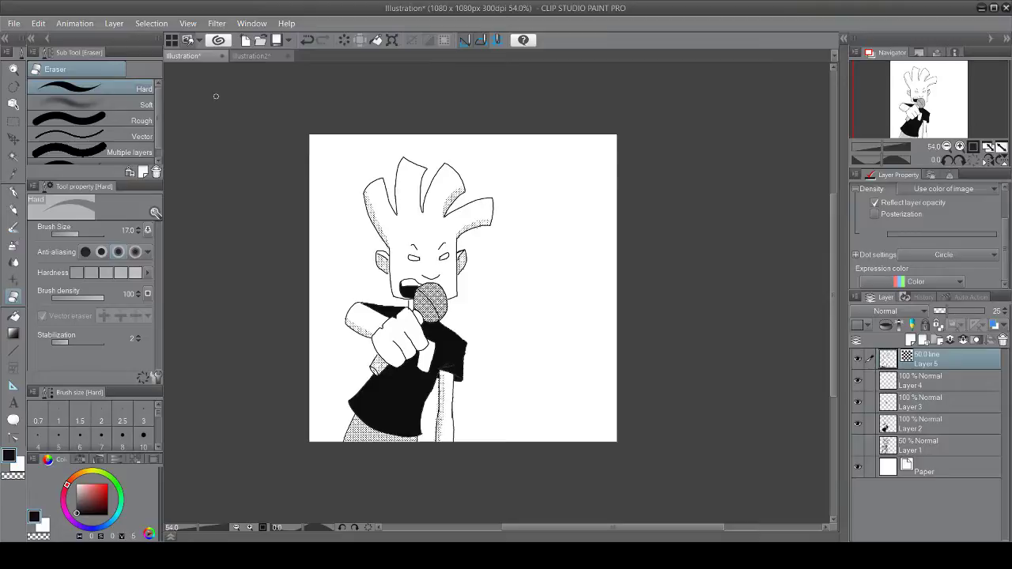
# Step: Switch to the Illustration2 document and choose the G-pen at size 4 for inking the sketched figure
pyautogui.hotkey('ctrl', 'Tab')
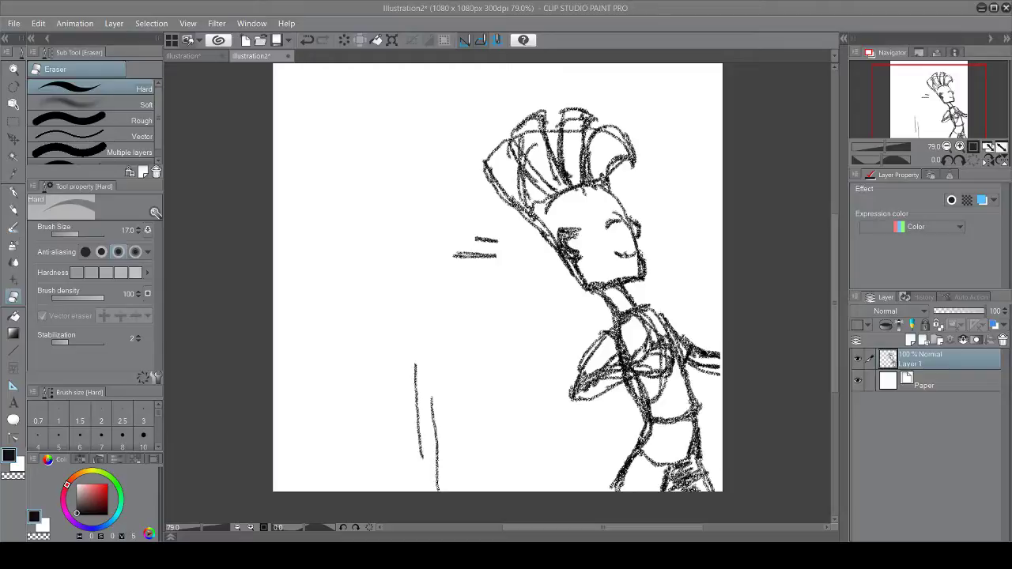
pyautogui.scroll(-1, 671, 253)
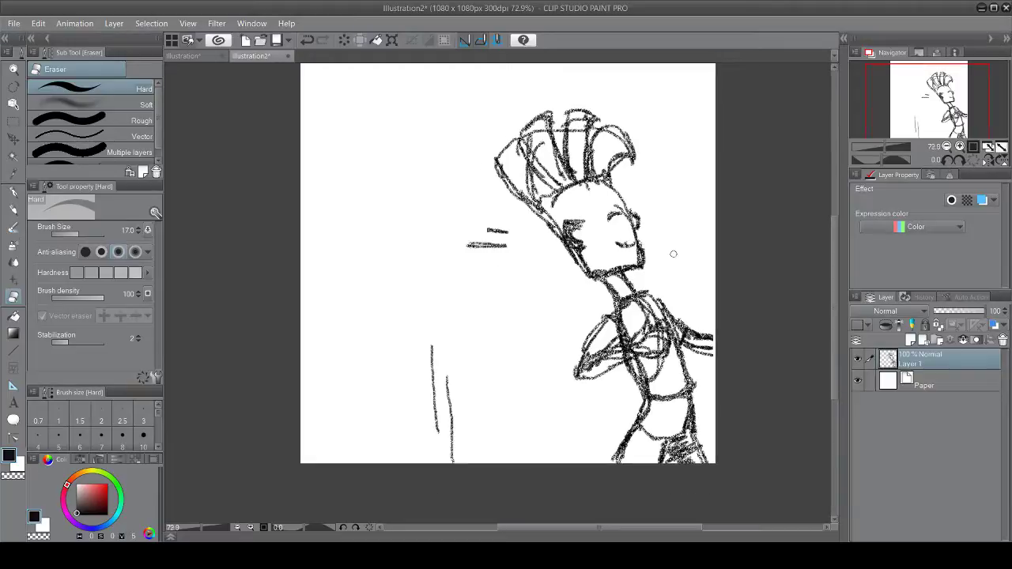
pyautogui.scroll(1, 425, 289)
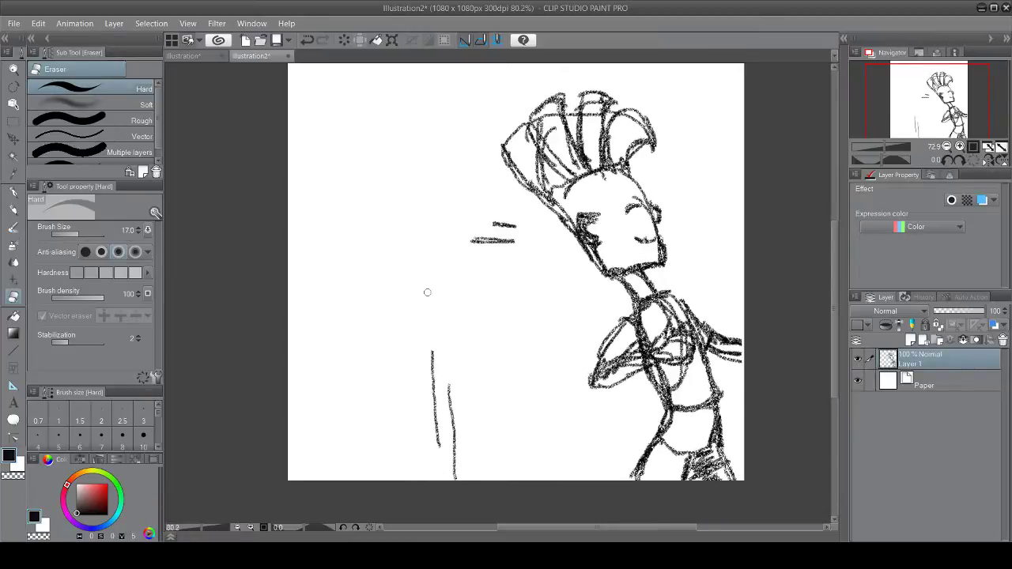
pyautogui.click(14, 192)
pyautogui.moveTo(573, 528); pyautogui.dragTo(607, 529)
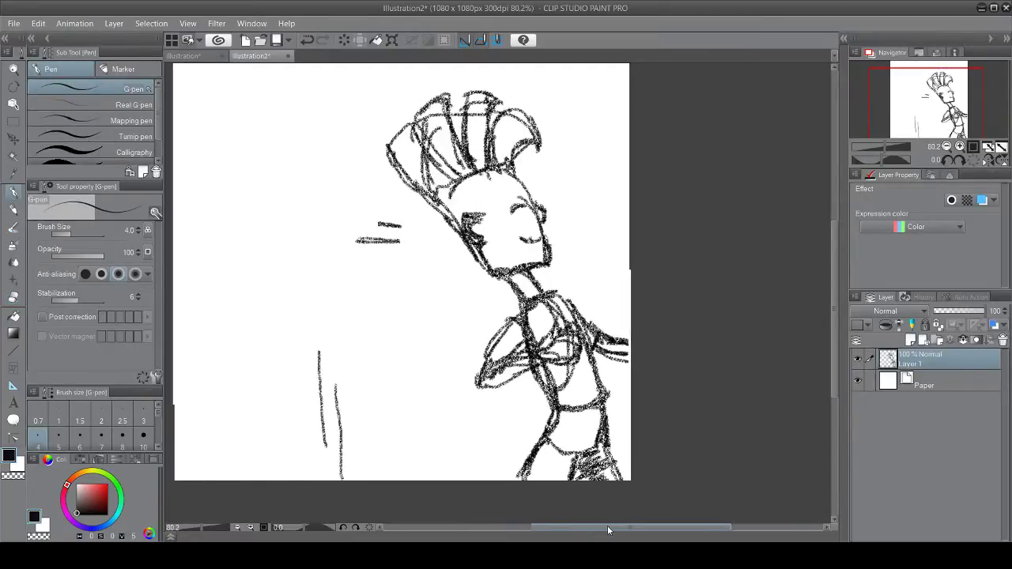
pyautogui.scroll(3, 555, 141)
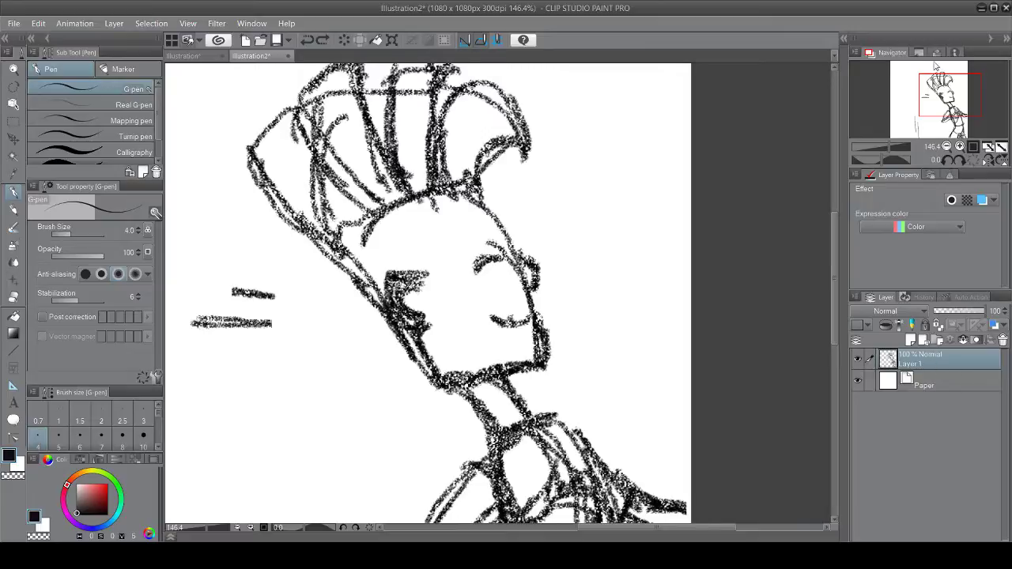
# Step: Add a new layer above the sketch, lower Layer 1's opacity to 50%, and make Layer 2 active
pyautogui.hotkey('ctrl', 'shift', 'n')
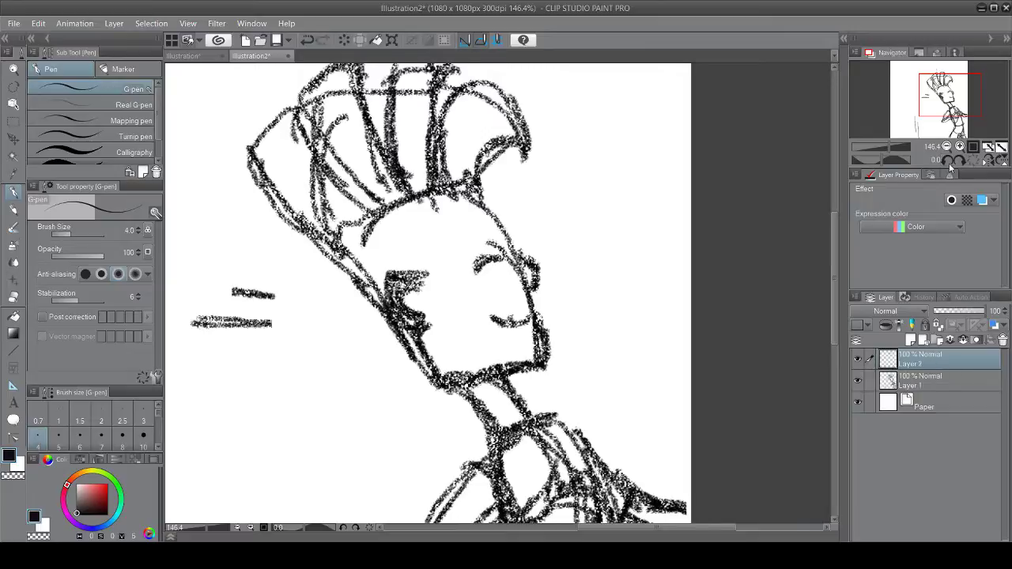
pyautogui.click(933, 378)
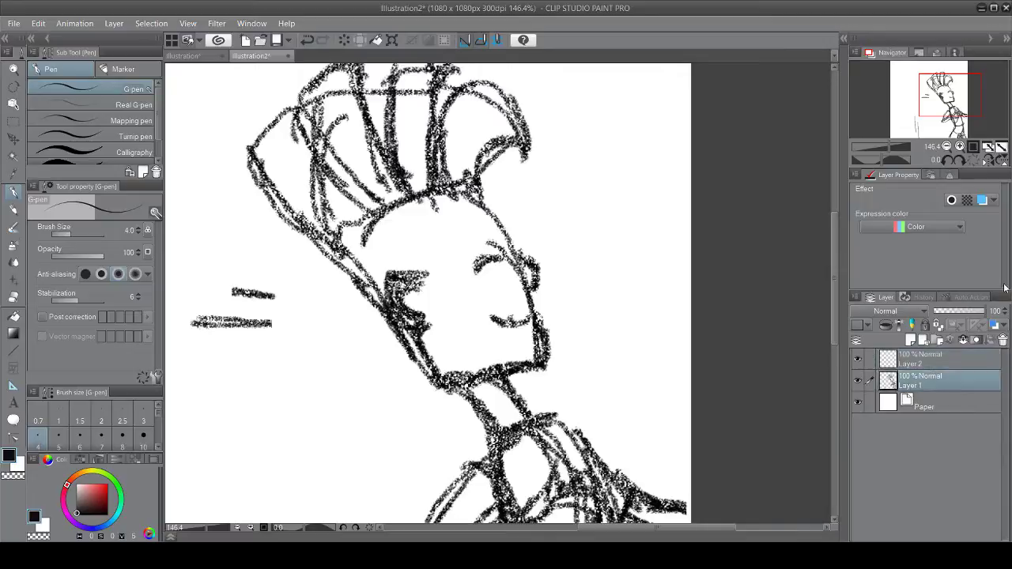
pyautogui.click(956, 311)
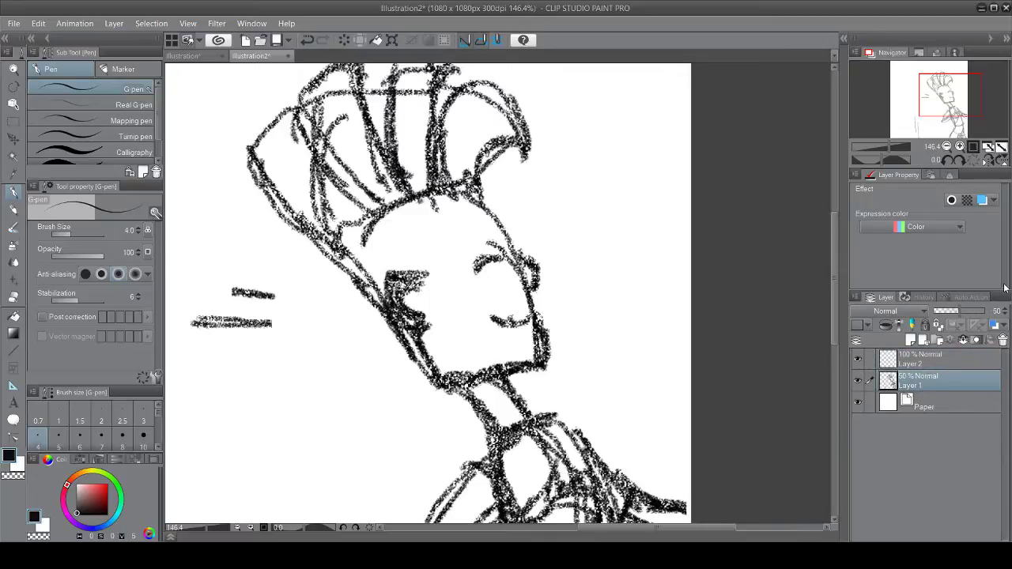
pyautogui.click(974, 357)
pyautogui.scroll(1, 795, 262)
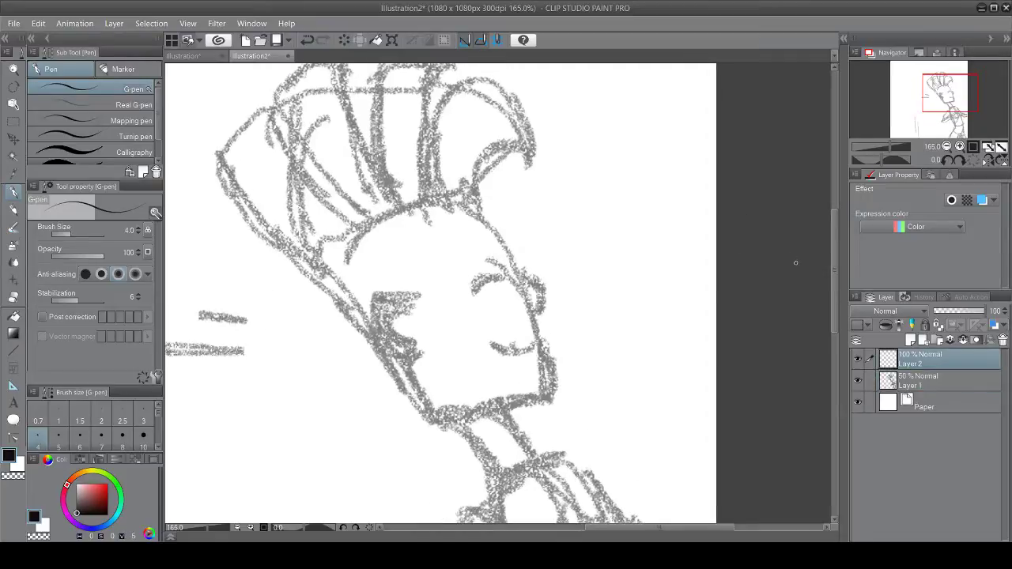
pyautogui.scroll(4, 834, 277)
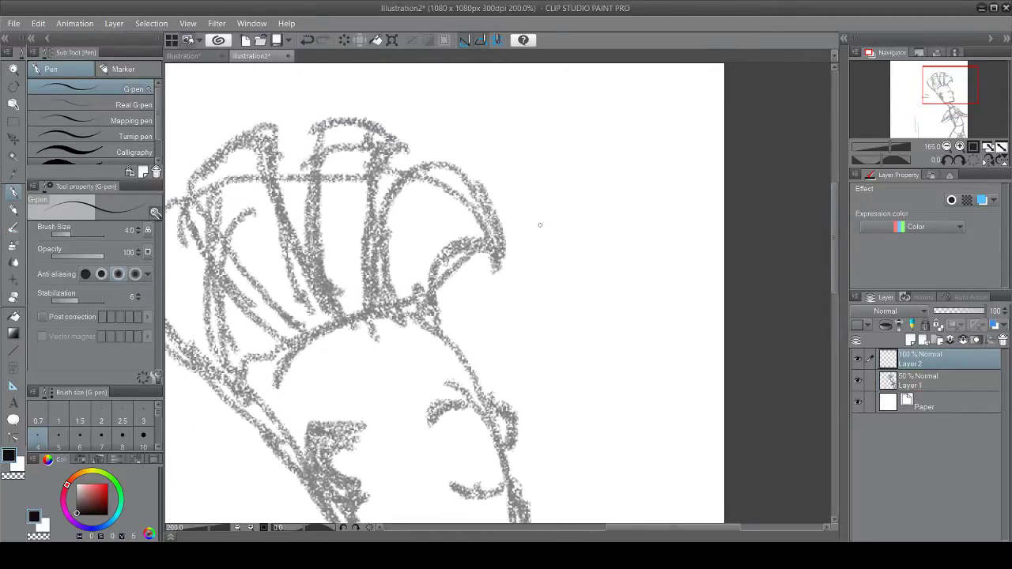
# Step: Ink the underside curve of the frontmost hair spike and its outer edge, meeting at the spike's tip
pyautogui.scroll(2, 436, 272)
pyautogui.moveTo(510, 259)
pyautogui.mouseDown()
pyautogui.moveTo(456, 246)
pyautogui.moveTo(400, 267)
pyautogui.moveTo(382, 325)
pyautogui.moveTo(379, 409)
pyautogui.mouseUp()
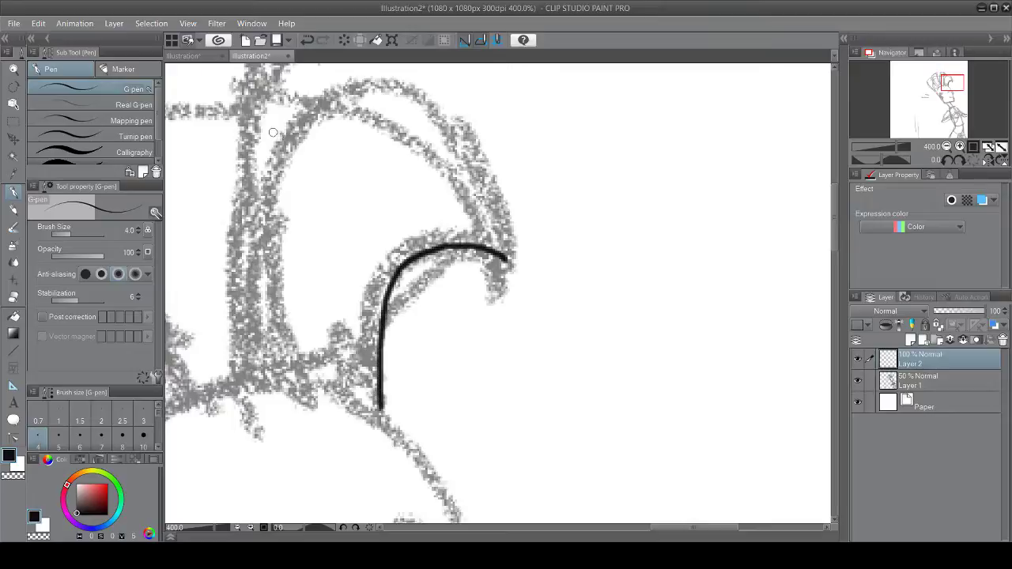
pyautogui.moveTo(387, 79)
pyautogui.mouseDown()
pyautogui.moveTo(429, 104)
pyautogui.moveTo(478, 194)
pyautogui.mouseUp()
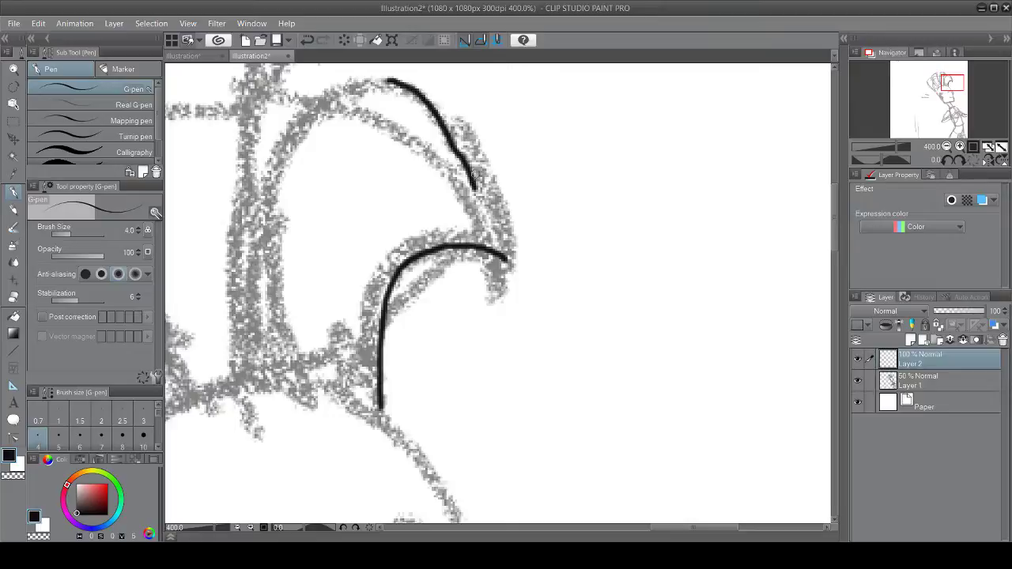
pyautogui.hotkey('ctrl', 'z')
pyautogui.click(355, 529)
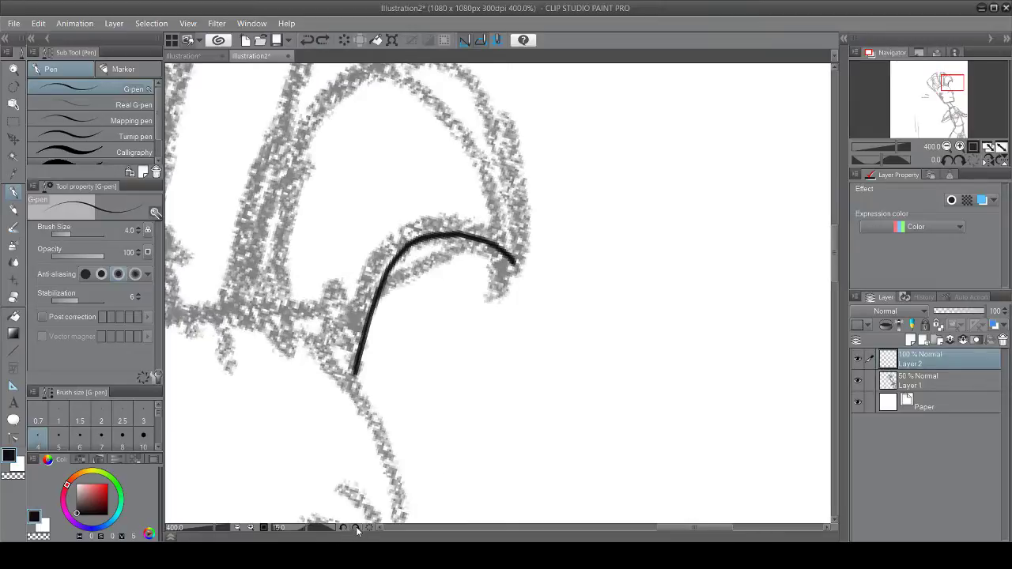
pyautogui.click(355, 528)
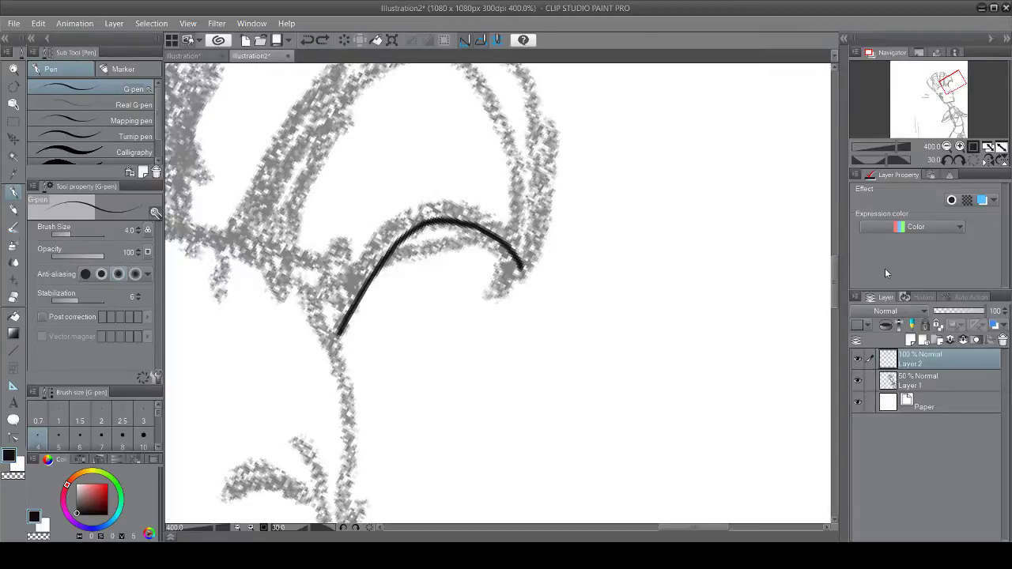
pyautogui.moveTo(833, 281); pyautogui.dragTo(833, 262)
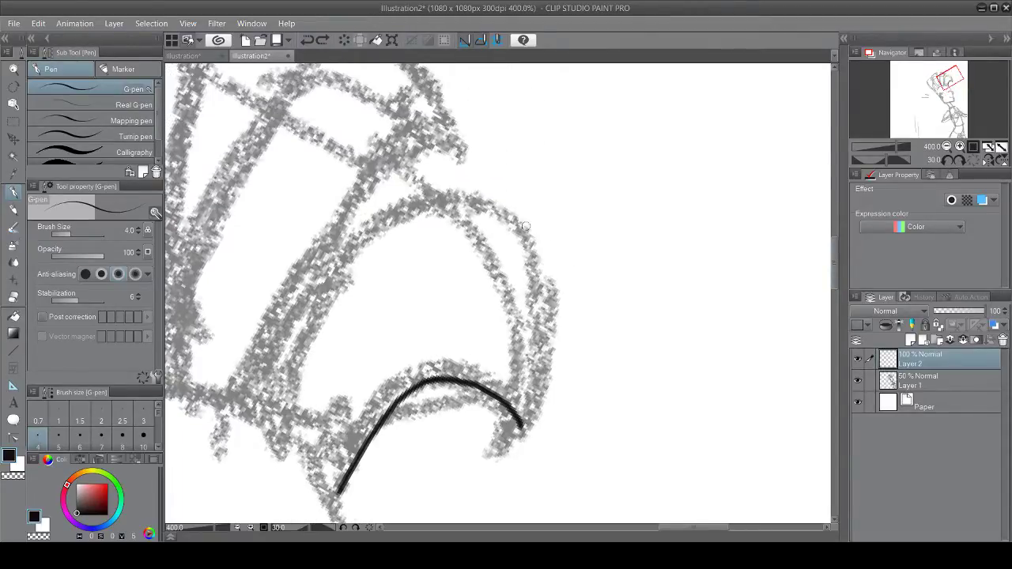
pyautogui.moveTo(487, 204)
pyautogui.mouseDown()
pyautogui.moveTo(513, 229)
pyautogui.moveTo(525, 278)
pyautogui.moveTo(534, 342)
pyautogui.moveTo(522, 424)
pyautogui.mouseUp()
pyautogui.hotkey('ctrl', 'z')
pyautogui.moveTo(490, 205)
pyautogui.mouseDown()
pyautogui.moveTo(512, 221)
pyautogui.moveTo(534, 264)
pyautogui.moveTo(521, 424)
pyautogui.mouseUp()
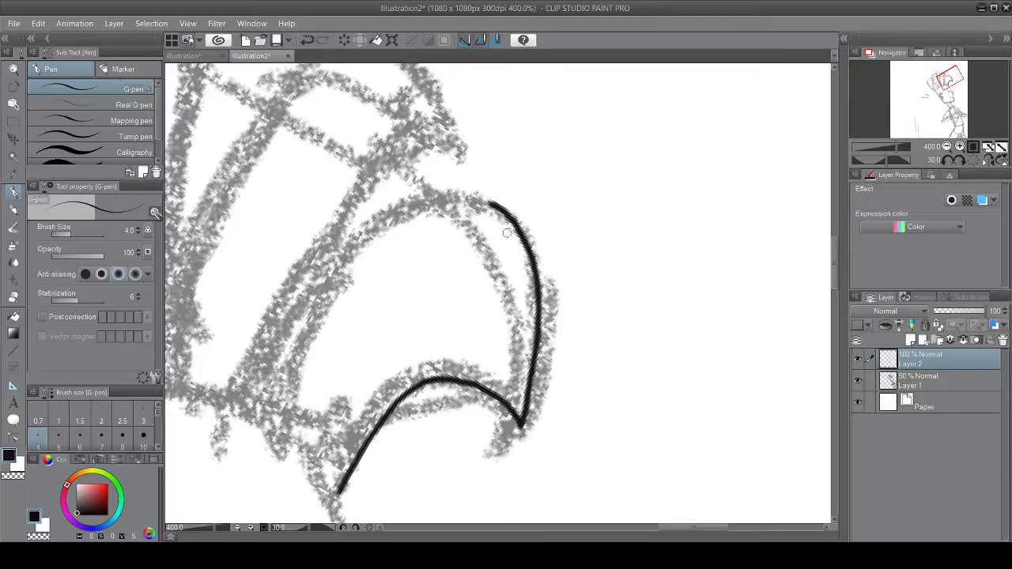
# Step: Ink the frontmost hair spike's upper edge in one curve, from the end of its outer edge back to the hairline
pyautogui.moveTo(491, 204)
pyautogui.mouseDown()
pyautogui.moveTo(452, 196)
pyautogui.moveTo(365, 239)
pyautogui.mouseUp()
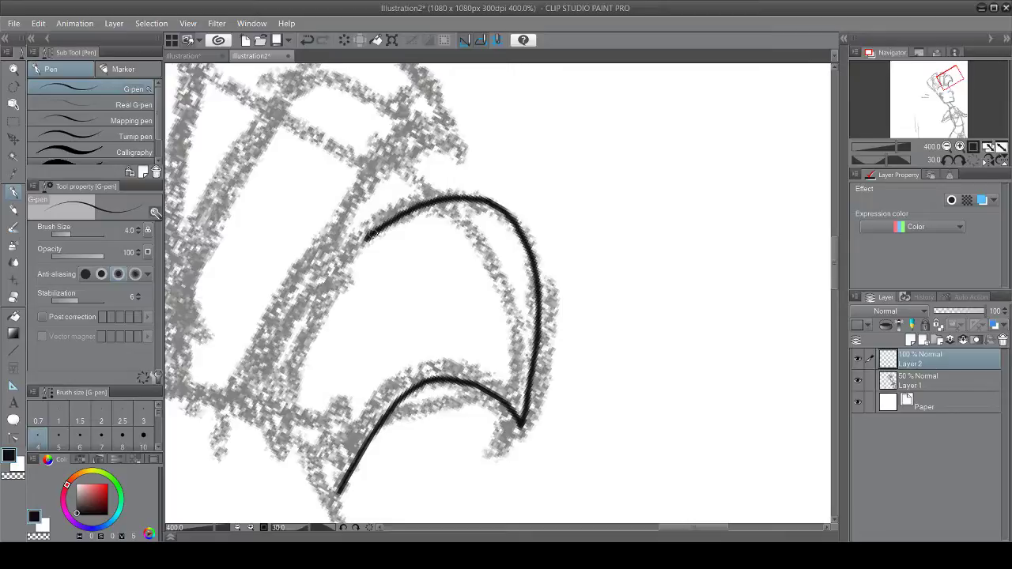
pyautogui.hotkey('ctrl', 'z')
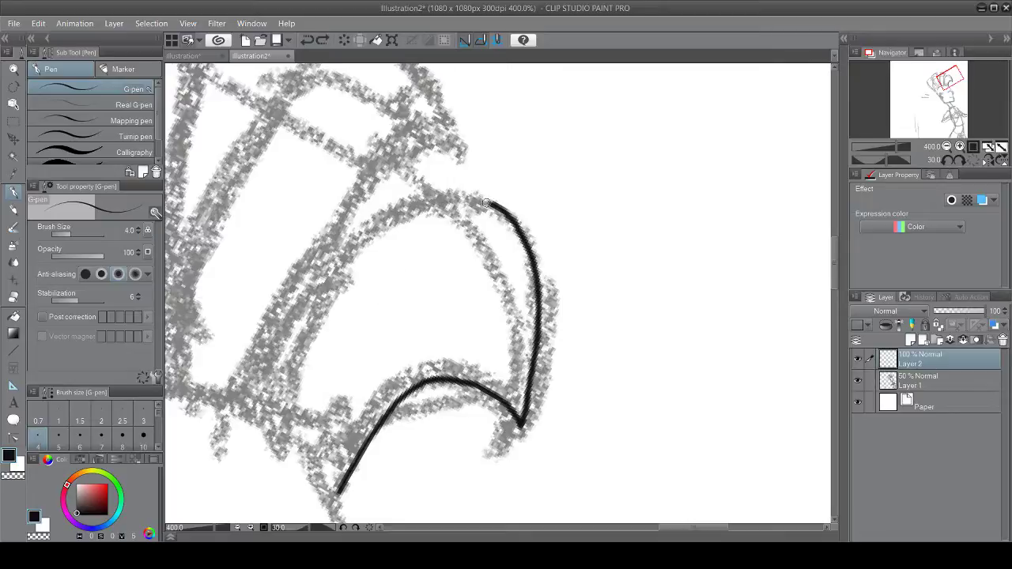
pyautogui.moveTo(486, 203)
pyautogui.mouseDown()
pyautogui.moveTo(312, 312)
pyautogui.moveTo(282, 429)
pyautogui.mouseUp()
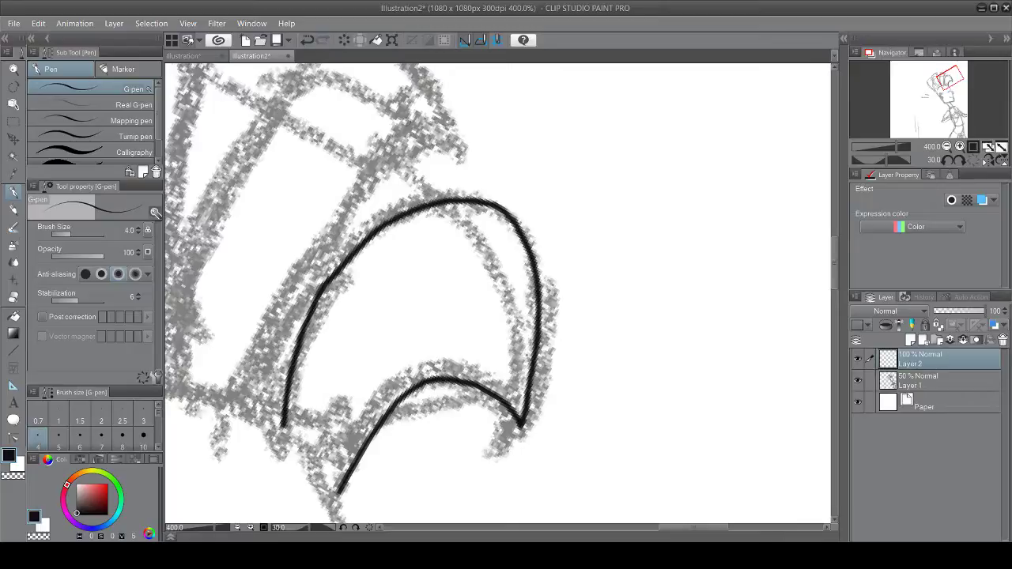
# Step: Ink the front edge of the second hair spike from its tip down to the hairline
pyautogui.moveTo(451, 133)
pyautogui.mouseDown()
pyautogui.moveTo(410, 151)
pyautogui.moveTo(341, 216)
pyautogui.moveTo(298, 288)
pyautogui.moveTo(277, 395)
pyautogui.mouseUp()
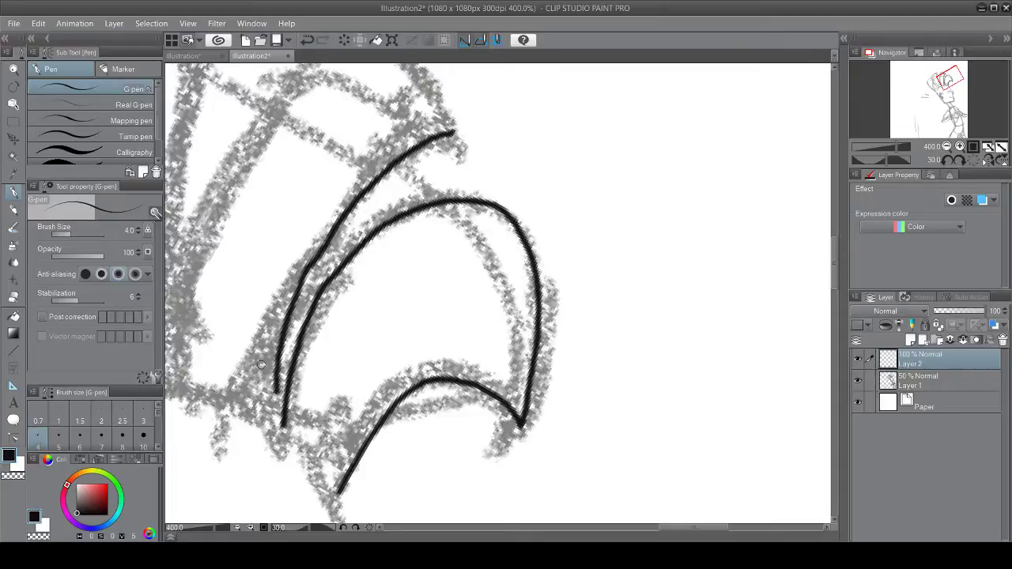
pyautogui.hotkey('ctrl', 'z')
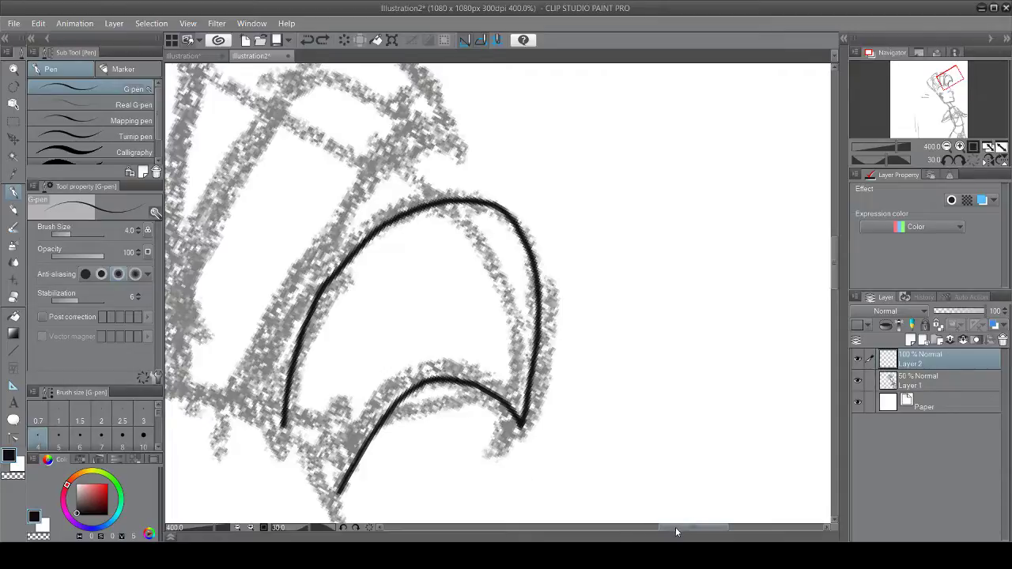
pyautogui.moveTo(675, 529); pyautogui.dragTo(654, 528)
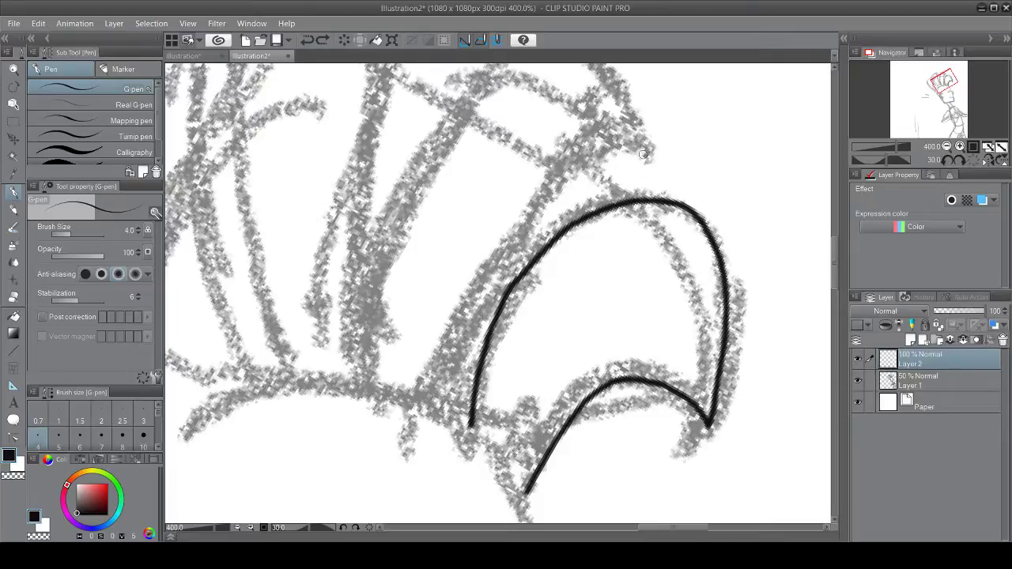
pyautogui.moveTo(639, 138)
pyautogui.mouseDown()
pyautogui.moveTo(601, 151)
pyautogui.moveTo(519, 222)
pyautogui.moveTo(472, 315)
pyautogui.moveTo(460, 419)
pyautogui.mouseUp()
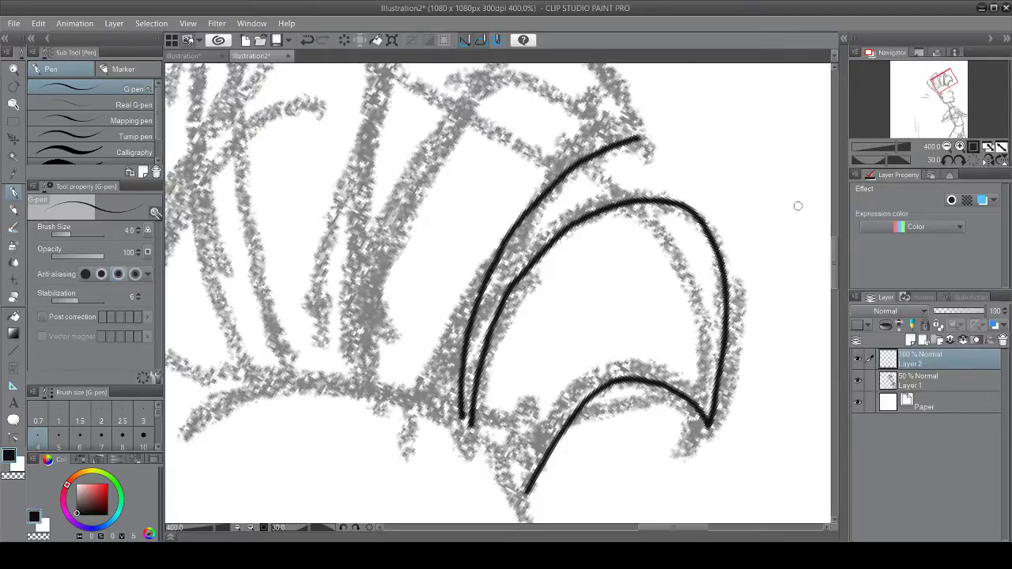
# Step: Ink the second hair spike's back edge and the third spike's front edge, joining them at the hairline
pyautogui.moveTo(835, 251); pyautogui.dragTo(834, 235)
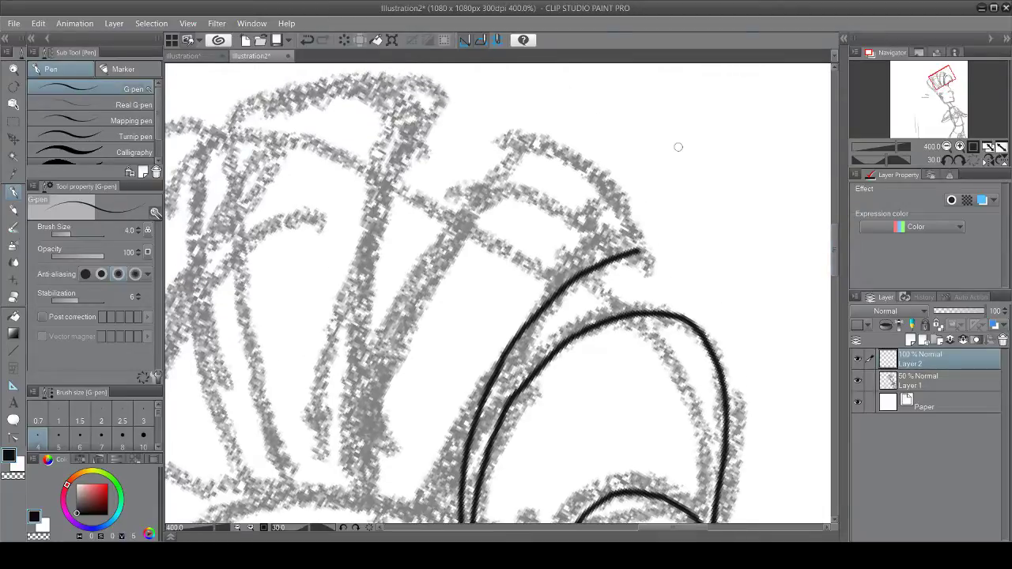
pyautogui.moveTo(506, 136)
pyautogui.mouseDown()
pyautogui.moveTo(431, 216)
pyautogui.moveTo(380, 320)
pyautogui.mouseUp()
pyautogui.hotkey('ctrl', 'z')
pyautogui.click(341, 527)
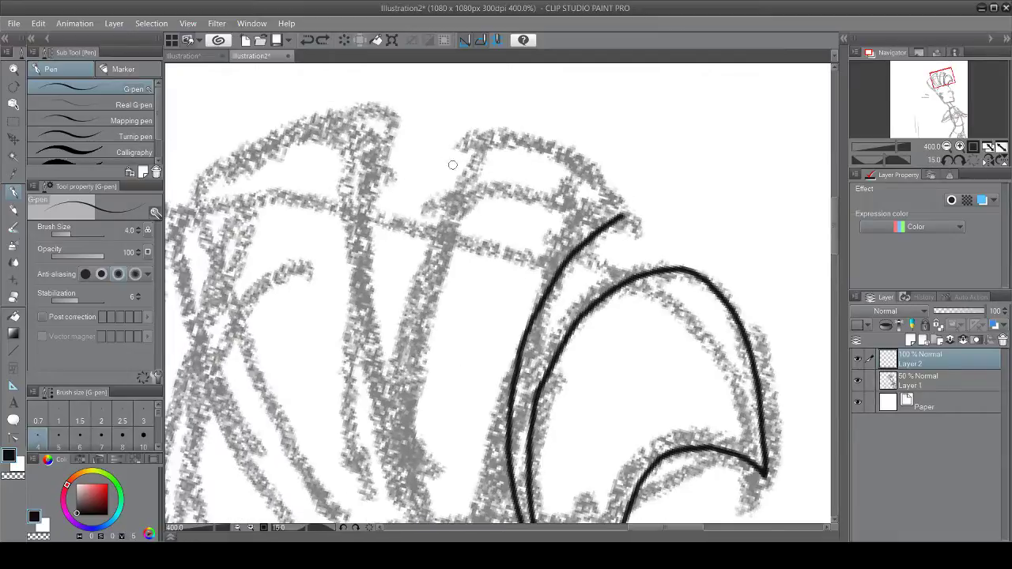
pyautogui.scroll(-1, 763, 258)
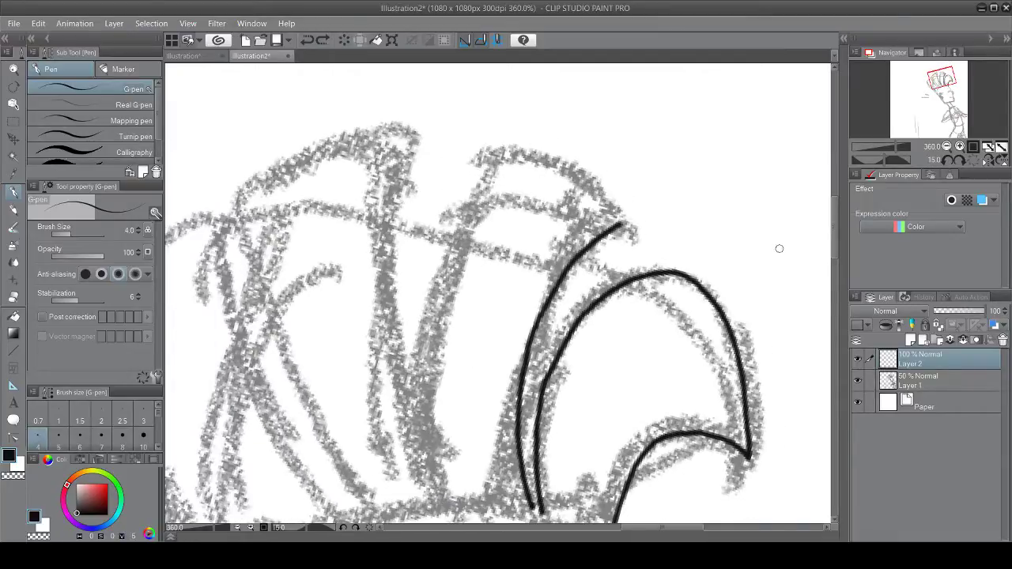
pyautogui.moveTo(834, 233); pyautogui.dragTo(834, 225)
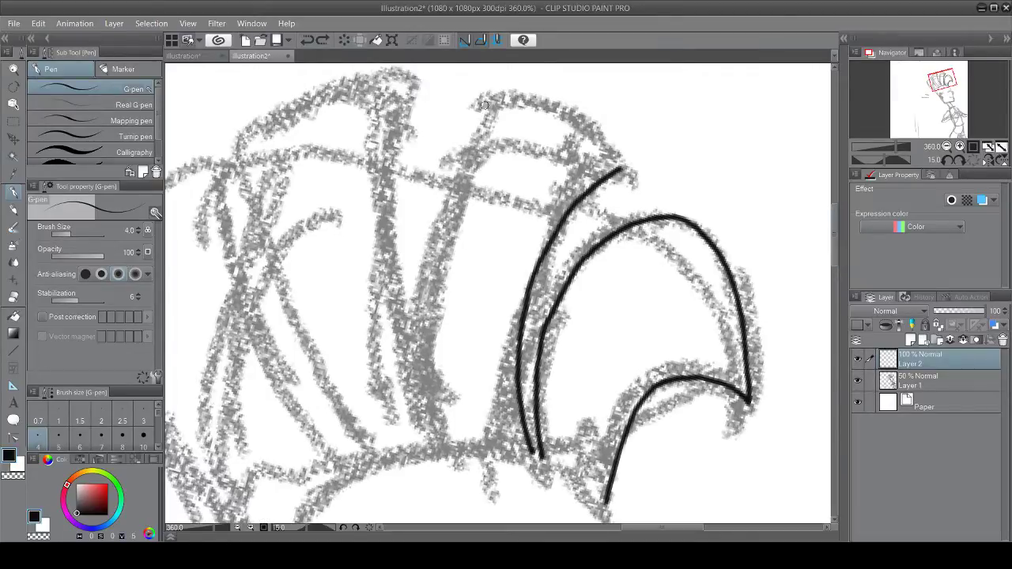
pyautogui.moveTo(484, 105)
pyautogui.mouseDown()
pyautogui.moveTo(432, 267)
pyautogui.moveTo(426, 340)
pyautogui.moveTo(442, 433)
pyautogui.mouseUp()
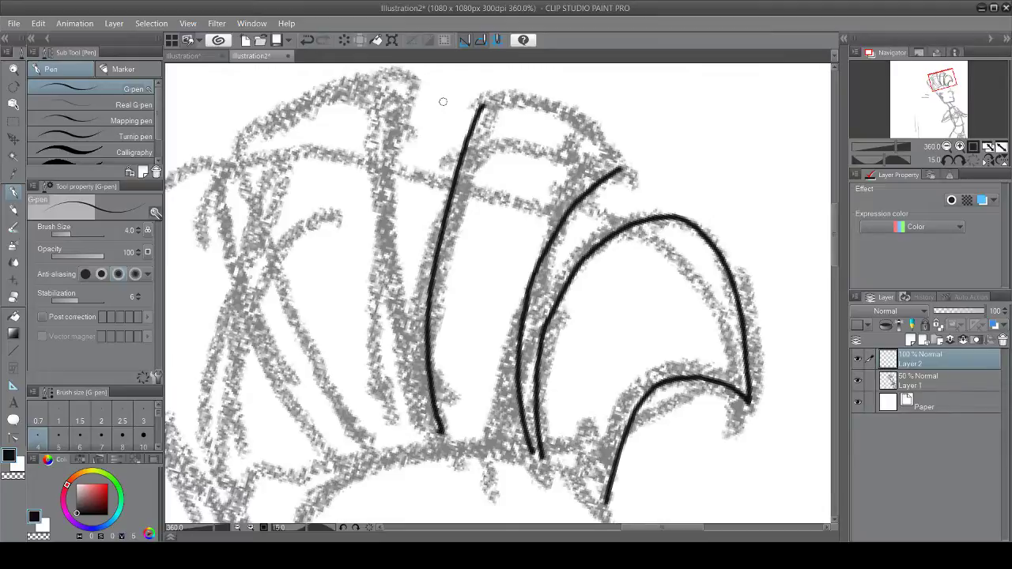
pyautogui.moveTo(417, 80)
pyautogui.mouseDown()
pyautogui.moveTo(401, 108)
pyautogui.moveTo(395, 286)
pyautogui.moveTo(442, 433)
pyautogui.mouseUp()
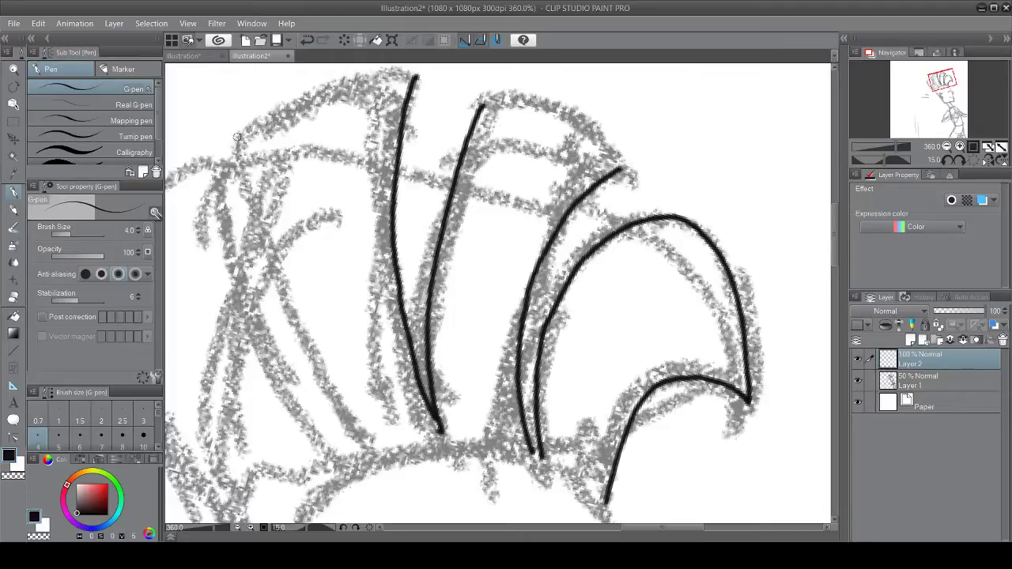
# Step: Ink the back edge of the third hair spike from its tip down to the hairline, with the canvas rotated to 45°
pyautogui.moveTo(237, 137)
pyautogui.mouseDown()
pyautogui.moveTo(274, 315)
pyautogui.moveTo(327, 412)
pyautogui.mouseUp()
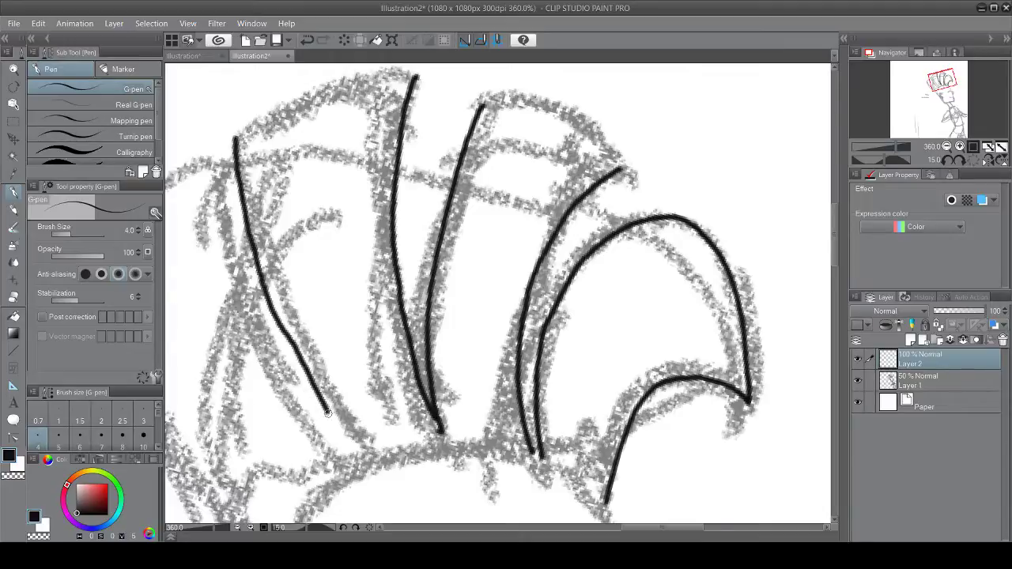
pyautogui.hotkey('ctrl', 'z')
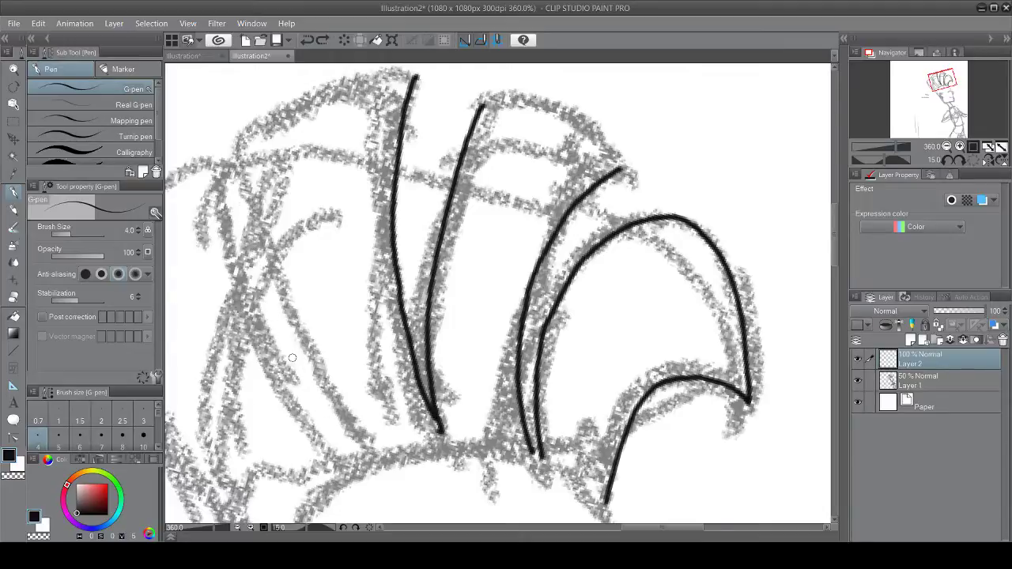
pyautogui.click(357, 530)
pyautogui.click(357, 530)
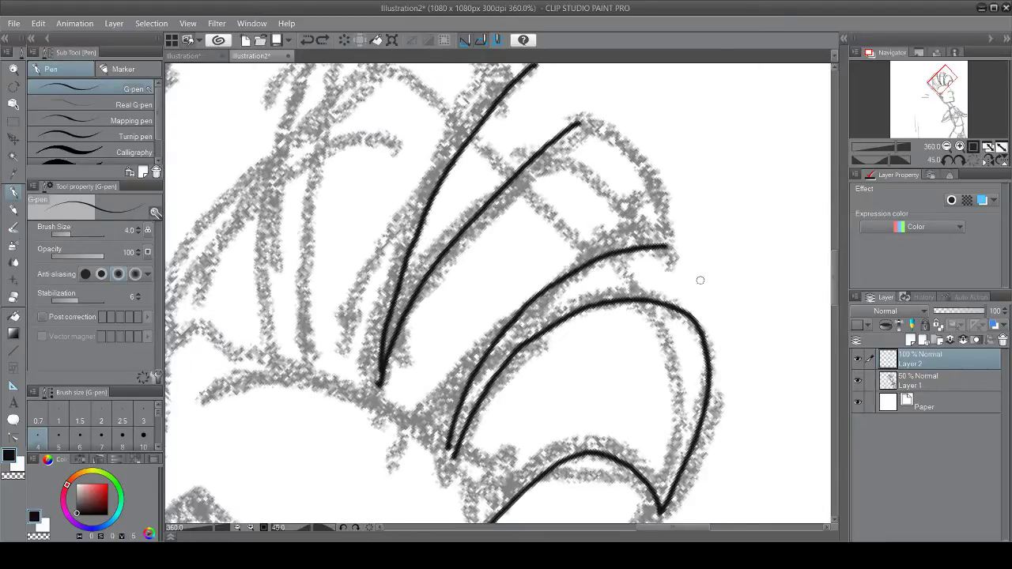
pyautogui.moveTo(833, 271); pyautogui.dragTo(833, 261)
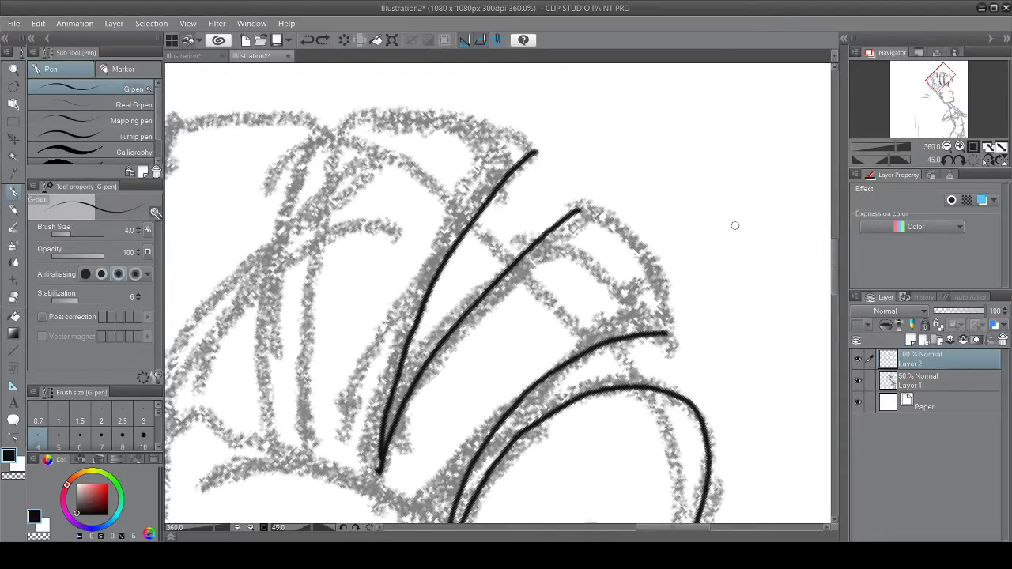
pyautogui.moveTo(341, 121)
pyautogui.mouseDown()
pyautogui.moveTo(313, 251)
pyautogui.moveTo(319, 448)
pyautogui.mouseUp()
pyautogui.hotkey('ctrl', 'z')
pyautogui.moveTo(344, 116)
pyautogui.mouseDown()
pyautogui.moveTo(314, 204)
pyautogui.moveTo(289, 454)
pyautogui.mouseUp()
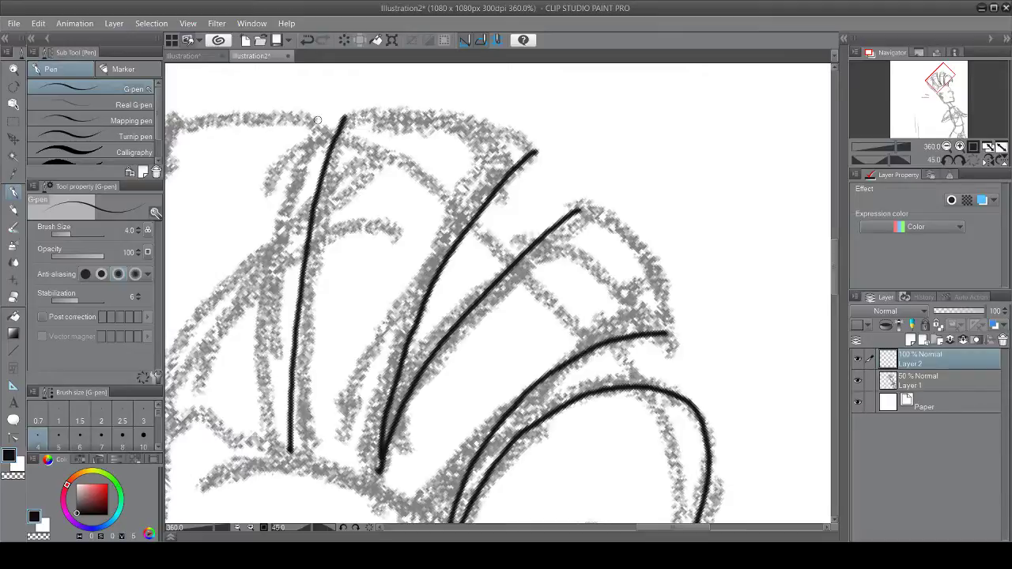
# Step: Ink the front edge of the rearmost hair spike down to meet the third spike's base
pyautogui.moveTo(326, 123)
pyautogui.mouseDown()
pyautogui.moveTo(286, 204)
pyautogui.moveTo(265, 388)
pyautogui.mouseUp()
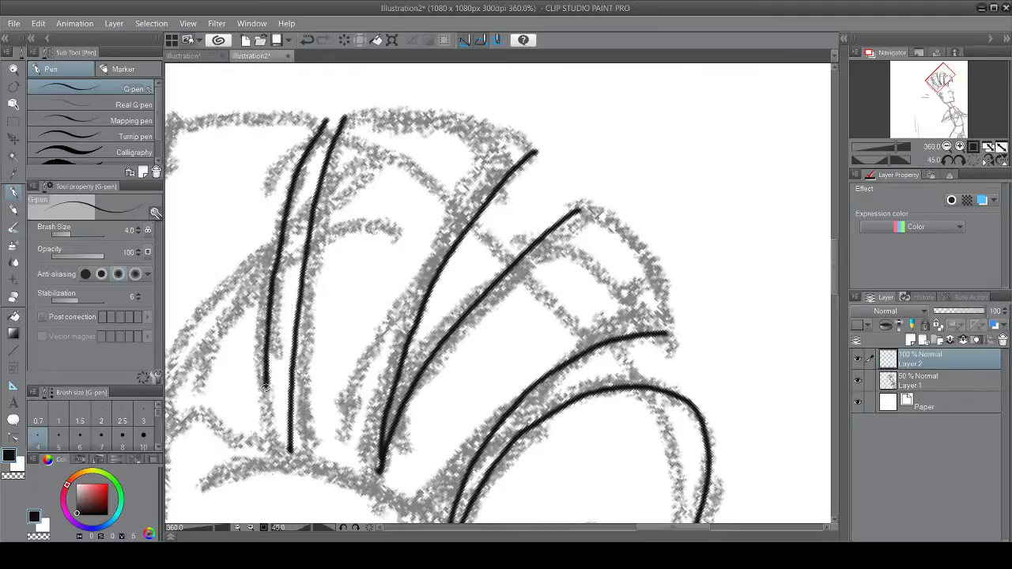
pyautogui.hotkey('ctrl', 'z')
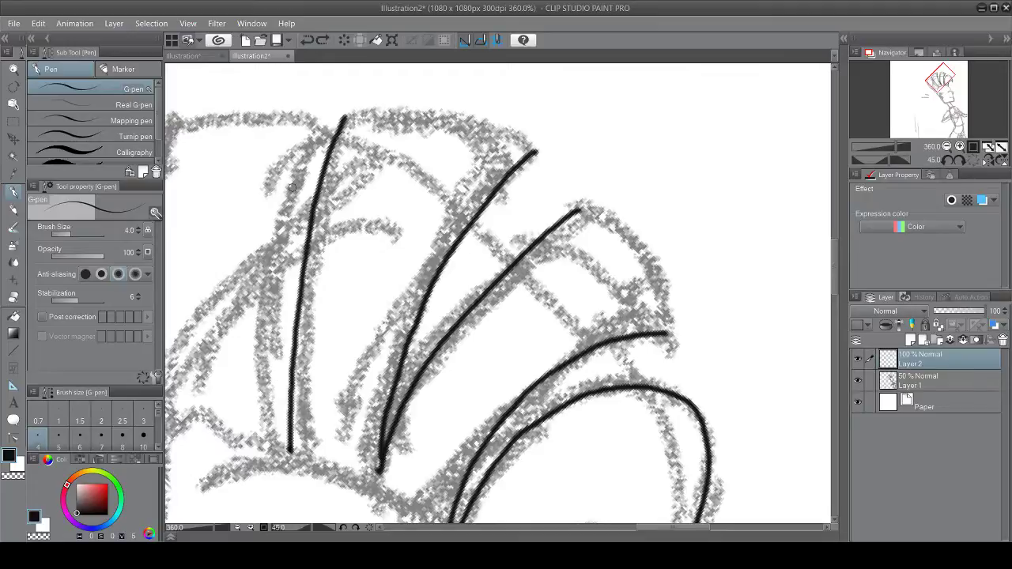
pyautogui.scroll(1, 292, 188)
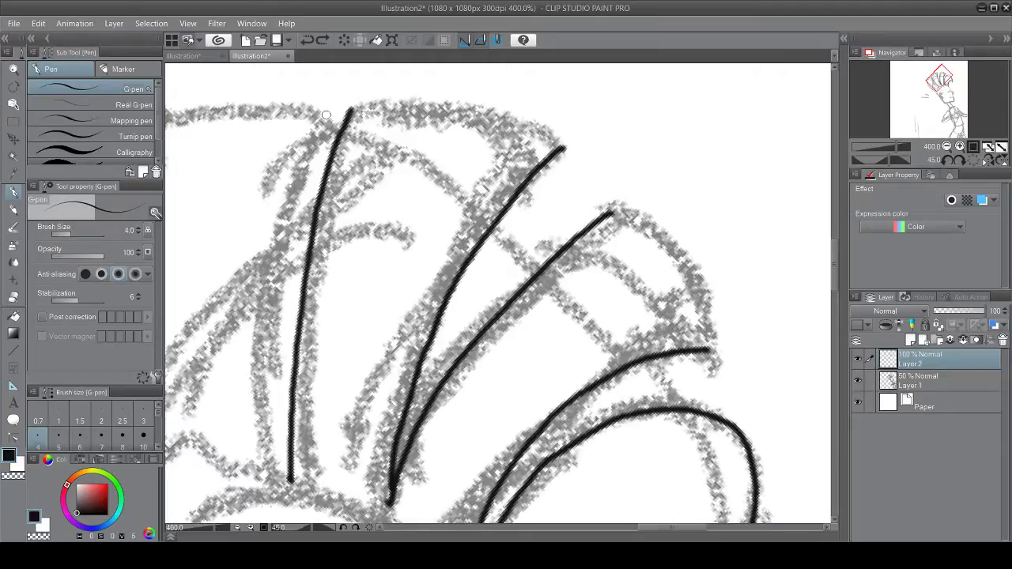
pyautogui.moveTo(327, 113)
pyautogui.mouseDown()
pyautogui.moveTo(272, 279)
pyautogui.moveTo(262, 360)
pyautogui.moveTo(274, 435)
pyautogui.mouseUp()
# Step: Ink the back edge of the rearmost hair spike from its tip down to the back of the head
pyautogui.scroll(-4, 274, 435)
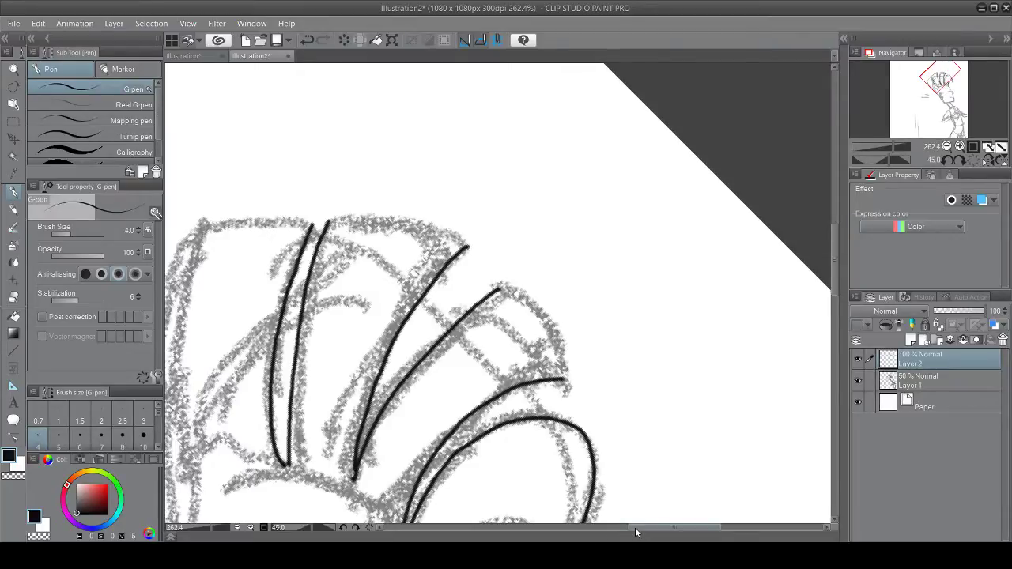
pyautogui.moveTo(635, 528); pyautogui.dragTo(613, 528)
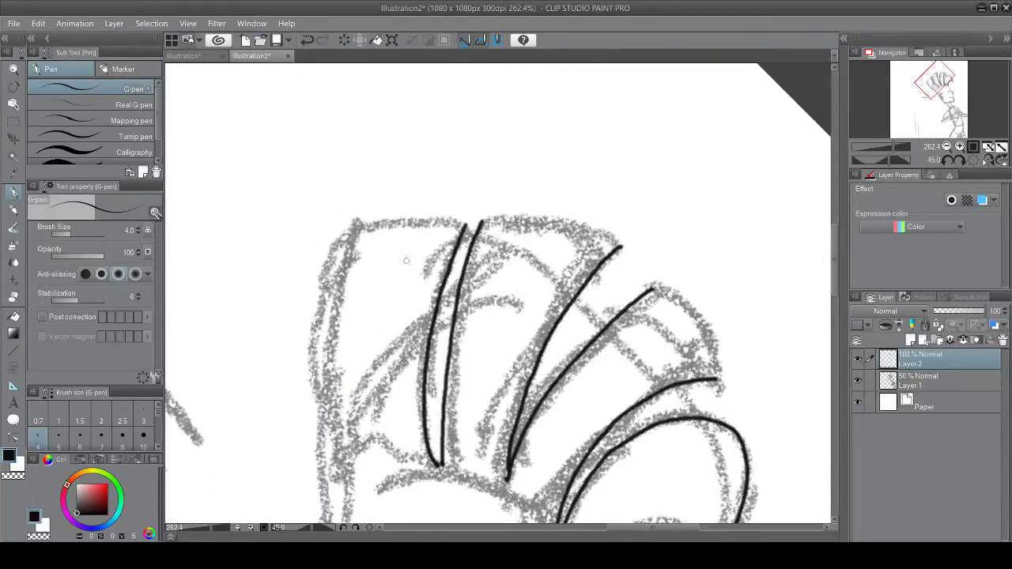
pyautogui.moveTo(830, 262); pyautogui.dragTo(832, 275)
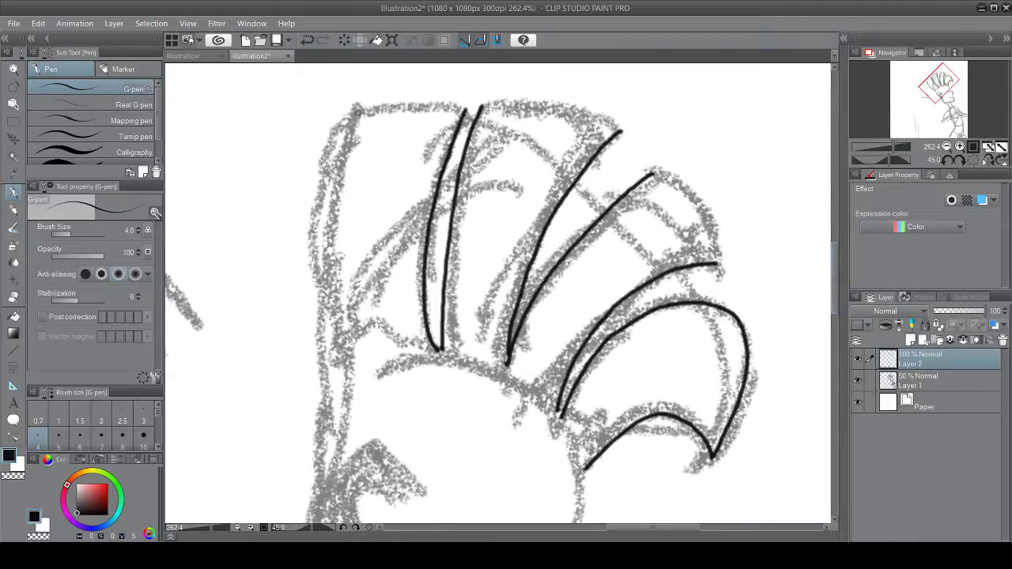
pyautogui.scroll(2, 347, 118)
pyautogui.moveTo(356, 109)
pyautogui.mouseDown()
pyautogui.moveTo(320, 270)
pyautogui.moveTo(325, 374)
pyautogui.moveTo(346, 441)
pyautogui.mouseUp()
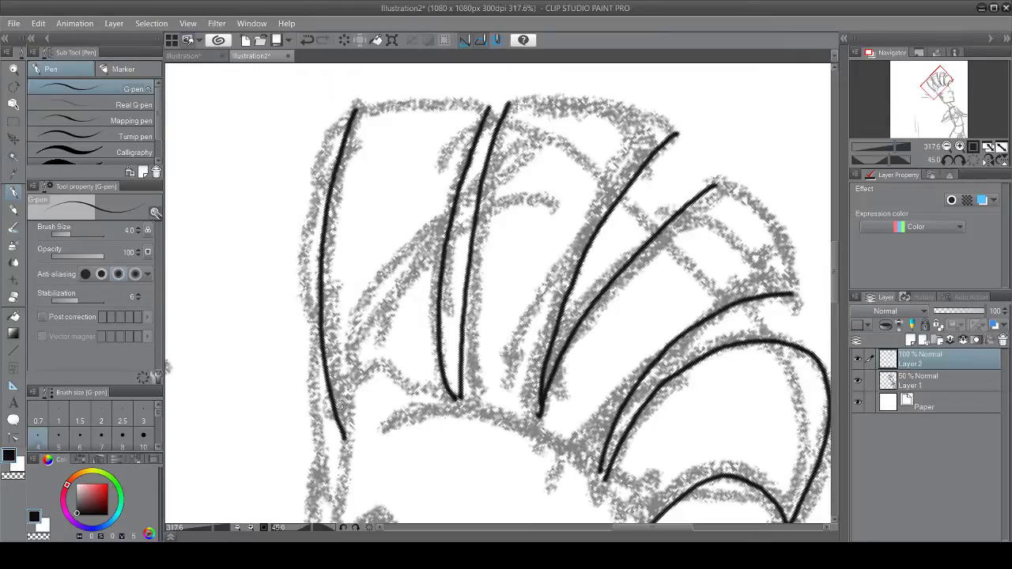
# Step: Extend the inked line from the rearmost hair spike down the back of the head, and rotate the canvas to 90°
pyautogui.scroll(-6, 412, 236)
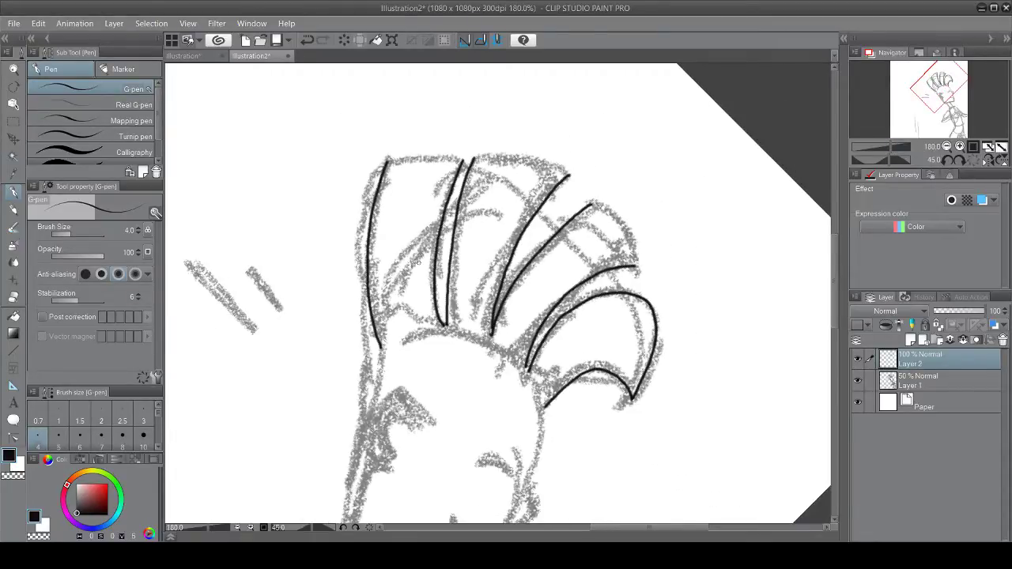
pyautogui.scroll(1, 417, 261)
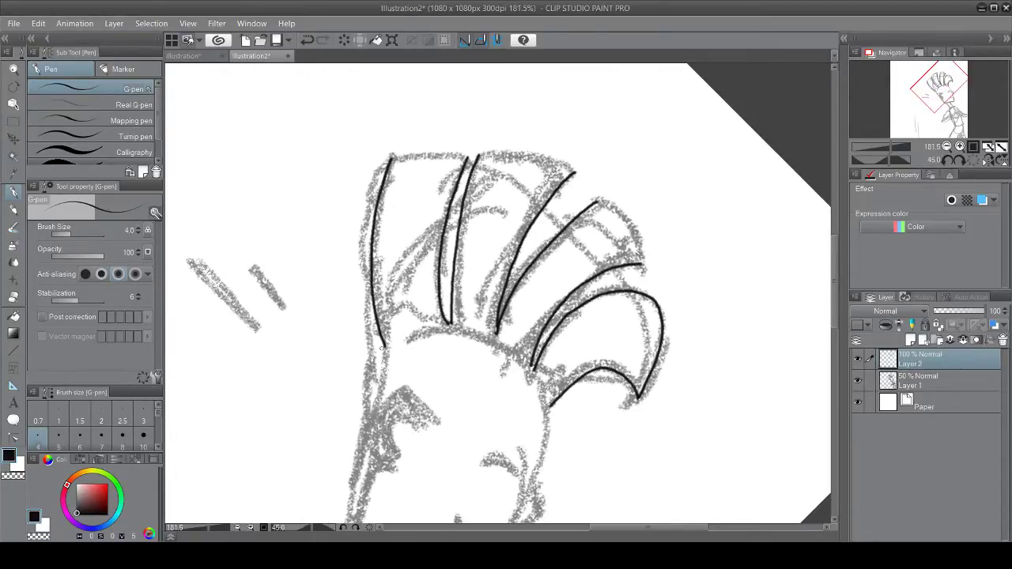
pyautogui.moveTo(383, 345); pyautogui.dragTo(382, 406)
pyautogui.scroll(-5, 452, 340)
pyautogui.scroll(8, 452, 340)
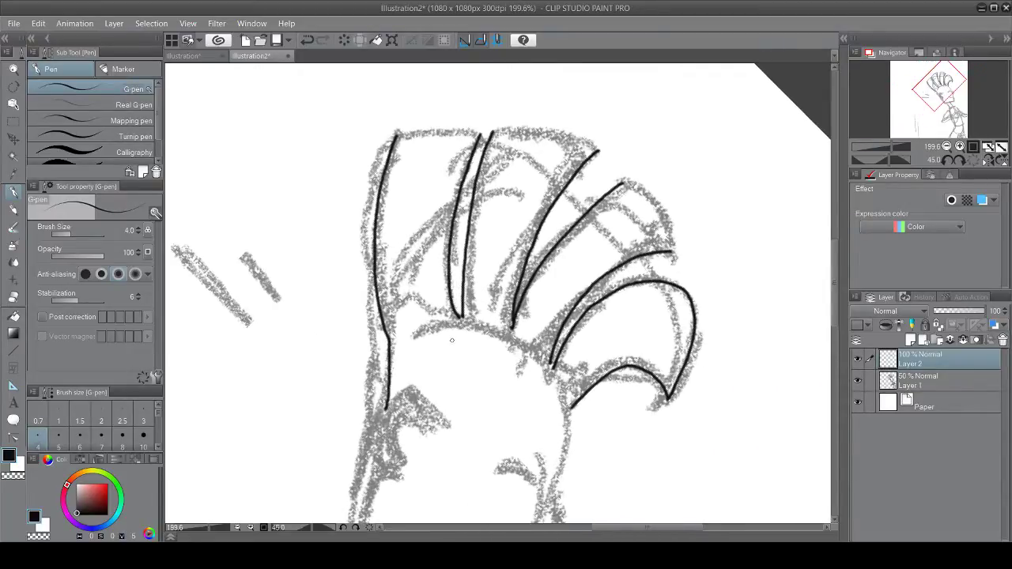
pyautogui.click(355, 528)
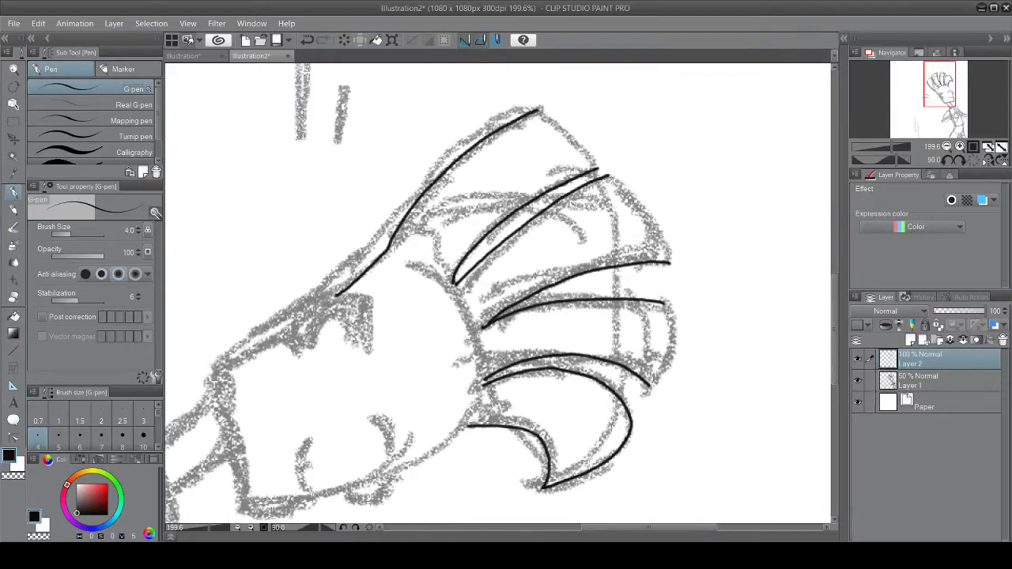
# Step: Ink the tip edge of the second hair spike, joining its two side lines, with the canvas rotated to 105°
pyautogui.click(355, 528)
pyautogui.scroll(3, 658, 359)
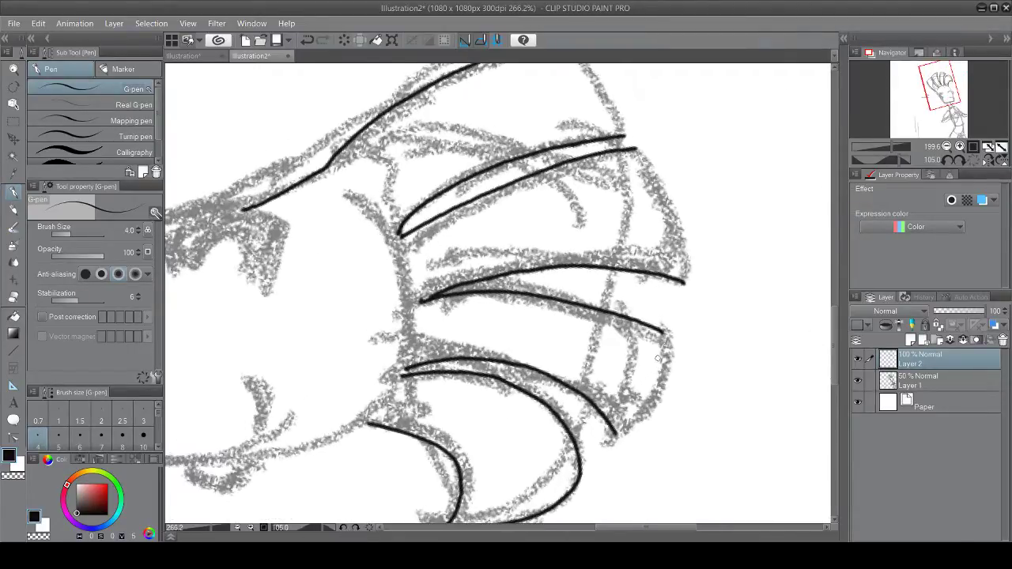
pyautogui.moveTo(663, 330)
pyautogui.mouseDown()
pyautogui.moveTo(665, 356)
pyautogui.moveTo(636, 432)
pyautogui.mouseUp()
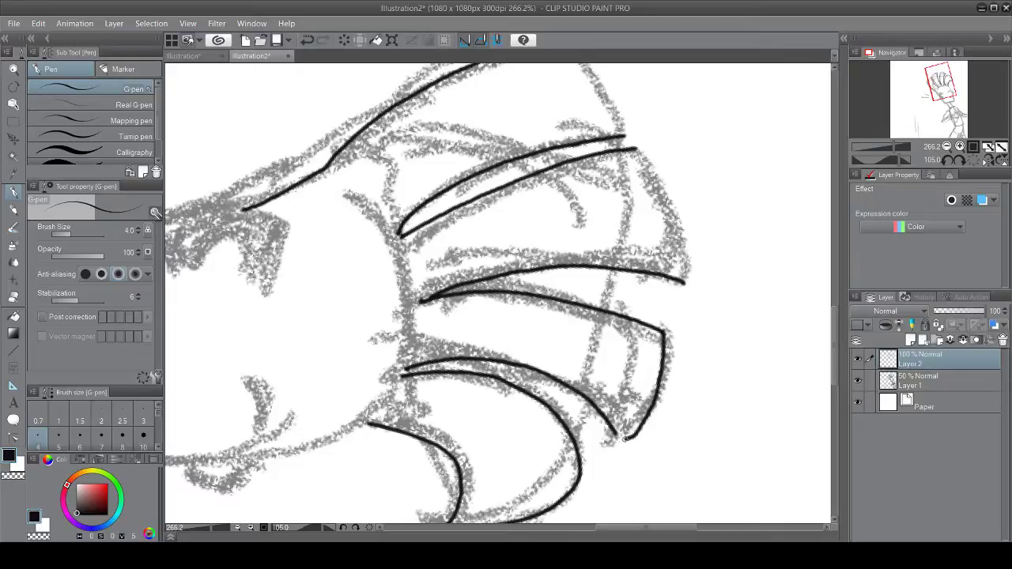
pyautogui.hotkey('ctrl', 'z')
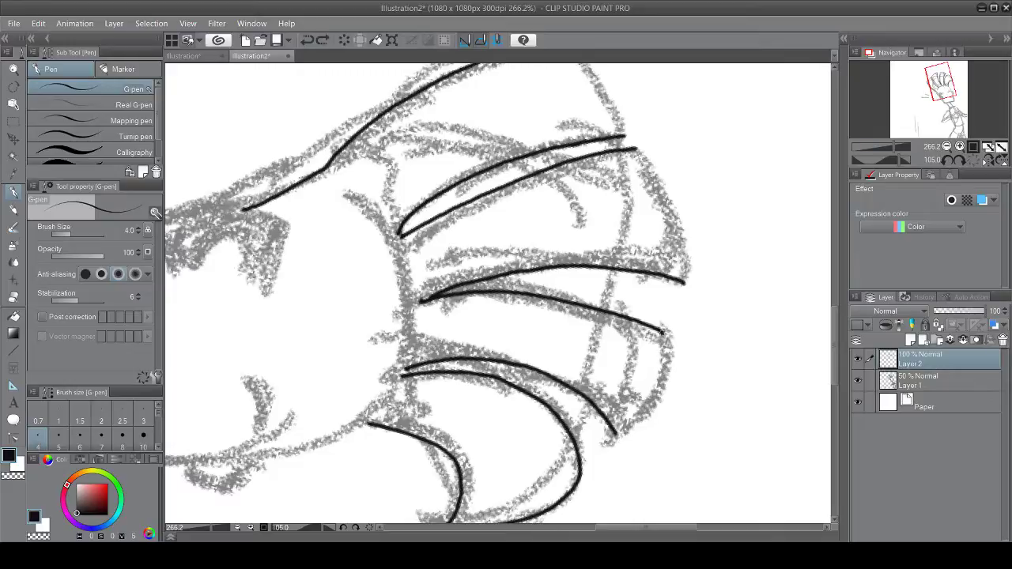
pyautogui.moveTo(662, 331); pyautogui.dragTo(624, 429)
pyautogui.hotkey('ctrl', 'z')
pyautogui.scroll(3, 659, 350)
pyautogui.moveTo(670, 317)
pyautogui.mouseDown()
pyautogui.moveTo(649, 409)
pyautogui.moveTo(593, 494)
pyautogui.mouseUp()
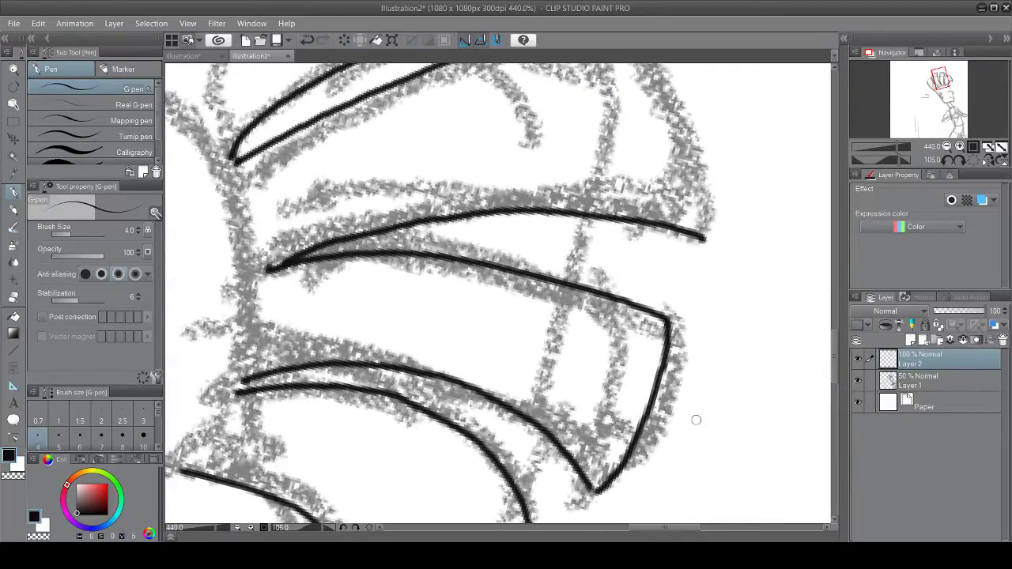
# Step: Ink the curved tip edge of the third hair spike to close its outline, with the canvas rotated to 120°
pyautogui.moveTo(835, 355); pyautogui.dragTo(835, 336)
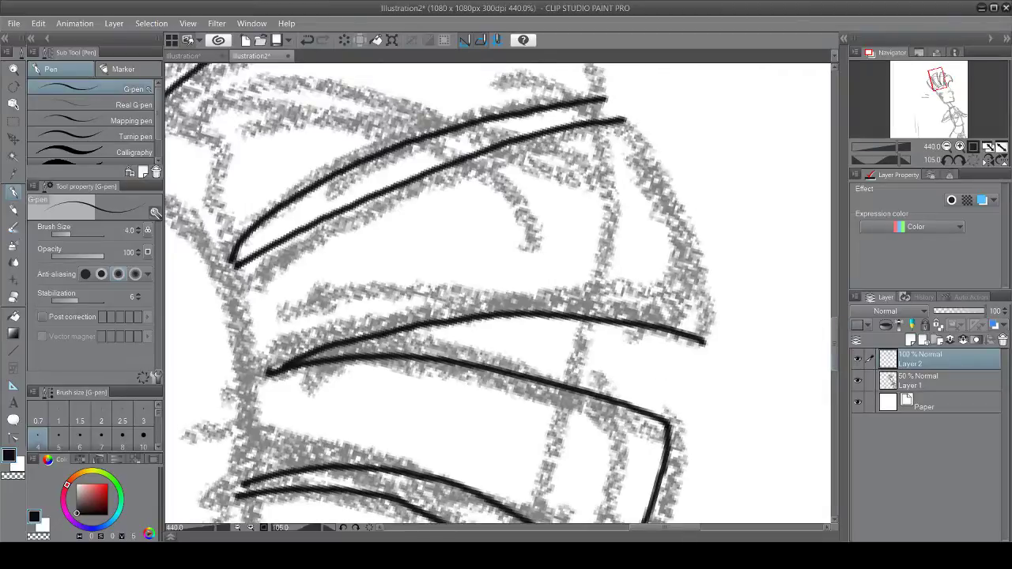
pyautogui.click(356, 528)
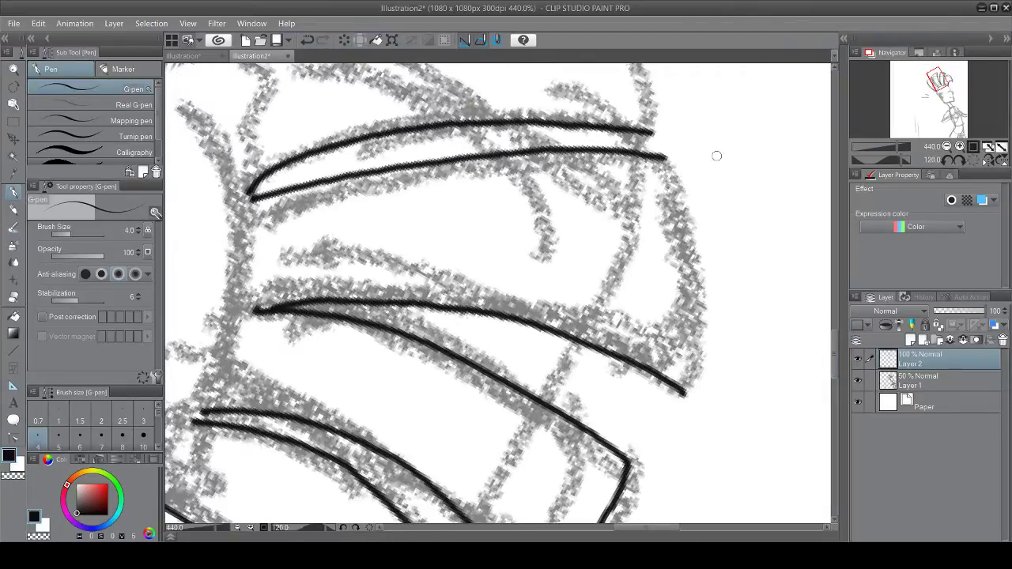
pyautogui.moveTo(662, 158)
pyautogui.mouseDown()
pyautogui.moveTo(702, 283)
pyautogui.moveTo(702, 348)
pyautogui.moveTo(685, 393)
pyautogui.mouseUp()
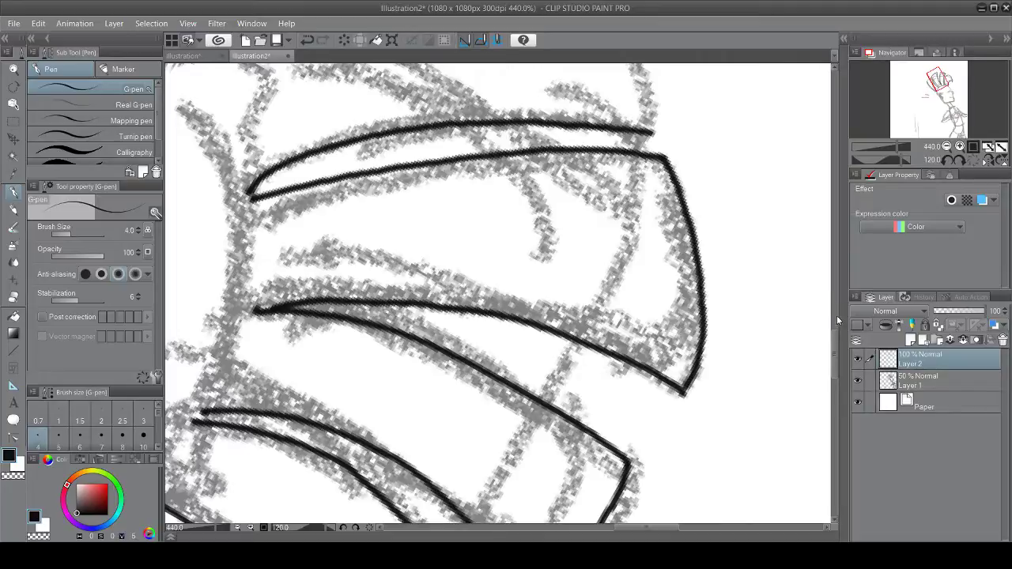
# Step: Ink the tip edge of the rearmost hair spike to close its outline, with the canvas rotated to 135°
pyautogui.moveTo(831, 342)
pyautogui.mouseDown()
pyautogui.moveTo(832, 305)
pyautogui.moveTo(832, 316)
pyautogui.mouseUp()
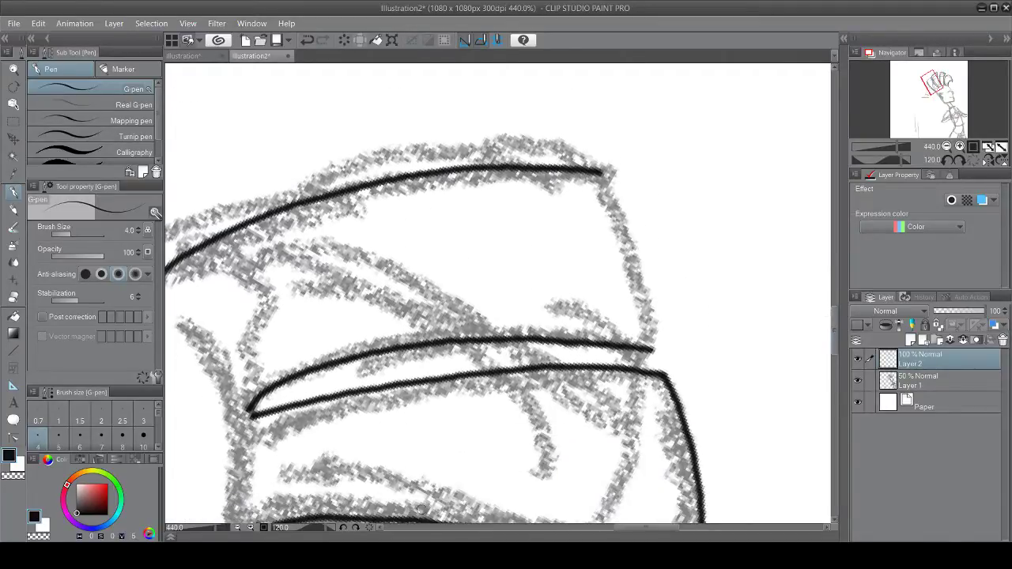
pyautogui.click(355, 527)
pyautogui.scroll(1, 474, 437)
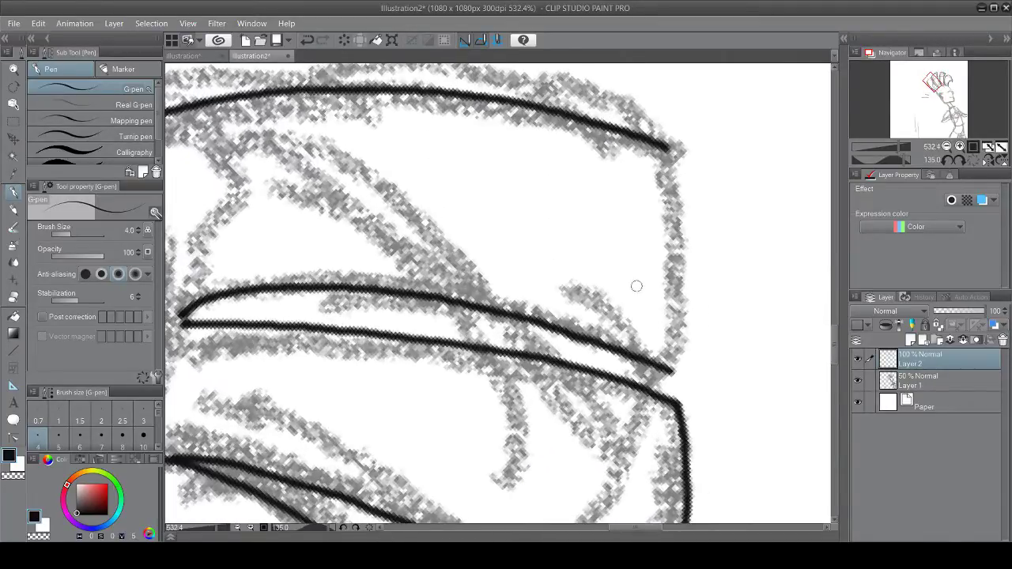
pyautogui.scroll(1, 656, 186)
pyautogui.moveTo(664, 150)
pyautogui.mouseDown()
pyautogui.moveTo(688, 318)
pyautogui.moveTo(675, 411)
pyautogui.mouseUp()
# Step: Rotate the canvas back to 30° and ink the ear's outline and inner fold
pyautogui.scroll(-8, 668, 383)
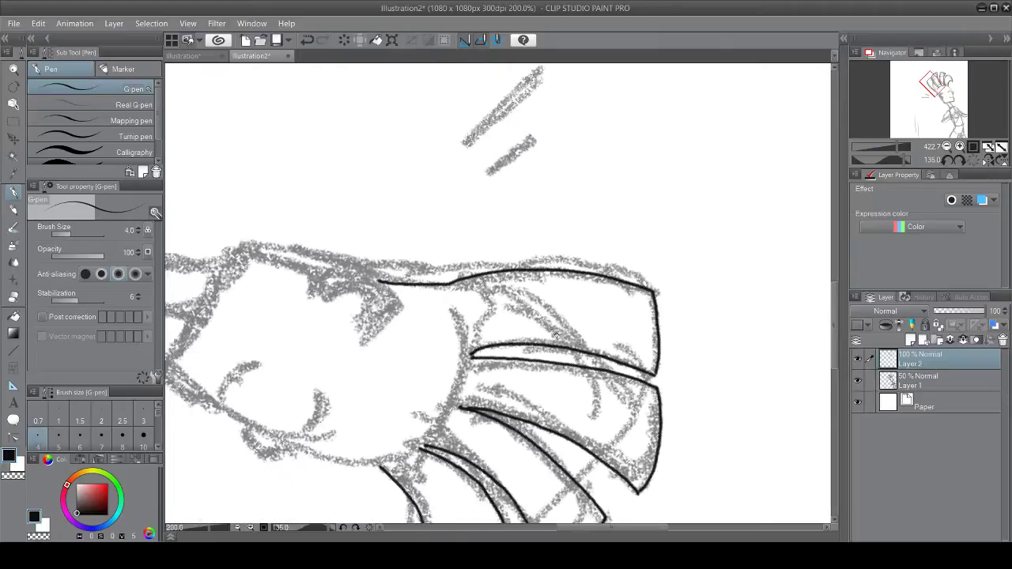
pyautogui.click(342, 526)
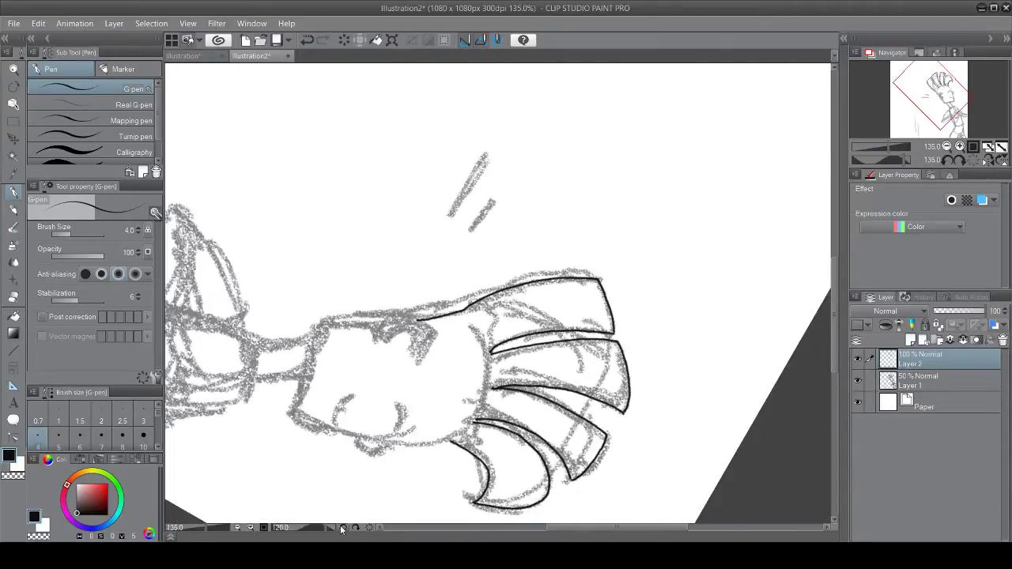
pyautogui.click(341, 526)
pyautogui.click(342, 526)
pyautogui.click(341, 525)
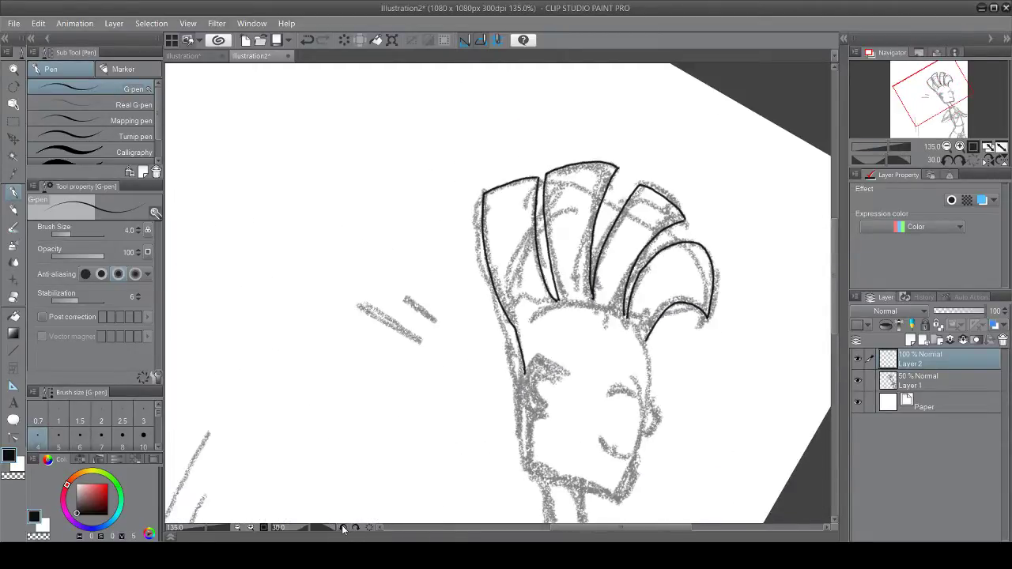
pyautogui.scroll(1, 594, 393)
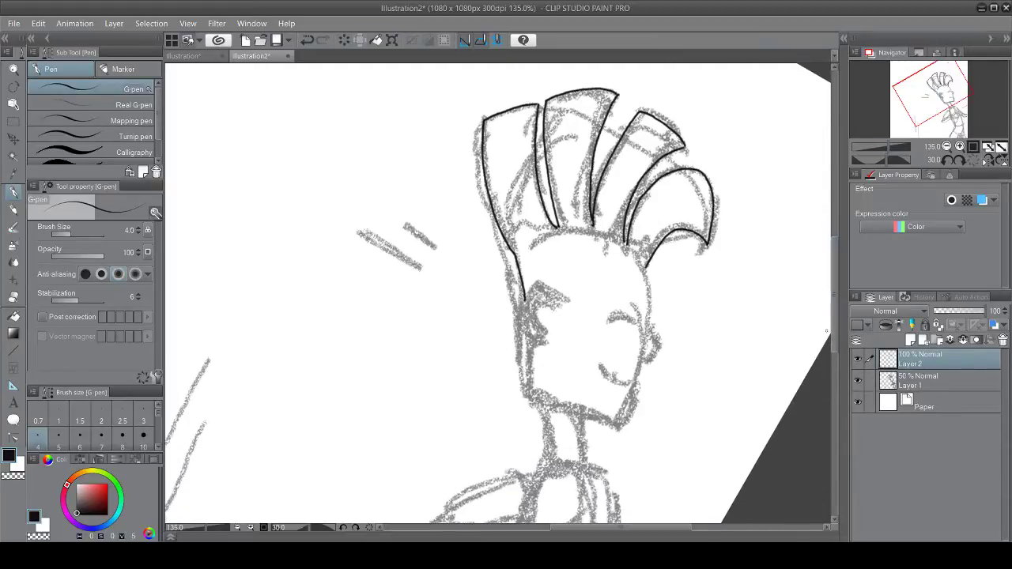
pyautogui.scroll(3, 593, 393)
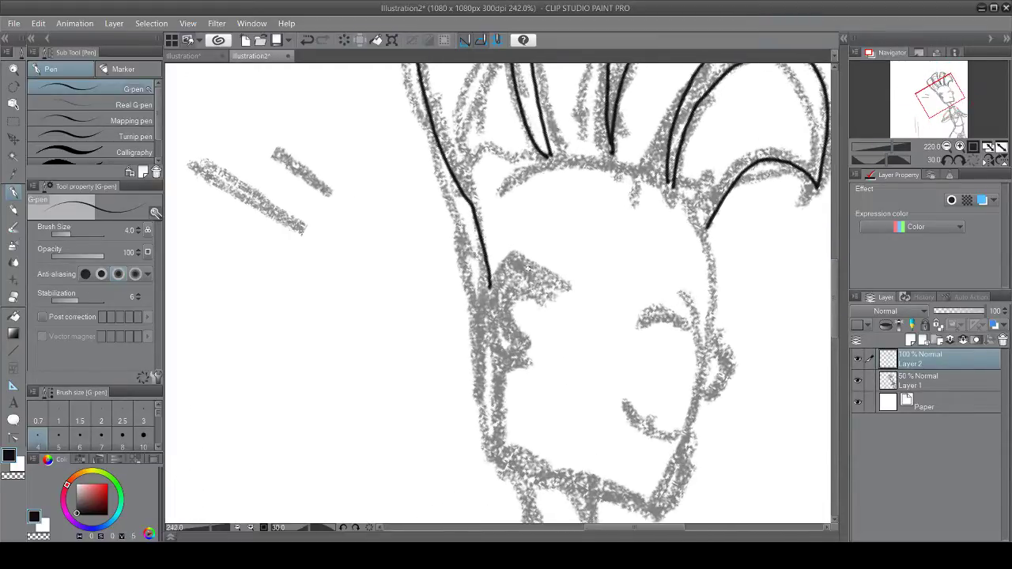
pyautogui.moveTo(518, 258); pyautogui.dragTo(553, 280)
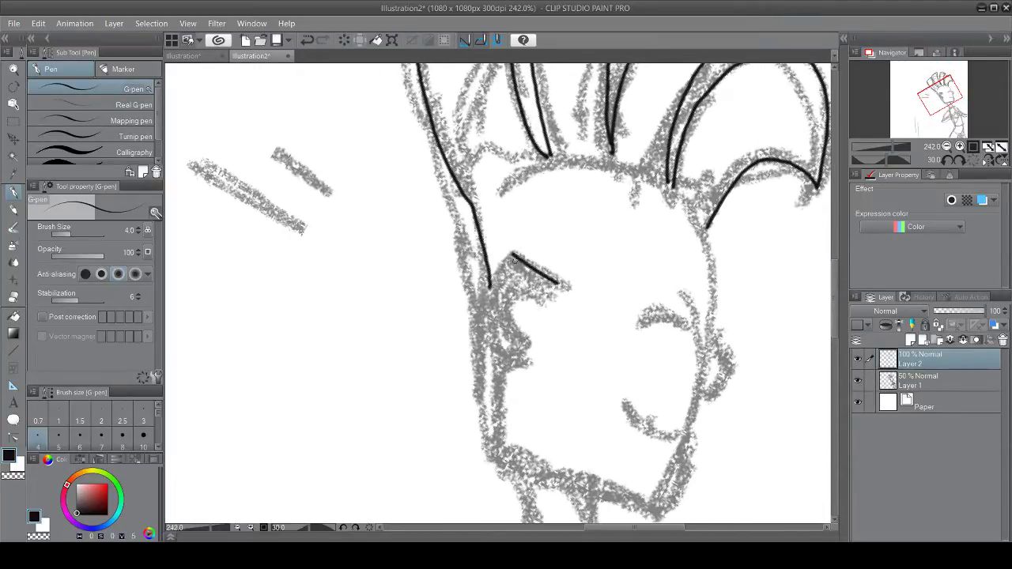
pyautogui.moveTo(512, 254)
pyautogui.mouseDown()
pyautogui.moveTo(491, 292)
pyautogui.moveTo(488, 329)
pyautogui.moveTo(522, 365)
pyautogui.mouseUp()
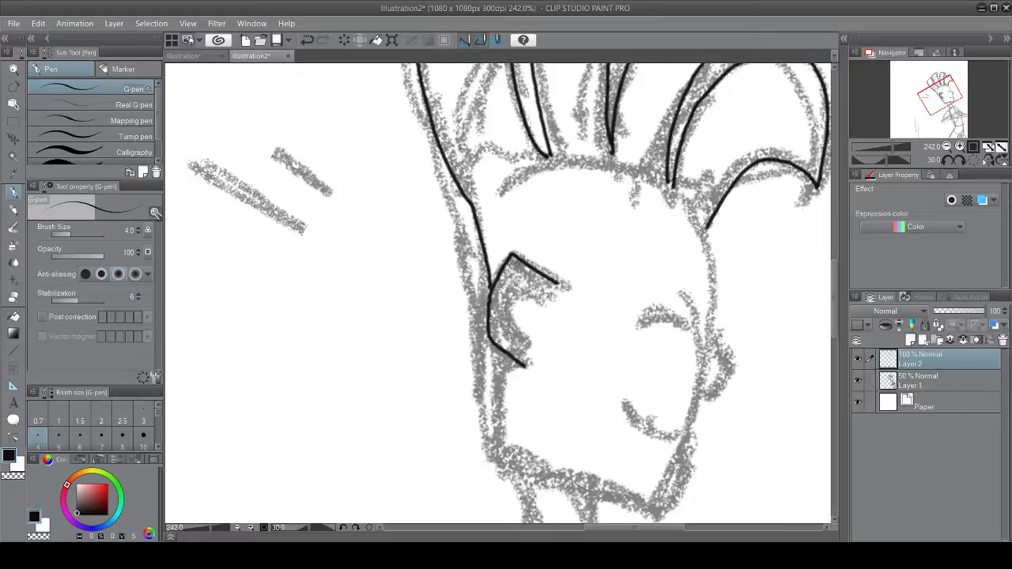
pyautogui.moveTo(507, 264); pyautogui.dragTo(547, 307)
# Step: Ink the back of the jaw below the ear and the face profile from the forehead down around the nose
pyautogui.scroll(-1, 491, 357)
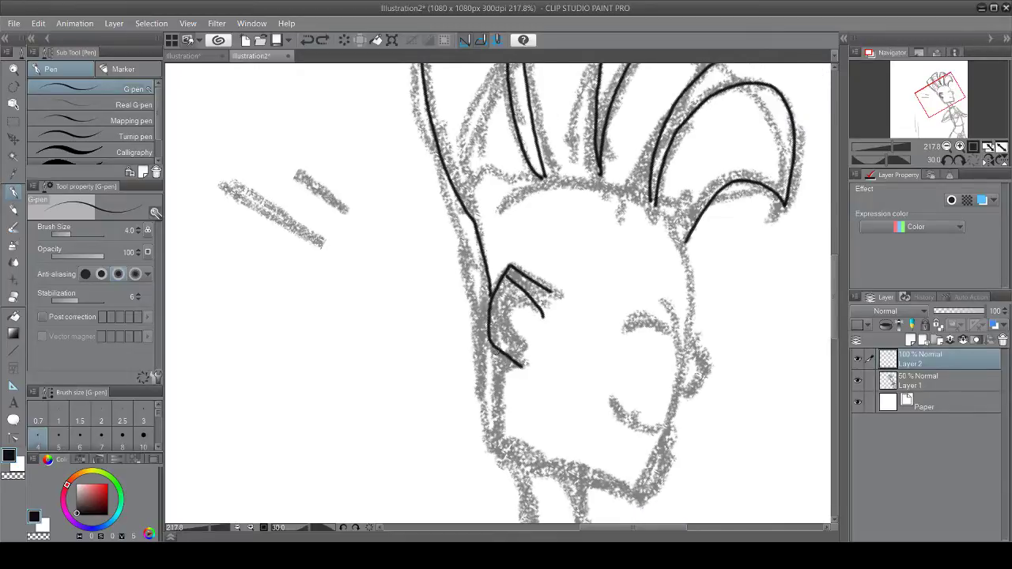
pyautogui.moveTo(492, 352); pyautogui.dragTo(498, 445)
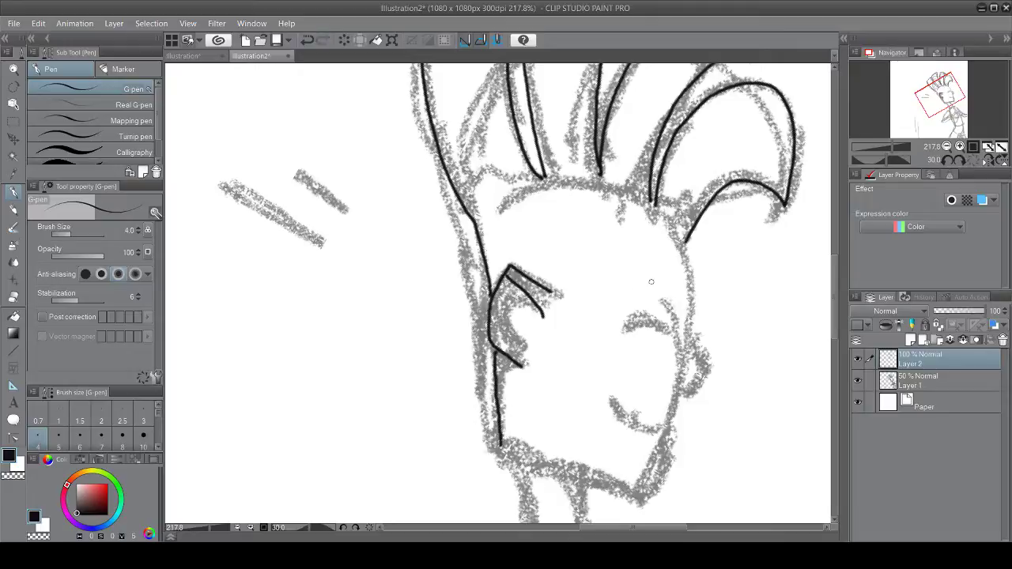
pyautogui.scroll(2, 683, 236)
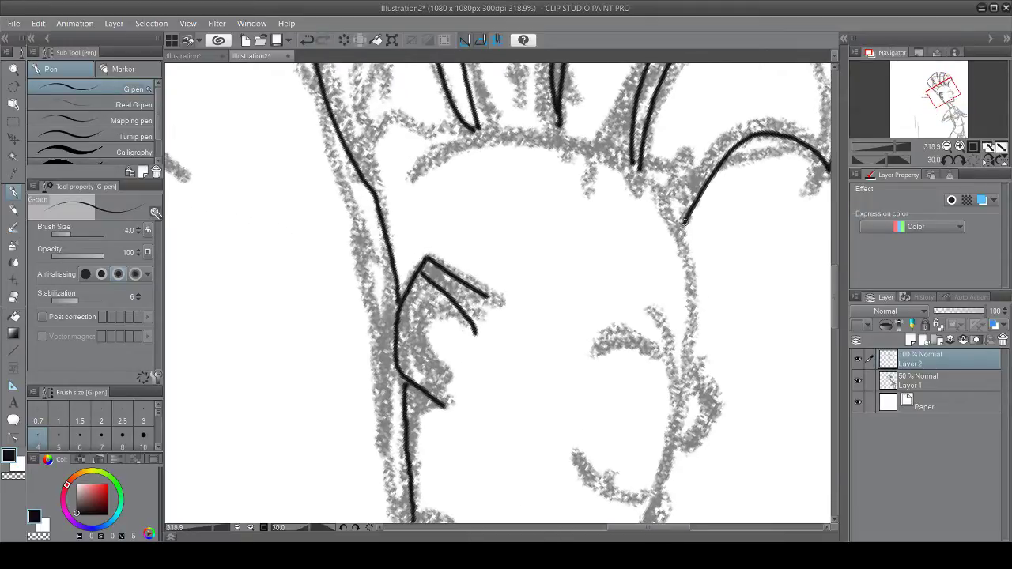
pyautogui.moveTo(684, 223)
pyautogui.mouseDown()
pyautogui.moveTo(696, 353)
pyautogui.moveTo(680, 365)
pyautogui.moveTo(711, 382)
pyautogui.moveTo(715, 399)
pyautogui.moveTo(707, 437)
pyautogui.moveTo(673, 446)
pyautogui.mouseUp()
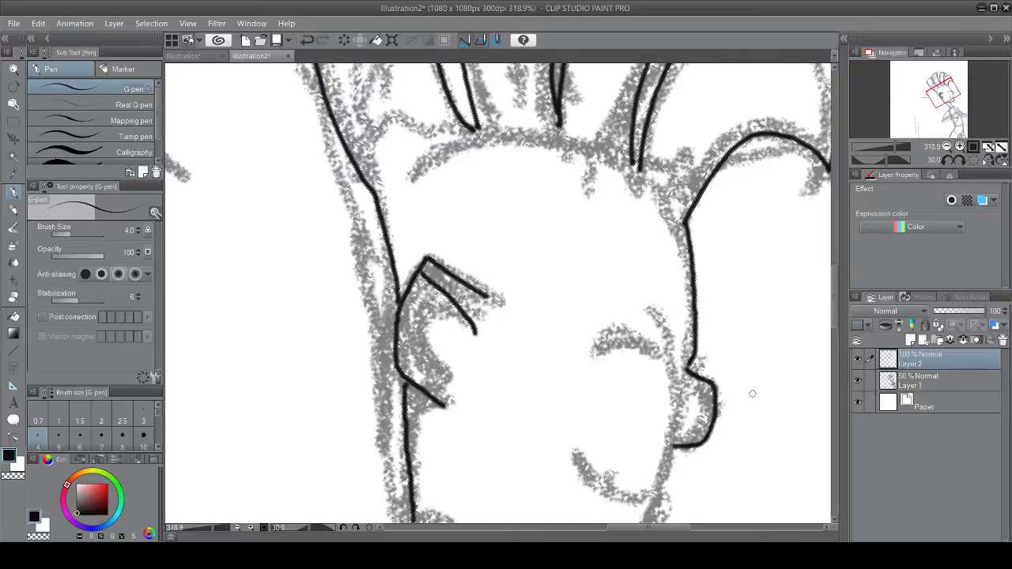
# Step: Ink the face profile from under the nose to the chin, and the jawline from the rear jaw corner to the chin
pyautogui.scroll(-4, 713, 367)
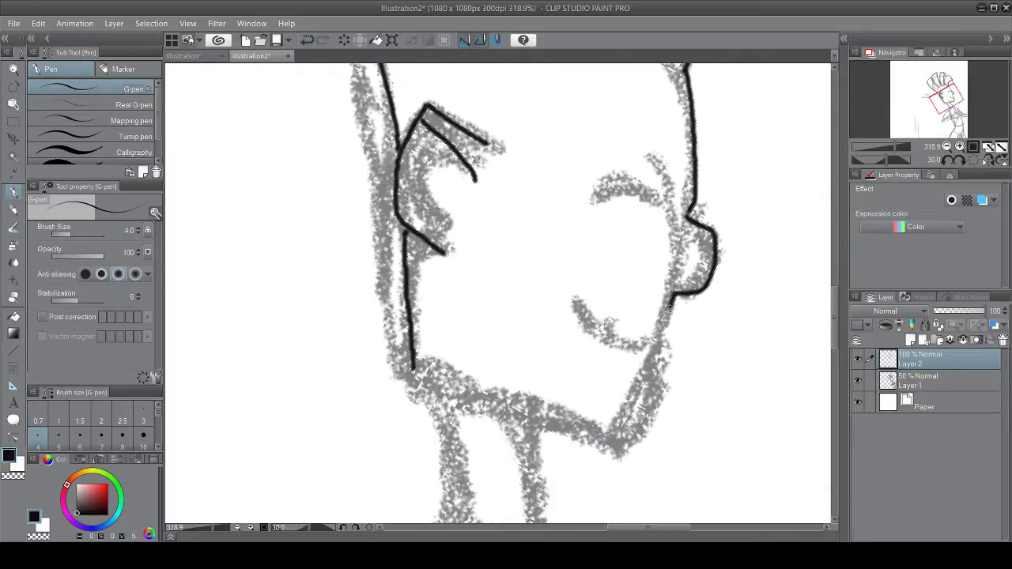
pyautogui.moveTo(672, 295)
pyautogui.mouseDown()
pyautogui.moveTo(655, 405)
pyautogui.moveTo(621, 448)
pyautogui.mouseUp()
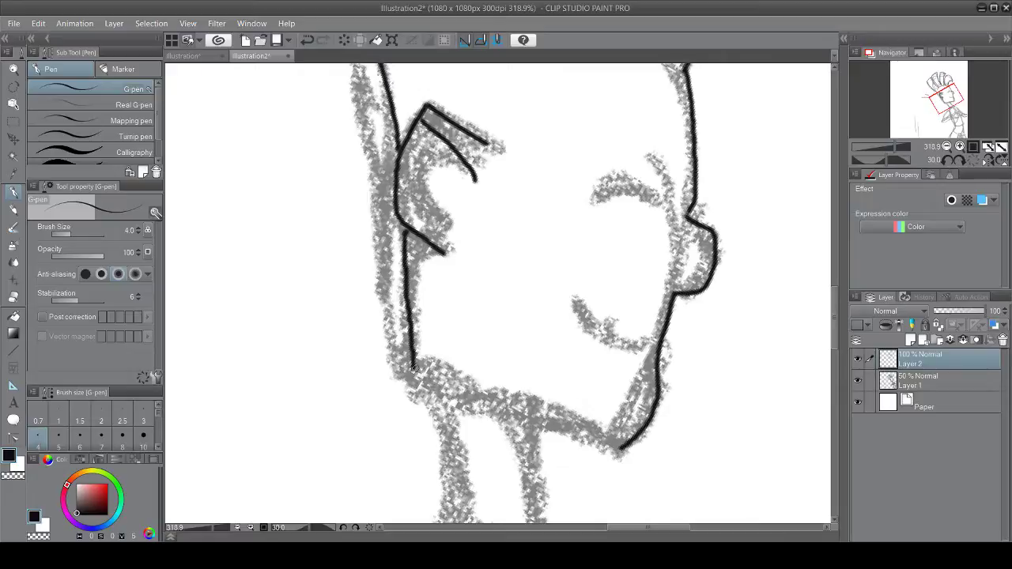
pyautogui.moveTo(411, 366); pyautogui.dragTo(617, 446)
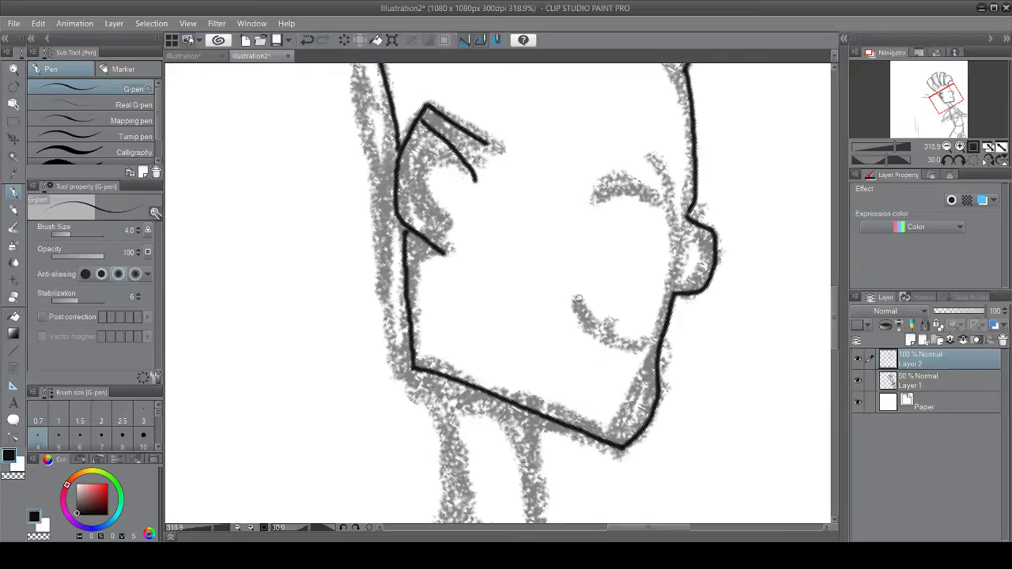
# Step: Ink the smiling mouth with its cheek crease, the arched closed eye and a short eyebrow stroke
pyautogui.moveTo(578, 306); pyautogui.dragTo(644, 338)
pyautogui.hotkey('ctrl', 'z')
pyautogui.moveTo(574, 298)
pyautogui.mouseDown()
pyautogui.moveTo(586, 326)
pyautogui.moveTo(650, 346)
pyautogui.mouseUp()
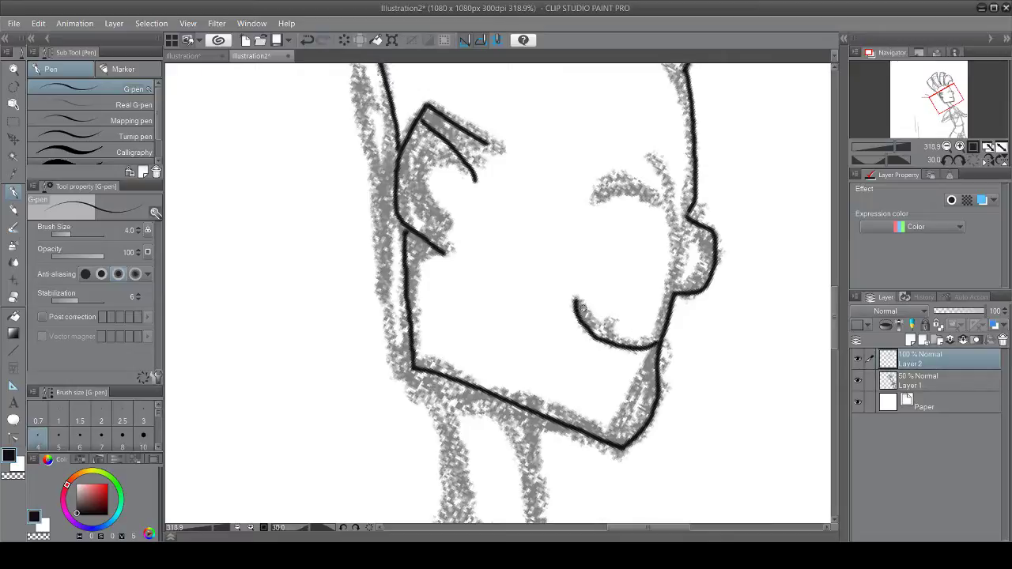
pyautogui.moveTo(585, 290); pyautogui.dragTo(558, 299)
pyautogui.moveTo(598, 196)
pyautogui.mouseDown()
pyautogui.moveTo(641, 188)
pyautogui.moveTo(656, 197)
pyautogui.mouseUp()
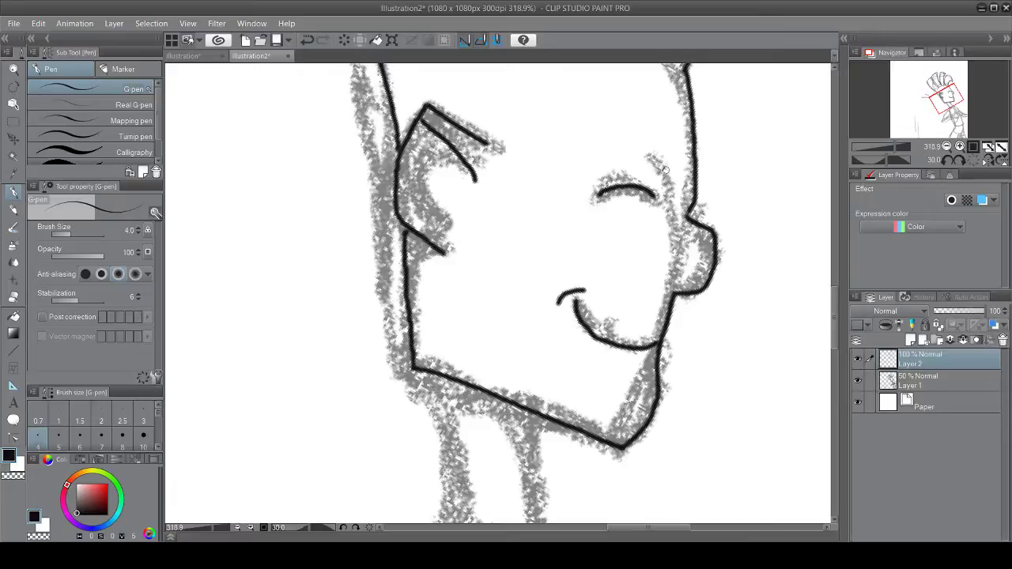
pyautogui.moveTo(644, 150); pyautogui.dragTo(657, 168)
# Step: Ink the back and front of the neck and the collar line across its base
pyautogui.scroll(-4, 577, 304)
pyautogui.scroll(-2, 581, 363)
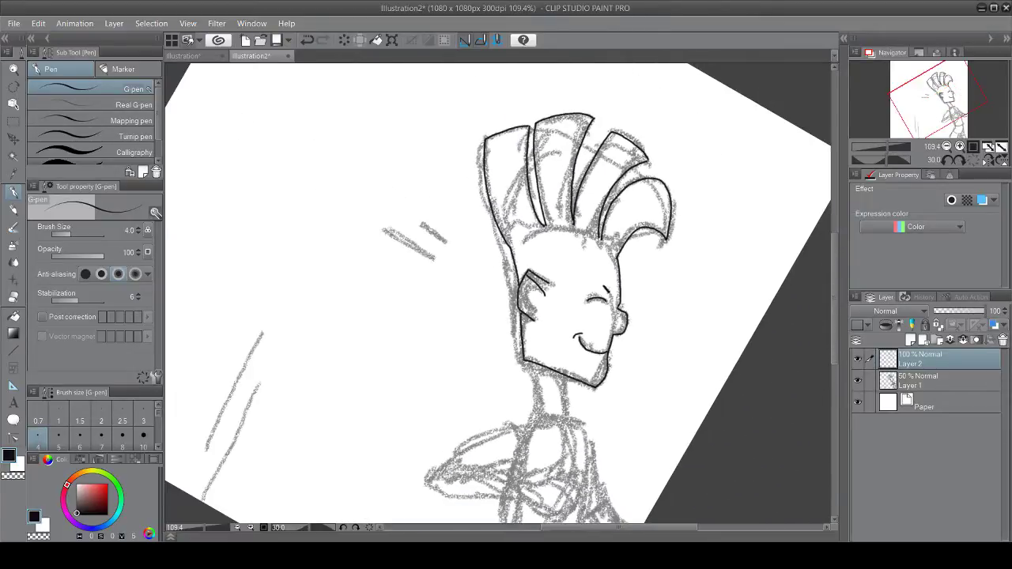
pyautogui.moveTo(832, 321); pyautogui.dragTo(833, 348)
pyautogui.scroll(4, 718, 369)
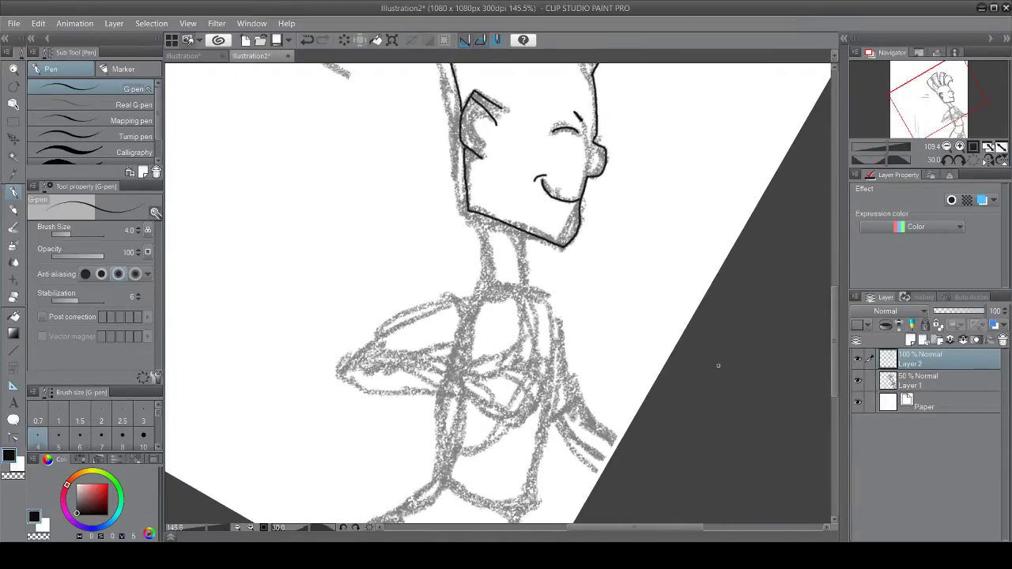
pyautogui.moveTo(481, 202)
pyautogui.mouseDown()
pyautogui.moveTo(473, 228)
pyautogui.moveTo(476, 277)
pyautogui.mouseUp()
pyautogui.moveTo(397, 167)
pyautogui.mouseDown()
pyautogui.moveTo(416, 231)
pyautogui.moveTo(407, 273)
pyautogui.moveTo(520, 294)
pyautogui.mouseUp()
pyautogui.scroll(1, 405, 273)
# Step: Ink the front edge of the torso from the end of the collar line down to the waist
pyautogui.scroll(-4, 589, 288)
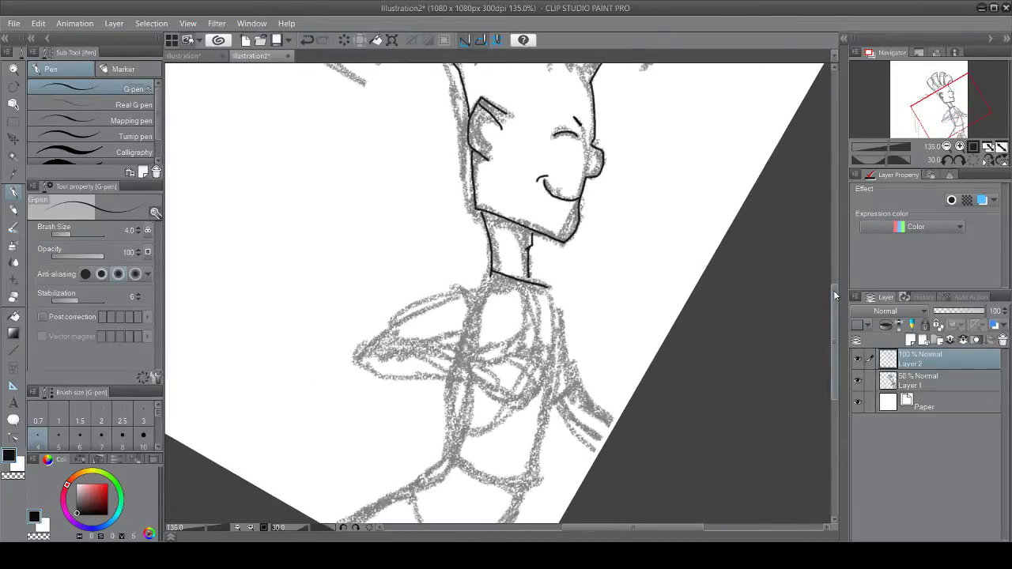
pyautogui.moveTo(833, 290); pyautogui.dragTo(830, 320)
pyautogui.scroll(1, 516, 190)
pyautogui.scroll(1, 516, 190)
pyautogui.moveTo(537, 170)
pyautogui.mouseDown()
pyautogui.moveTo(552, 275)
pyautogui.moveTo(549, 295)
pyautogui.moveTo(534, 293)
pyautogui.moveTo(523, 483)
pyautogui.mouseUp()
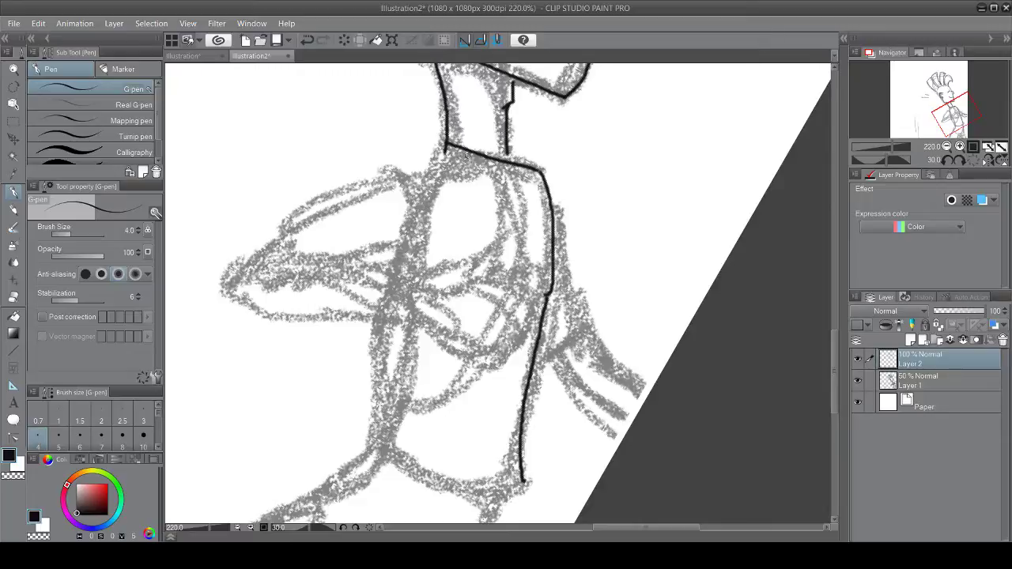
# Step: Ink the near arm's short sleeve from the shoulder down to its closed hem
pyautogui.moveTo(461, 154)
pyautogui.mouseDown()
pyautogui.moveTo(397, 168)
pyautogui.moveTo(423, 277)
pyautogui.mouseUp()
pyautogui.moveTo(465, 154); pyautogui.dragTo(505, 231)
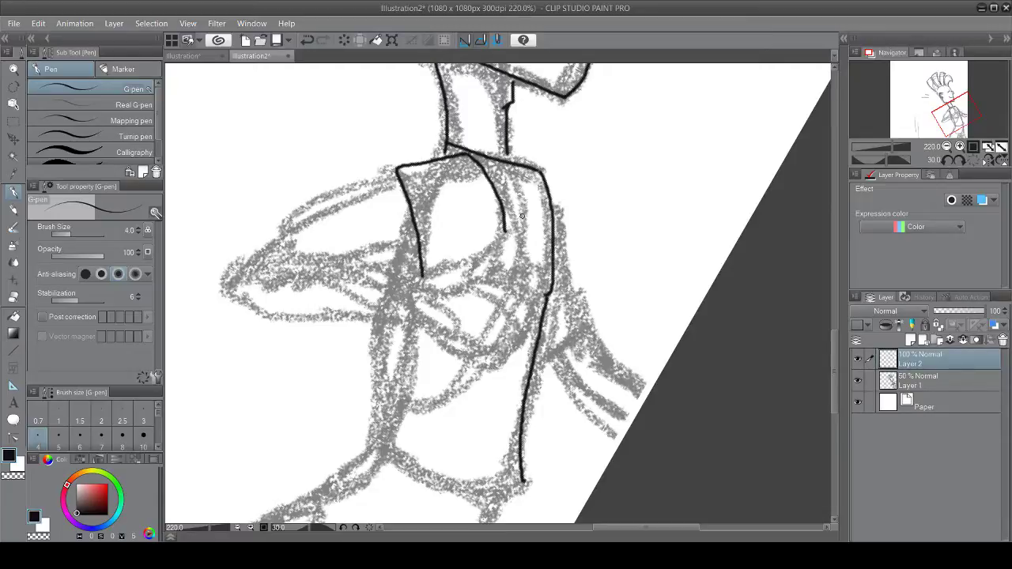
pyautogui.moveTo(504, 231); pyautogui.dragTo(423, 272)
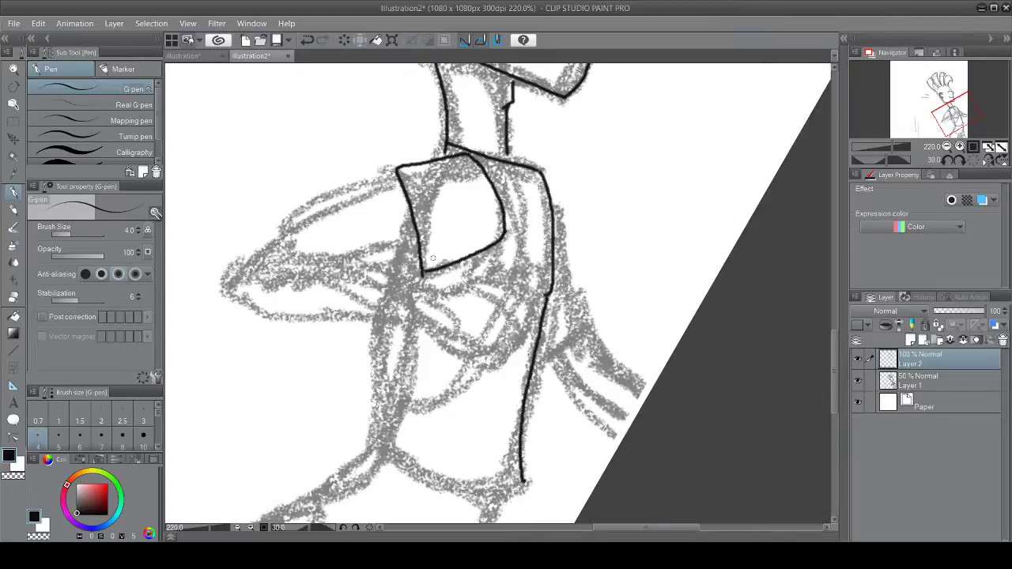
# Step: Ink the near arm's upper arm lines, bent elbow and forearm up to the wrist
pyautogui.moveTo(396, 171); pyautogui.dragTo(321, 209)
pyautogui.hotkey('ctrl', 'z')
pyautogui.moveTo(396, 181); pyautogui.dragTo(268, 248)
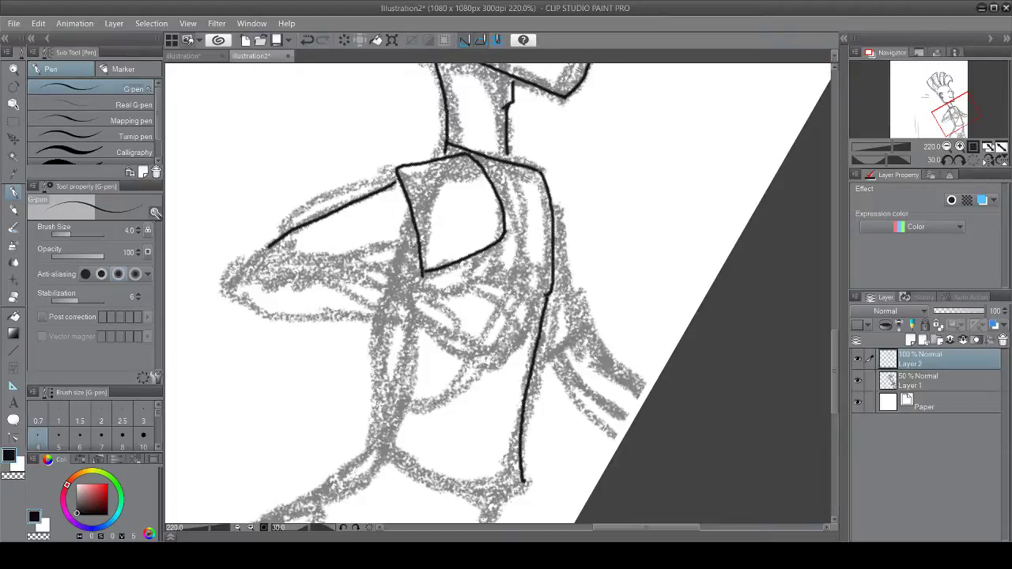
pyautogui.moveTo(413, 238); pyautogui.dragTo(341, 253)
pyautogui.moveTo(230, 284)
pyautogui.mouseDown()
pyautogui.moveTo(268, 252)
pyautogui.moveTo(257, 251)
pyautogui.moveTo(288, 249)
pyautogui.moveTo(423, 294)
pyautogui.mouseUp()
pyautogui.moveTo(229, 286)
pyautogui.mouseDown()
pyautogui.moveTo(287, 319)
pyautogui.moveTo(419, 322)
pyautogui.mouseUp()
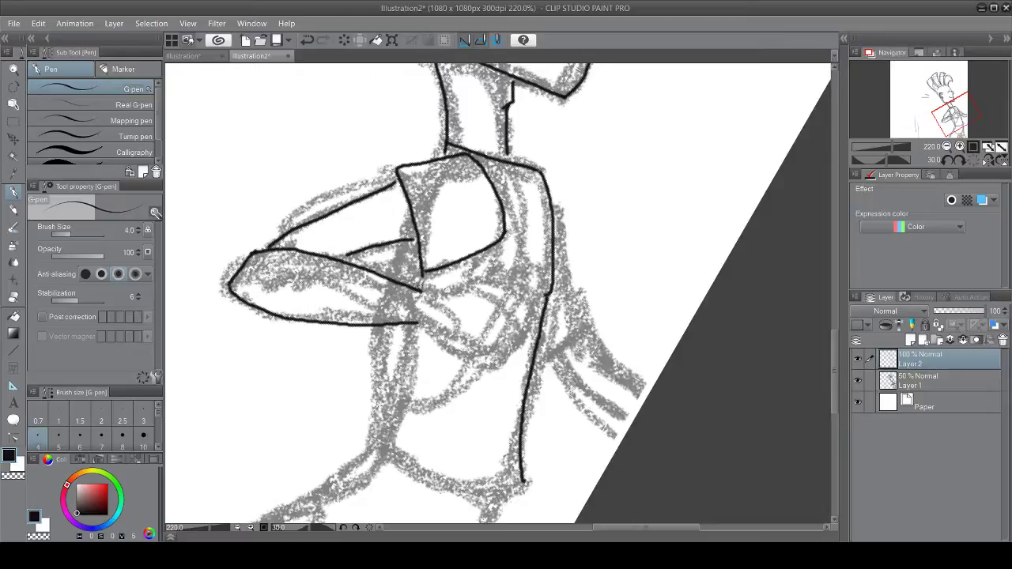
# Step: Ink the near arm's hand resting across the chest, including the thumb above it
pyautogui.moveTo(419, 291); pyautogui.dragTo(444, 287)
pyautogui.hotkey('ctrl', 'z')
pyautogui.moveTo(437, 284)
pyautogui.mouseDown()
pyautogui.moveTo(516, 278)
pyautogui.moveTo(516, 315)
pyautogui.moveTo(490, 359)
pyautogui.mouseUp()
pyautogui.moveTo(413, 324)
pyautogui.mouseDown()
pyautogui.moveTo(428, 345)
pyautogui.moveTo(494, 362)
pyautogui.mouseUp()
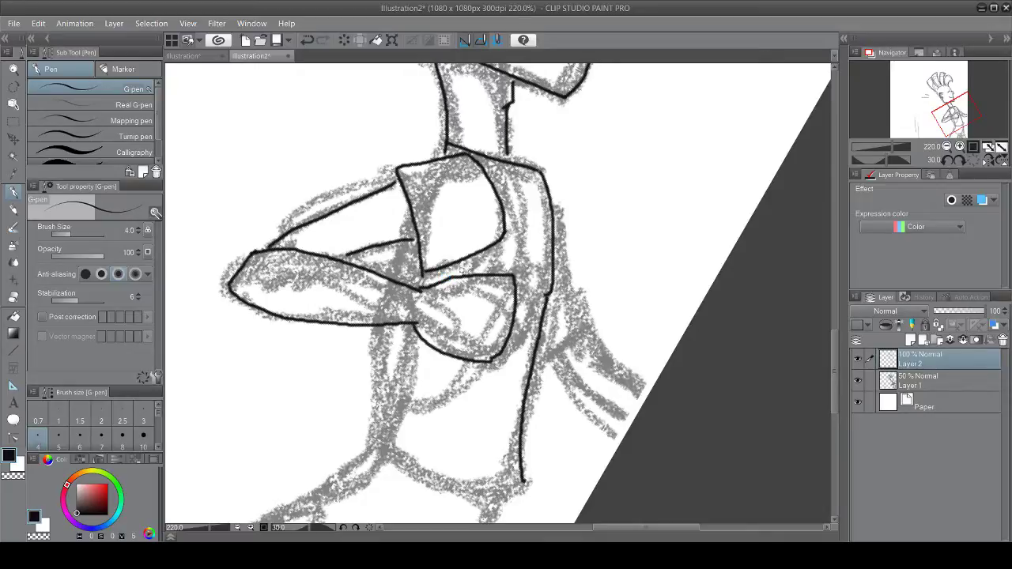
pyautogui.moveTo(444, 277)
pyautogui.mouseDown()
pyautogui.moveTo(501, 251)
pyautogui.moveTo(495, 270)
pyautogui.mouseUp()
# Step: Ink the far arm's short sleeve from the front shoulder to its hem at the torso
pyautogui.moveTo(549, 194)
pyautogui.mouseDown()
pyautogui.moveTo(569, 275)
pyautogui.moveTo(599, 313)
pyautogui.moveTo(538, 361)
pyautogui.mouseUp()
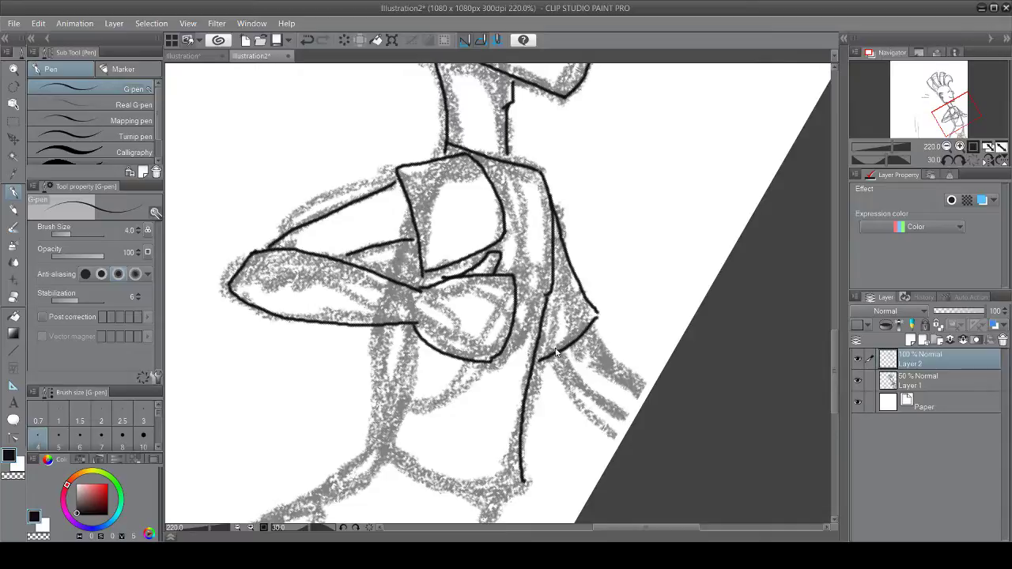
# Step: Undo the far sleeve's outline and re-ink it with straighter lines from the front shoulder to a hem ending at the torso
pyautogui.hotkey('ctrl', 'z')
pyautogui.hotkey('ctrl', 'z')
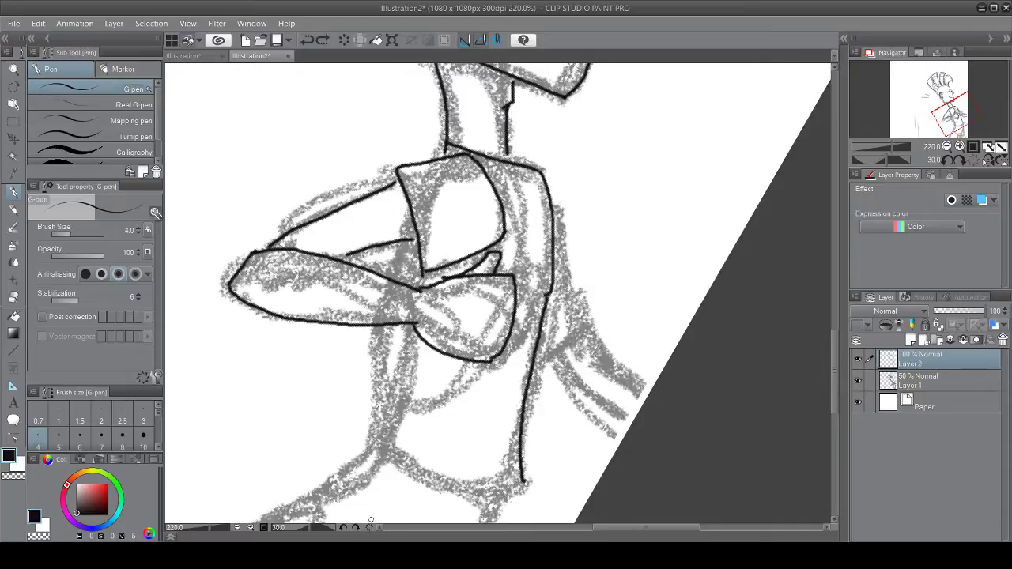
pyautogui.hscroll(2, 607, 526)
pyautogui.scroll(1, 592, 459)
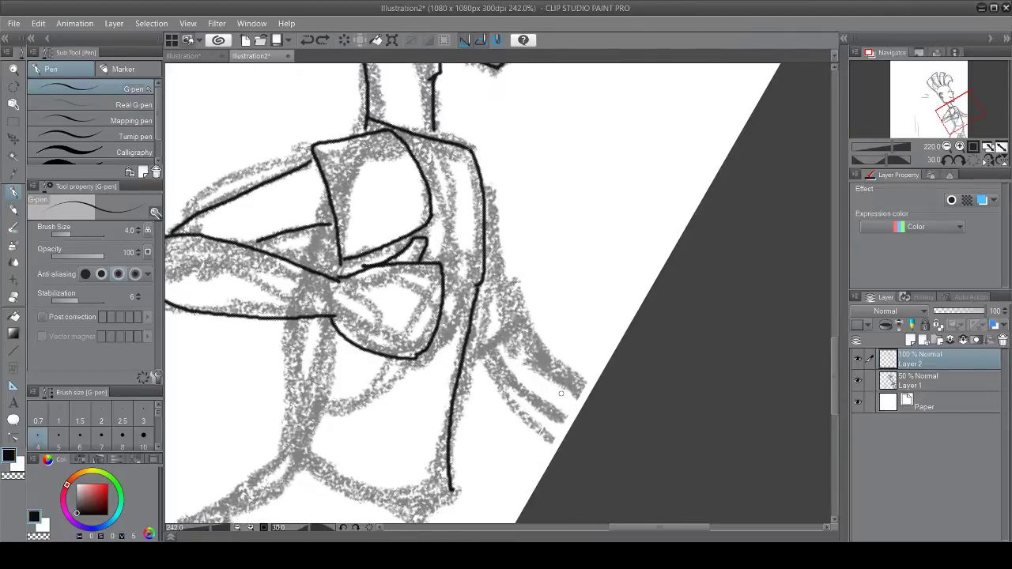
pyautogui.scroll(1, 560, 393)
pyautogui.moveTo(482, 187)
pyautogui.mouseDown()
pyautogui.moveTo(533, 320)
pyautogui.moveTo(465, 370)
pyautogui.mouseUp()
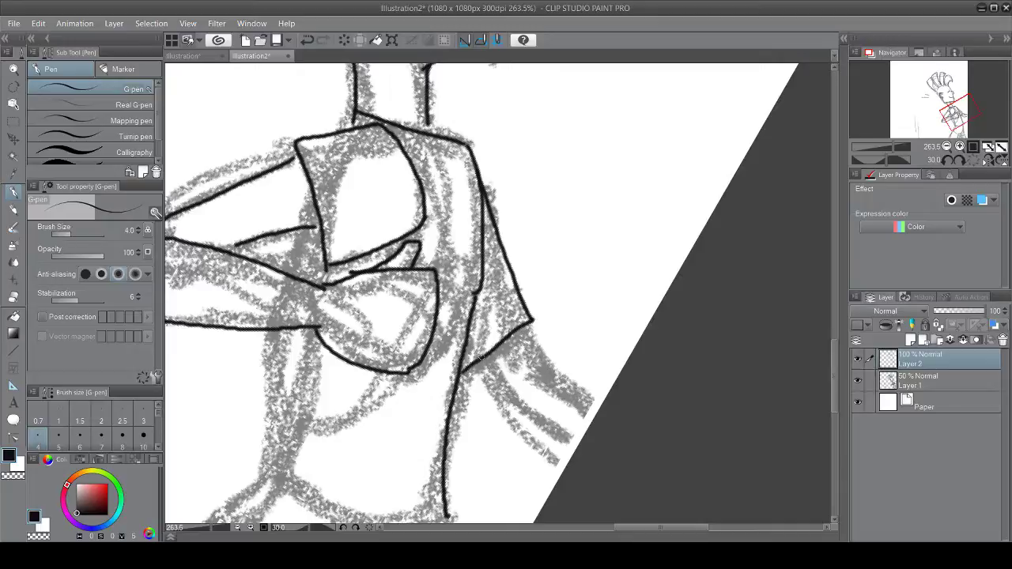
# Step: Ink both edges of the far arm from the sleeve hem to the page edge, redoing the lower edge once
pyautogui.click(355, 527)
pyautogui.click(355, 528)
pyautogui.click(354, 527)
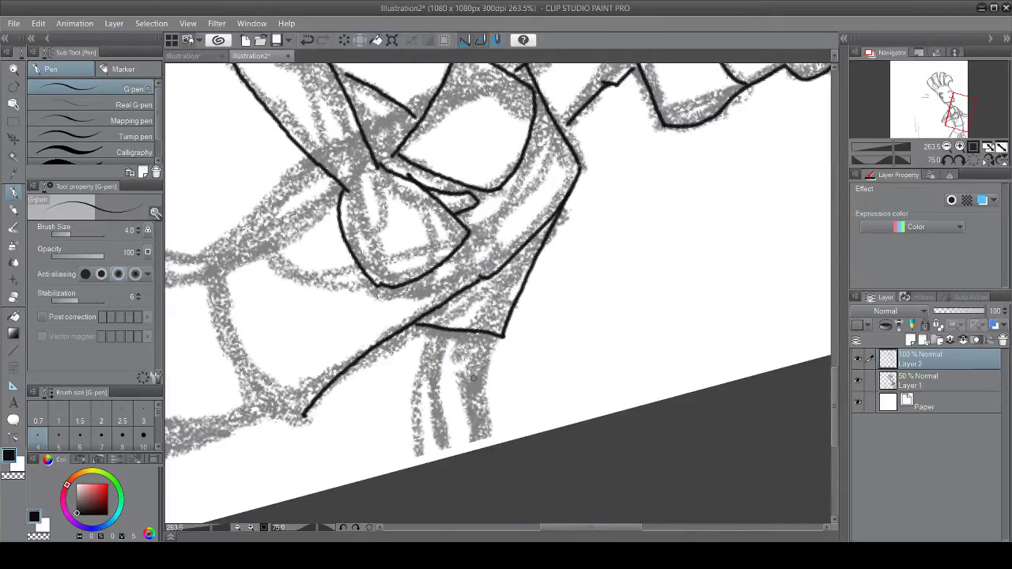
pyautogui.moveTo(485, 335); pyautogui.dragTo(482, 447)
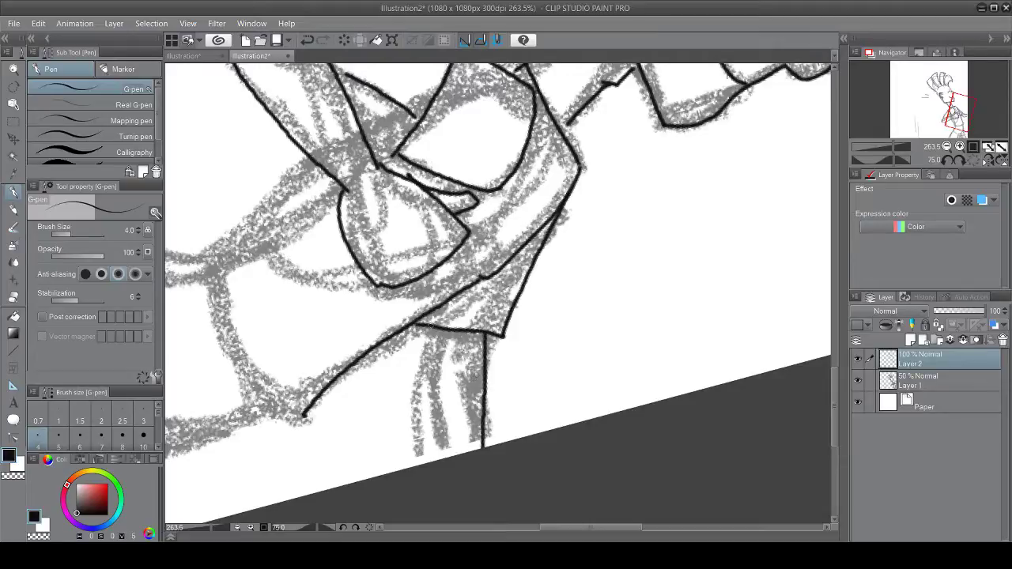
pyautogui.moveTo(434, 328); pyautogui.dragTo(440, 457)
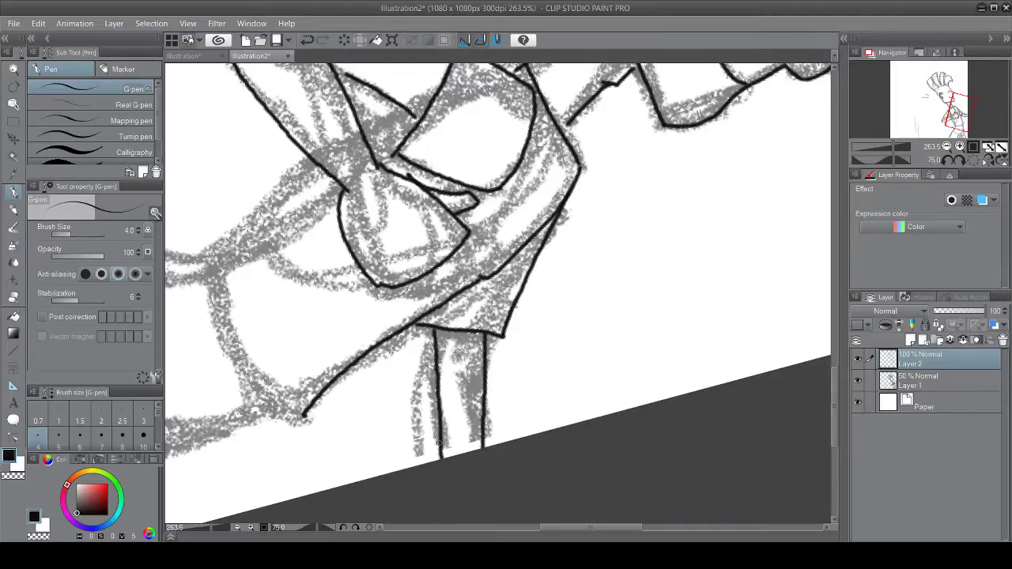
pyautogui.hotkey('ctrl', 'z')
pyautogui.moveTo(438, 329); pyautogui.dragTo(432, 460)
# Step: Ink the shirt's back edge above and below the near forearm, closing it with a curved bottom hem
pyautogui.scroll(-4, 431, 460)
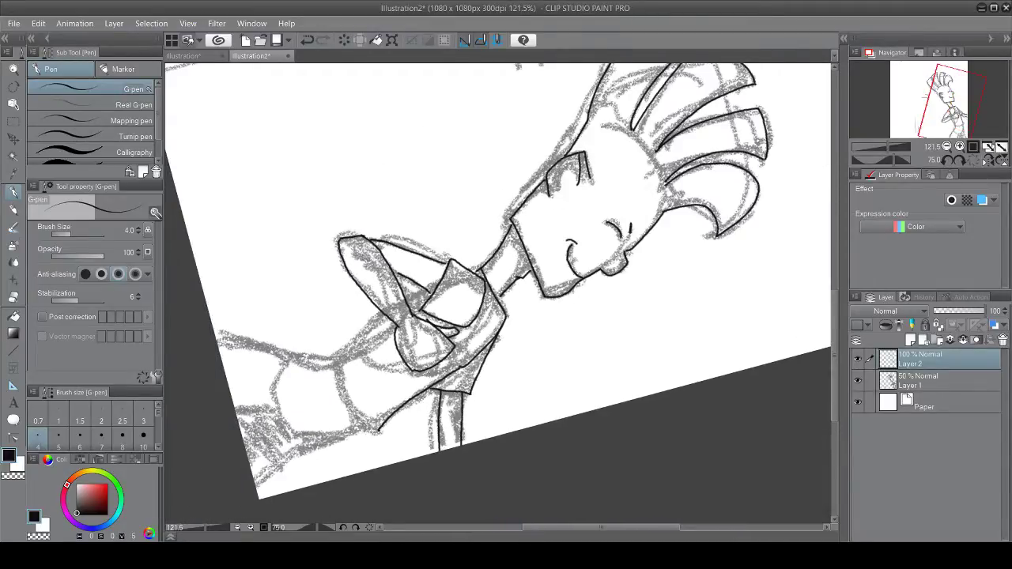
pyautogui.moveTo(571, 527); pyautogui.dragTo(525, 527)
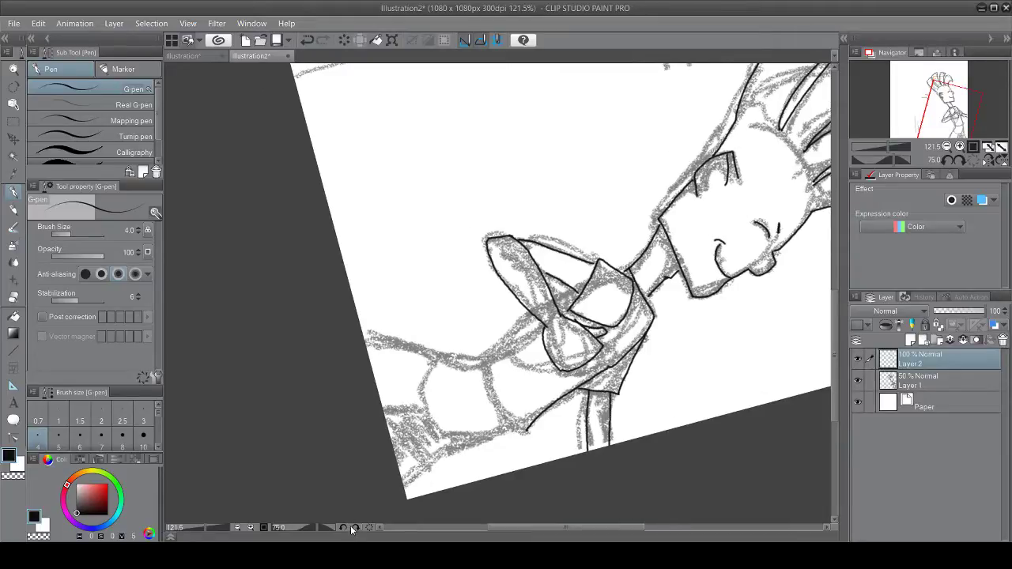
pyautogui.press('-')
pyautogui.press('-')
pyautogui.press('-')
pyautogui.press('-')
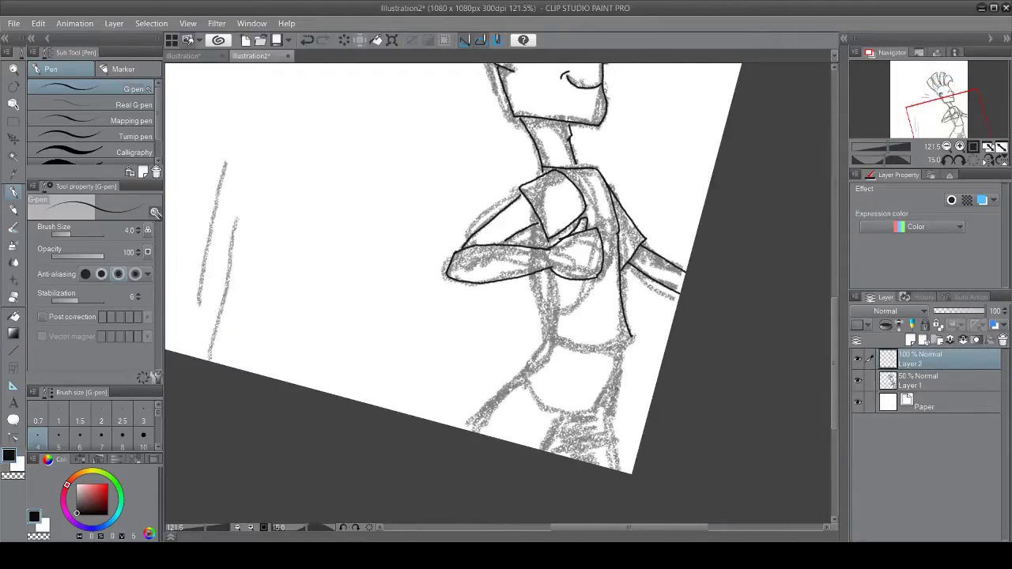
pyautogui.scroll(3, 578, 315)
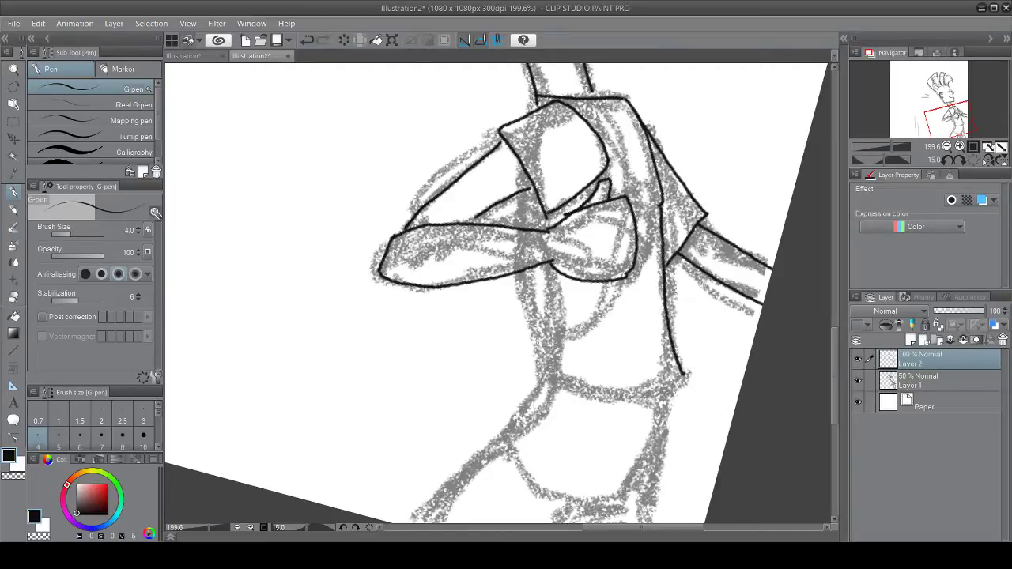
pyautogui.moveTo(527, 192); pyautogui.dragTo(542, 219)
pyautogui.moveTo(542, 219); pyautogui.dragTo(545, 230)
pyautogui.moveTo(545, 269)
pyautogui.mouseDown()
pyautogui.moveTo(554, 324)
pyautogui.moveTo(543, 367)
pyautogui.moveTo(596, 395)
pyautogui.moveTo(661, 389)
pyautogui.moveTo(684, 375)
pyautogui.mouseUp()
# Step: Ink the hips and both legs from the shirt hem down to the page edge, including the curved crotch line
pyautogui.scroll(-3, 834, 350)
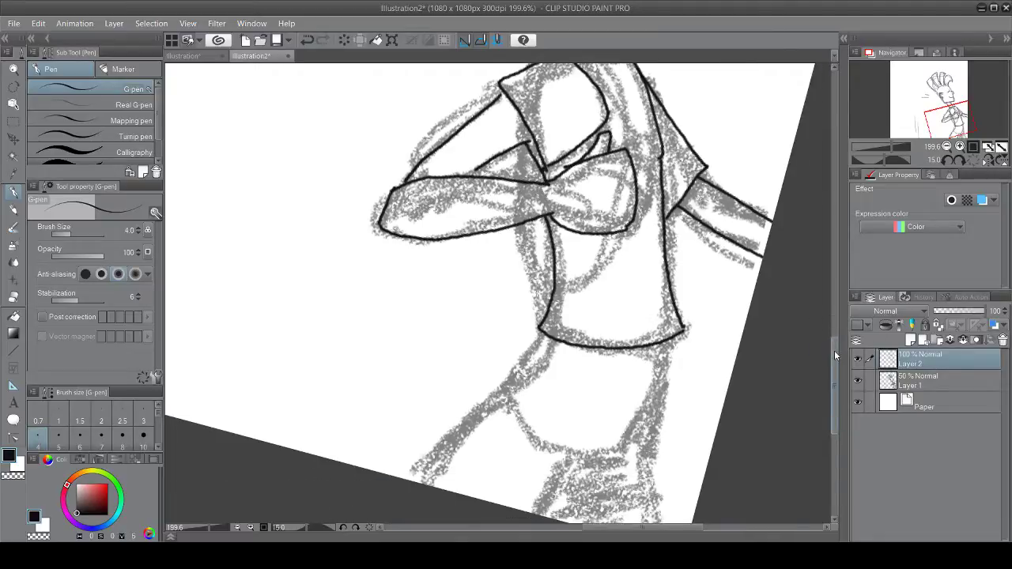
pyautogui.scroll(1, 645, 319)
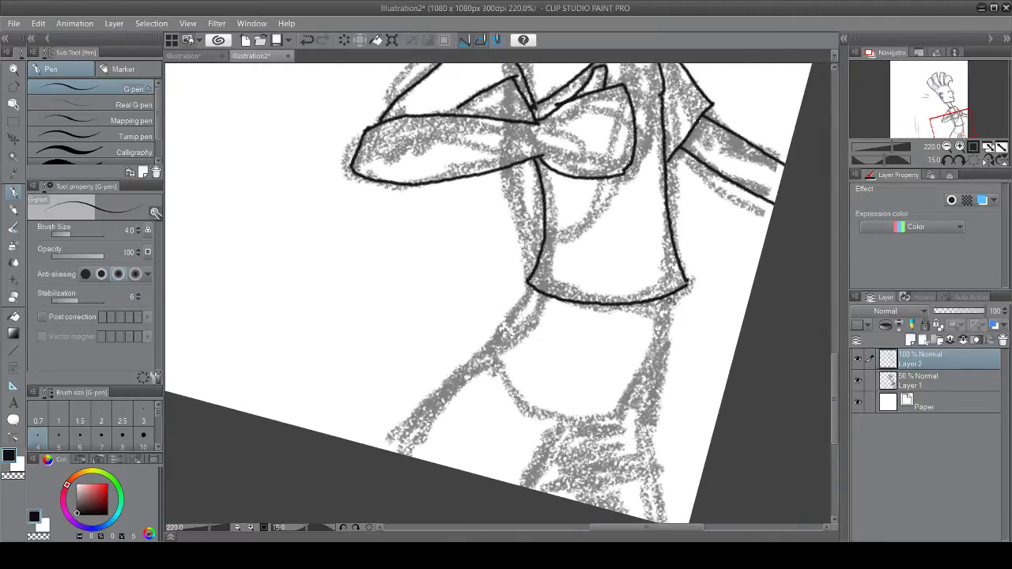
pyautogui.moveTo(669, 299)
pyautogui.mouseDown()
pyautogui.moveTo(668, 340)
pyautogui.moveTo(650, 390)
pyautogui.moveTo(595, 433)
pyautogui.mouseUp()
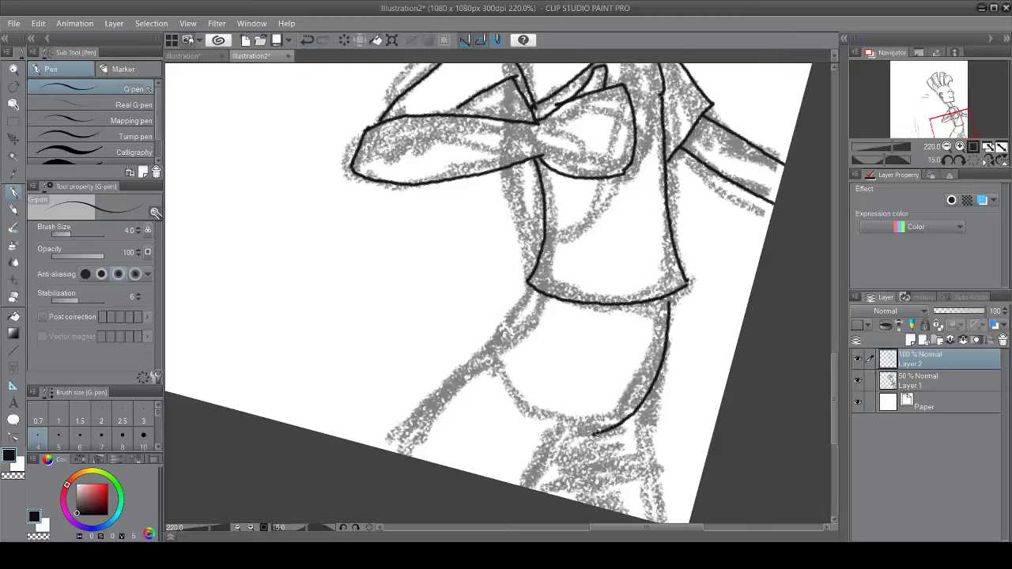
pyautogui.moveTo(647, 398); pyautogui.dragTo(660, 522)
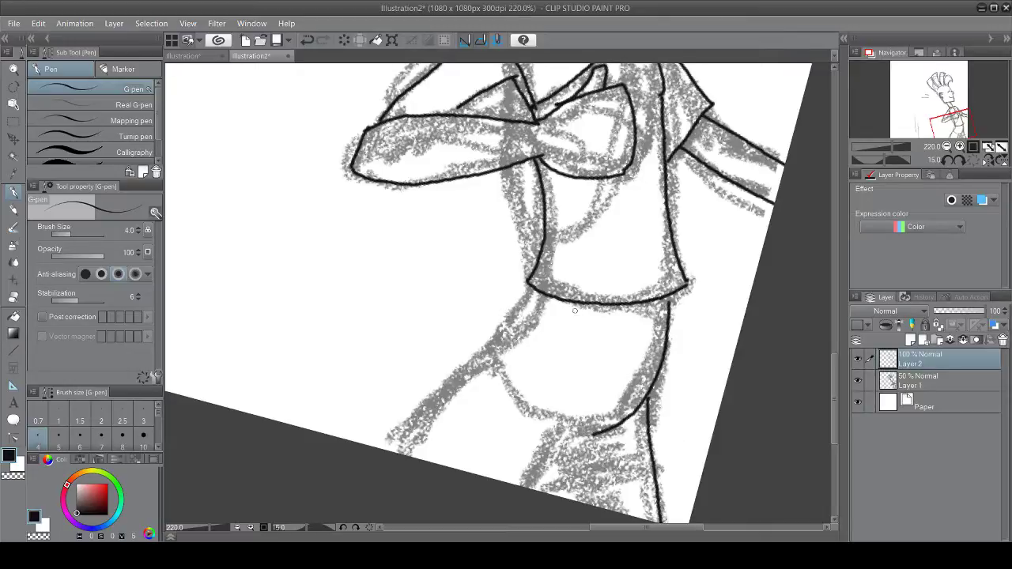
pyautogui.moveTo(528, 289); pyautogui.dragTo(387, 446)
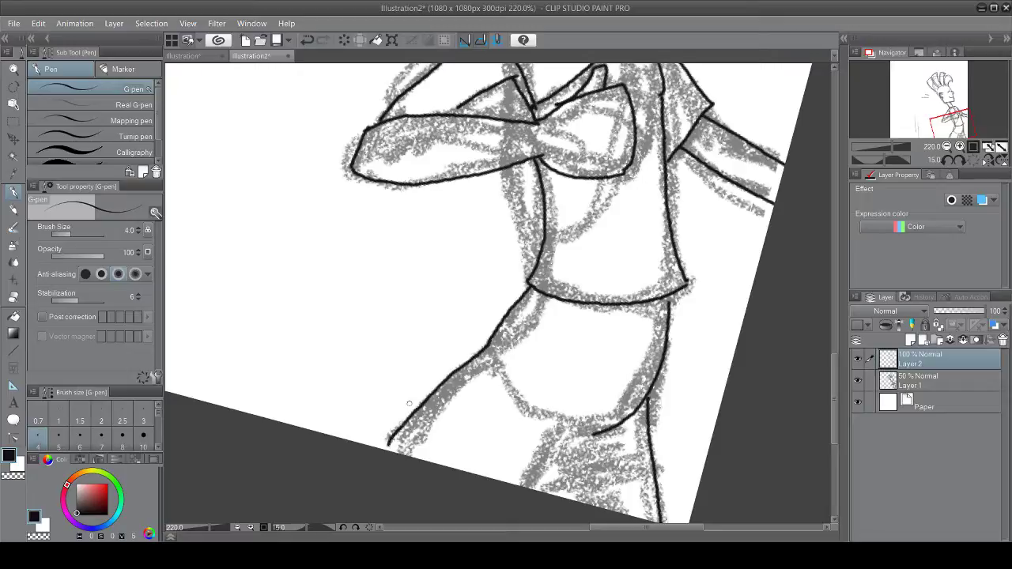
pyautogui.moveTo(564, 429); pyautogui.dragTo(520, 490)
# Step: Hide the sketch on Layer 1 so that only the inked figure shows
pyautogui.scroll(-1, 555, 458)
pyautogui.scroll(-4, 565, 415)
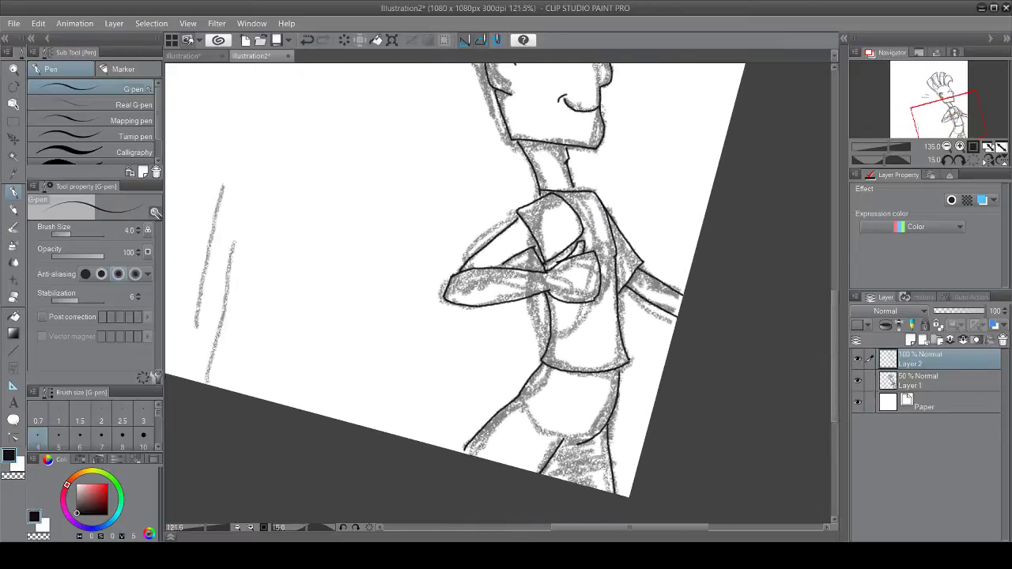
pyautogui.click(858, 381)
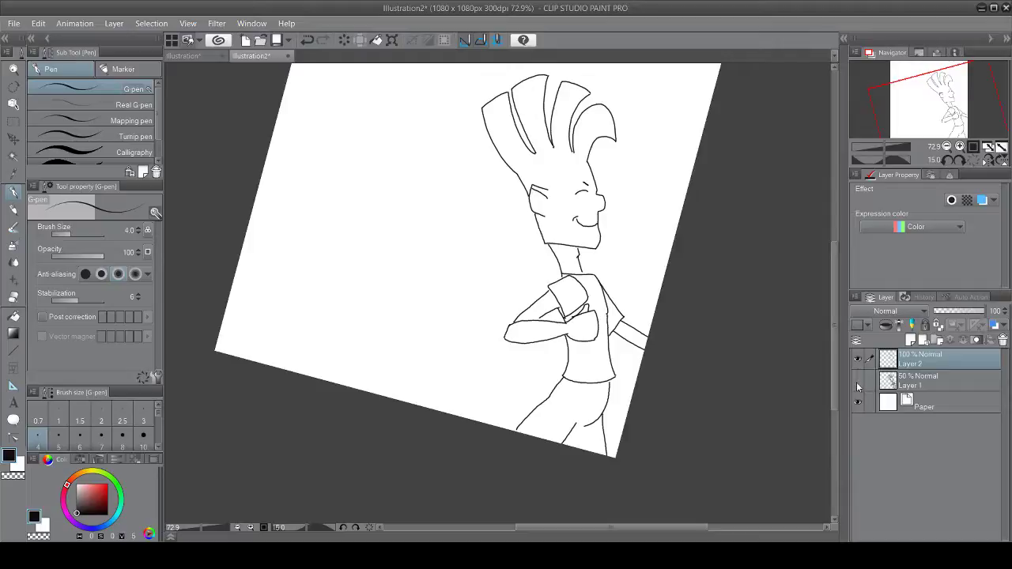
# Step: Ink two short finger lines on the front edge of the near hand
pyautogui.scroll(5, 586, 324)
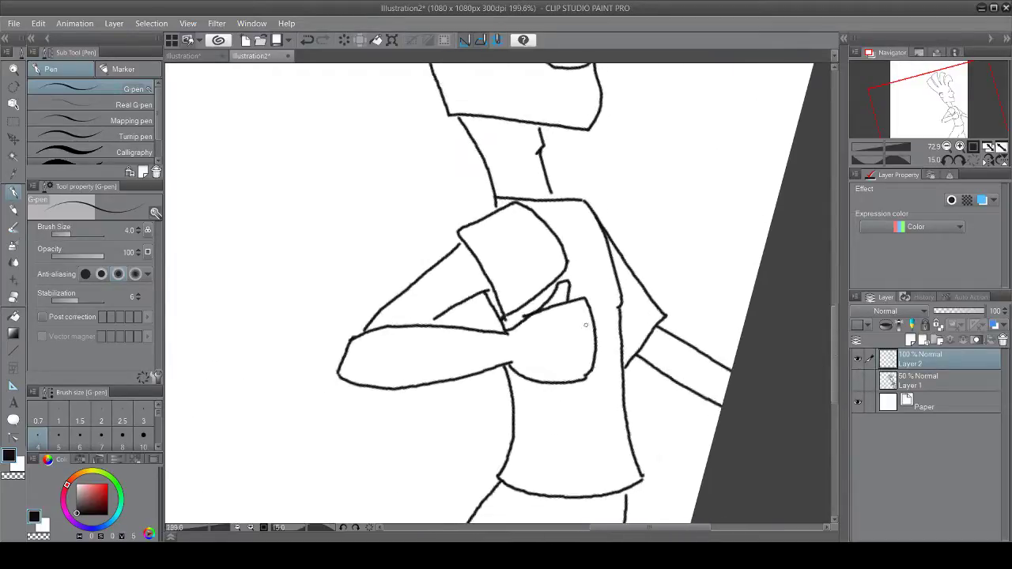
pyautogui.scroll(1, 586, 324)
pyautogui.moveTo(592, 321)
pyautogui.mouseDown()
pyautogui.moveTo(564, 326)
pyautogui.moveTo(574, 365)
pyautogui.mouseUp()
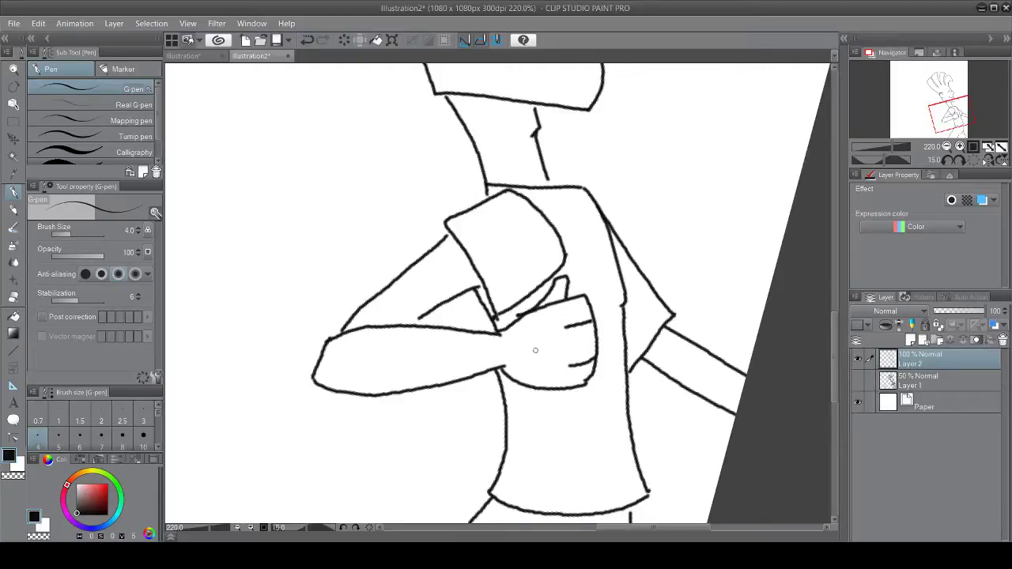
# Step: Add short ink strokes joining the neck base to the near sleeve and marking the back edge between the sleeve and forearm
pyautogui.scroll(1, 536, 350)
pyautogui.scroll(-2, 510, 339)
pyautogui.scroll(3, 430, 318)
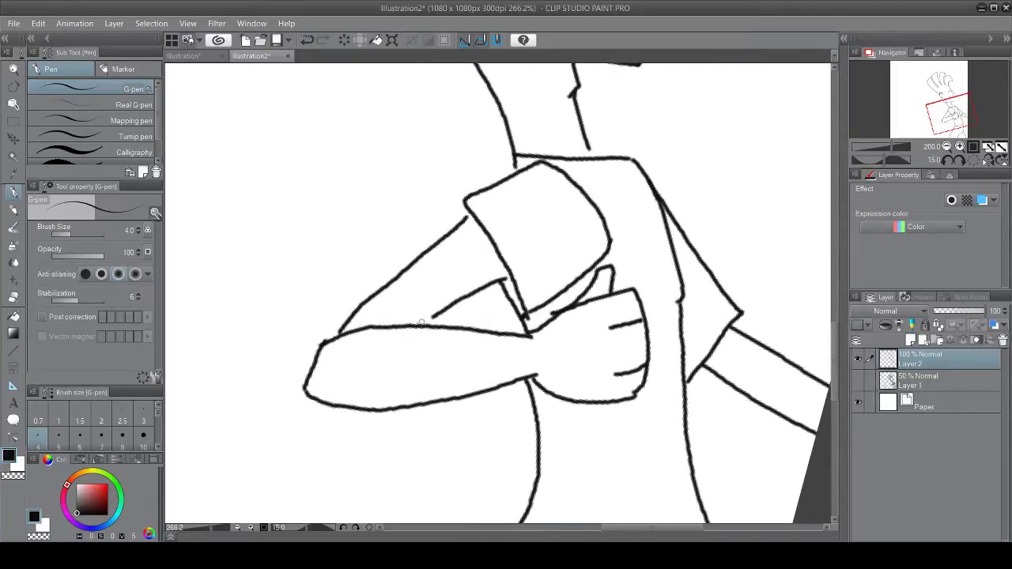
pyautogui.scroll(-6, 431, 317)
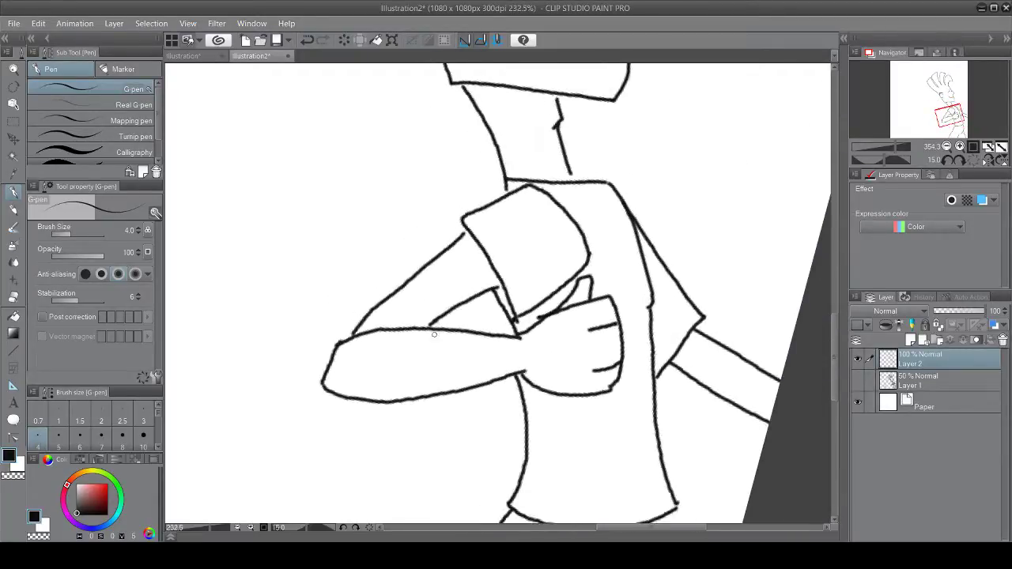
pyautogui.scroll(6, 434, 335)
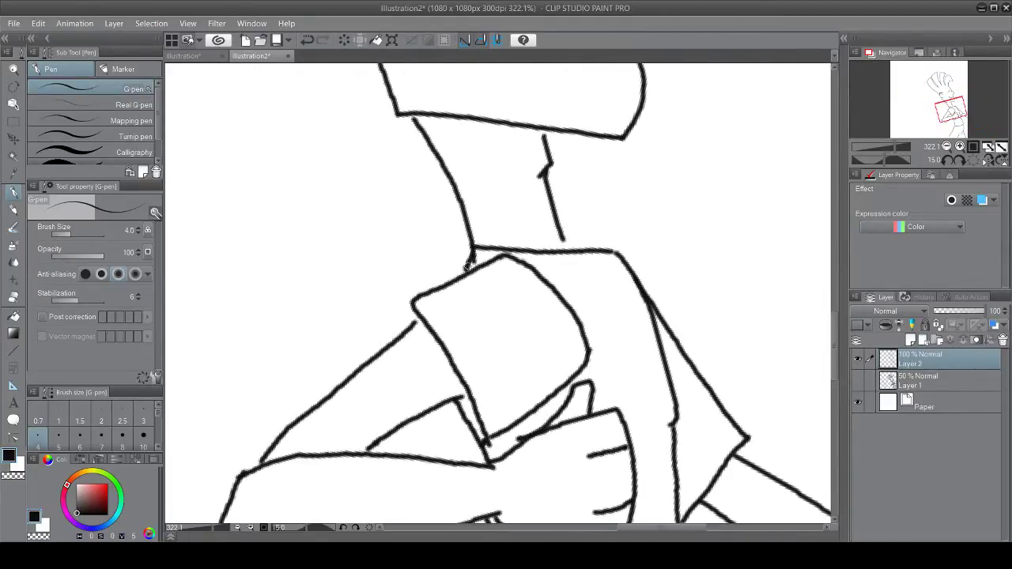
pyautogui.scroll(-2, 467, 360)
pyautogui.scroll(-3, 467, 360)
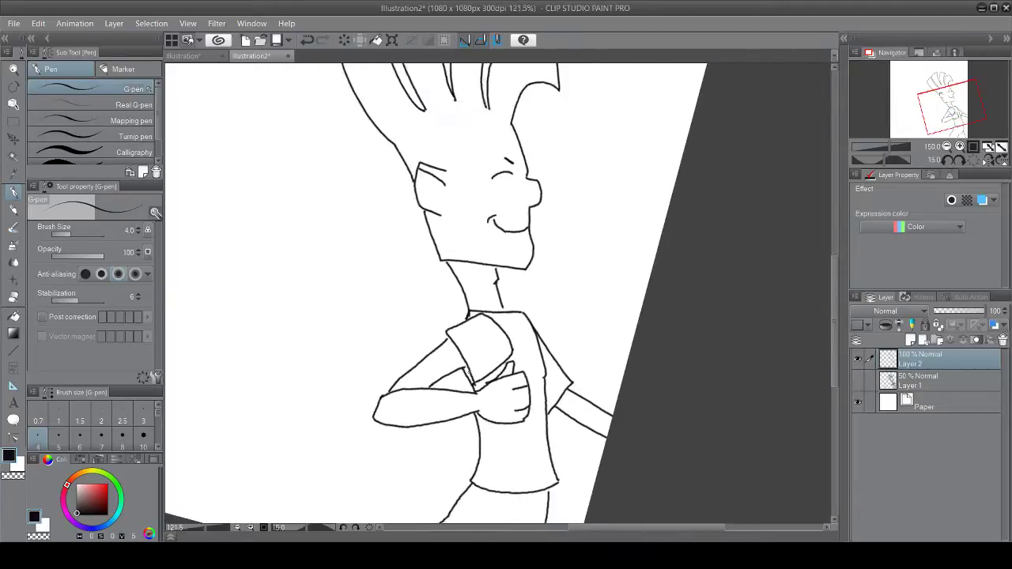
pyautogui.scroll(3, 459, 363)
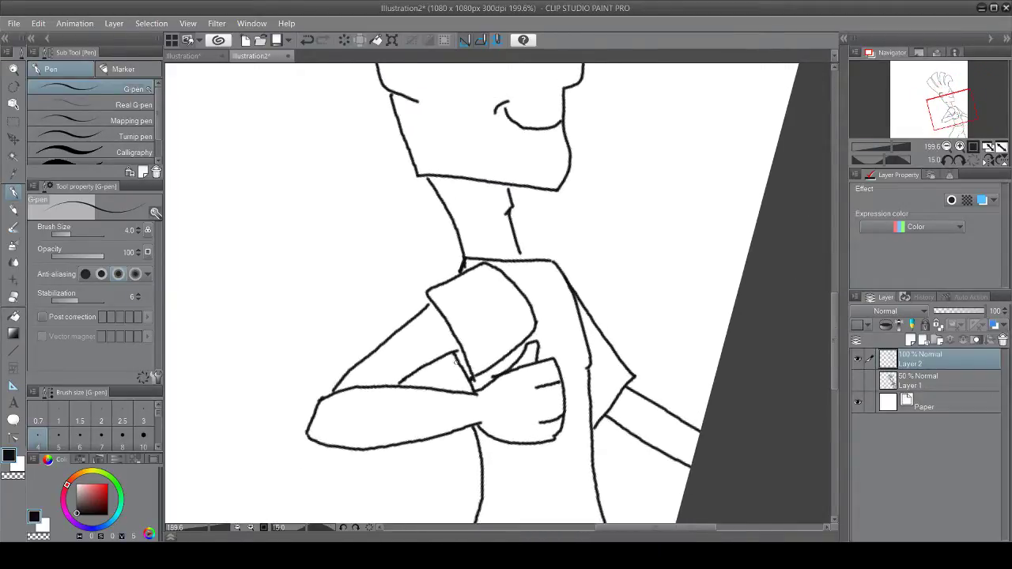
pyautogui.moveTo(451, 355); pyautogui.dragTo(461, 386)
# Step: Lengthen the near arm's sleeve with a second hem line lower on the upper arm, joined to the existing outline
pyautogui.scroll(-3, 475, 456)
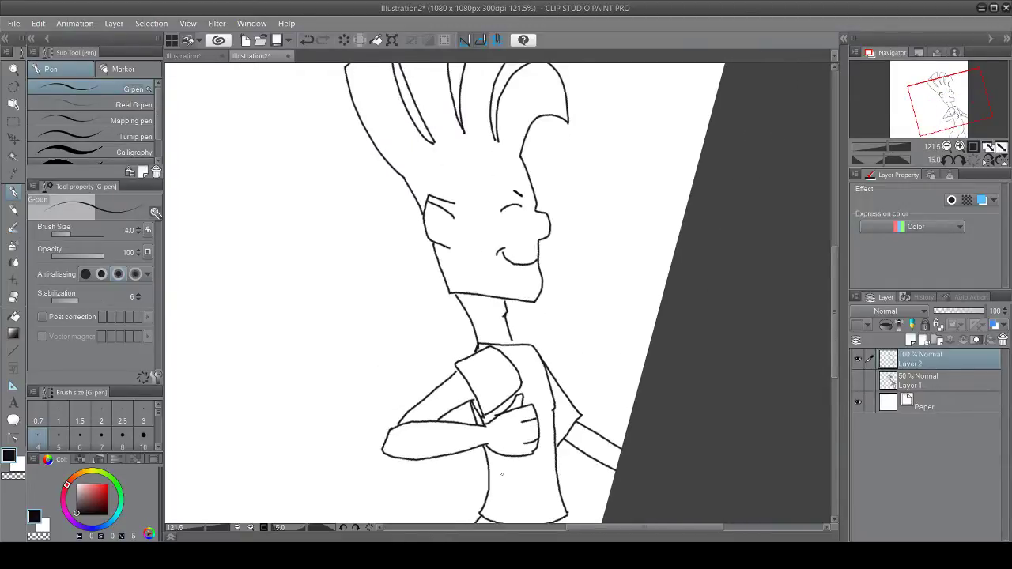
pyautogui.scroll(-2, 501, 474)
pyautogui.scroll(3, 495, 432)
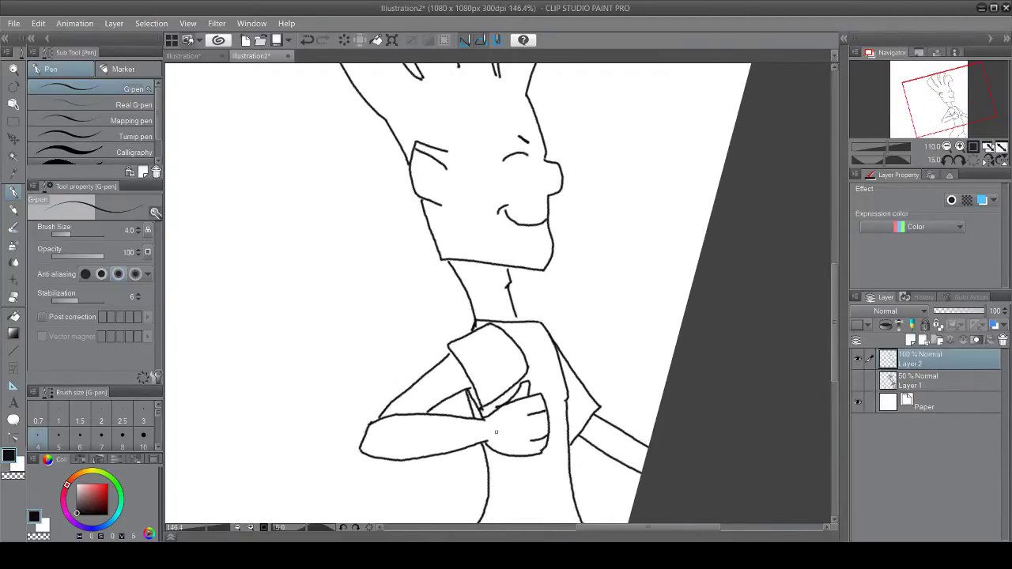
pyautogui.scroll(3, 495, 432)
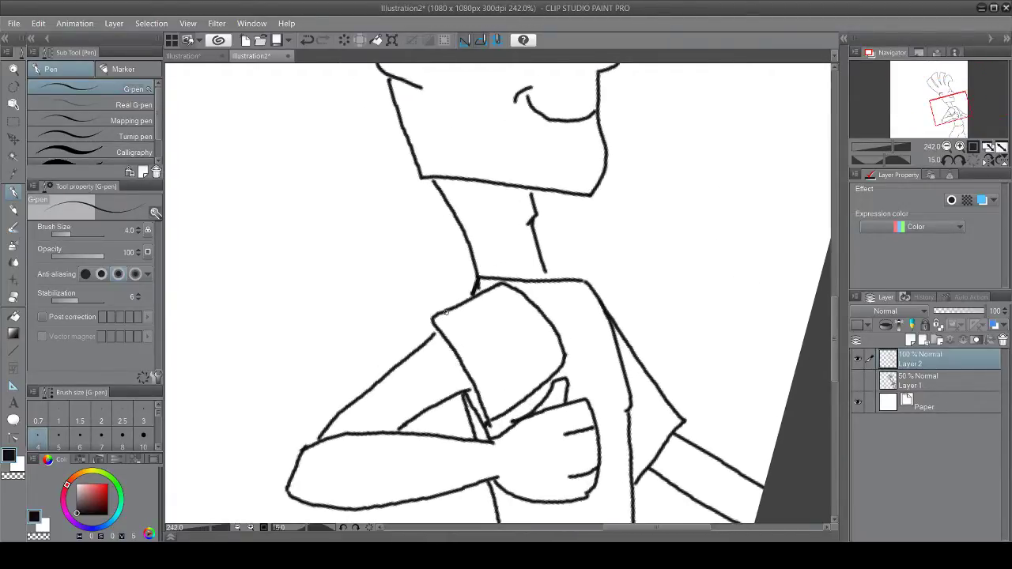
pyautogui.moveTo(440, 313)
pyautogui.mouseDown()
pyautogui.moveTo(408, 338)
pyautogui.moveTo(454, 422)
pyautogui.moveTo(431, 407)
pyautogui.mouseUp()
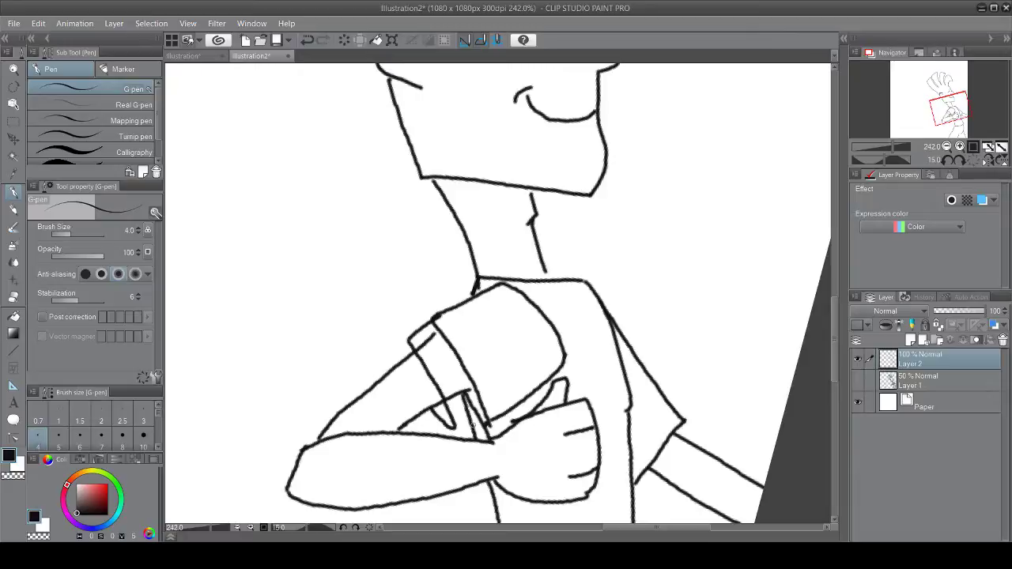
pyautogui.moveTo(500, 415); pyautogui.dragTo(466, 427)
pyautogui.hotkey('ctrl', 'z')
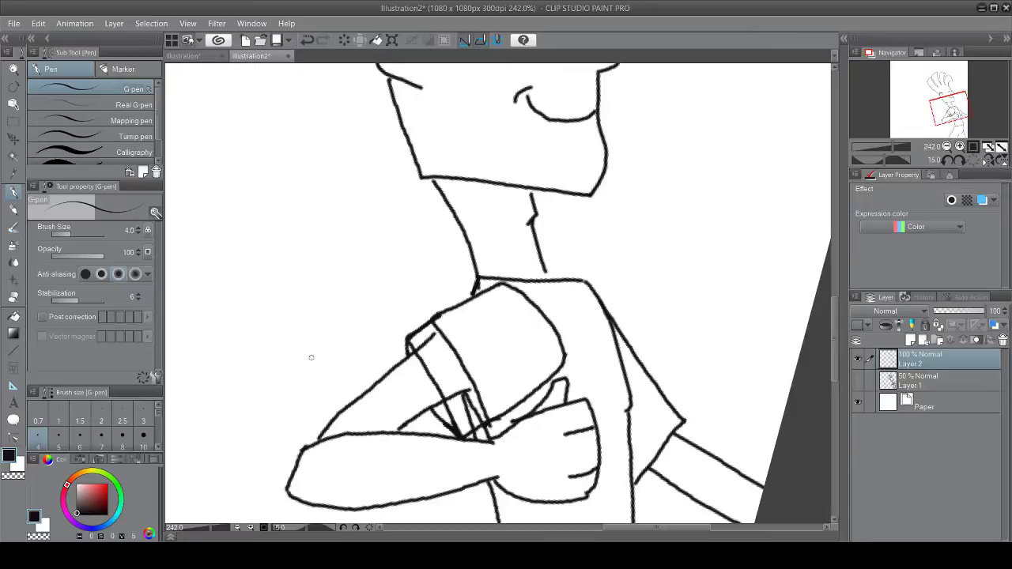
# Step: Auto-select the near sleeve and the wide band of its extension in turn, filling each with black
pyautogui.click(12, 154)
pyautogui.click(482, 355)
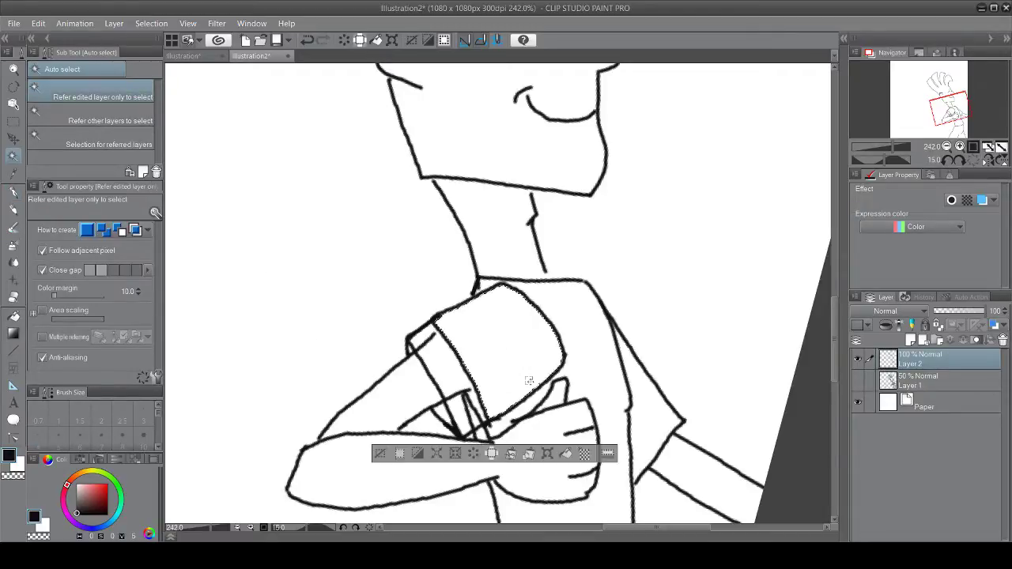
pyautogui.click(566, 453)
pyautogui.click(447, 377)
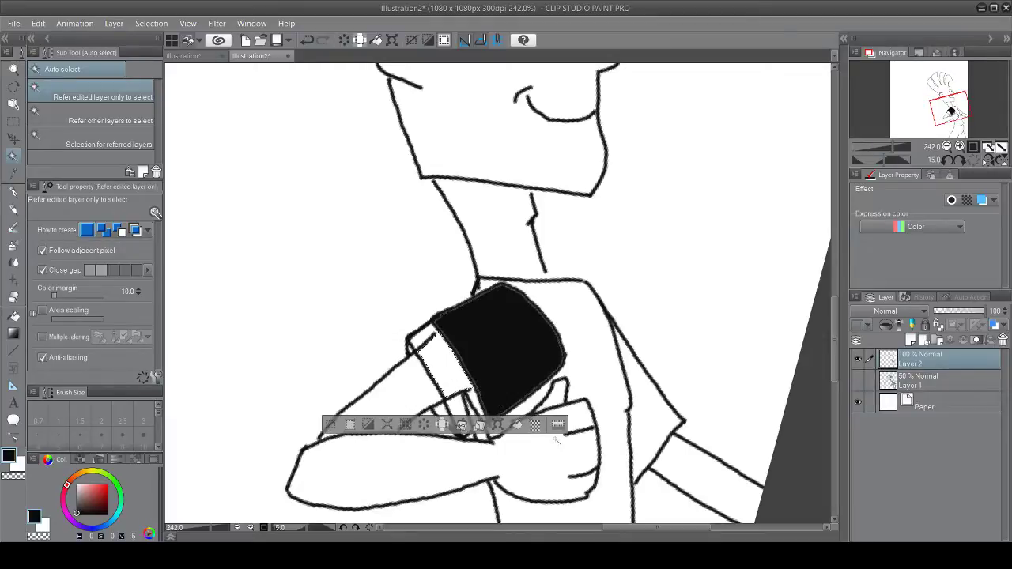
pyautogui.click(517, 425)
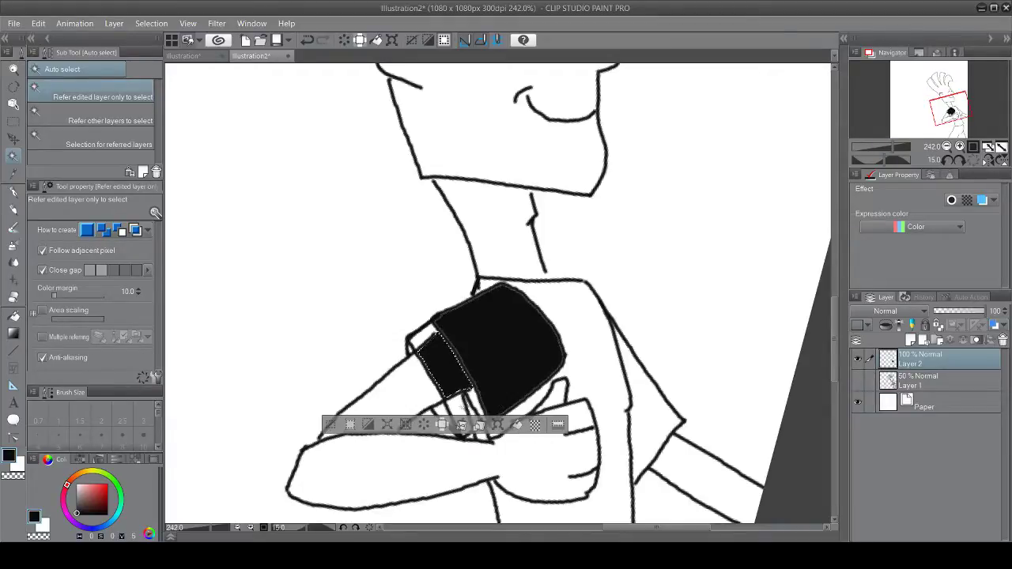
# Step: Auto-select the small gaps at the lower end of the near sleeve's extension and fill each with black
pyautogui.click(458, 413)
pyautogui.click(529, 461)
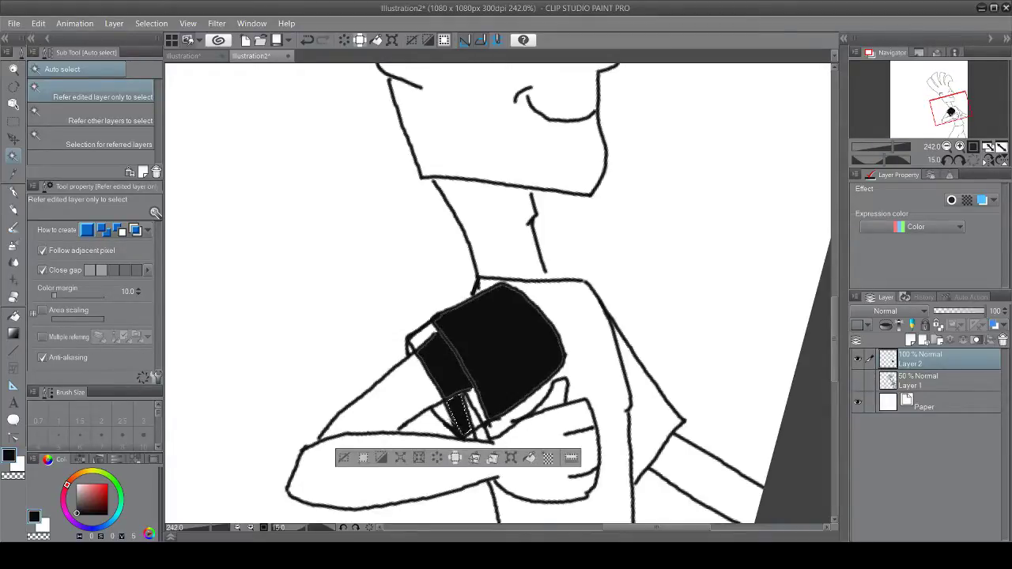
pyautogui.click(440, 413)
pyautogui.click(514, 444)
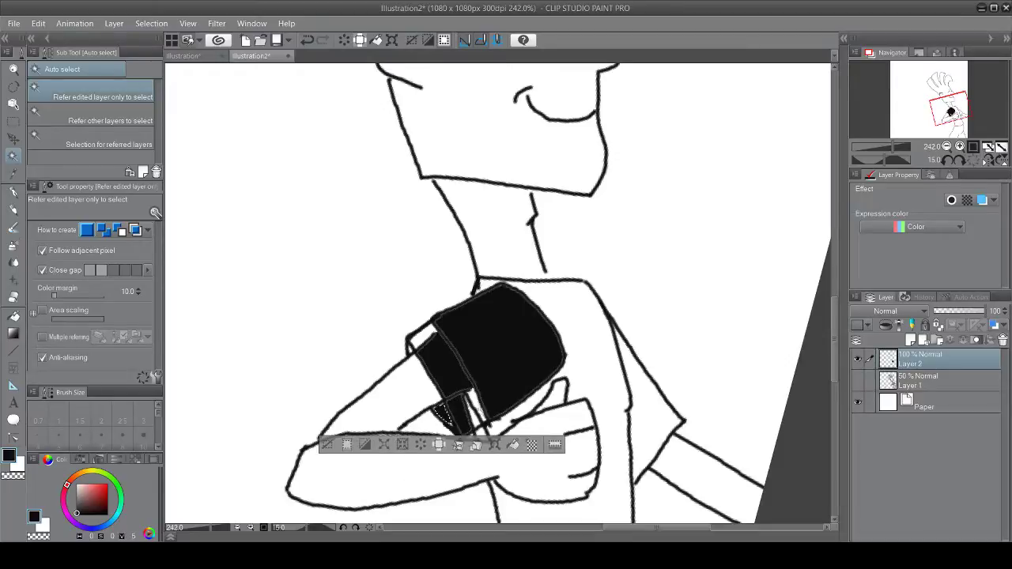
pyautogui.click(478, 408)
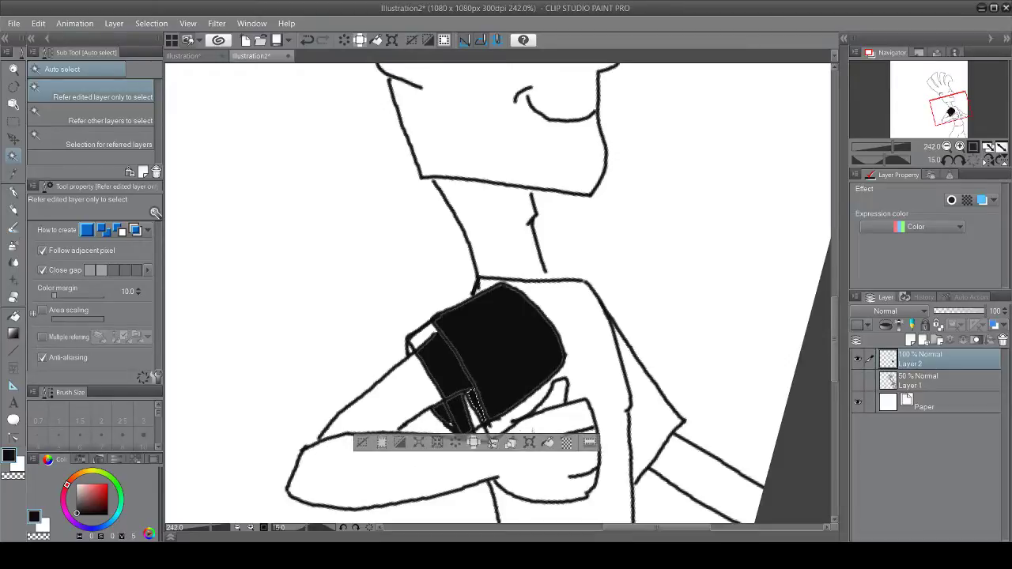
pyautogui.click(476, 407)
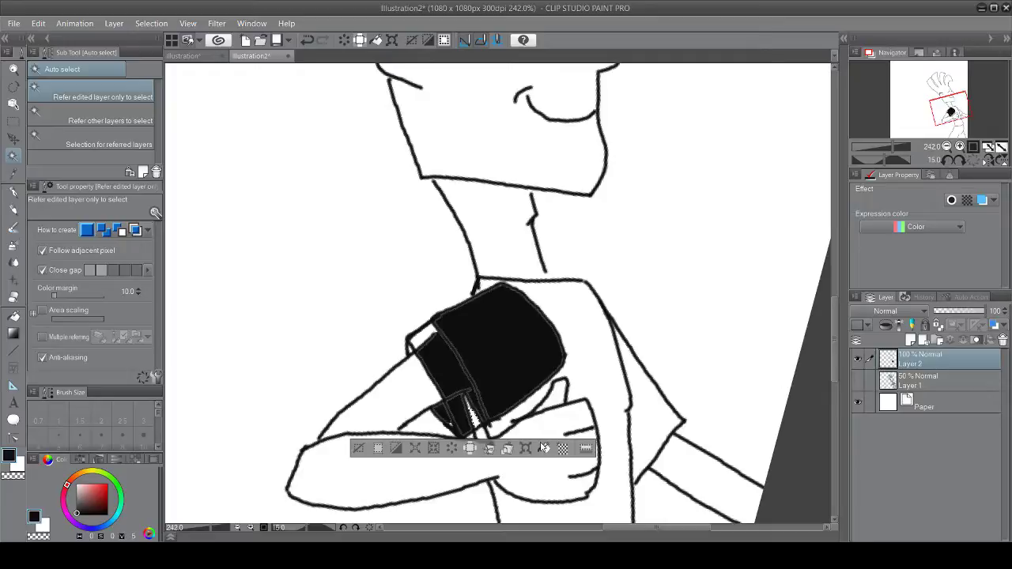
pyautogui.click(544, 449)
# Step: Auto-select and fill the remaining white gaps at the outer corner of the near sleeve's hem with black
pyautogui.click(434, 347)
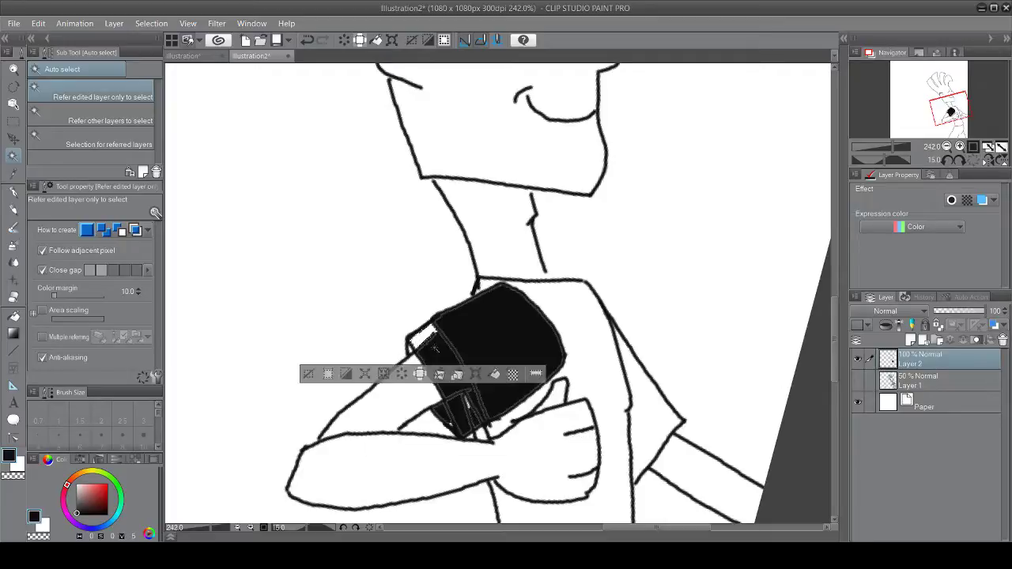
pyautogui.click(495, 374)
pyautogui.click(410, 350)
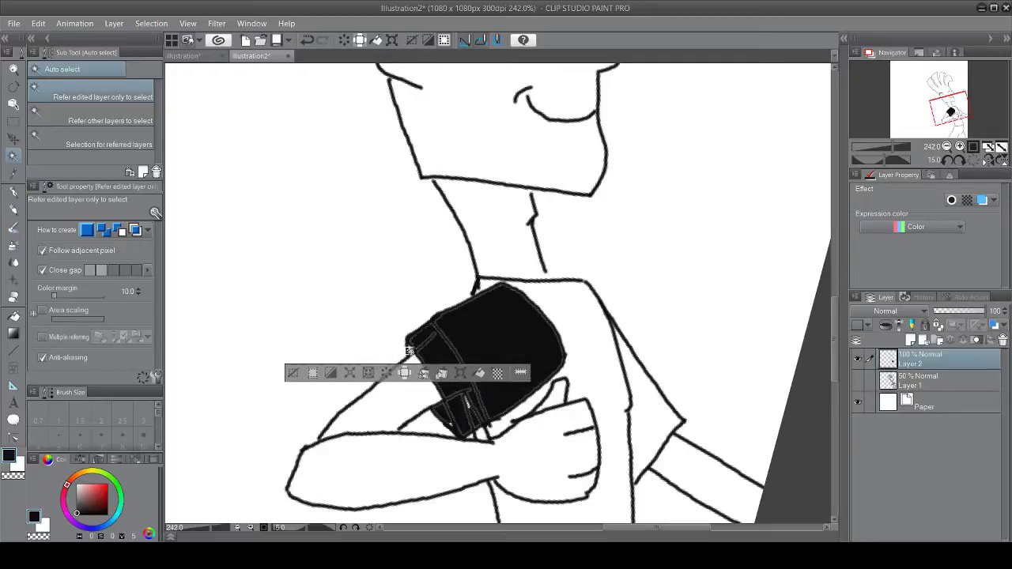
# Step: Fill the shirt's torso and the sliver between the near sleeve and hand with black, and clear the selection
pyautogui.click(580, 315)
pyautogui.click(645, 514)
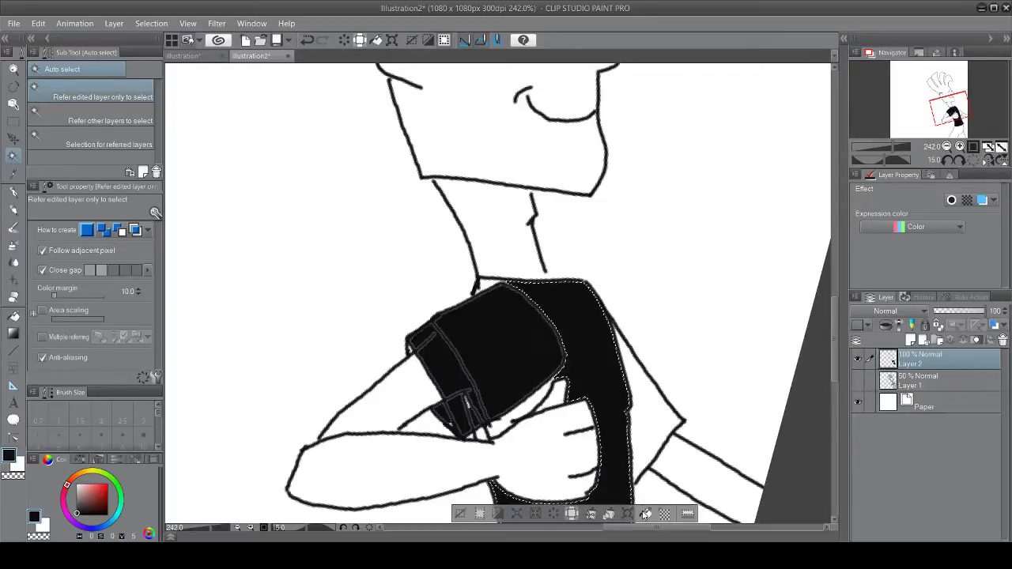
pyautogui.moveTo(835, 301)
pyautogui.mouseDown()
pyautogui.moveTo(836, 348)
pyautogui.moveTo(836, 337)
pyautogui.mouseUp()
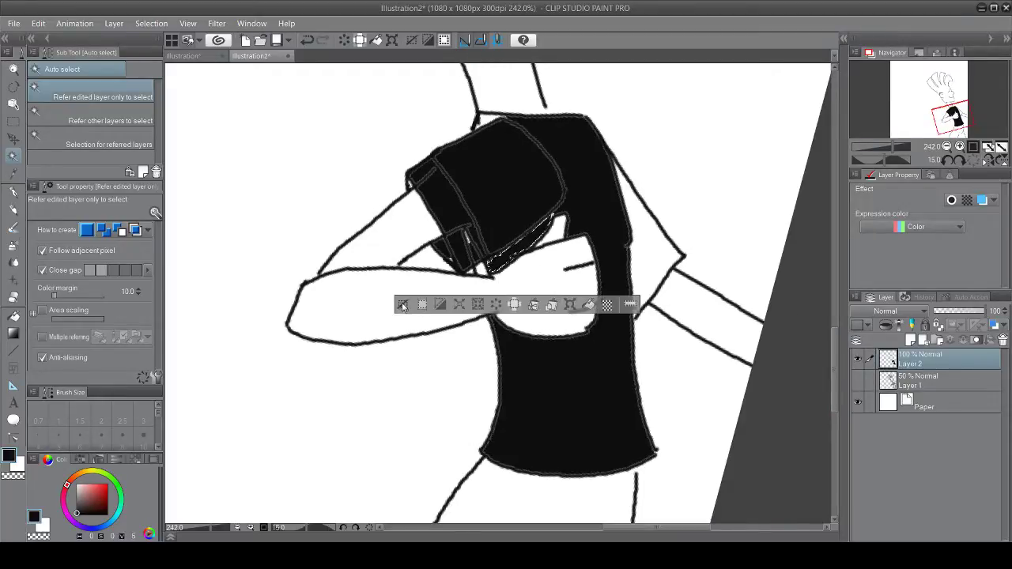
pyautogui.click(402, 305)
# Step: Paint over the grey seams inside the near sleeve with the Opaque watercolor brush at size 12
pyautogui.click(13, 228)
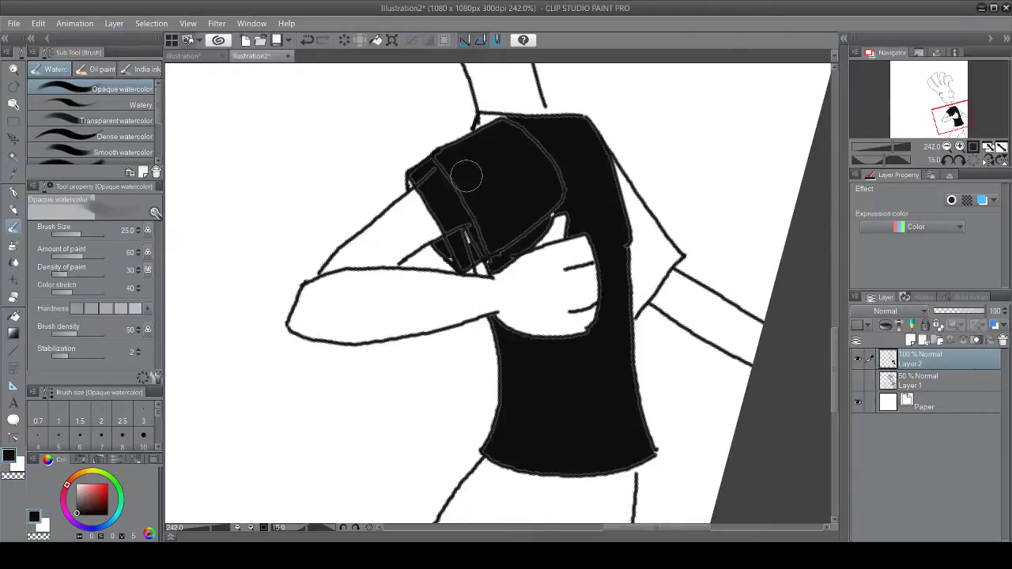
pyautogui.press('[')
pyautogui.press('[')
pyautogui.press('[')
pyautogui.press('[')
pyautogui.moveTo(437, 165)
pyautogui.mouseDown()
pyautogui.moveTo(419, 178)
pyautogui.moveTo(472, 185)
pyautogui.moveTo(466, 221)
pyautogui.moveTo(484, 246)
pyautogui.moveTo(472, 253)
pyautogui.moveTo(452, 215)
pyautogui.moveTo(450, 225)
pyautogui.moveTo(476, 251)
pyautogui.mouseUp()
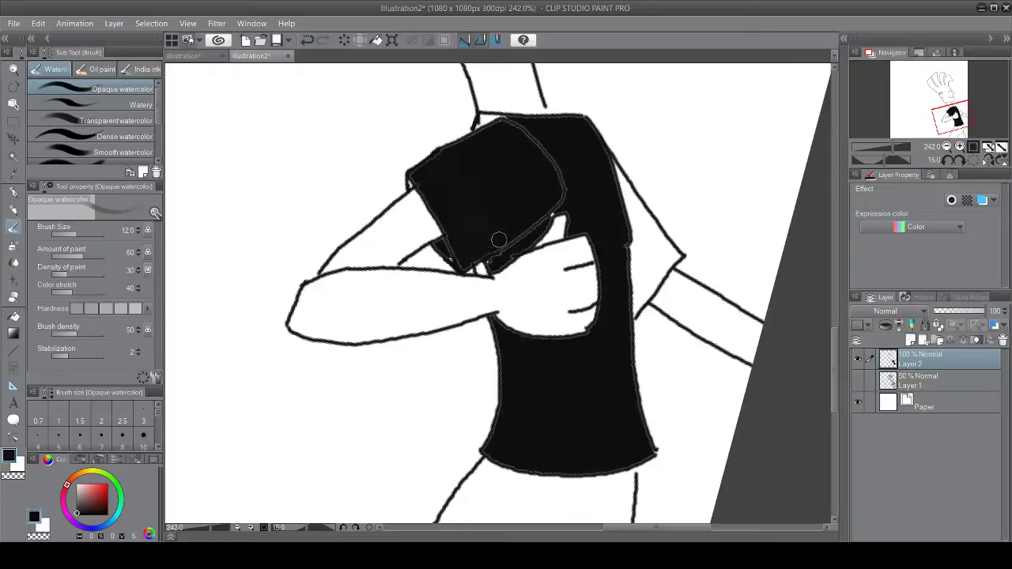
# Step: Try to cover the white gap between the near sleeve and forearm with the Opaque watercolor brush at size 5
pyautogui.scroll(5, 469, 247)
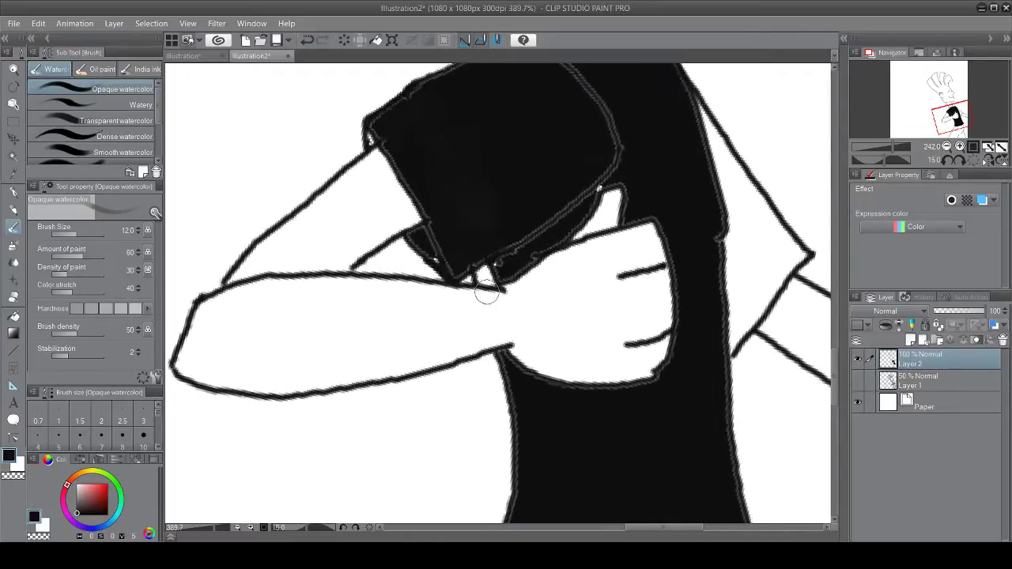
pyautogui.press('[')
pyautogui.press('[')
pyautogui.press('[')
pyautogui.press('[')
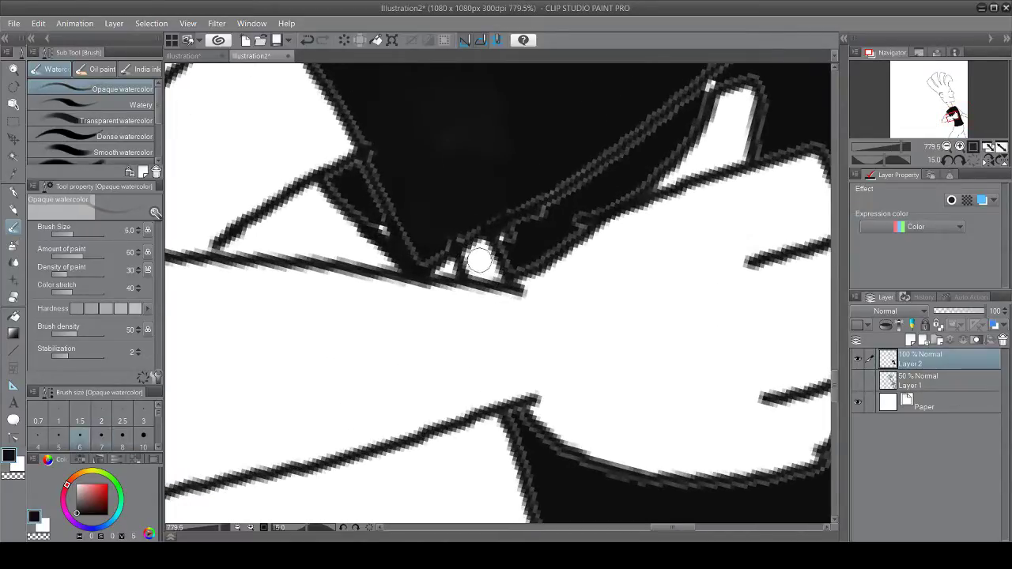
pyautogui.moveTo(479, 250)
pyautogui.mouseDown()
pyautogui.moveTo(485, 264)
pyautogui.moveTo(471, 268)
pyautogui.moveTo(479, 248)
pyautogui.moveTo(496, 264)
pyautogui.mouseUp()
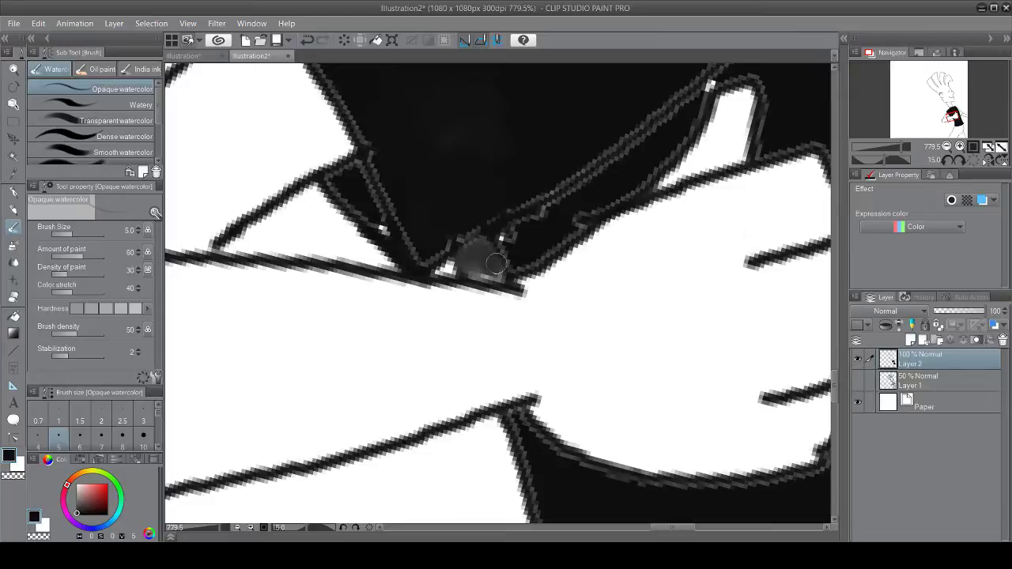
pyautogui.click(98, 71)
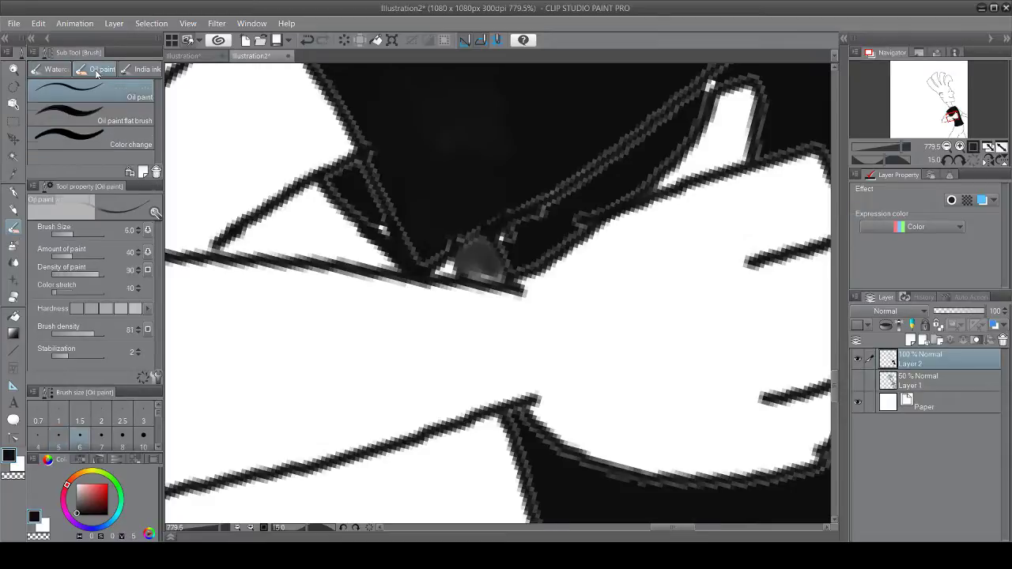
pyautogui.click(143, 71)
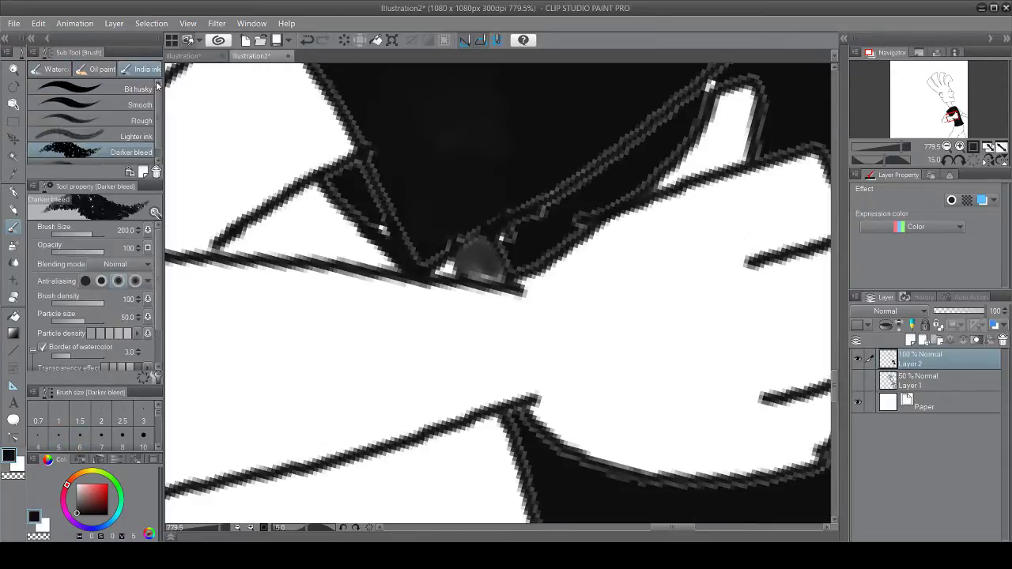
pyautogui.click(103, 106)
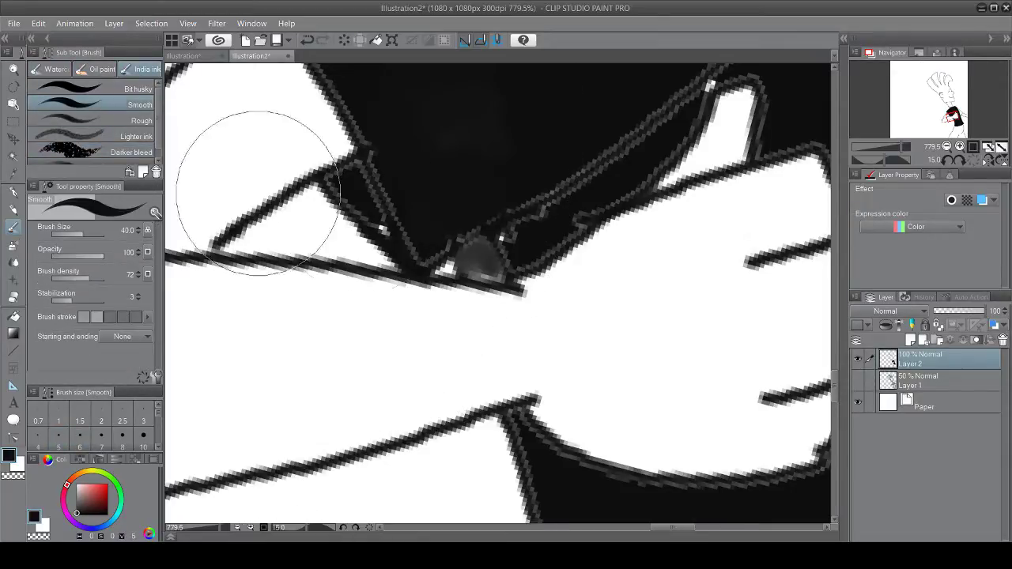
pyautogui.press('[')
pyautogui.press('[')
pyautogui.press('[')
pyautogui.press('[')
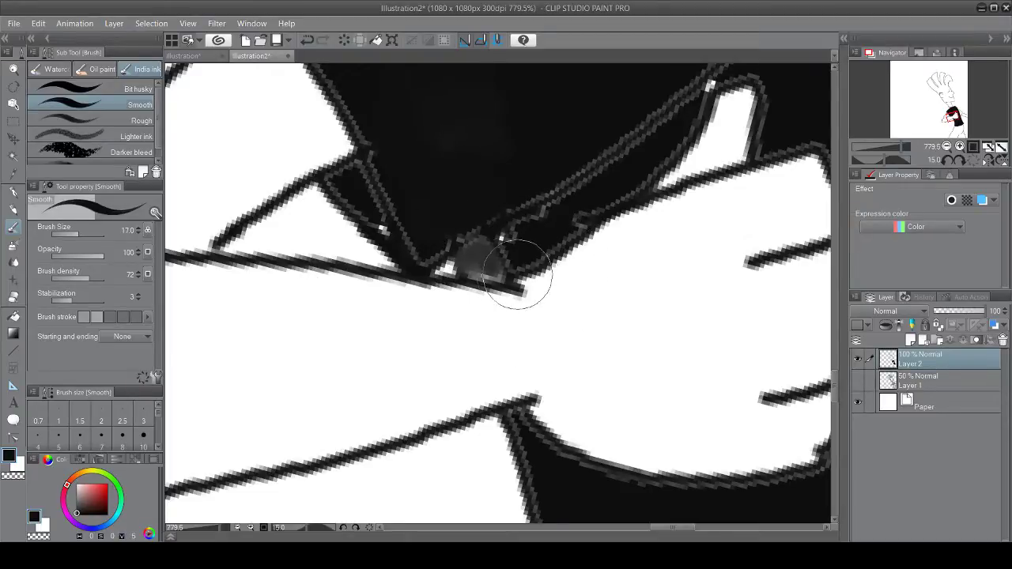
pyautogui.press('[')
pyautogui.press('[')
pyautogui.press('[')
pyautogui.press('[')
pyautogui.press('[')
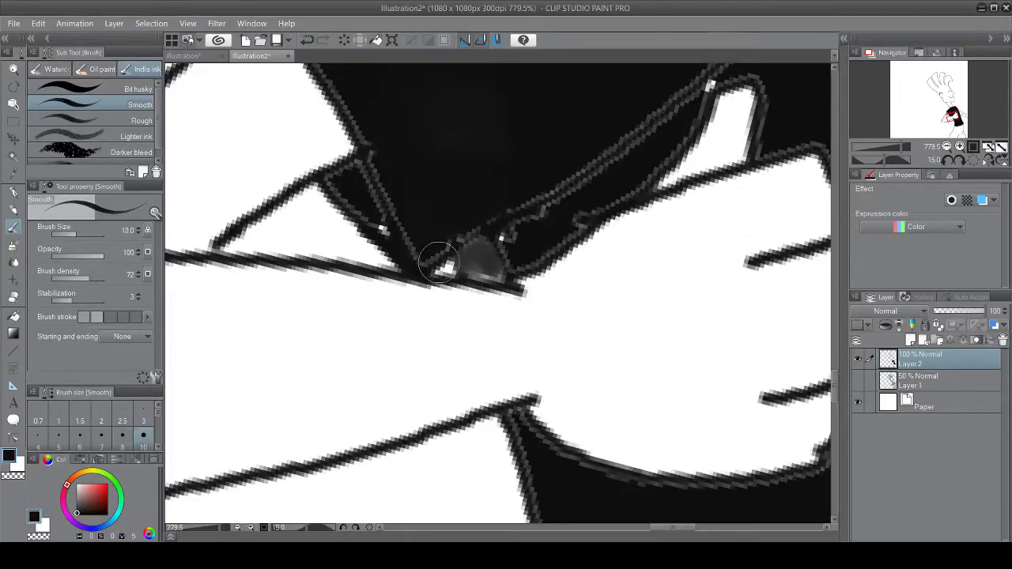
# Step: Blacken the gap between the near sleeve and forearm and the seams around it with the G-pen at sizes 3 and 5
pyautogui.press('p')
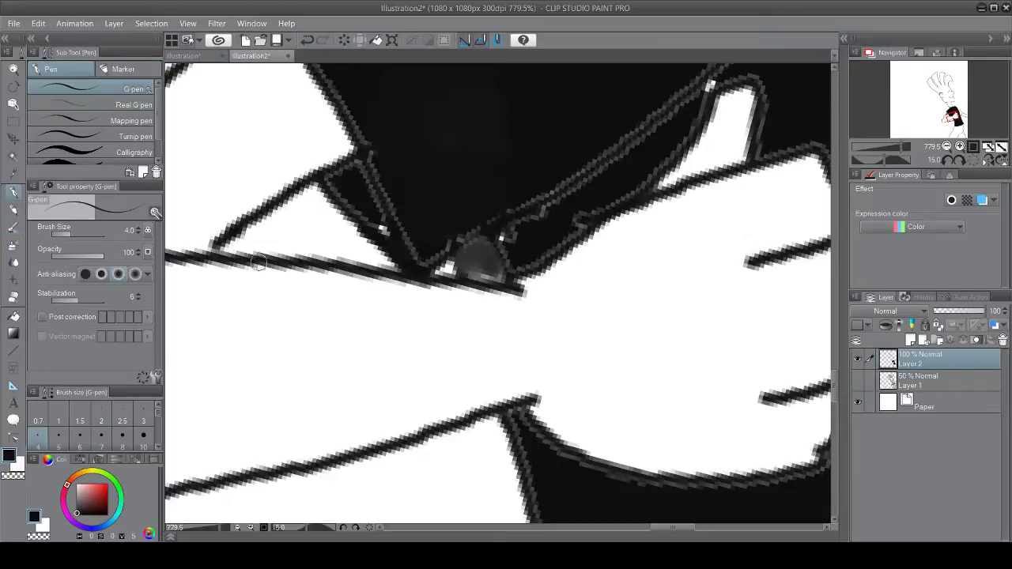
pyautogui.press('[')
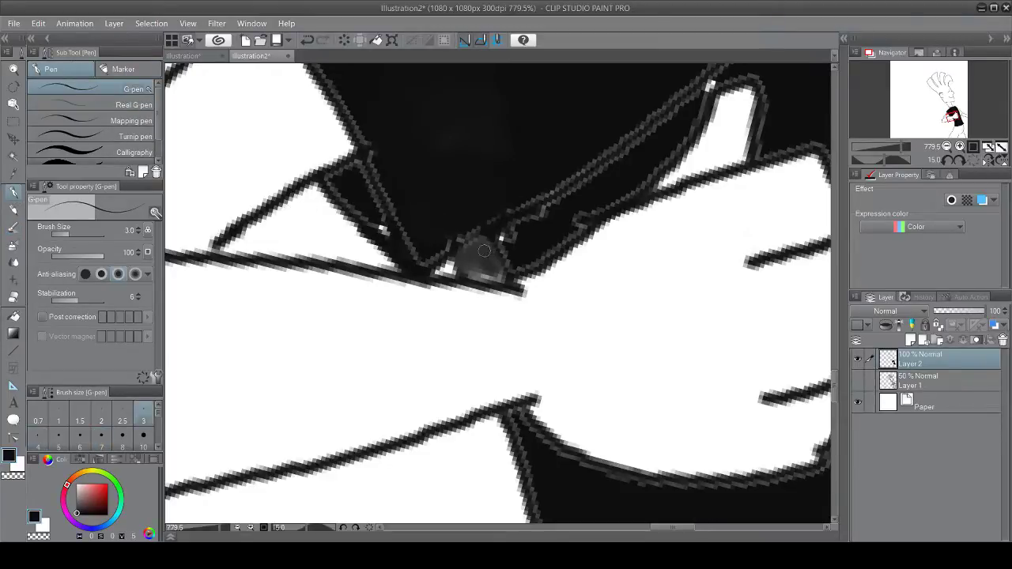
pyautogui.moveTo(483, 253)
pyautogui.mouseDown()
pyautogui.moveTo(472, 244)
pyautogui.moveTo(491, 272)
pyautogui.moveTo(479, 256)
pyautogui.moveTo(477, 269)
pyautogui.moveTo(501, 235)
pyautogui.moveTo(574, 201)
pyautogui.moveTo(585, 203)
pyautogui.moveTo(576, 222)
pyautogui.mouseUp()
pyautogui.press(']')
pyautogui.press(']')
pyautogui.moveTo(388, 208)
pyautogui.mouseDown()
pyautogui.moveTo(384, 231)
pyautogui.moveTo(370, 225)
pyautogui.moveTo(374, 213)
pyautogui.moveTo(456, 249)
pyautogui.moveTo(451, 221)
pyautogui.moveTo(530, 235)
pyautogui.moveTo(504, 255)
pyautogui.moveTo(606, 186)
pyautogui.moveTo(590, 211)
pyautogui.mouseUp()
# Step: Cover the white speck beside the near hand's thumb tip with black using the G-pen at size 2
pyautogui.scroll(3, 713, 83)
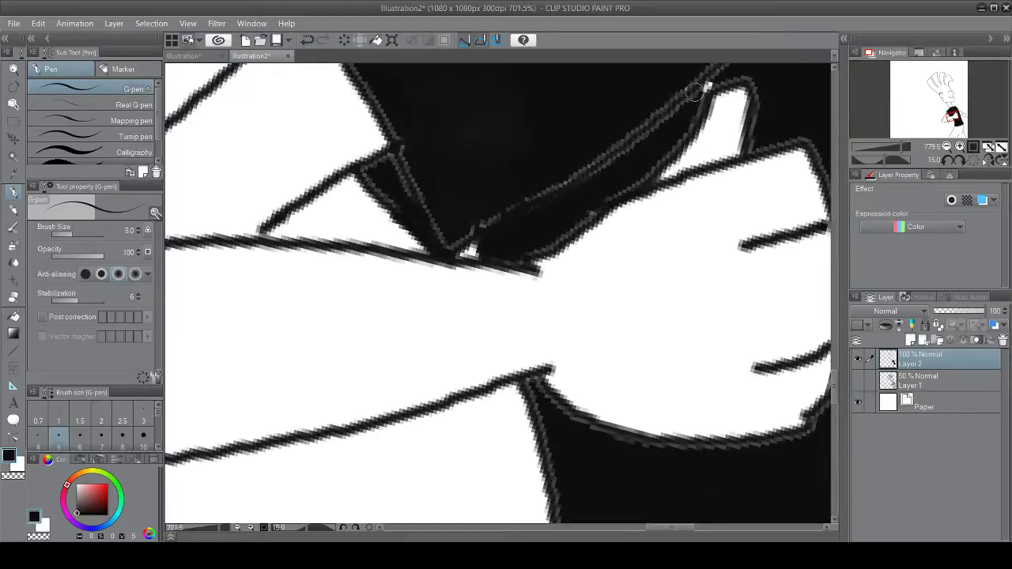
pyautogui.press('[')
pyautogui.press('[')
pyautogui.press('[')
pyautogui.press('[')
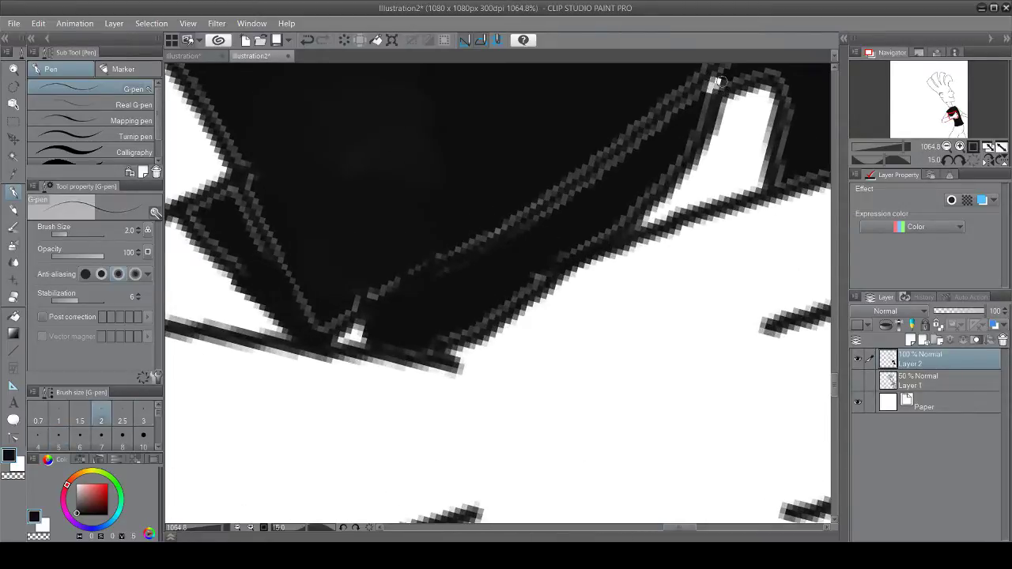
pyautogui.scroll(-5, 529, 208)
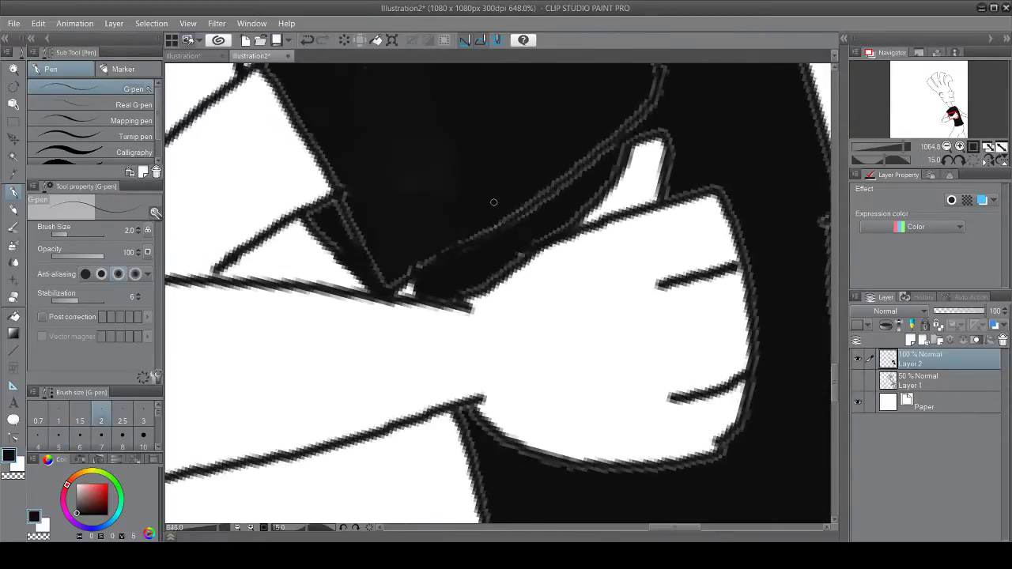
# Step: Blacken the tiny white gap at the outer corner of the near sleeve's hem with the G-pen at size 3
pyautogui.scroll(2, 402, 126)
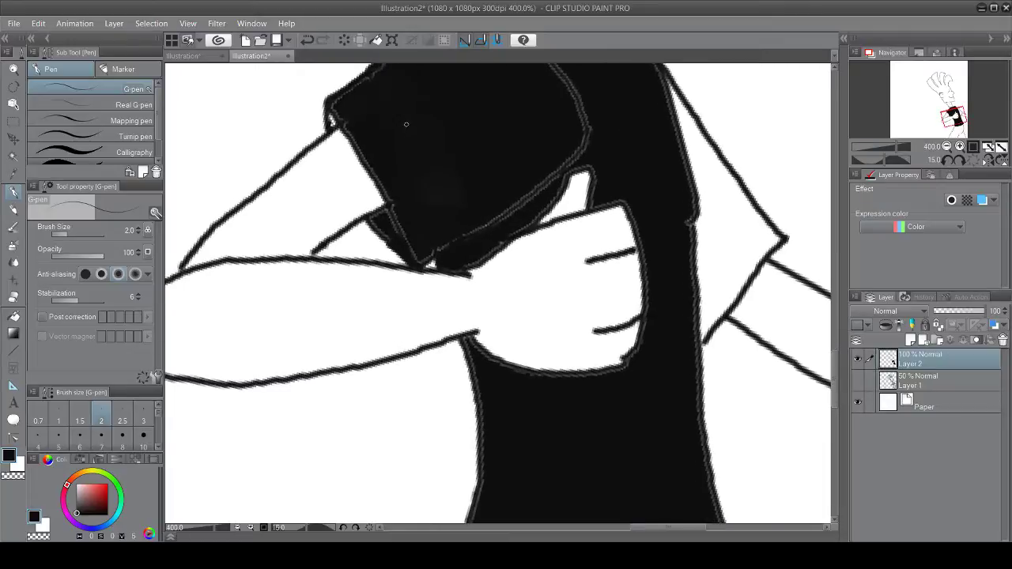
pyautogui.press(']')
pyautogui.press(']')
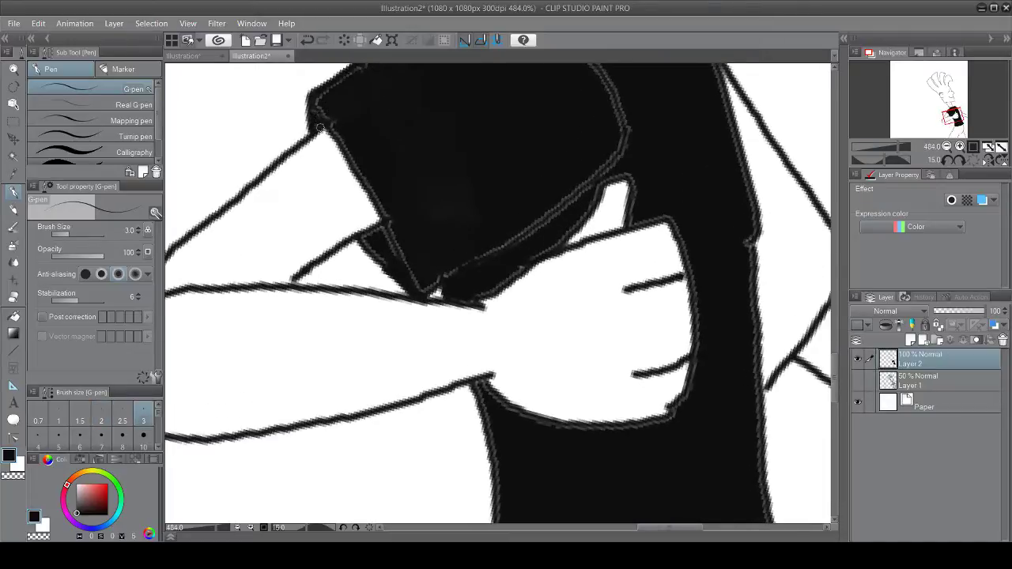
# Step: Auto-select the far sleeve and the small shirt corner at the neck base, fill each with black, and clear the selection
pyautogui.scroll(-4, 394, 154)
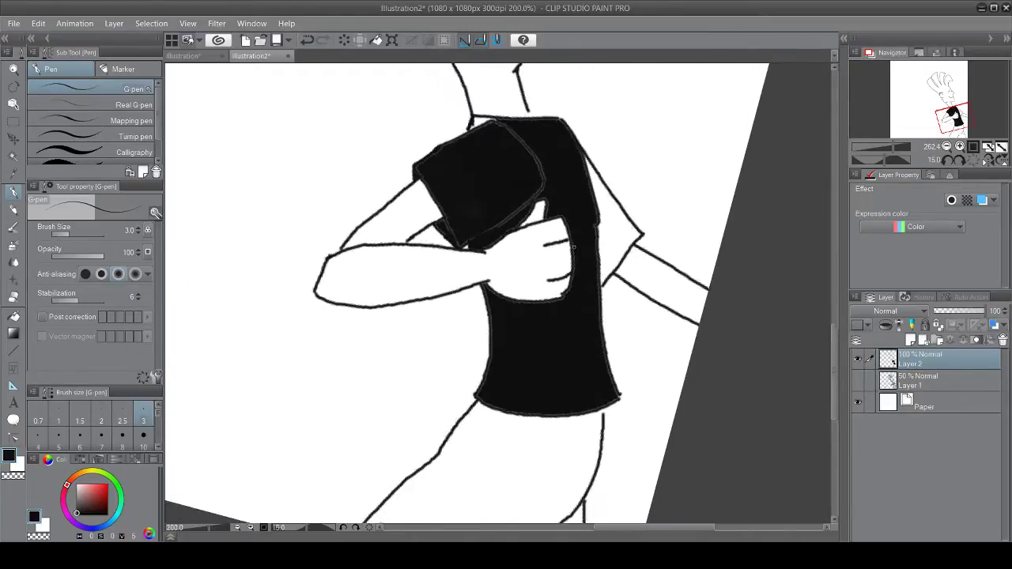
pyautogui.moveTo(832, 328); pyautogui.dragTo(861, 302)
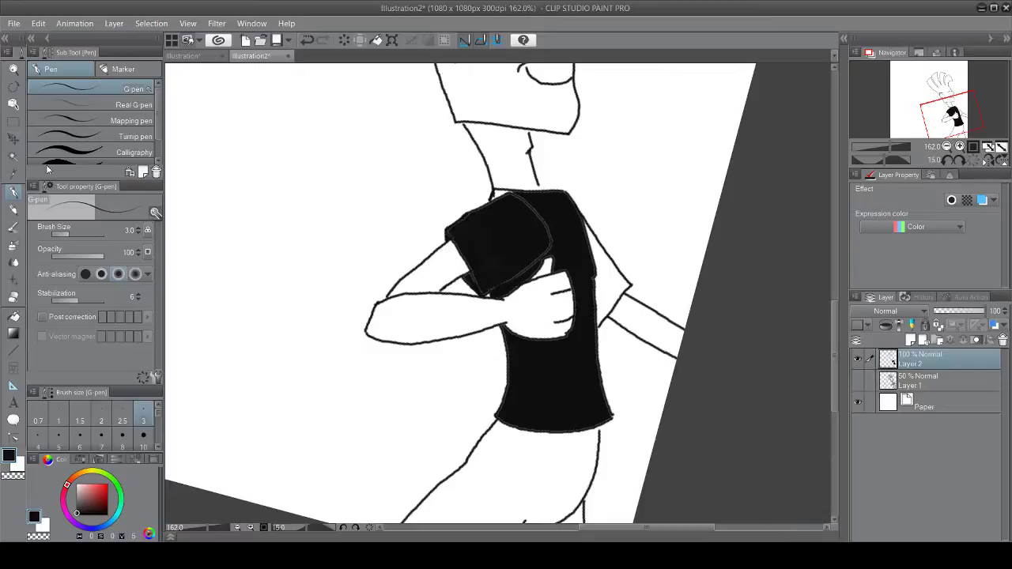
pyautogui.click(12, 157)
pyautogui.click(603, 287)
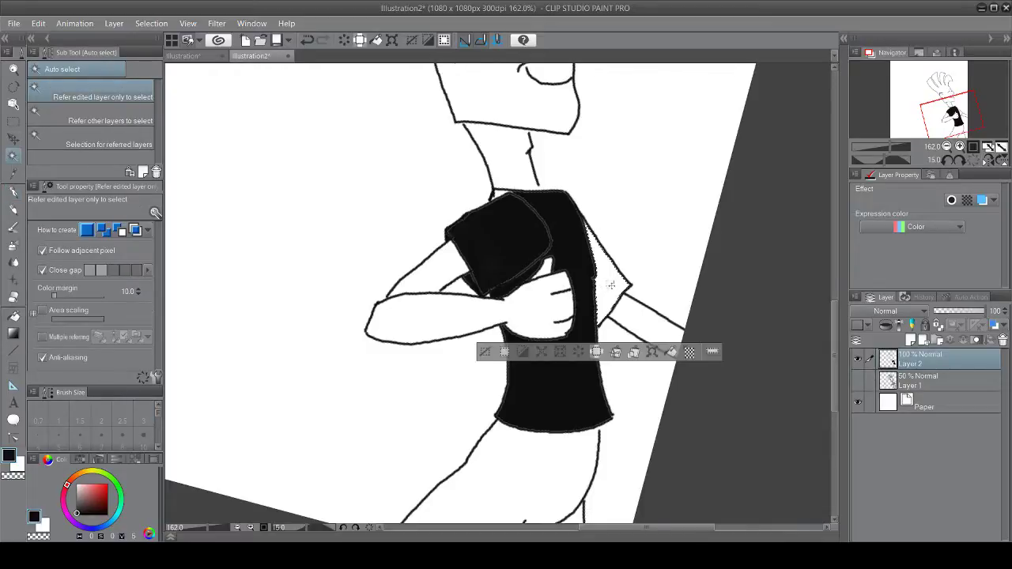
pyautogui.click(655, 354)
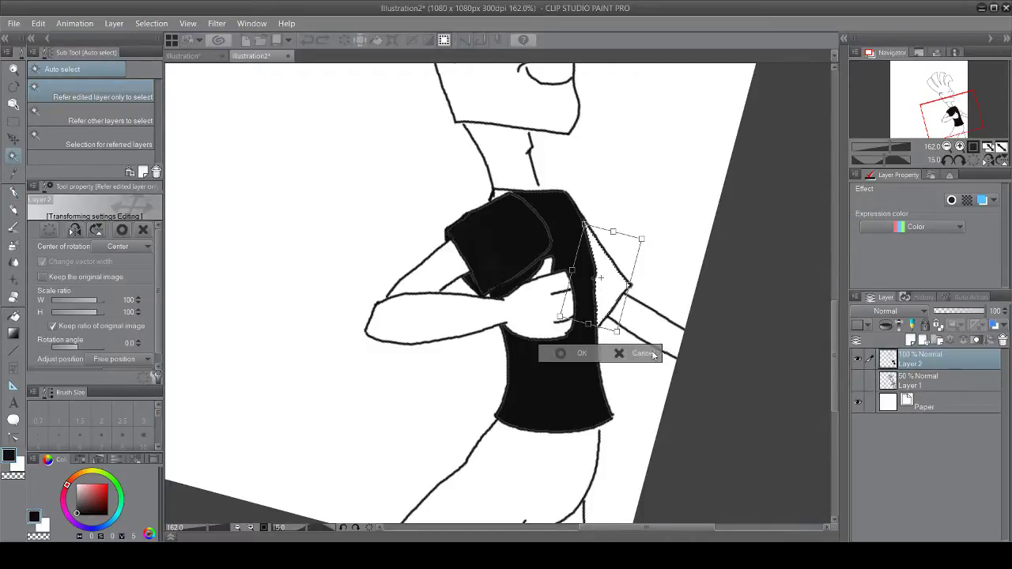
pyautogui.click(656, 353)
pyautogui.click(670, 353)
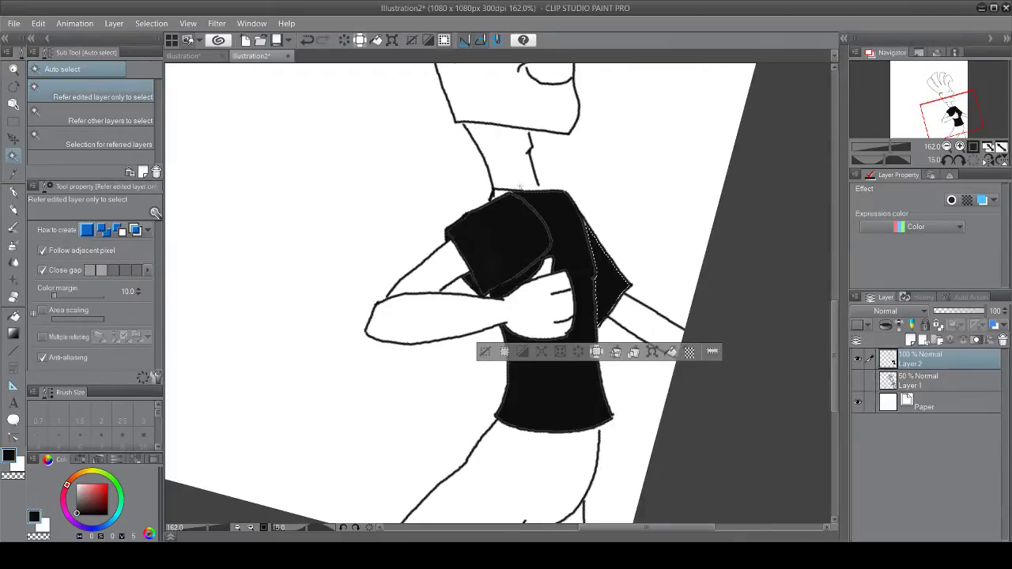
pyautogui.click(497, 193)
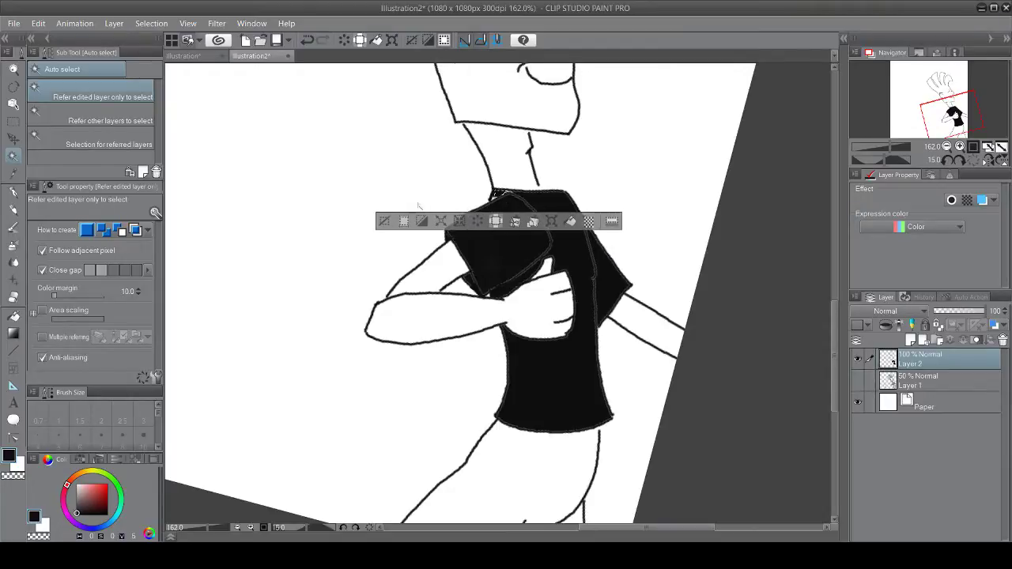
pyautogui.click(391, 221)
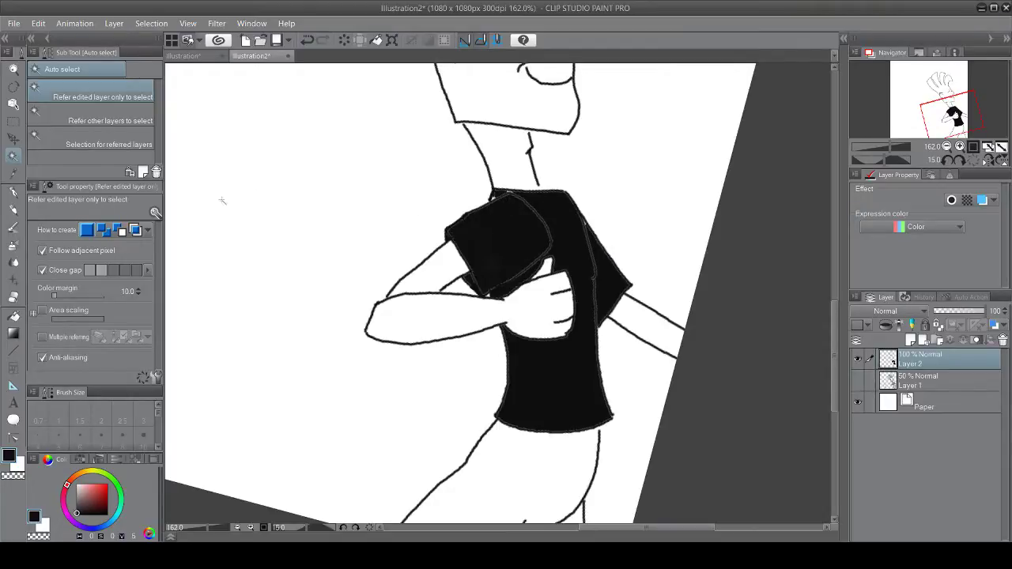
# Step: Paint over the remaining white slivers at the neck base and far shoulder with the black G-pen at size 4
pyautogui.click(12, 193)
pyautogui.scroll(5, 551, 192)
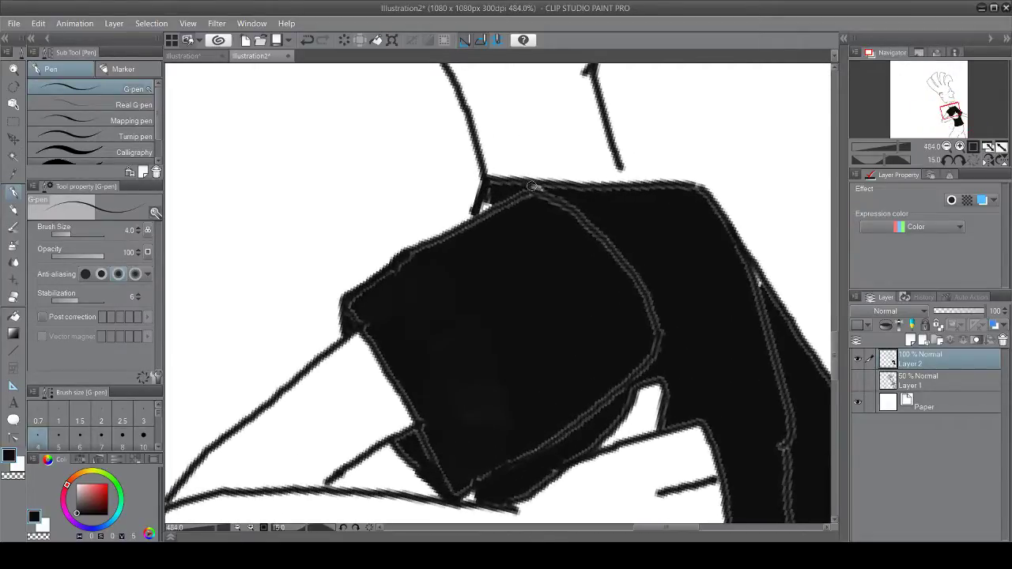
pyautogui.moveTo(535, 187); pyautogui.dragTo(491, 201)
pyautogui.scroll(-1, 797, 256)
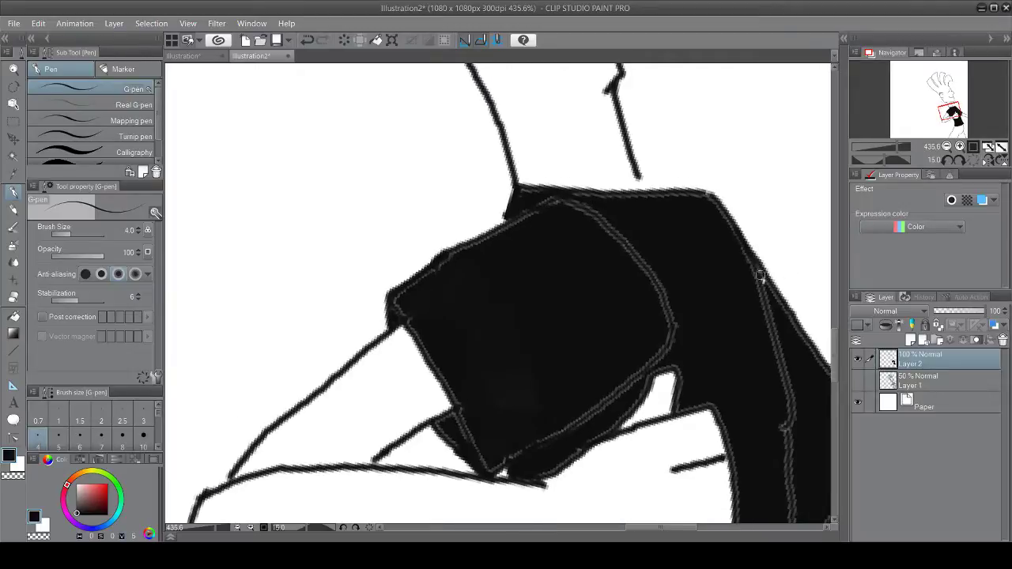
pyautogui.scroll(-2, 764, 279)
pyautogui.scroll(-3, 641, 386)
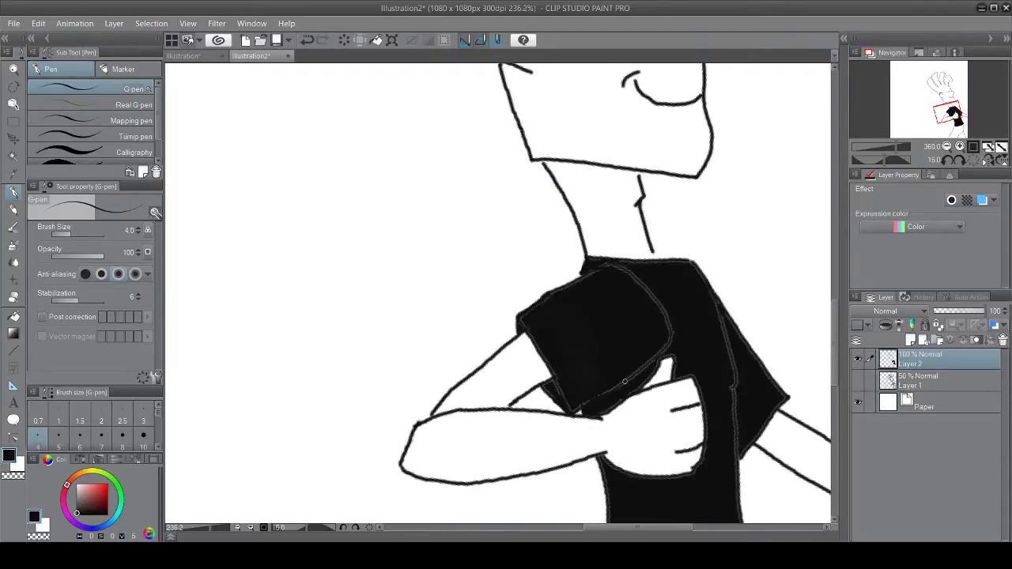
# Step: Reset the canvas rotation to upright with the whole figure in view
pyautogui.scroll(-3, 641, 387)
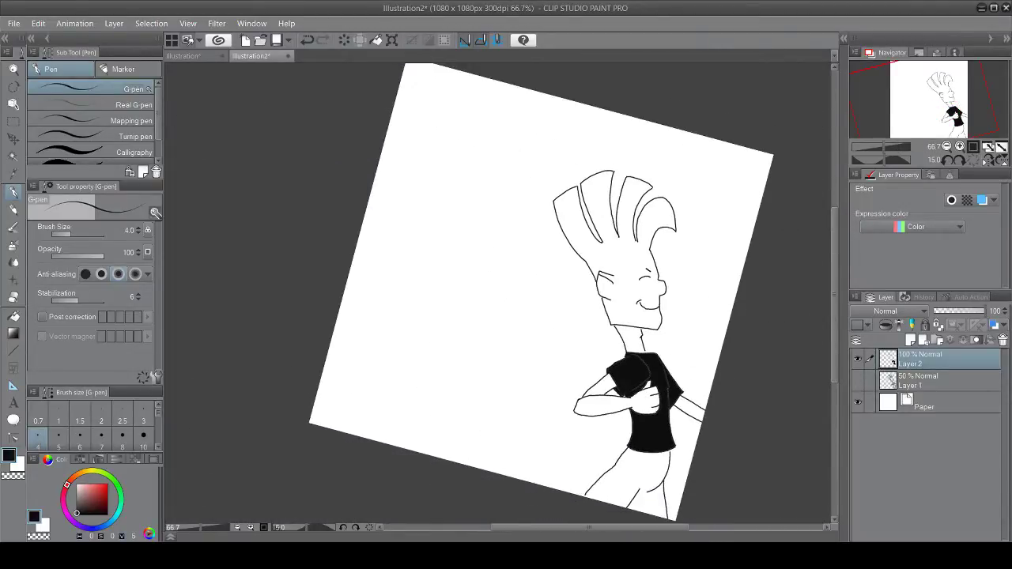
pyautogui.moveTo(622, 530); pyautogui.dragTo(652, 529)
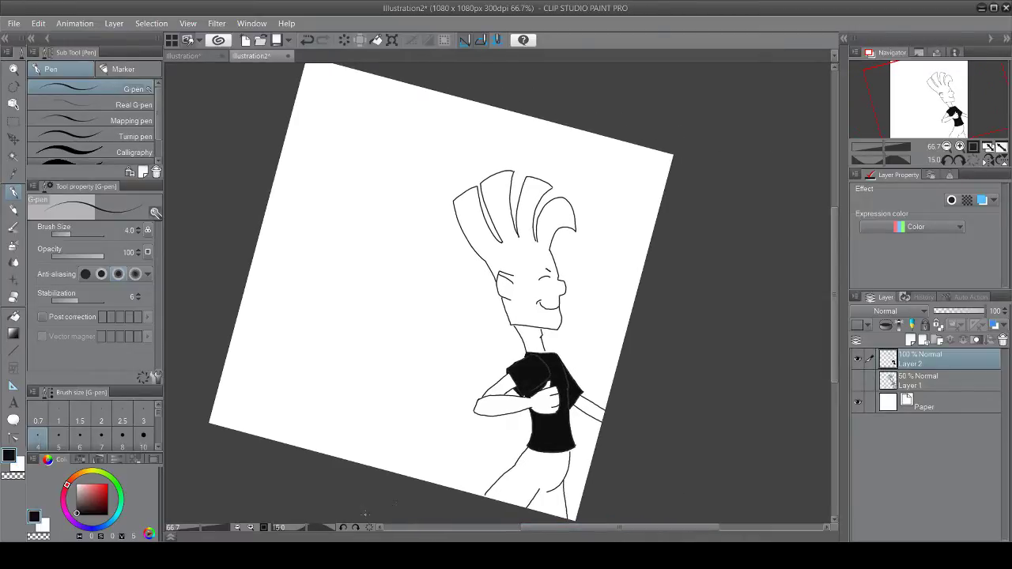
pyautogui.click(342, 528)
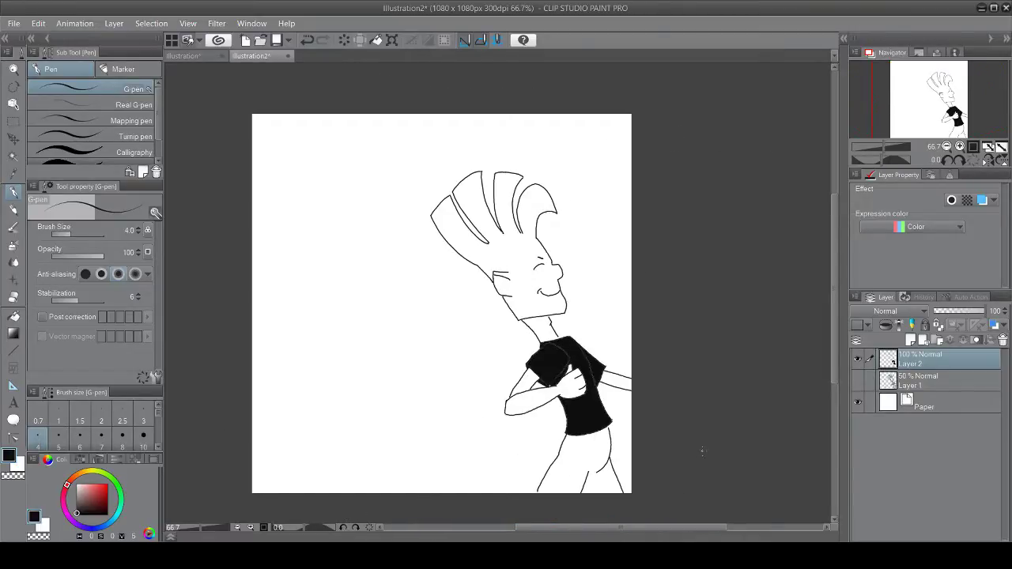
# Step: Add a new raster layer above the inked line art on Layer 2
pyautogui.scroll(2, 649, 426)
pyautogui.scroll(5, 835, 379)
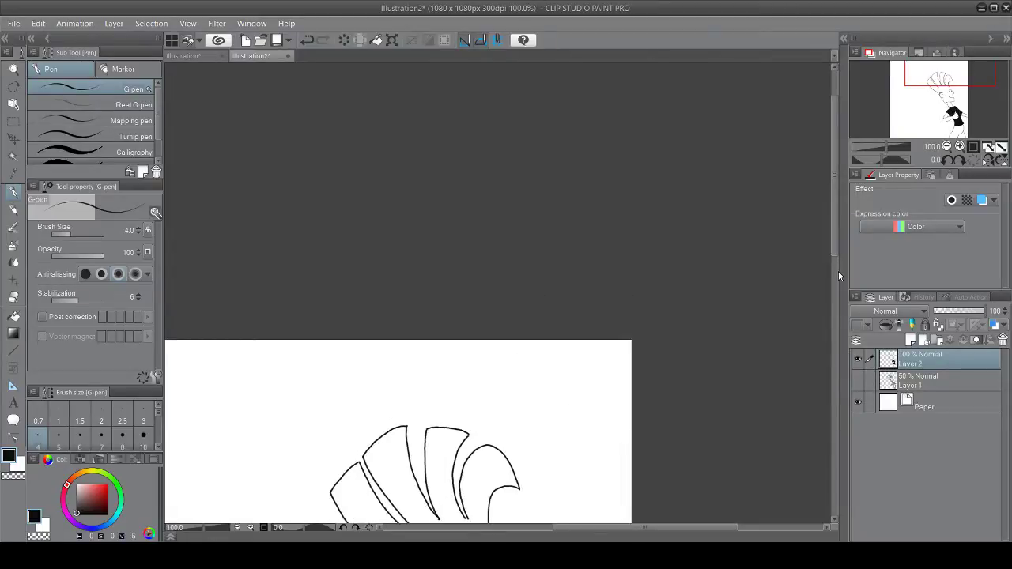
pyautogui.moveTo(839, 227); pyautogui.dragTo(825, 378)
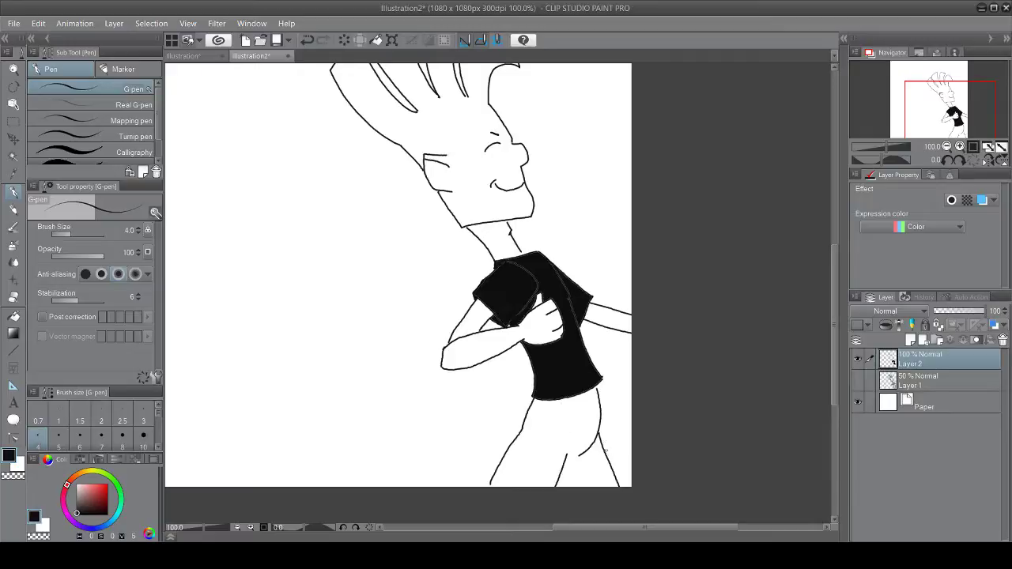
pyautogui.click(908, 400)
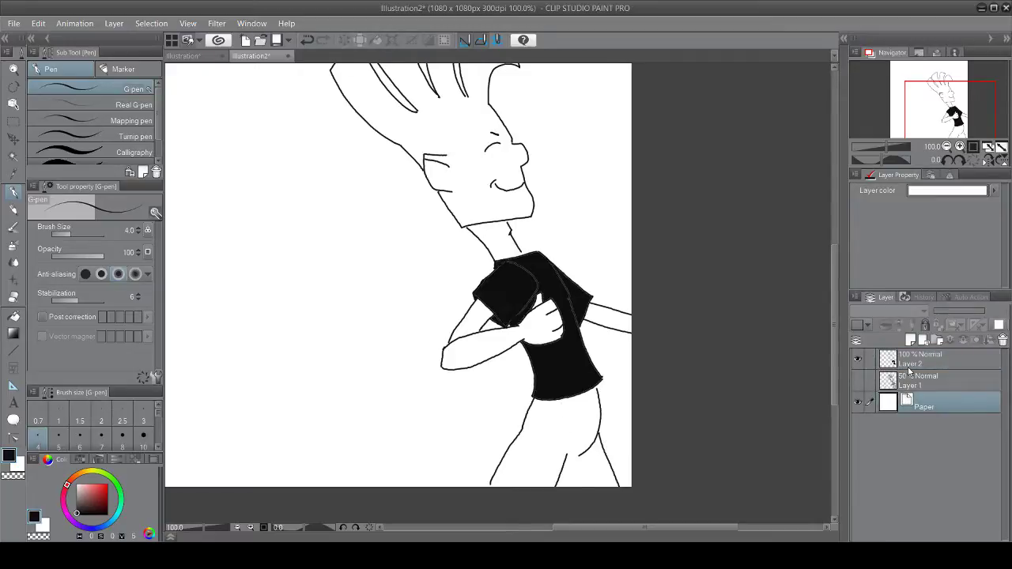
pyautogui.click(922, 360)
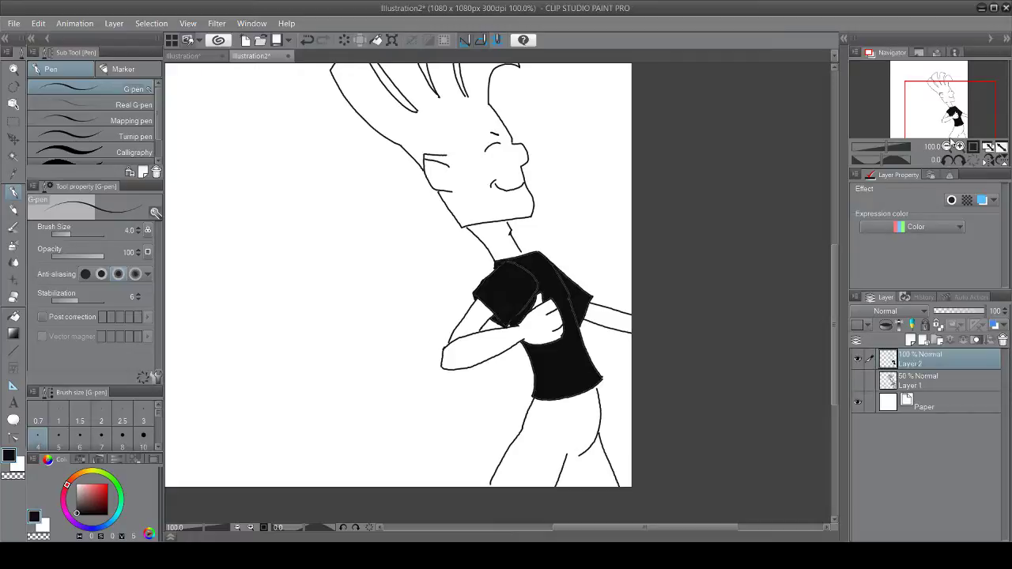
pyautogui.hotkey('ctrl', 'shift', 'n')
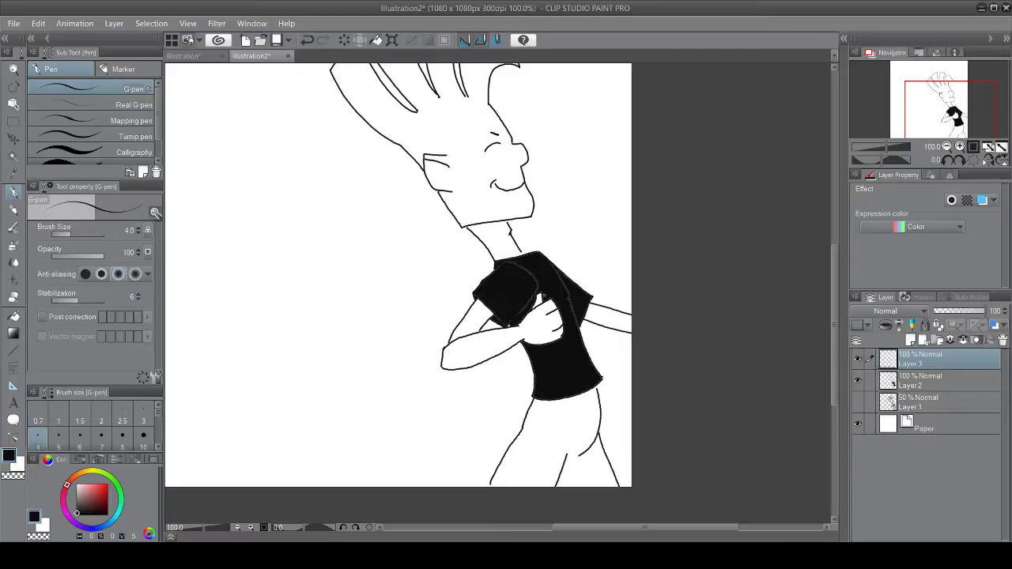
# Step: Try covering a rectangular selection around the whole figure with a 60.0-line, 30% circle tone
pyautogui.hotkey('ctrl', '-')
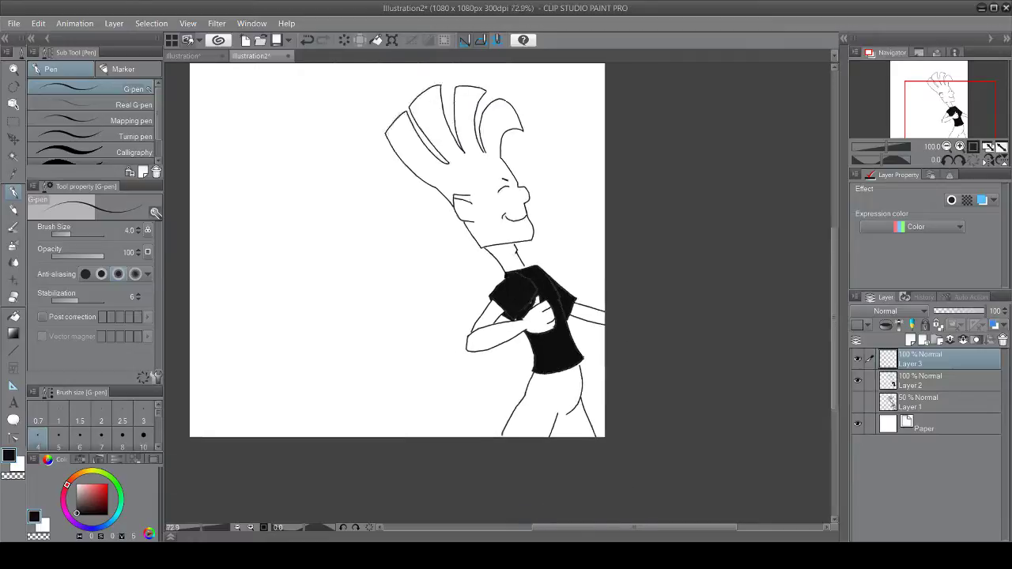
pyautogui.click(15, 120)
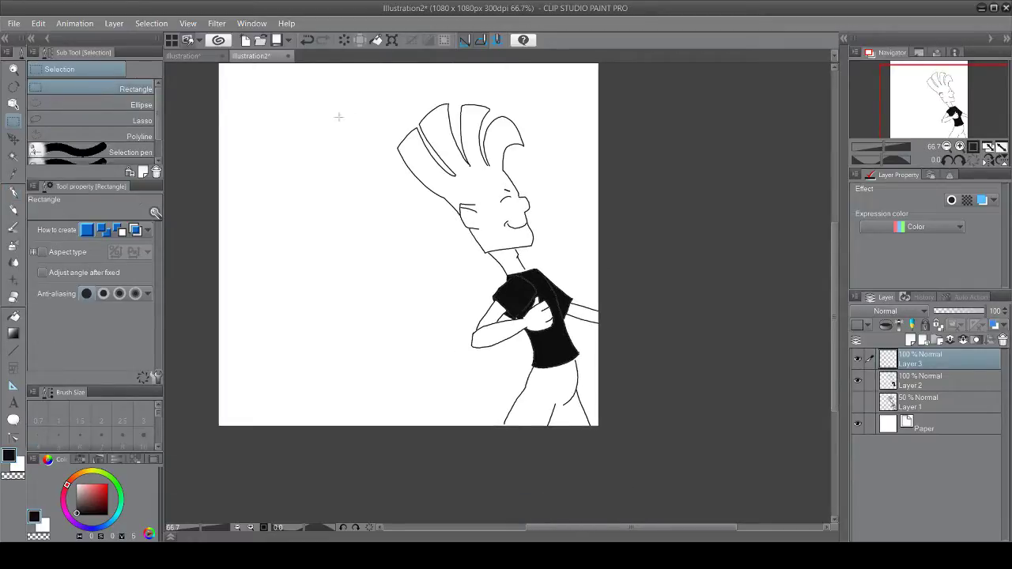
pyautogui.moveTo(394, 96); pyautogui.dragTo(629, 449)
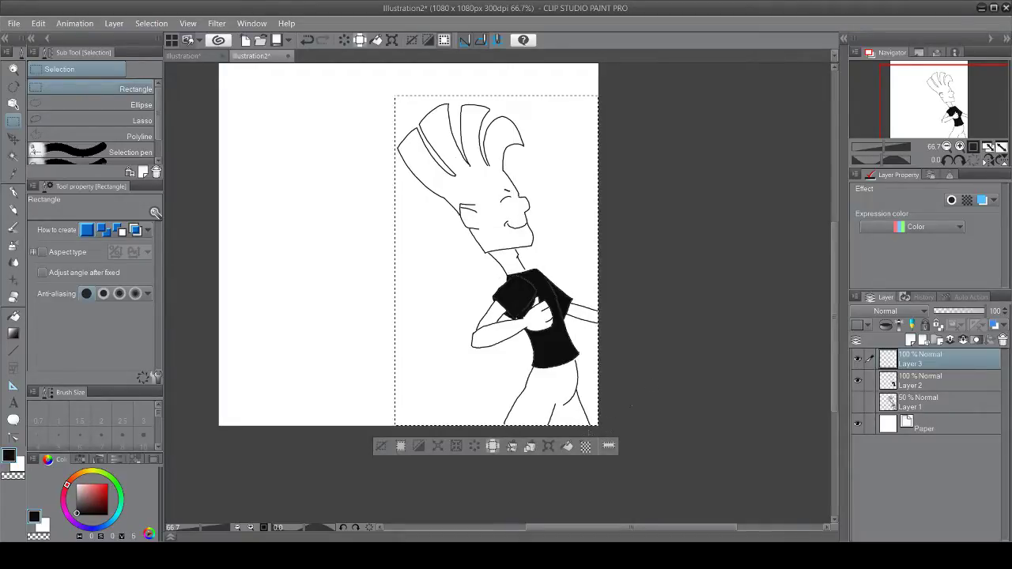
pyautogui.click(586, 446)
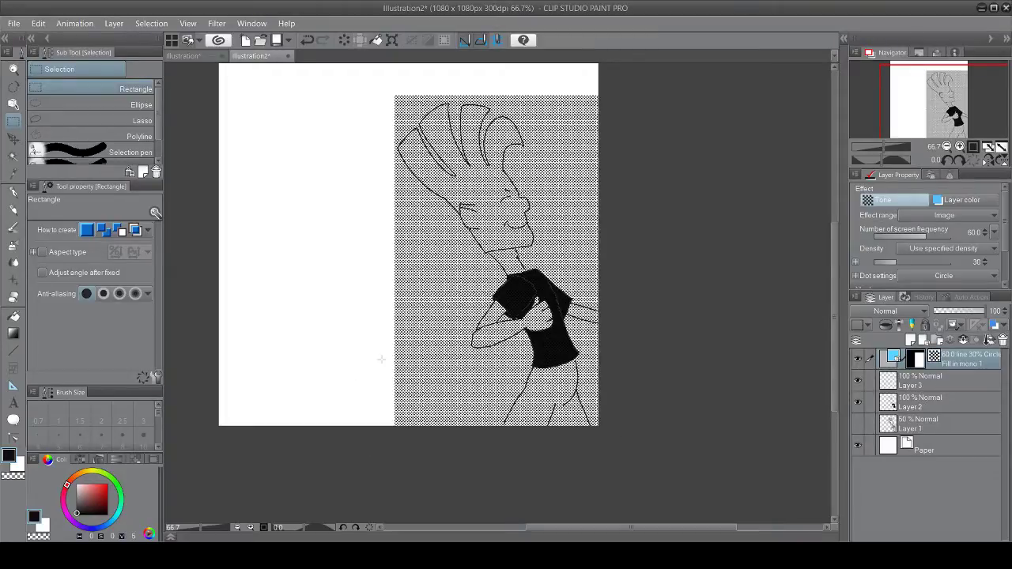
# Step: Clear the tone across the whole canvas, then undo back past the tone fill and deselect
pyautogui.hotkey('ctrl', 'a')
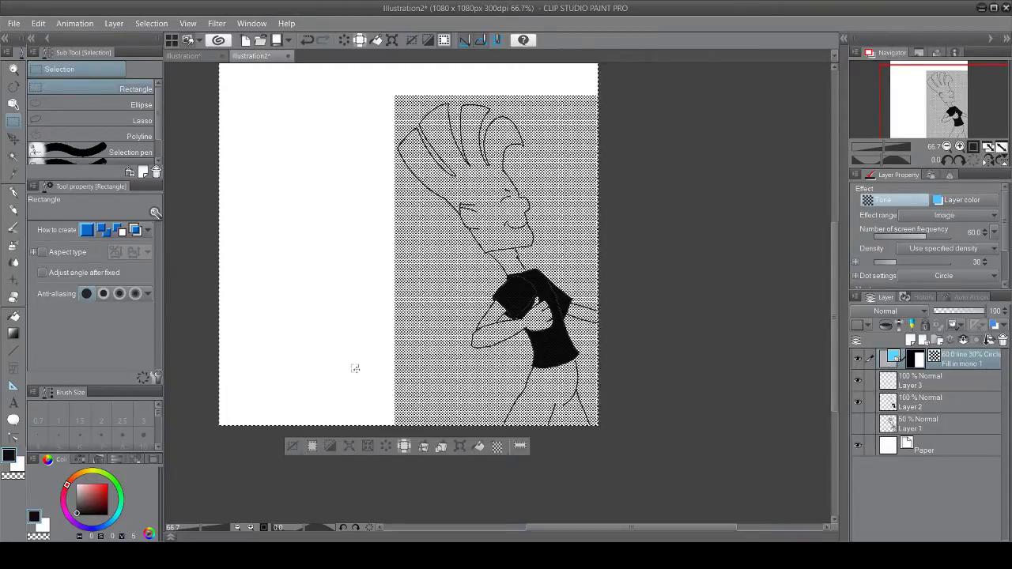
pyautogui.press('Delete')
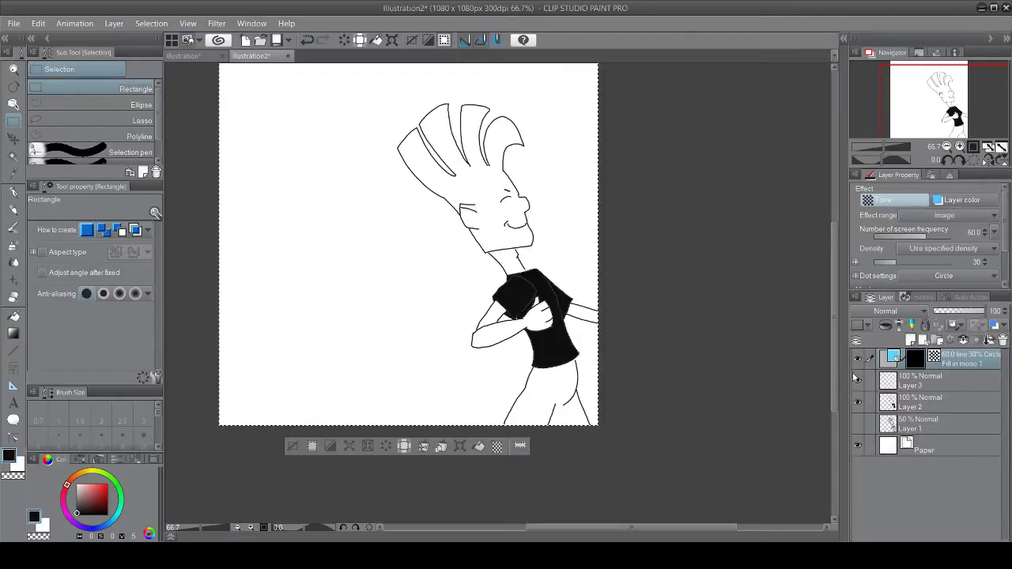
pyautogui.hotkey('ctrl', 'z')
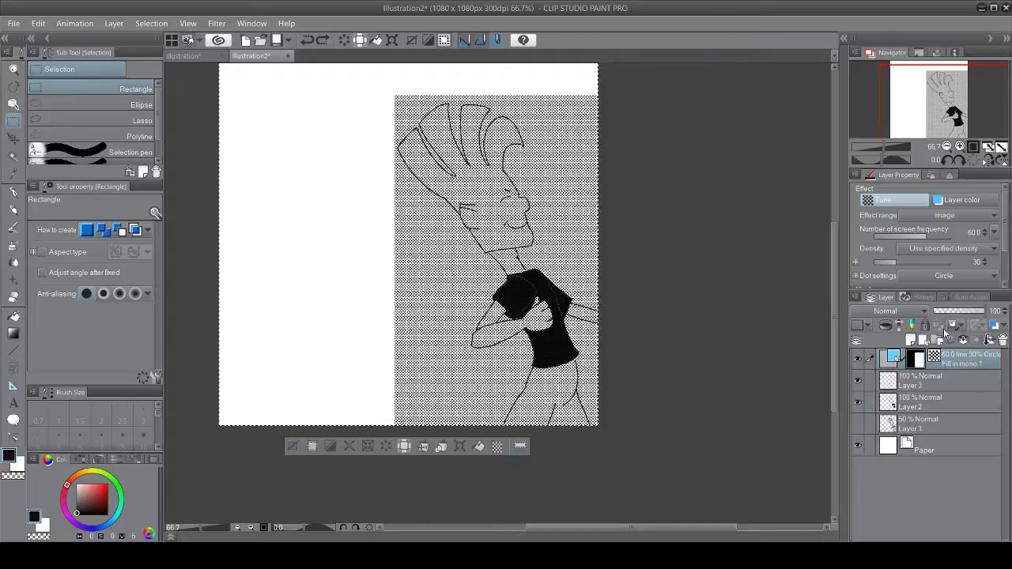
pyautogui.hotkey('ctrl', 'z')
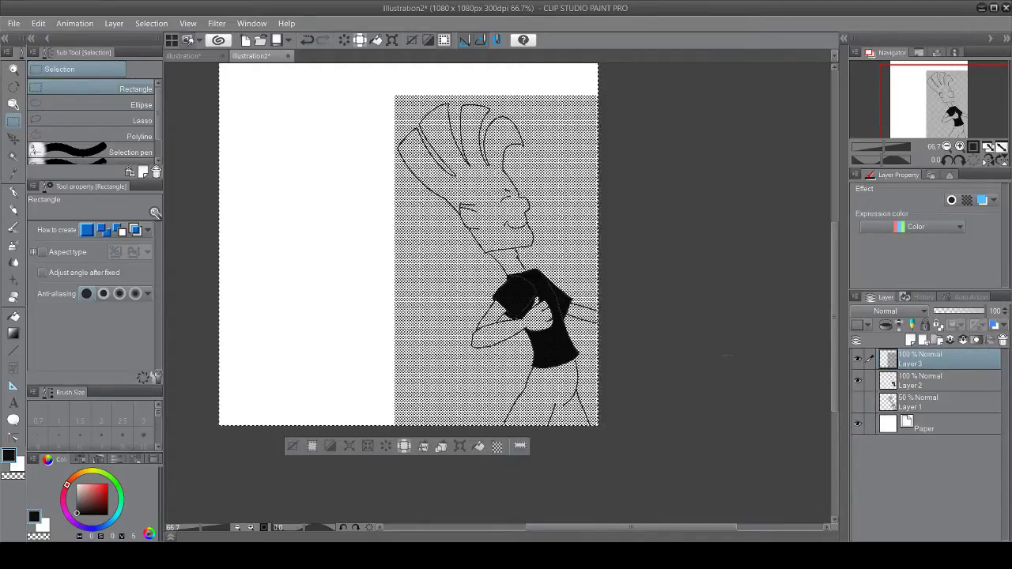
pyautogui.hotkey('ctrl', 'z')
pyautogui.click(294, 447)
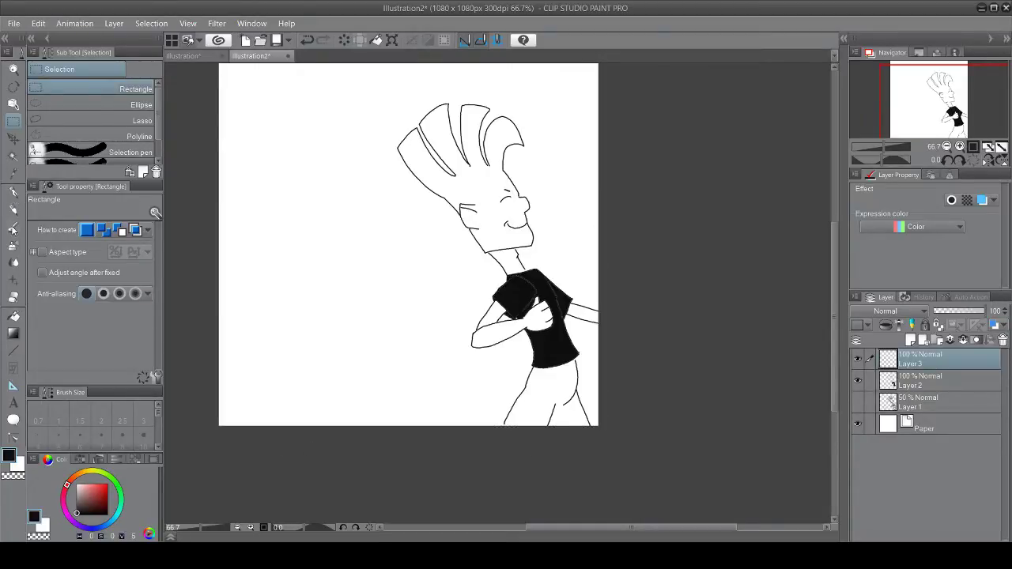
# Step: Try a black test stroke on the near thigh with the Smooth India ink brush at size 20, and undo it
pyautogui.click(12, 229)
pyautogui.scroll(3, 553, 370)
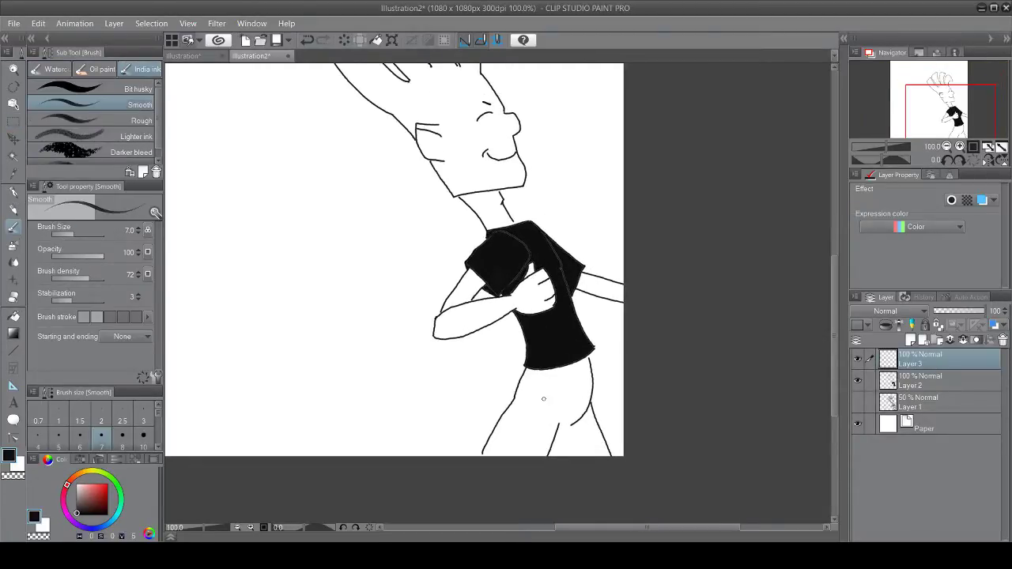
pyautogui.press(']')
pyautogui.press(']')
pyautogui.press(']')
pyautogui.press(']')
pyautogui.press(']')
pyautogui.press(']')
pyautogui.moveTo(539, 388); pyautogui.dragTo(542, 407)
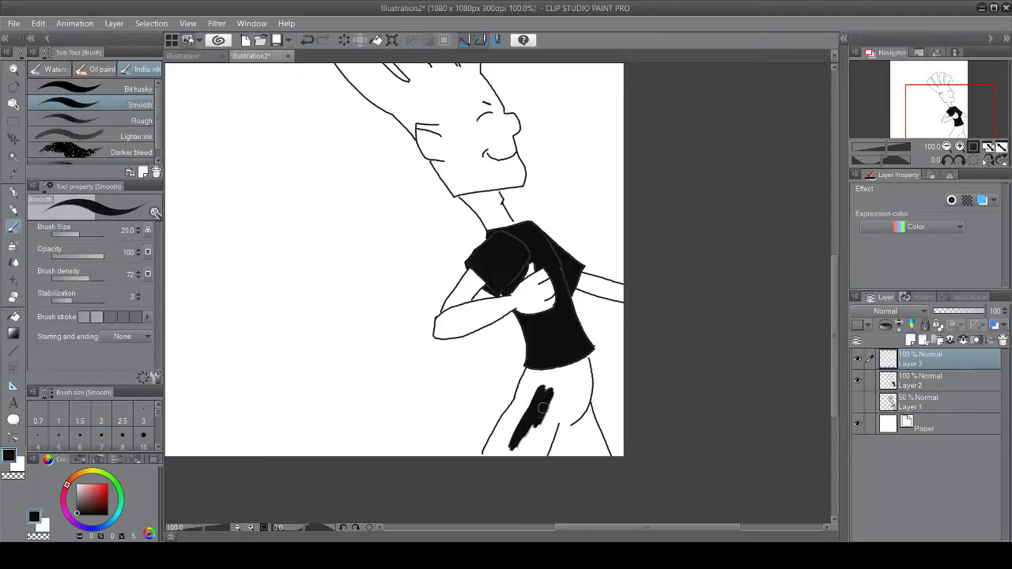
pyautogui.hotkey('ctrl', 'z')
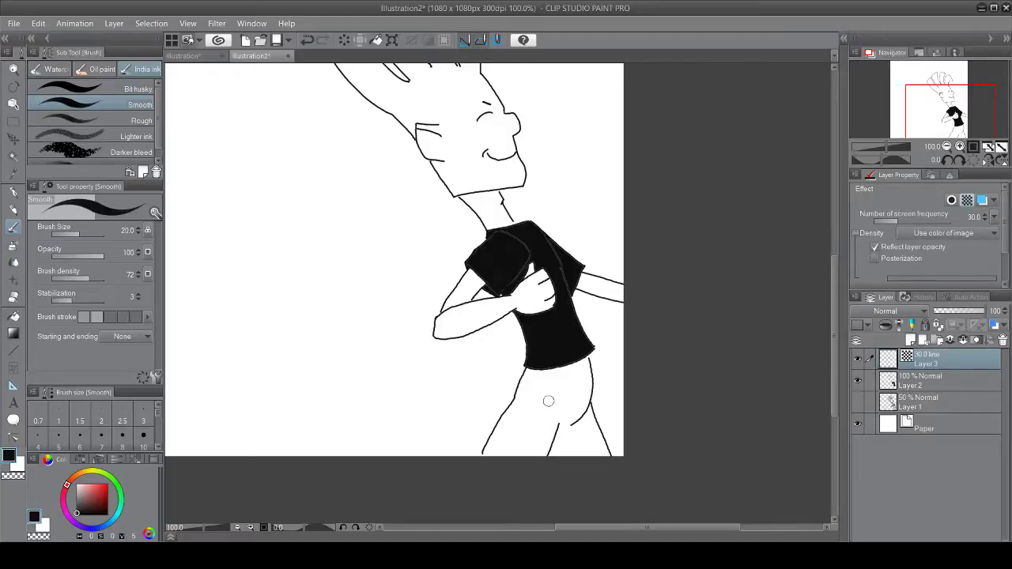
# Step: Try painting strokes on the near thigh with Layer 3's tone effect at 30.0 lines, and undo them
pyautogui.moveTo(542, 398)
pyautogui.mouseDown()
pyautogui.moveTo(526, 455)
pyautogui.moveTo(561, 392)
pyautogui.mouseUp()
pyautogui.moveTo(544, 454); pyautogui.dragTo(563, 410)
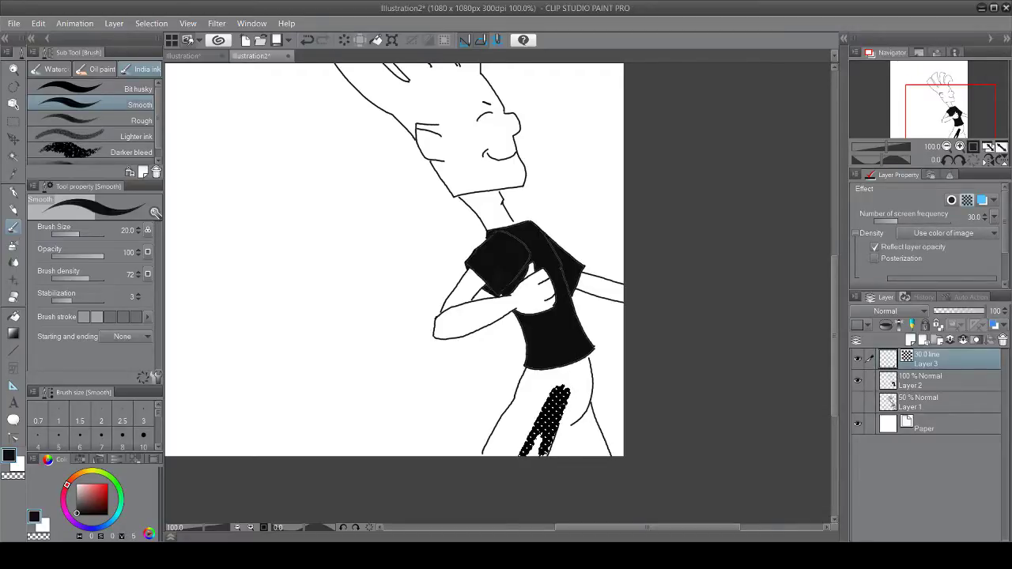
pyautogui.hotkey('ctrl', 'z')
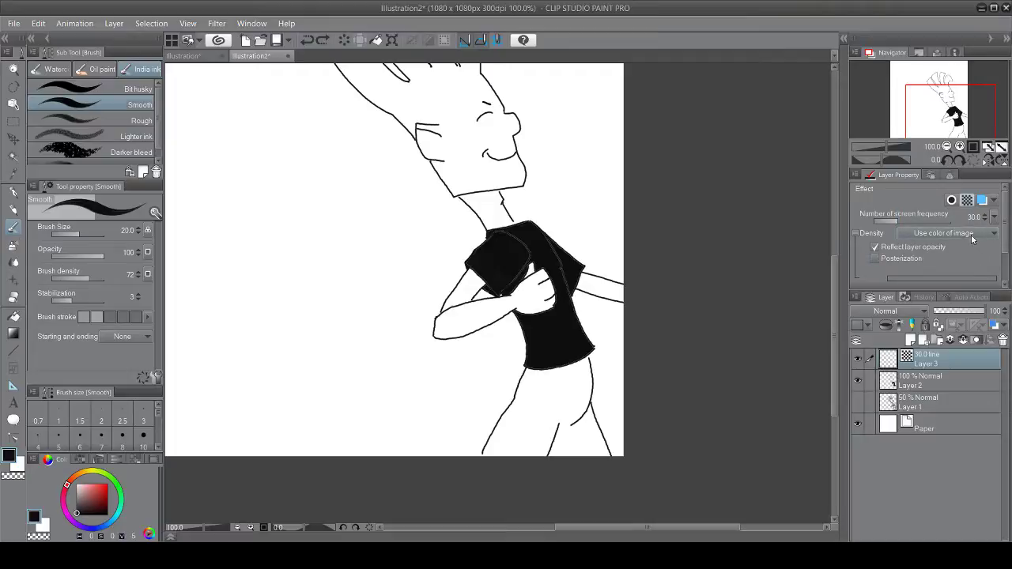
# Step: Add a white border effect of thickness 3.0 to the tone layer, paint a test stroke on the thigh, and undo the stroke
pyautogui.click(966, 201)
pyautogui.click(968, 202)
pyautogui.scroll(-2, 1008, 255)
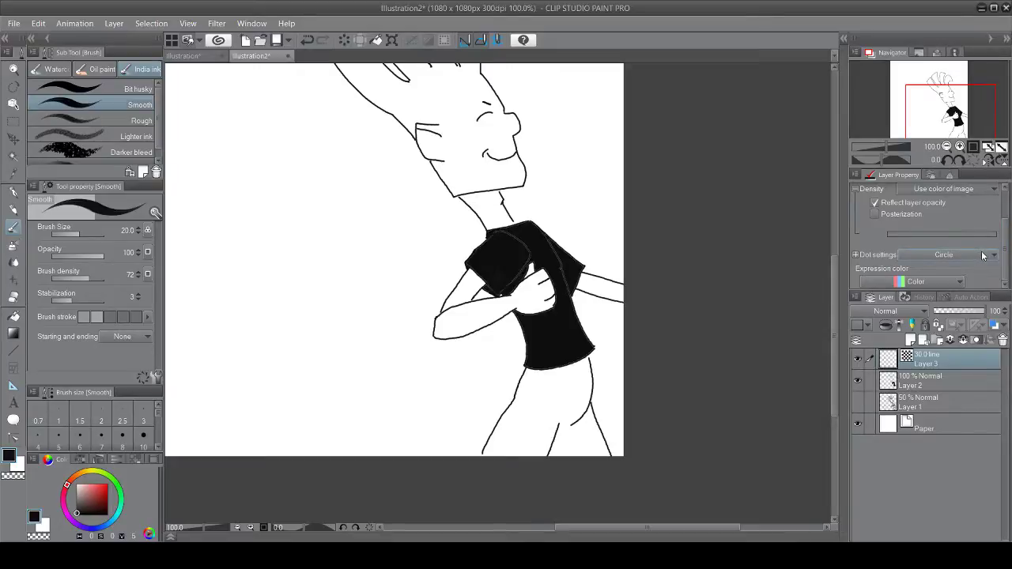
pyautogui.scroll(2, 893, 237)
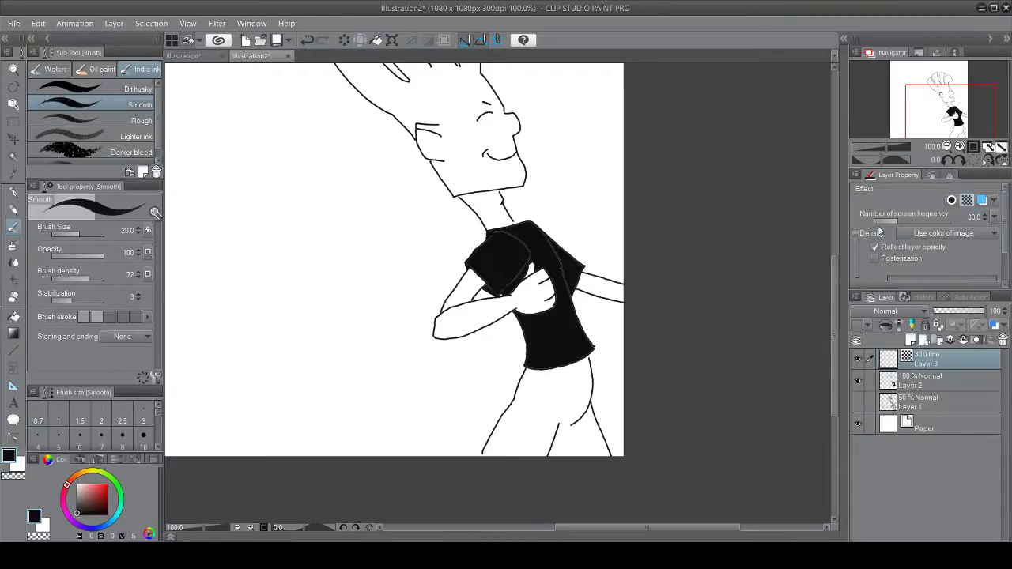
pyautogui.click(951, 201)
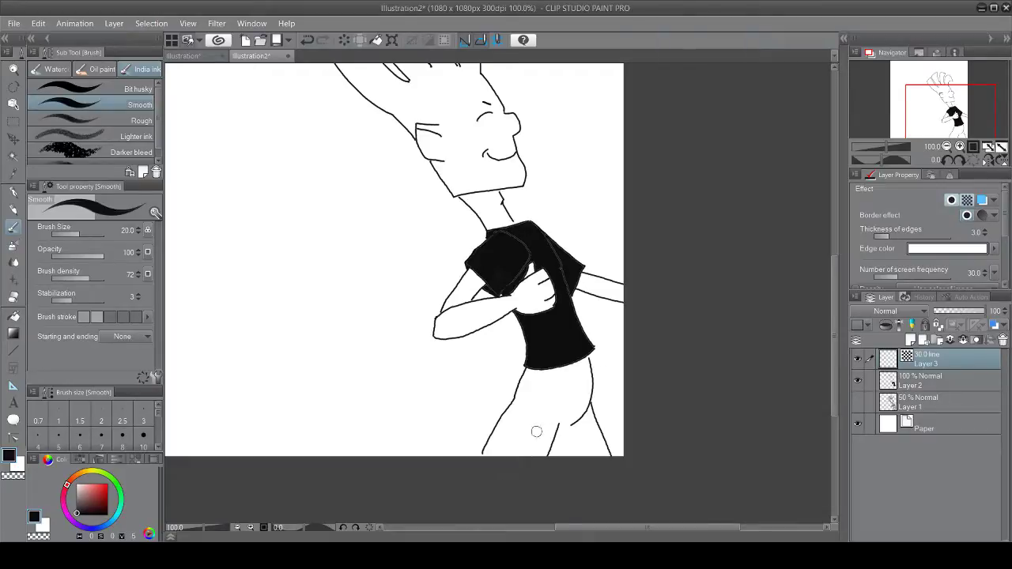
pyautogui.moveTo(536, 430)
pyautogui.mouseDown()
pyautogui.moveTo(523, 452)
pyautogui.moveTo(563, 397)
pyautogui.moveTo(543, 449)
pyautogui.mouseUp()
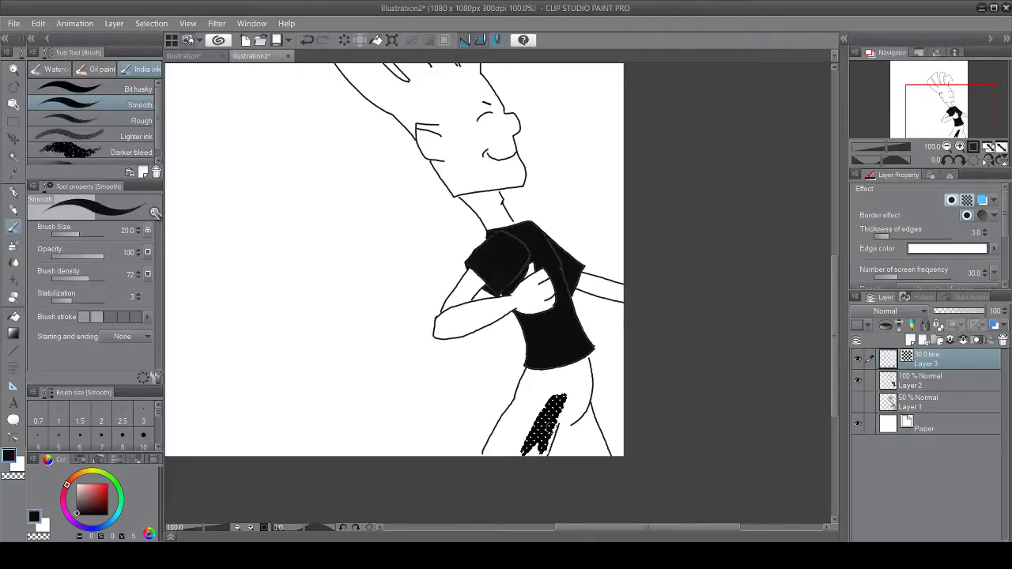
pyautogui.hotkey('ctrl', 'z')
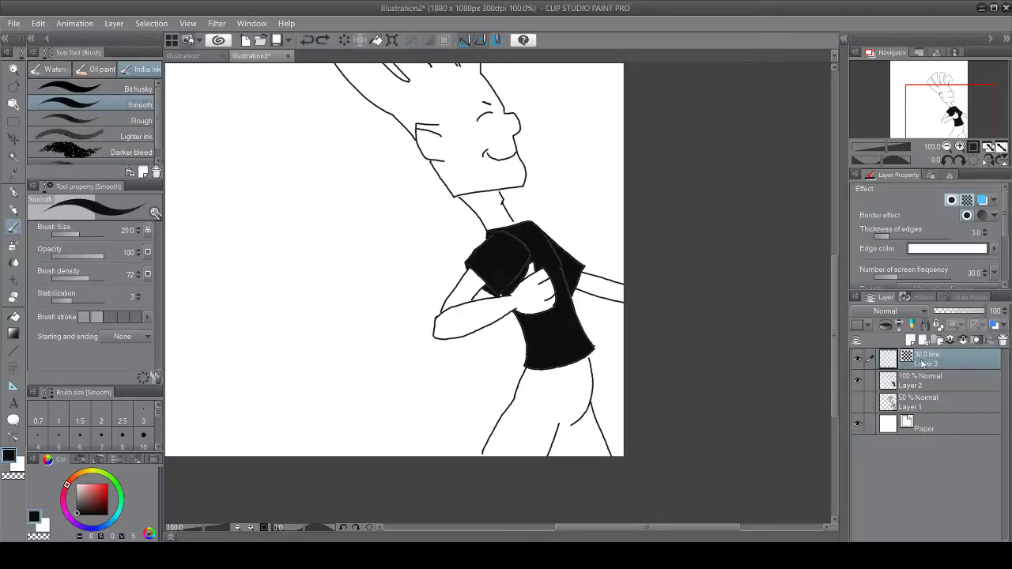
# Step: Replace the test tone layer with a fresh layer above Layer 2 and give it a 60.0-line tone effect
pyautogui.hotkey('ctrl', 'z')
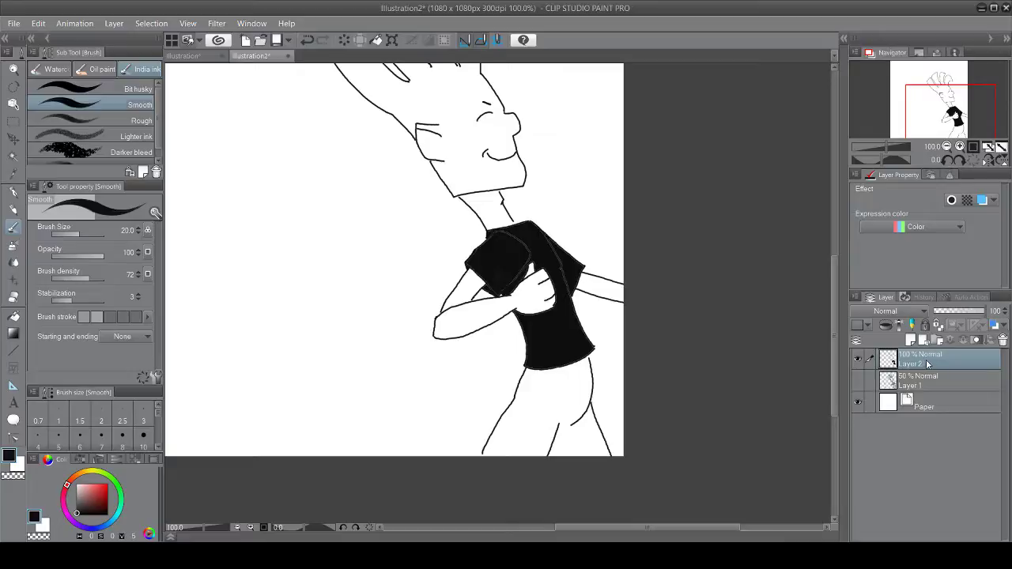
pyautogui.hotkey('ctrl', 'shift', 'n')
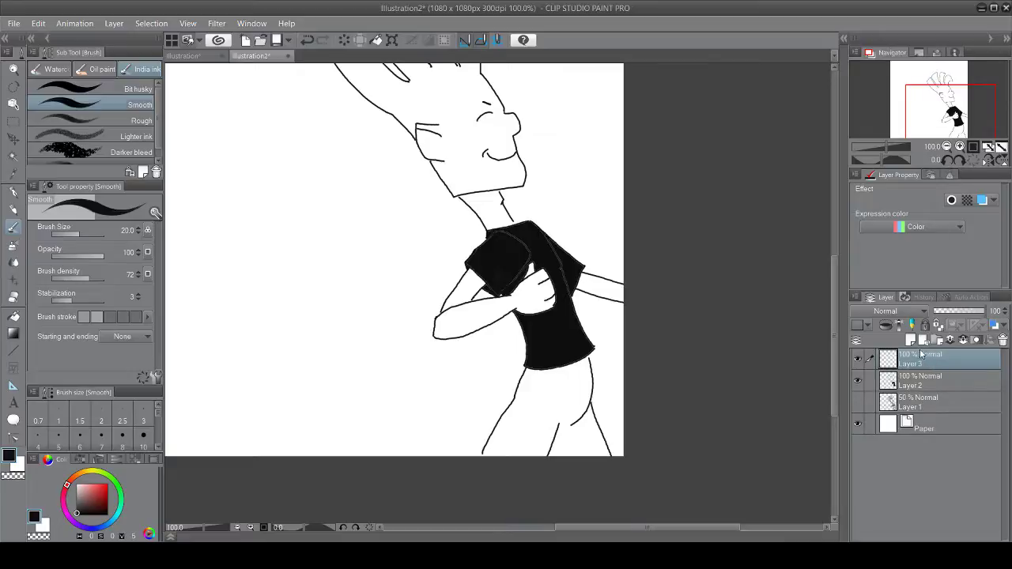
pyautogui.click(966, 199)
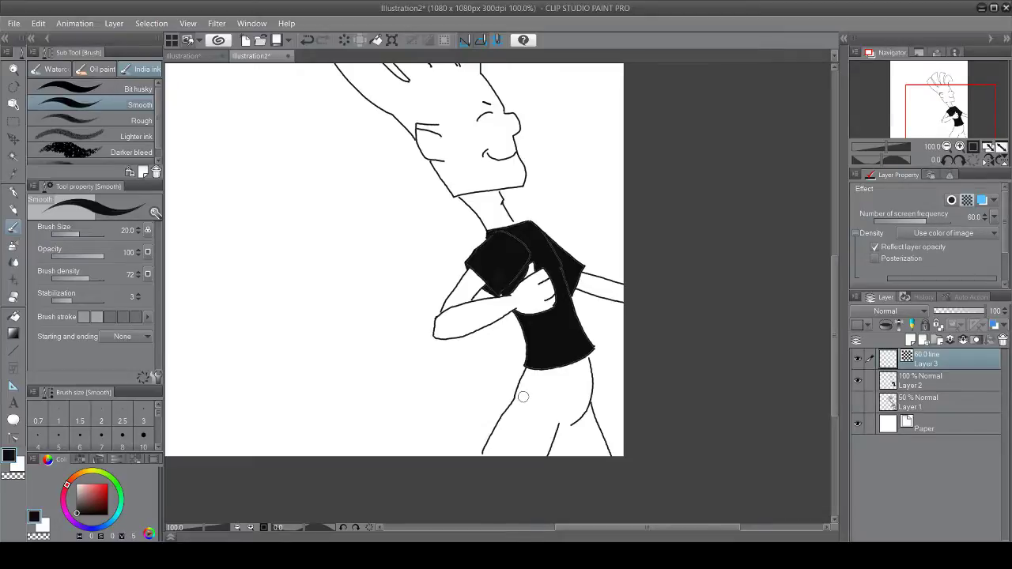
# Step: Try Smooth India ink strokes on the near thigh of the 60.0-line tone layer, undoing each one
pyautogui.moveTo(542, 395); pyautogui.dragTo(507, 455)
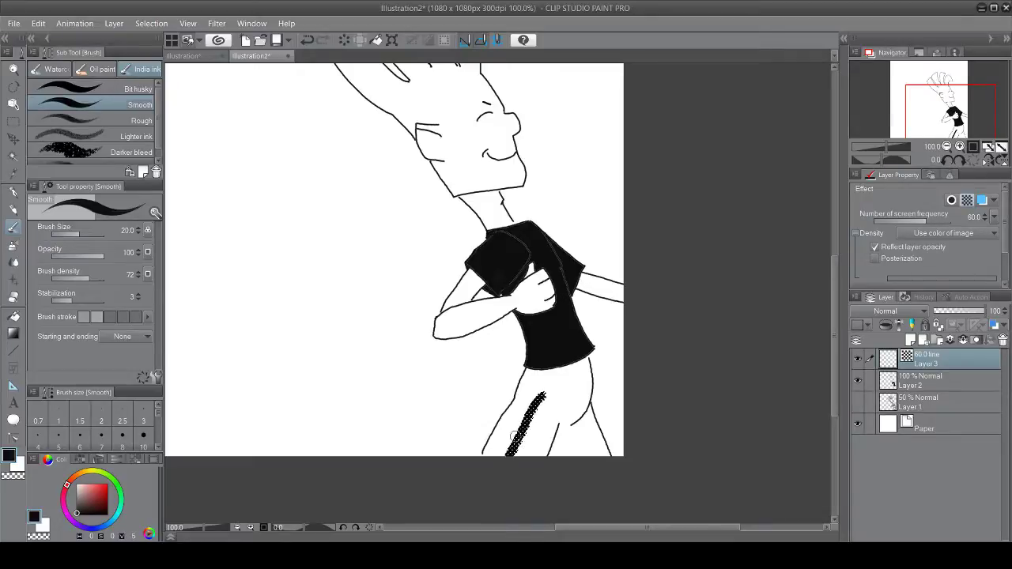
pyautogui.hotkey('ctrl', 'z')
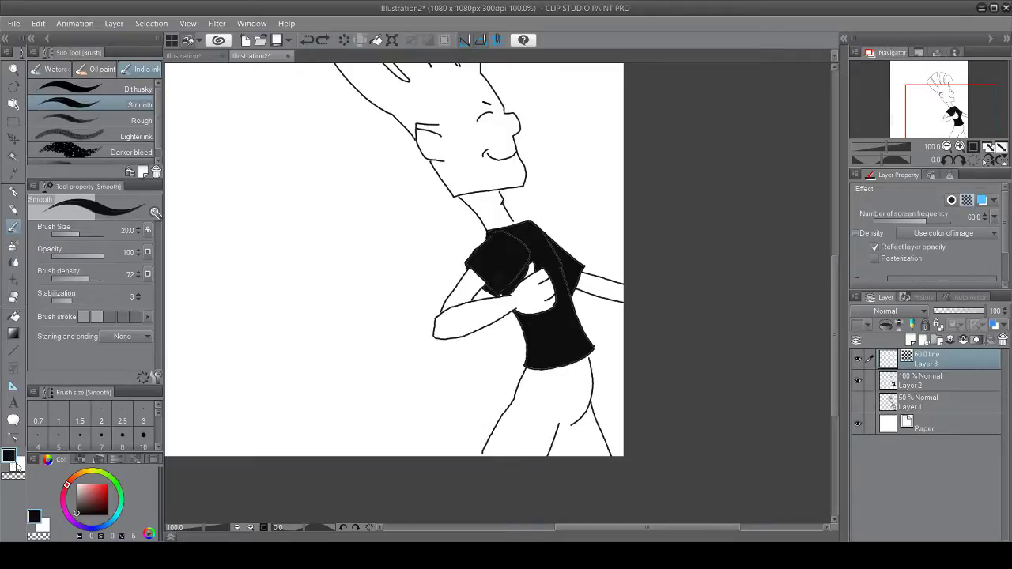
pyautogui.click(8, 227)
pyautogui.moveTo(553, 413)
pyautogui.mouseDown()
pyautogui.moveTo(538, 462)
pyautogui.moveTo(563, 372)
pyautogui.mouseUp()
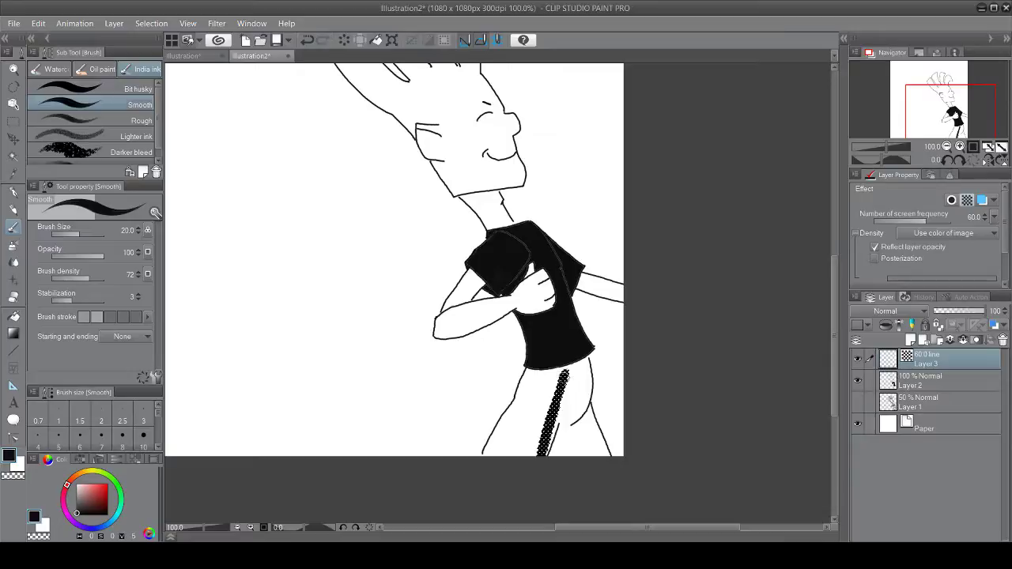
pyautogui.hotkey('ctrl', 'z')
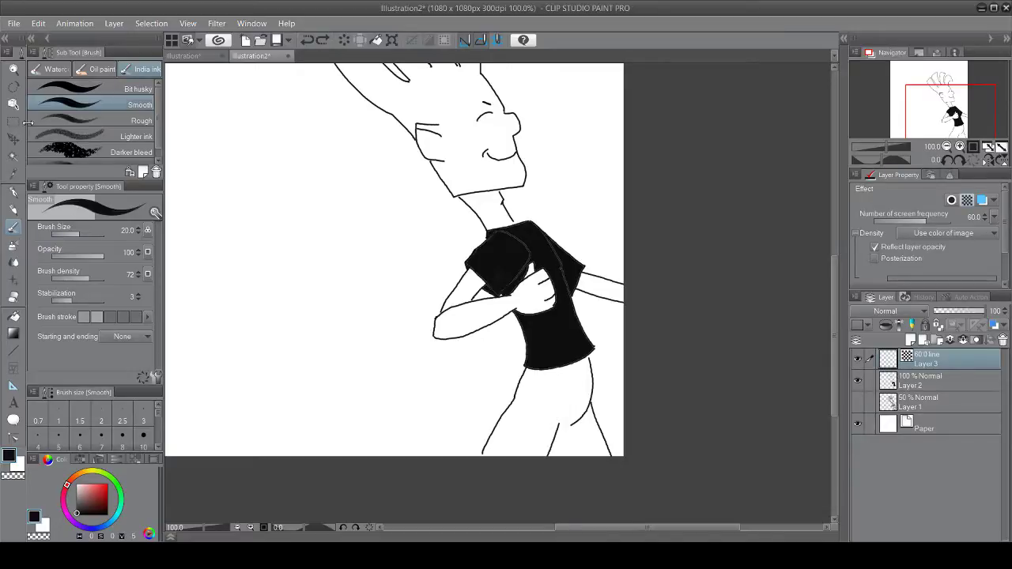
# Step: Try Opaque watercolor strokes of increasing brush size on the near thigh of the 60.0-line tone layer, and undo them
pyautogui.click(54, 71)
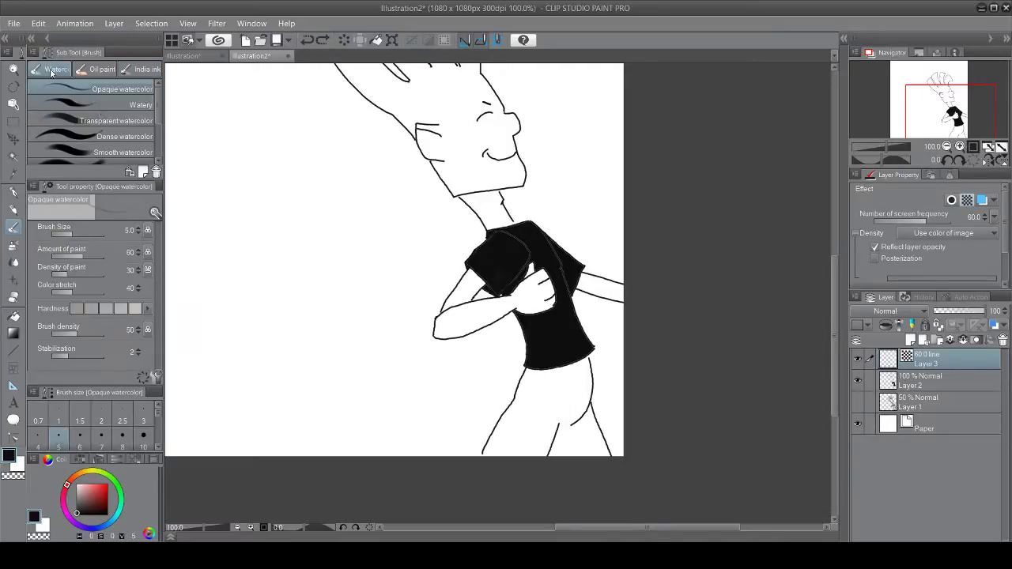
pyautogui.moveTo(542, 400)
pyautogui.mouseDown()
pyautogui.moveTo(510, 449)
pyautogui.moveTo(534, 403)
pyautogui.moveTo(525, 461)
pyautogui.moveTo(544, 440)
pyautogui.mouseUp()
pyautogui.moveTo(535, 395)
pyautogui.mouseDown()
pyautogui.moveTo(514, 453)
pyautogui.moveTo(498, 449)
pyautogui.moveTo(494, 415)
pyautogui.mouseUp()
pyautogui.click(122, 434)
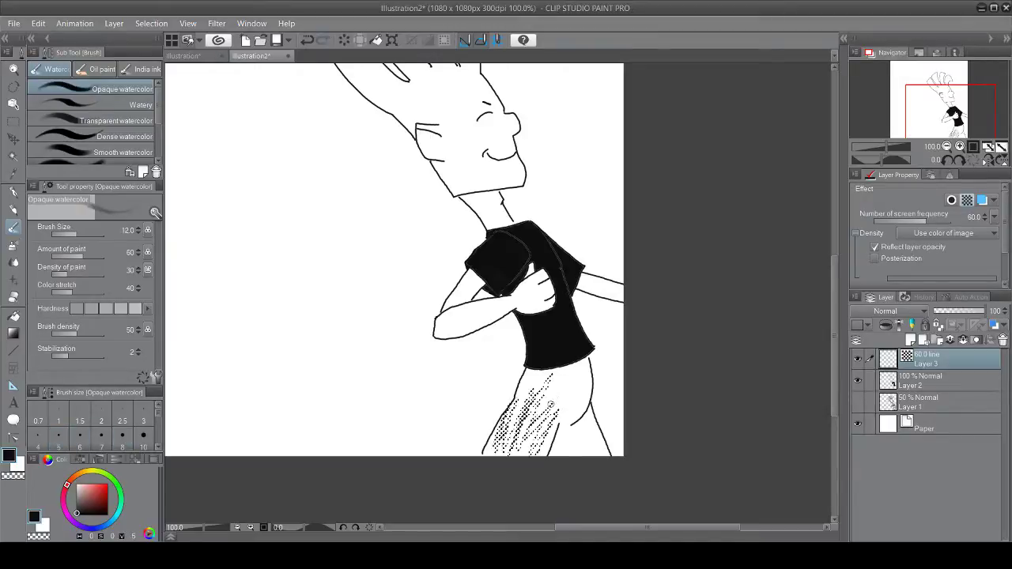
pyautogui.moveTo(560, 394)
pyautogui.mouseDown()
pyautogui.moveTo(528, 452)
pyautogui.moveTo(552, 455)
pyautogui.moveTo(523, 395)
pyautogui.moveTo(500, 450)
pyautogui.mouseUp()
pyautogui.hotkey('ctrl', 'z')
pyautogui.hotkey('ctrl', 'z')
pyautogui.hotkey('ctrl', 'z')
pyautogui.hotkey('ctrl', 'z')
pyautogui.hotkey('ctrl', 'z')
pyautogui.hotkey('ctrl', 'z')
pyautogui.hotkey('ctrl', 'z')
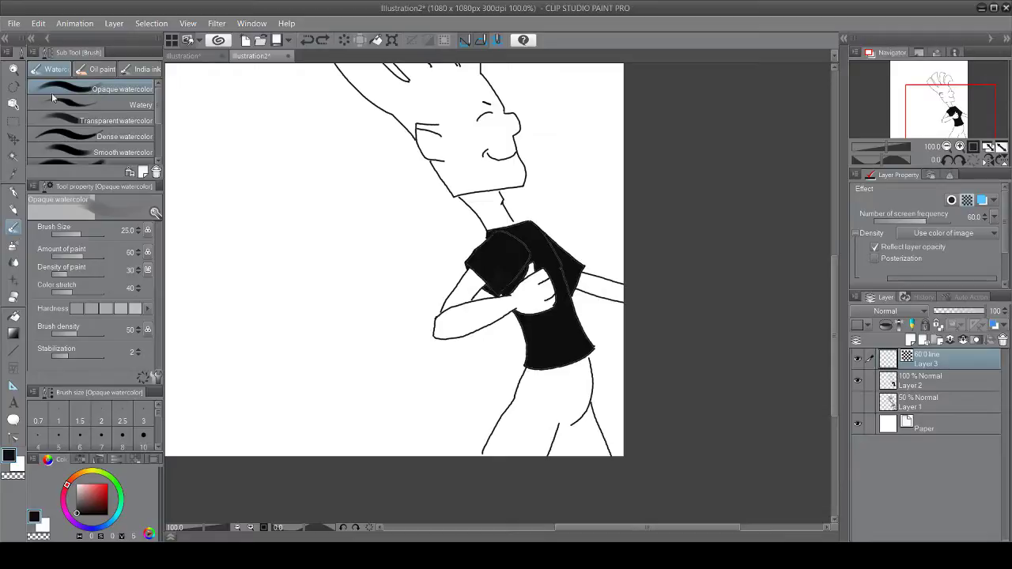
# Step: Try to auto-select the trouser area on Layer 3 and on Layer 2, clearing each selection
pyautogui.click(12, 123)
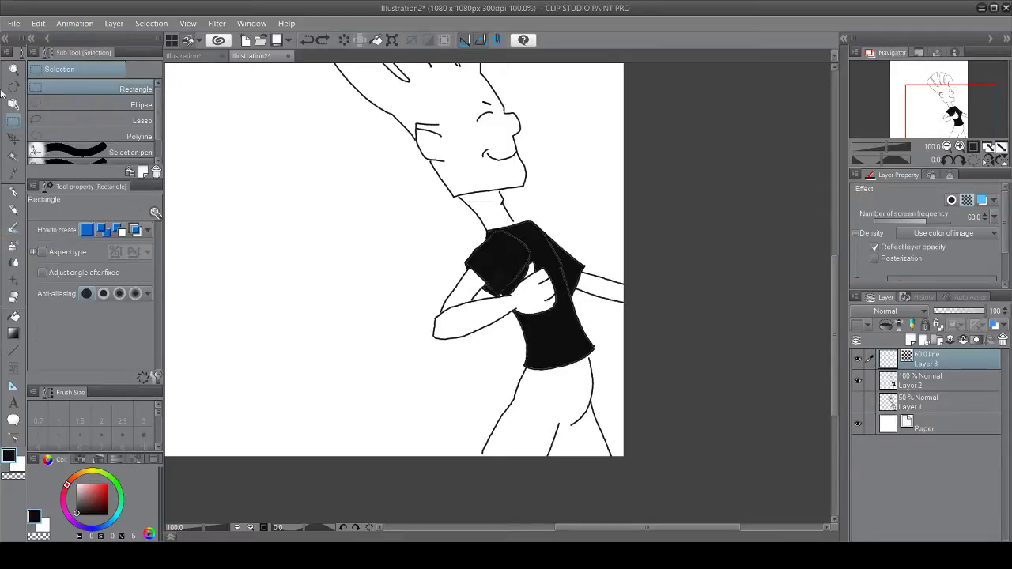
pyautogui.click(14, 157)
pyautogui.click(606, 421)
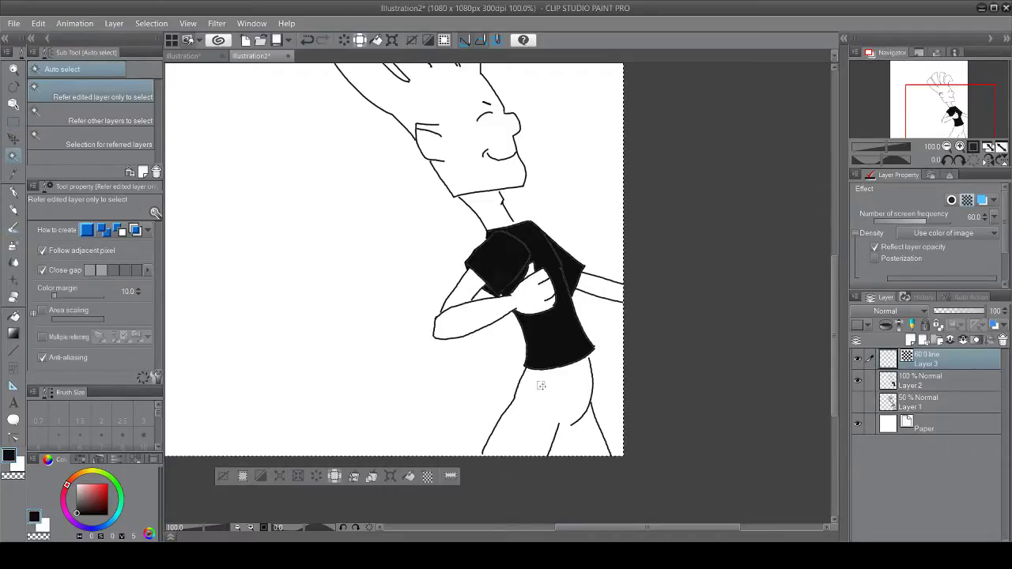
pyautogui.hotkey('ctrl', 'd')
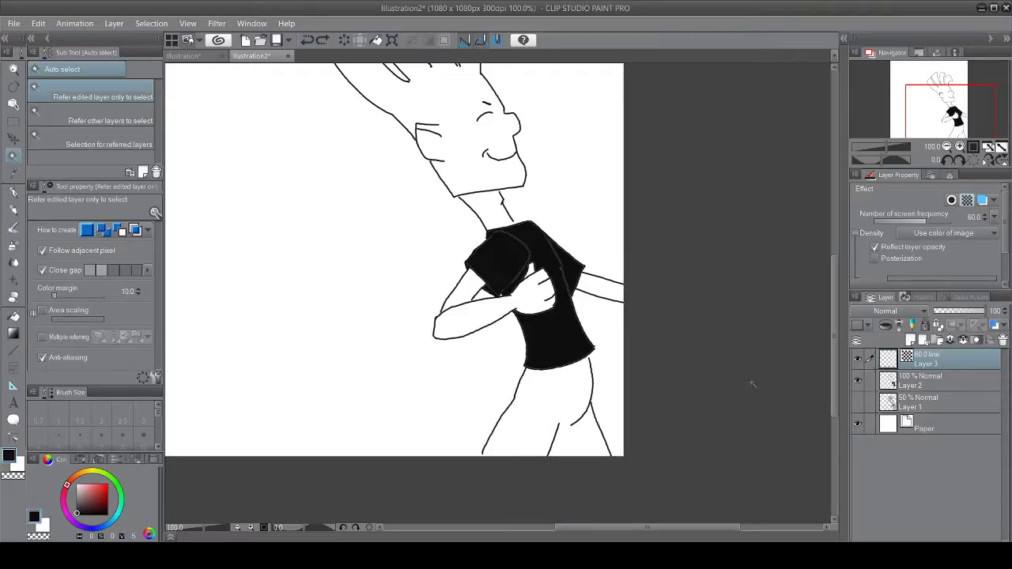
pyautogui.click(917, 387)
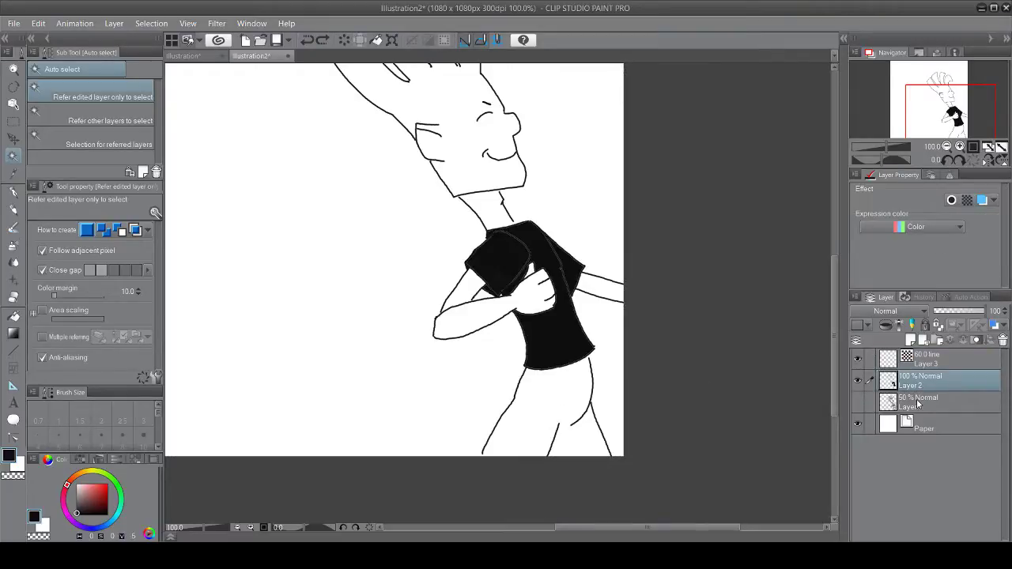
pyautogui.click(917, 402)
pyautogui.click(917, 386)
pyautogui.click(566, 408)
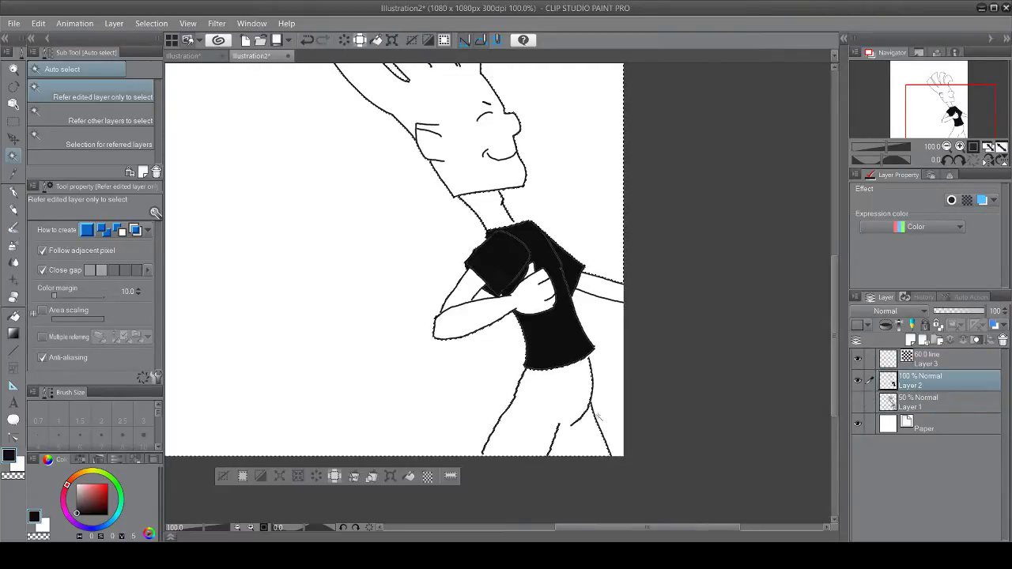
pyautogui.hotkey('ctrl', 'd')
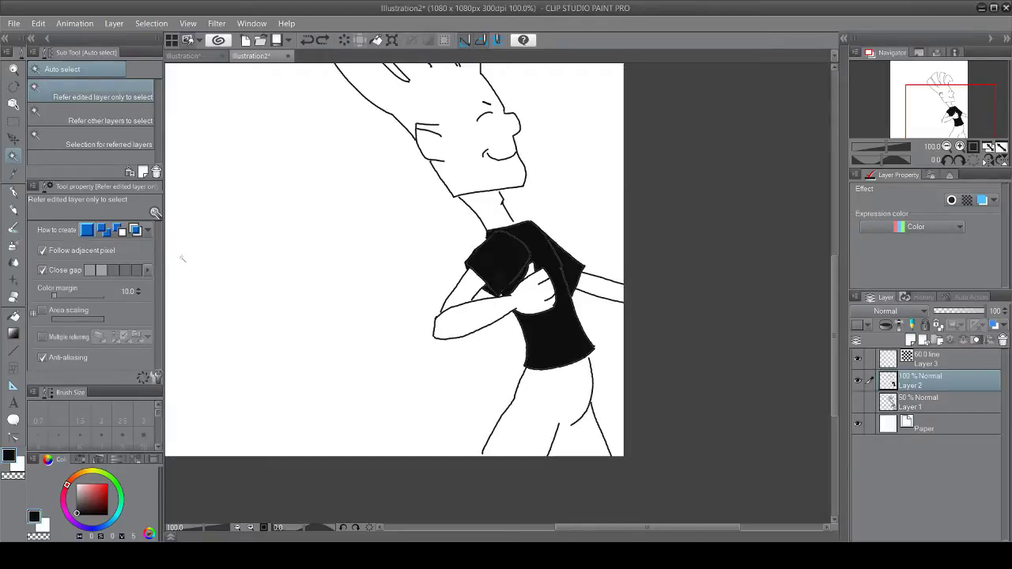
# Step: Step back through the edit history to restore the rectangular tone patch over the figure on Layer 3, and clear the selection
pyautogui.click(938, 358)
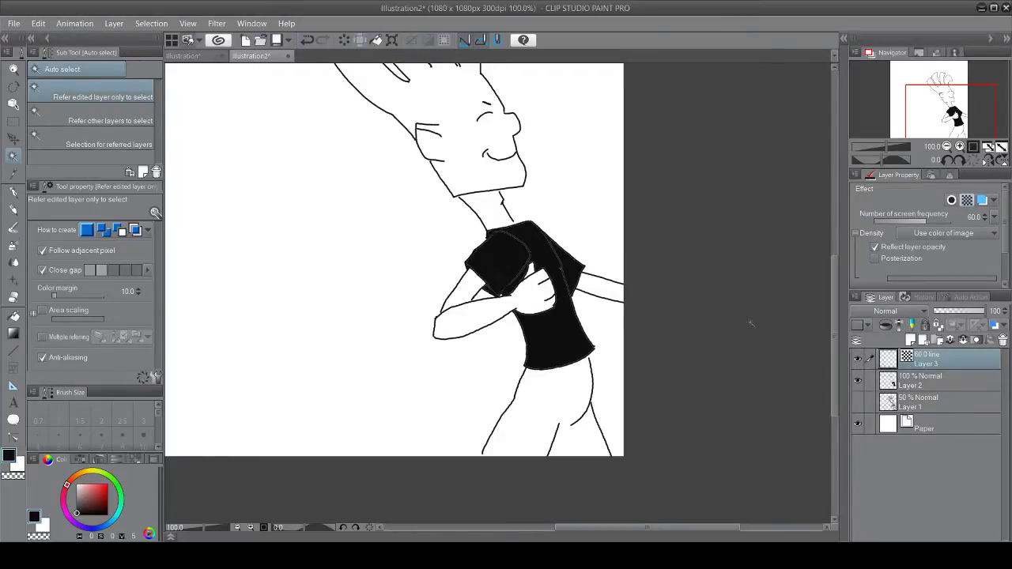
pyautogui.hotkey('ctrl', 'z')
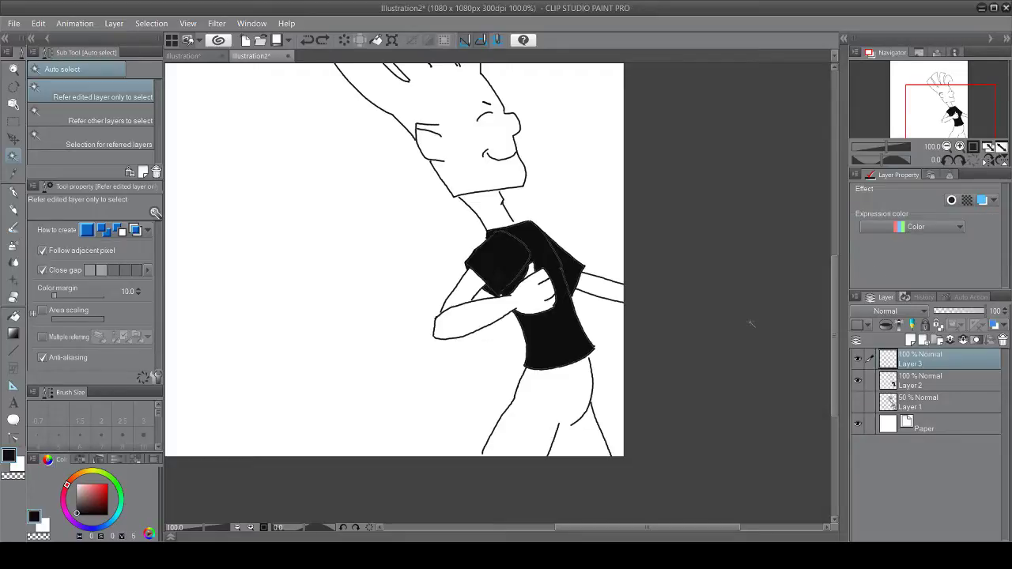
pyautogui.hotkey('ctrl', 'y')
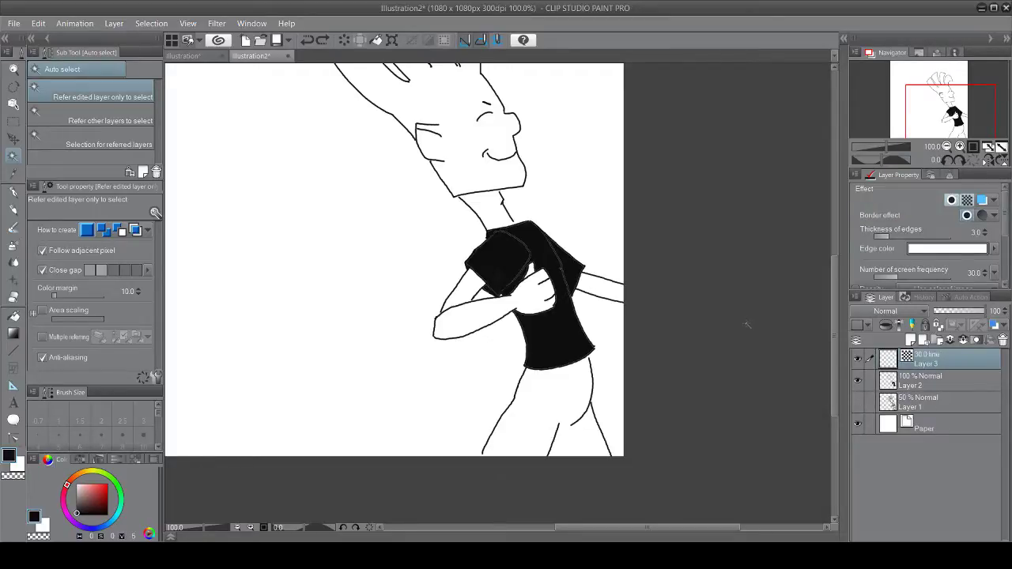
pyautogui.hotkey('ctrl', 'z')
pyautogui.hotkey('ctrl', 'y')
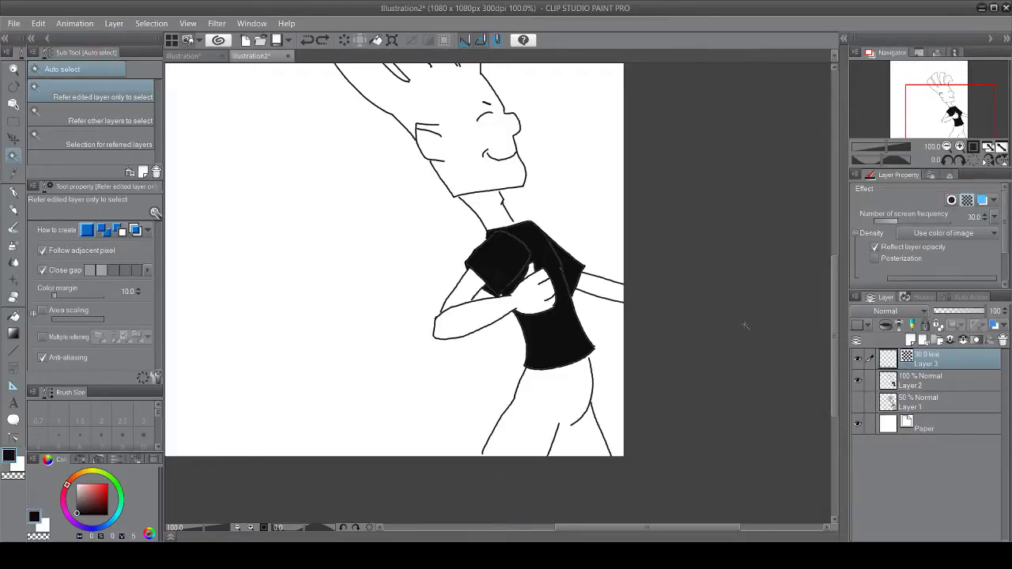
pyautogui.hotkey('ctrl', 'z')
pyautogui.hotkey('ctrl', 'a')
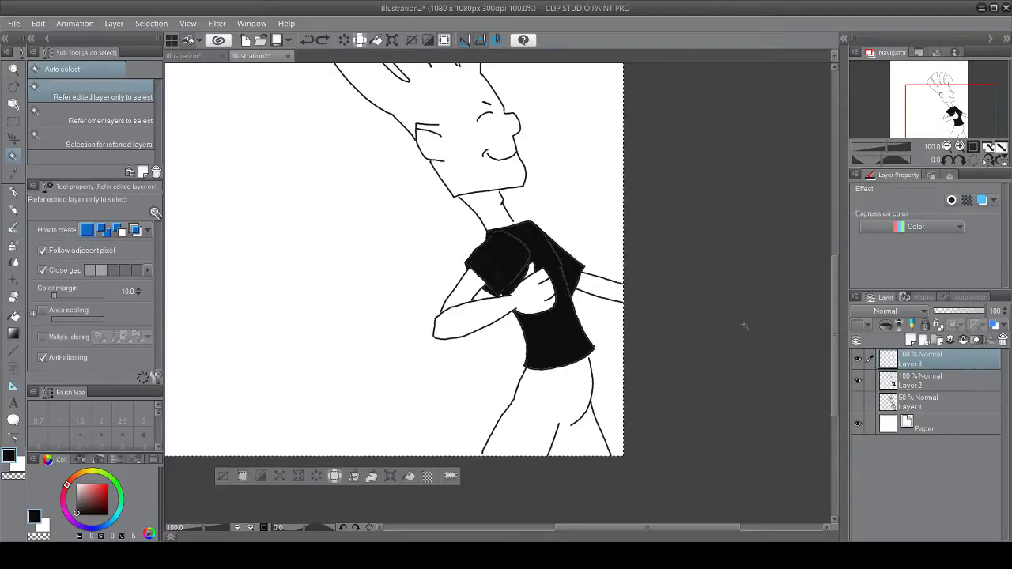
pyautogui.scroll(-2, 798, 301)
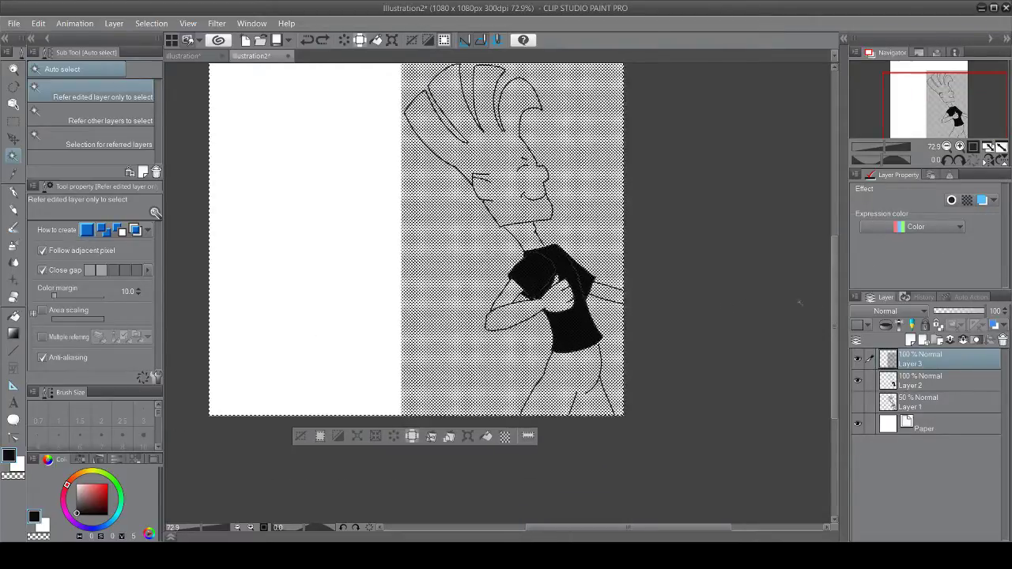
pyautogui.moveTo(835, 289); pyautogui.dragTo(837, 268)
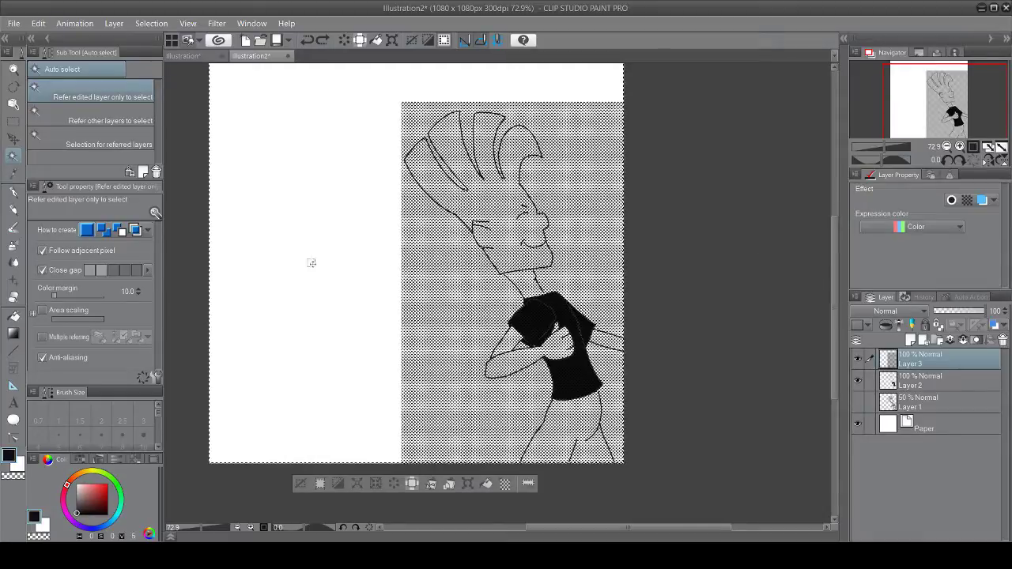
pyautogui.click(301, 485)
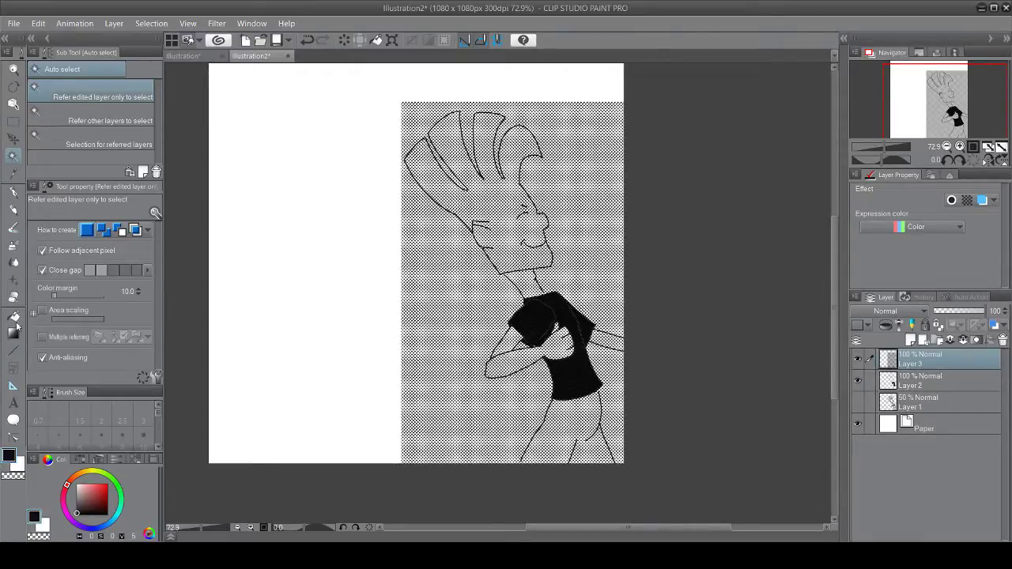
# Step: Try Opaque watercolor strokes beside and over the tone patch on Layer 3, undoing each one
pyautogui.click(14, 299)
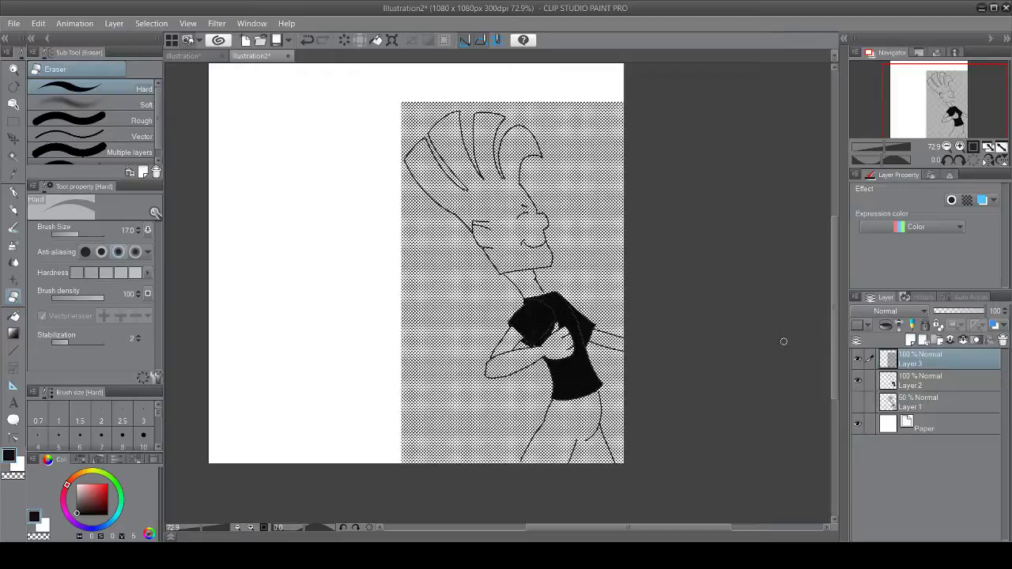
pyautogui.click(858, 362)
pyautogui.click(858, 361)
pyautogui.click(13, 228)
pyautogui.moveTo(311, 192)
pyautogui.mouseDown()
pyautogui.moveTo(294, 197)
pyautogui.moveTo(304, 252)
pyautogui.mouseUp()
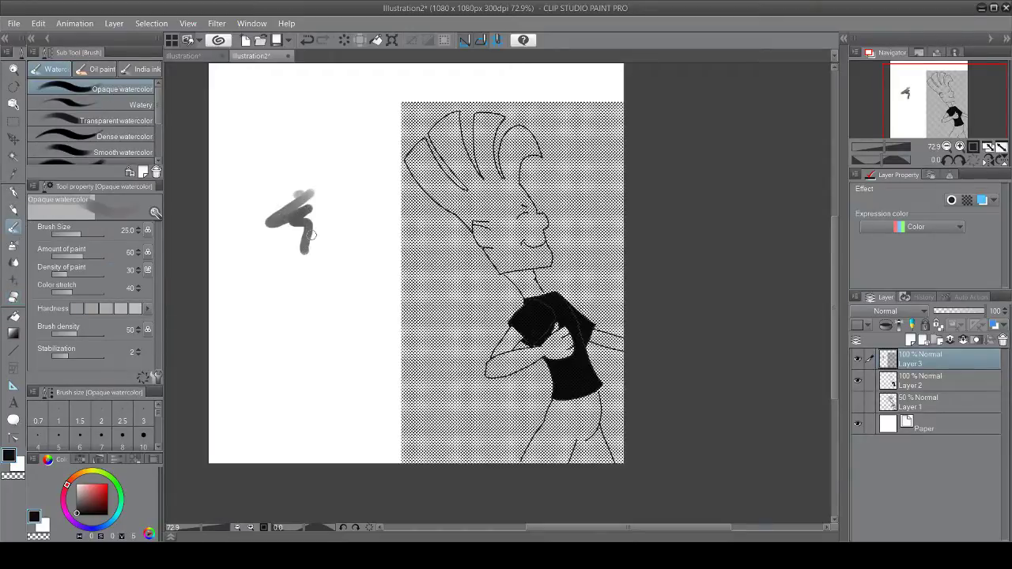
pyautogui.hotkey('ctrl', 'z')
pyautogui.moveTo(442, 241); pyautogui.dragTo(442, 286)
pyautogui.hotkey('ctrl', 'z')
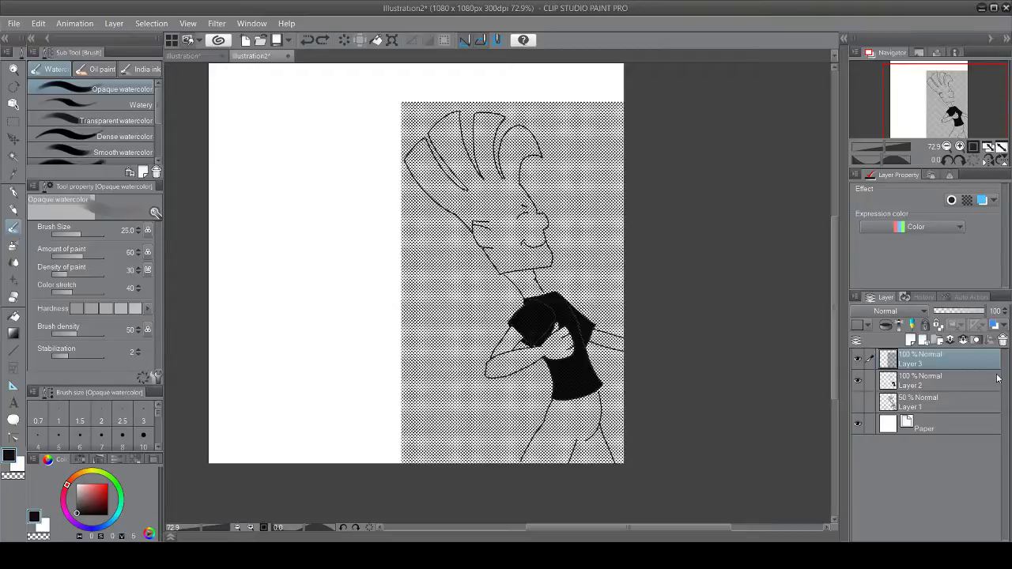
# Step: Give Layer 3 a tone effect lowered to 30.0 lines, with two zigzag test strokes on the blank area beside the patch
pyautogui.click(966, 200)
pyautogui.moveTo(366, 197)
pyautogui.mouseDown()
pyautogui.moveTo(366, 277)
pyautogui.moveTo(326, 321)
pyautogui.mouseUp()
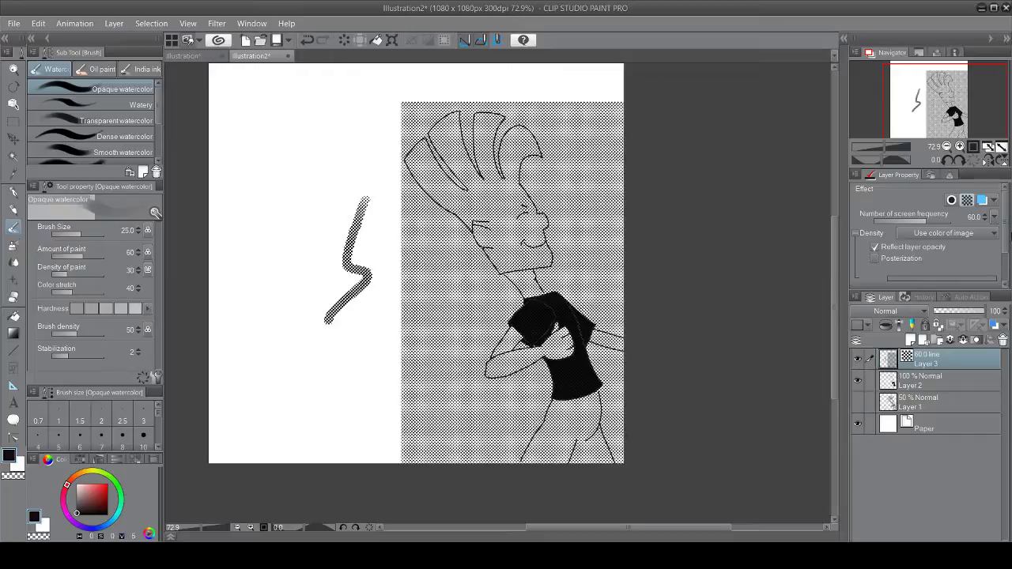
pyautogui.click(985, 221)
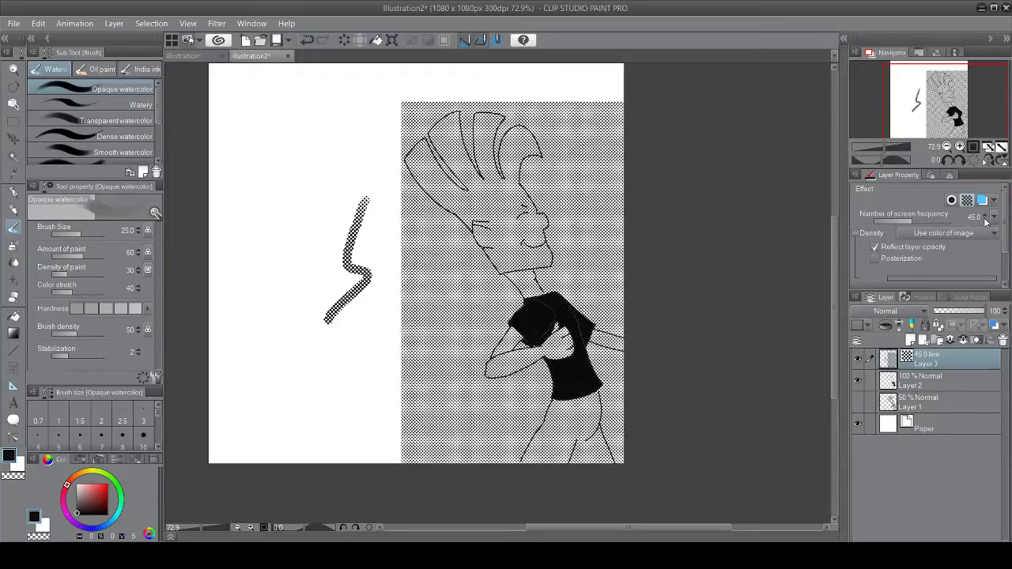
pyautogui.click(985, 221)
pyautogui.click(985, 220)
pyautogui.click(985, 220)
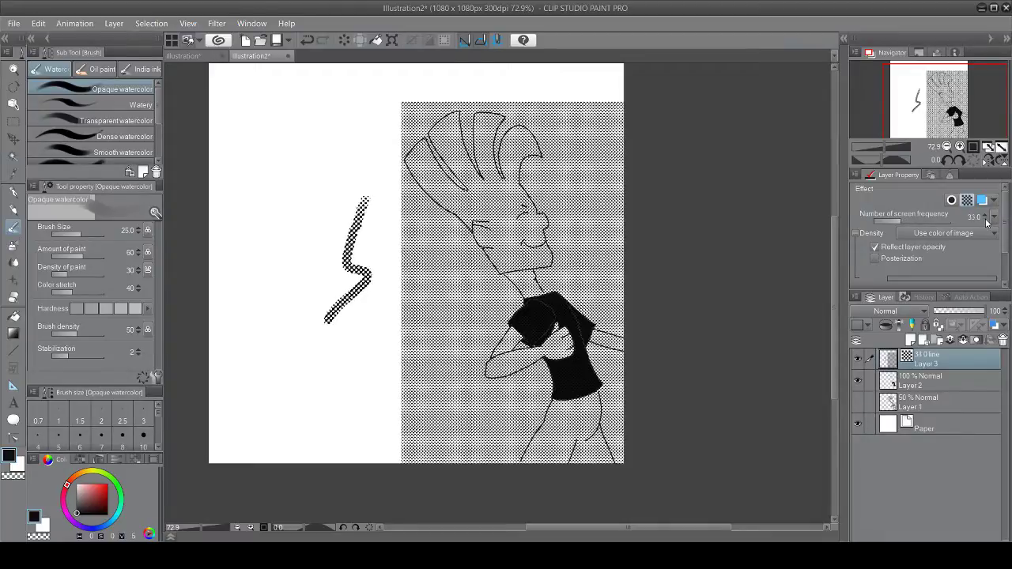
pyautogui.click(985, 221)
pyautogui.click(985, 221)
pyautogui.click(985, 220)
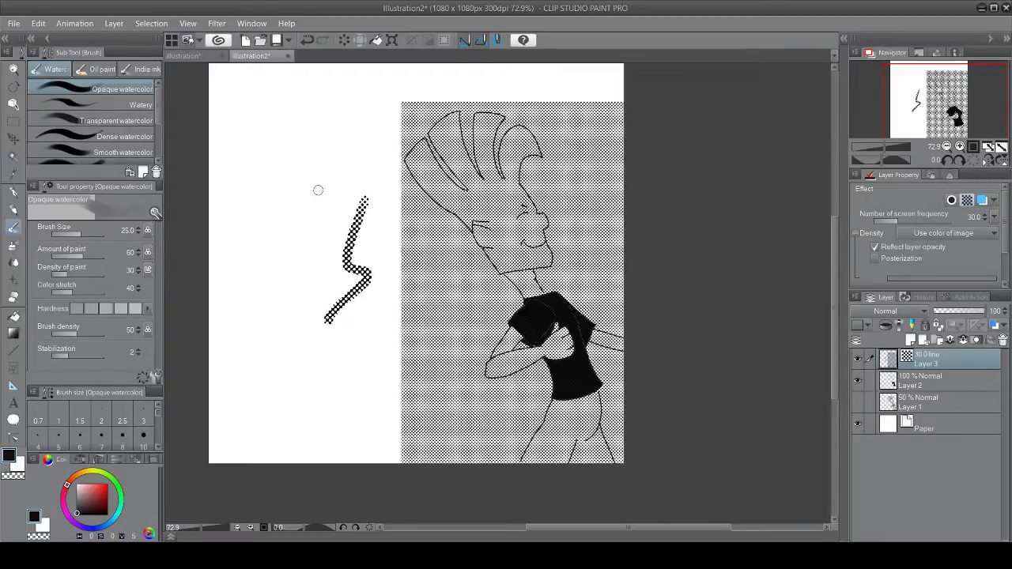
pyautogui.moveTo(296, 189)
pyautogui.mouseDown()
pyautogui.moveTo(294, 254)
pyautogui.moveTo(273, 302)
pyautogui.mouseUp()
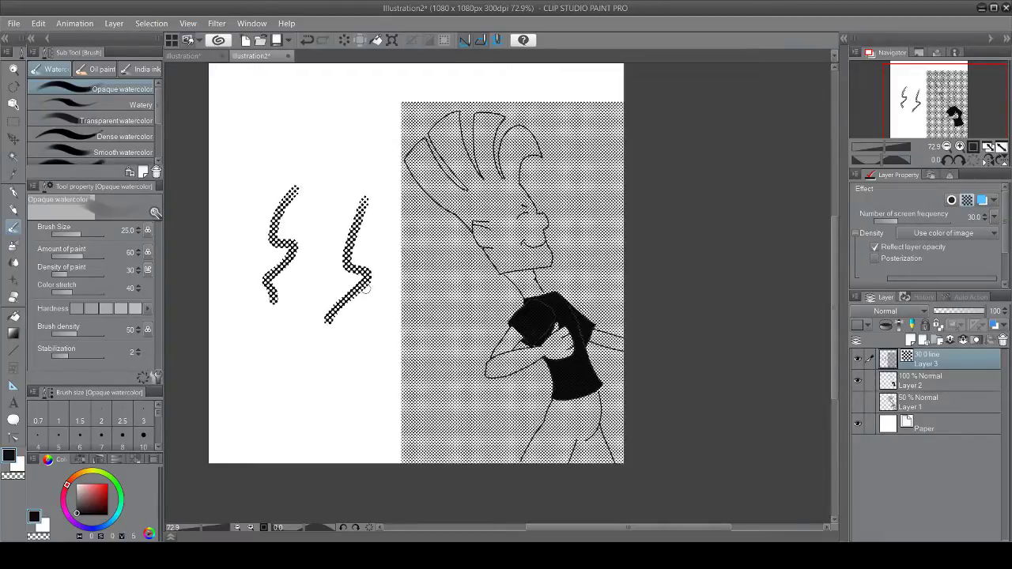
# Step: Try painting over the test strokes in white, and undo back to Layer 3's 60.0-line tone effect without the strokes
pyautogui.press('x')
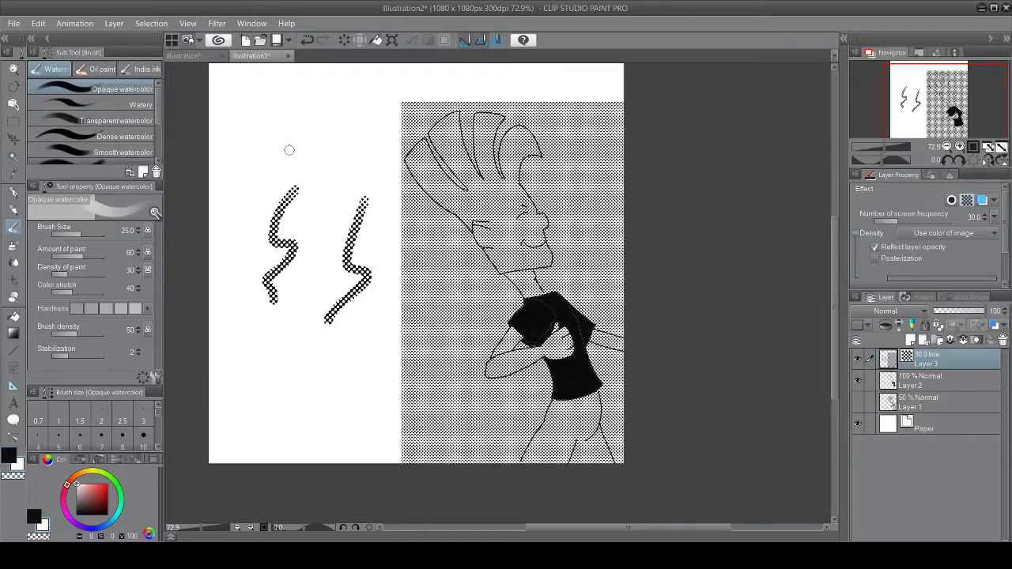
pyautogui.moveTo(267, 211)
pyautogui.mouseDown()
pyautogui.moveTo(272, 308)
pyautogui.moveTo(279, 267)
pyautogui.moveTo(301, 248)
pyautogui.moveTo(282, 250)
pyautogui.moveTo(275, 202)
pyautogui.moveTo(299, 173)
pyautogui.moveTo(288, 204)
pyautogui.mouseUp()
pyautogui.moveTo(262, 268)
pyautogui.mouseDown()
pyautogui.moveTo(290, 272)
pyautogui.moveTo(336, 332)
pyautogui.moveTo(331, 322)
pyautogui.moveTo(375, 243)
pyautogui.moveTo(343, 234)
pyautogui.moveTo(343, 243)
pyautogui.moveTo(372, 222)
pyautogui.moveTo(355, 299)
pyautogui.mouseUp()
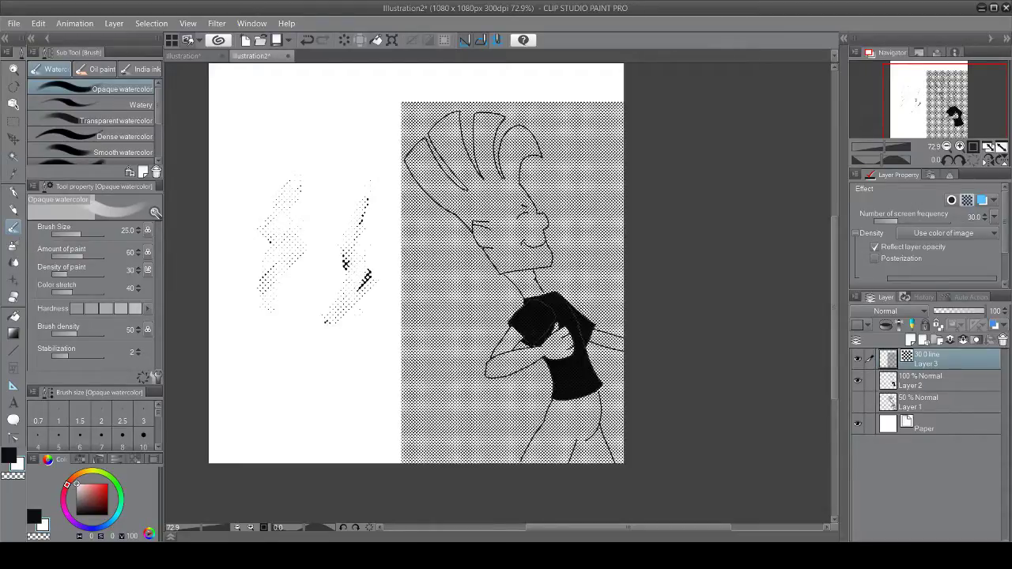
pyautogui.hotkey('ctrl', 'z')
pyautogui.hotkey('ctrl', 'z')
pyautogui.hotkey('ctrl', 'z')
pyautogui.hotkey('ctrl', 'z')
pyautogui.hotkey('ctrl', 'z')
pyautogui.hotkey('ctrl', 'z')
pyautogui.hotkey('ctrl', 'z')
pyautogui.hotkey('ctrl', 'z')
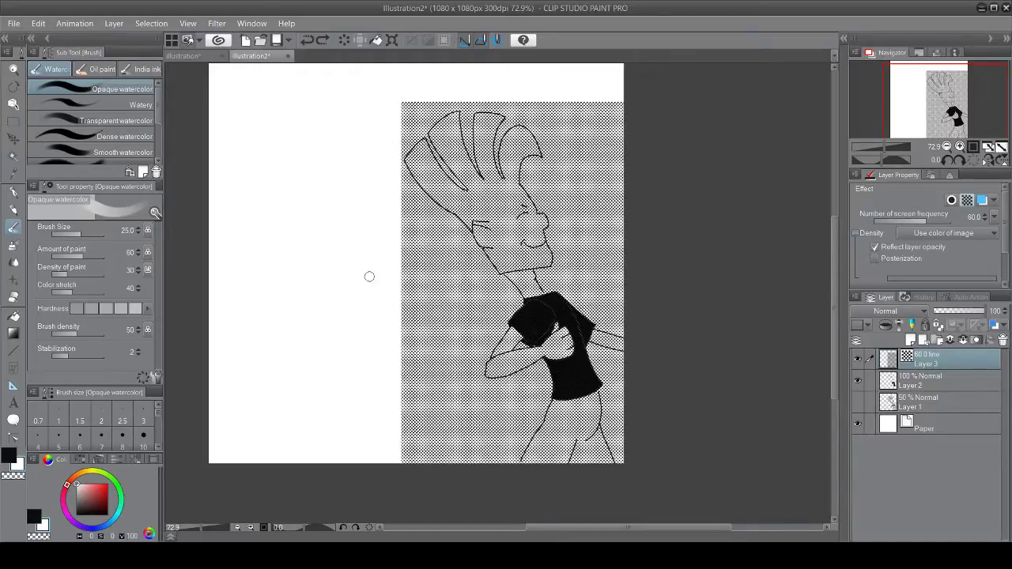
# Step: Toggle Layer 3's visibility off and on, and create a new layer directly above Layer 2
pyautogui.click(857, 359)
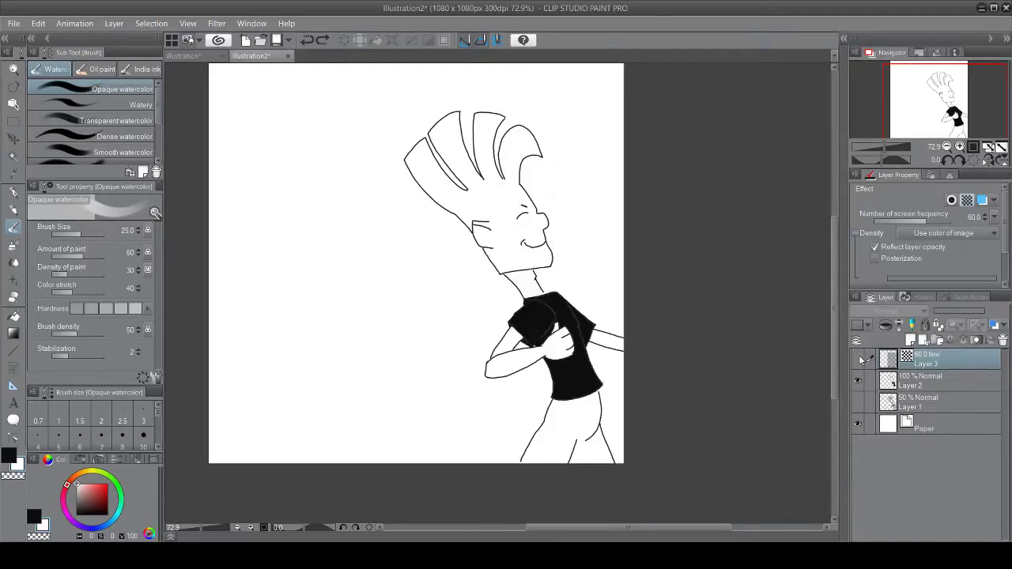
pyautogui.click(857, 360)
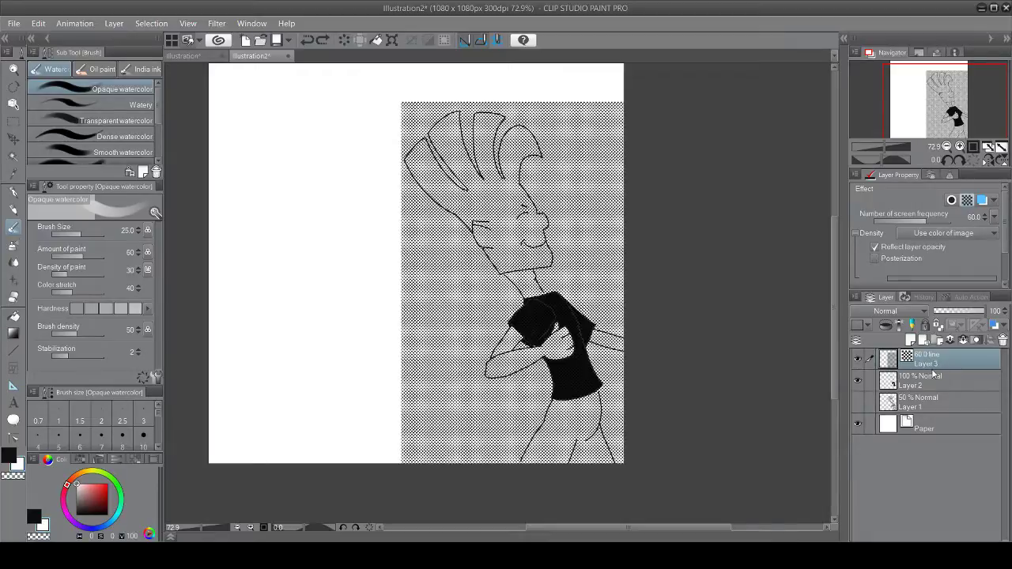
pyautogui.click(928, 385)
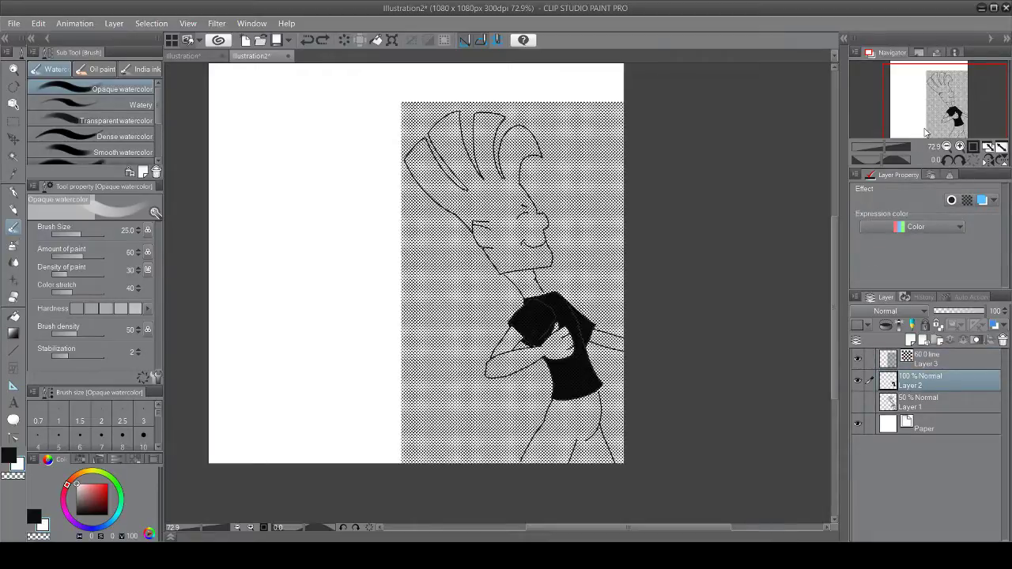
pyautogui.hotkey('ctrl', 'shift', 'n')
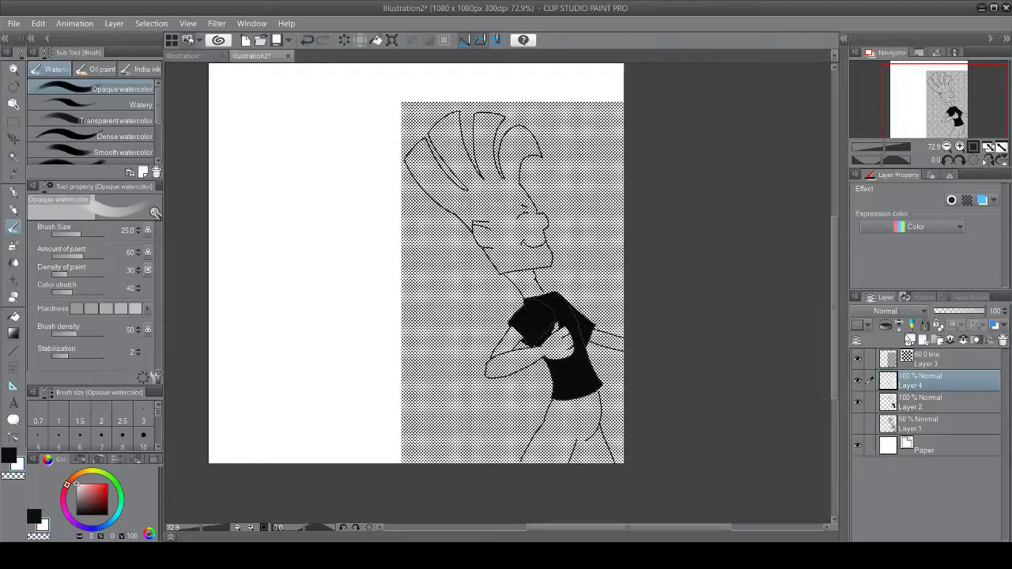
# Step: Set the screen frequency of Layer 3's tone effect to 30.0
pyautogui.click(925, 362)
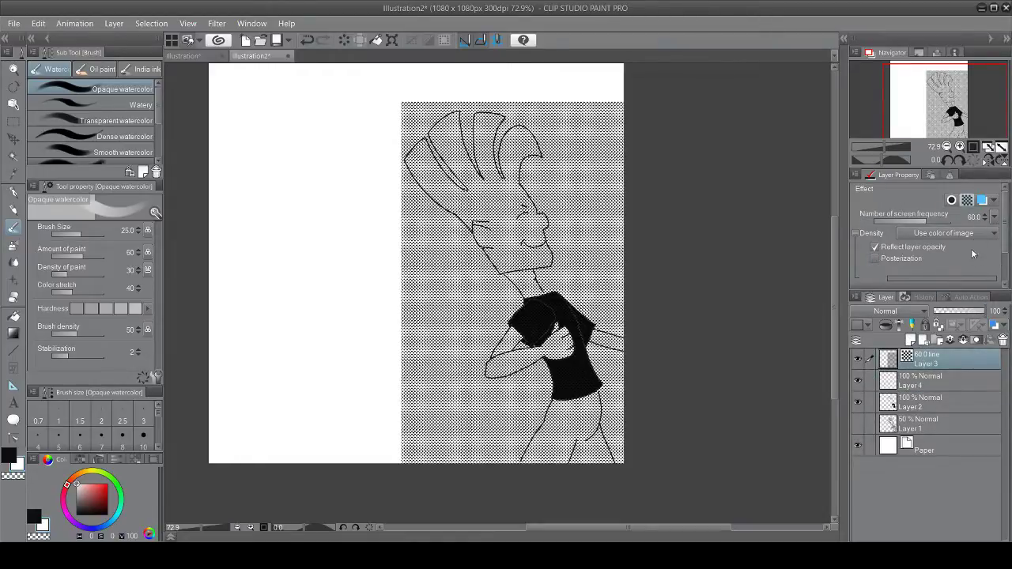
pyautogui.write('30')
pyautogui.press('Return')
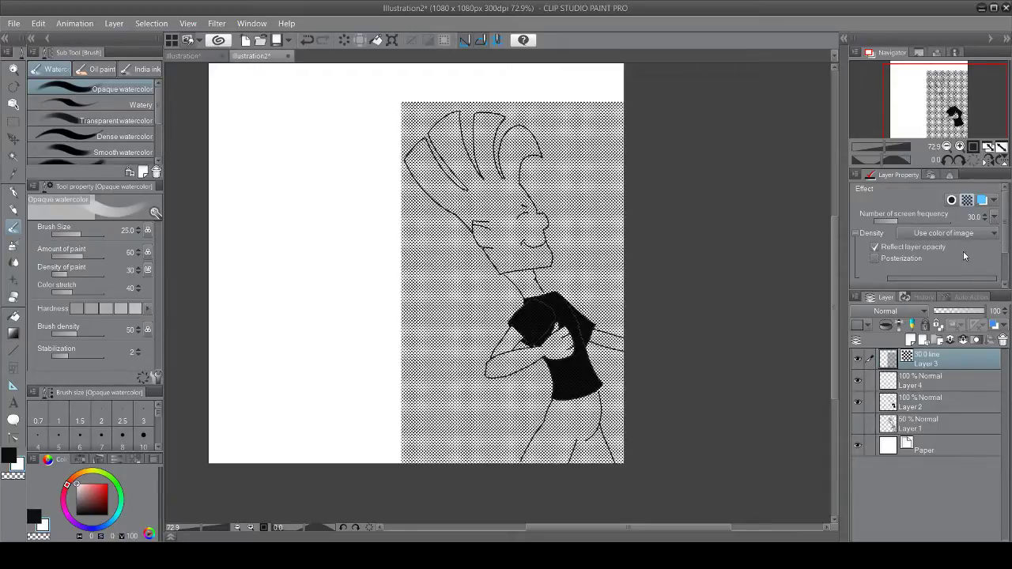
# Step: Give Layer 4 a 60.0-line tone effect, and paint and undo a black test stroke on the blank area
pyautogui.click(921, 382)
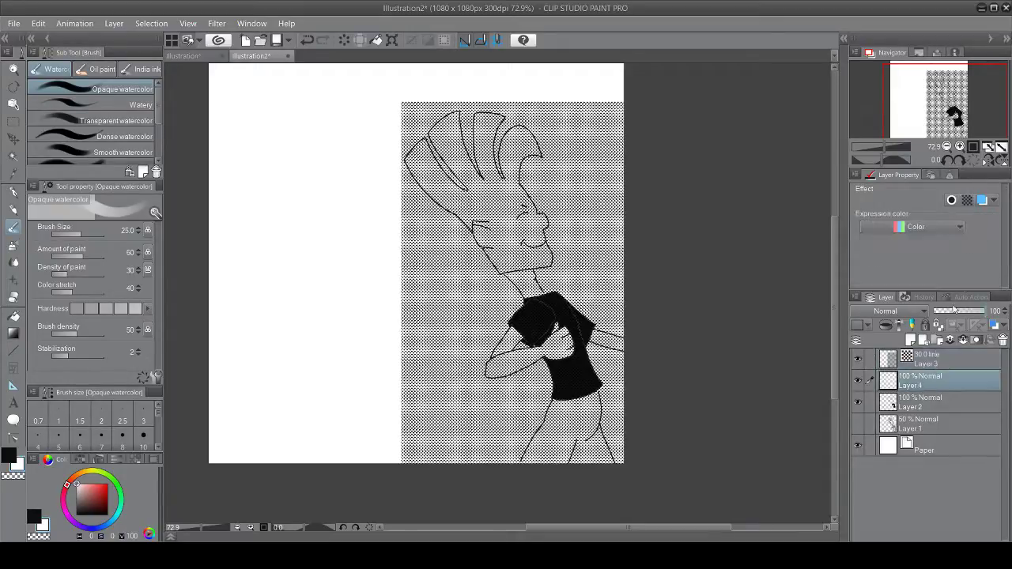
pyautogui.click(966, 200)
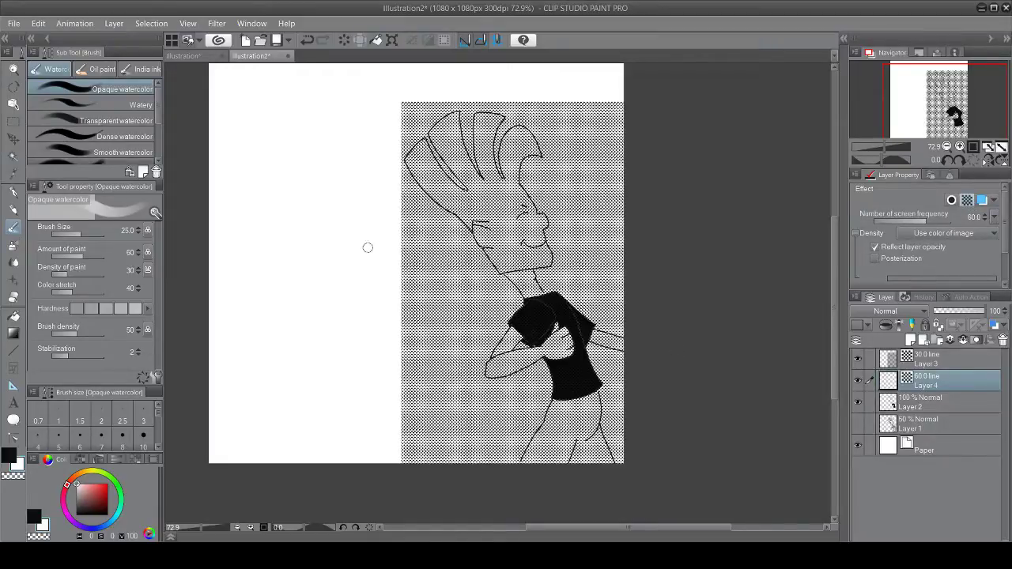
pyautogui.click(11, 453)
pyautogui.moveTo(309, 104); pyautogui.dragTo(301, 172)
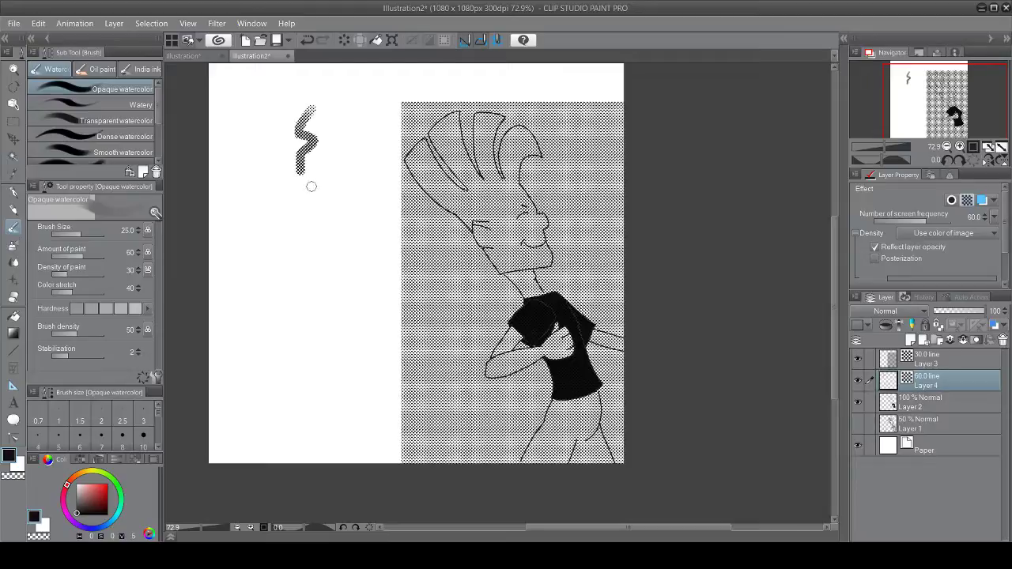
pyautogui.hotkey('ctrl', 'z')
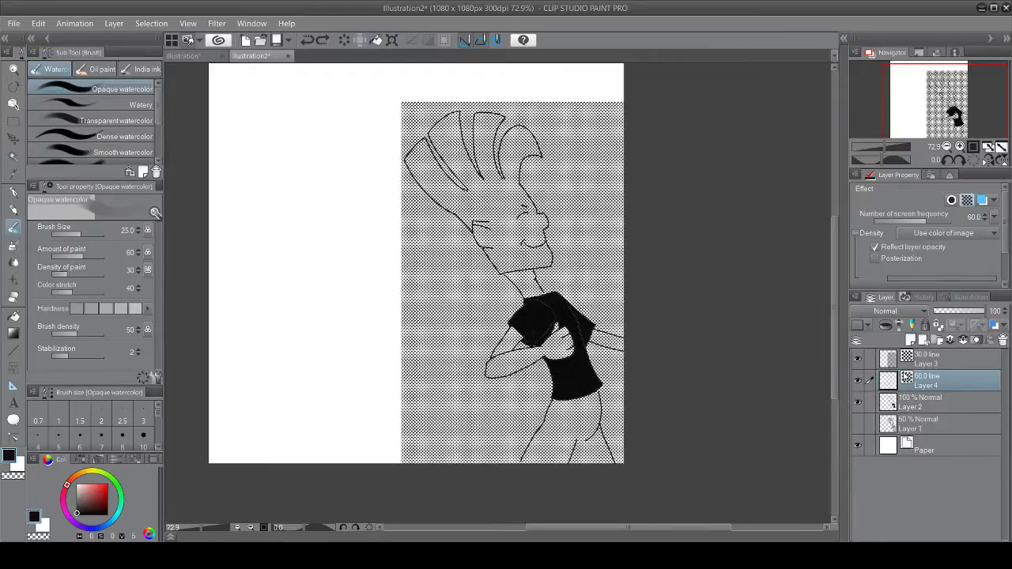
# Step: Select Layer 3 and Layer 4 together
pyautogui.click(930, 362)
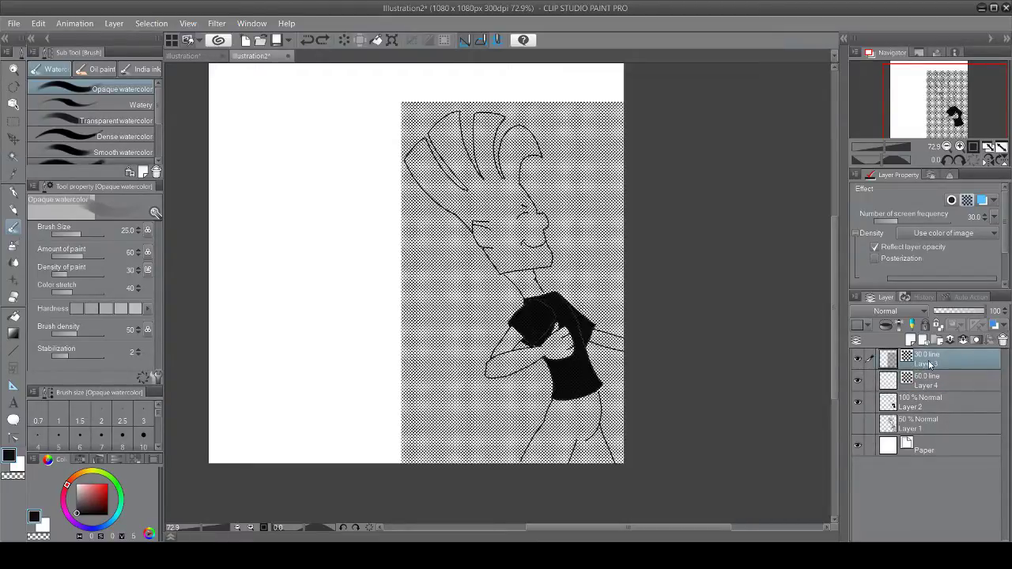
pyautogui.keyDown('ctrl'); pyautogui.click(930, 382); pyautogui.keyUp('ctrl')
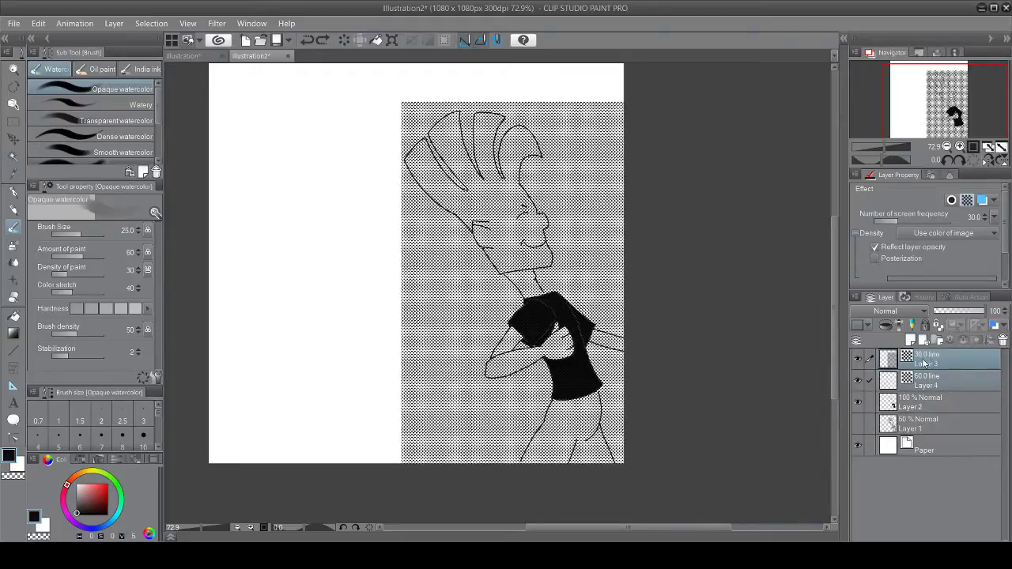
# Step: Clear and delete the two tone layers above Layer 2, and add a new empty raster layer in their place
pyautogui.press('Delete')
pyautogui.click(934, 366)
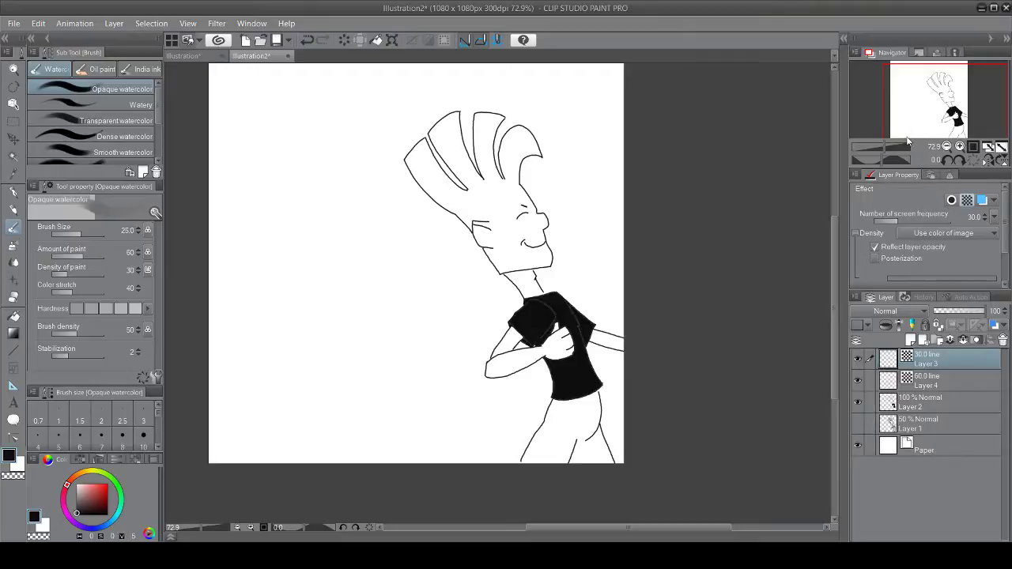
pyautogui.click(1002, 340)
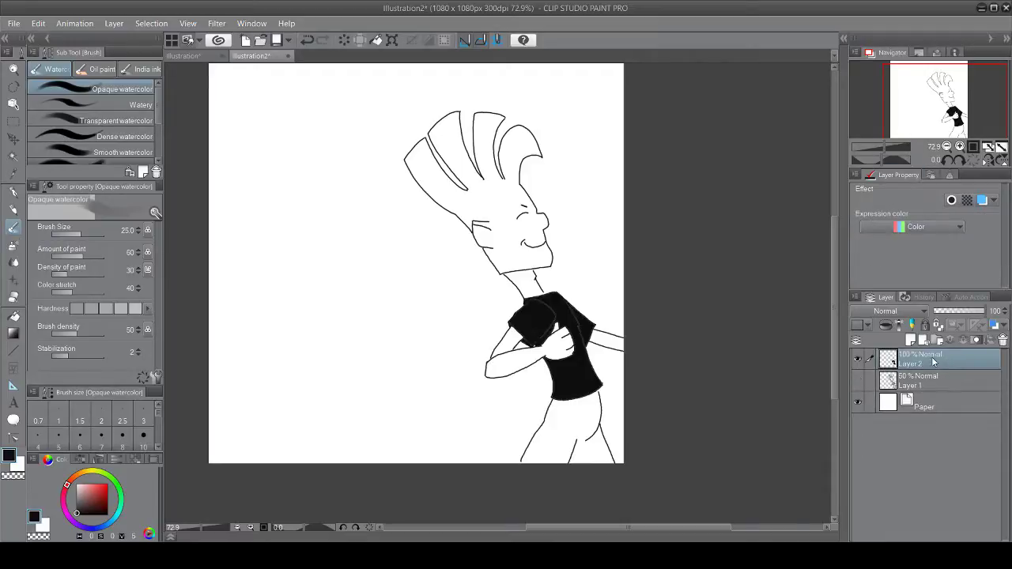
pyautogui.hotkey('ctrl', 'shift', 'n')
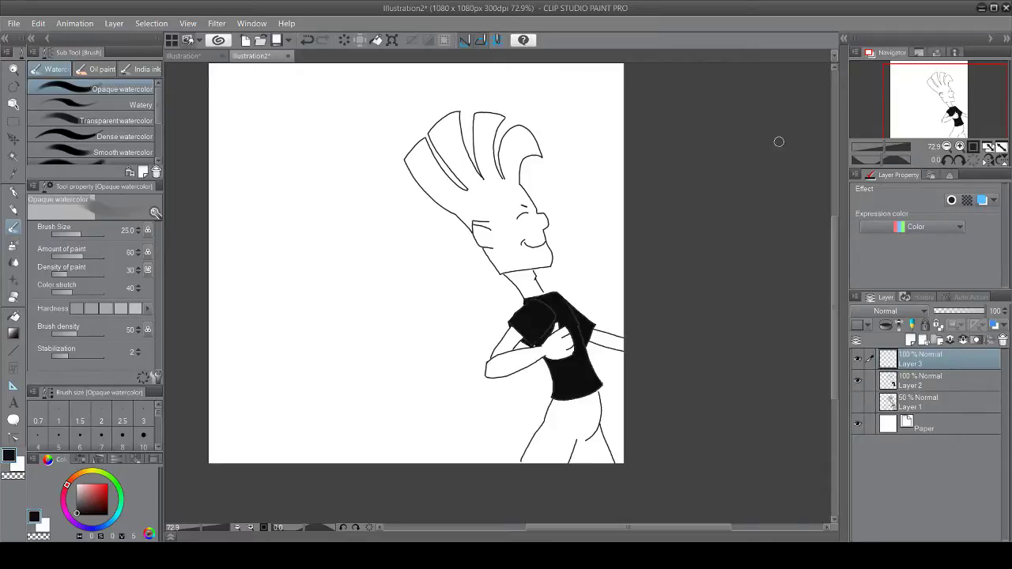
# Step: Fill the whole canvas with a 60-line 30% circle tone and merge it down into Layer 3
pyautogui.hotkey('ctrl', 'a')
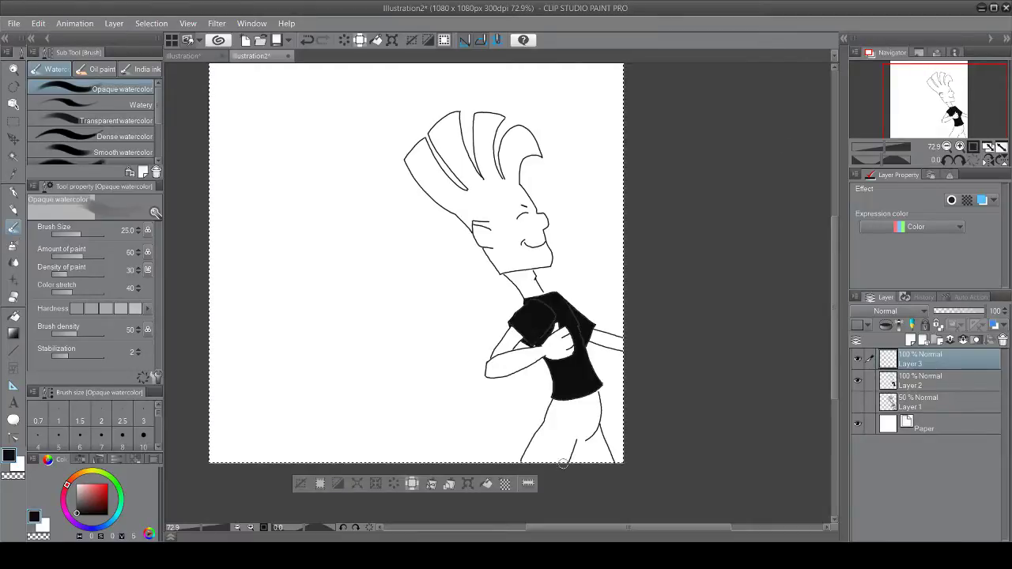
pyautogui.click(506, 483)
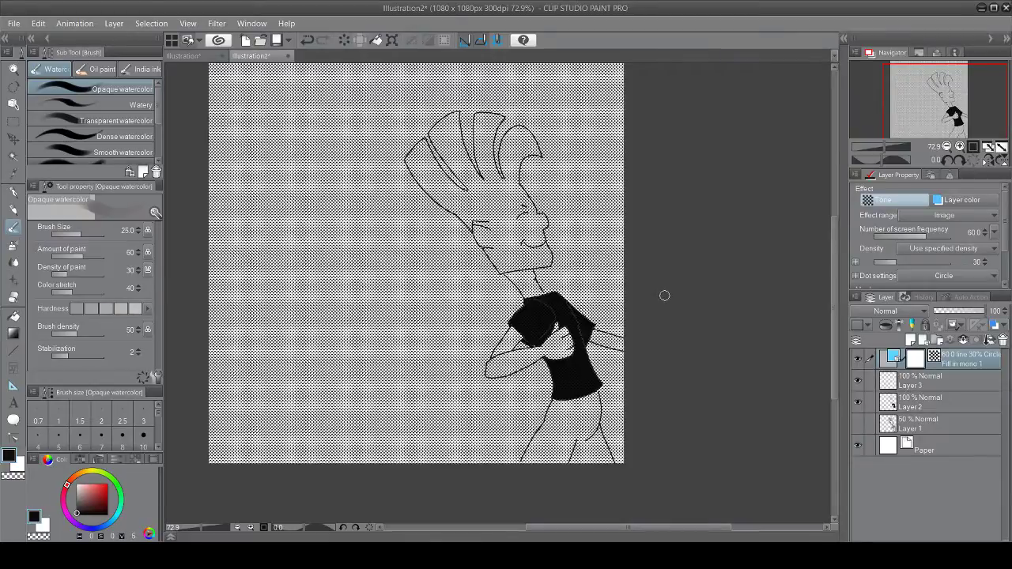
pyautogui.click(953, 378)
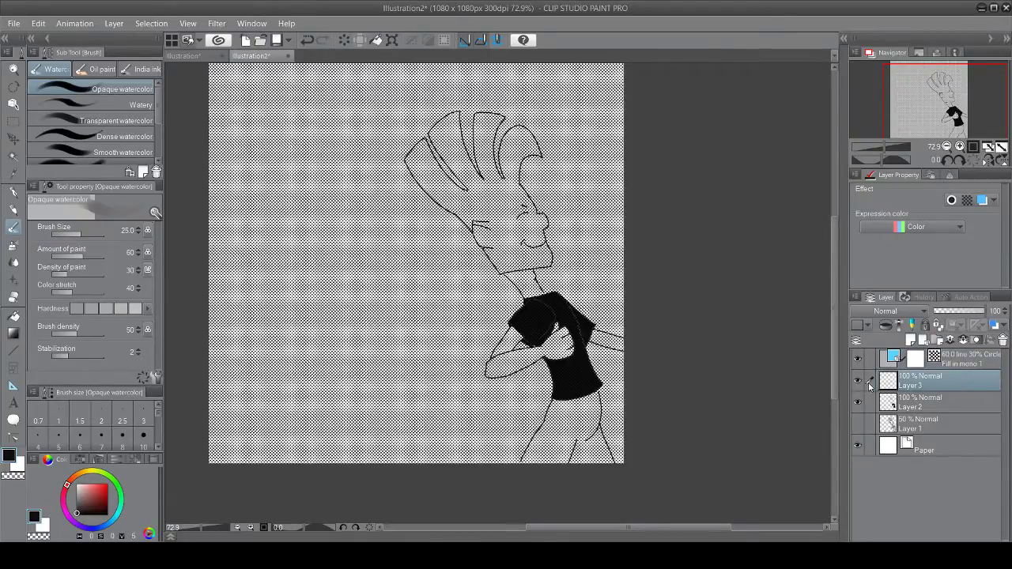
pyautogui.click(961, 362)
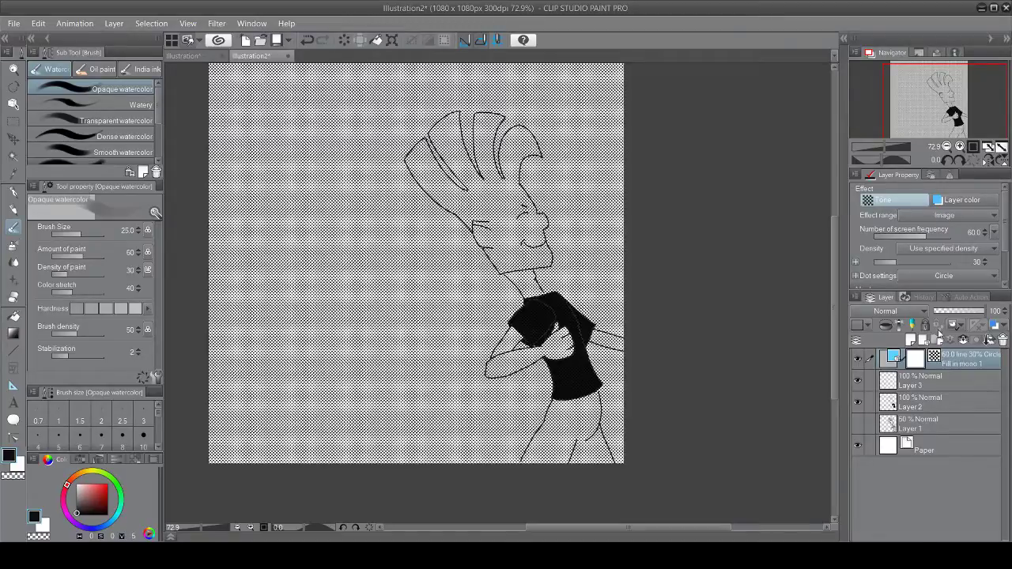
pyautogui.hotkey('ctrl', 'z')
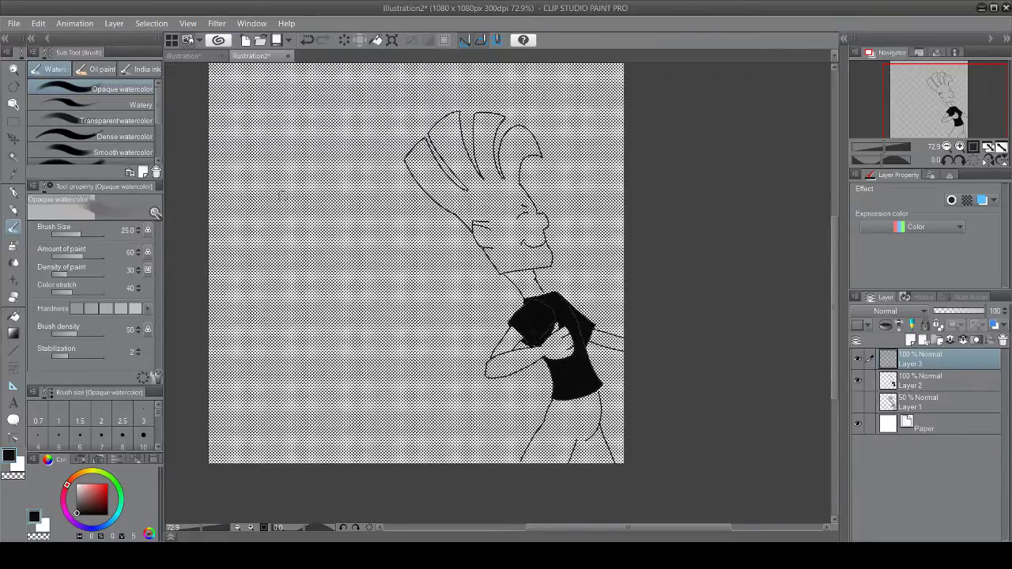
# Step: Select nearly the whole toned canvas with a rectangular selection, delete the tone inside it and deselect
pyautogui.click(13, 120)
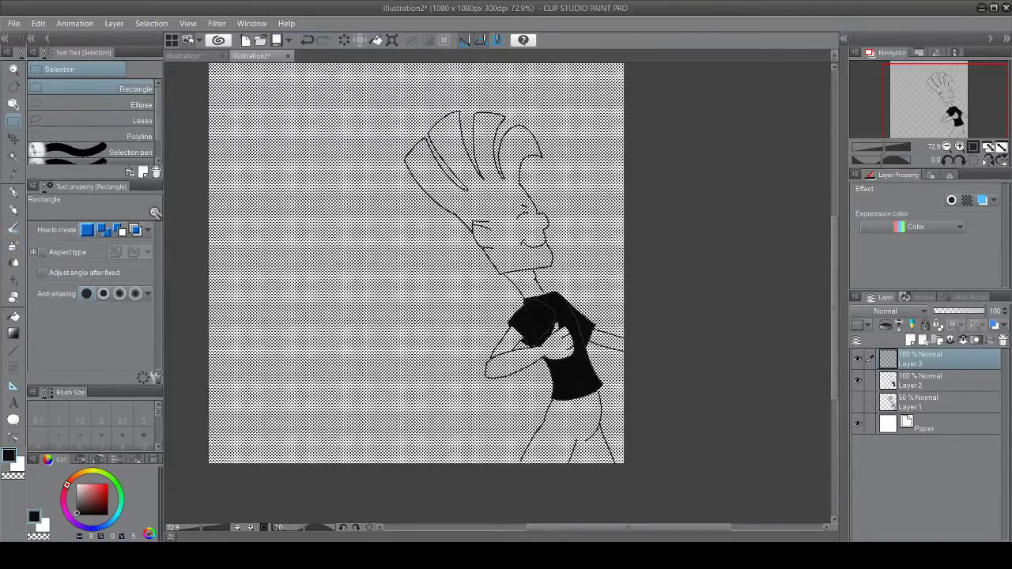
pyautogui.scroll(-3, 196, 140)
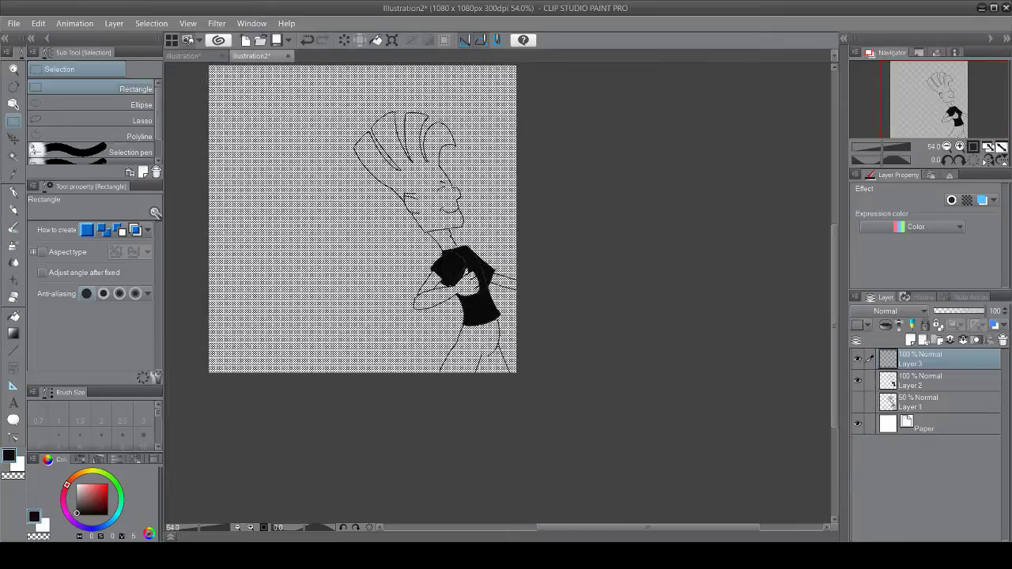
pyautogui.moveTo(545, 526); pyautogui.dragTo(531, 526)
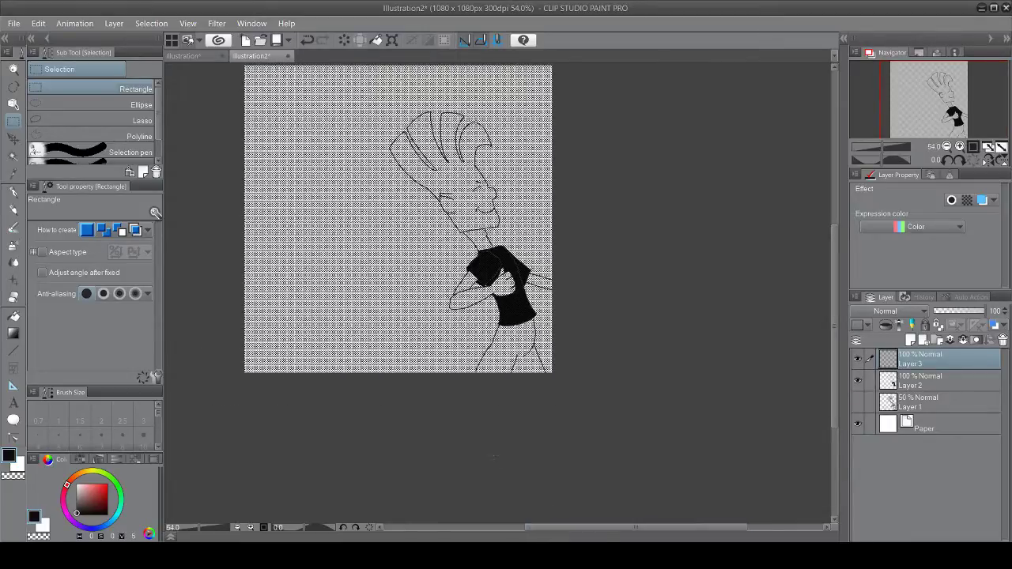
pyautogui.moveTo(235, 386); pyautogui.dragTo(563, 61)
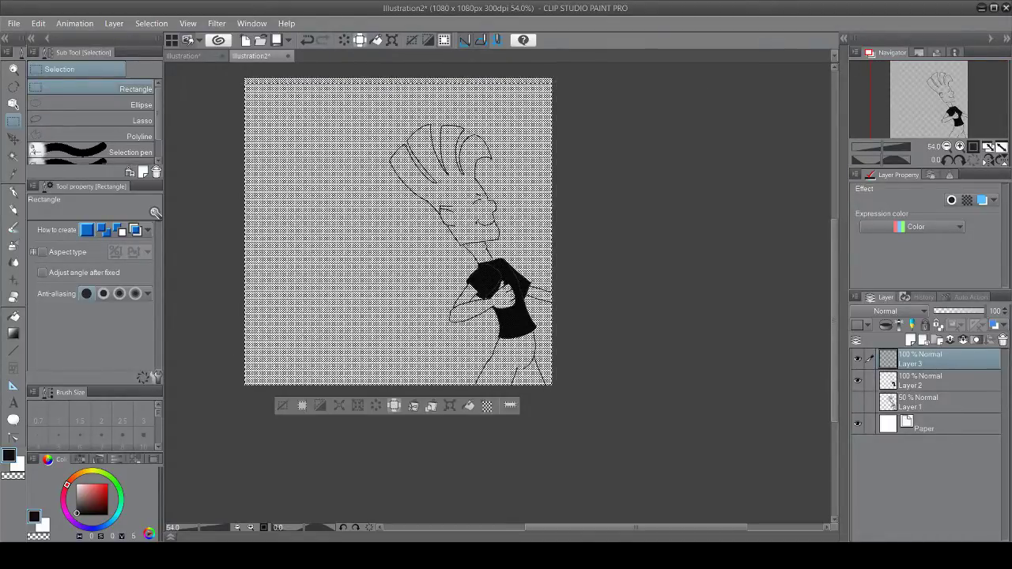
pyautogui.press('Delete')
pyautogui.click(282, 411)
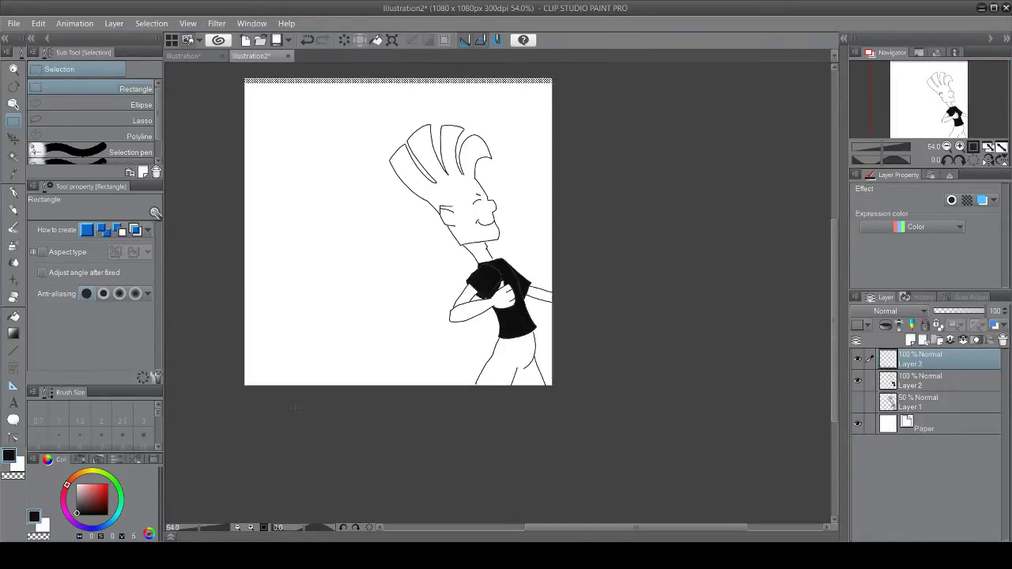
# Step: Paint a test squiggle beside the figure with the Opaque watercolor brush, and undo back to the full-canvas tone
pyautogui.click(13, 227)
pyautogui.moveTo(303, 213)
pyautogui.mouseDown()
pyautogui.moveTo(277, 233)
pyautogui.moveTo(304, 276)
pyautogui.mouseUp()
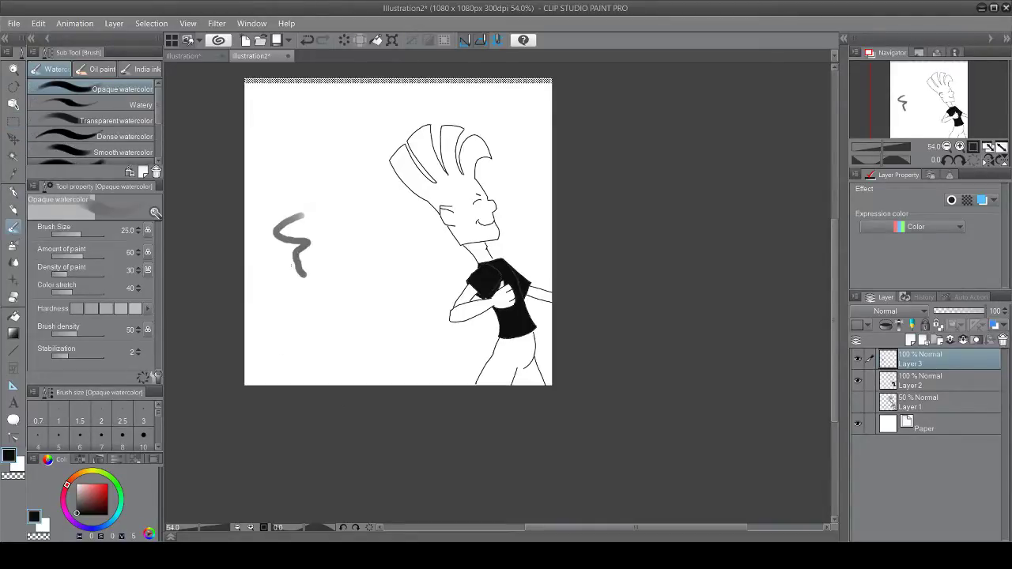
pyautogui.hotkey('ctrl', 'z')
pyautogui.hotkey('ctrl', 'z')
pyautogui.hotkey('ctrl', 'z')
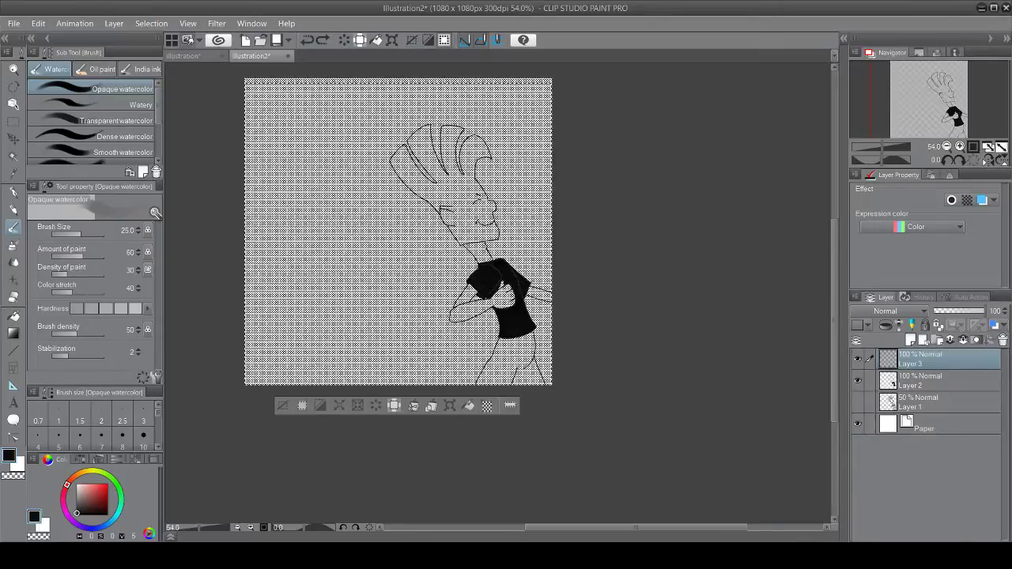
# Step: Clear the tone from the entire canvas on Layer 3 and leave nothing selected
pyautogui.click(284, 405)
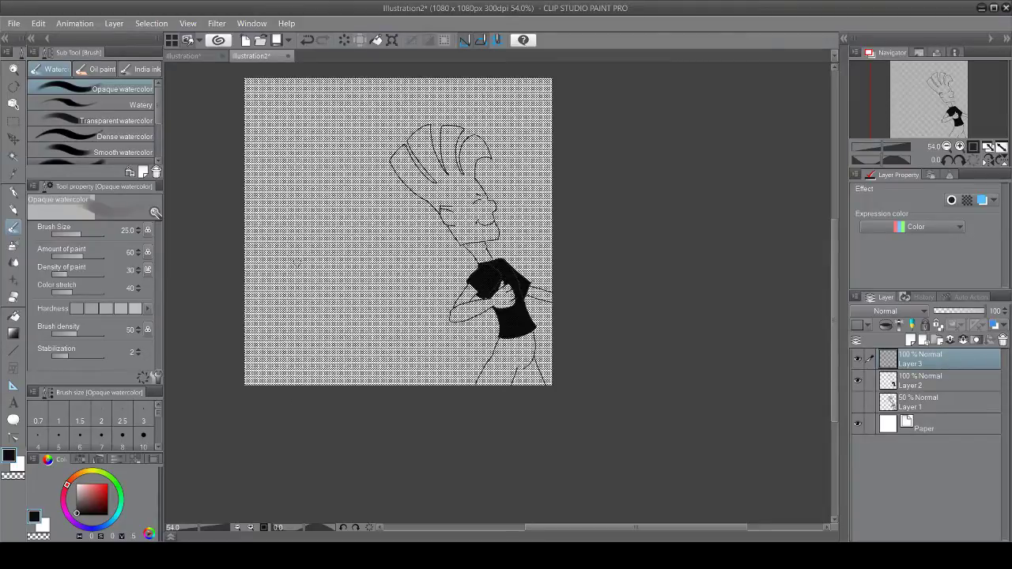
pyautogui.hotkey('ctrl', 'a')
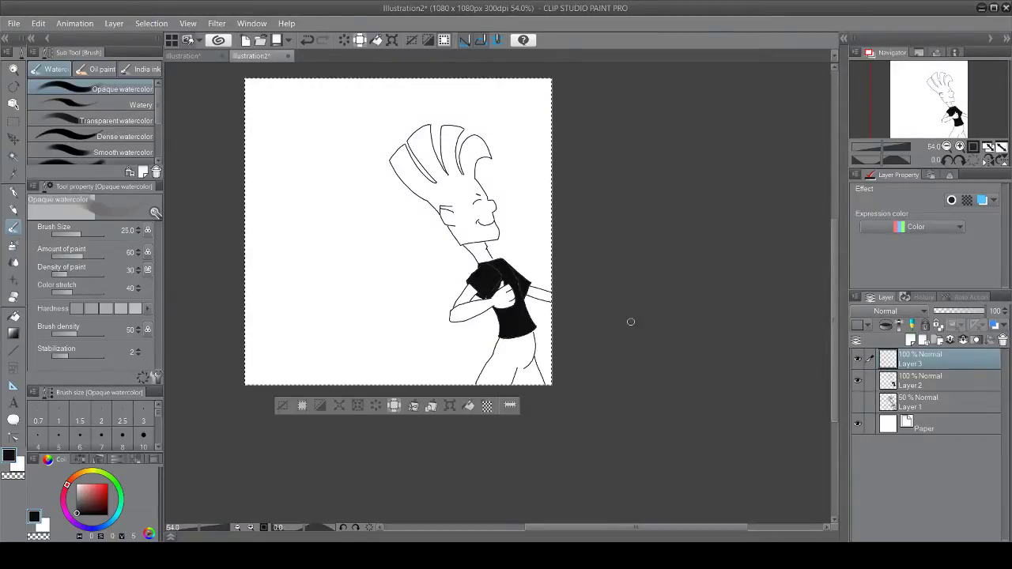
pyautogui.hotkey('ctrl', 'd')
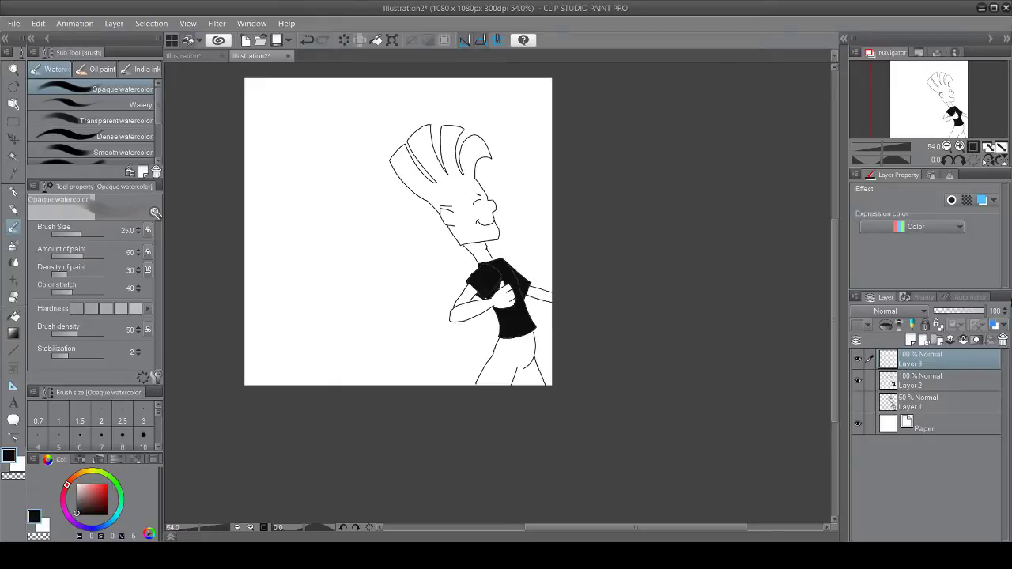
# Step: Apply the Tone effect to Layer 3 with a screen frequency of 30.0 and density set to Use brightness of image
pyautogui.click(968, 201)
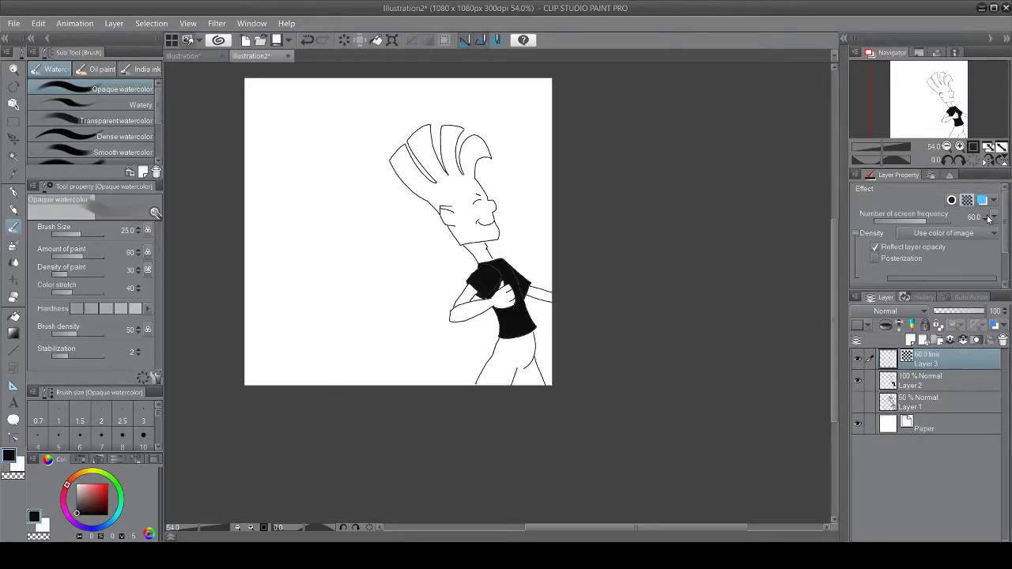
pyautogui.click(986, 224)
pyautogui.click(987, 222)
pyautogui.click(987, 218)
pyautogui.click(987, 218)
pyautogui.click(988, 217)
pyautogui.scroll(-1, 989, 237)
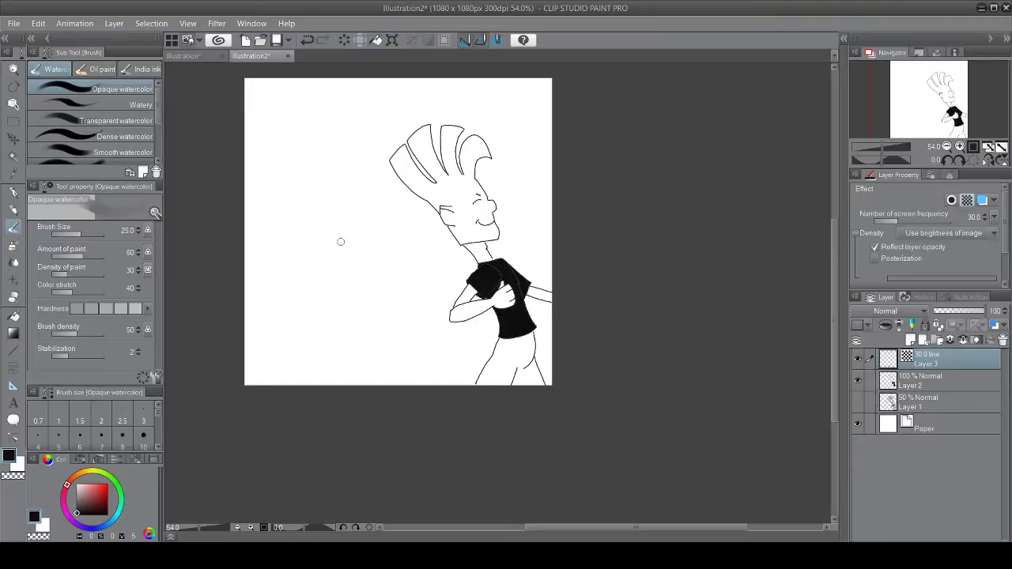
# Step: Turn off Reflect layer opacity for Layer 3's tone, comparing test squiggles beside the figure and removing them
pyautogui.moveTo(299, 228); pyautogui.dragTo(322, 281)
pyautogui.hotkey('ctrl', 'z')
pyautogui.scroll(-2, 1004, 229)
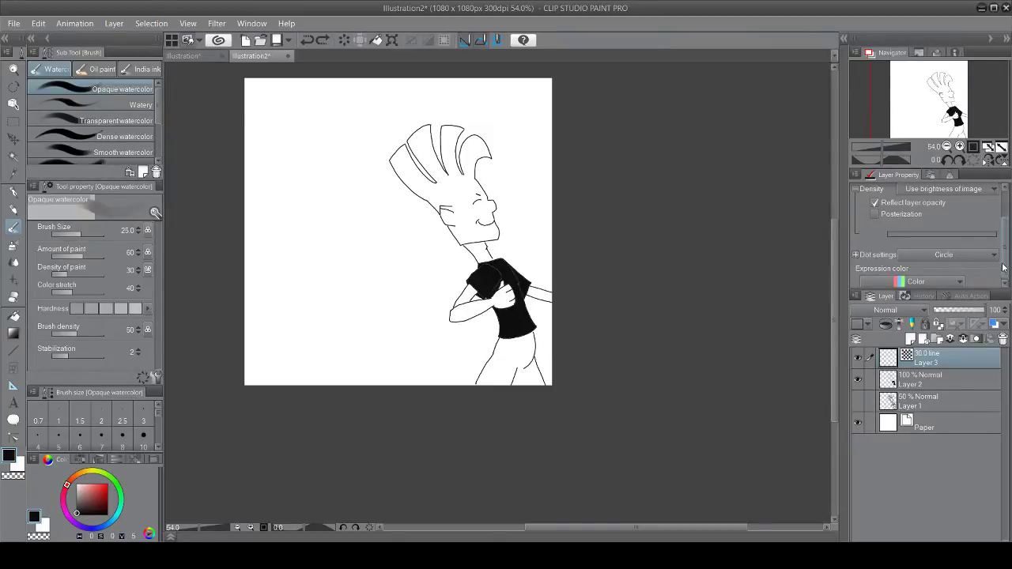
pyautogui.scroll(2, 999, 237)
pyautogui.click(906, 251)
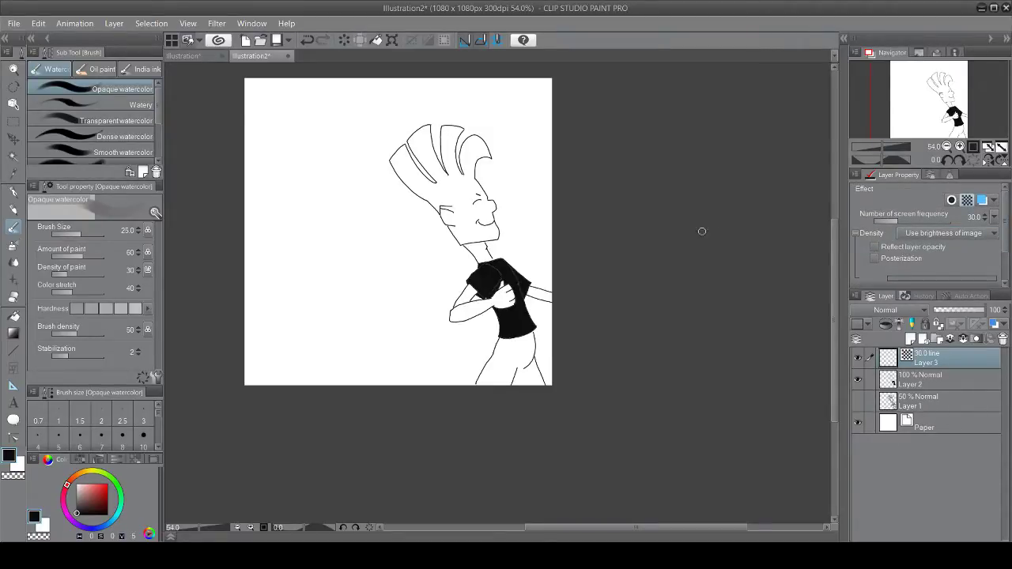
pyautogui.moveTo(342, 247); pyautogui.dragTo(369, 291)
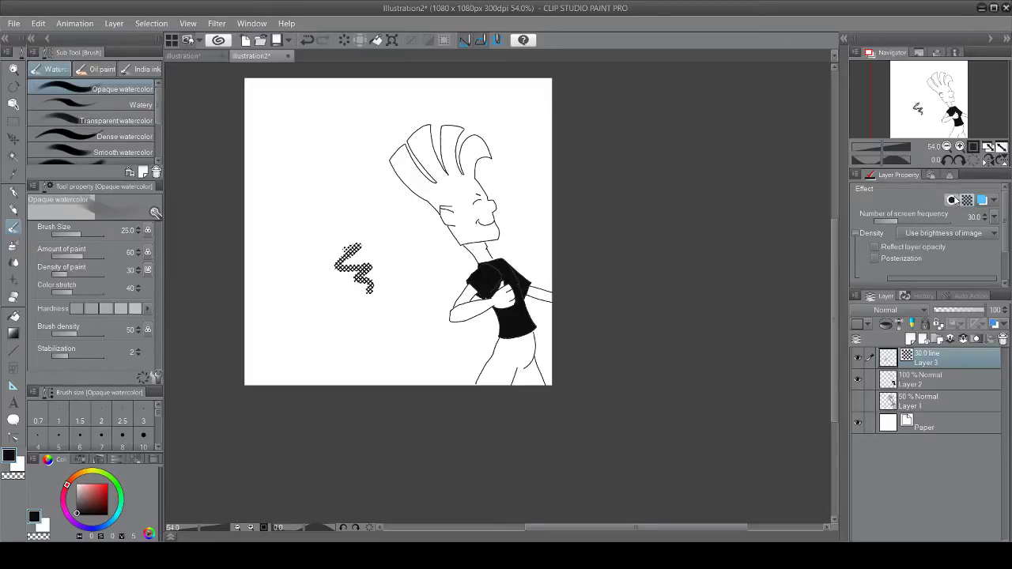
pyautogui.click(968, 202)
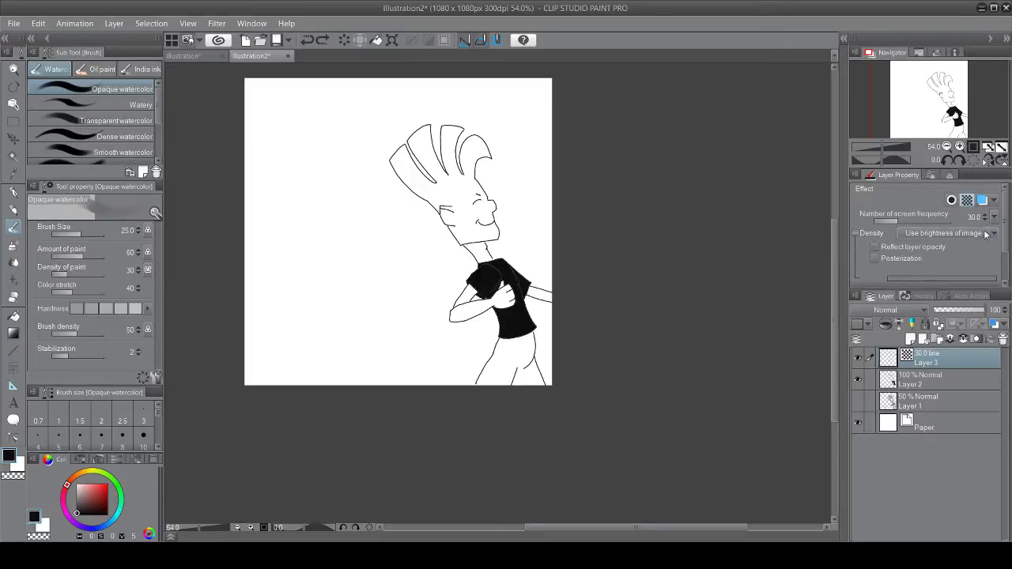
# Step: Enable the border effect on Layer 3 and turn off its Tone effect
pyautogui.click(951, 200)
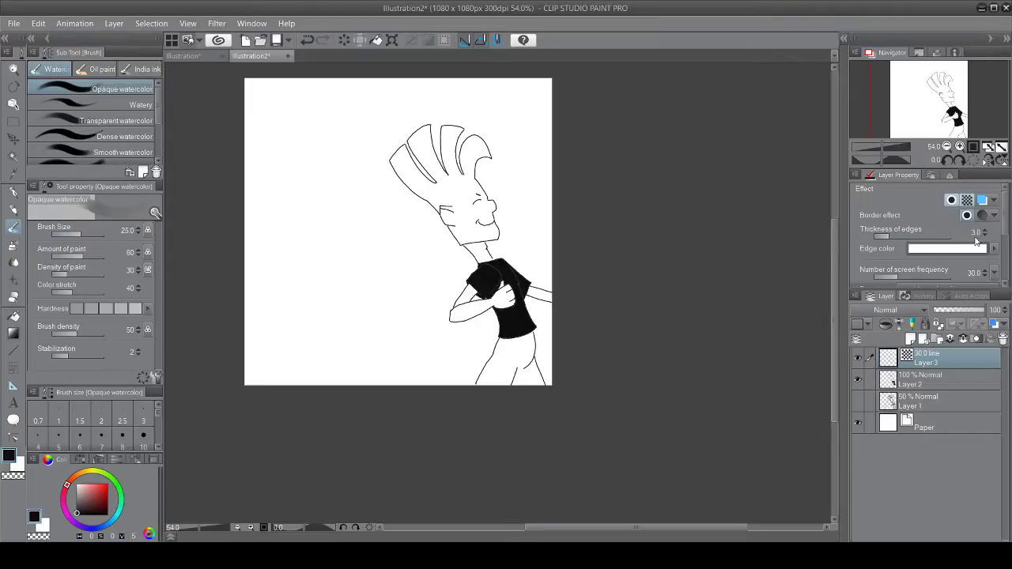
pyautogui.scroll(-2, 1006, 241)
pyautogui.scroll(2, 1007, 237)
pyautogui.click(967, 200)
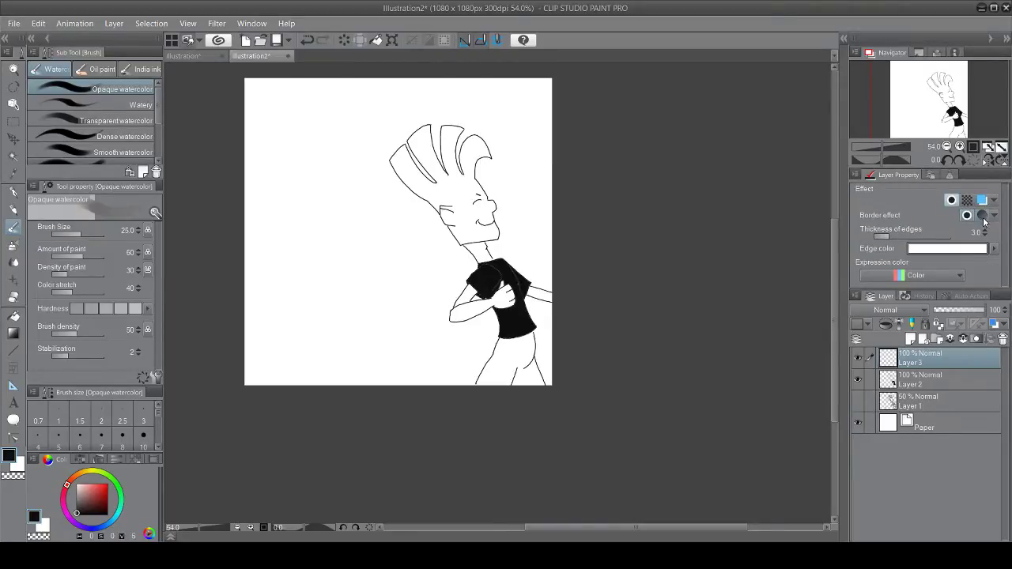
# Step: Switch to the India ink Smooth brush, paint a test squiggle beside the head and undo it
pyautogui.click(144, 70)
pyautogui.moveTo(345, 167); pyautogui.dragTo(345, 231)
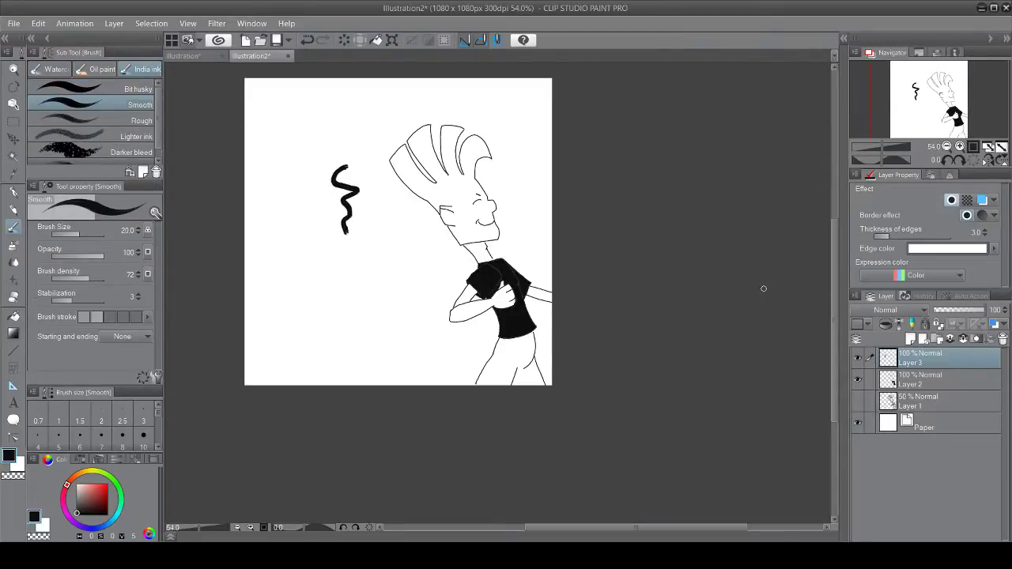
pyautogui.hotkey('ctrl', 'z')
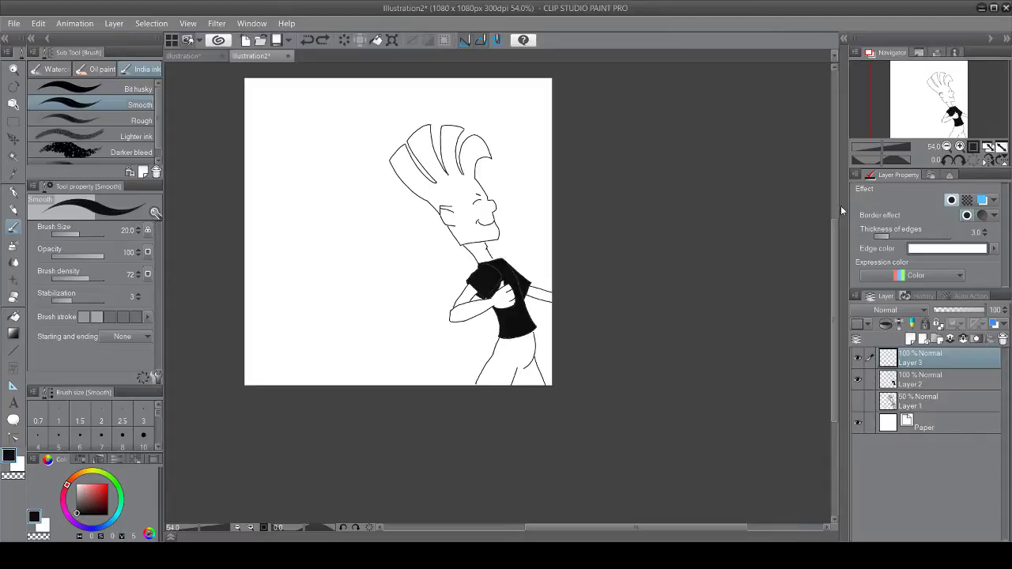
# Step: Restore the Tone effect on Layer 3 without the border effect, with density set to Use color of image
pyautogui.click(967, 200)
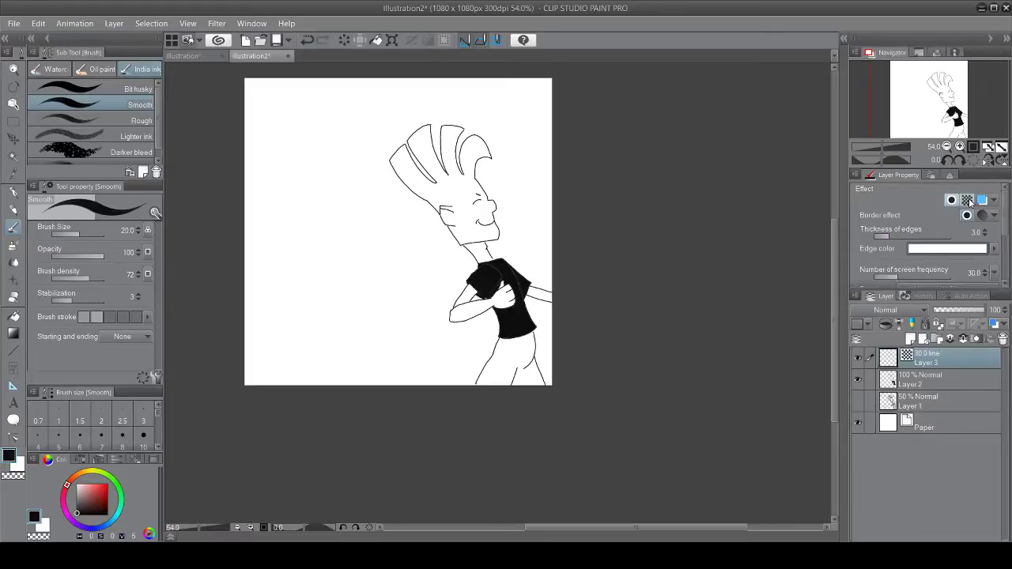
pyautogui.click(968, 201)
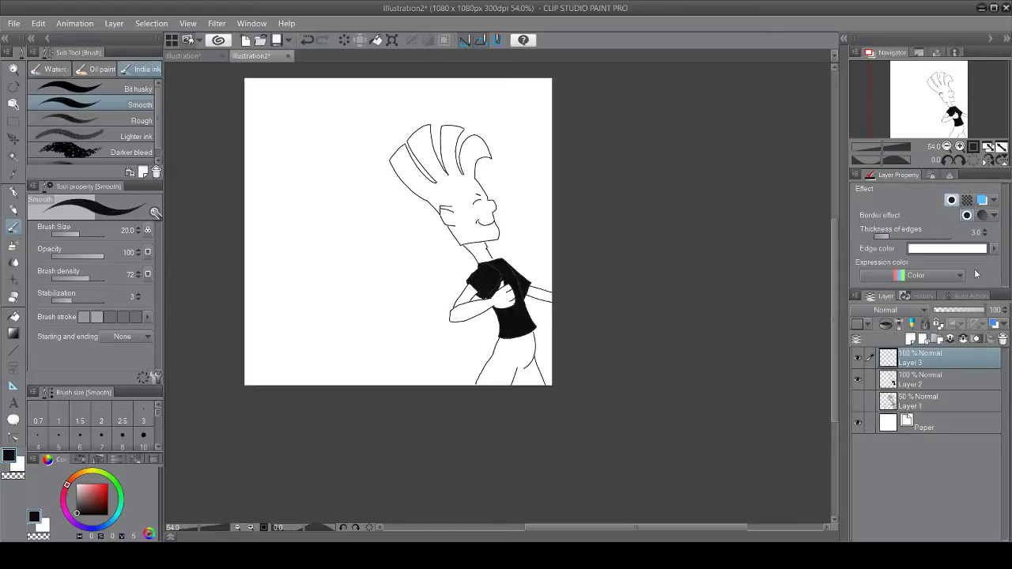
pyautogui.click(967, 201)
pyautogui.click(953, 201)
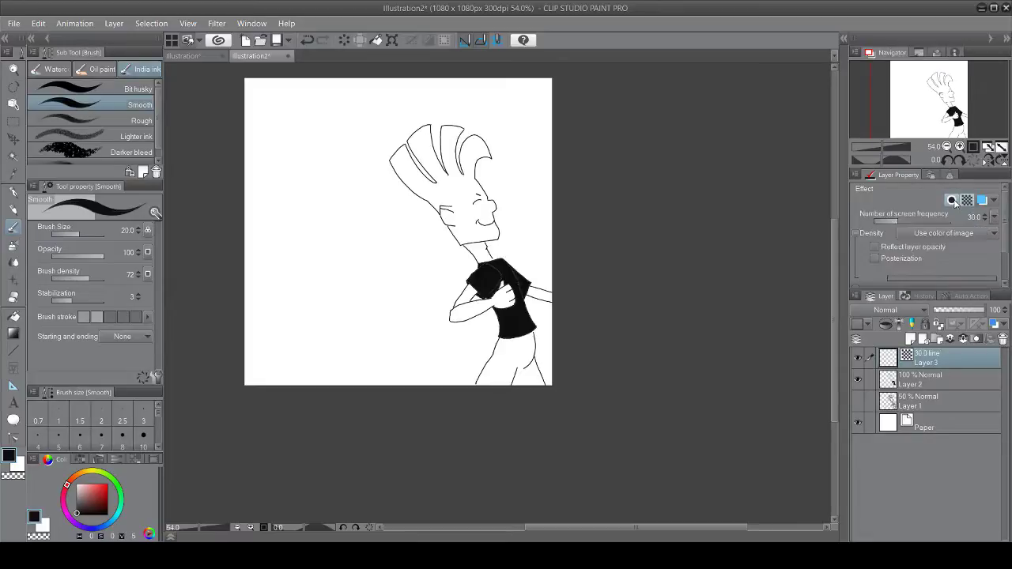
pyautogui.click(968, 202)
pyautogui.click(971, 202)
pyautogui.moveTo(1005, 227); pyautogui.dragTo(1002, 236)
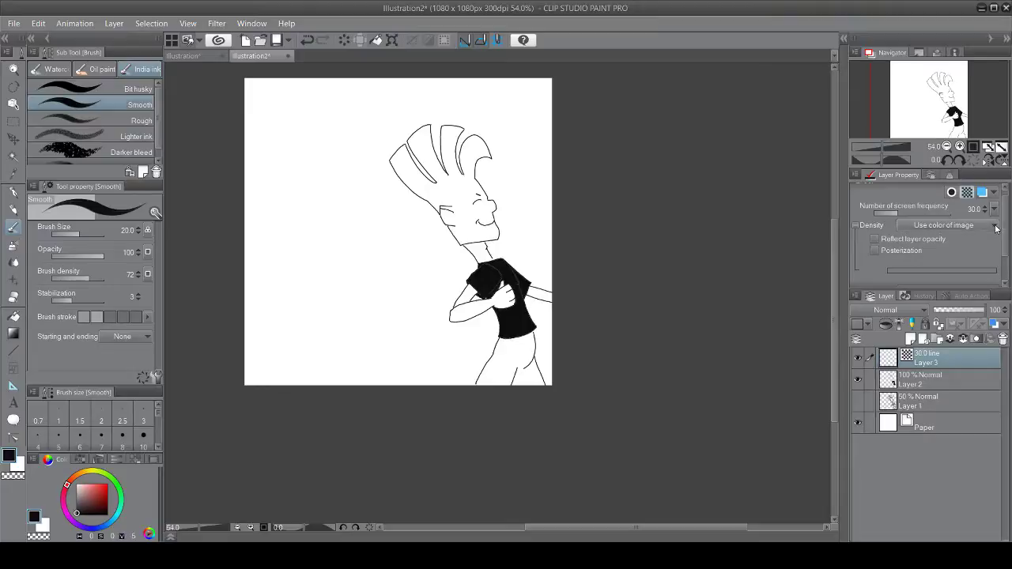
# Step: Enable Posterization for the tone, try it with a brush stroke beside the figure and undo the stroke
pyautogui.click(874, 251)
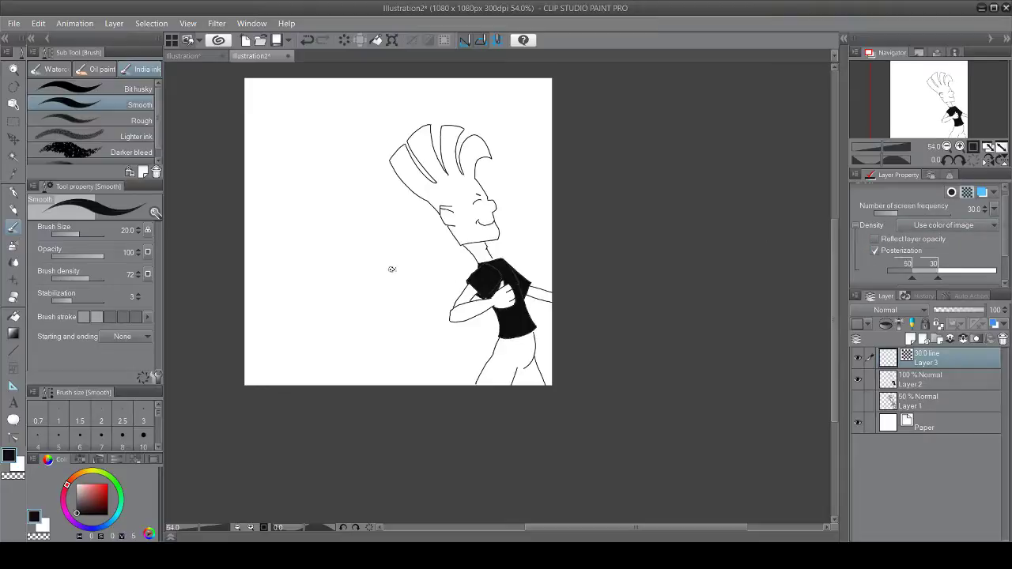
pyautogui.moveTo(392, 270); pyautogui.dragTo(398, 318)
pyautogui.hotkey('ctrl', 'z')
# Step: Enable Reflect layer opacity instead of Posterization, and test it with a stroke across the forearm that is undone
pyautogui.click(900, 239)
pyautogui.click(889, 251)
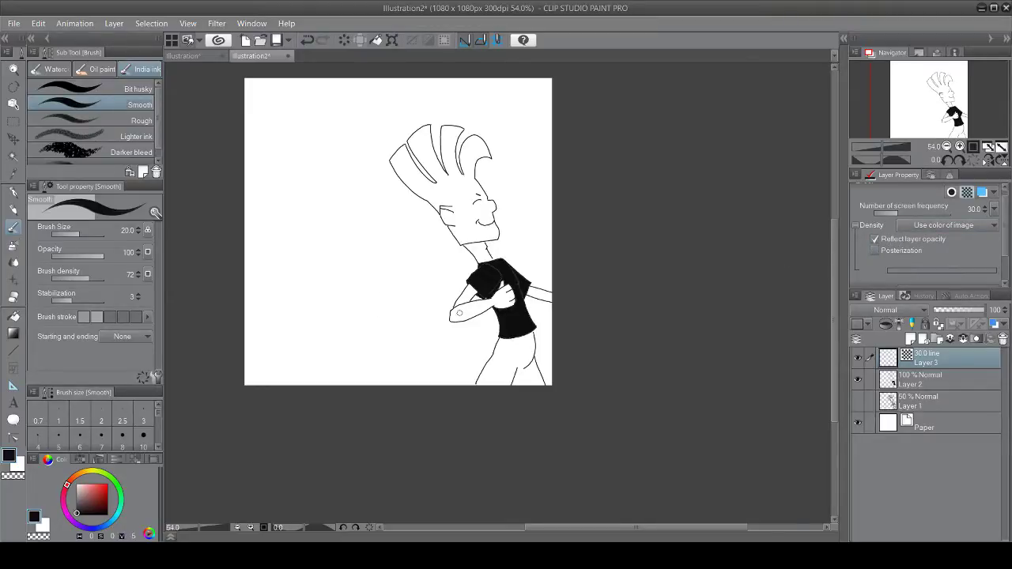
pyautogui.moveTo(458, 313); pyautogui.dragTo(509, 297)
pyautogui.hotkey('ctrl', 'z')
pyautogui.scroll(-3, 973, 238)
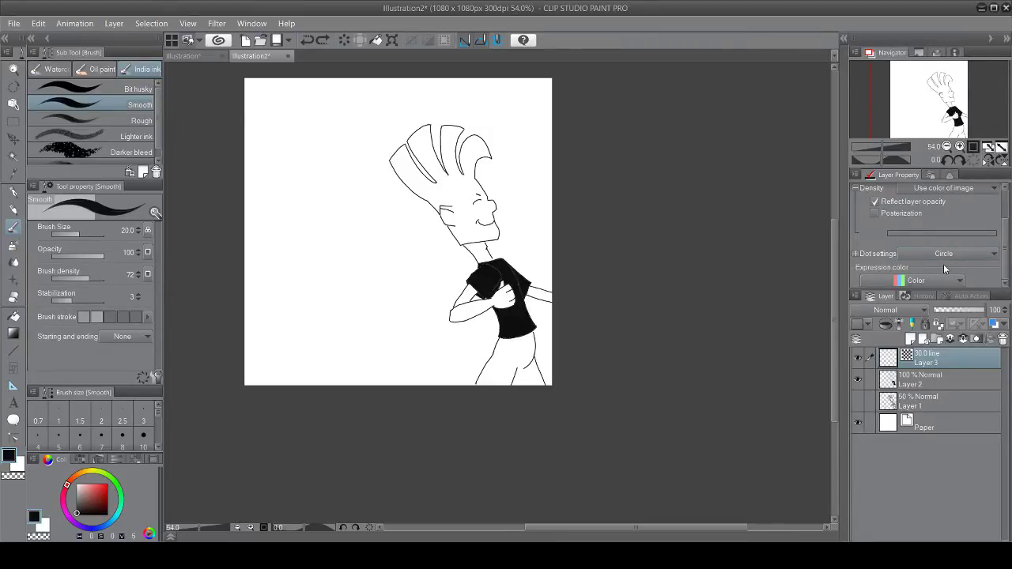
# Step: Compare the first illustration with and without its Layer 5 tone shading, and return to the second illustration
pyautogui.scroll(2, 1005, 243)
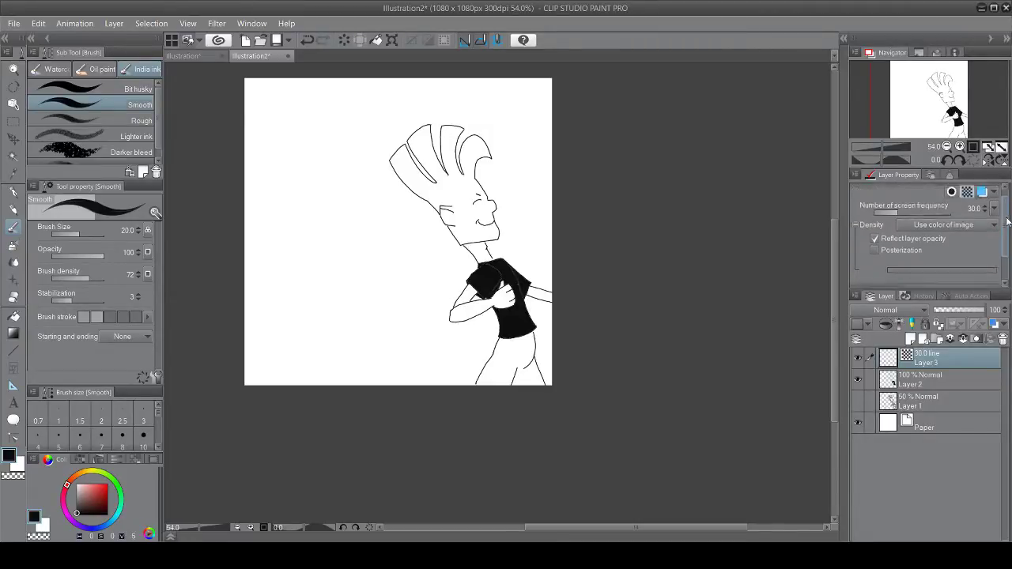
pyautogui.click(196, 55)
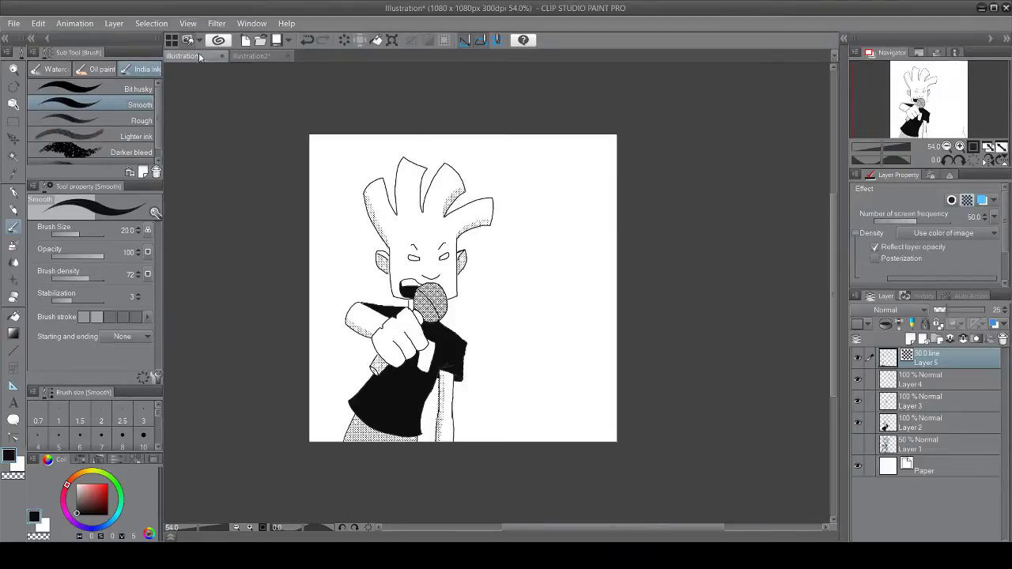
pyautogui.click(857, 359)
pyautogui.click(857, 359)
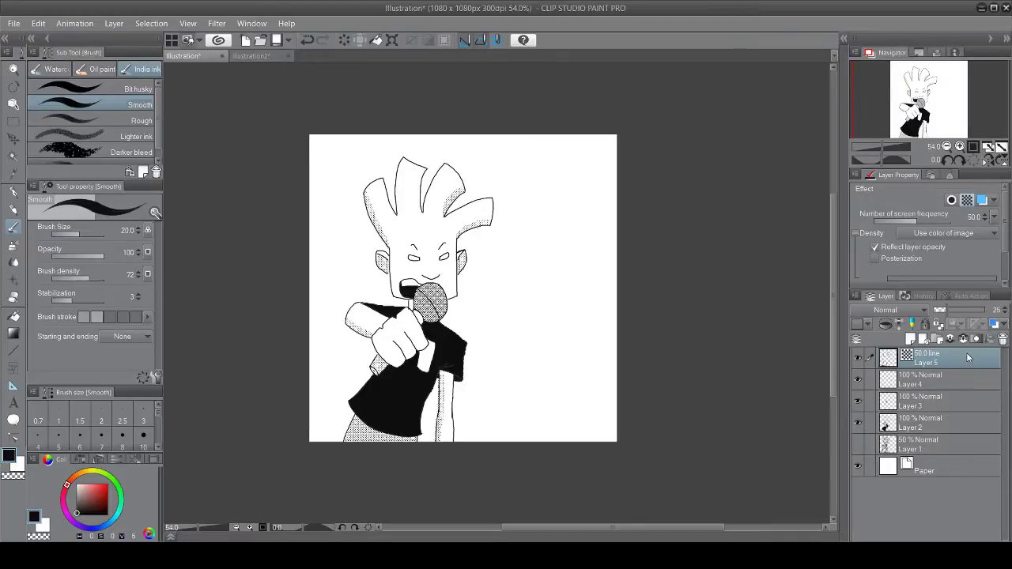
pyautogui.click(857, 359)
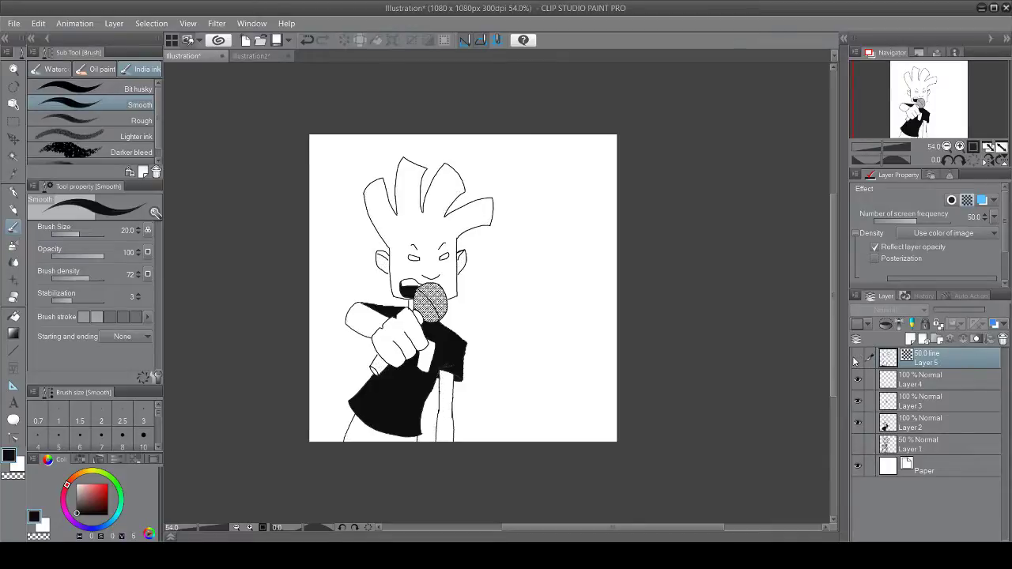
pyautogui.click(857, 360)
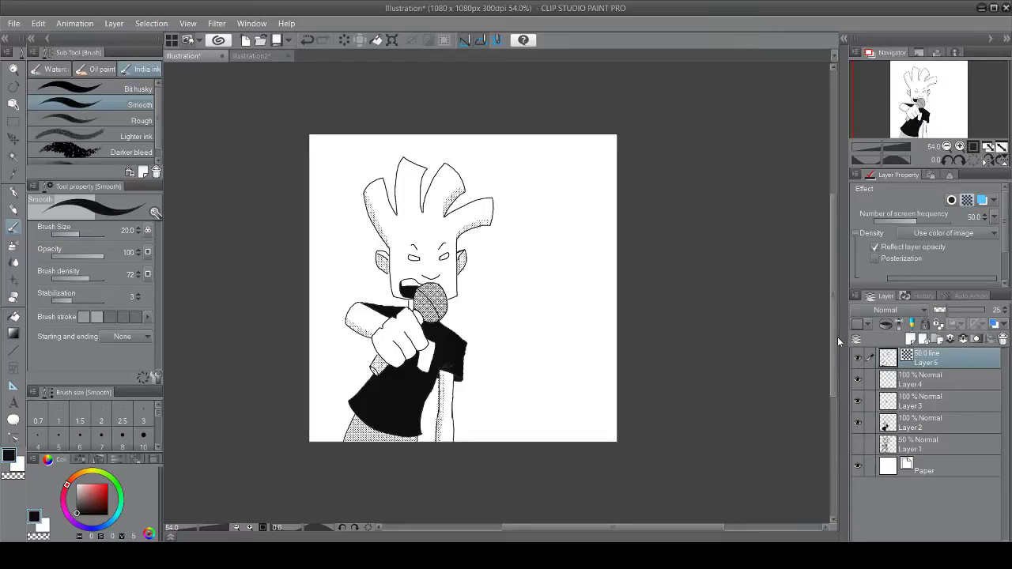
pyautogui.click(265, 56)
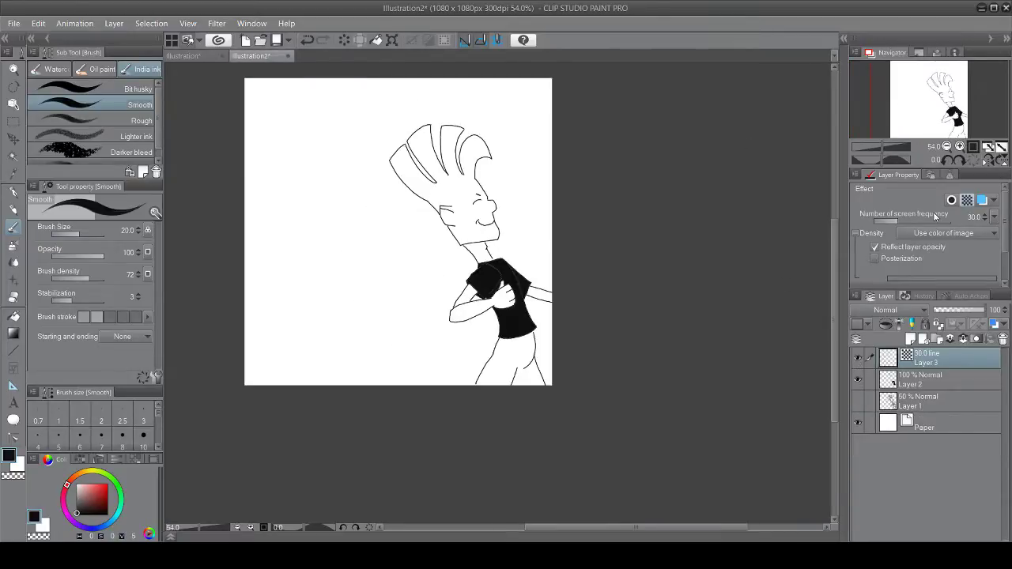
# Step: Set the tone's dot shape to Line, test it with a zigzag stroke beside the figure and undo the stroke
pyautogui.scroll(-2, 1007, 231)
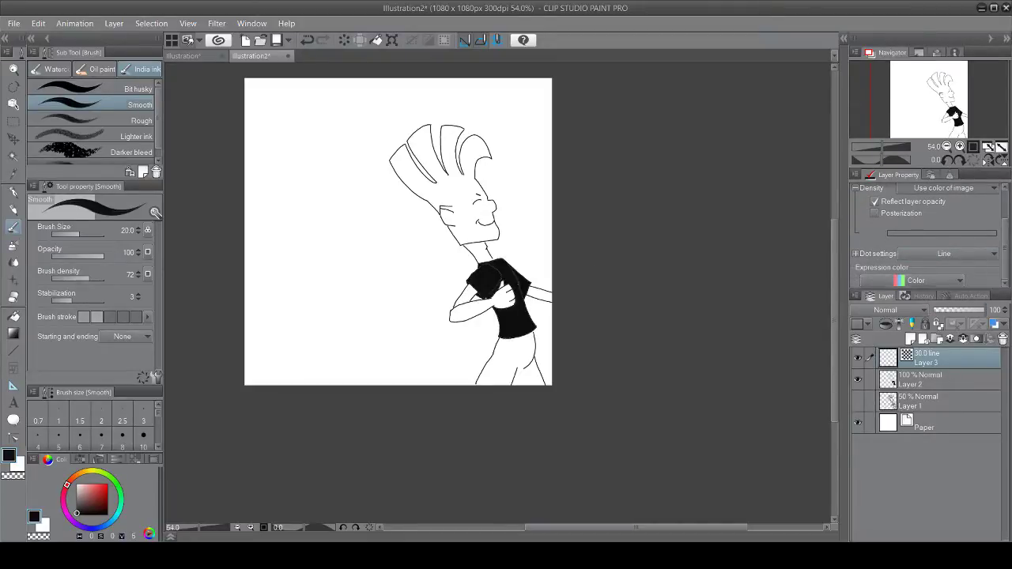
pyautogui.moveTo(410, 276)
pyautogui.mouseDown()
pyautogui.moveTo(389, 291)
pyautogui.moveTo(409, 335)
pyautogui.mouseUp()
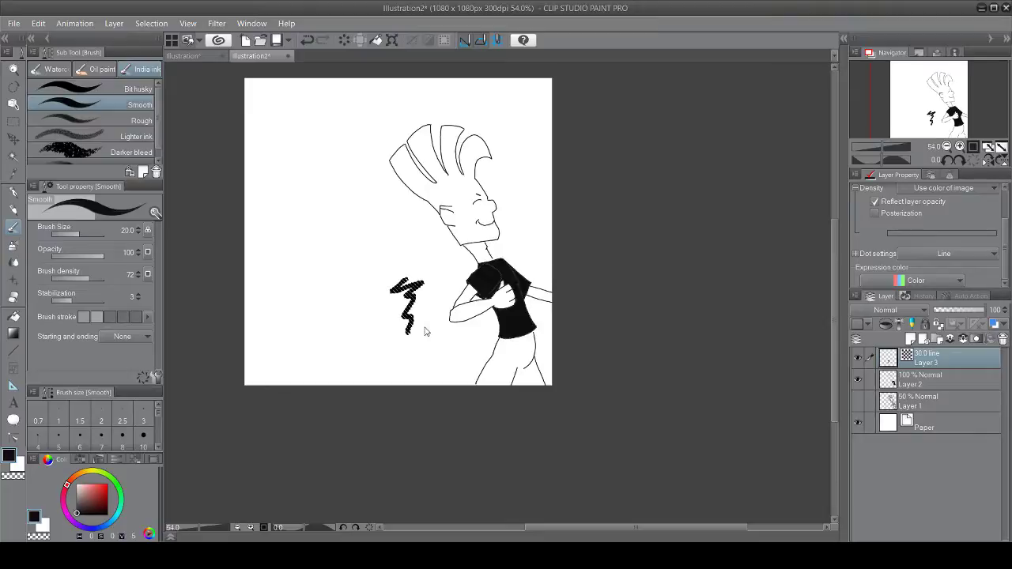
pyautogui.hotkey('ctrl', 'z')
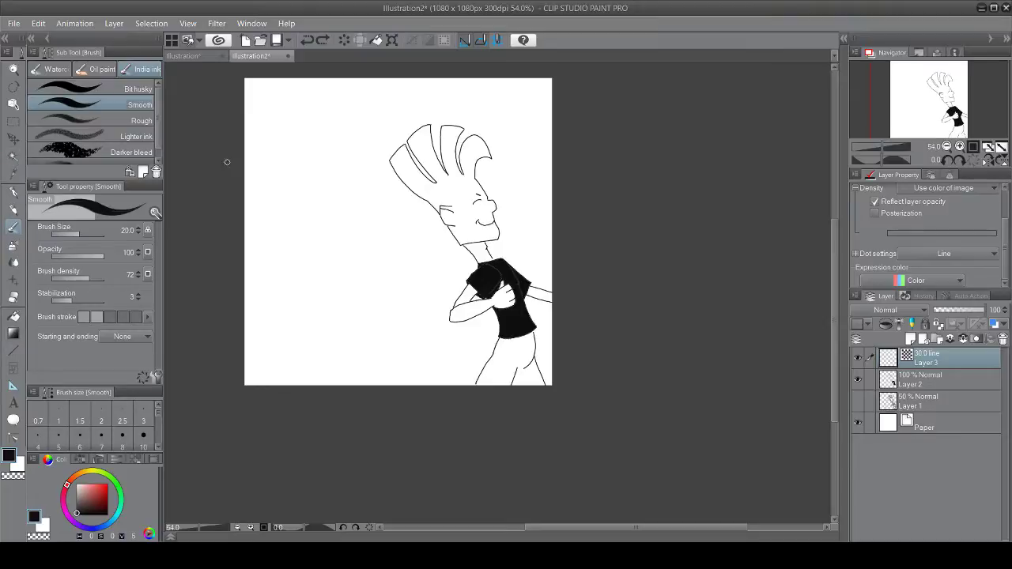
# Step: Delete the toned Layer 3 and add a new empty raster layer above Layer 2
pyautogui.click(858, 357)
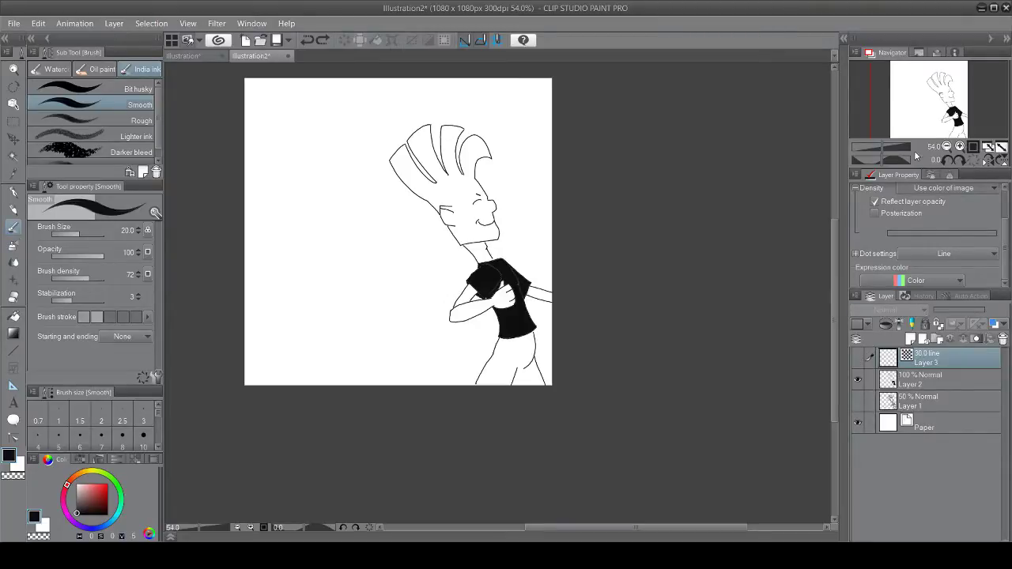
pyautogui.press('Delete')
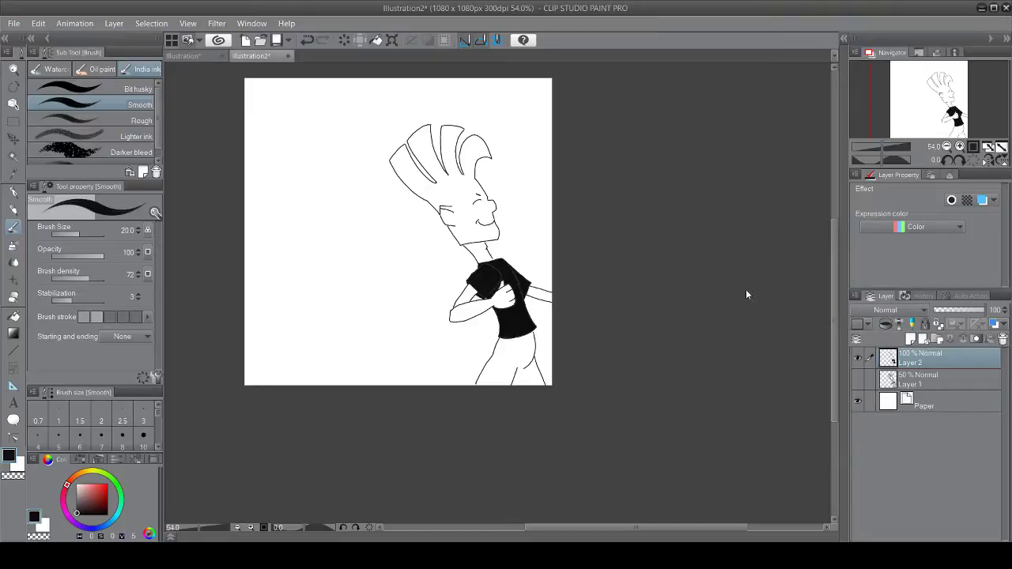
pyautogui.click(858, 359)
pyautogui.click(860, 359)
pyautogui.hotkey('ctrl', 'shift', 'n')
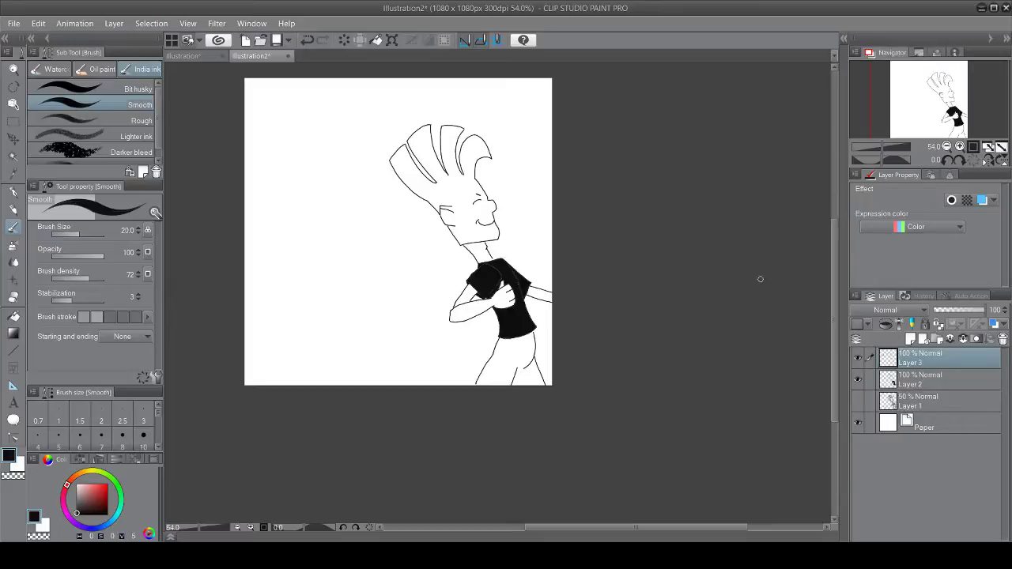
# Step: Add a 60.0 line, 30% density Circle tone fill layer and clear its mask over the whole canvas
pyautogui.hotkey('ctrl', 'a')
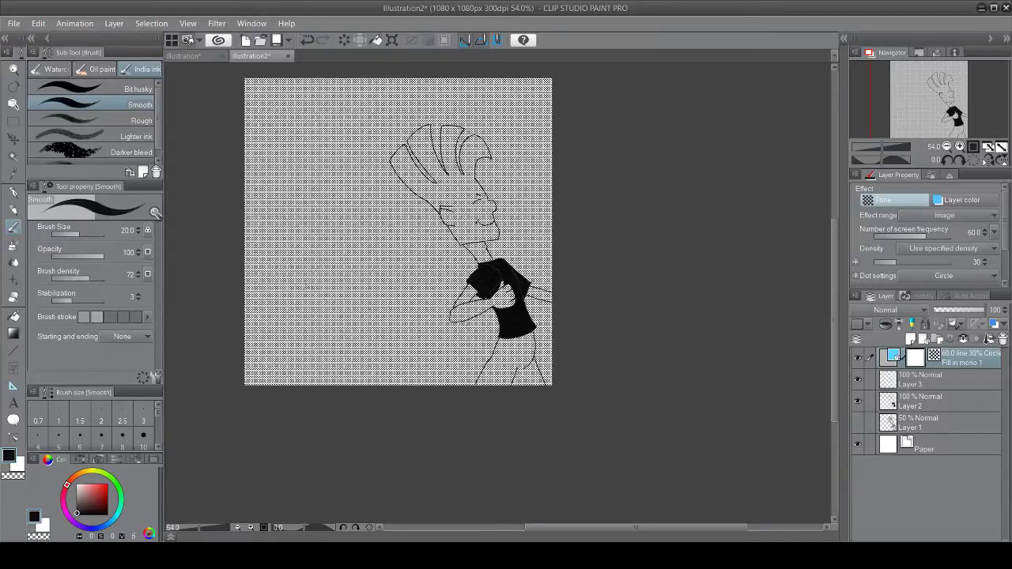
pyautogui.click(13, 120)
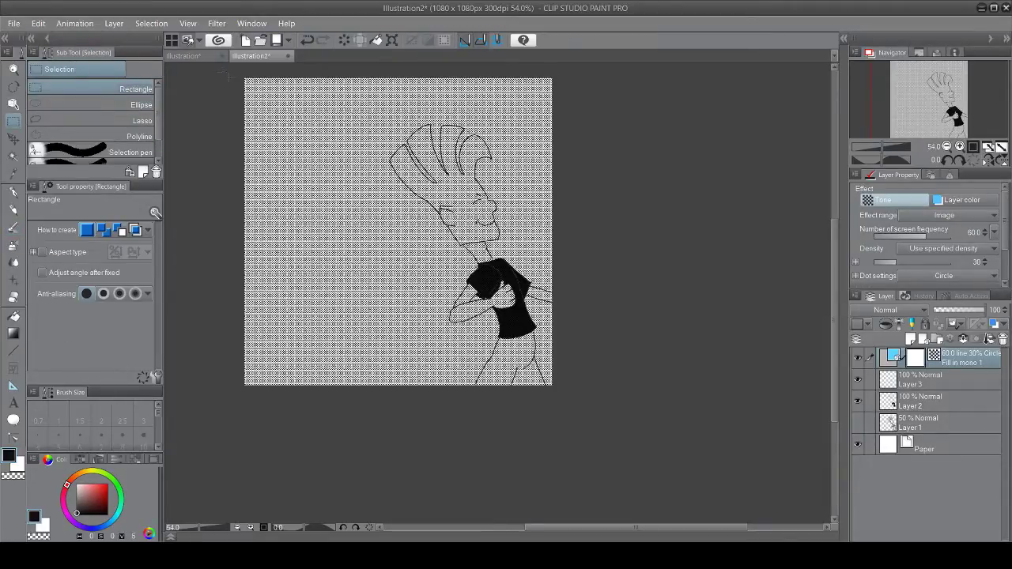
pyautogui.moveTo(230, 74); pyautogui.dragTo(586, 406)
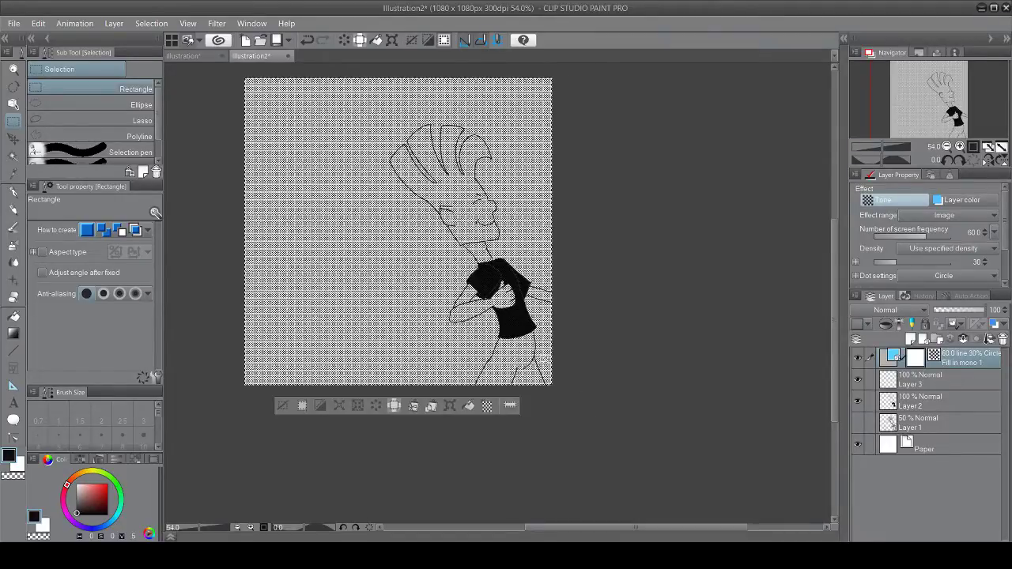
pyautogui.press('Delete')
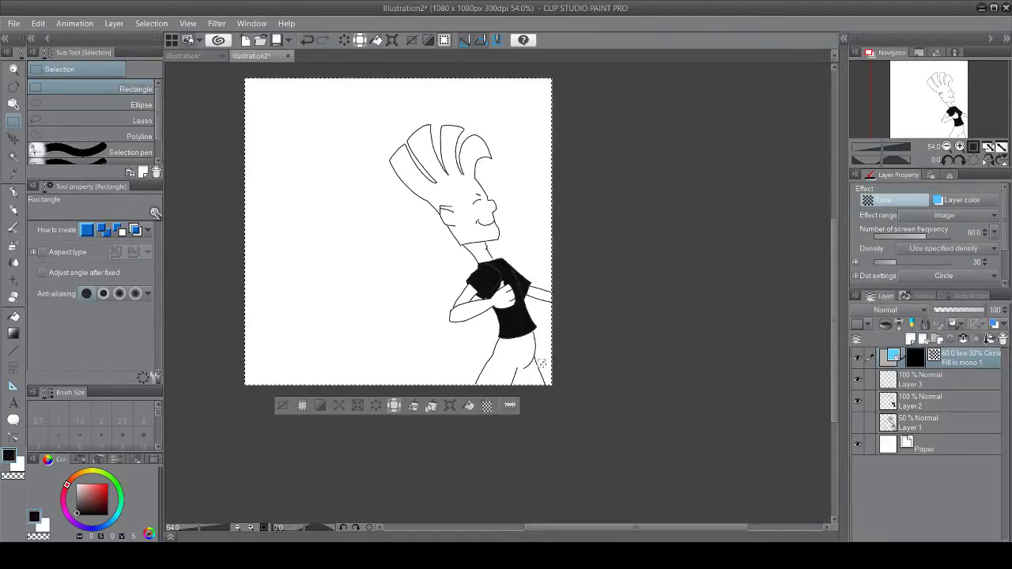
# Step: Paint tone with the Smooth brush along the underside of the bent forearm and hand, the upper arm and the outstretched arm
pyautogui.click(14, 229)
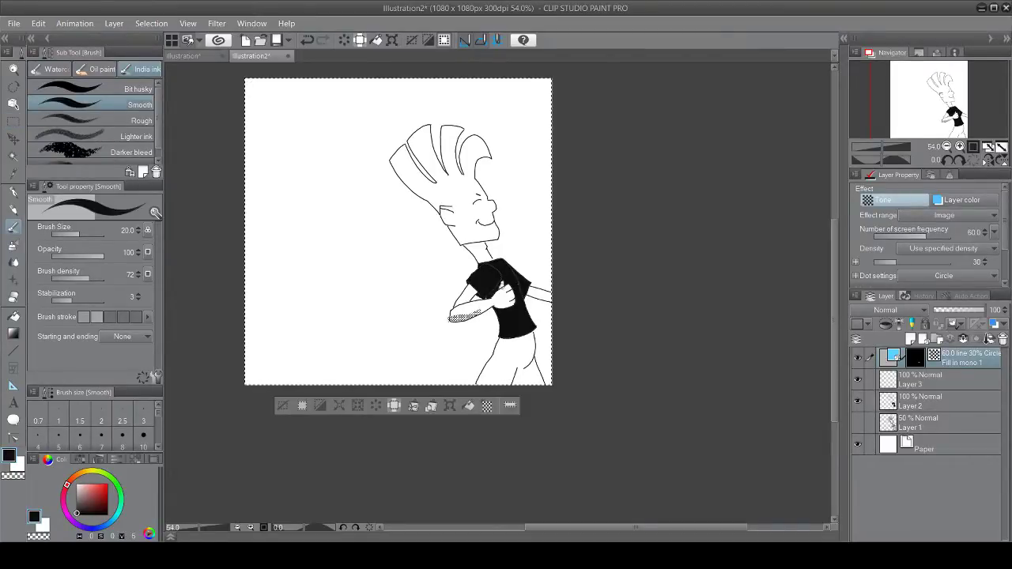
pyautogui.scroll(5, 472, 317)
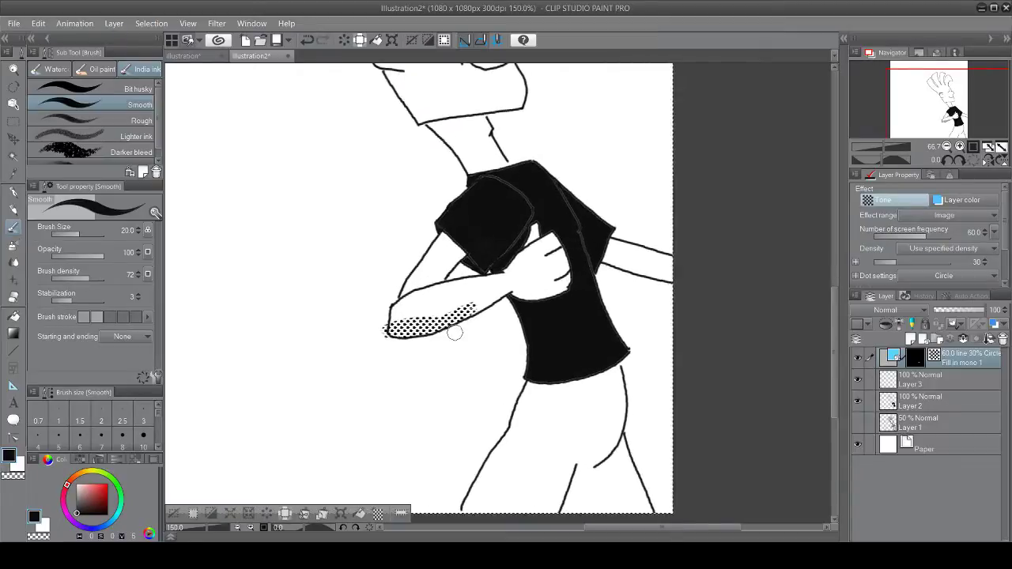
pyautogui.hotkey('ctrl', 'z')
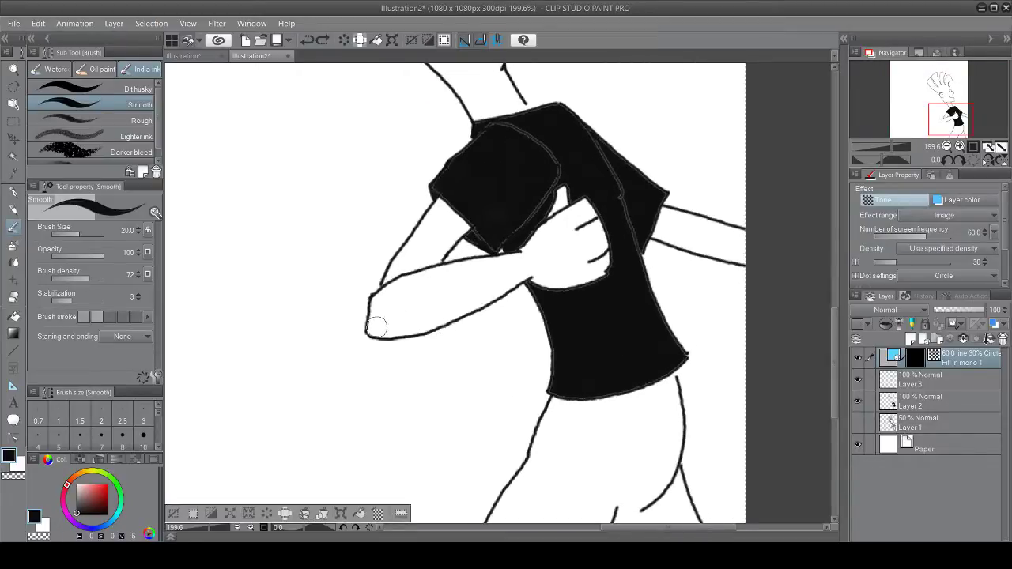
pyautogui.moveTo(369, 328)
pyautogui.mouseDown()
pyautogui.moveTo(444, 313)
pyautogui.moveTo(519, 276)
pyautogui.moveTo(601, 267)
pyautogui.mouseUp()
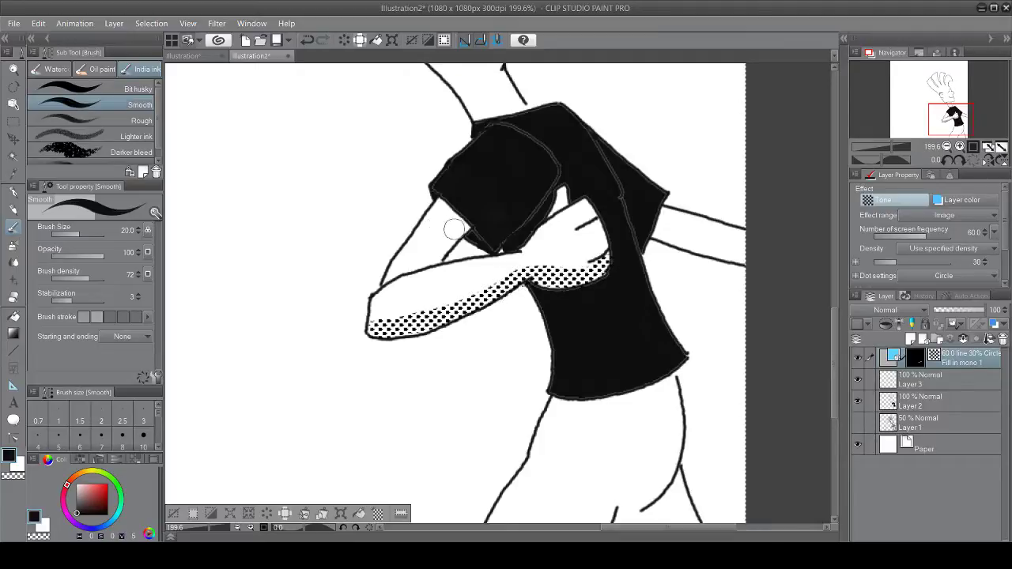
pyautogui.moveTo(463, 226)
pyautogui.mouseDown()
pyautogui.moveTo(427, 258)
pyautogui.moveTo(447, 218)
pyautogui.moveTo(440, 211)
pyautogui.moveTo(405, 261)
pyautogui.moveTo(379, 276)
pyautogui.moveTo(411, 263)
pyautogui.mouseUp()
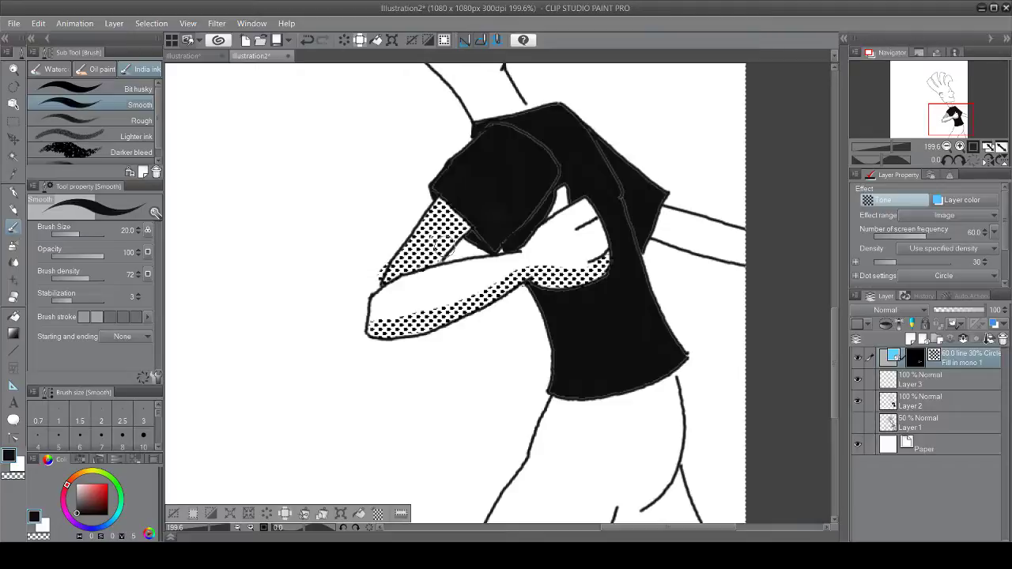
pyautogui.moveTo(707, 237)
pyautogui.mouseDown()
pyautogui.moveTo(734, 242)
pyautogui.moveTo(668, 214)
pyautogui.moveTo(656, 234)
pyautogui.moveTo(727, 252)
pyautogui.moveTo(683, 231)
pyautogui.mouseUp()
# Step: Erase the tone spilling below the outstretched arm and trim the shading edge on the hand with the Hard eraser
pyautogui.click(13, 296)
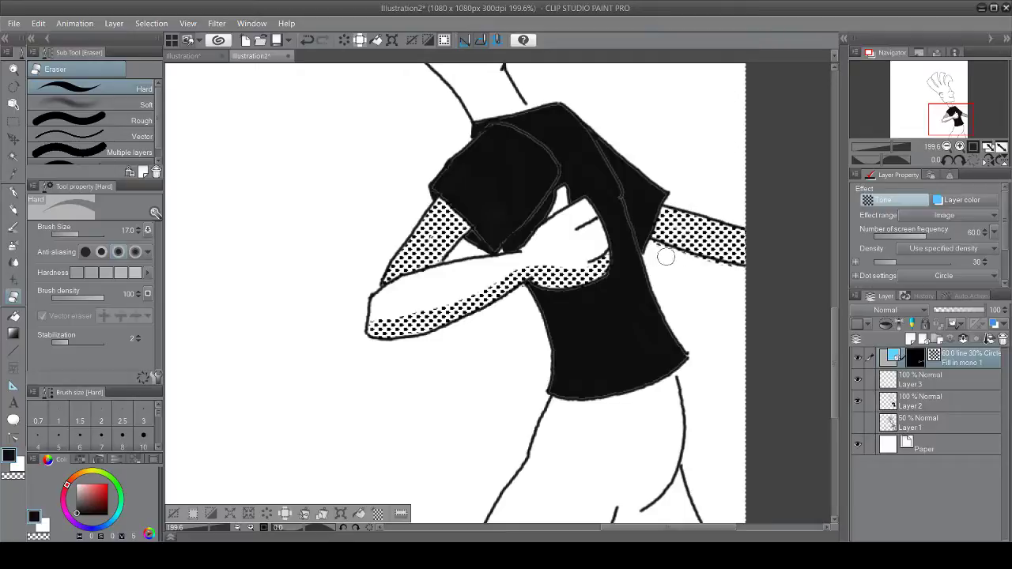
pyautogui.moveTo(653, 249); pyautogui.dragTo(694, 263)
pyautogui.moveTo(577, 254)
pyautogui.mouseDown()
pyautogui.moveTo(519, 261)
pyautogui.moveTo(593, 255)
pyautogui.mouseUp()
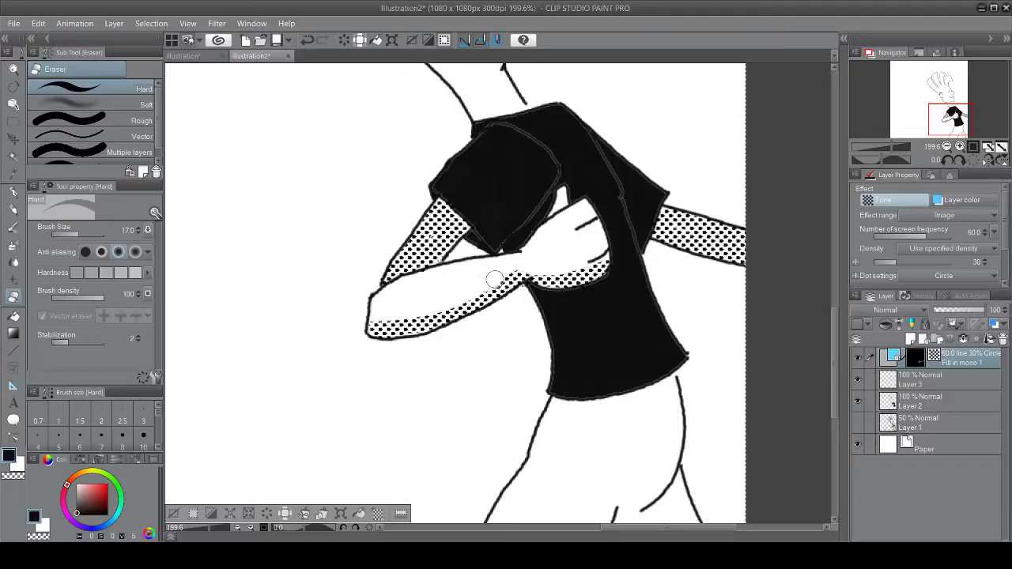
# Step: Shade the neck under the jaw with tone using the Smooth brush, erasing the spill over the jawline
pyautogui.scroll(-5, 536, 245)
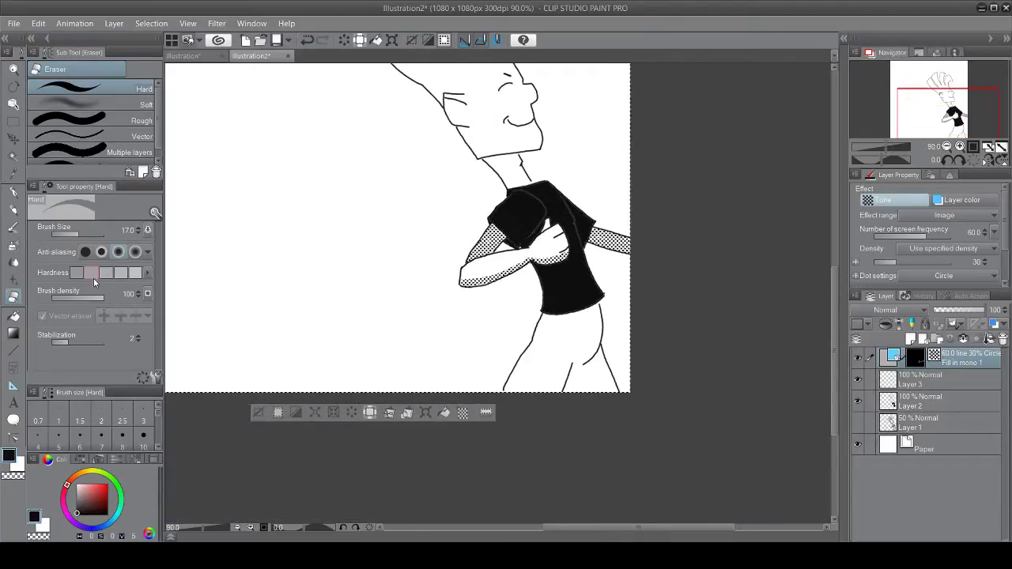
pyautogui.click(13, 228)
pyautogui.scroll(4, 288, 206)
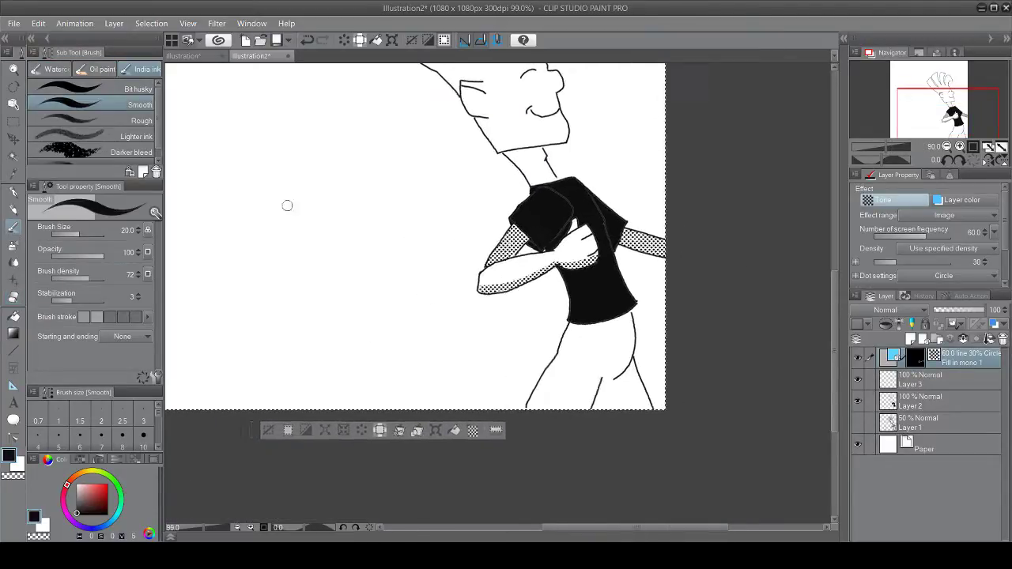
pyautogui.scroll(2, 504, 193)
pyautogui.moveTo(477, 155); pyautogui.dragTo(522, 204)
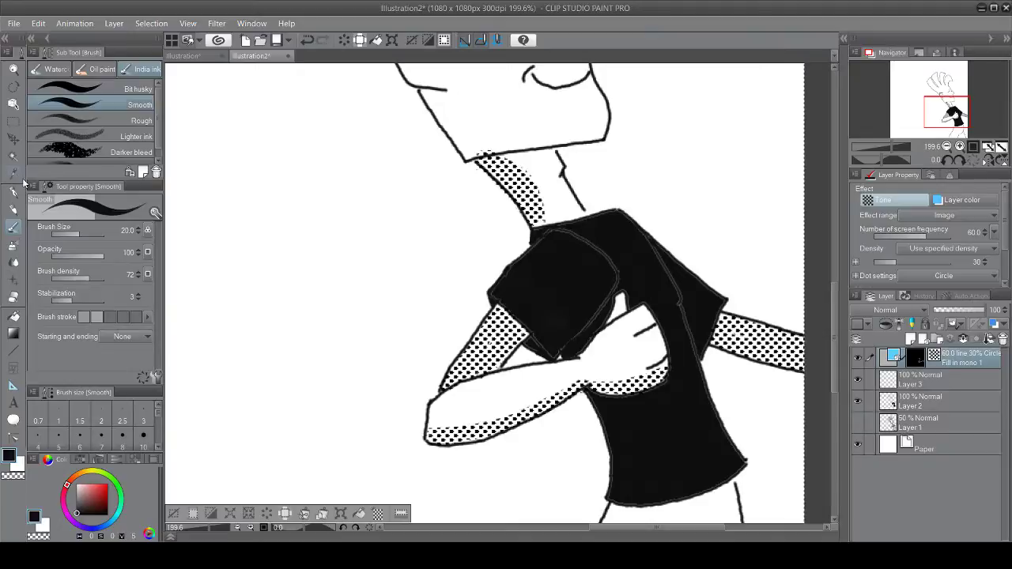
pyautogui.click(14, 298)
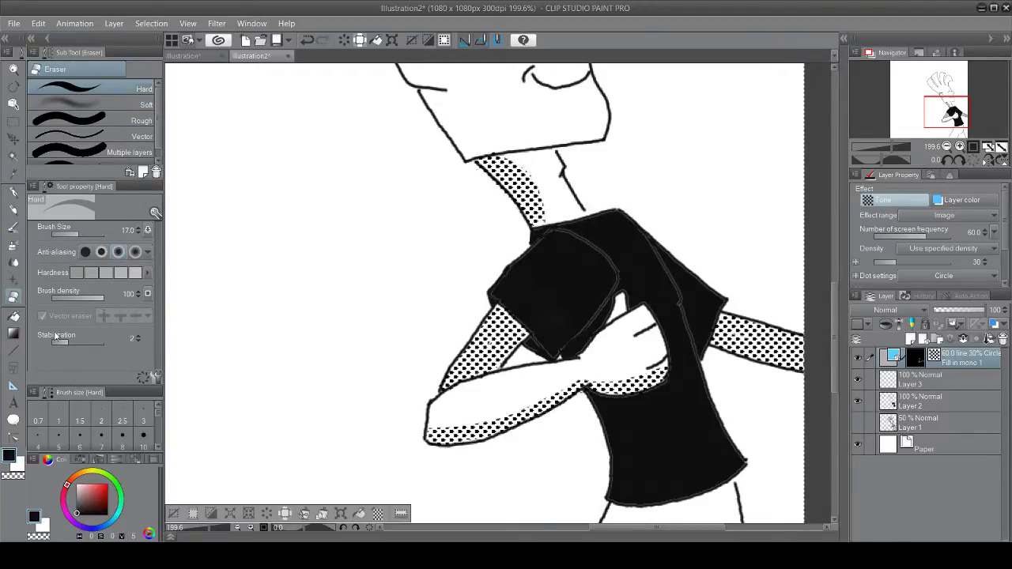
pyautogui.press('b')
pyautogui.moveTo(554, 170)
pyautogui.mouseDown()
pyautogui.moveTo(550, 162)
pyautogui.moveTo(526, 182)
pyautogui.moveTo(518, 162)
pyautogui.moveTo(546, 175)
pyautogui.moveTo(560, 164)
pyautogui.mouseUp()
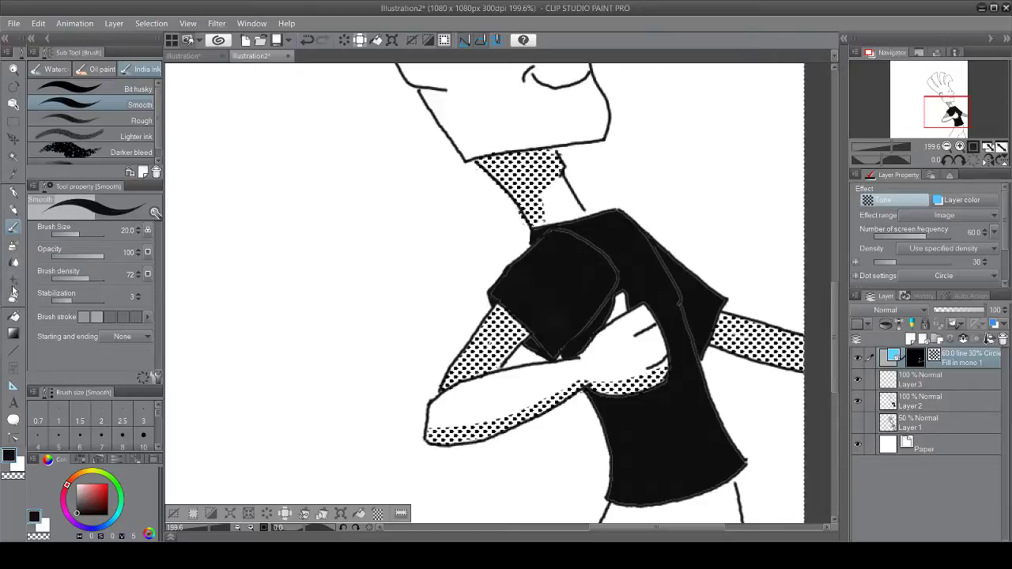
pyautogui.press('e')
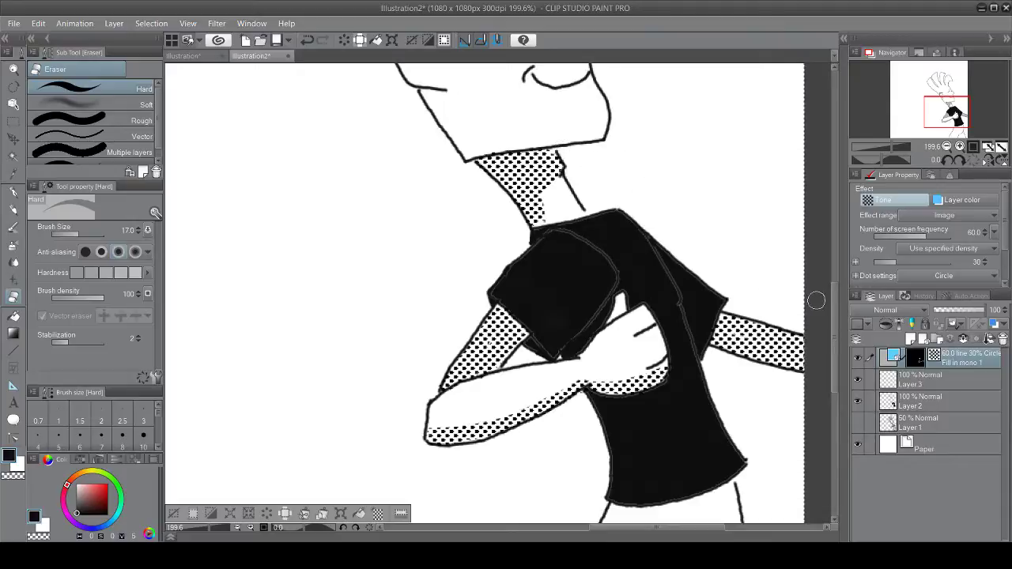
# Step: Paint tone over the rear leg behind the thigh with the Smooth brush and undo the unwanted strokes
pyautogui.moveTo(832, 296); pyautogui.dragTo(830, 366)
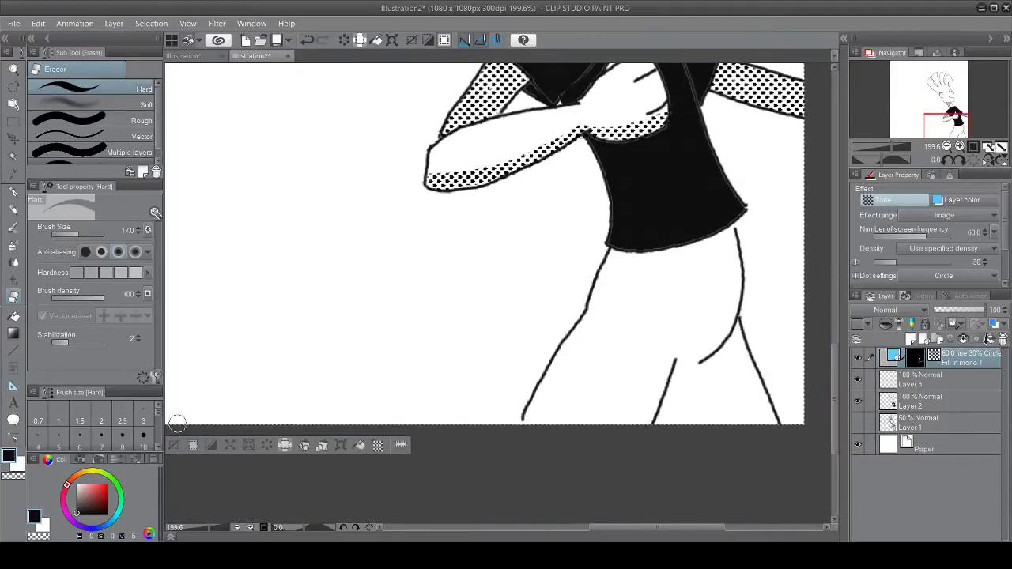
pyautogui.click(11, 226)
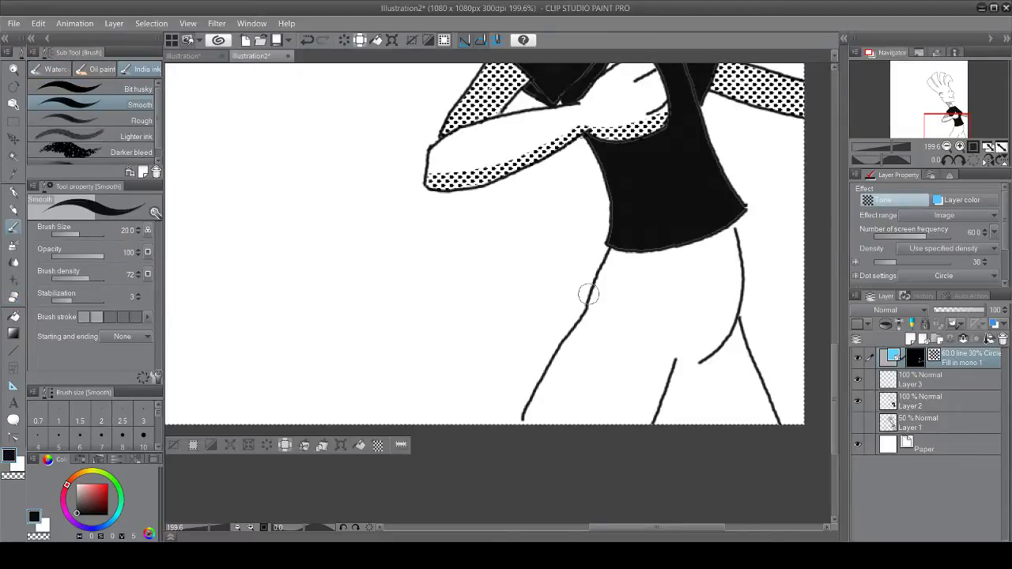
pyautogui.moveTo(648, 319)
pyautogui.mouseDown()
pyautogui.moveTo(624, 386)
pyautogui.moveTo(656, 373)
pyautogui.moveTo(644, 429)
pyautogui.moveTo(691, 319)
pyautogui.moveTo(600, 431)
pyautogui.moveTo(646, 340)
pyautogui.moveTo(562, 439)
pyautogui.moveTo(563, 427)
pyautogui.moveTo(529, 458)
pyautogui.moveTo(546, 389)
pyautogui.moveTo(524, 440)
pyautogui.moveTo(535, 416)
pyautogui.moveTo(521, 424)
pyautogui.moveTo(618, 259)
pyautogui.moveTo(659, 263)
pyautogui.moveTo(709, 250)
pyautogui.moveTo(723, 235)
pyautogui.moveTo(728, 282)
pyautogui.moveTo(706, 343)
pyautogui.moveTo(691, 289)
pyautogui.moveTo(625, 283)
pyautogui.moveTo(683, 285)
pyautogui.moveTo(698, 315)
pyautogui.moveTo(689, 329)
pyautogui.moveTo(735, 333)
pyautogui.moveTo(759, 403)
pyautogui.moveTo(733, 352)
pyautogui.moveTo(709, 371)
pyautogui.moveTo(683, 371)
pyautogui.moveTo(685, 419)
pyautogui.moveTo(715, 370)
pyautogui.moveTo(755, 415)
pyautogui.moveTo(739, 410)
pyautogui.moveTo(760, 420)
pyautogui.mouseUp()
pyautogui.hotkey('ctrl', 'd')
pyautogui.hotkey('ctrl', 'z')
pyautogui.hotkey('ctrl', 'z')
pyautogui.hotkey('ctrl', 'z')
pyautogui.hotkey('ctrl', 'z')
pyautogui.hotkey('ctrl', 'z')
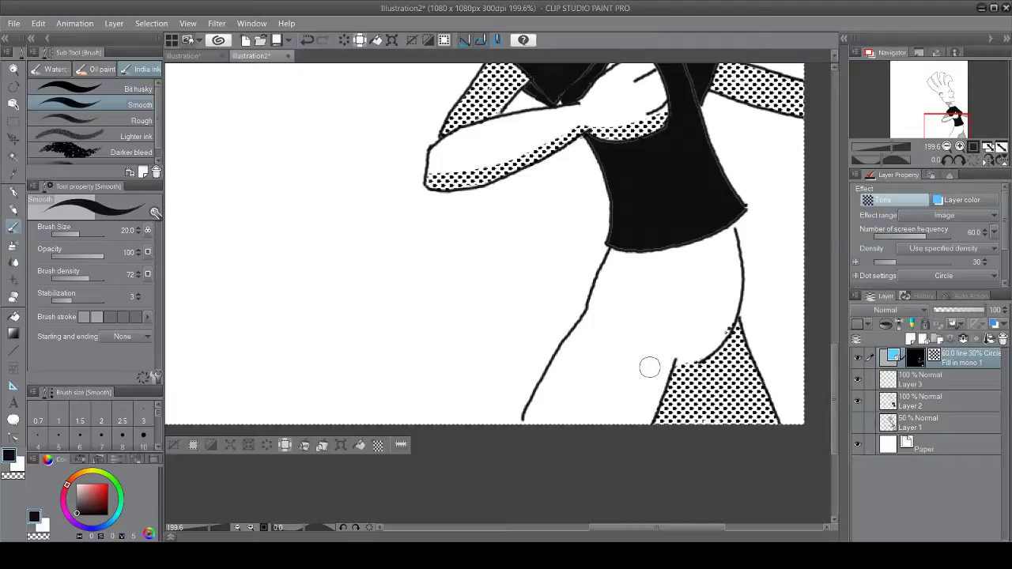
# Step: Add a band of tone along the inner edge of the front leg and trim its upper end with the Hard eraser
pyautogui.moveTo(655, 369)
pyautogui.mouseDown()
pyautogui.moveTo(633, 431)
pyautogui.moveTo(656, 364)
pyautogui.moveTo(636, 430)
pyautogui.moveTo(653, 371)
pyautogui.mouseUp()
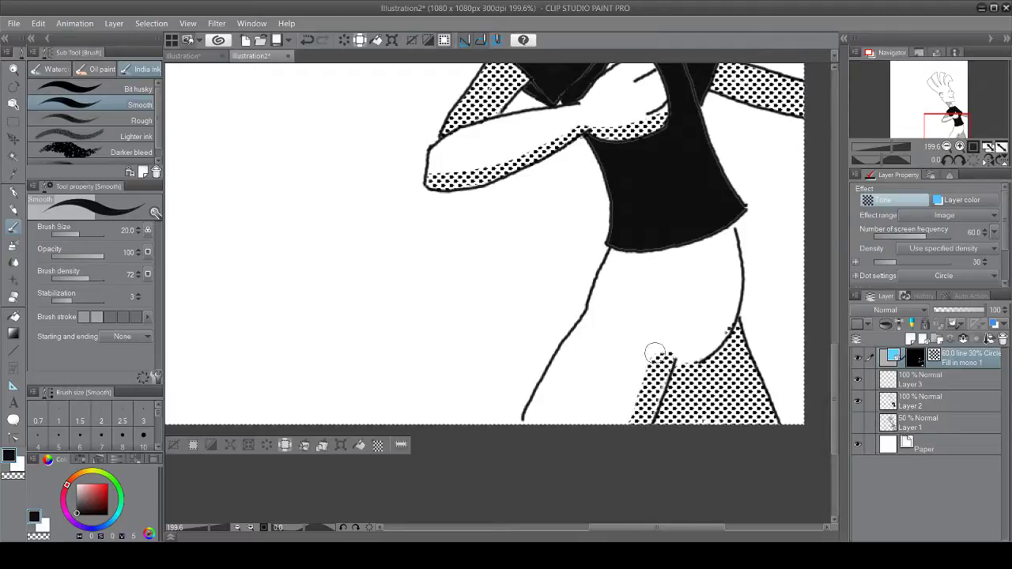
pyautogui.click(13, 297)
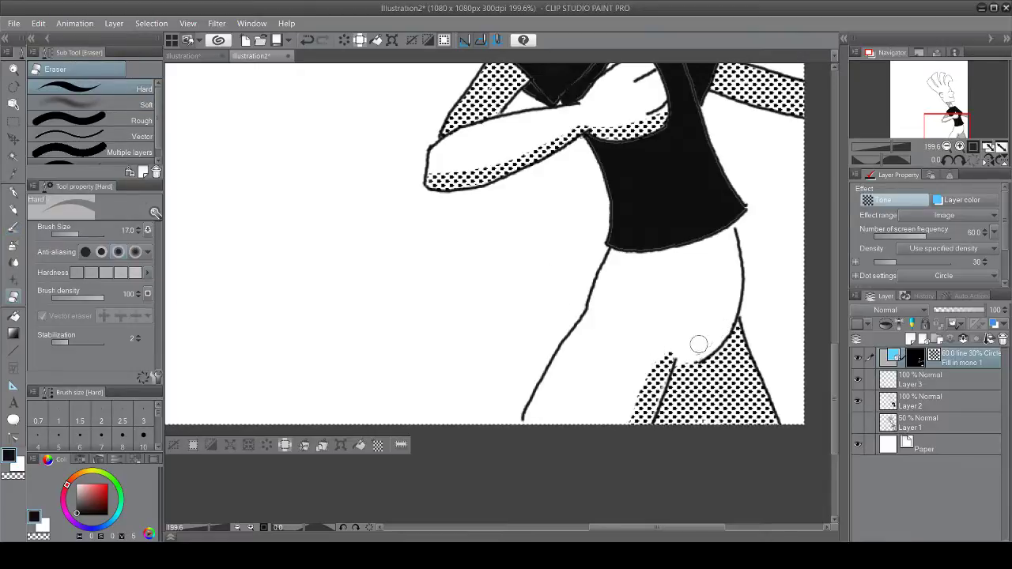
pyautogui.scroll(-6, 677, 350)
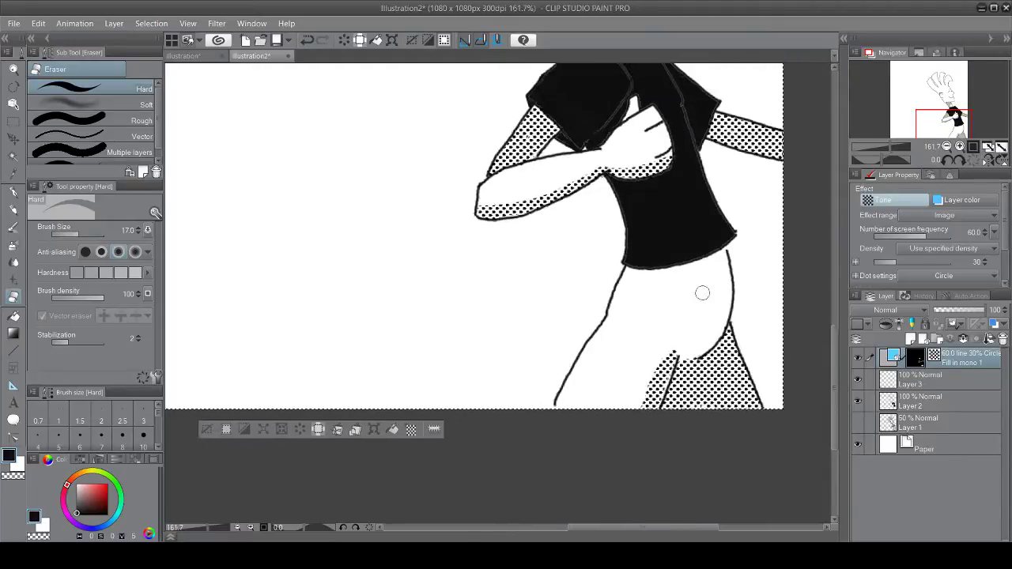
# Step: Shade the underside of the front hair curl with a band of tone using the Smooth brush
pyautogui.scroll(-2, 832, 311)
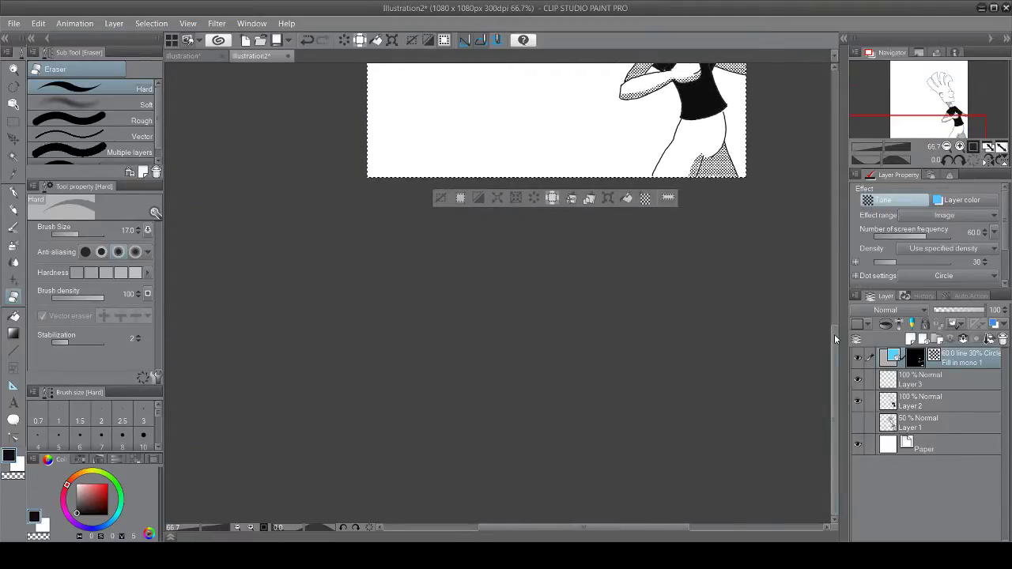
pyautogui.scroll(4, 834, 334)
pyautogui.scroll(1, 469, 143)
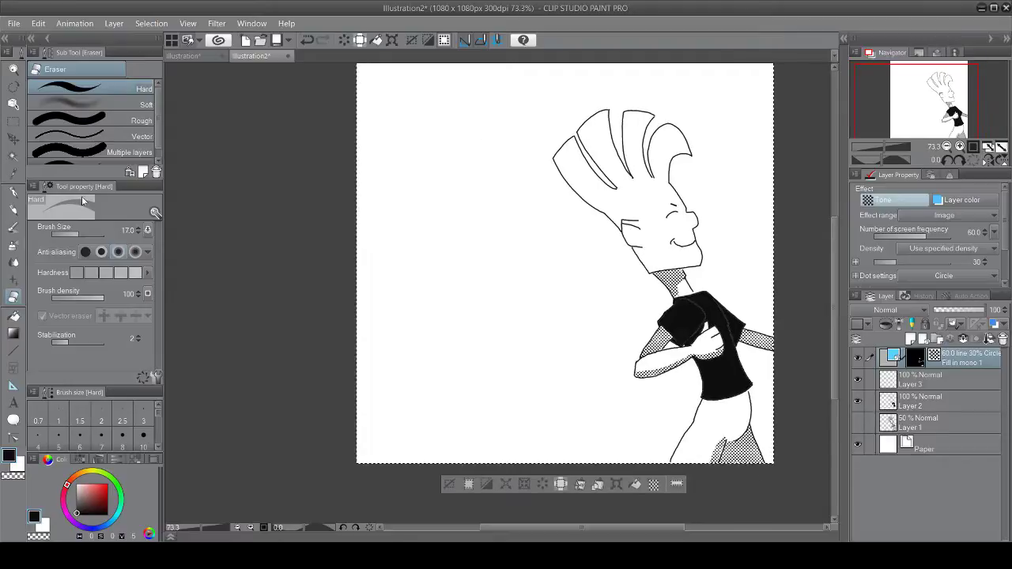
pyautogui.press('b')
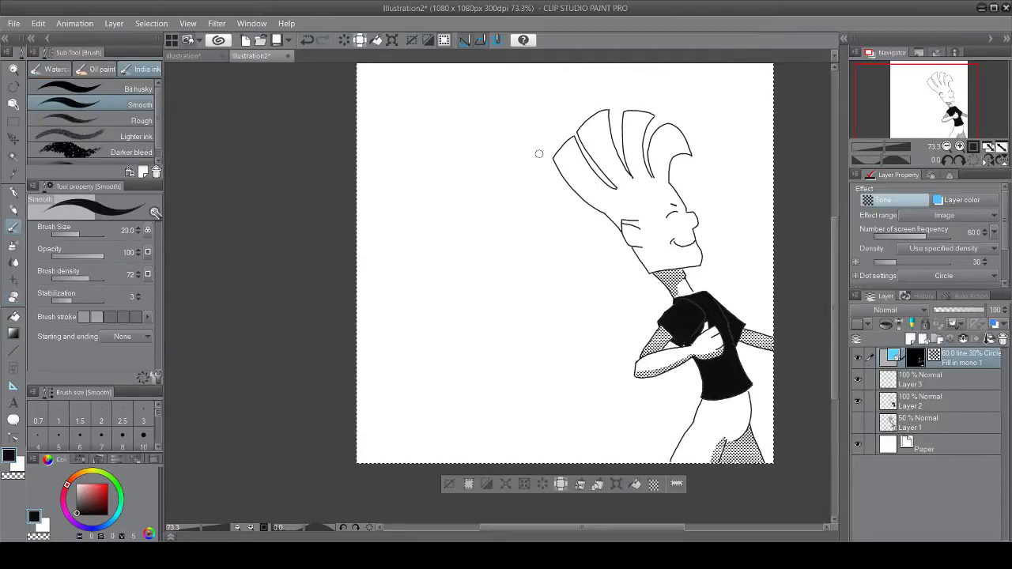
pyautogui.scroll(3, 686, 150)
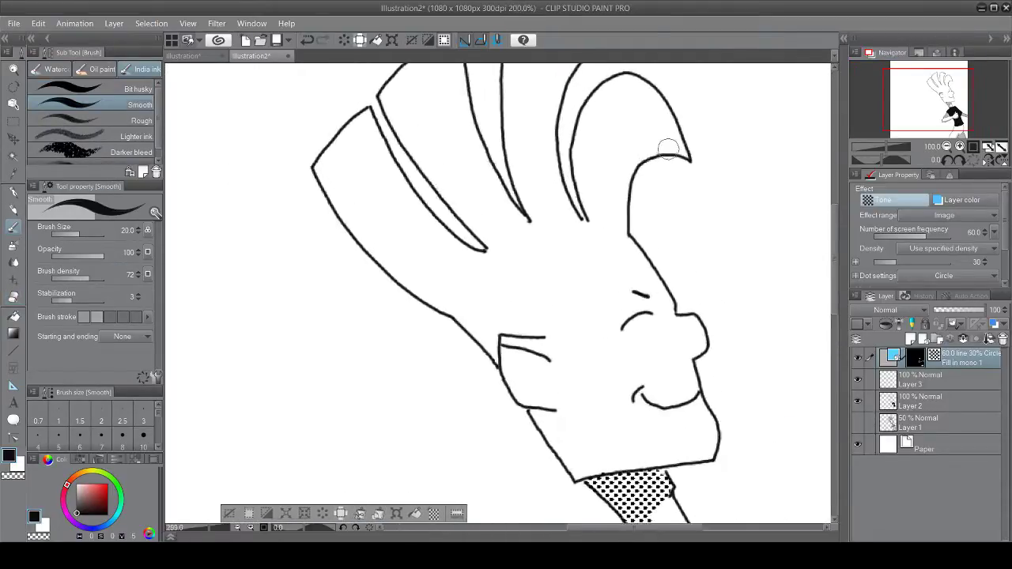
pyautogui.scroll(1, 668, 148)
pyautogui.moveTo(684, 149)
pyautogui.mouseDown()
pyautogui.moveTo(645, 151)
pyautogui.moveTo(684, 155)
pyautogui.moveTo(639, 149)
pyautogui.moveTo(613, 192)
pyautogui.moveTo(611, 254)
pyautogui.mouseUp()
# Step: Paint tone bands along the back edges of the other three hair locks, undo the stray dab, and widen the rearmost band
pyautogui.scroll(2, 832, 279)
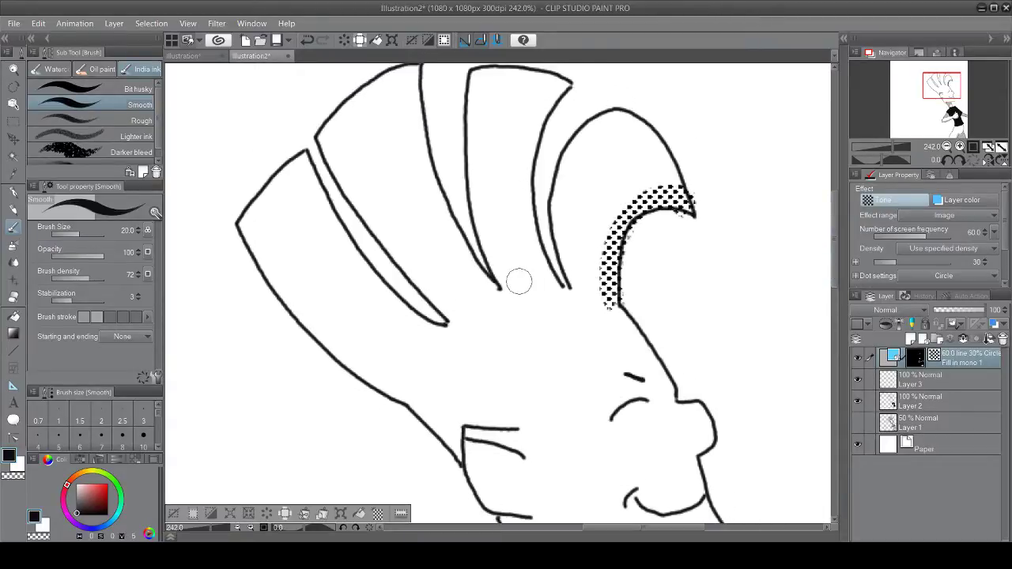
pyautogui.moveTo(253, 222)
pyautogui.mouseDown()
pyautogui.moveTo(307, 324)
pyautogui.moveTo(335, 354)
pyautogui.moveTo(416, 389)
pyautogui.mouseUp()
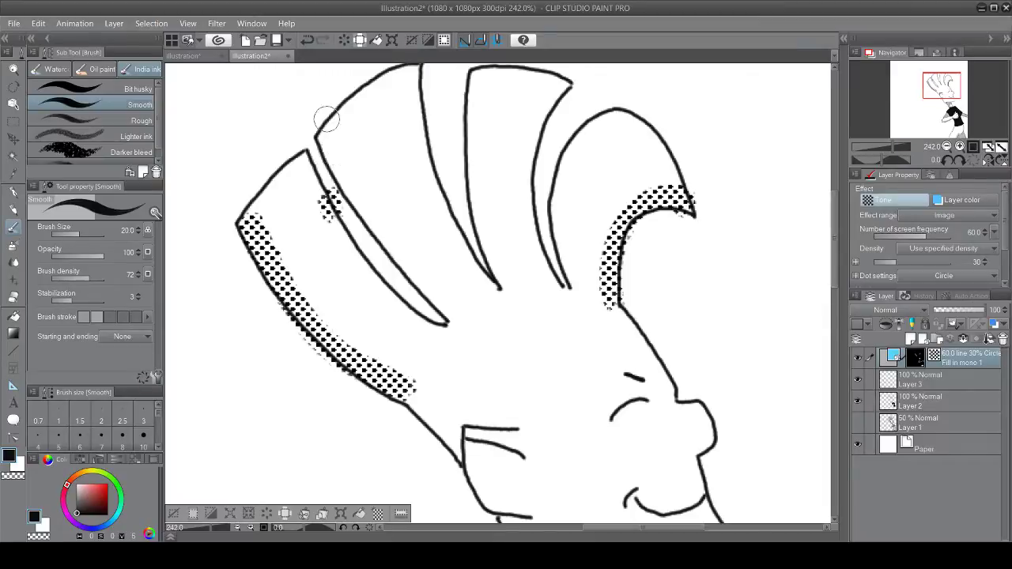
pyautogui.hotkey('ctrl', 'z')
pyautogui.moveTo(328, 128)
pyautogui.mouseDown()
pyautogui.moveTo(405, 260)
pyautogui.moveTo(461, 313)
pyautogui.mouseUp()
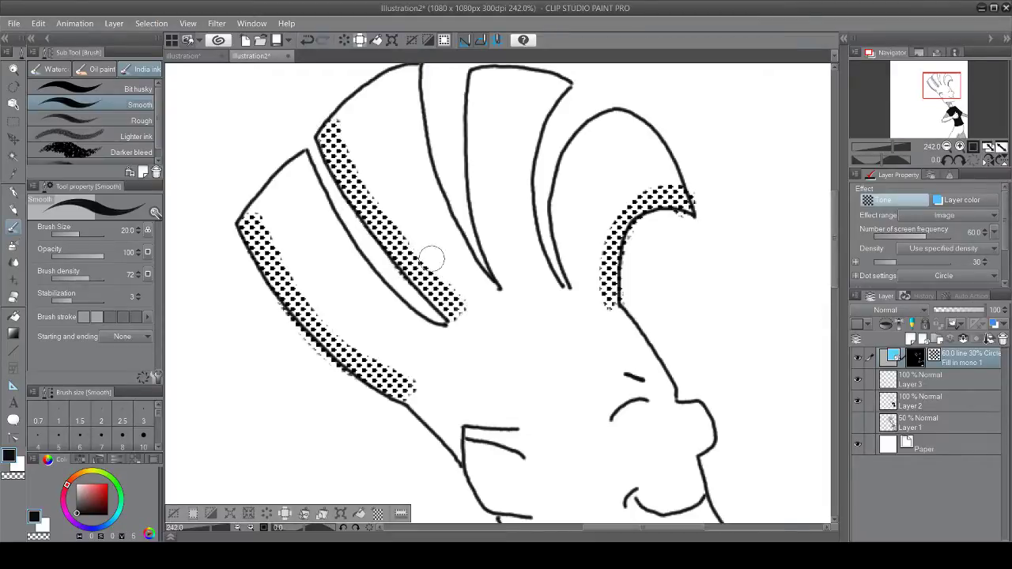
pyautogui.moveTo(481, 75)
pyautogui.mouseDown()
pyautogui.moveTo(473, 178)
pyautogui.moveTo(504, 279)
pyautogui.moveTo(484, 188)
pyautogui.moveTo(485, 82)
pyautogui.moveTo(483, 118)
pyautogui.mouseUp()
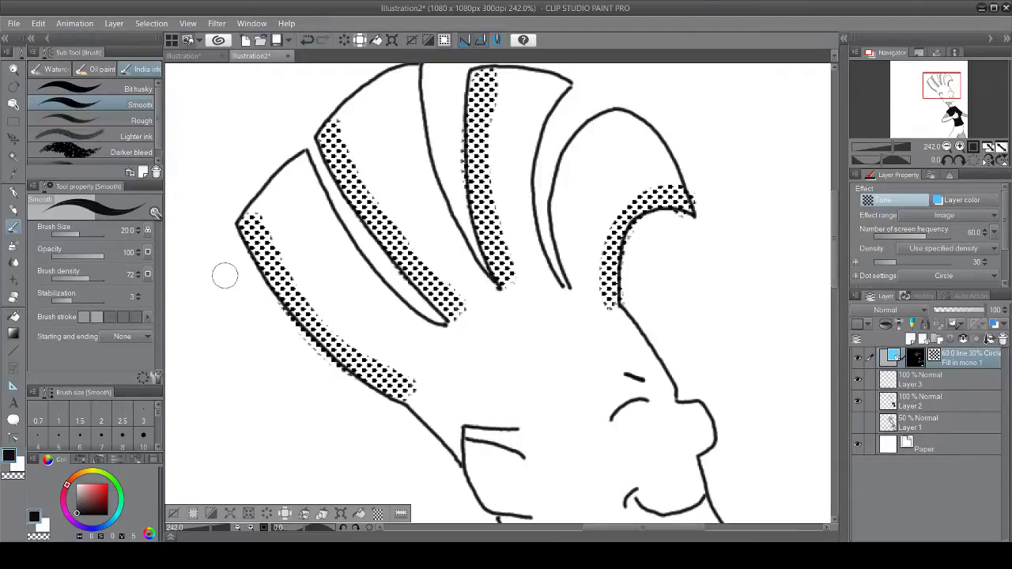
pyautogui.moveTo(256, 222); pyautogui.dragTo(251, 214)
pyautogui.moveTo(276, 297)
pyautogui.mouseDown()
pyautogui.moveTo(333, 355)
pyautogui.moveTo(250, 206)
pyautogui.moveTo(287, 310)
pyautogui.moveTo(317, 324)
pyautogui.moveTo(276, 265)
pyautogui.moveTo(392, 378)
pyautogui.mouseUp()
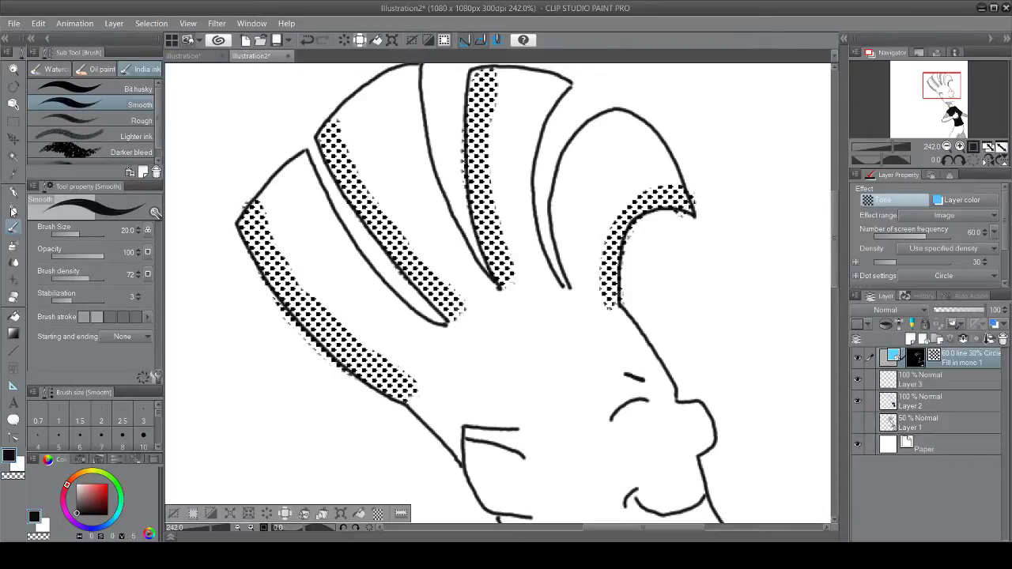
# Step: Erase the tone spilling outside the rearmost hair lock and taper the band's lower inner edge with the Hard eraser
pyautogui.press('e')
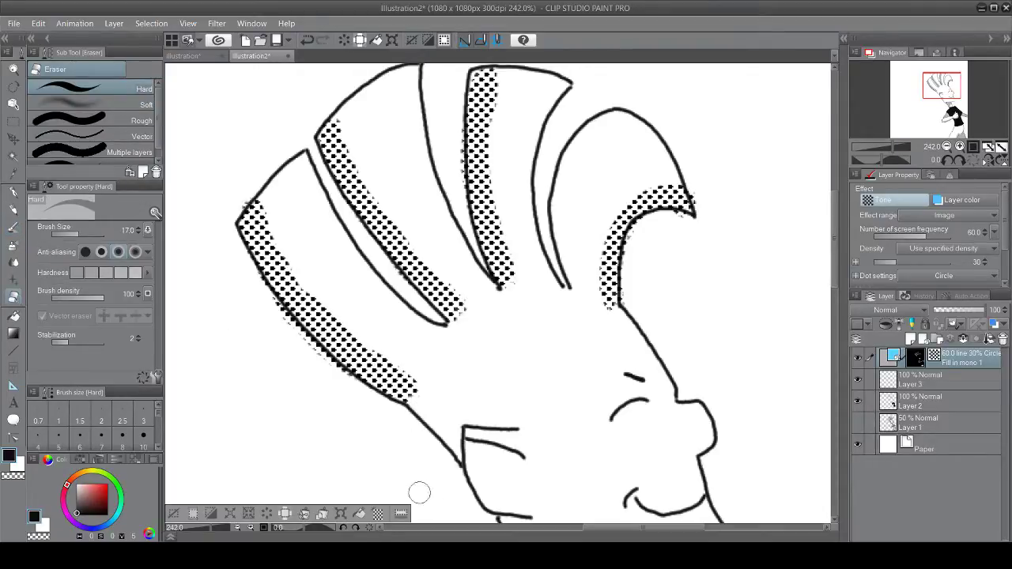
pyautogui.click(356, 528)
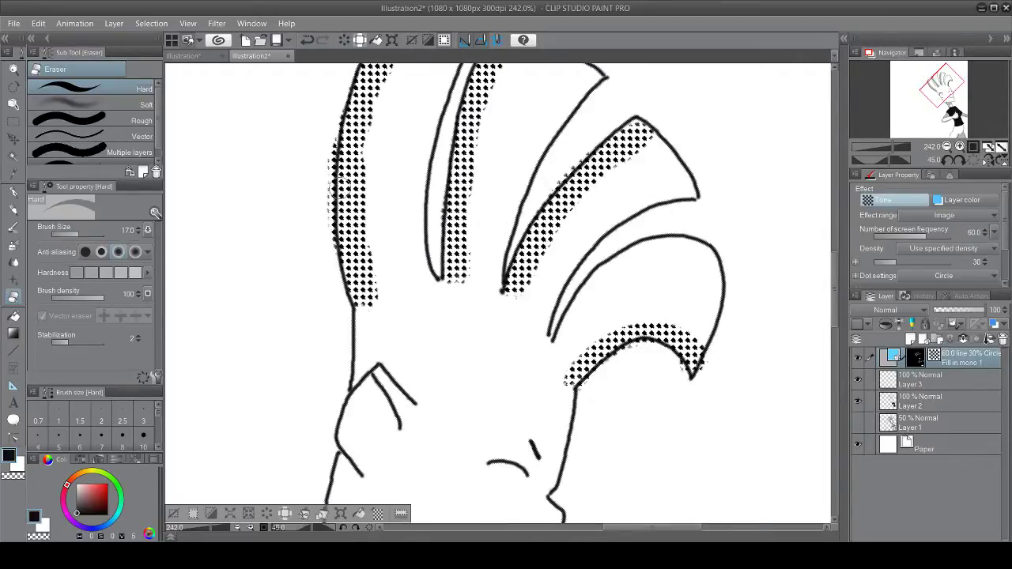
pyautogui.moveTo(332, 102); pyautogui.dragTo(323, 264)
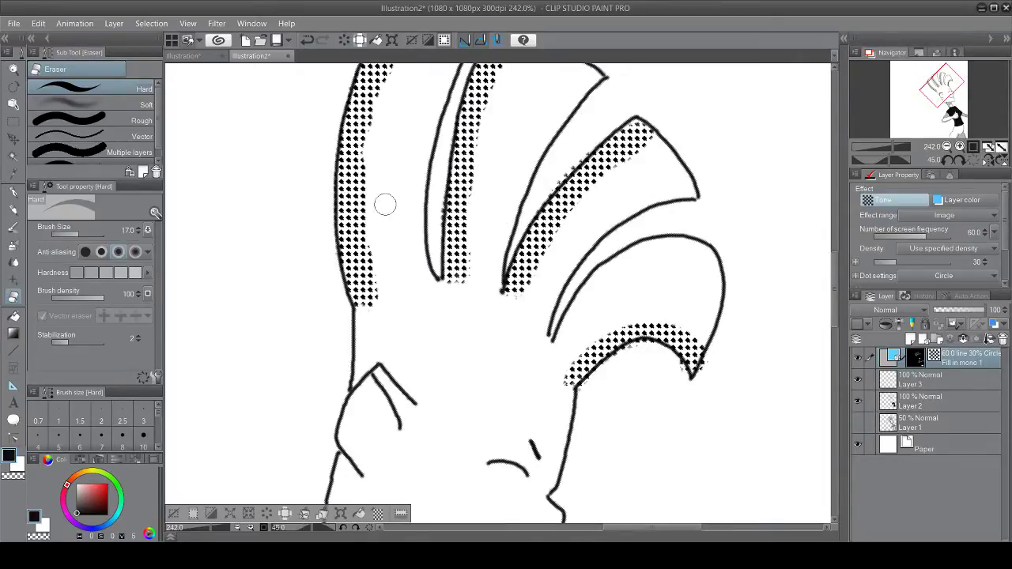
pyautogui.moveTo(387, 203); pyautogui.dragTo(384, 300)
pyautogui.moveTo(385, 172); pyautogui.dragTo(369, 324)
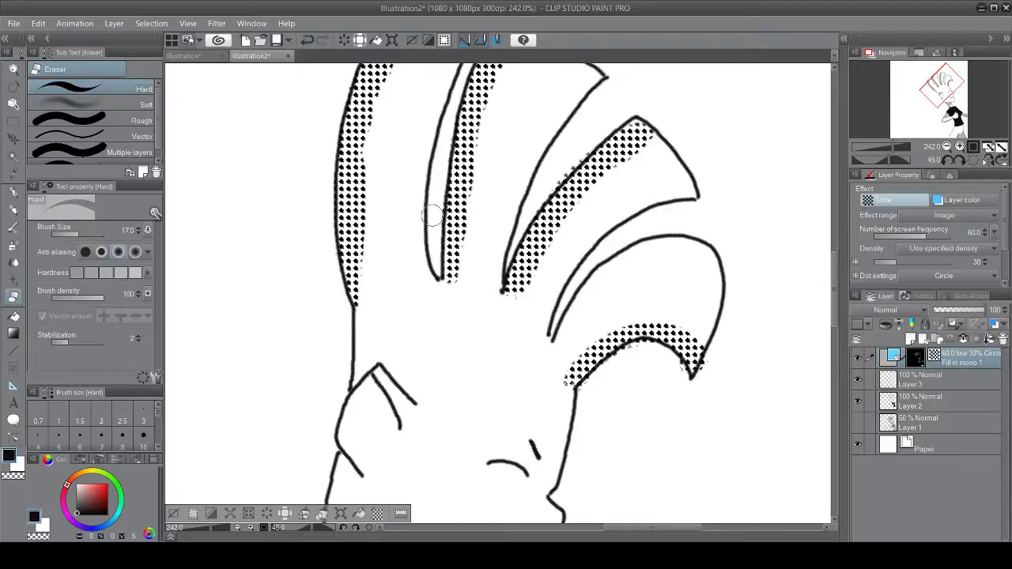
# Step: Trim the tone at both ends of the front hair curl and clean the spill below its outline with the Hard eraser
pyautogui.scroll(-1, 436, 207)
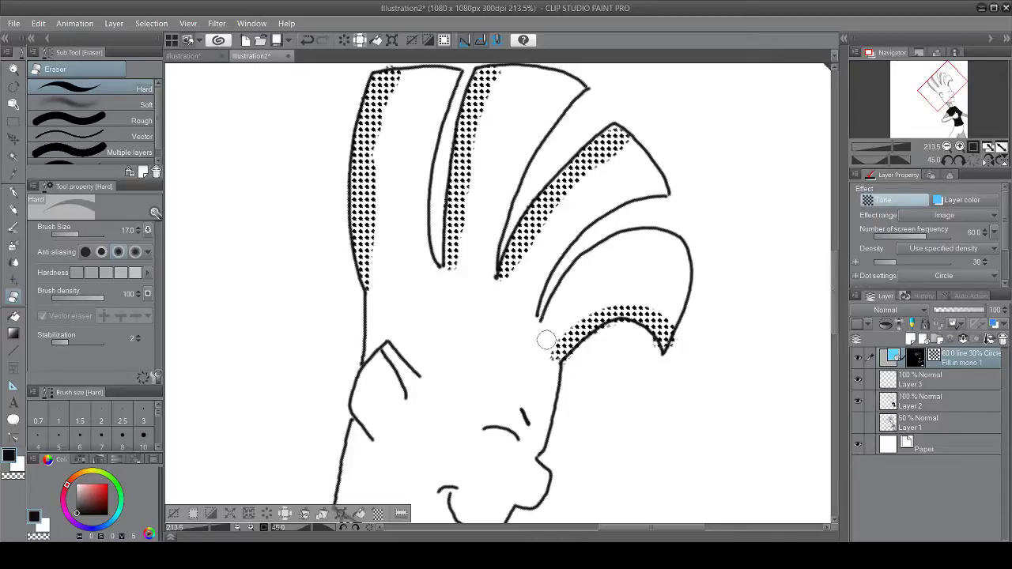
pyautogui.moveTo(547, 346); pyautogui.dragTo(568, 311)
pyautogui.moveTo(575, 365)
pyautogui.mouseDown()
pyautogui.moveTo(633, 346)
pyautogui.moveTo(637, 359)
pyautogui.moveTo(649, 355)
pyautogui.moveTo(644, 343)
pyautogui.moveTo(662, 362)
pyautogui.moveTo(678, 342)
pyautogui.mouseUp()
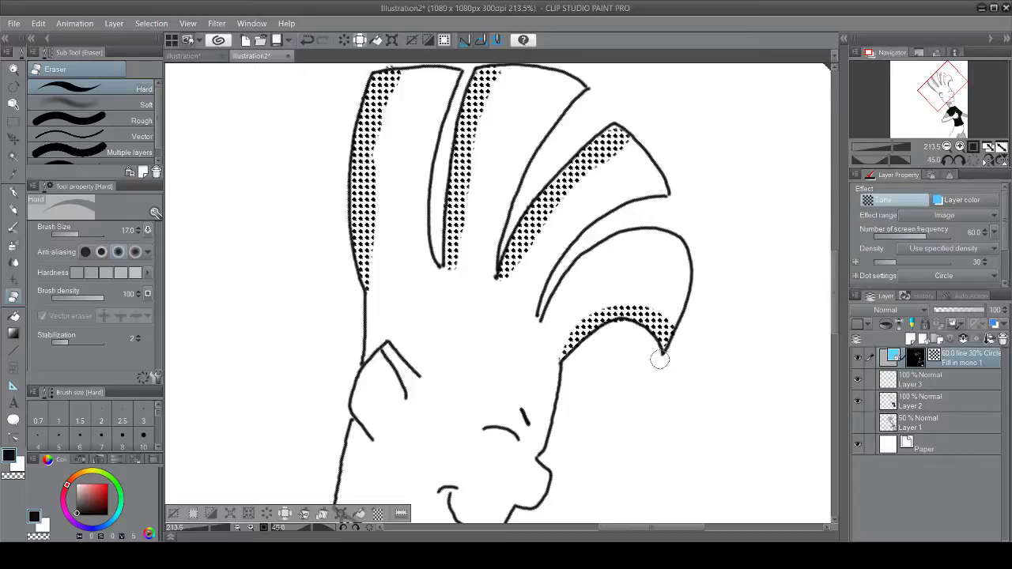
# Step: Fill the inside of the ear with tone using the Smooth brush and restore the canvas to its upright orientation
pyautogui.click(13, 227)
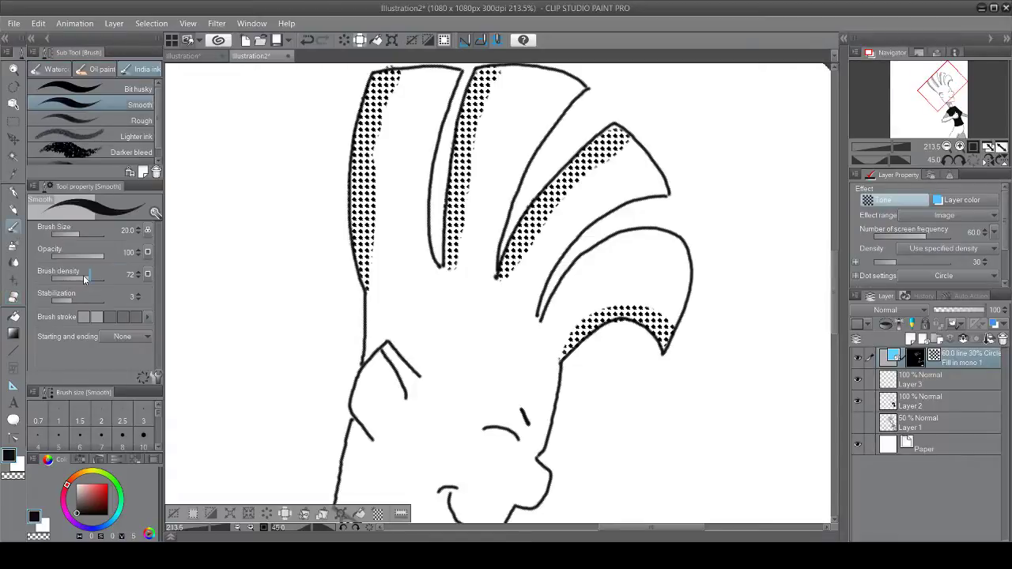
pyautogui.moveTo(378, 366)
pyautogui.mouseDown()
pyautogui.moveTo(395, 395)
pyautogui.moveTo(384, 375)
pyautogui.moveTo(355, 400)
pyautogui.moveTo(378, 417)
pyautogui.moveTo(376, 407)
pyautogui.mouseUp()
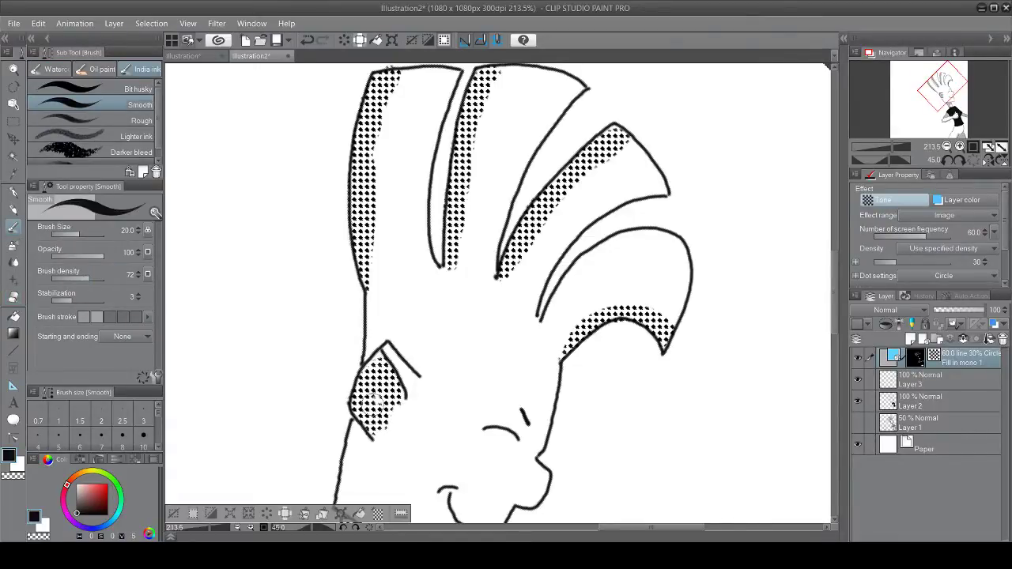
pyautogui.scroll(-4, 371, 403)
pyautogui.scroll(-5, 392, 409)
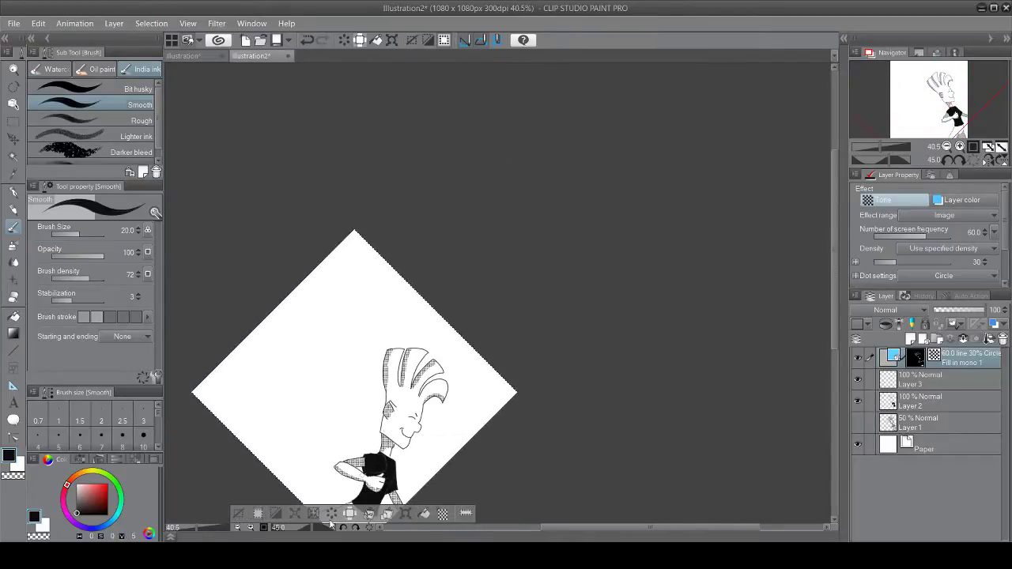
pyautogui.click(355, 527)
pyautogui.click(355, 527)
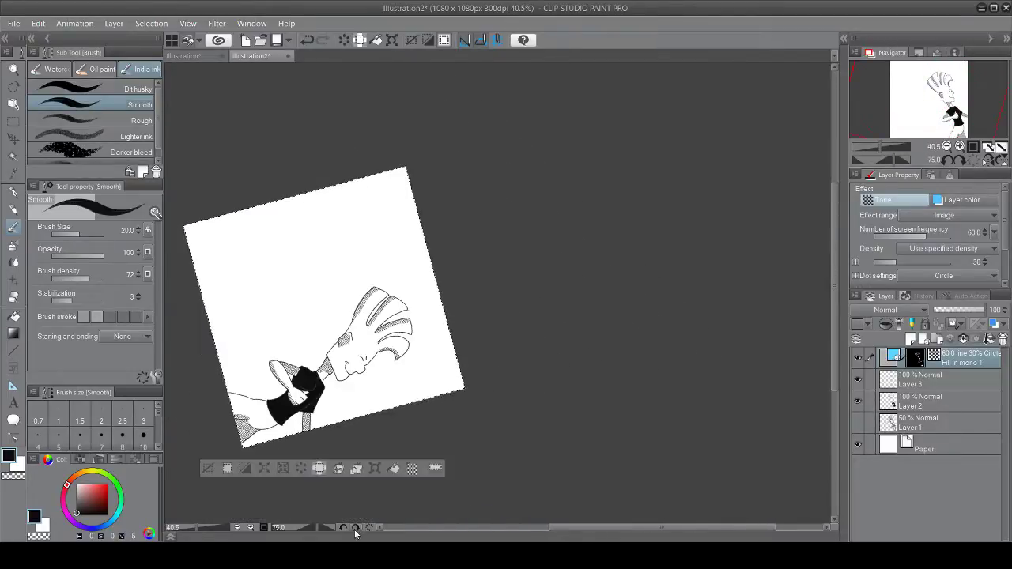
pyautogui.click(344, 528)
pyautogui.click(343, 528)
pyautogui.click(343, 528)
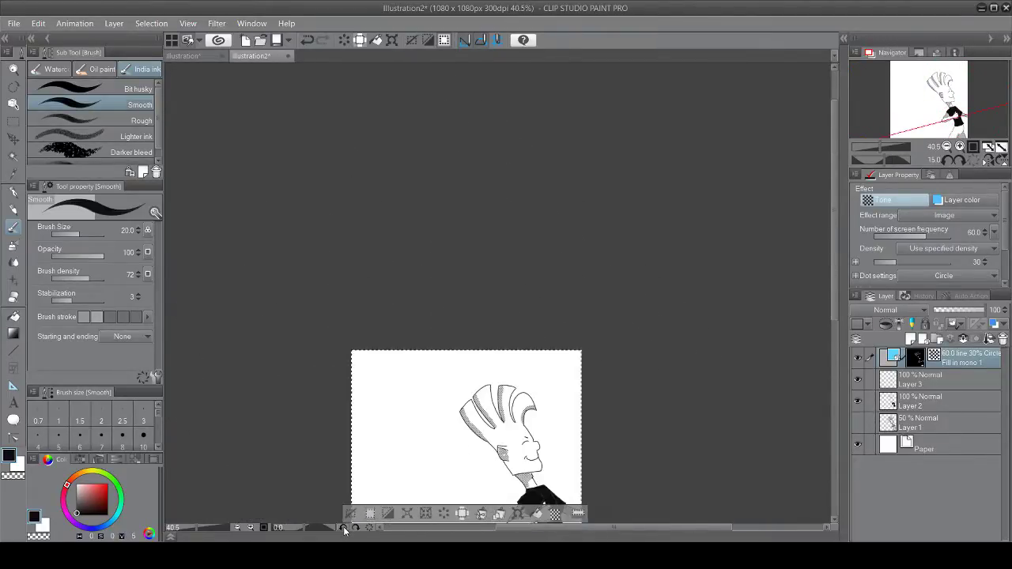
# Step: Check the tone layer in the first illustration and set this drawing's tone fill layer opacity to 25%
pyautogui.moveTo(832, 253); pyautogui.dragTo(834, 332)
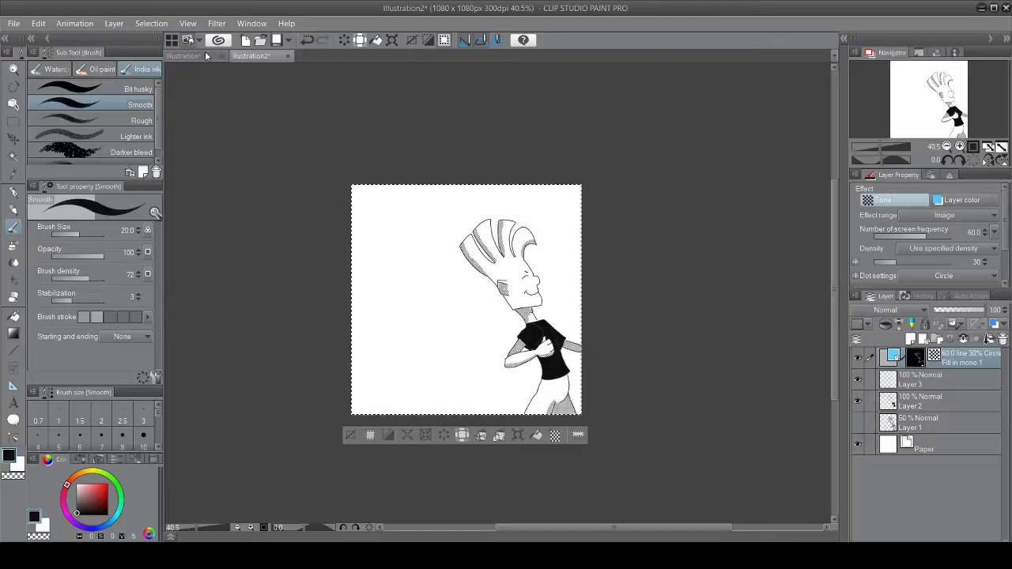
pyautogui.click(204, 55)
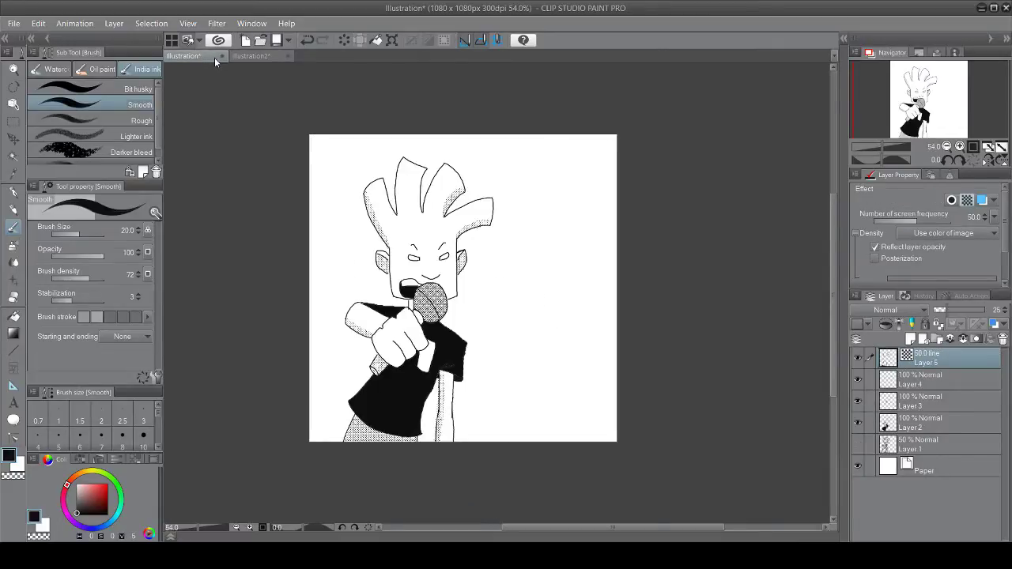
pyautogui.click(257, 55)
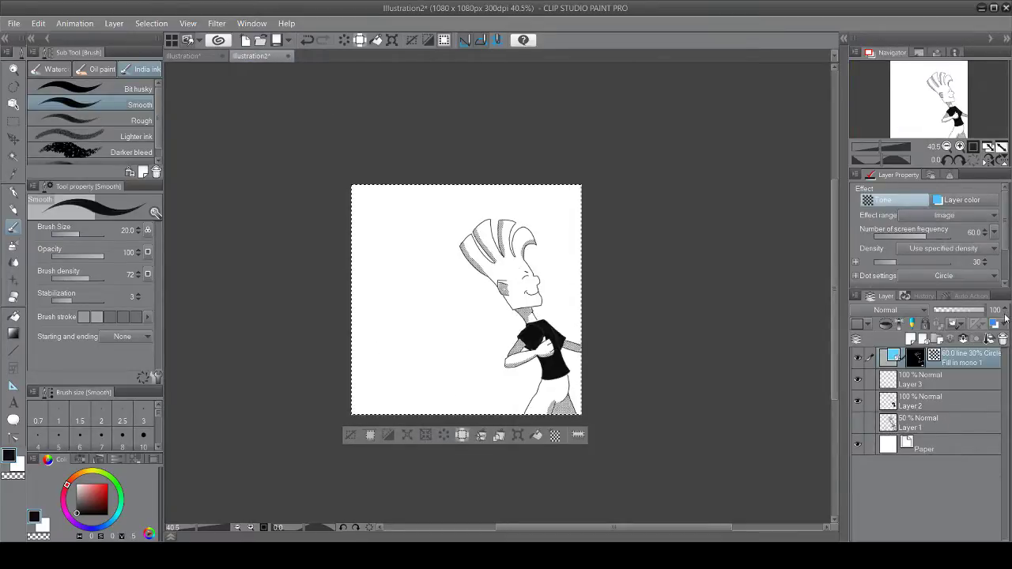
pyautogui.scroll(6, 494, 297)
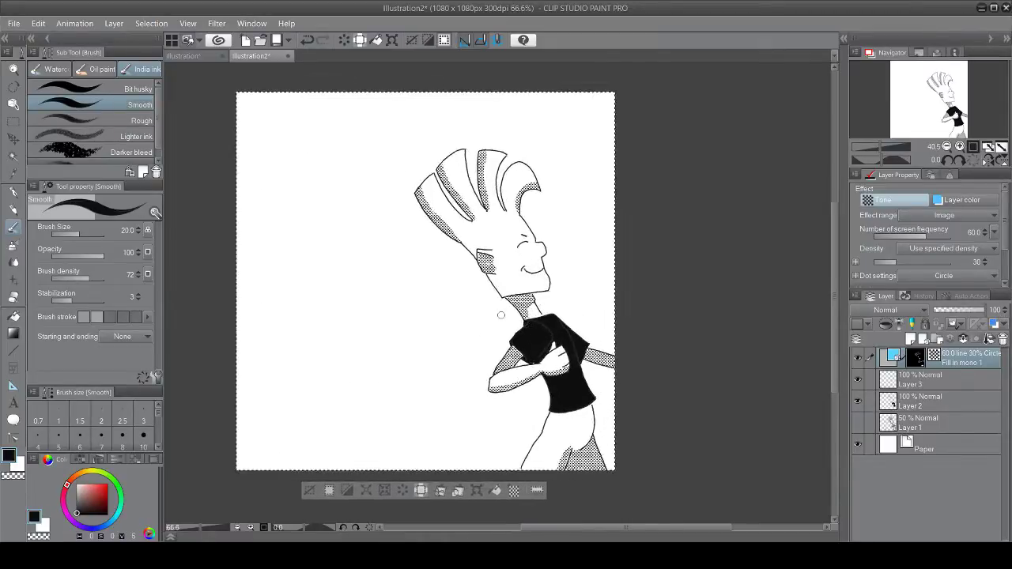
pyautogui.scroll(3, 485, 263)
pyautogui.moveTo(459, 219)
pyautogui.mouseDown()
pyautogui.moveTo(511, 224)
pyautogui.moveTo(512, 215)
pyautogui.moveTo(524, 237)
pyautogui.mouseUp()
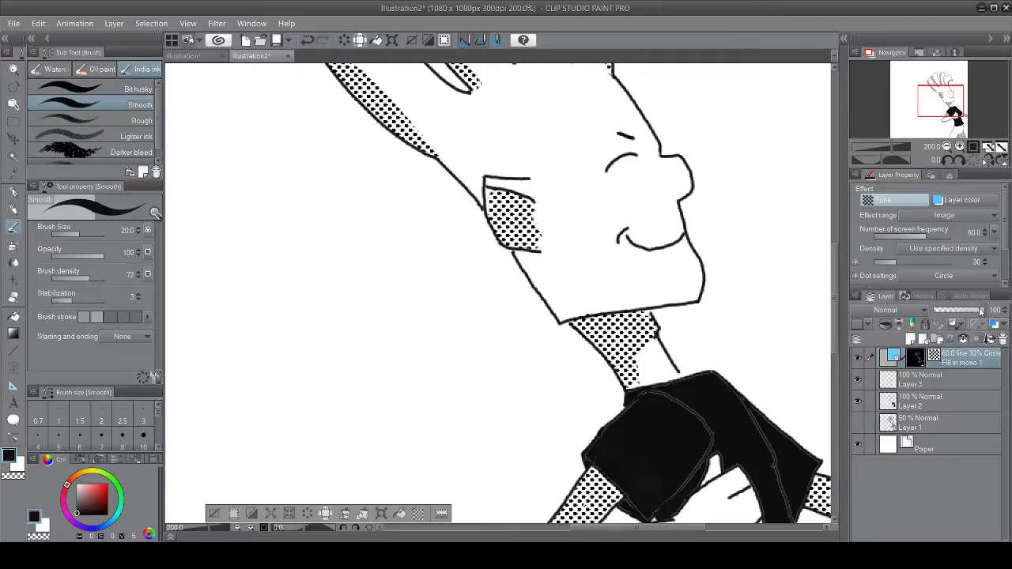
pyautogui.moveTo(980, 311); pyautogui.dragTo(947, 311)
pyautogui.scroll(-5, 594, 300)
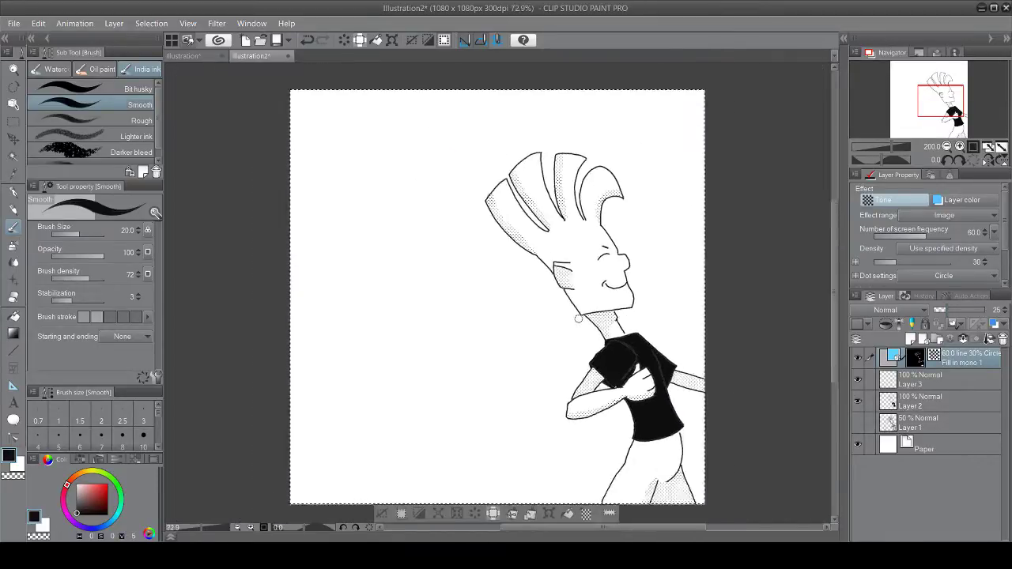
pyautogui.scroll(-1, 578, 318)
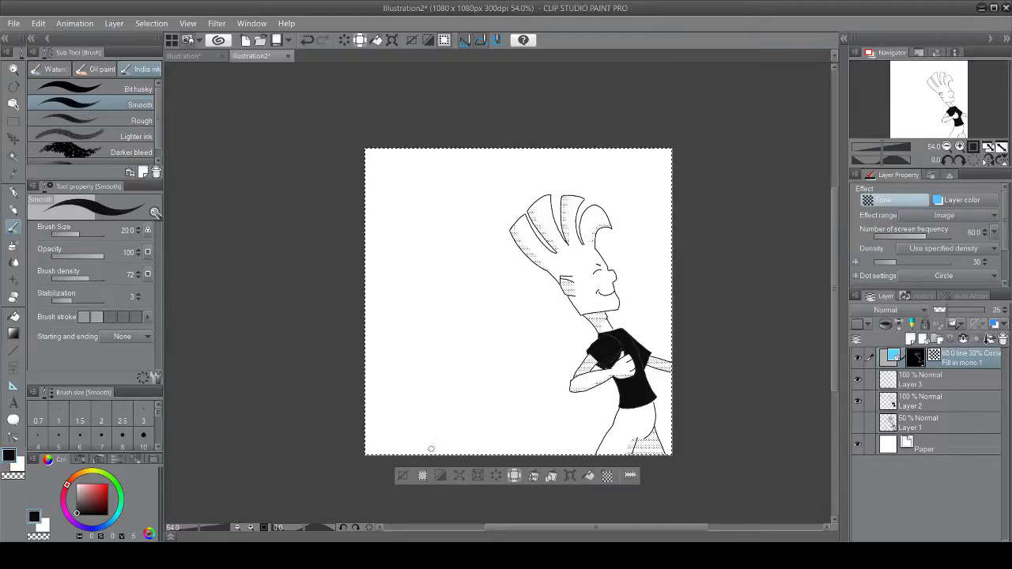
# Step: Clear the selection, merge the tone fill layer with Layer 3 and Layer 2, and delete the Layer 1 sketch
pyautogui.click(402, 477)
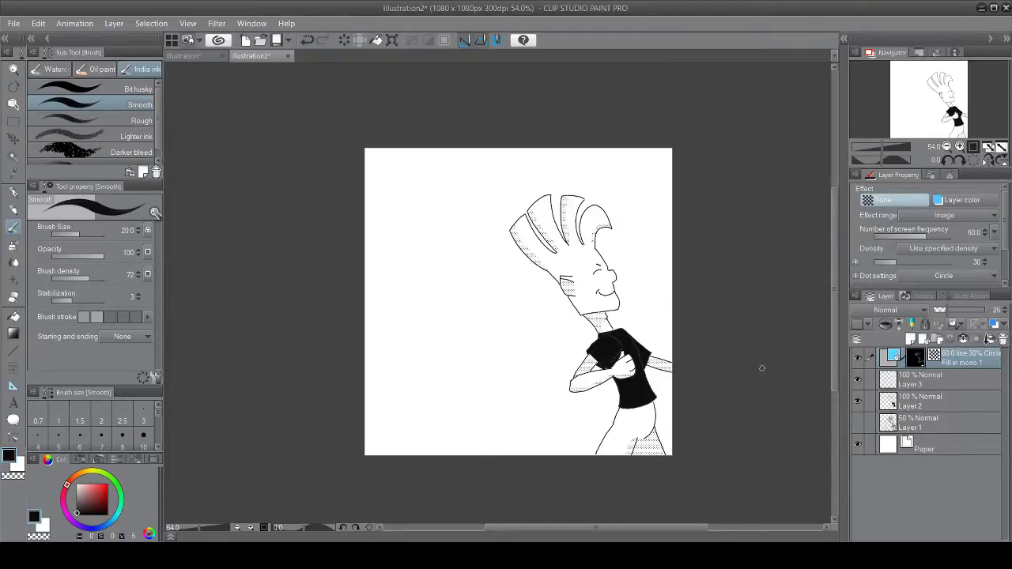
pyautogui.keyDown('ctrl'); pyautogui.click(939, 381); pyautogui.keyUp('ctrl')
pyautogui.keyDown('ctrl'); pyautogui.click(935, 399); pyautogui.keyUp('ctrl')
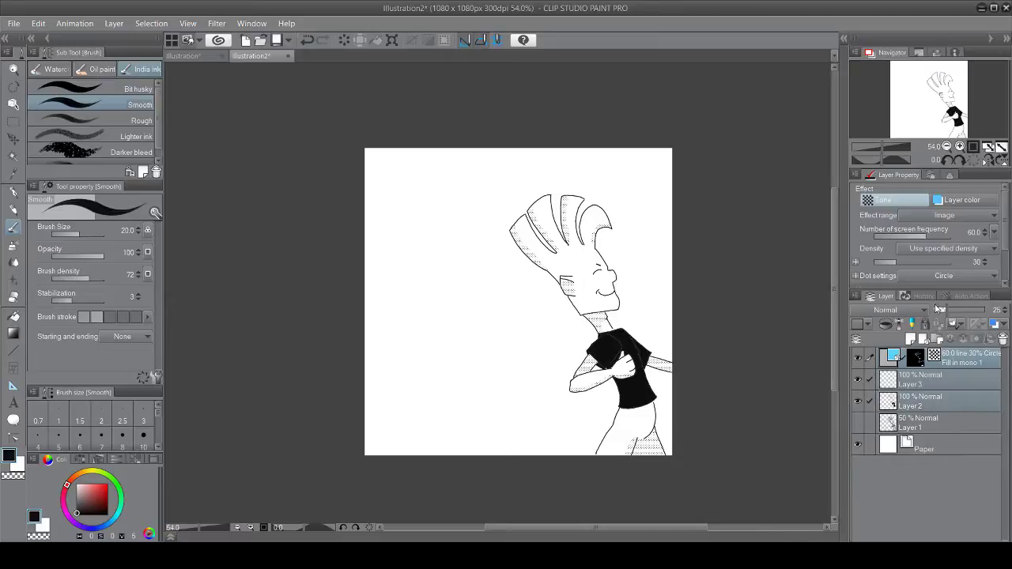
pyautogui.hotkey('shift', 'alt', 'e')
pyautogui.click(913, 384)
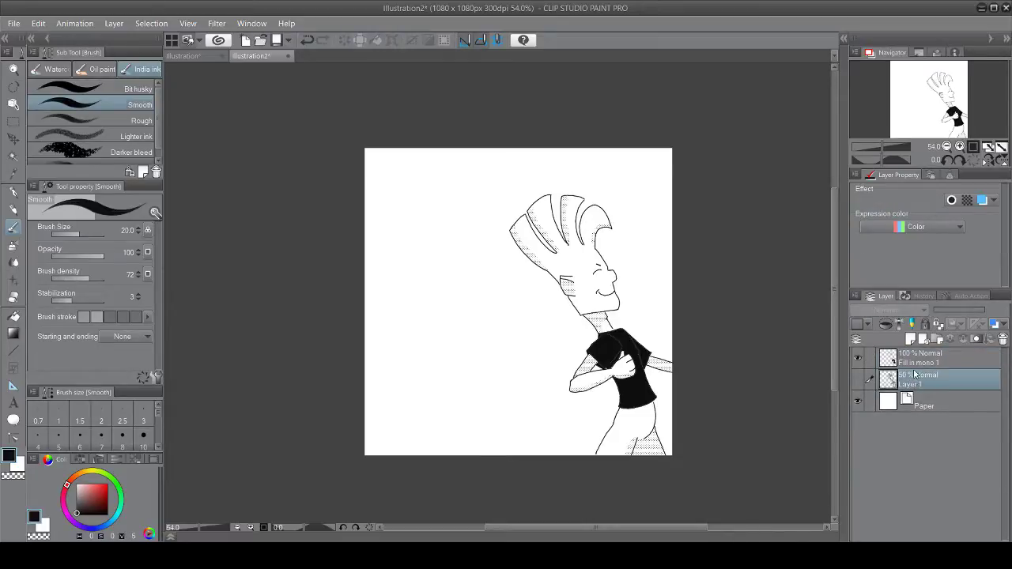
pyautogui.press('Delete')
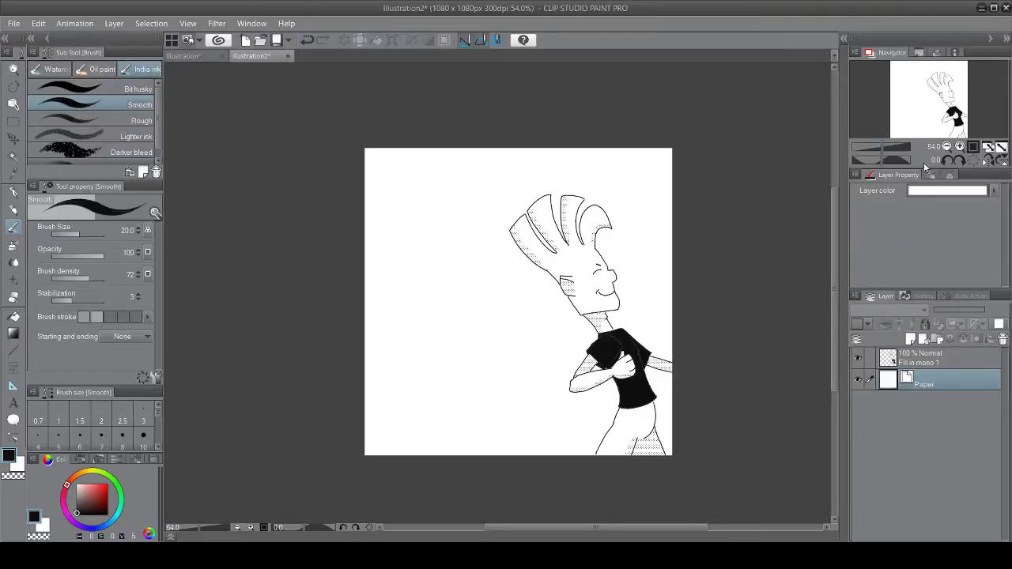
# Step: Make a rectangular selection around the whole figure and activate the merged Fill in mono 1 layer
pyautogui.click(14, 123)
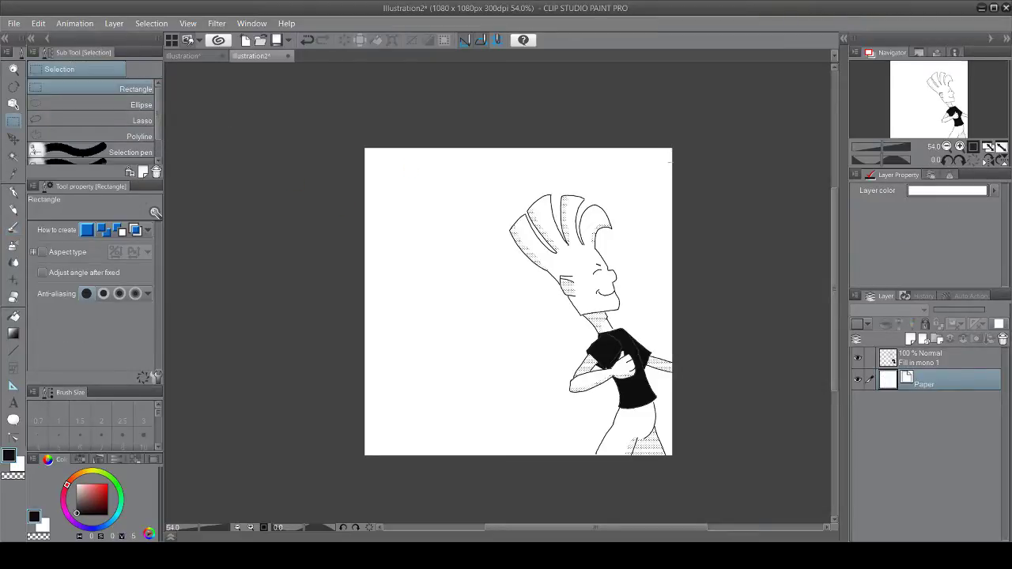
pyautogui.moveTo(678, 175); pyautogui.dragTo(505, 457)
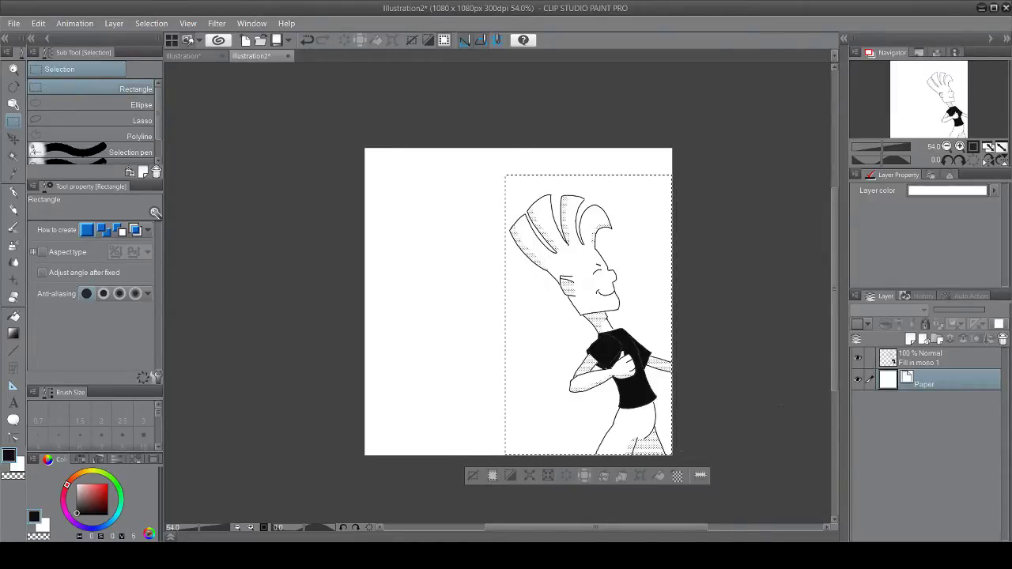
pyautogui.click(917, 358)
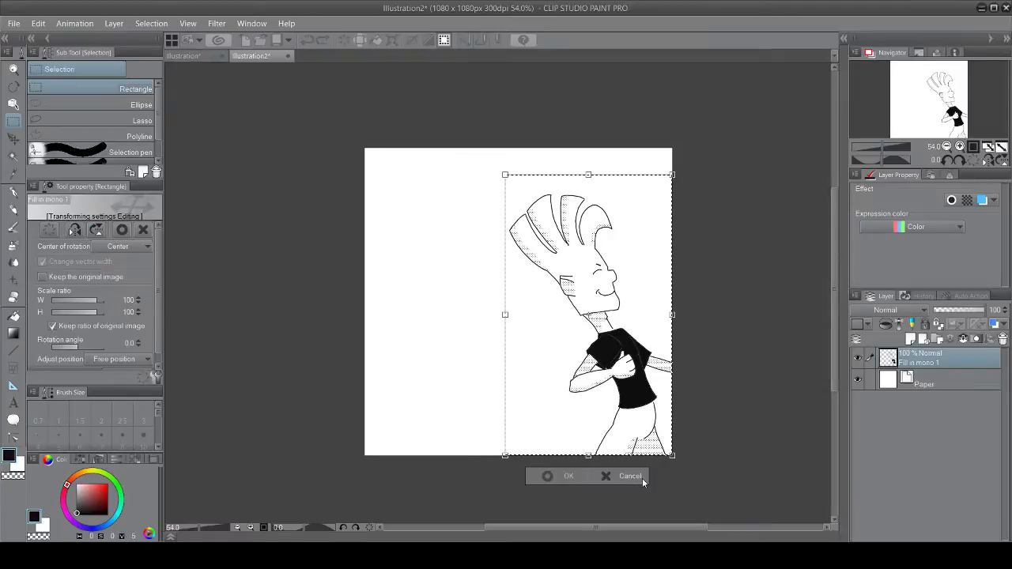
# Step: Try scaling the selected figure to 127% and nudging it slightly down on the canvas
pyautogui.click(639, 476)
pyautogui.moveTo(505, 313); pyautogui.dragTo(461, 319)
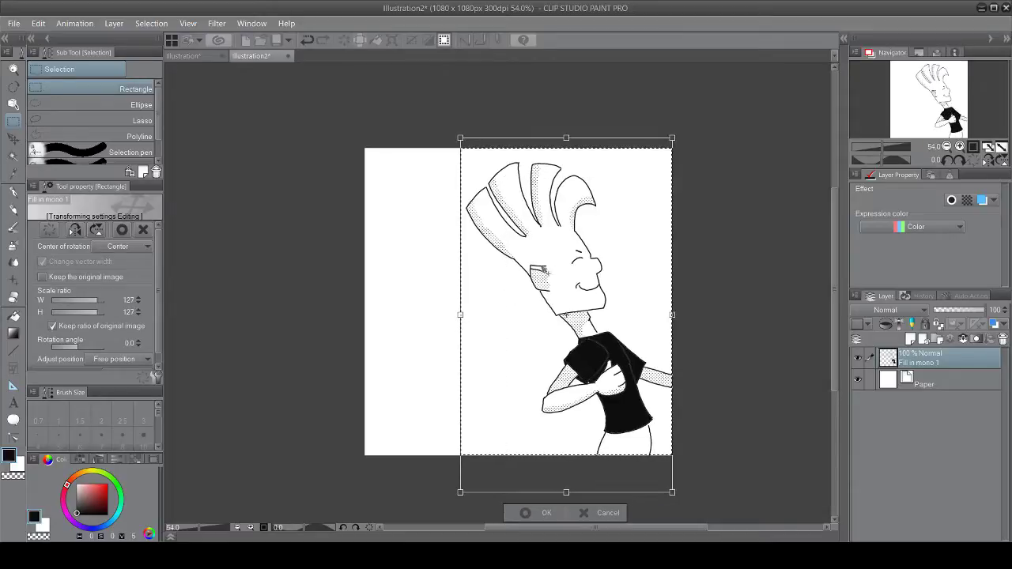
pyautogui.moveTo(568, 250); pyautogui.dragTo(577, 261)
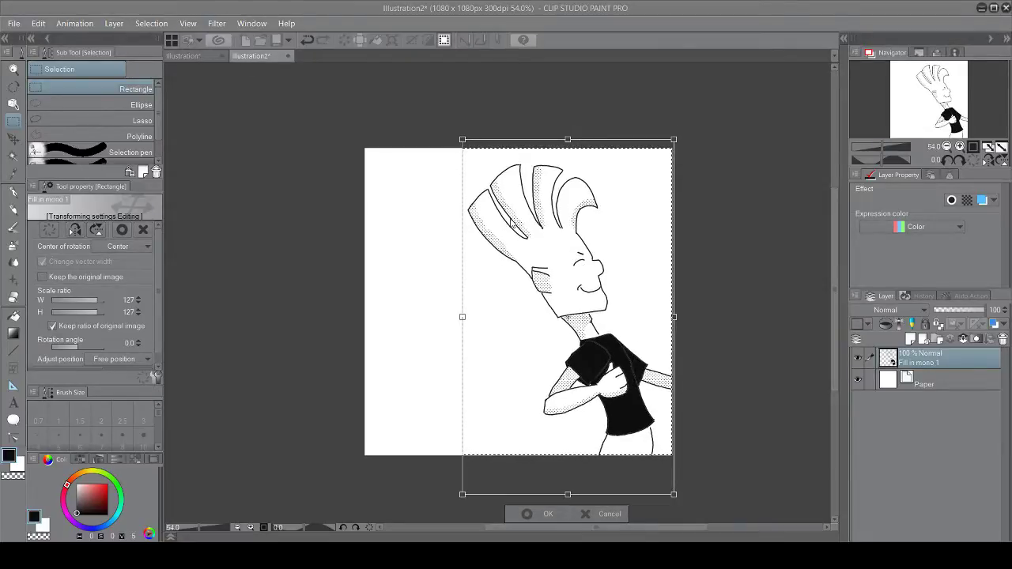
pyautogui.press('Return')
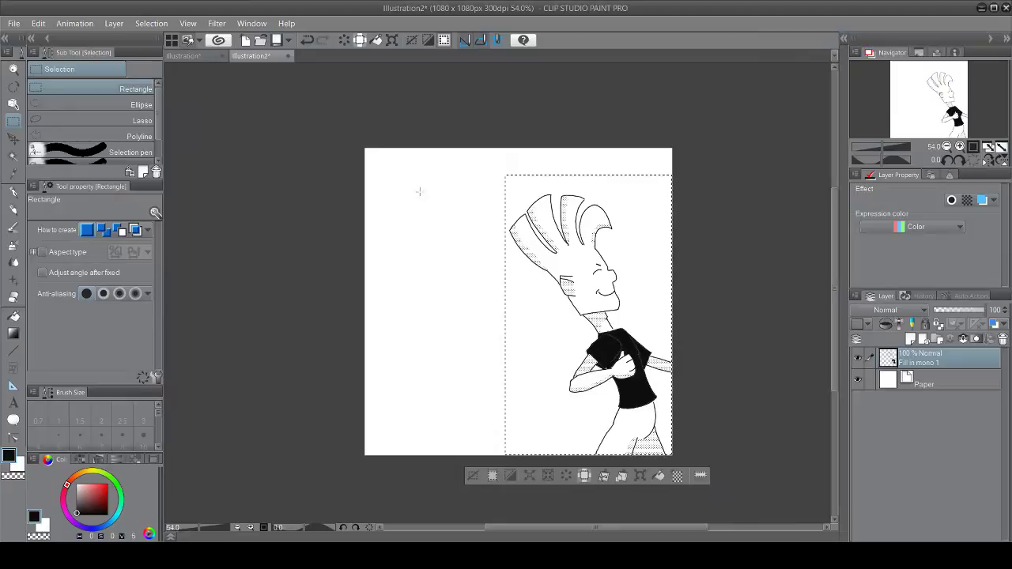
pyautogui.click(200, 53)
pyautogui.click(259, 56)
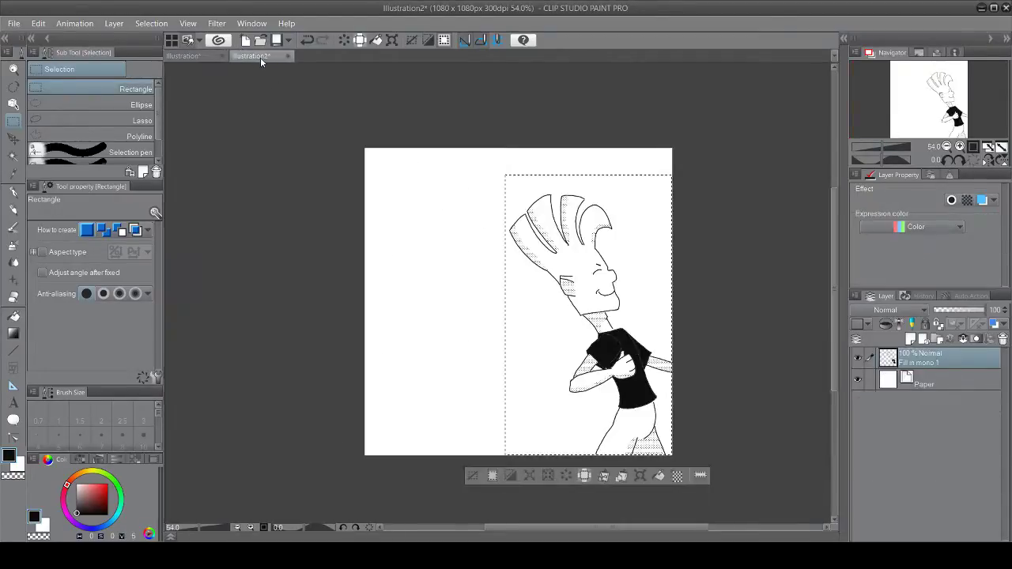
# Step: Scale the selected figure to 111%, fit it against the canvas's right and lower edges, and clear the selection
pyautogui.click(641, 475)
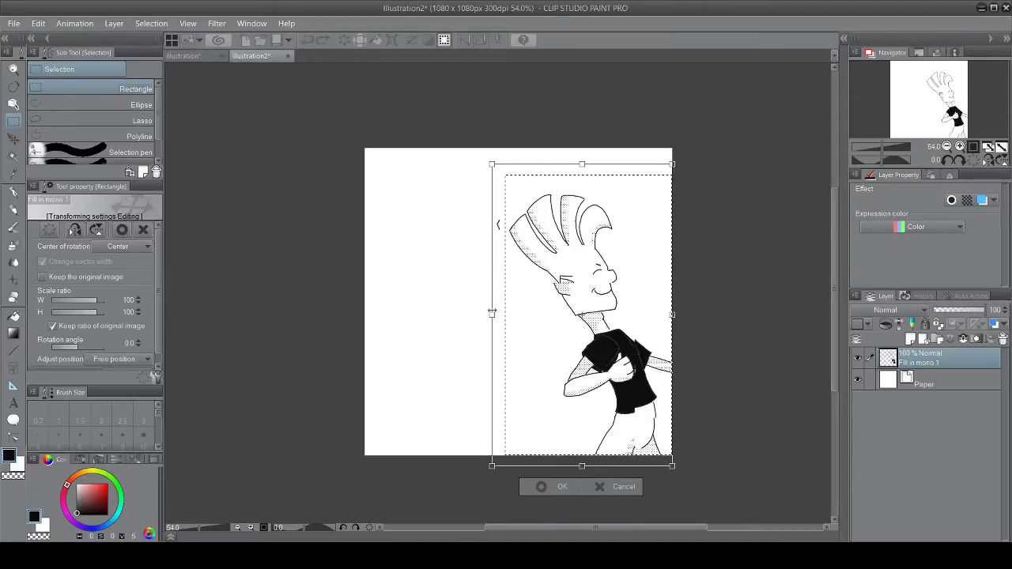
pyautogui.moveTo(492, 312); pyautogui.dragTo(477, 312)
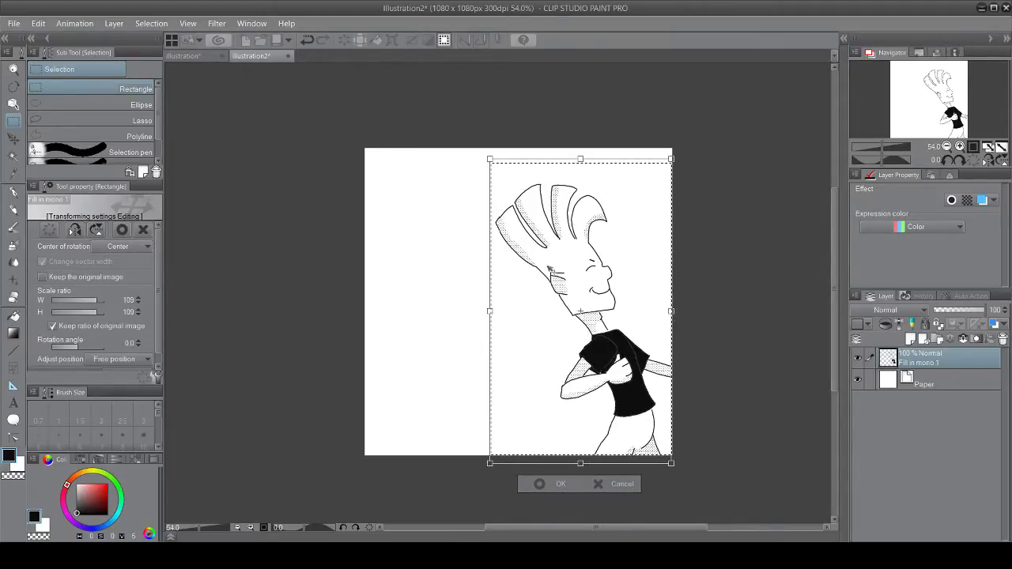
pyautogui.moveTo(552, 273); pyautogui.dragTo(553, 264)
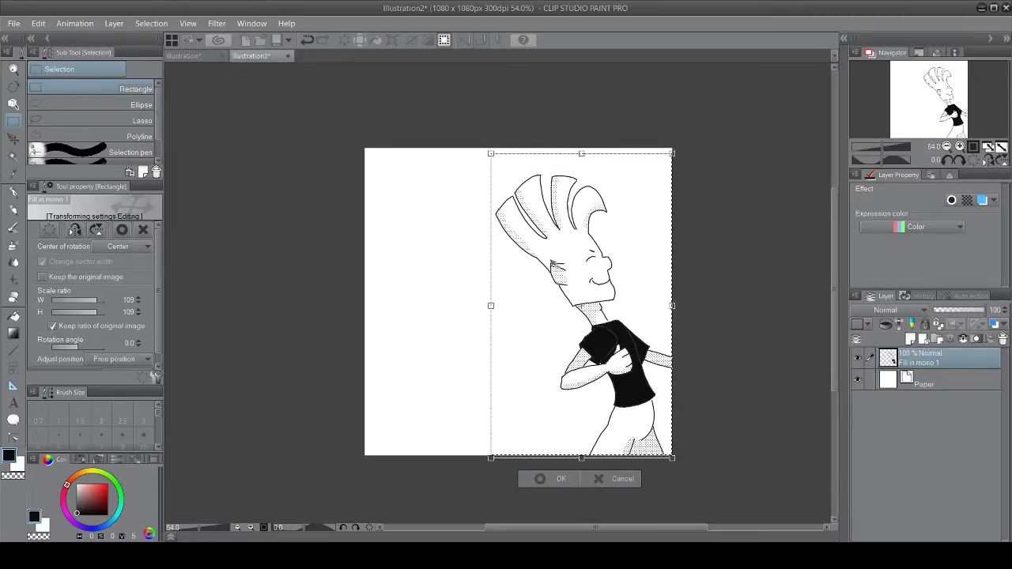
pyautogui.moveTo(581, 153); pyautogui.dragTo(581, 147)
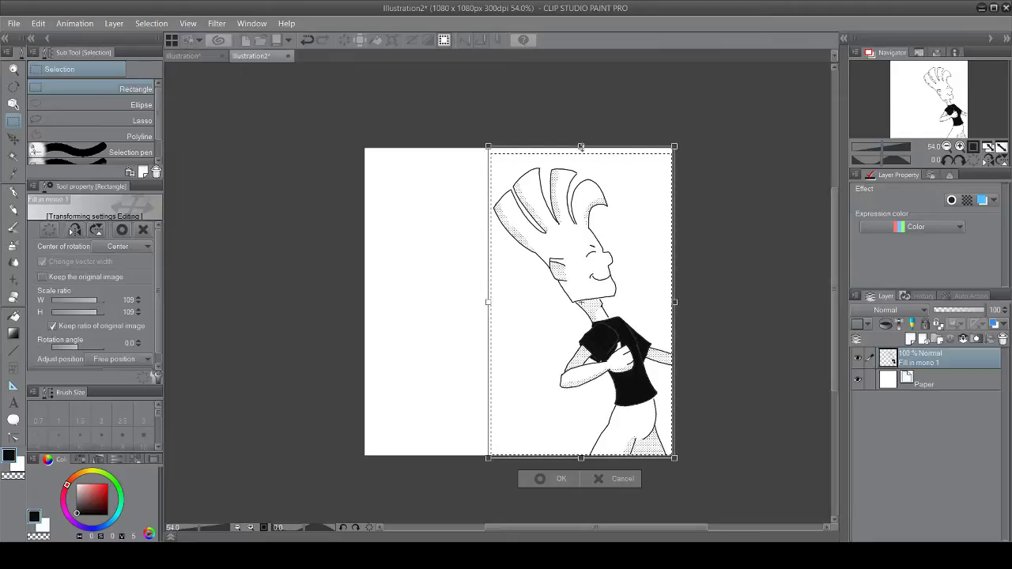
pyautogui.moveTo(566, 191); pyautogui.dragTo(567, 200)
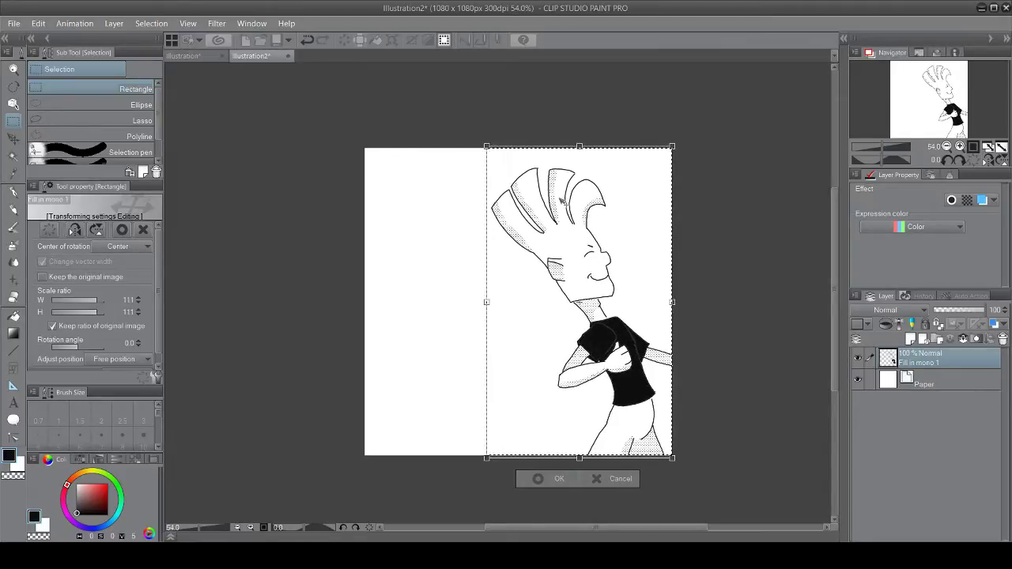
pyautogui.click(557, 479)
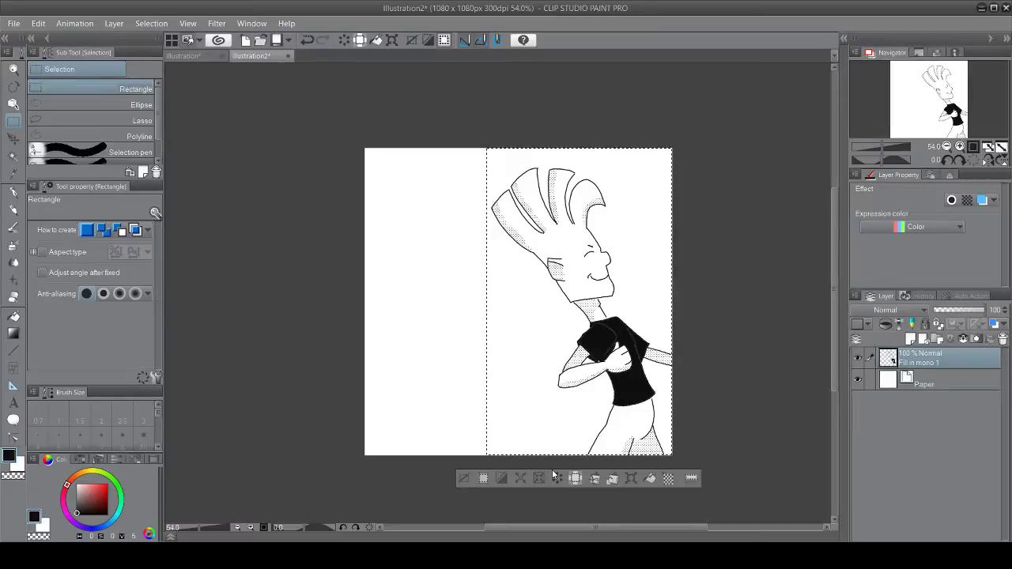
pyautogui.click(469, 478)
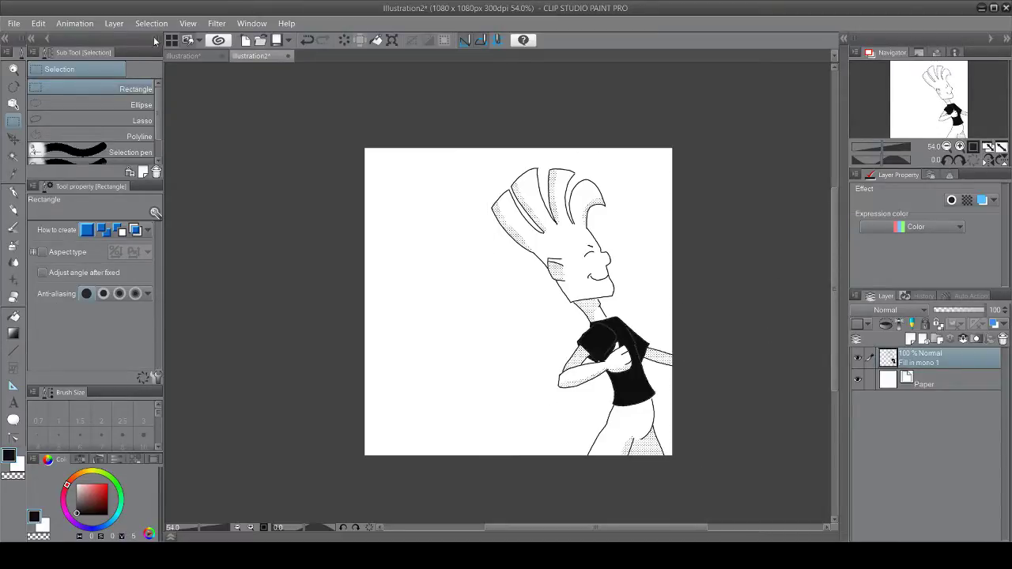
# Step: In the first illustration, merge the tone layer Layer 5 with Layers 4, 3 and 2, and delete the Layer 1 sketch
pyautogui.click(185, 56)
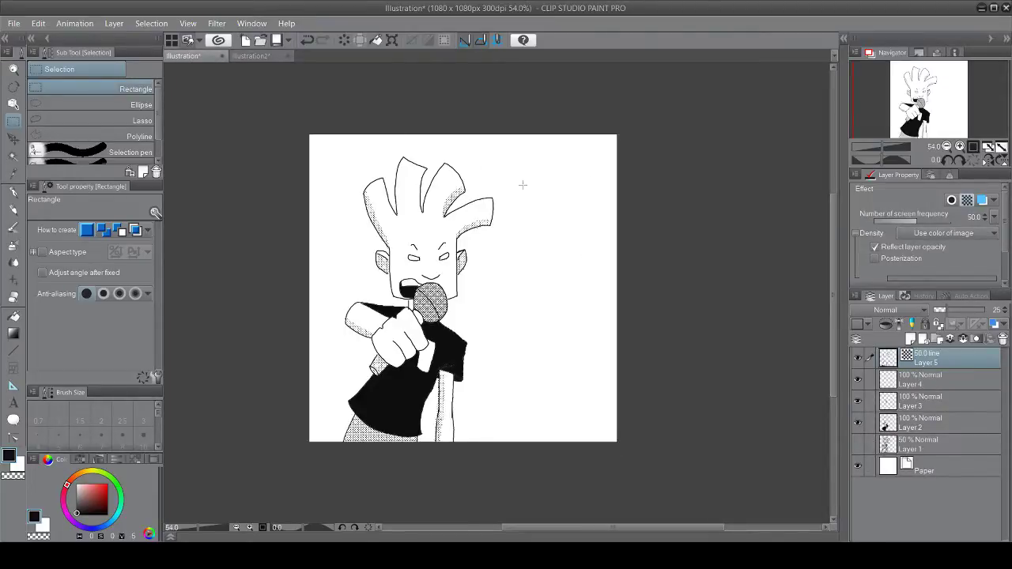
pyautogui.scroll(5, 467, 244)
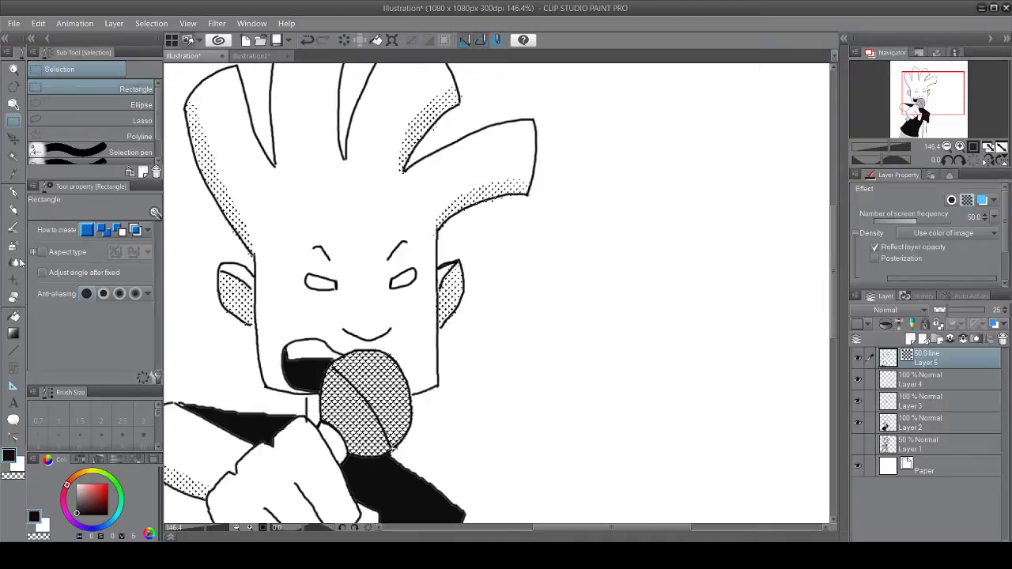
pyautogui.click(13, 298)
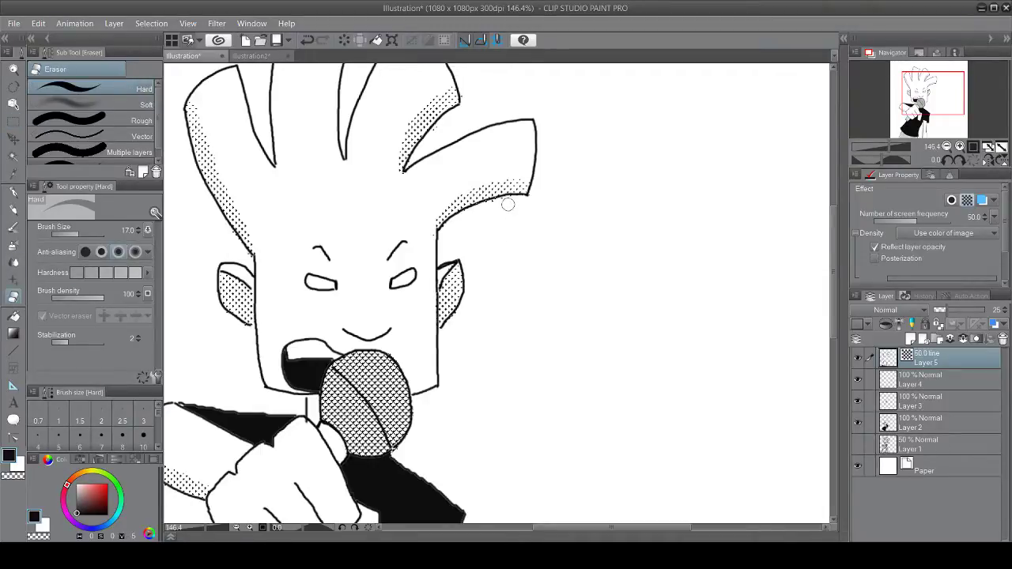
pyautogui.scroll(-5, 488, 208)
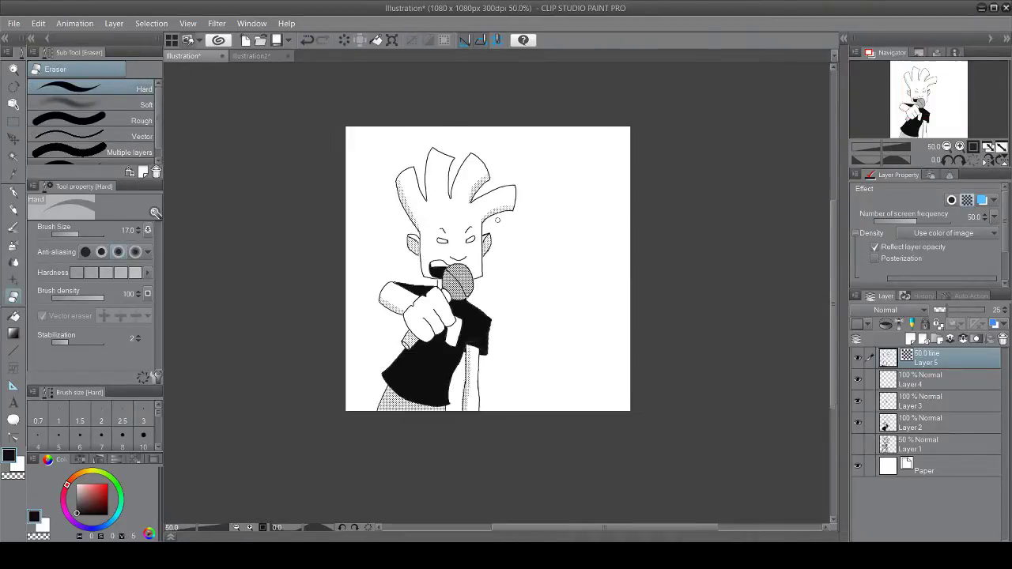
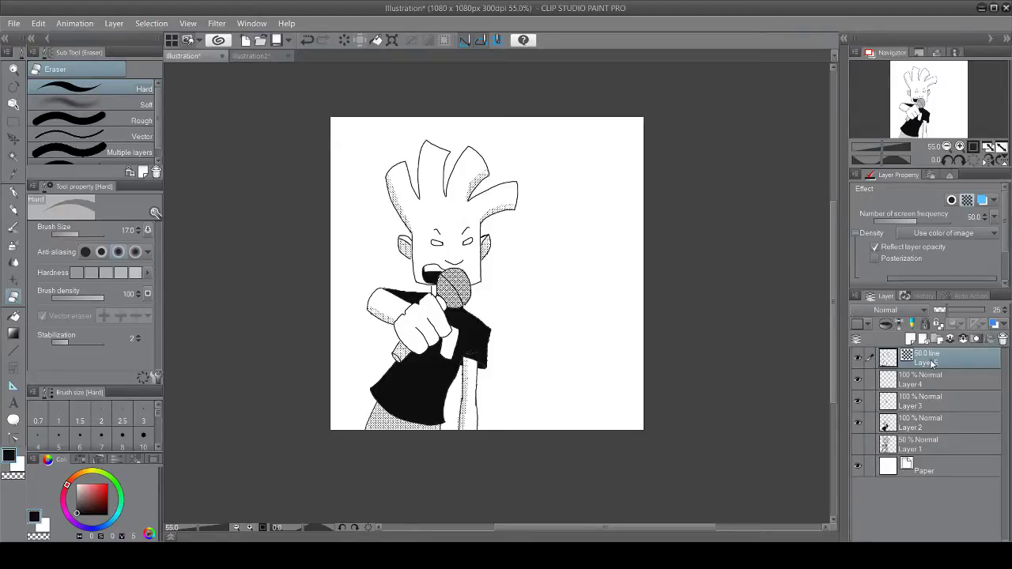
pyautogui.keyDown('shift'); pyautogui.click(930, 430); pyautogui.keyUp('shift')
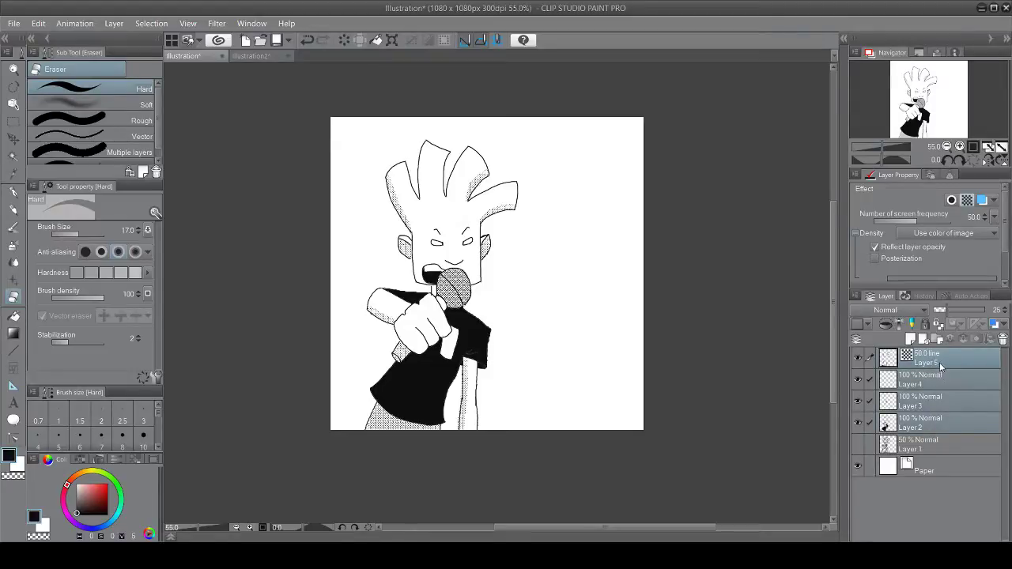
pyautogui.hotkey('shift', 'alt', 'e')
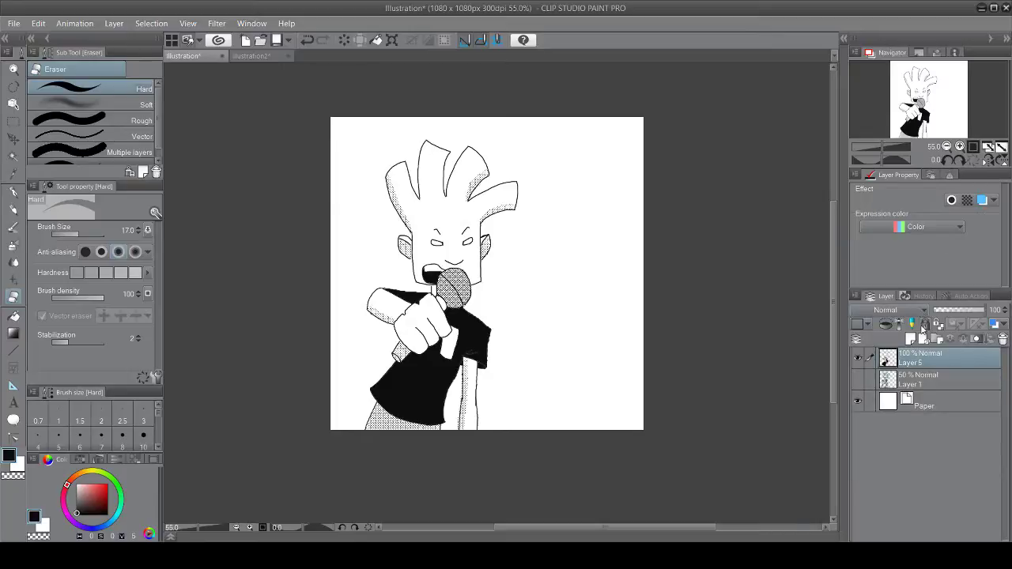
pyautogui.click(917, 382)
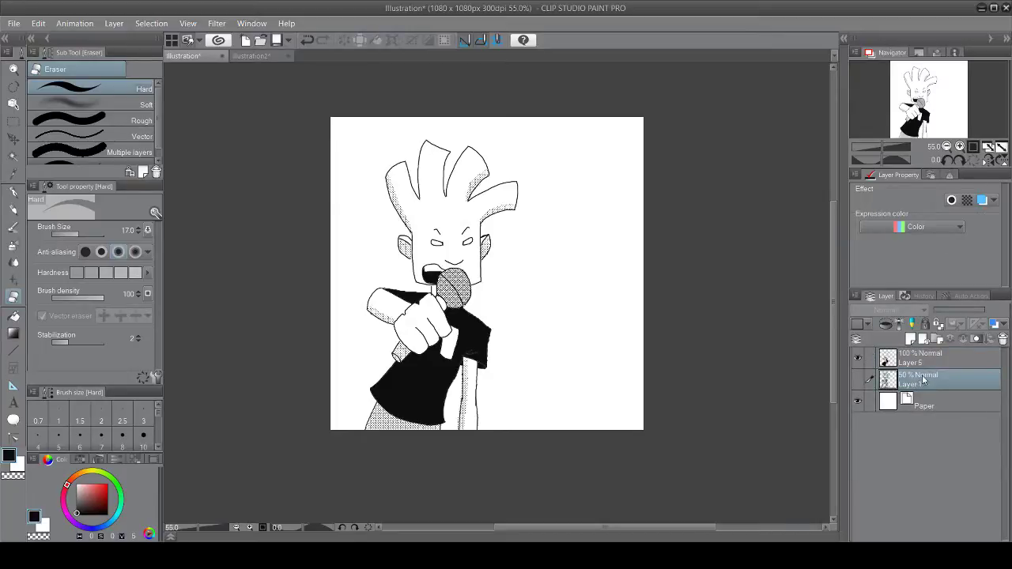
pyautogui.press('Delete')
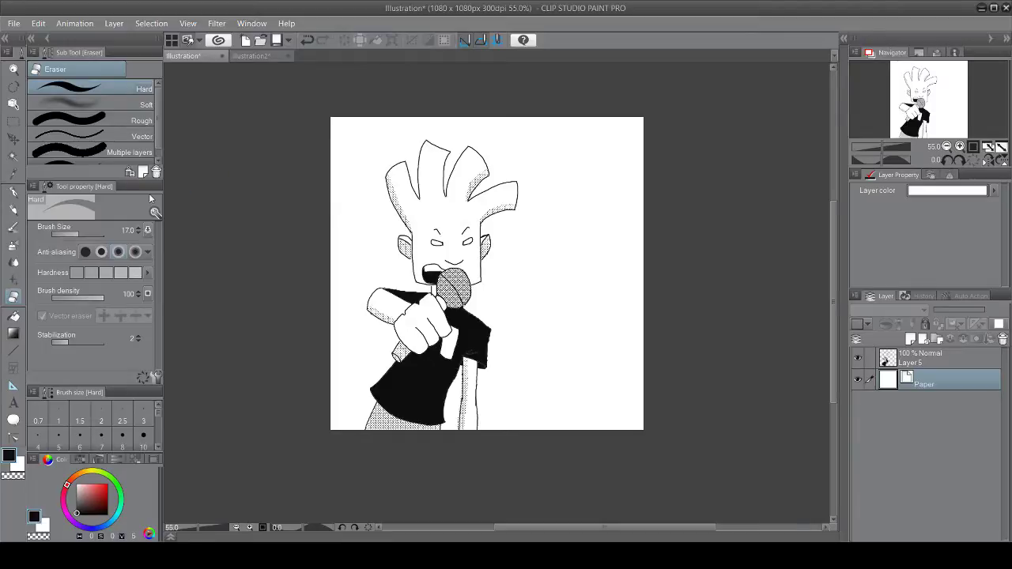
# Step: Add a new layer above Layer 5 at 10% opacity and set the Opaque watercolor brush to size 70
pyautogui.click(14, 230)
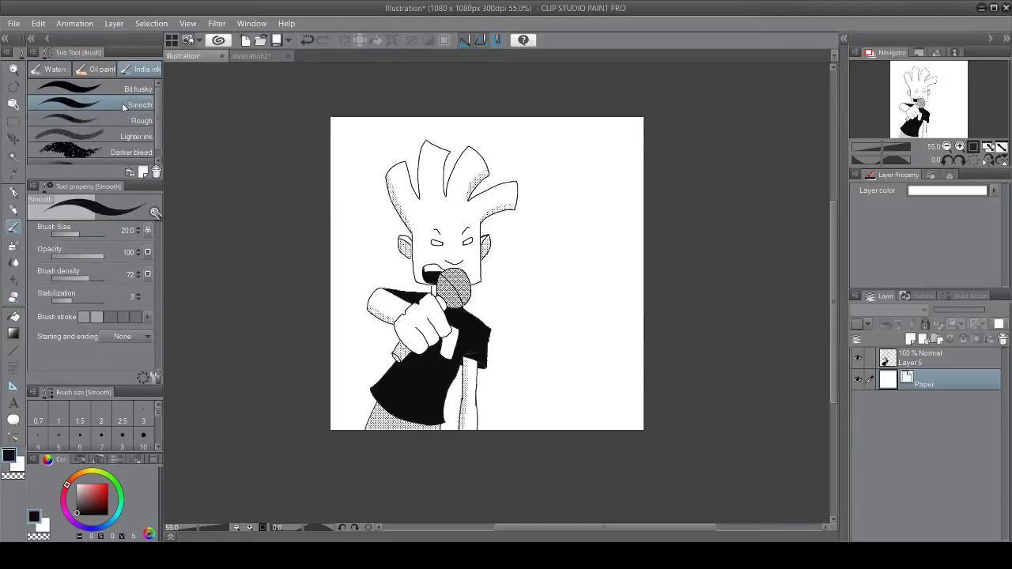
pyautogui.click(54, 70)
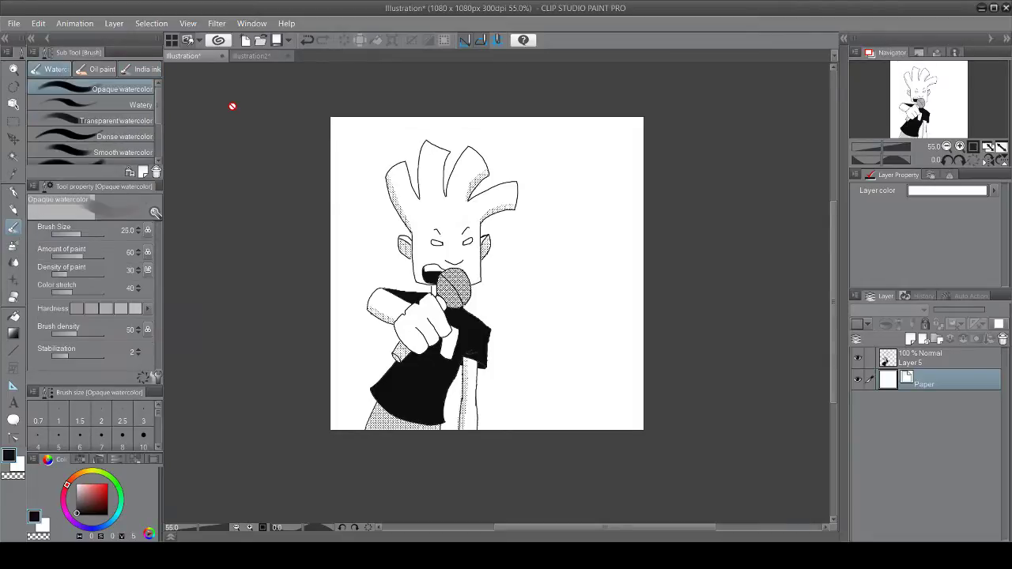
pyautogui.click(930, 362)
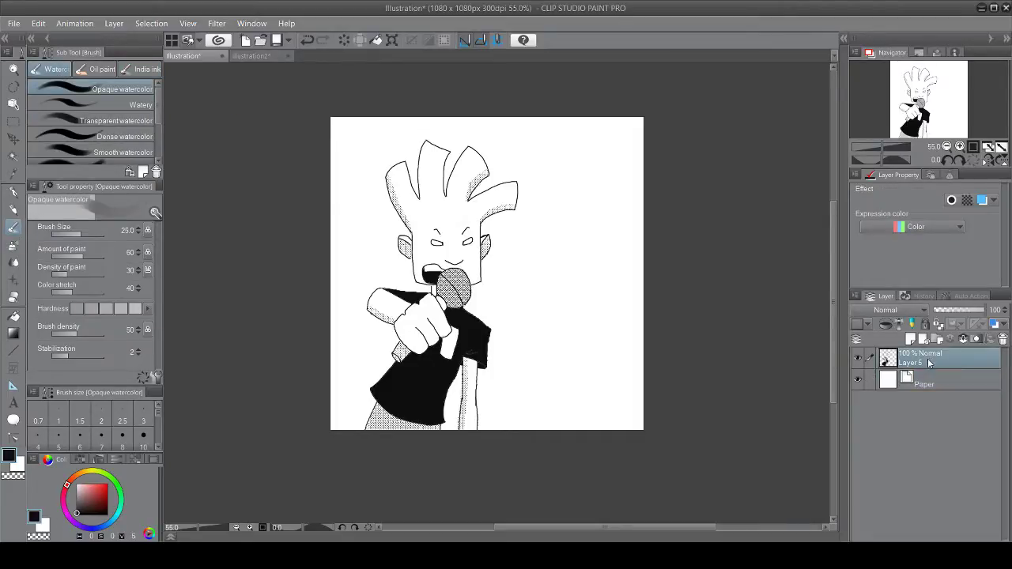
pyautogui.hotkey('ctrl', 'shift', 'n')
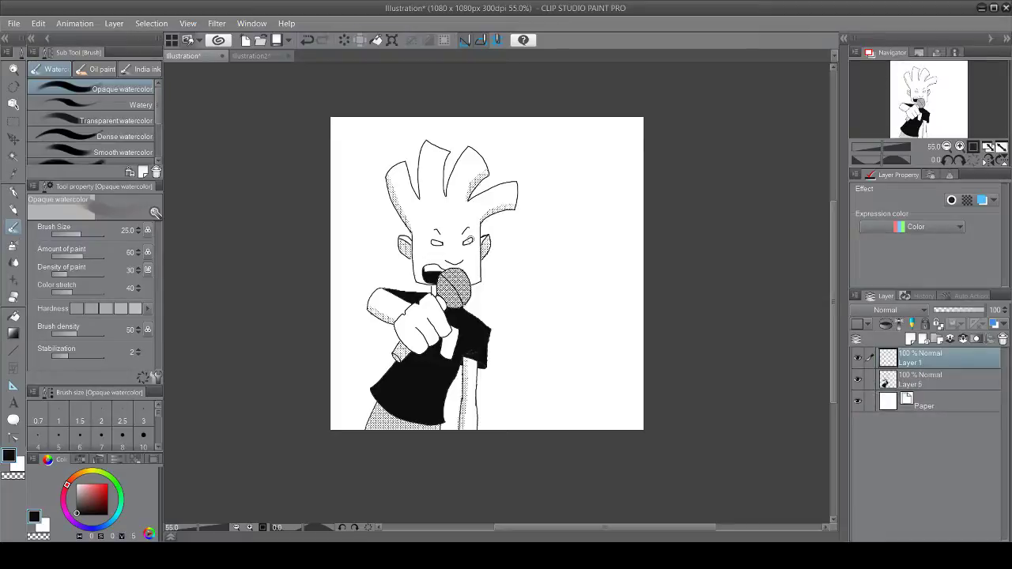
pyautogui.press(']')
pyautogui.press(']')
pyautogui.press(']')
pyautogui.press(']')
pyautogui.press(']')
pyautogui.moveTo(970, 310); pyautogui.dragTo(937, 310)
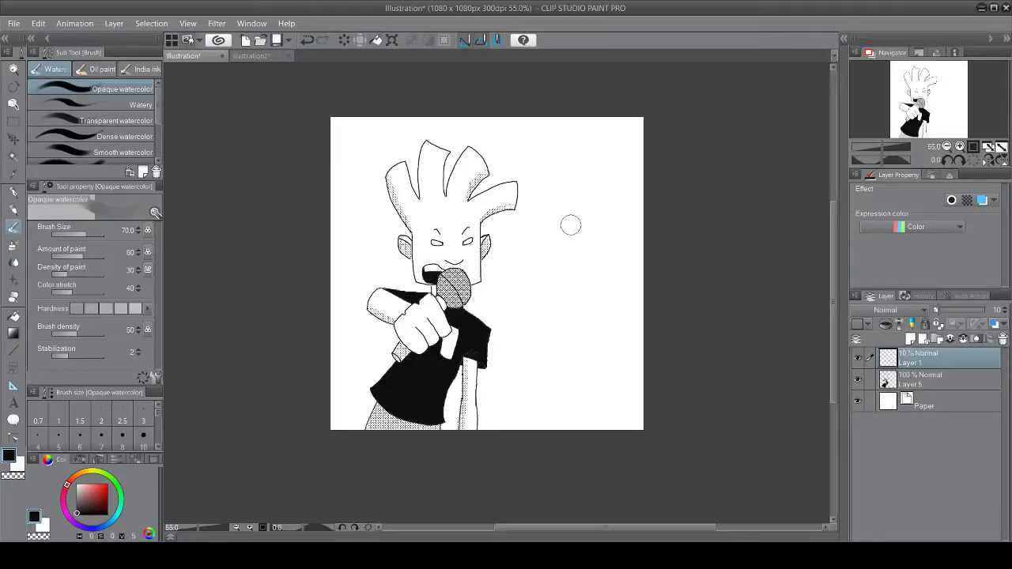
# Step: Paint a soft grey shadow along the figure's right side, from the hair tip down to the arm, and between torso and arm
pyautogui.moveTo(506, 222); pyautogui.dragTo(479, 302)
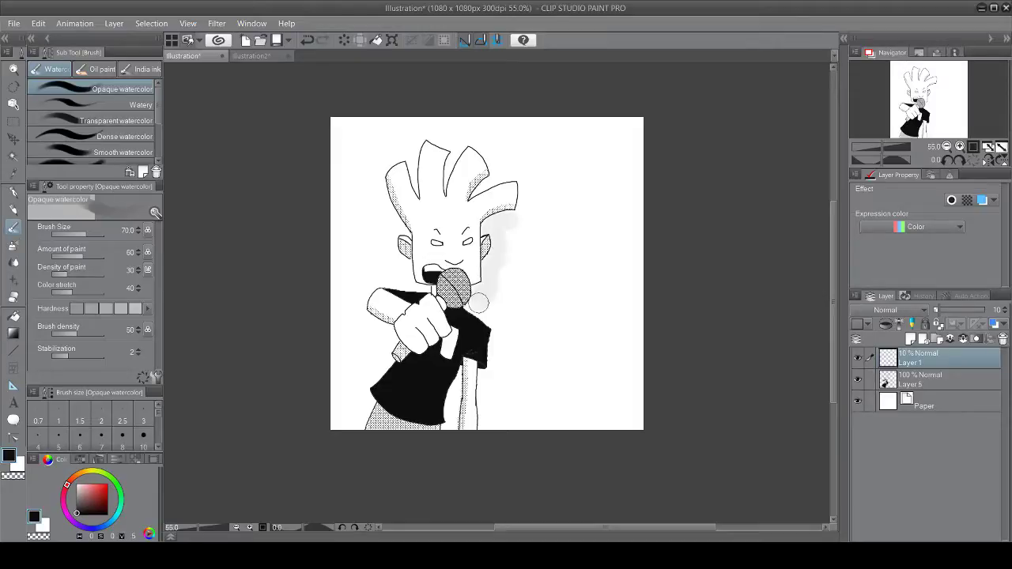
pyautogui.scroll(2, 478, 302)
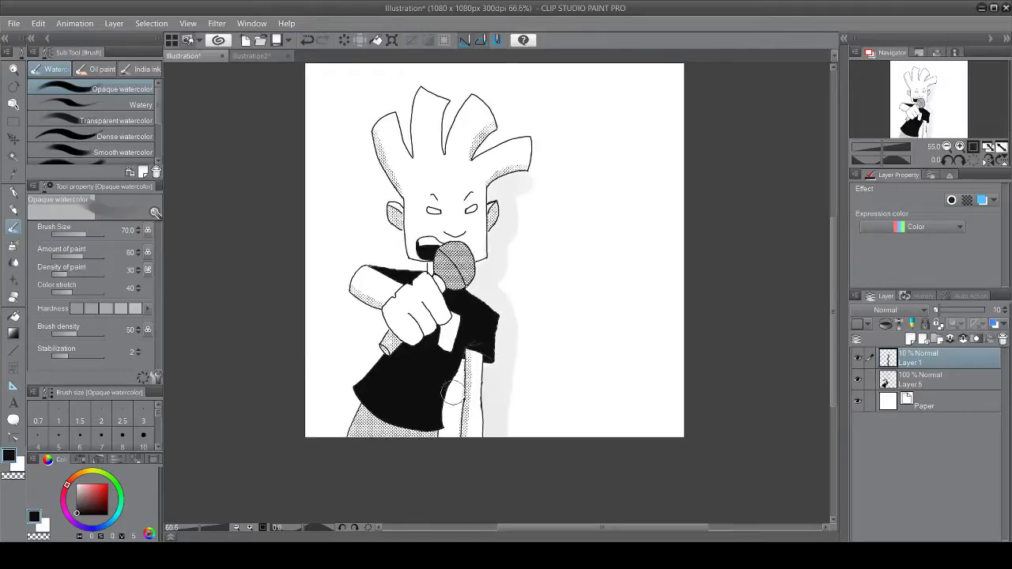
pyautogui.moveTo(462, 371); pyautogui.dragTo(448, 421)
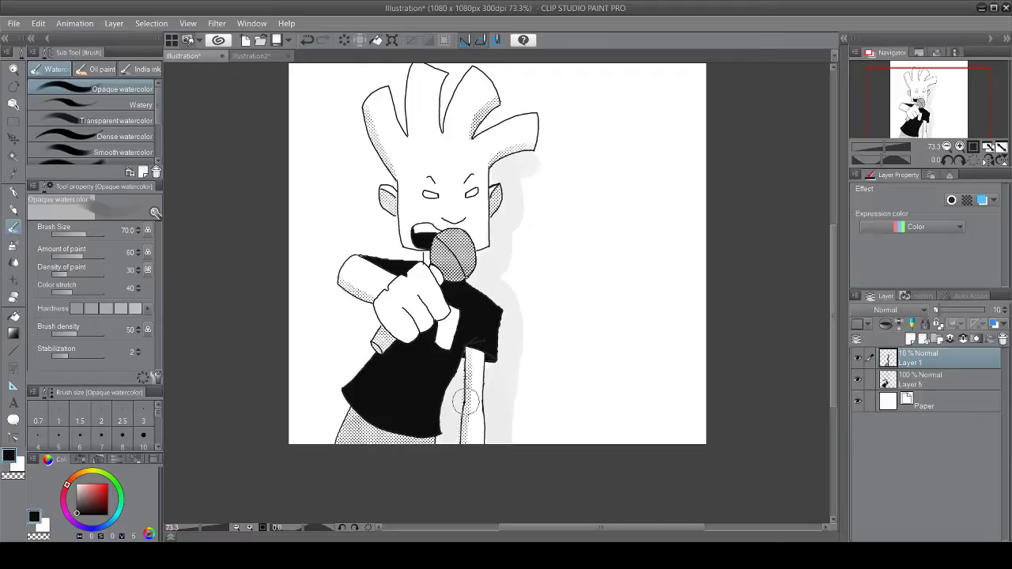
pyautogui.scroll(-2, 510, 199)
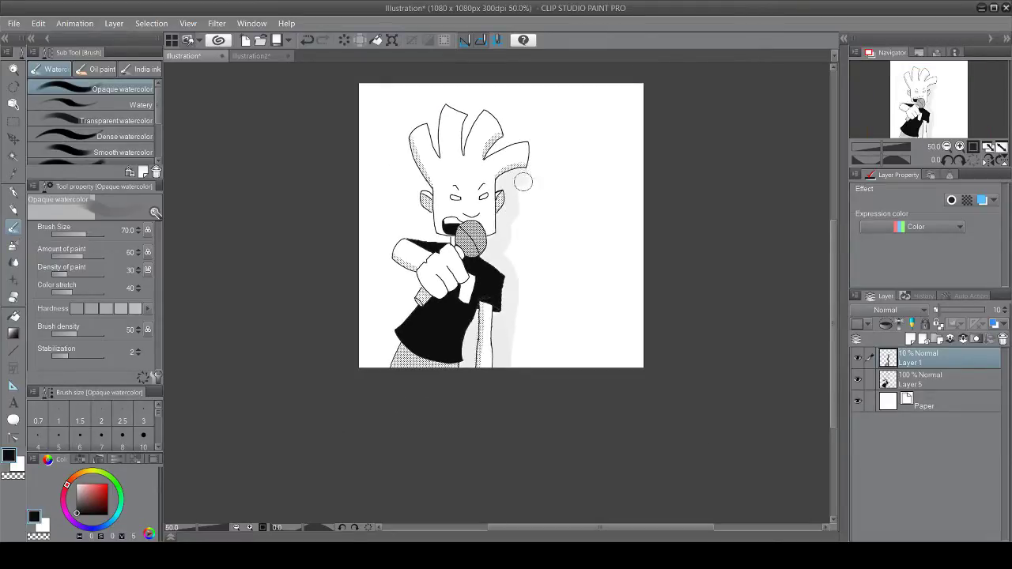
pyautogui.moveTo(517, 174)
pyautogui.mouseDown()
pyautogui.moveTo(531, 150)
pyautogui.moveTo(535, 175)
pyautogui.moveTo(535, 142)
pyautogui.mouseUp()
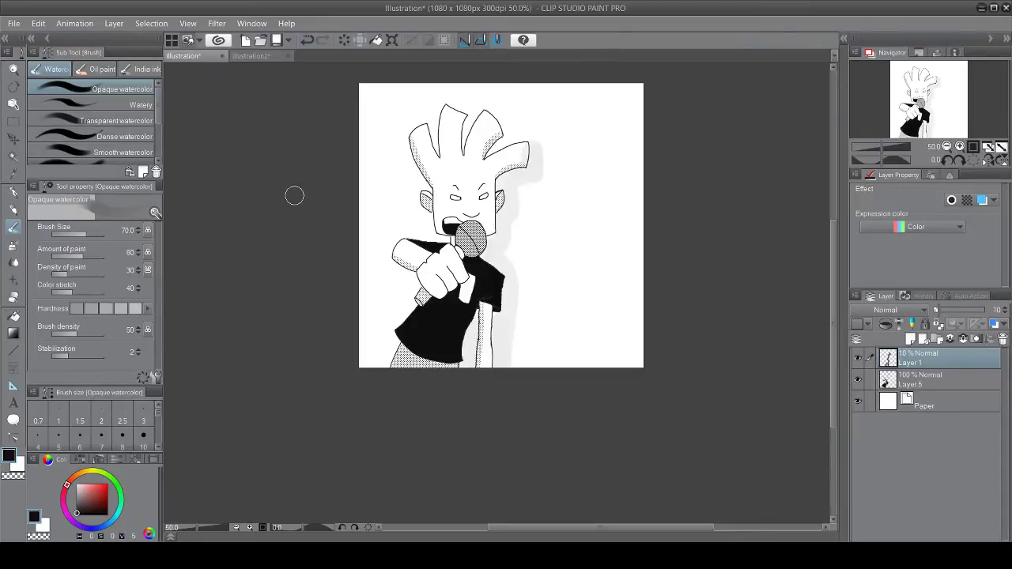
# Step: Trim the outer edge of the grey shadow with the Hard eraser at size 40 to make it narrower
pyautogui.press('e')
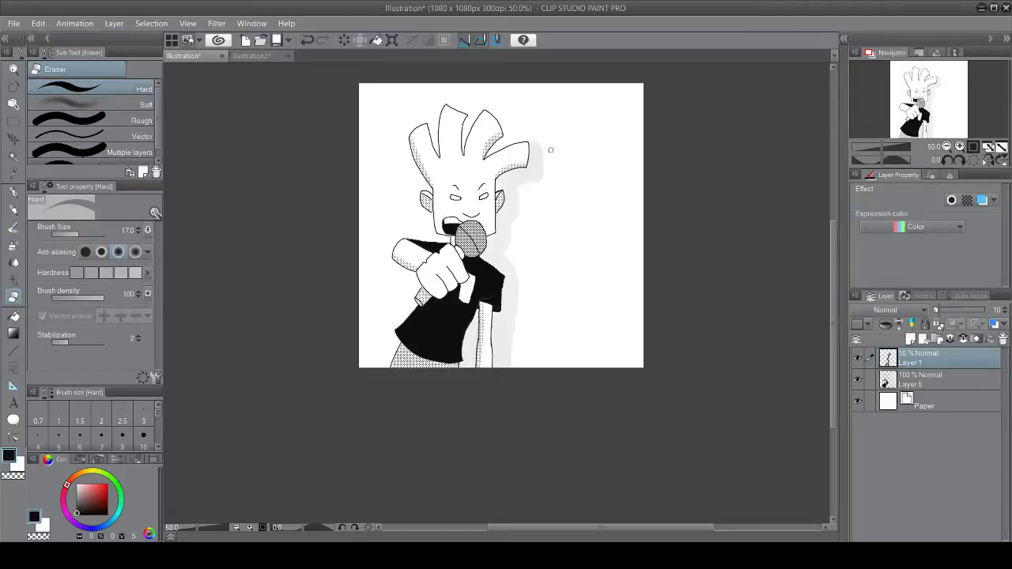
pyautogui.press(']')
pyautogui.press(']')
pyautogui.press(']')
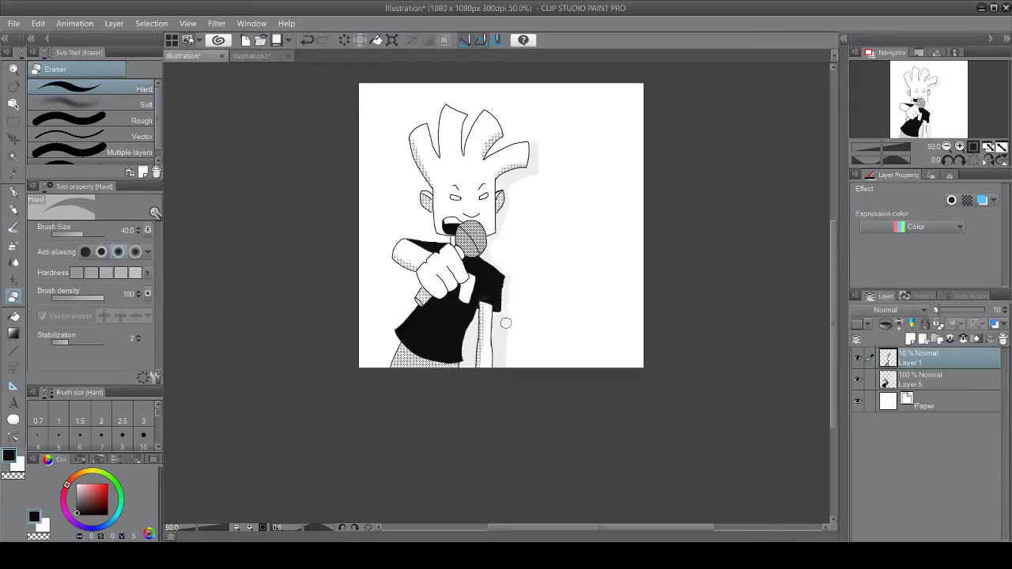
# Step: Erase the outer edge of the grey shadow beside the lower arm and below the rightmost hair tip
pyautogui.moveTo(506, 325); pyautogui.dragTo(507, 370)
pyautogui.hotkey('ctrl', 'z')
pyautogui.moveTo(506, 332); pyautogui.dragTo(507, 368)
pyautogui.moveTo(521, 212)
pyautogui.mouseDown()
pyautogui.moveTo(543, 181)
pyautogui.moveTo(543, 145)
pyautogui.moveTo(538, 179)
pyautogui.mouseUp()
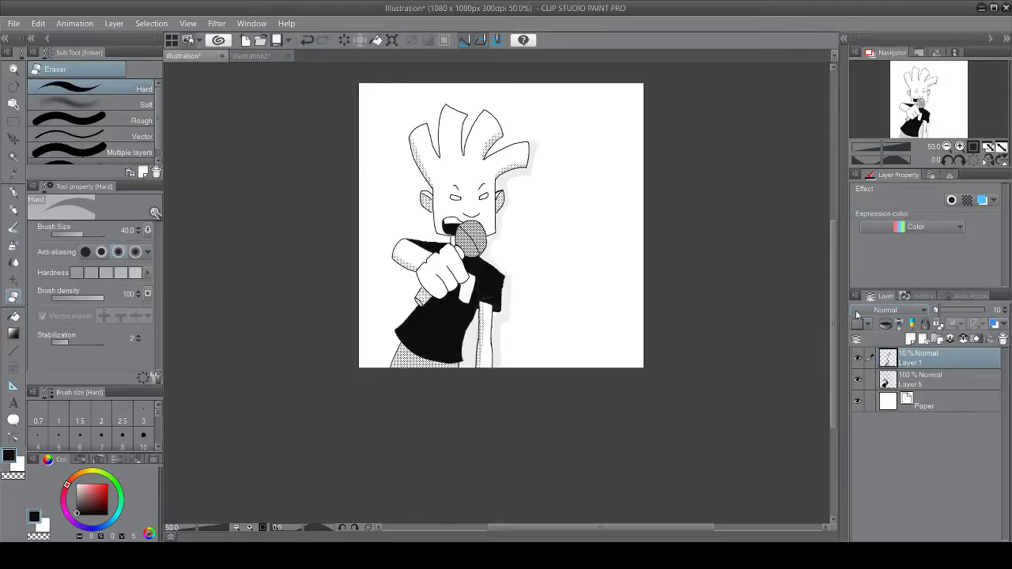
# Step: Set the opacity of the shadow layer, Layer 1, to 30%
pyautogui.moveTo(1004, 311); pyautogui.dragTo(1005, 312)
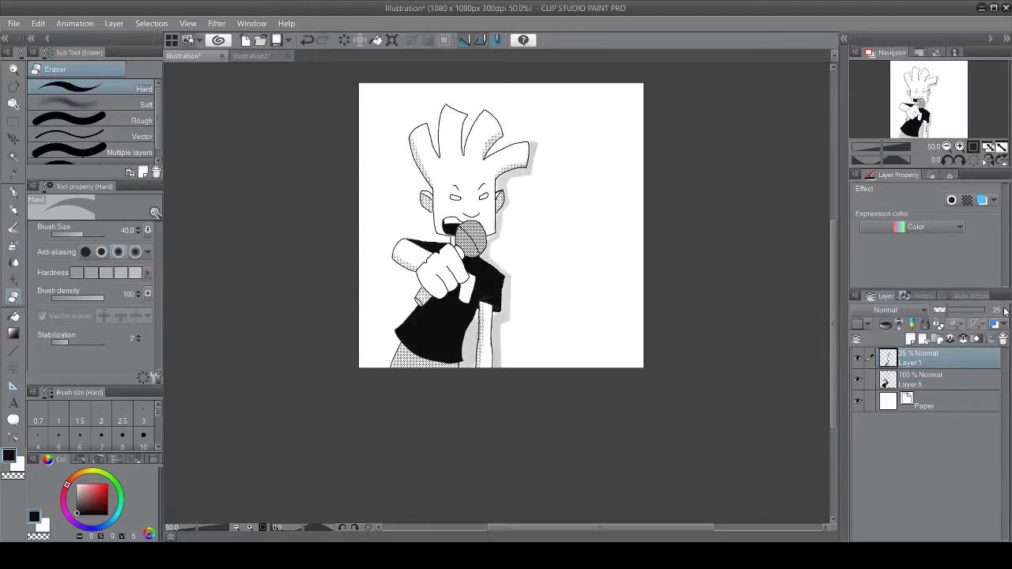
pyautogui.moveTo(1005, 311); pyautogui.dragTo(1002, 312)
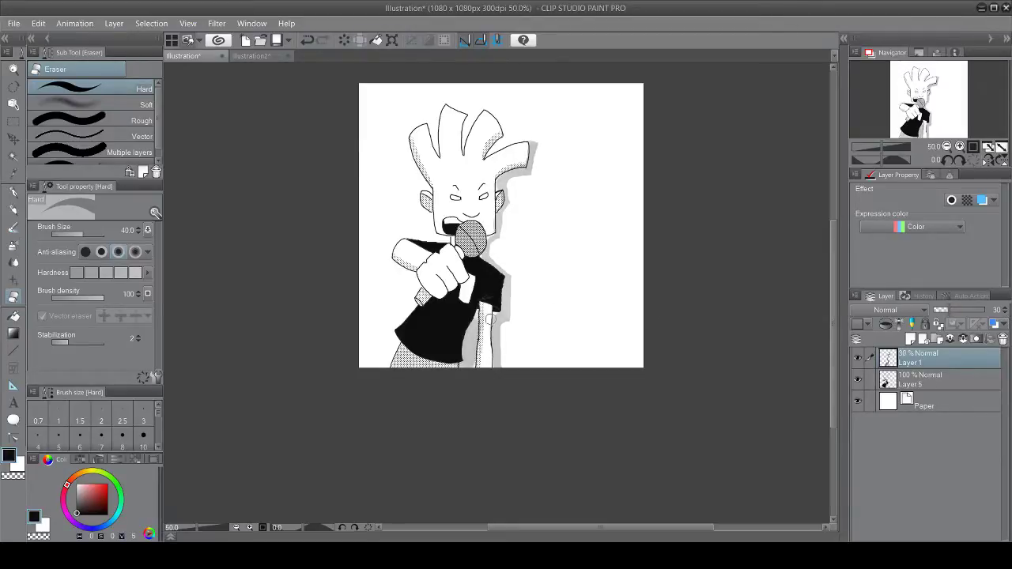
pyautogui.scroll(2, 485, 315)
pyautogui.scroll(1, 484, 314)
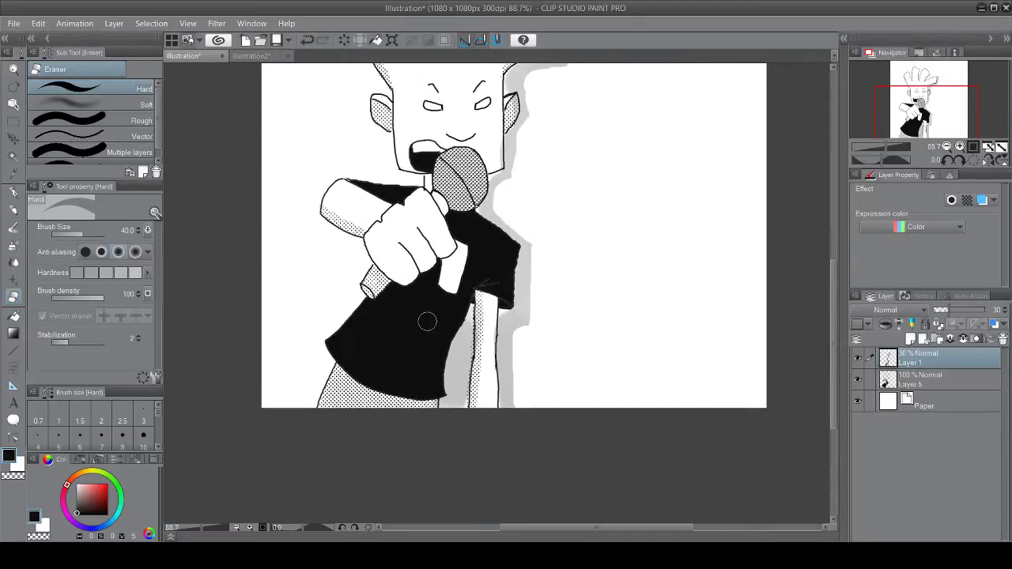
# Step: Reduce the Opaque watercolor brush to size 20
pyautogui.click(13, 227)
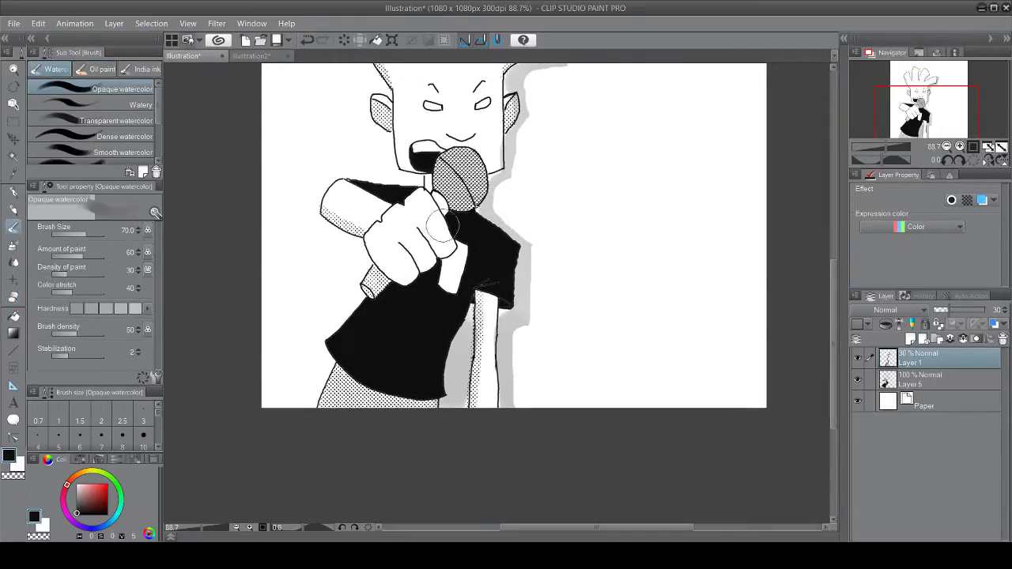
pyautogui.scroll(1, 478, 336)
pyautogui.scroll(1, 473, 342)
pyautogui.press('[')
pyautogui.press('[')
pyautogui.press('[')
pyautogui.press('[')
pyautogui.press('[')
pyautogui.press('[')
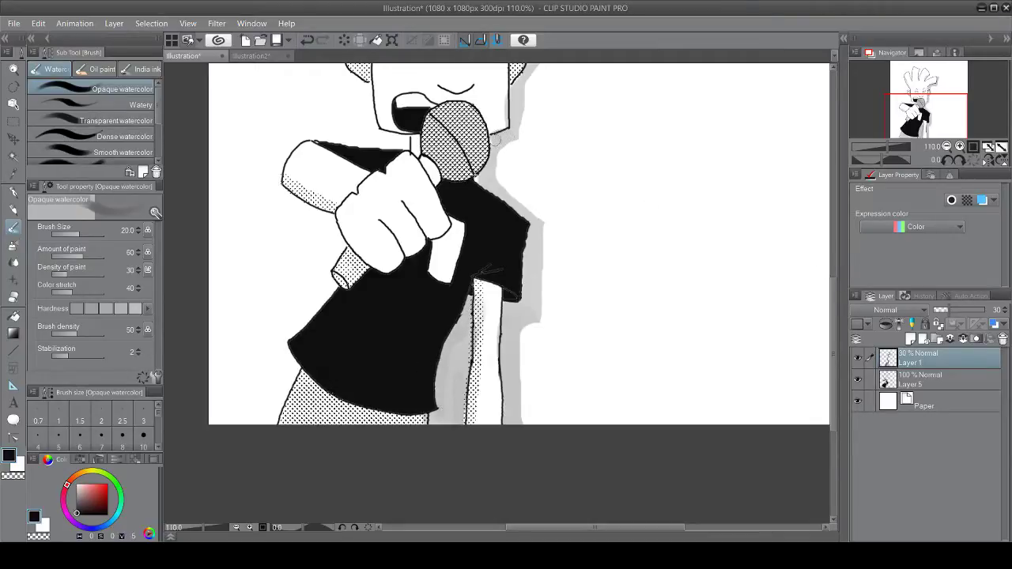
pyautogui.scroll(-5, 479, 181)
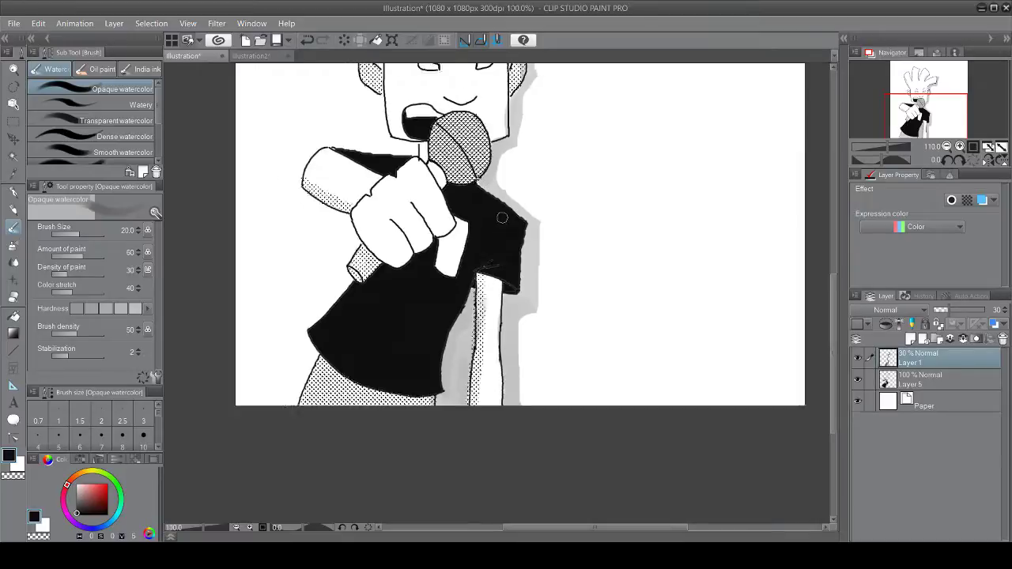
pyautogui.scroll(4, 504, 139)
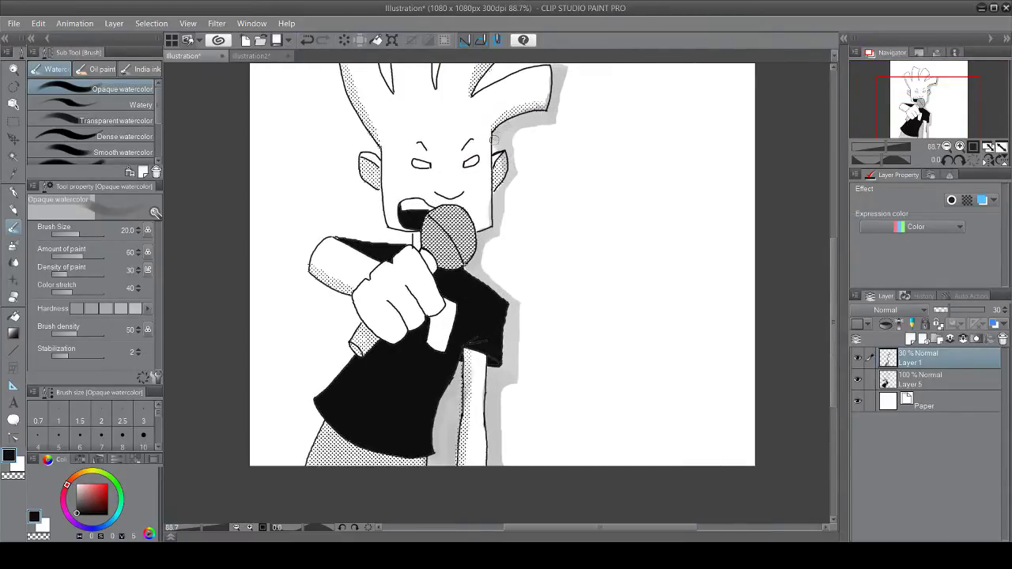
pyautogui.scroll(-1, 494, 140)
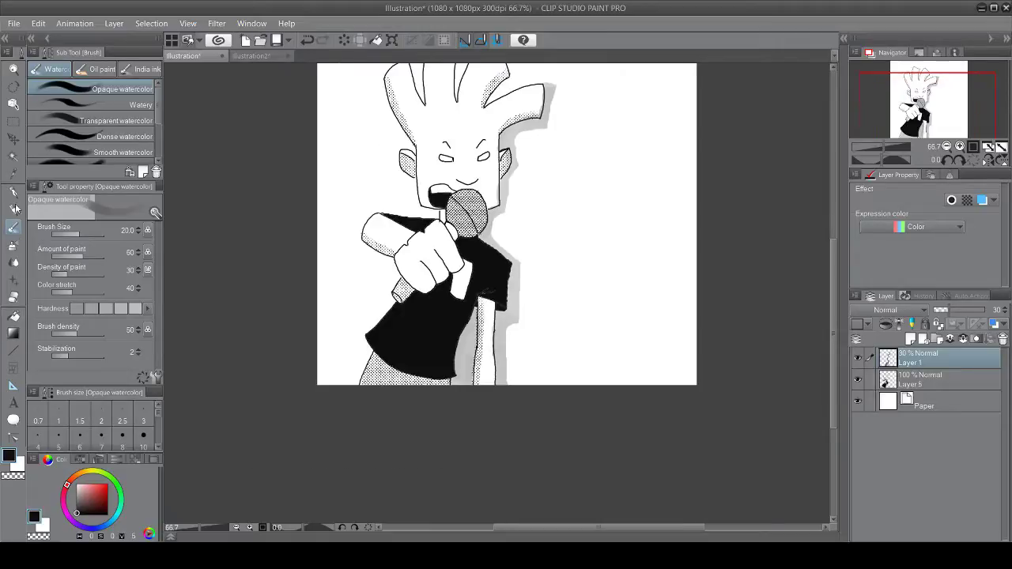
pyautogui.click(13, 296)
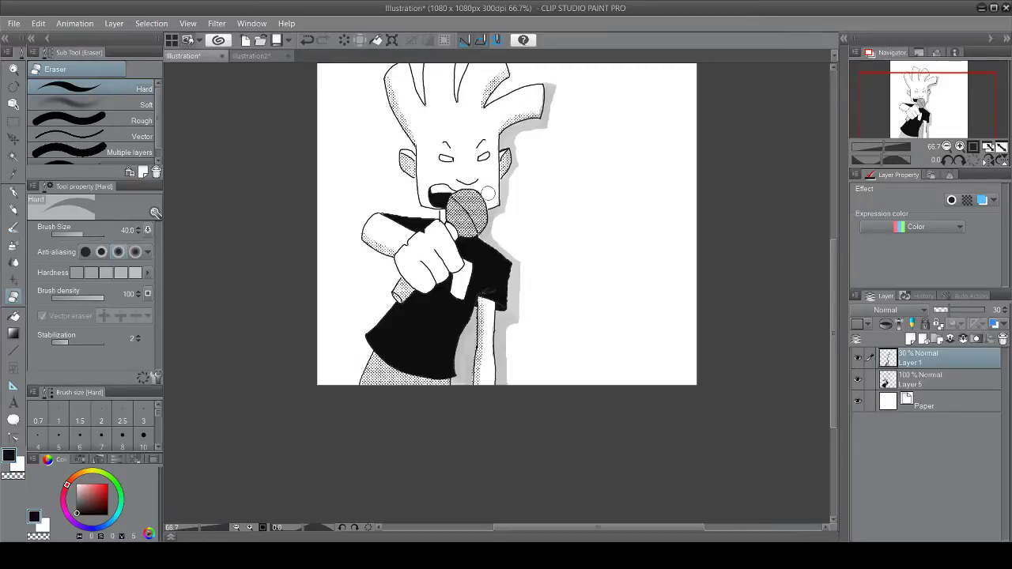
pyautogui.scroll(1, 563, 162)
pyautogui.scroll(-3, 582, 169)
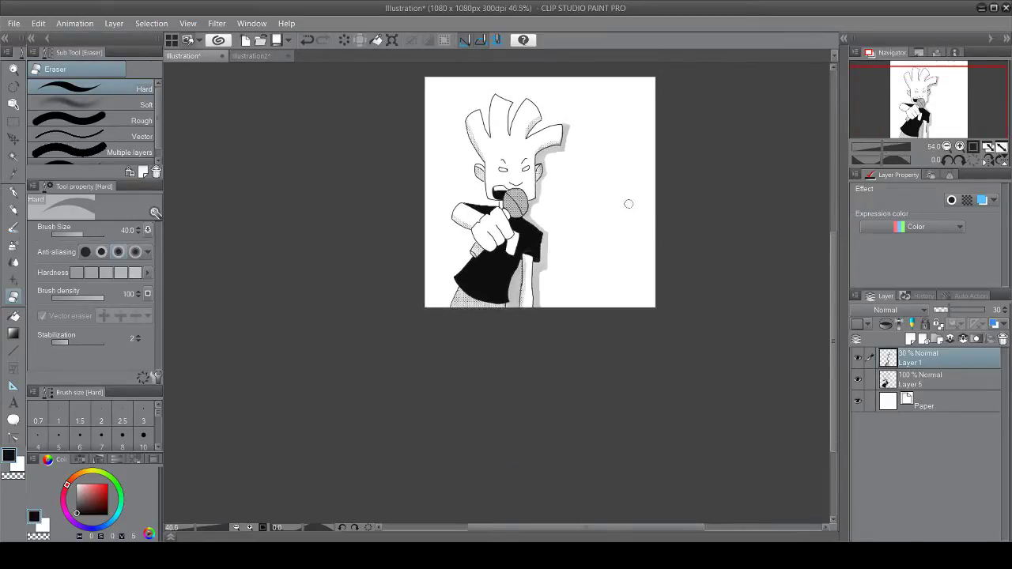
pyautogui.moveTo(831, 253); pyautogui.dragTo(837, 216)
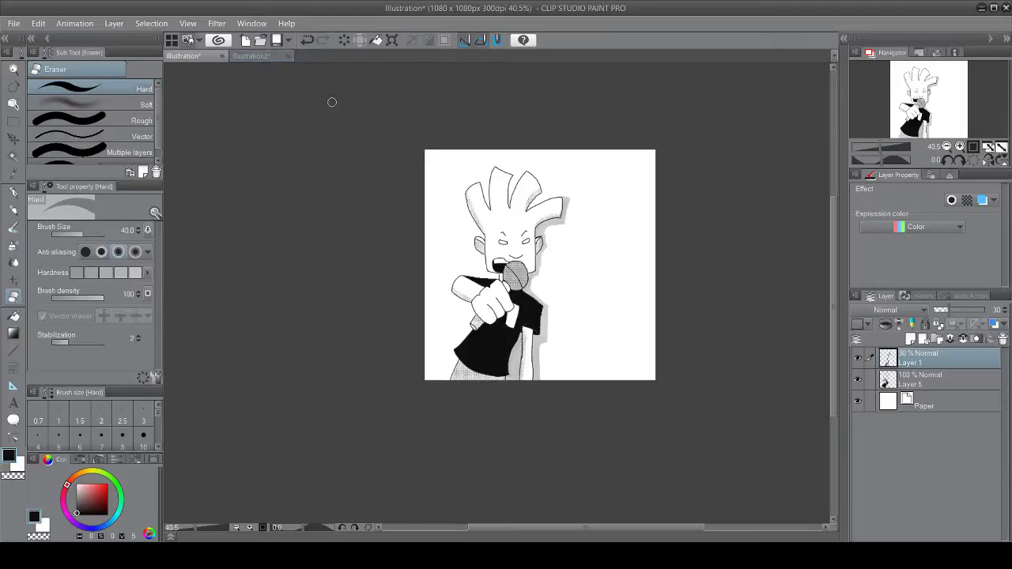
# Step: Switch to the second illustration and add a new layer above Fill in mono 1
pyautogui.click(252, 56)
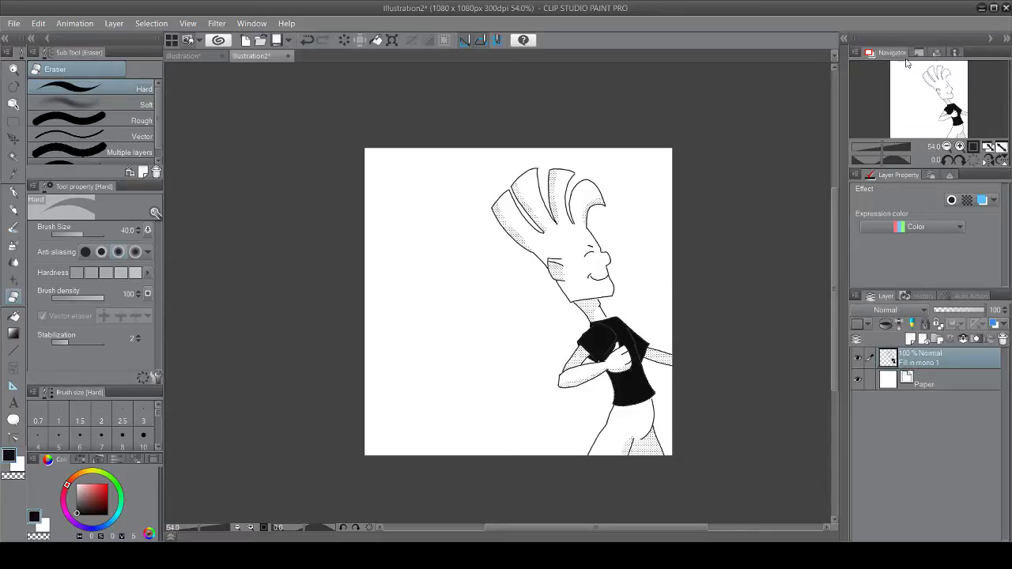
pyautogui.hotkey('ctrl', 'shift', 'n')
pyautogui.scroll(2, 538, 207)
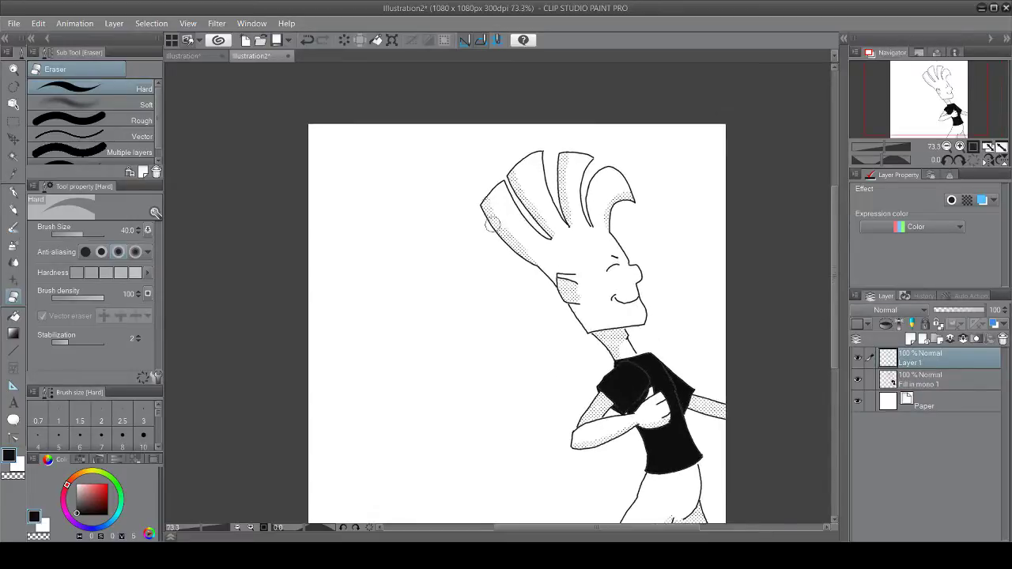
pyautogui.scroll(1, 490, 226)
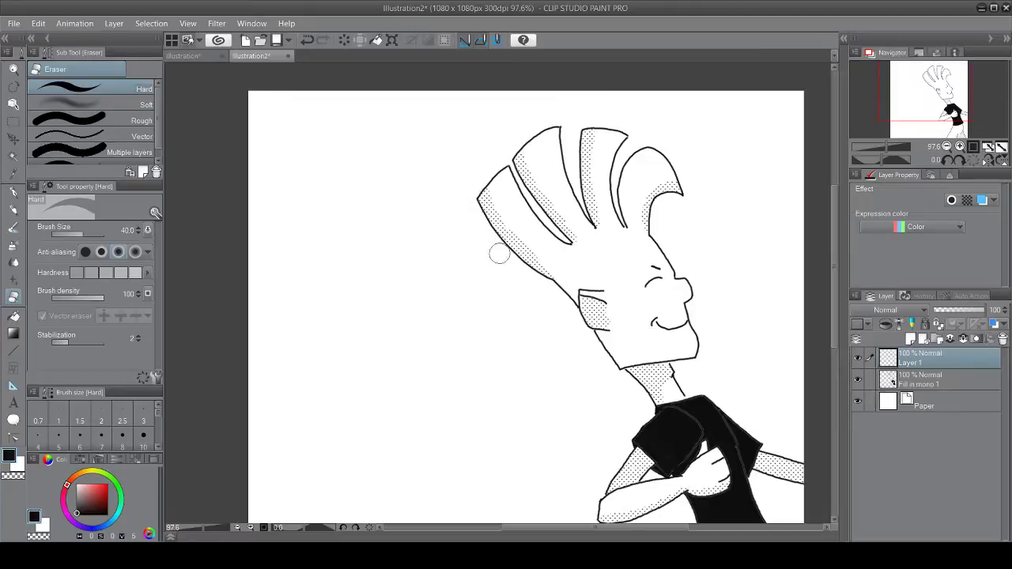
# Step: With the canvas rotated 45°, paint an Opaque watercolor shadow along the back of the hair, head and neck at brush size 20
pyautogui.click(13, 227)
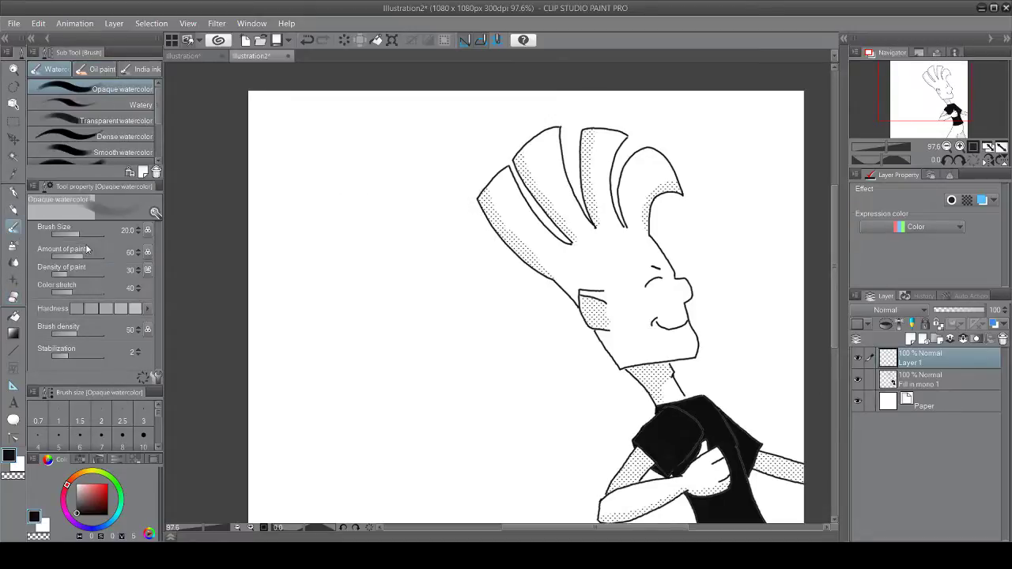
pyautogui.click(355, 527)
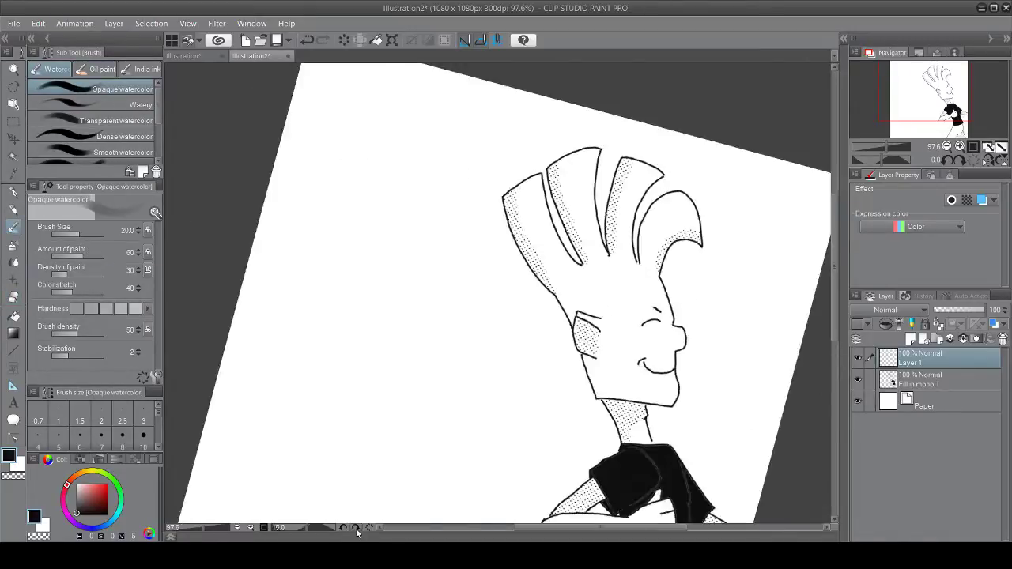
pyautogui.click(354, 527)
pyautogui.click(355, 528)
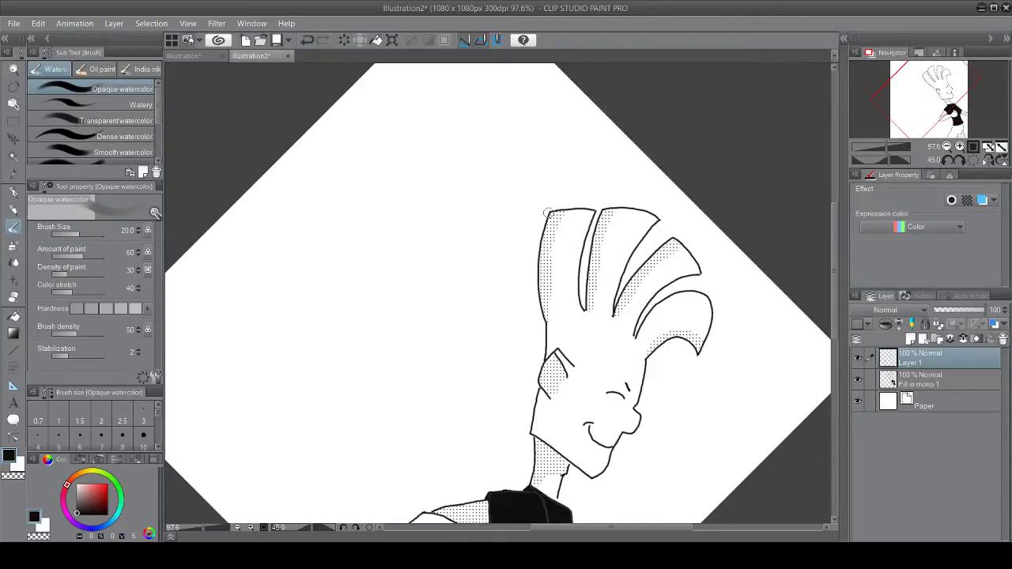
pyautogui.moveTo(547, 212)
pyautogui.mouseDown()
pyautogui.moveTo(533, 265)
pyautogui.moveTo(534, 368)
pyautogui.mouseUp()
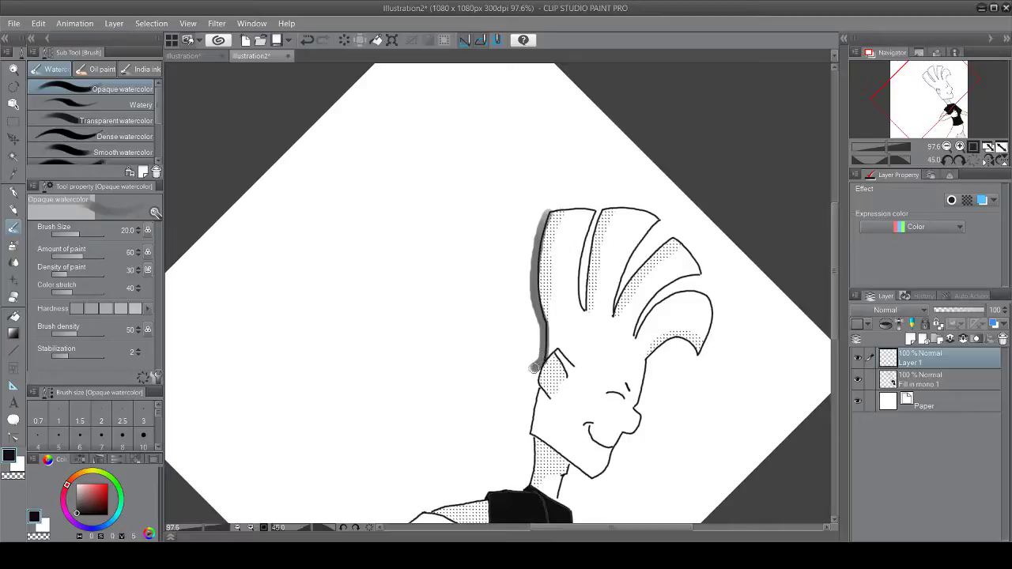
pyautogui.hotkey('ctrl', 'z')
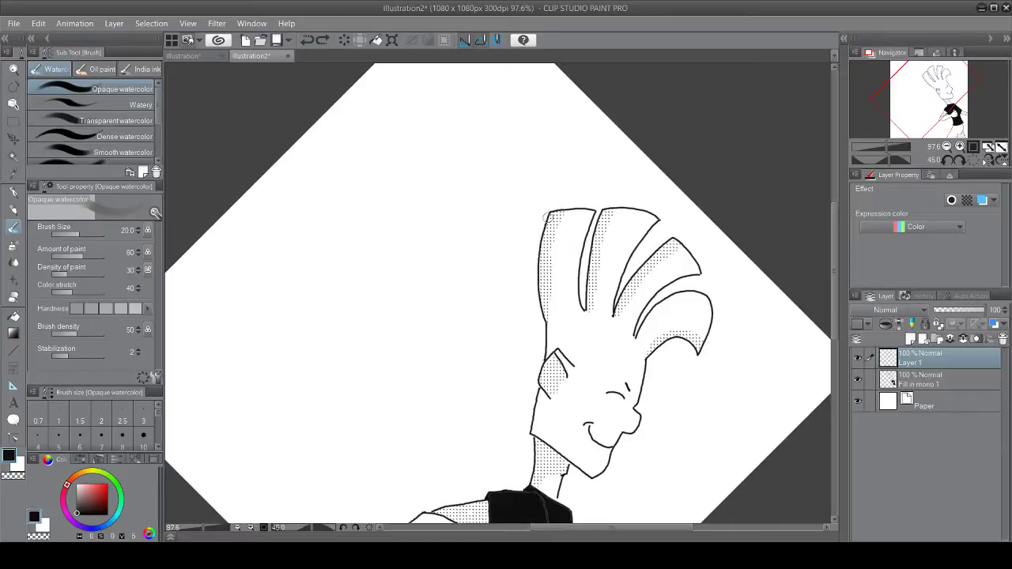
pyautogui.moveTo(545, 213)
pyautogui.mouseDown()
pyautogui.moveTo(542, 341)
pyautogui.moveTo(522, 468)
pyautogui.mouseUp()
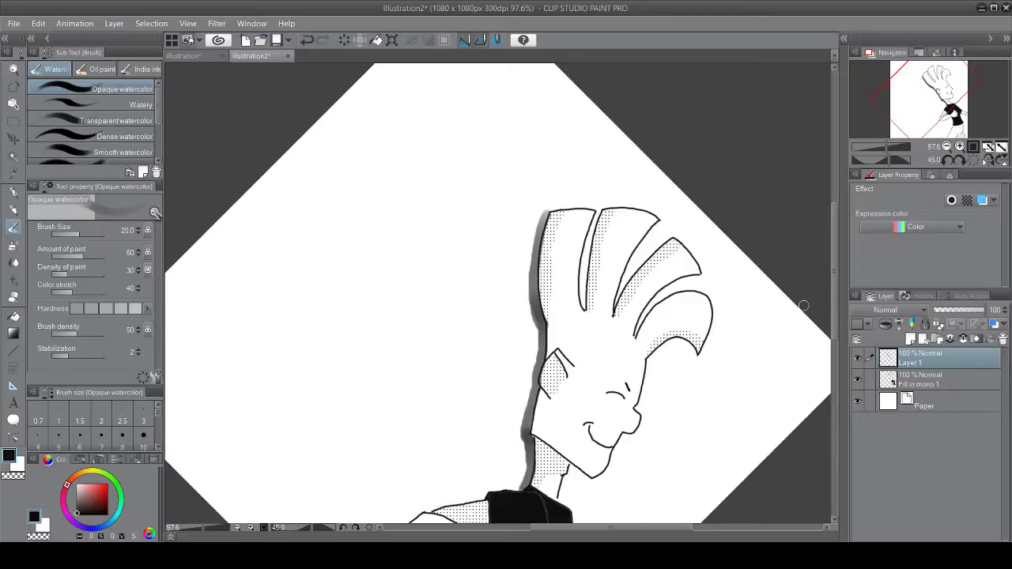
# Step: Reset the canvas rotation to 0° and continue the shadow from the shoulder around the bent arm and down the torso and leg
pyautogui.moveTo(834, 286); pyautogui.dragTo(831, 344)
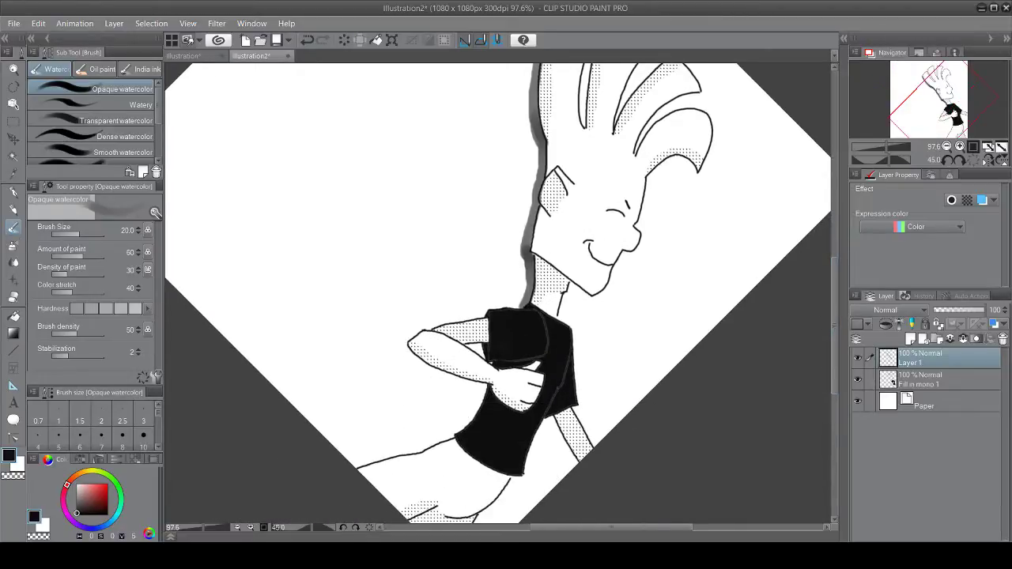
pyautogui.click(355, 529)
pyautogui.click(348, 528)
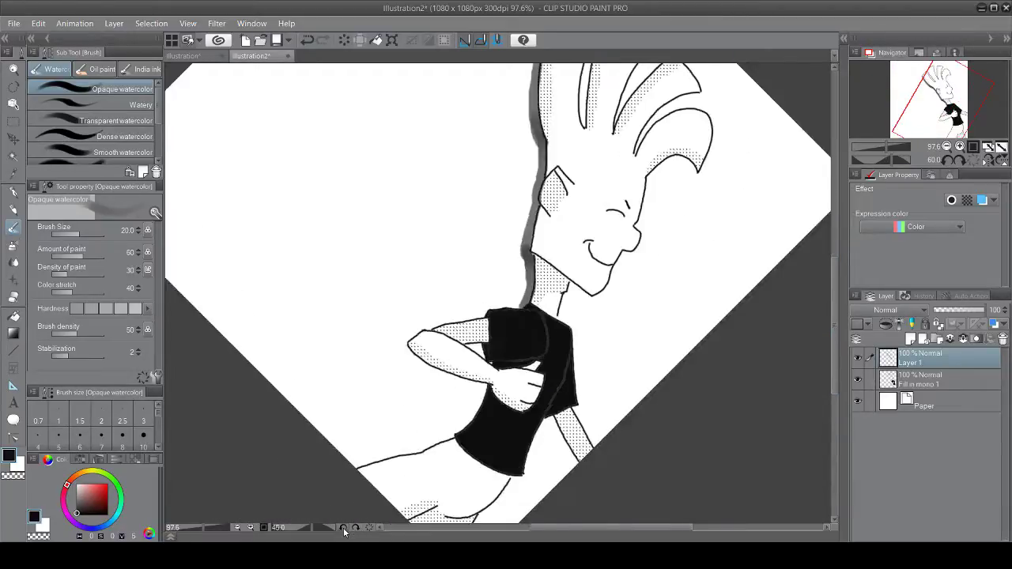
pyautogui.click(348, 528)
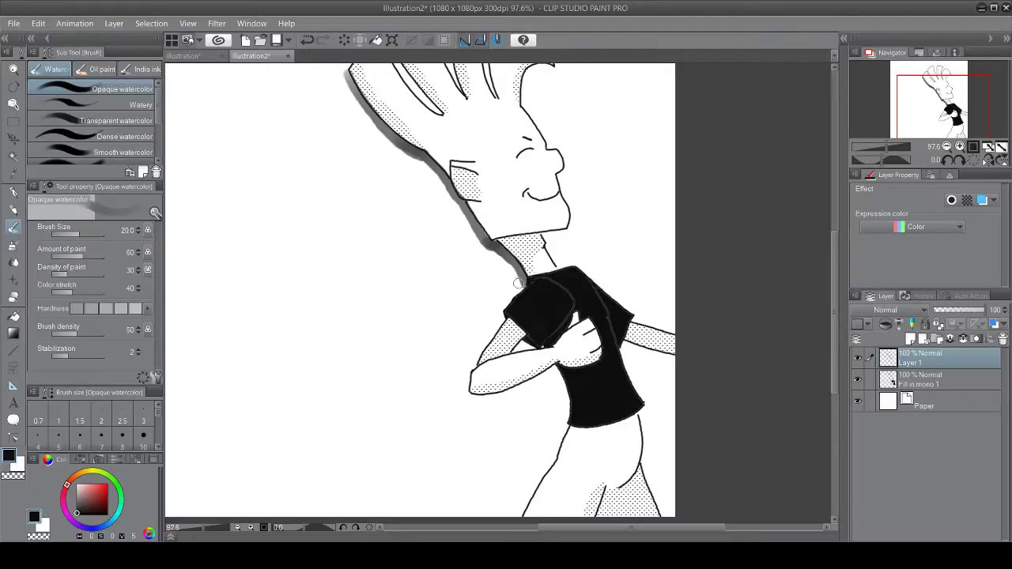
pyautogui.moveTo(520, 283)
pyautogui.mouseDown()
pyautogui.moveTo(466, 388)
pyautogui.moveTo(475, 383)
pyautogui.mouseUp()
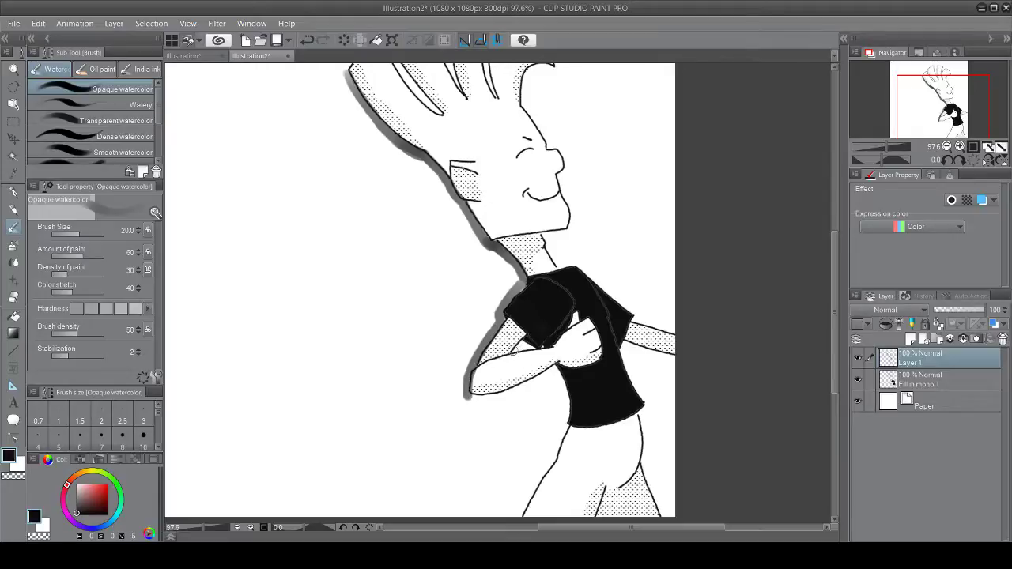
pyautogui.moveTo(514, 351)
pyautogui.mouseDown()
pyautogui.moveTo(542, 346)
pyautogui.moveTo(526, 357)
pyautogui.mouseUp()
pyautogui.moveTo(468, 395)
pyautogui.mouseDown()
pyautogui.moveTo(553, 369)
pyautogui.moveTo(565, 384)
pyautogui.moveTo(555, 370)
pyautogui.moveTo(566, 402)
pyautogui.moveTo(558, 448)
pyautogui.moveTo(515, 520)
pyautogui.mouseUp()
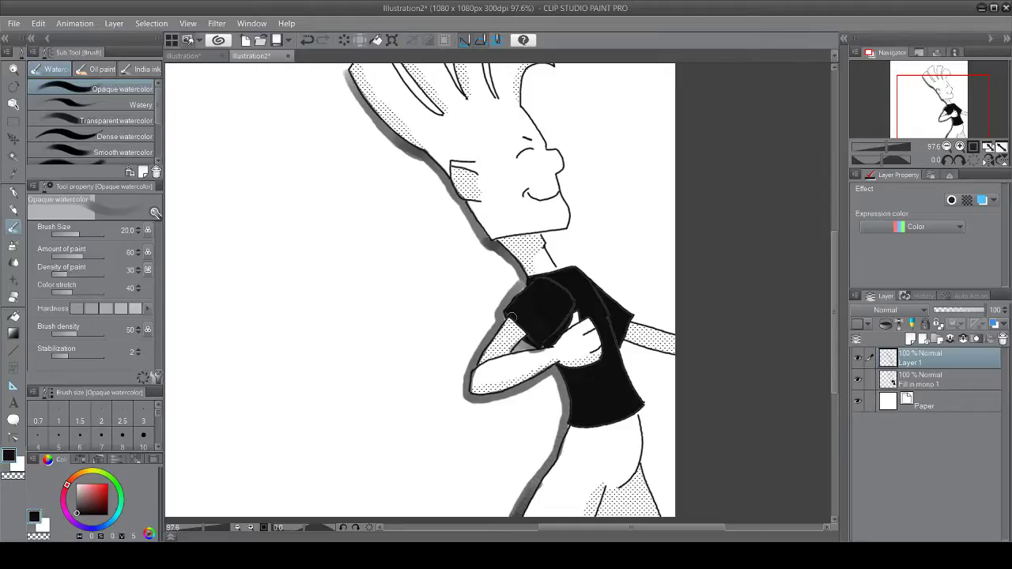
# Step: Set the second illustration's shadow layer to 30% opacity, matching the shadow in the first illustration
pyautogui.scroll(-2, 512, 316)
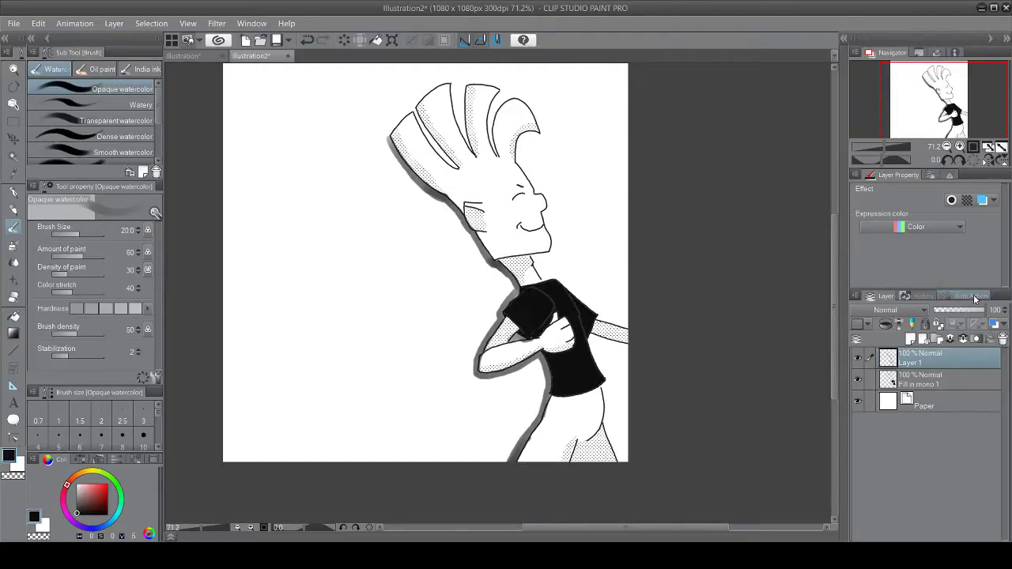
pyautogui.click(186, 55)
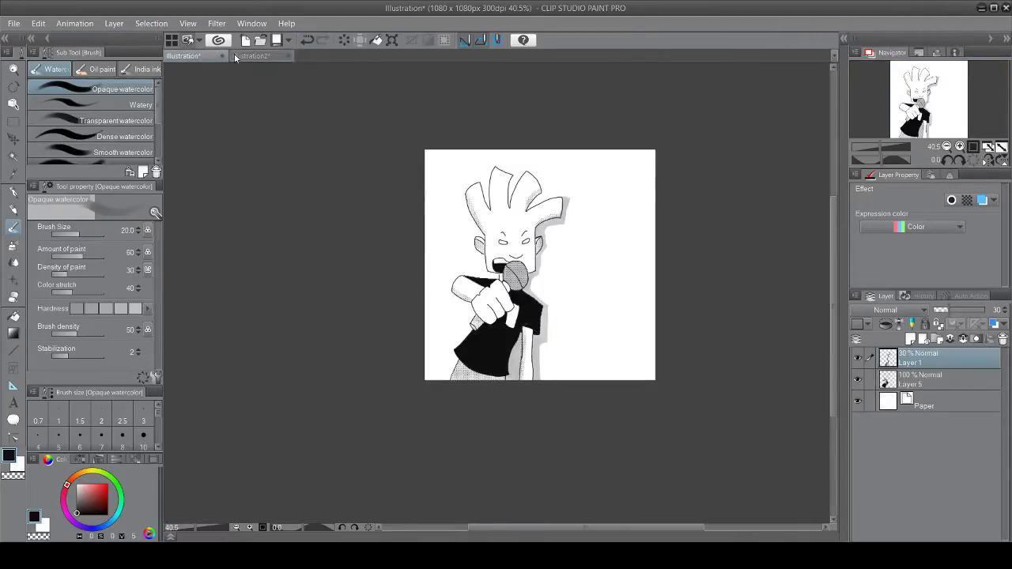
pyautogui.click(263, 56)
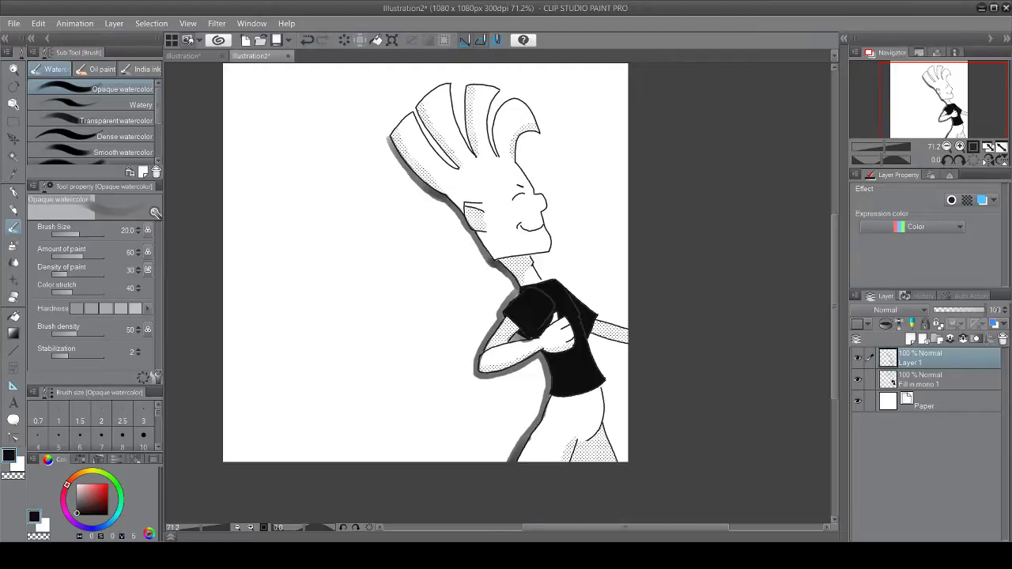
pyautogui.click(949, 310)
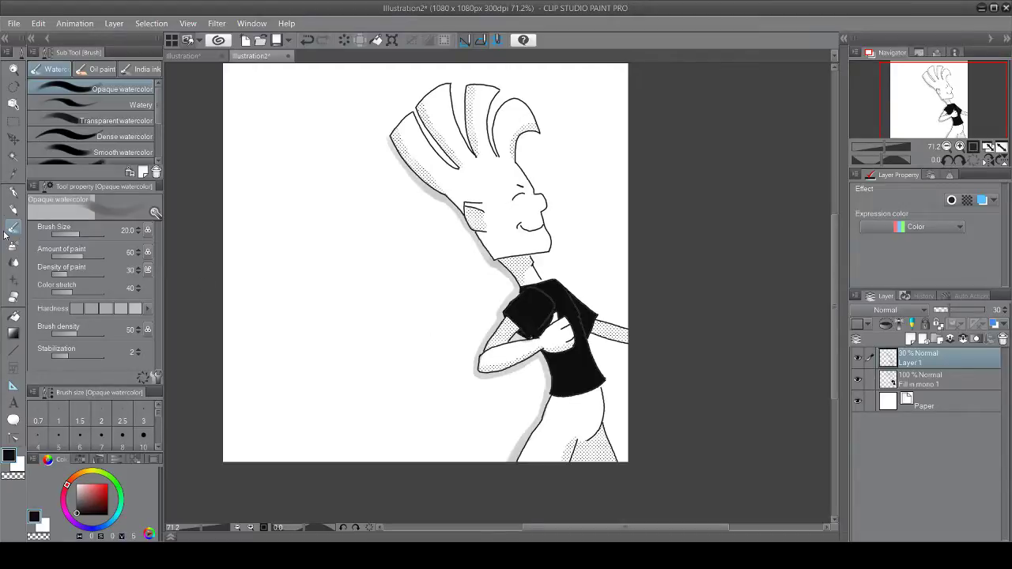
# Step: On the Fill in mono 1 layer, draw three thin vertical straight lines at brush size 3 in the empty area beside the character's leg
pyautogui.click(14, 295)
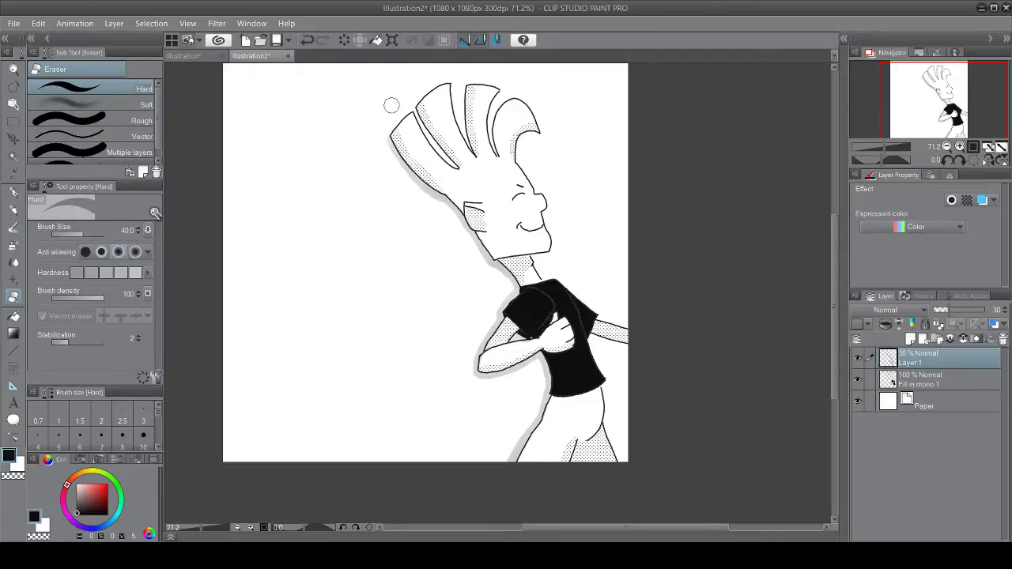
pyautogui.scroll(-1, 411, 118)
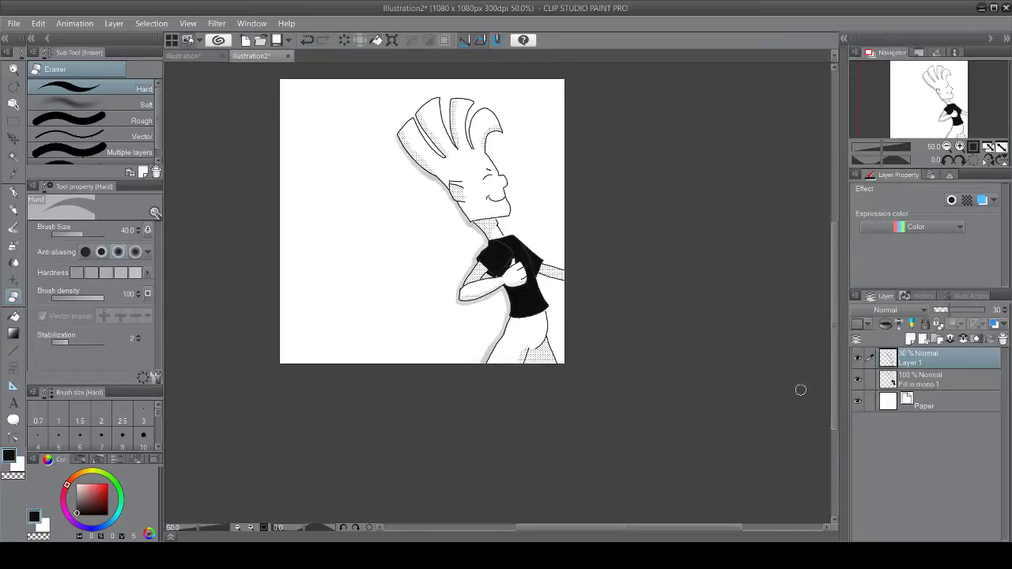
pyautogui.moveTo(835, 344)
pyautogui.mouseDown()
pyautogui.moveTo(838, 319)
pyautogui.moveTo(825, 321)
pyautogui.mouseUp()
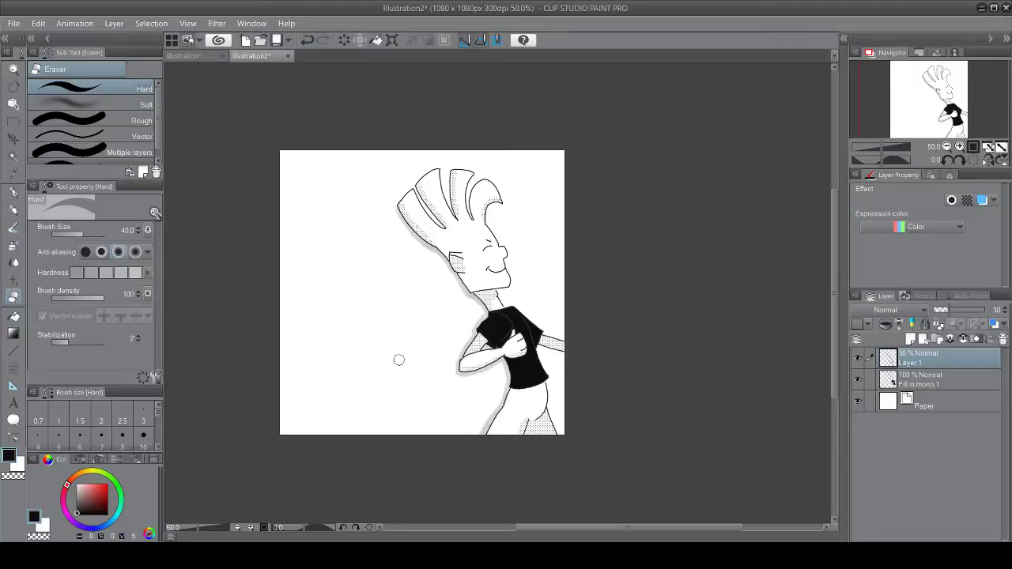
pyautogui.click(12, 351)
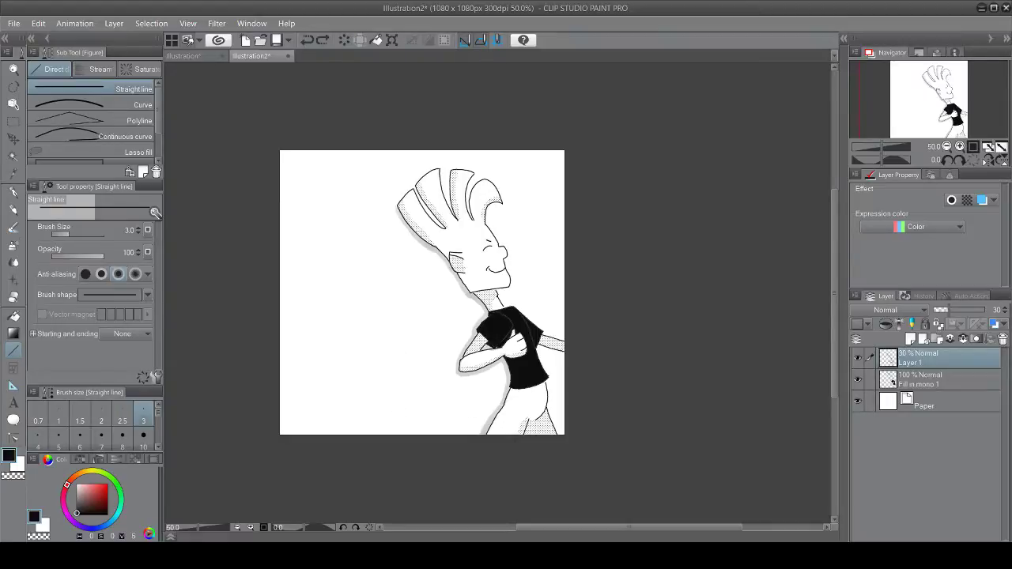
pyautogui.click(921, 381)
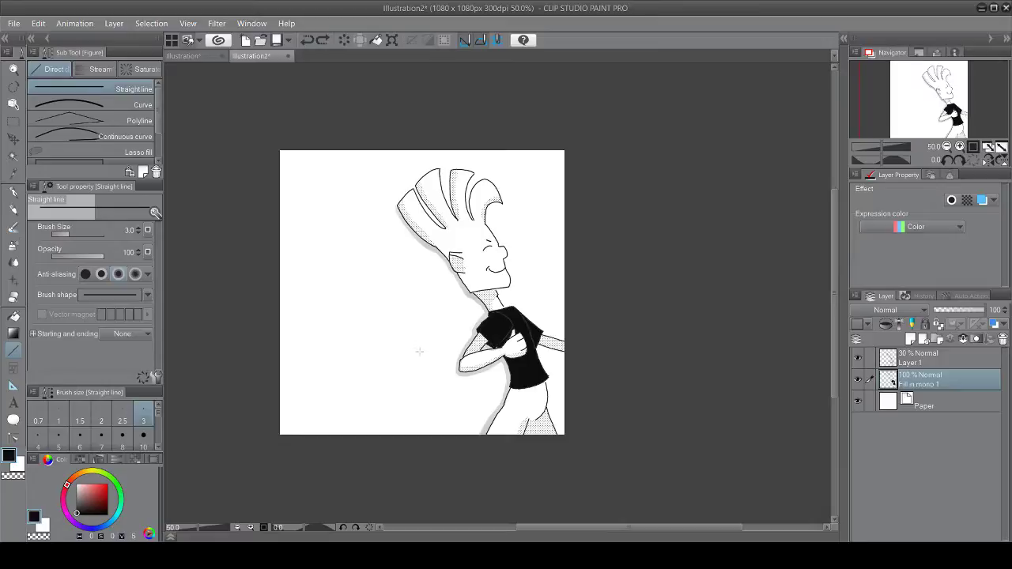
pyautogui.moveTo(413, 358); pyautogui.dragTo(413, 440)
pyautogui.moveTo(405, 349); pyautogui.dragTo(396, 433)
# Step: Add the text "mic drop" in SundayComics BB at size 10, centred just above the vertical lines
pyautogui.click(13, 403)
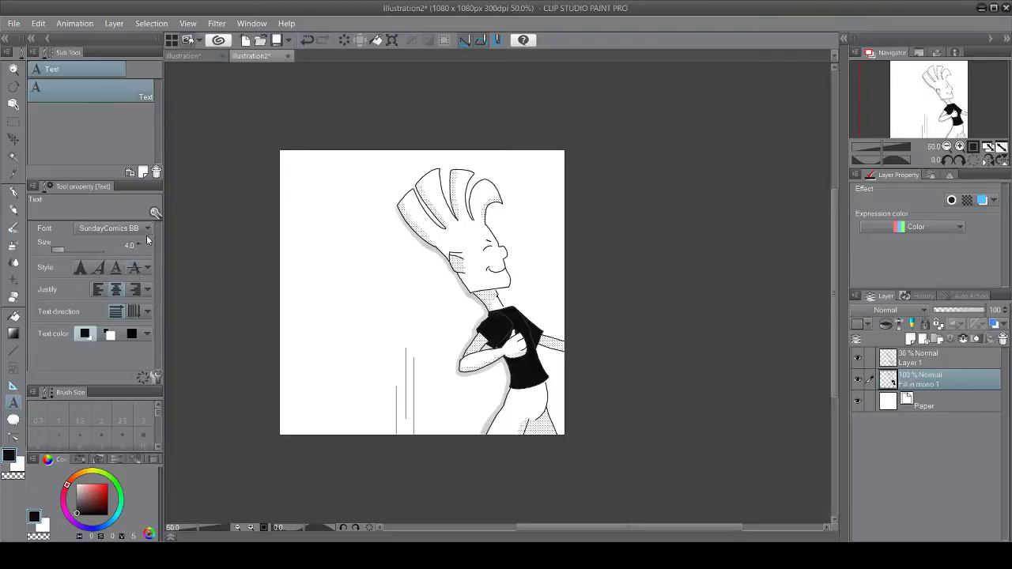
pyautogui.click(139, 244)
pyautogui.click(362, 319)
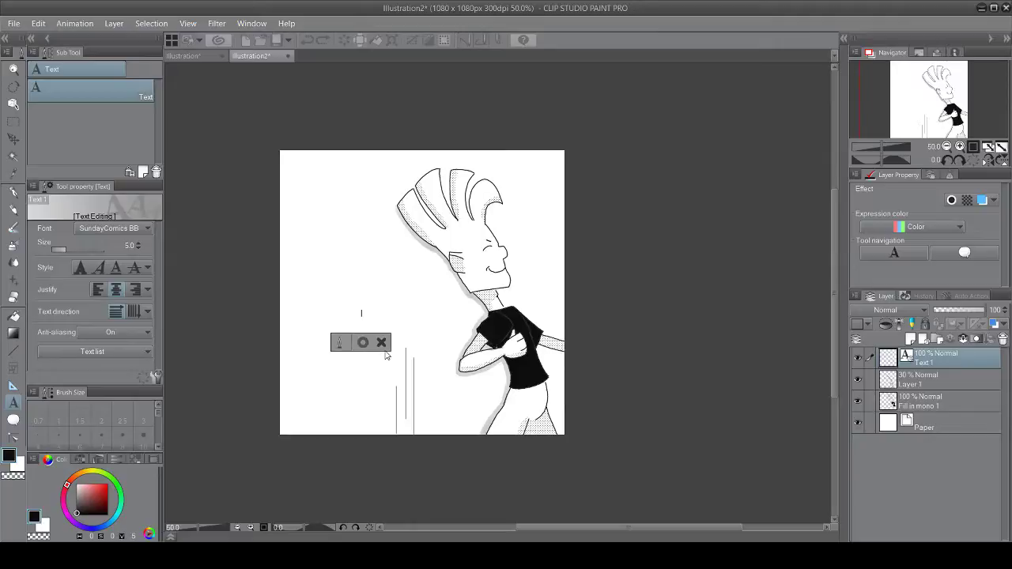
pyautogui.click(381, 343)
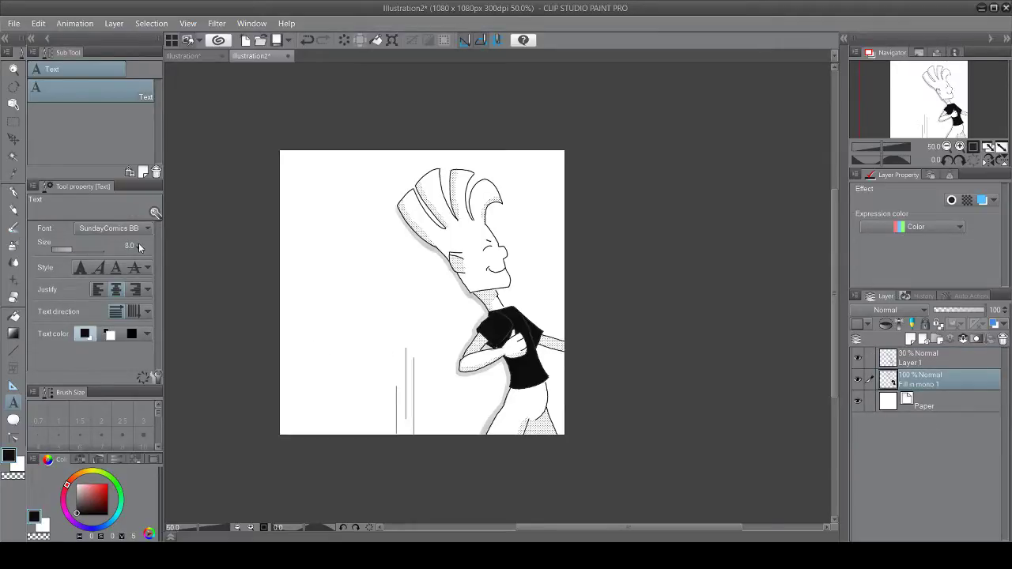
pyautogui.click(377, 320)
pyautogui.write('mic ')
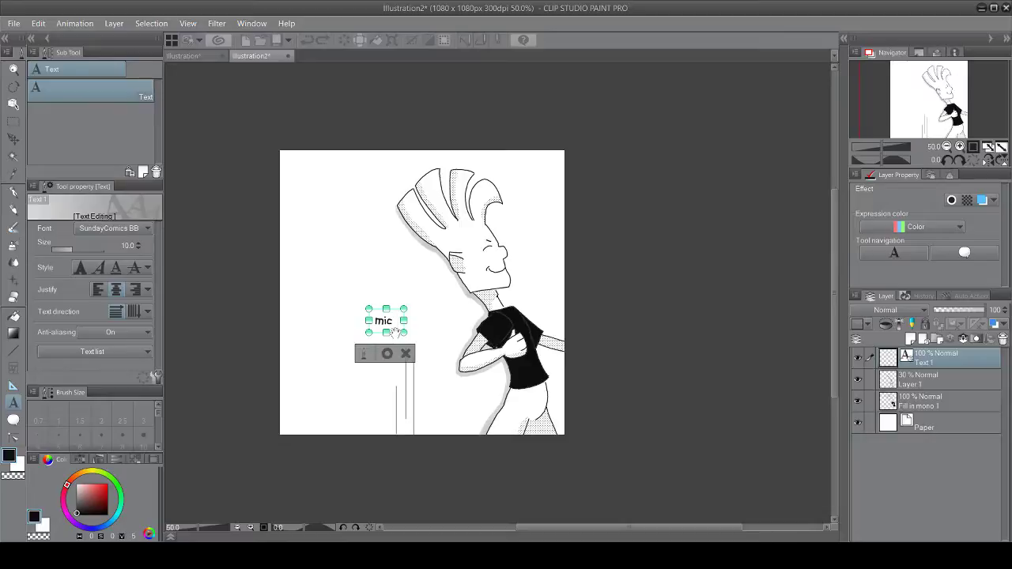
pyautogui.write('drop')
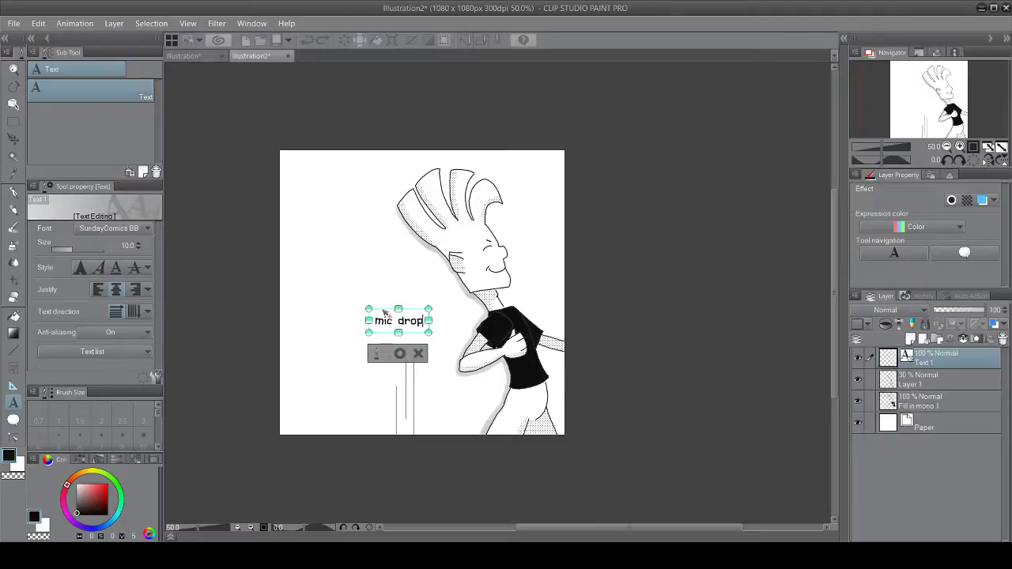
pyautogui.moveTo(387, 314); pyautogui.dragTo(390, 316)
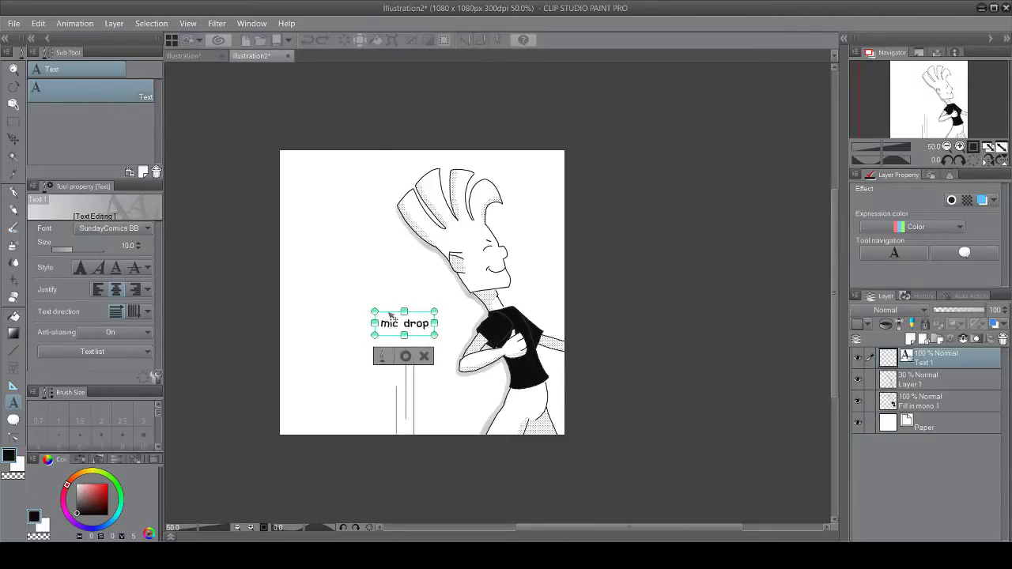
pyautogui.moveTo(390, 315)
pyautogui.mouseDown()
pyautogui.moveTo(392, 376)
pyautogui.moveTo(394, 319)
pyautogui.mouseUp()
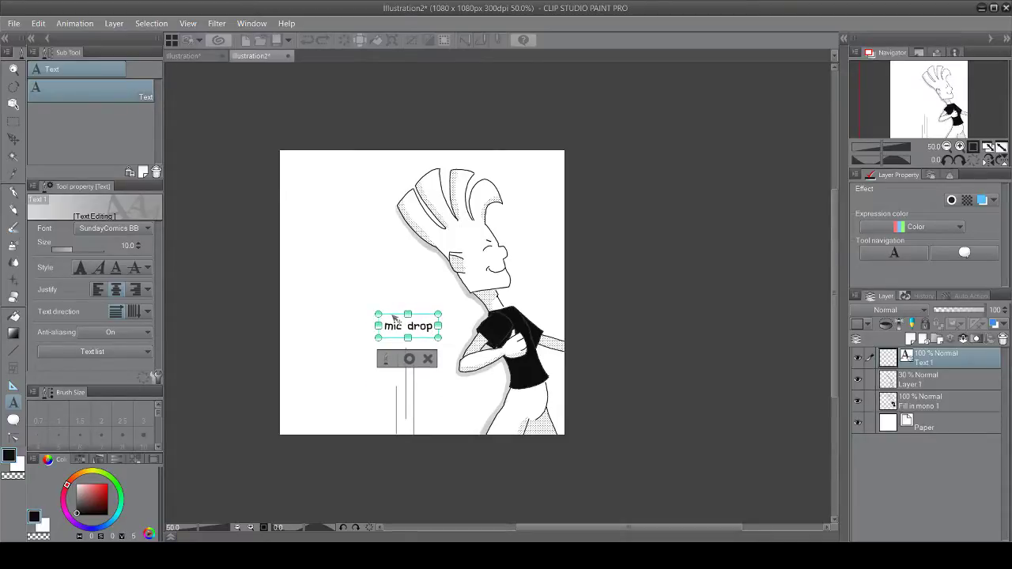
pyautogui.click(408, 359)
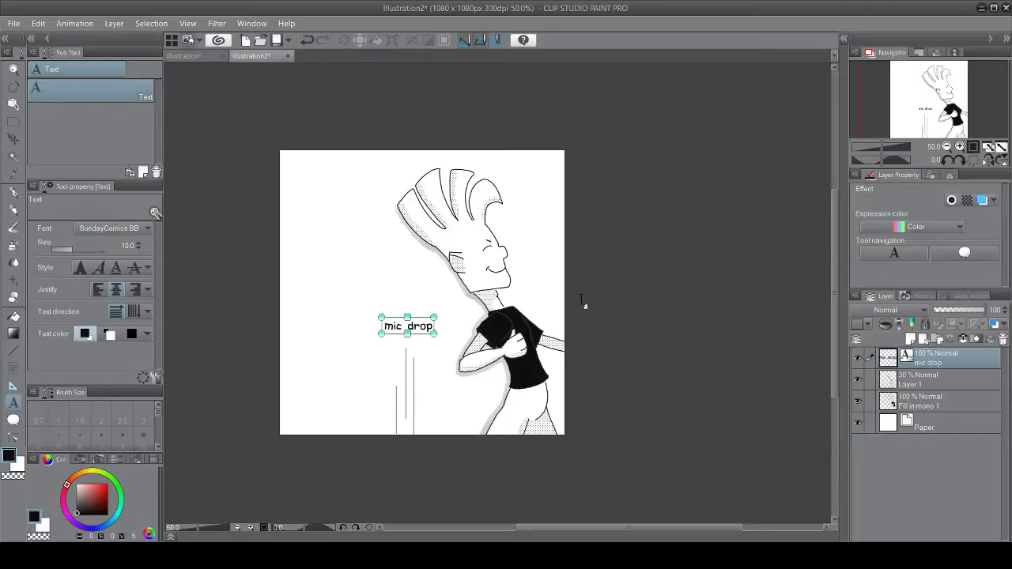
# Step: Switch to the first illustration and set the Ellipse balloon tool to an ellipse figure with brush size 1
pyautogui.click(182, 57)
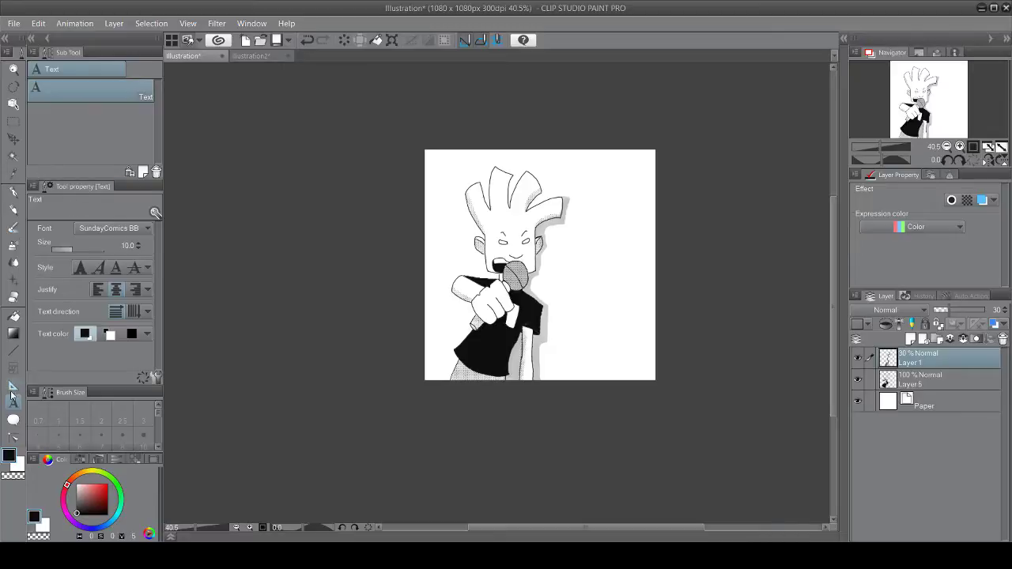
pyautogui.click(13, 420)
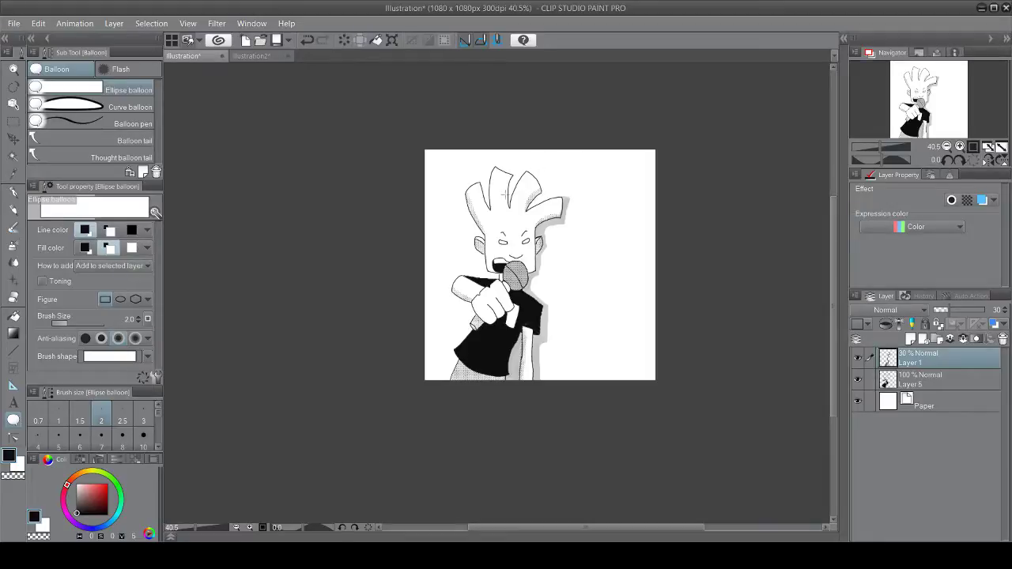
pyautogui.scroll(3, 503, 192)
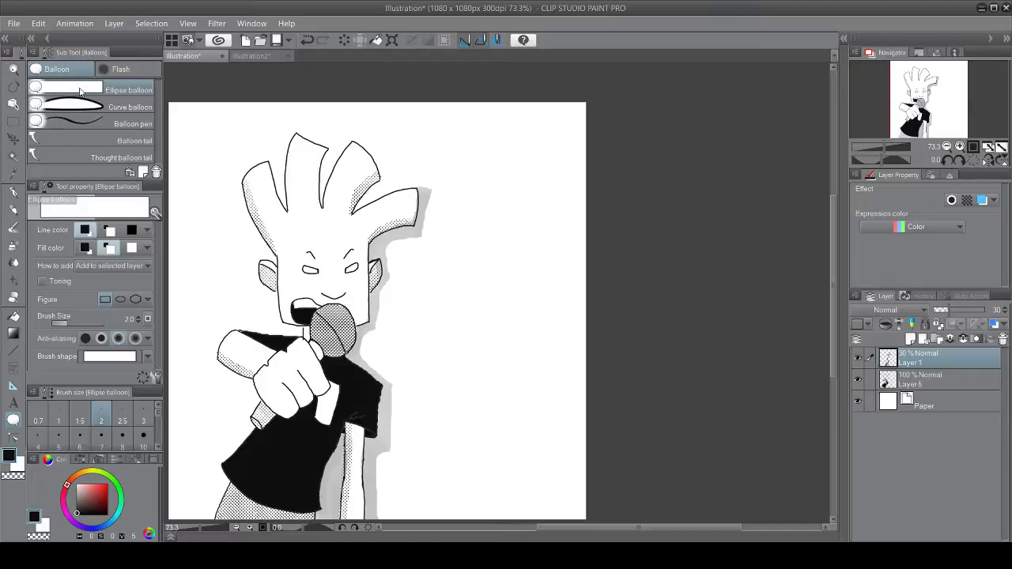
pyautogui.click(120, 298)
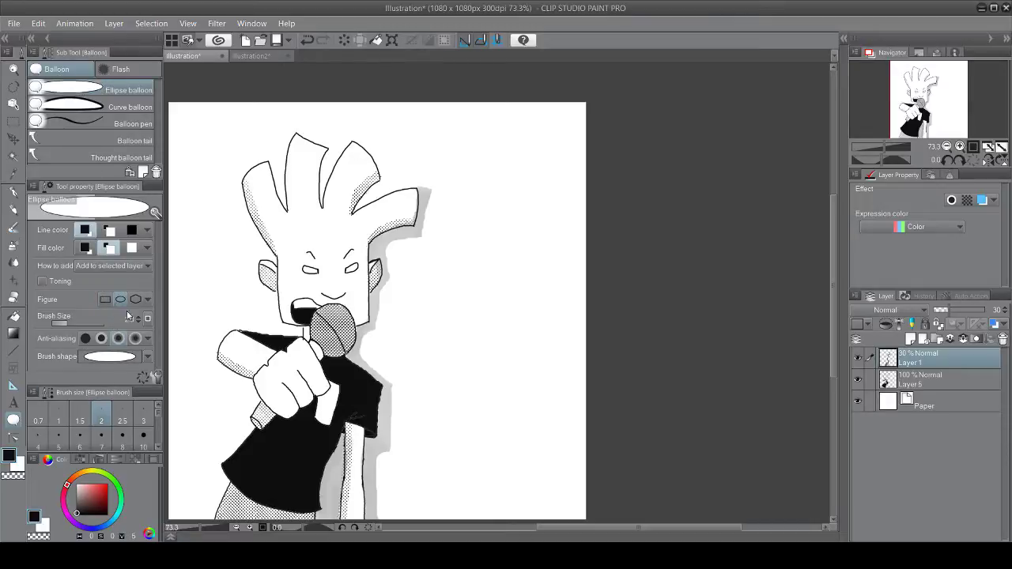
pyautogui.moveTo(139, 323); pyautogui.dragTo(140, 319)
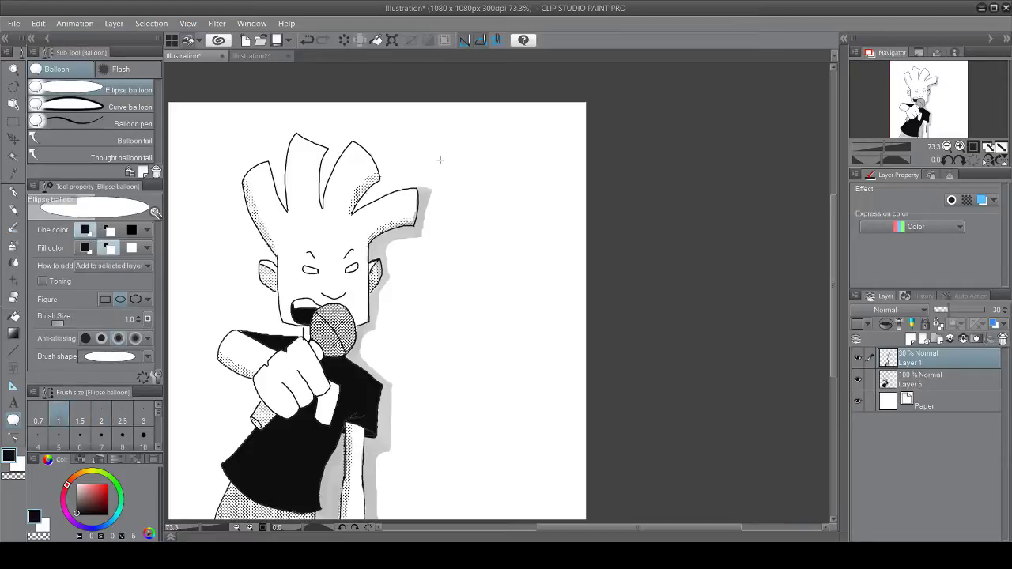
# Step: Try out ellipse balloons of different sizes beside the hair, undoing each one and redrawing a small one above the outermost hair spike
pyautogui.moveTo(435, 150); pyautogui.dragTo(571, 264)
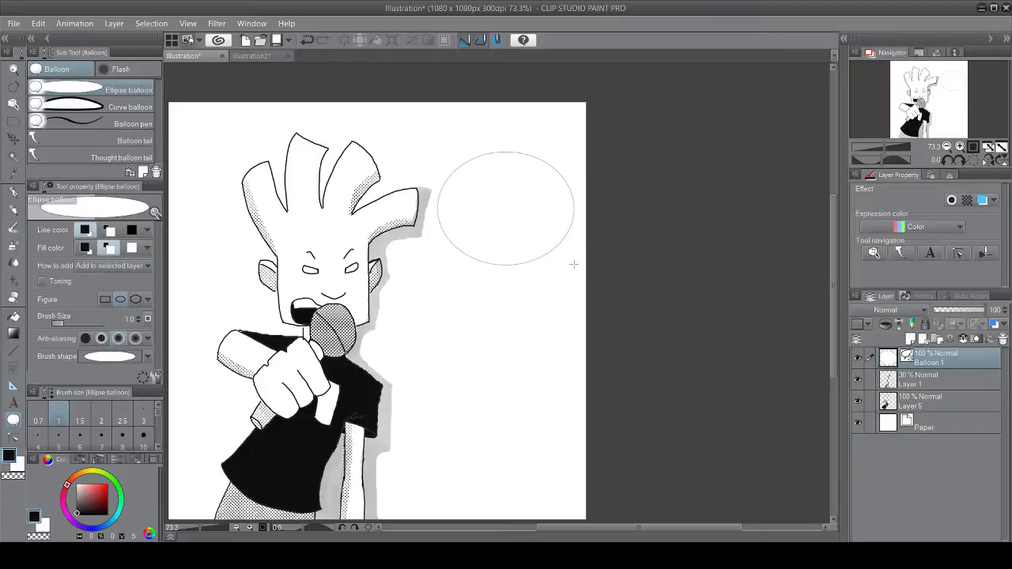
pyautogui.hotkey('ctrl', 'z')
pyautogui.moveTo(409, 146); pyautogui.dragTo(493, 197)
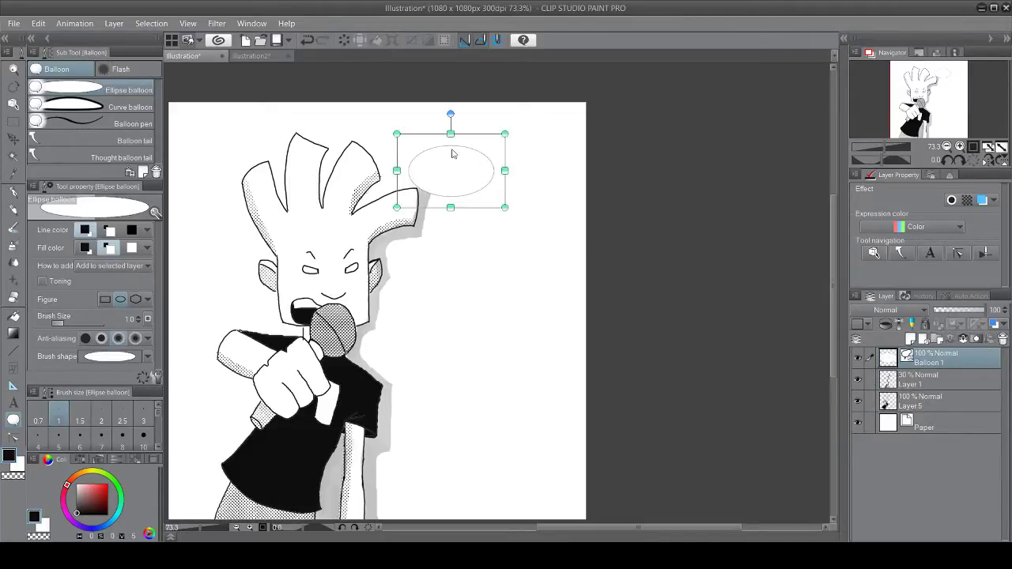
pyautogui.hotkey('ctrl', 'z')
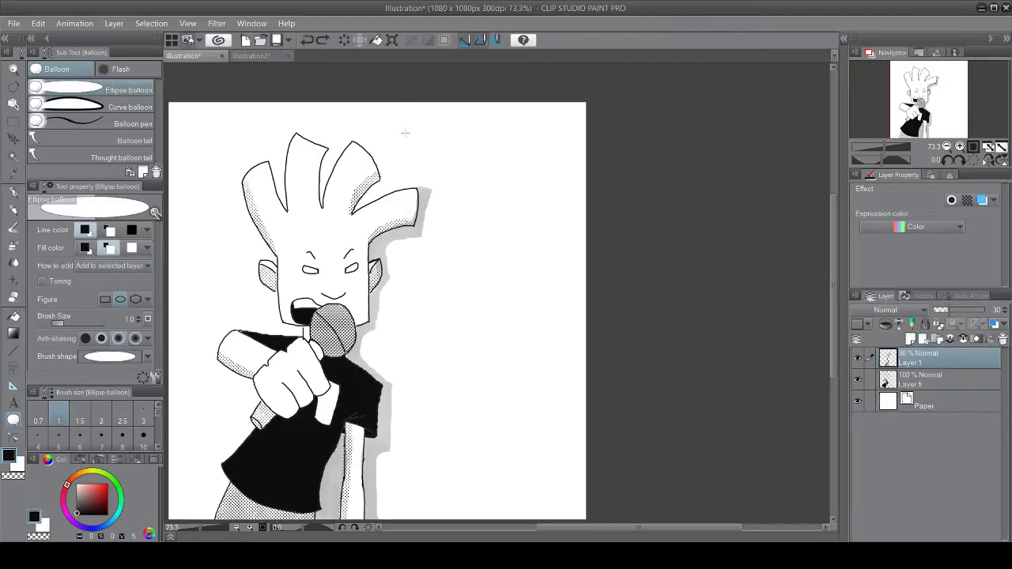
pyautogui.moveTo(405, 128); pyautogui.dragTo(493, 180)
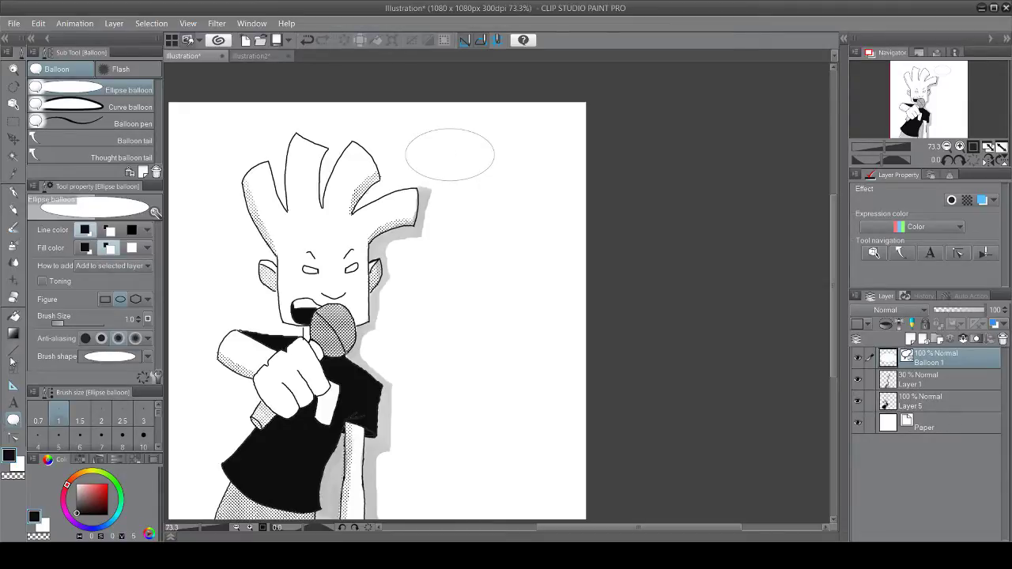
# Step: Try the text "Star Wars?" inside the balloon, discard it and undo the balloon
pyautogui.click(13, 403)
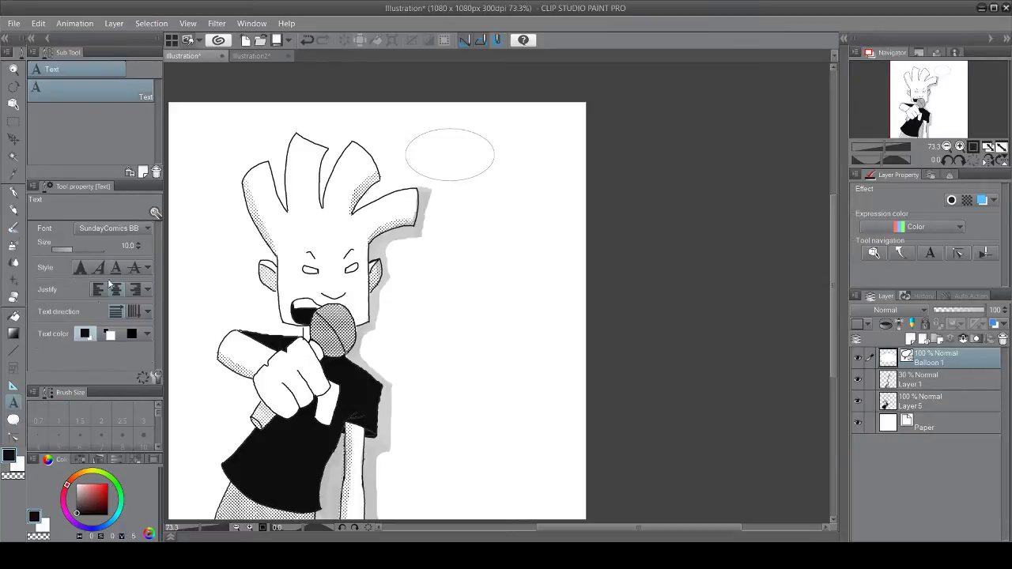
pyautogui.click(422, 152)
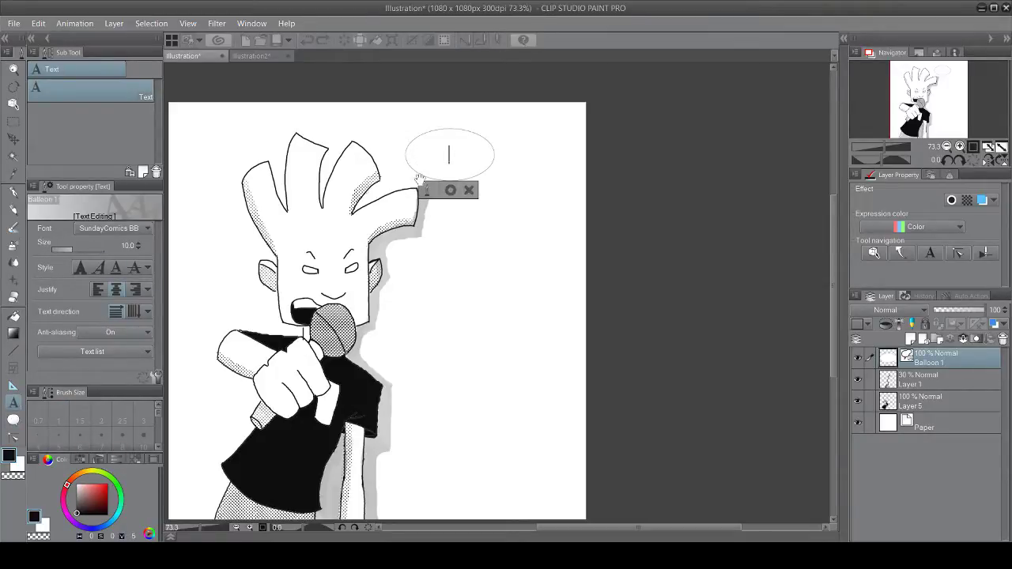
pyautogui.write('Star Wars')
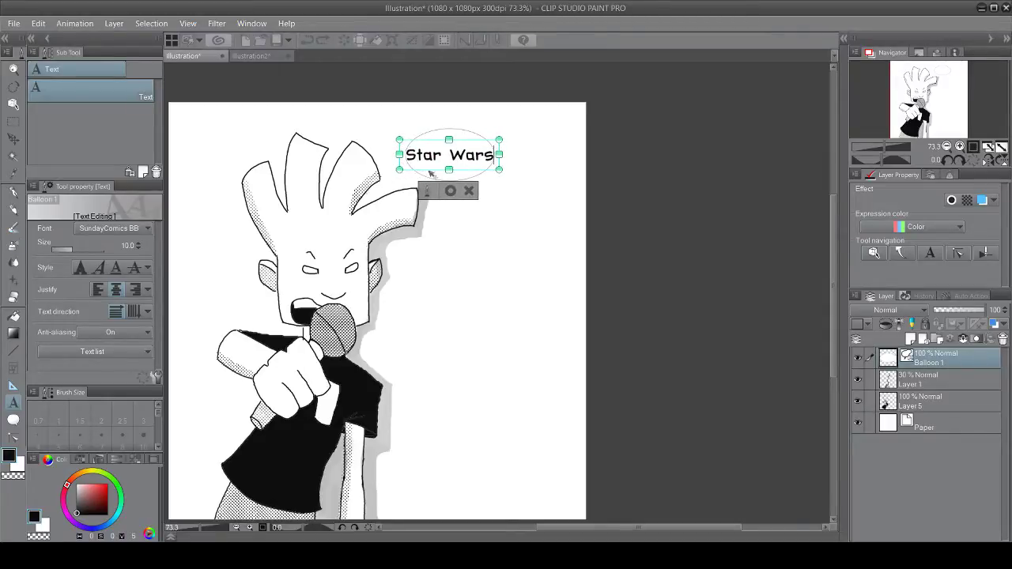
pyautogui.write('?')
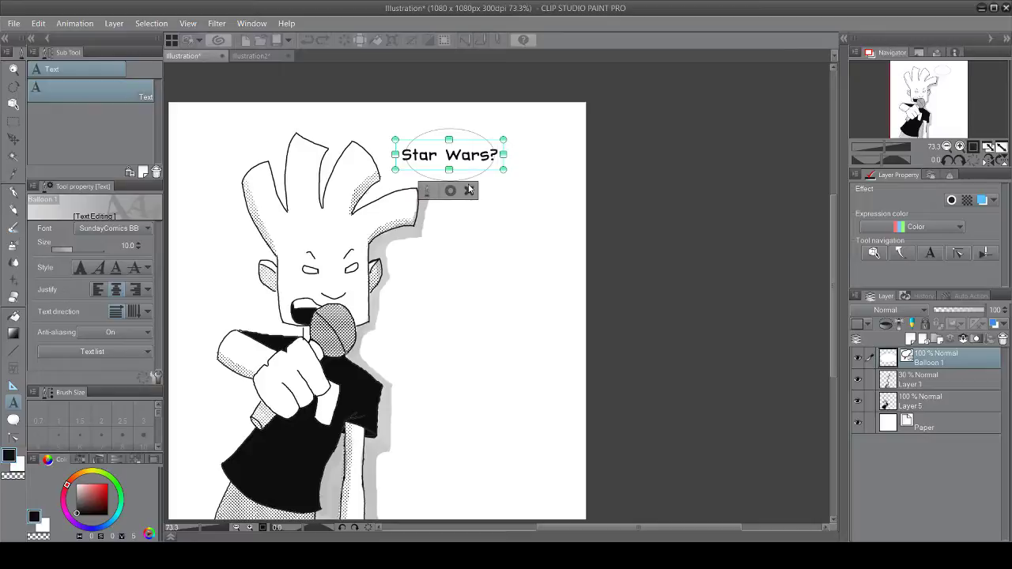
pyautogui.click(470, 191)
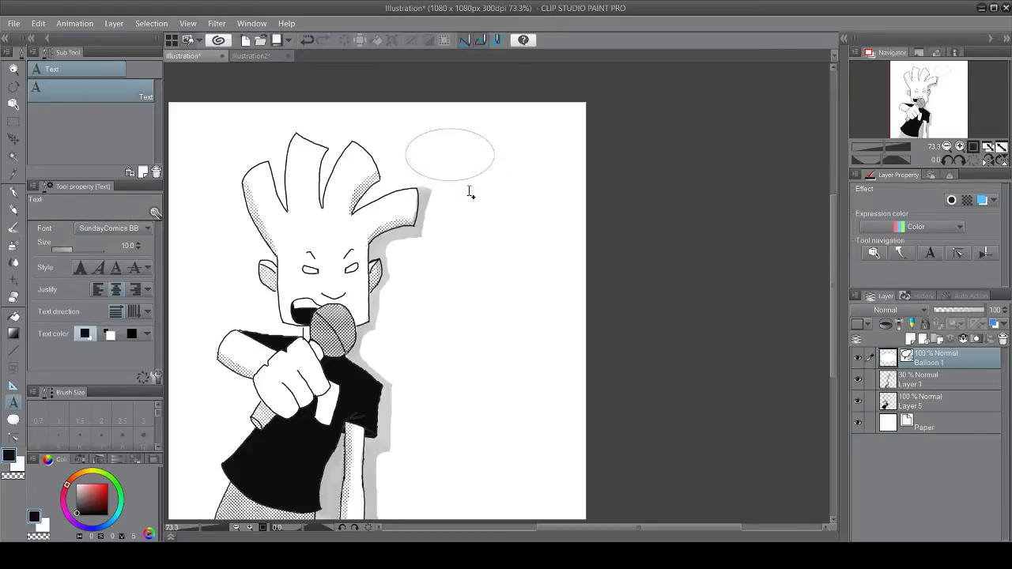
pyautogui.hotkey('ctrl', 'z')
pyautogui.hotkey('ctrl', 'z')
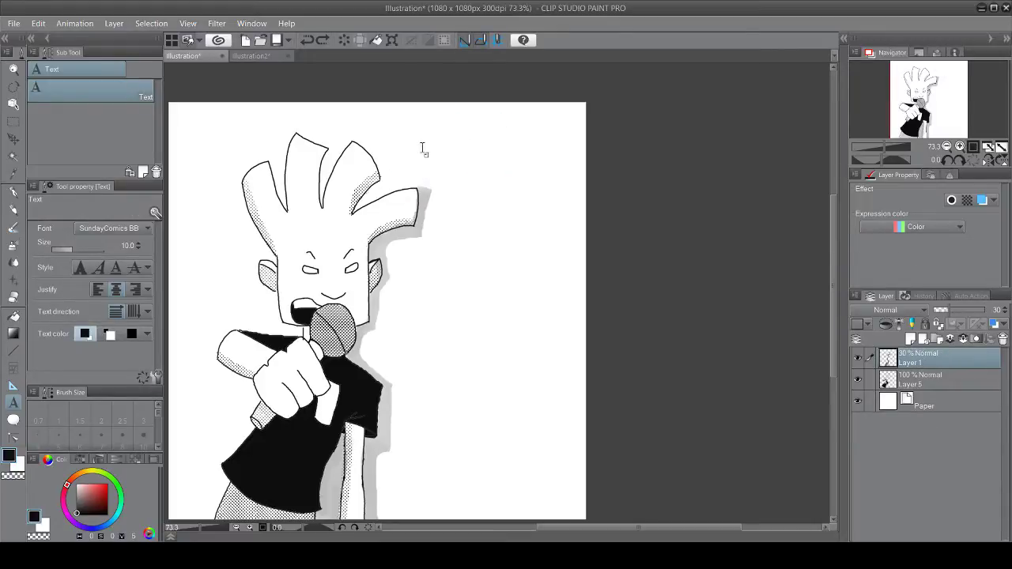
# Step: Add the standalone text "Star Wars?" in SundayComics BB at size 10 in the blank area beside the hair
pyautogui.click(421, 151)
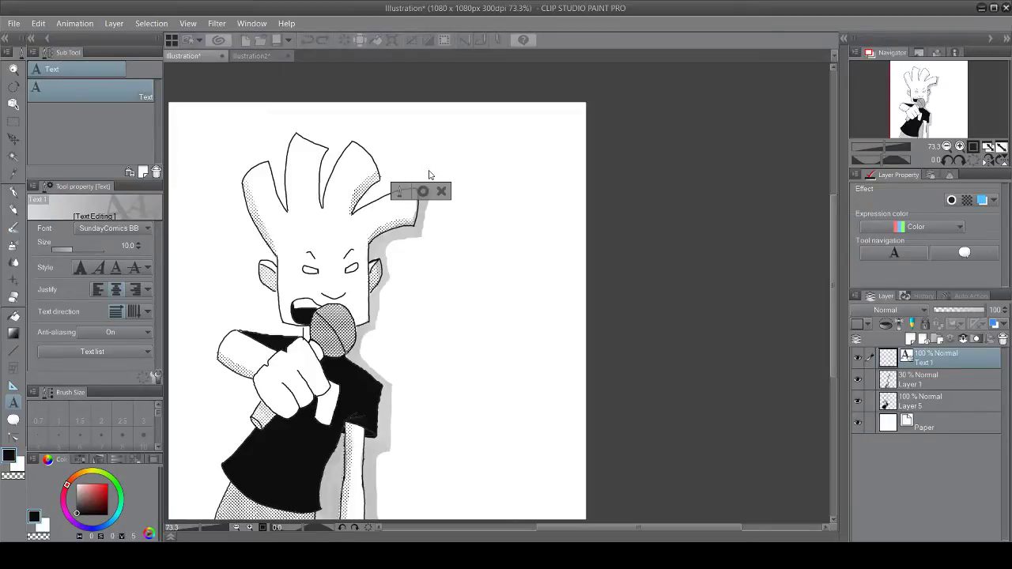
pyautogui.write('Star War')
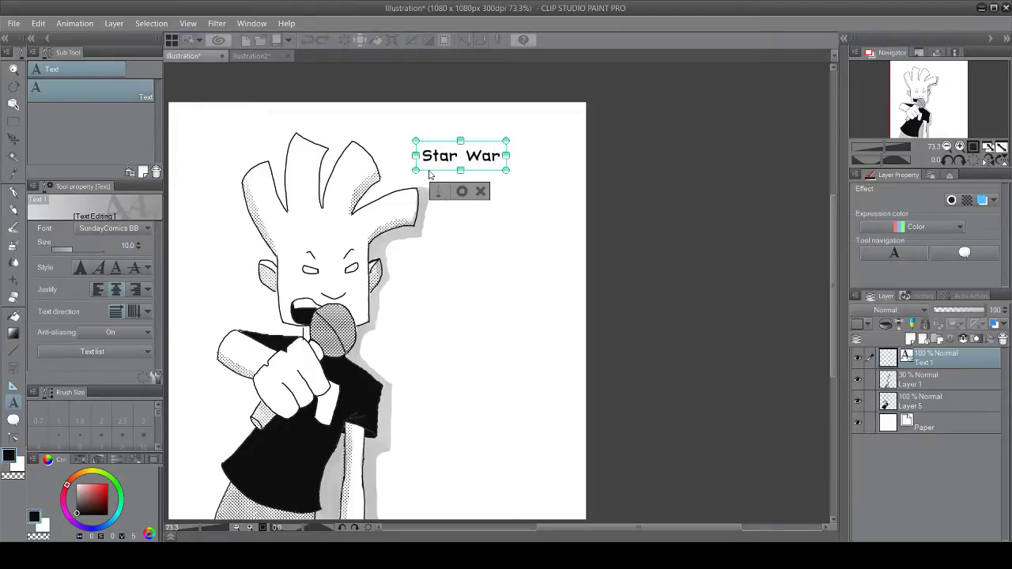
pyautogui.write('s?')
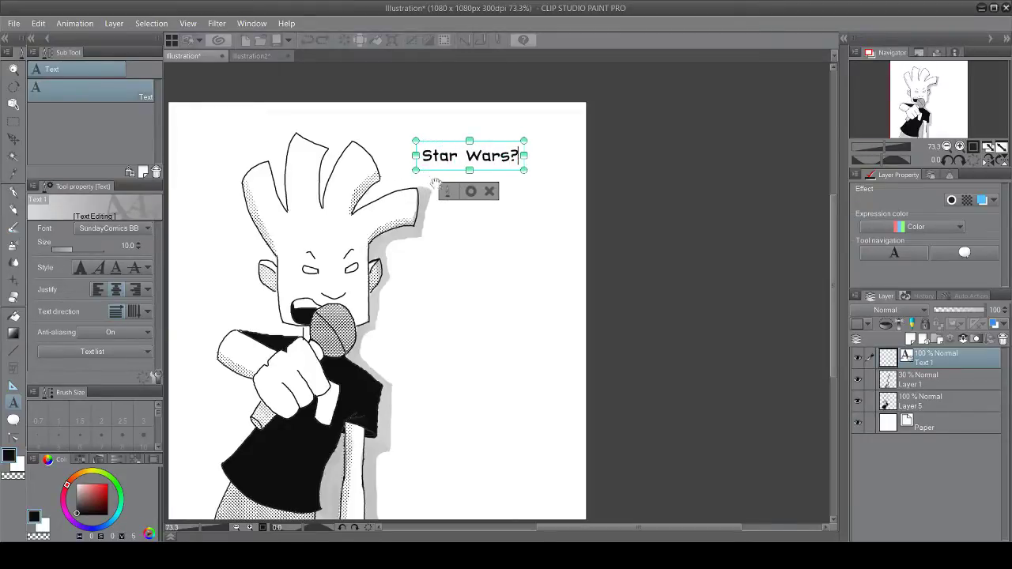
pyautogui.click(470, 190)
# Step: Add the text "Dafuq is Star Wars?" on two lines beneath the "Star Wars?" text beside the hair
pyautogui.click(453, 204)
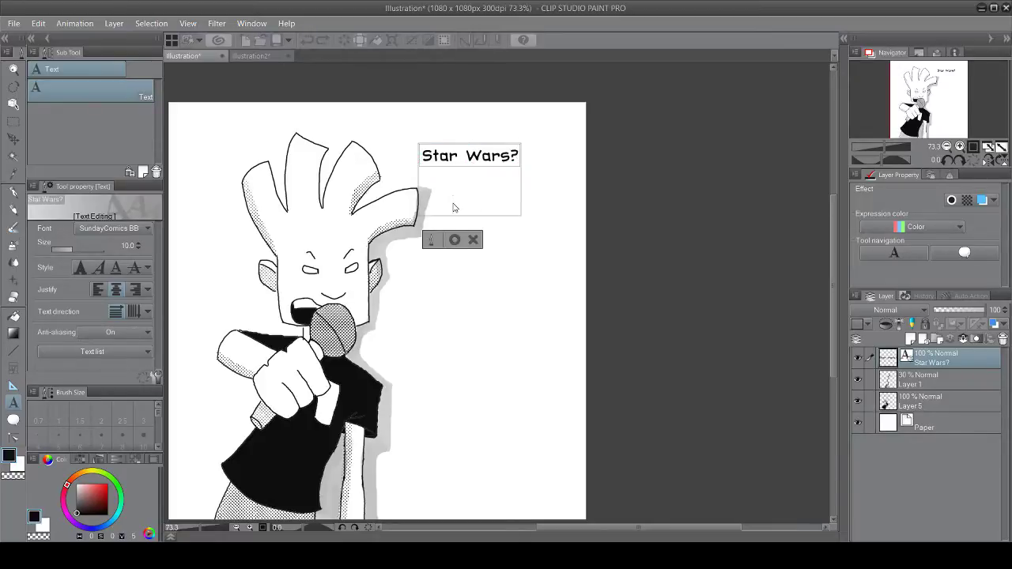
pyautogui.click(454, 207)
pyautogui.write('D')
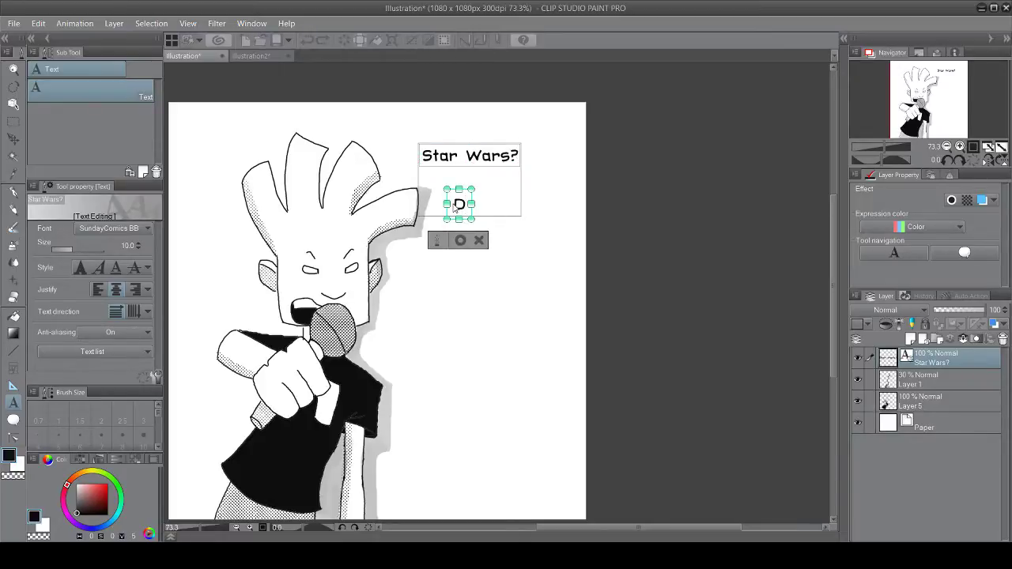
pyautogui.write('afuq')
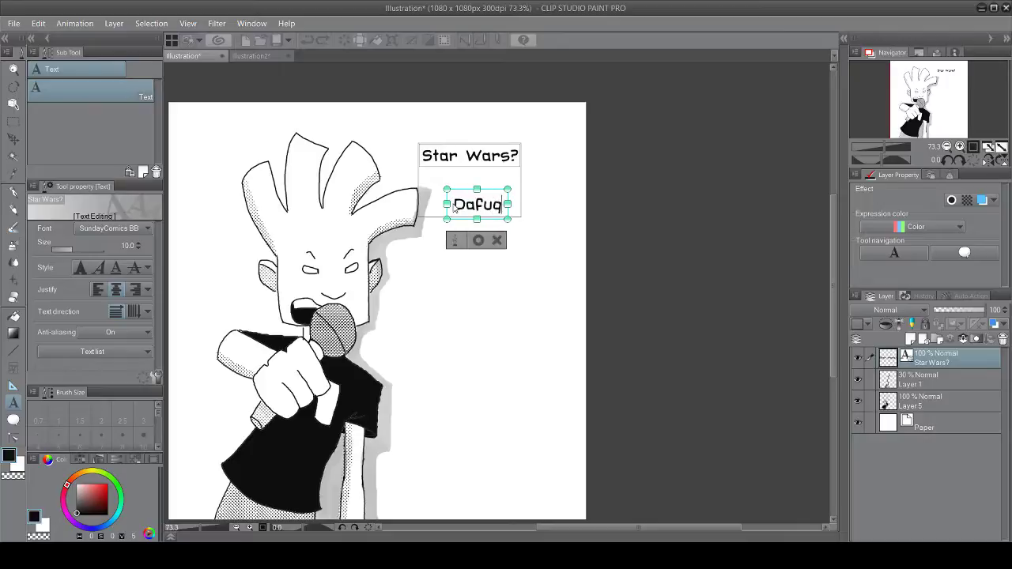
pyautogui.write(' is')
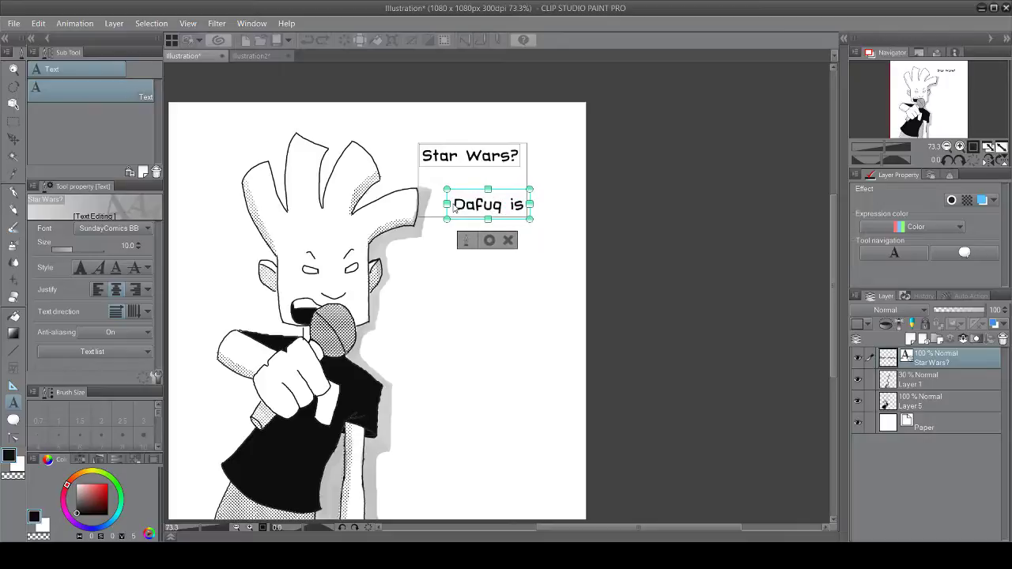
pyautogui.press('Return')
pyautogui.write('Star WR')
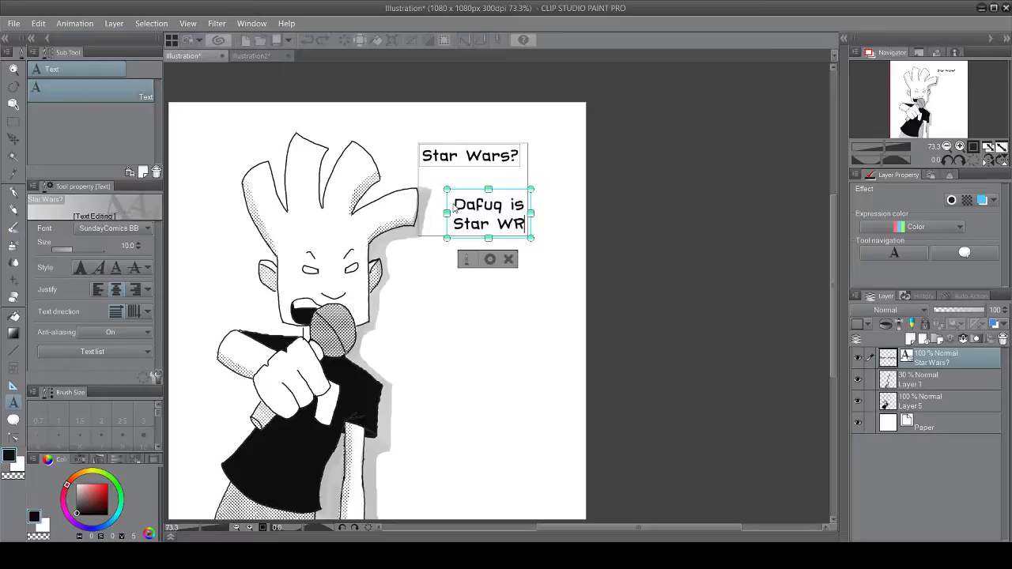
pyautogui.press('BackSpace')
pyautogui.write('A')
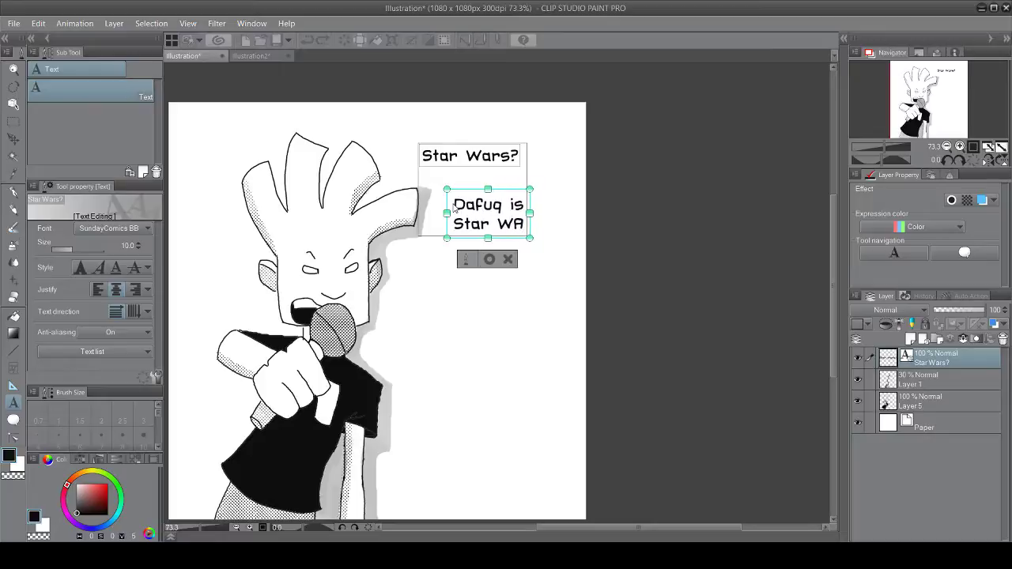
pyautogui.press('BackSpace')
pyautogui.write('ars')
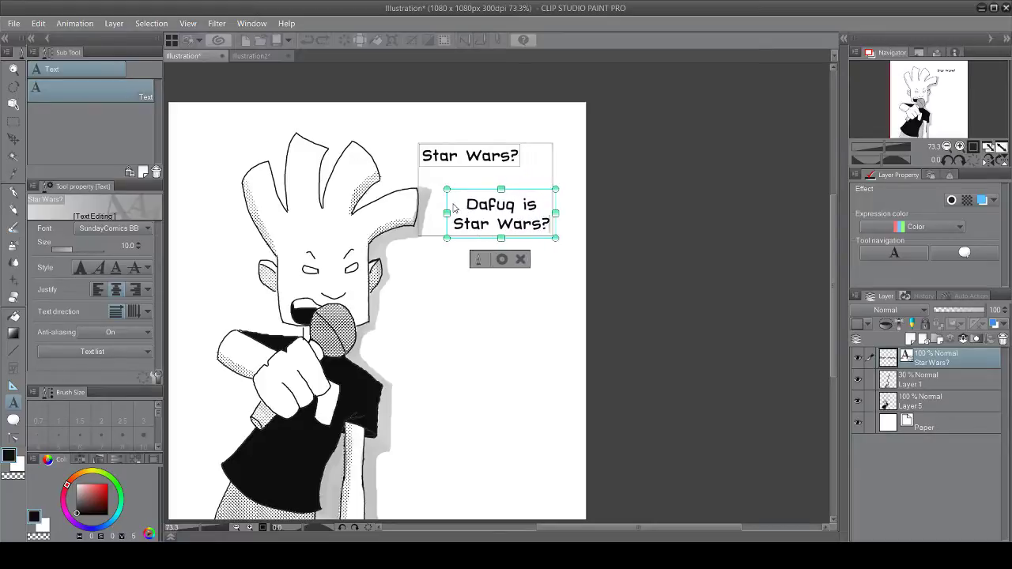
pyautogui.write('?')
# Step: Offset the two texts slightly and draw overlapping ellipse balloons around "Star Wars?" and "Dafuq is Star Wars?"
pyautogui.moveTo(483, 192)
pyautogui.mouseDown()
pyautogui.moveTo(491, 185)
pyautogui.moveTo(480, 198)
pyautogui.moveTo(484, 190)
pyautogui.mouseUp()
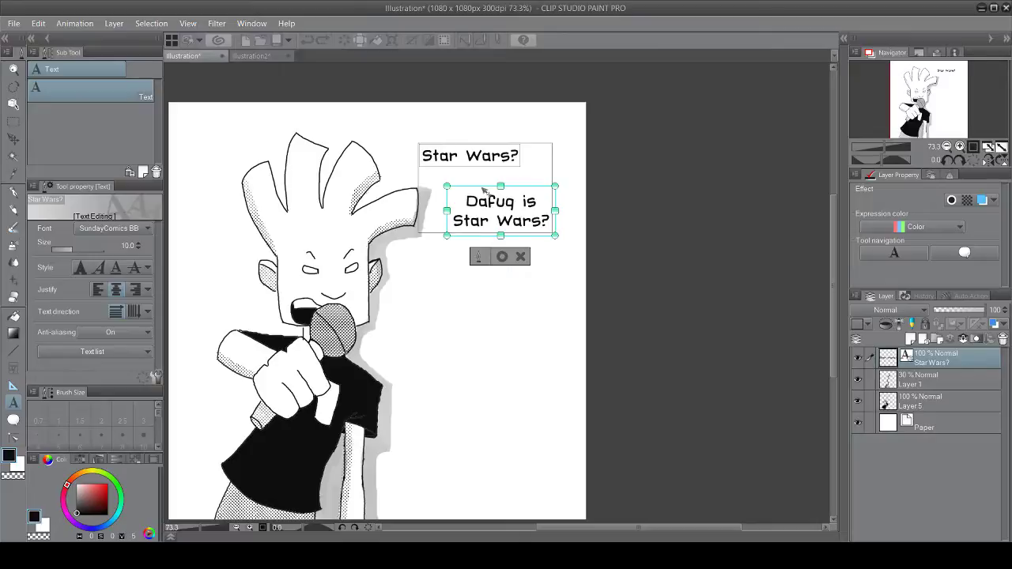
pyautogui.moveTo(463, 147); pyautogui.dragTo(445, 144)
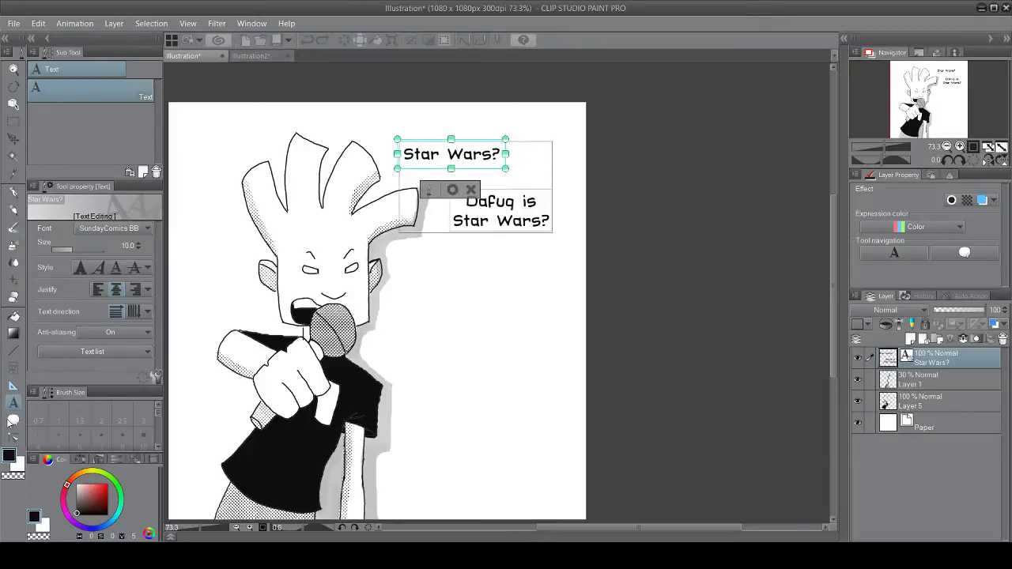
pyautogui.click(12, 421)
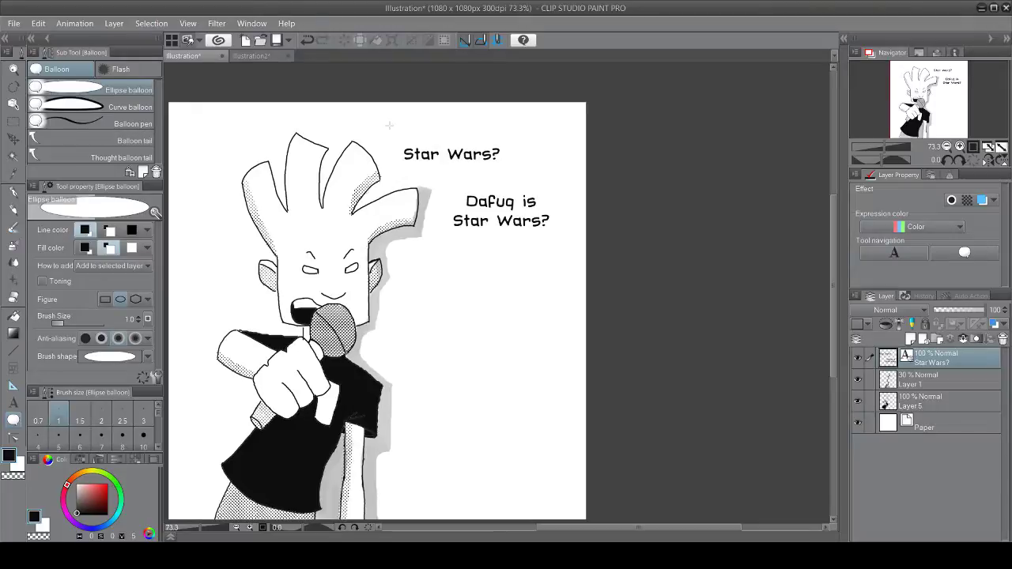
pyautogui.moveTo(388, 122); pyautogui.dragTo(512, 182)
pyautogui.moveTo(423, 170); pyautogui.dragTo(577, 254)
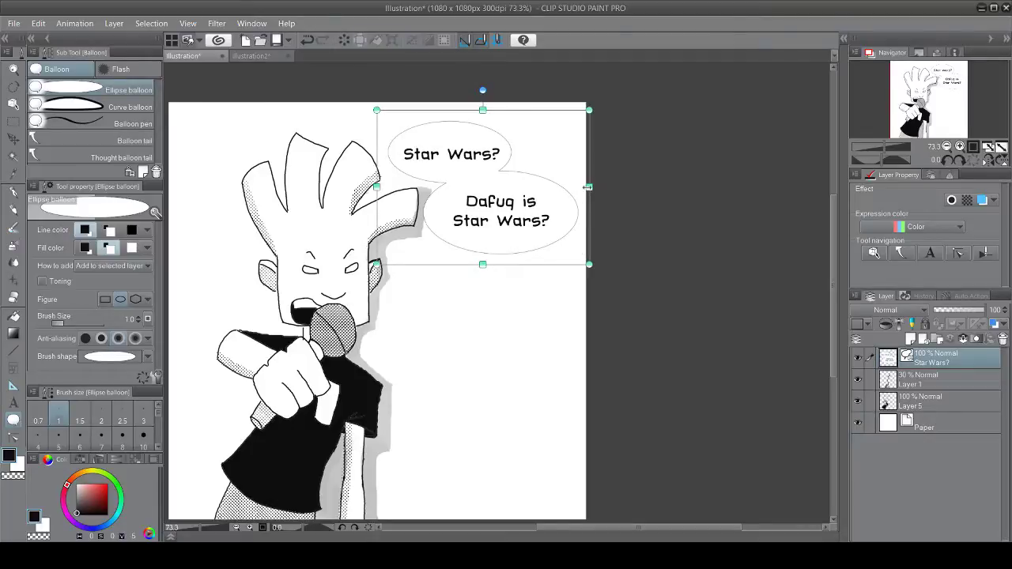
# Step: Narrow the joined speech balloons and shift them so they sit inside the canvas's upper-right corner
pyautogui.moveTo(586, 188); pyautogui.dragTo(572, 186)
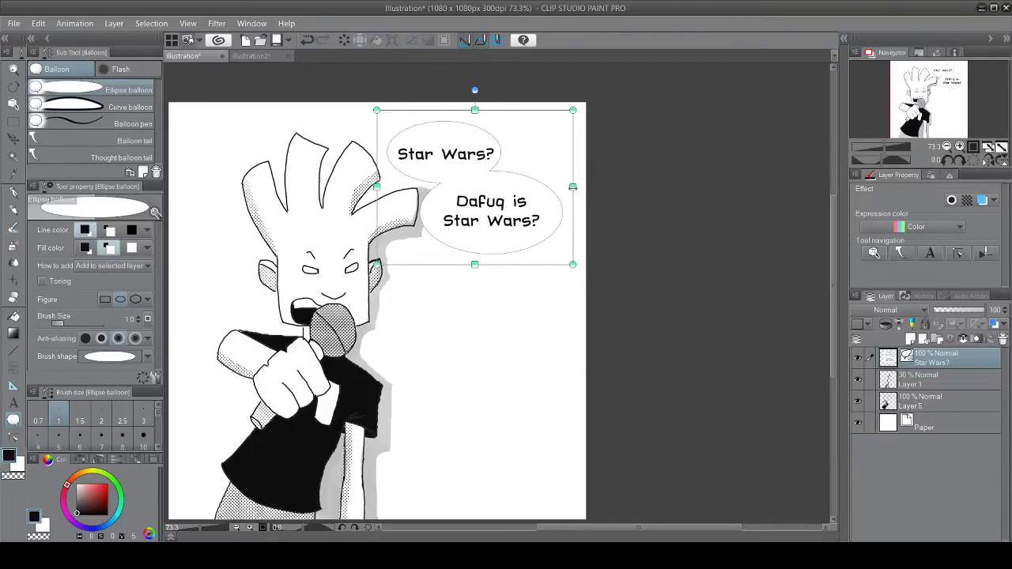
pyautogui.moveTo(445, 116); pyautogui.dragTo(456, 118)
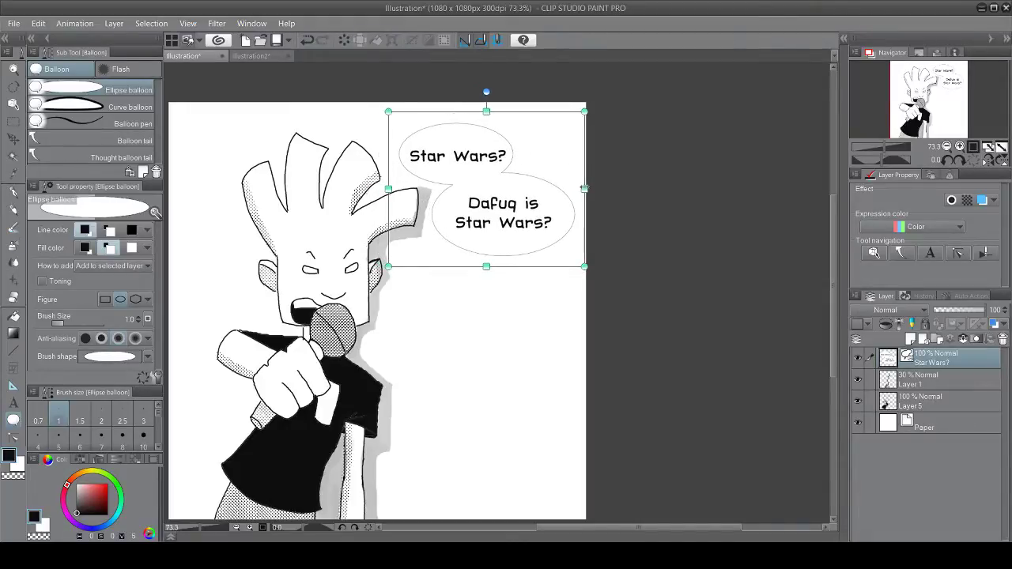
pyautogui.moveTo(585, 188)
pyautogui.mouseDown()
pyautogui.moveTo(570, 186)
pyautogui.moveTo(585, 181)
pyautogui.mouseUp()
pyautogui.moveTo(456, 117); pyautogui.dragTo(451, 116)
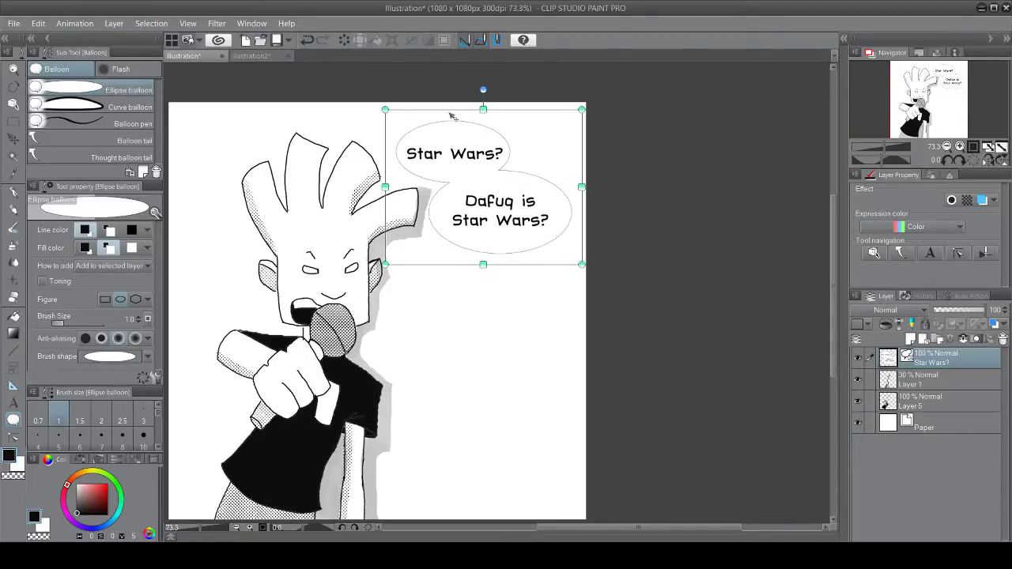
# Step: Try out balloon tails on the lower balloon, undo them and set the tail width to 50
pyautogui.click(73, 139)
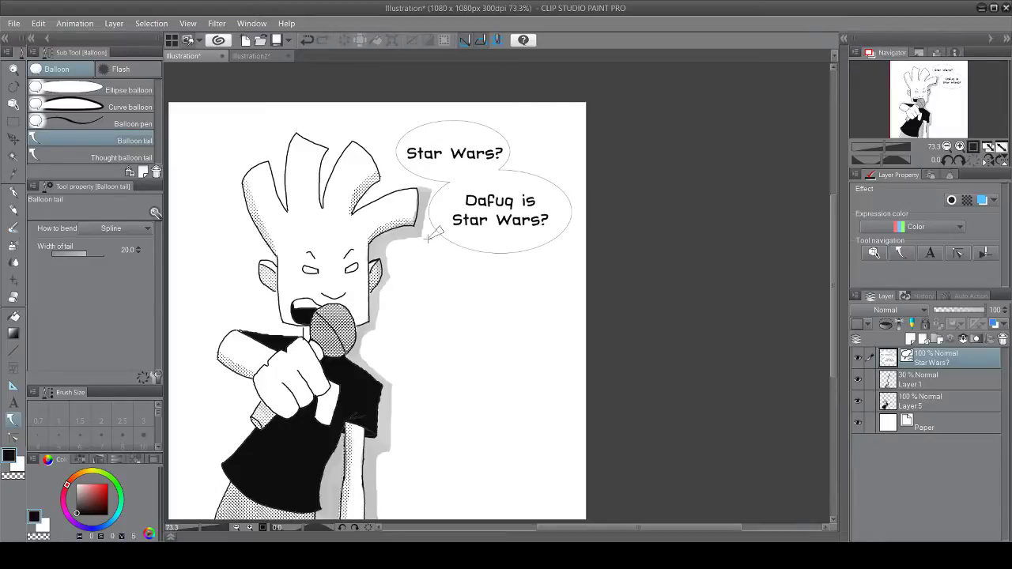
pyautogui.moveTo(428, 237); pyautogui.dragTo(329, 200)
pyautogui.press('Escape')
pyautogui.press(']')
pyautogui.moveTo(454, 238); pyautogui.dragTo(424, 255)
pyautogui.hotkey('ctrl', 'z')
pyautogui.write('50')
pyautogui.press('Return')
# Step: Draw a short tail on the lower balloon's lower-left edge pointing toward the character, undoing the misplaced tries
pyautogui.moveTo(448, 235); pyautogui.dragTo(433, 249)
pyautogui.doubleClick(424, 249)
pyautogui.hotkey('ctrl', 'z')
pyautogui.hotkey('ctrl', 'z')
pyautogui.moveTo(440, 243); pyautogui.dragTo(431, 247)
pyautogui.hotkey('ctrl', 'z')
# Step: Compare the "mic drop" illustration with the first illustration and its speech balloons
pyautogui.scroll(-2, 589, 255)
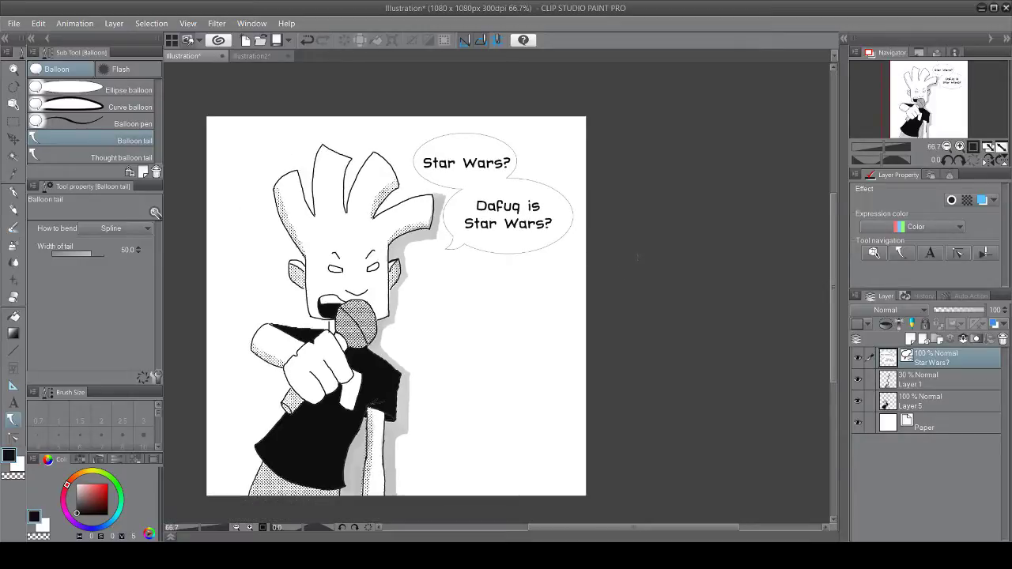
pyautogui.click(264, 56)
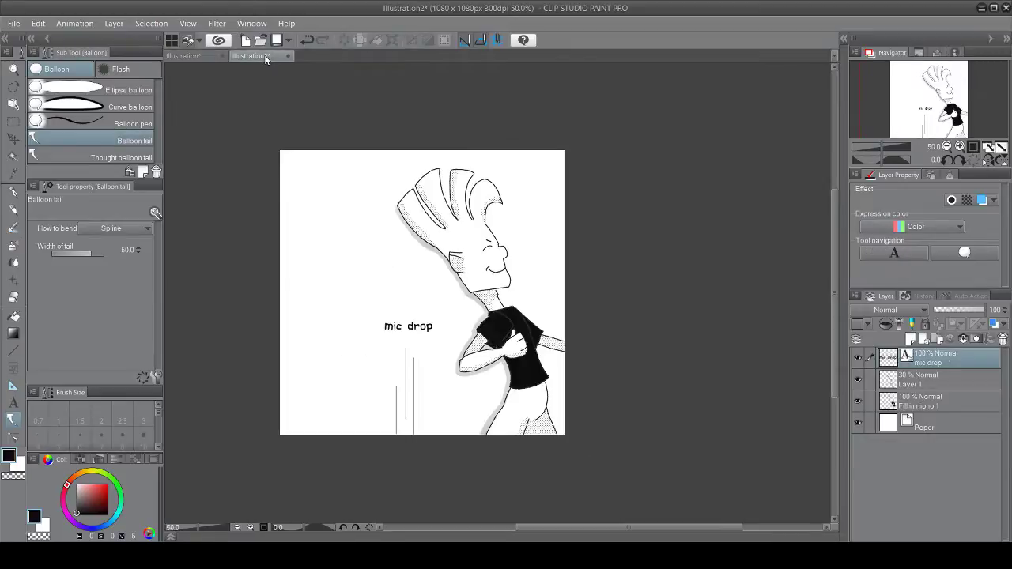
pyautogui.click(196, 56)
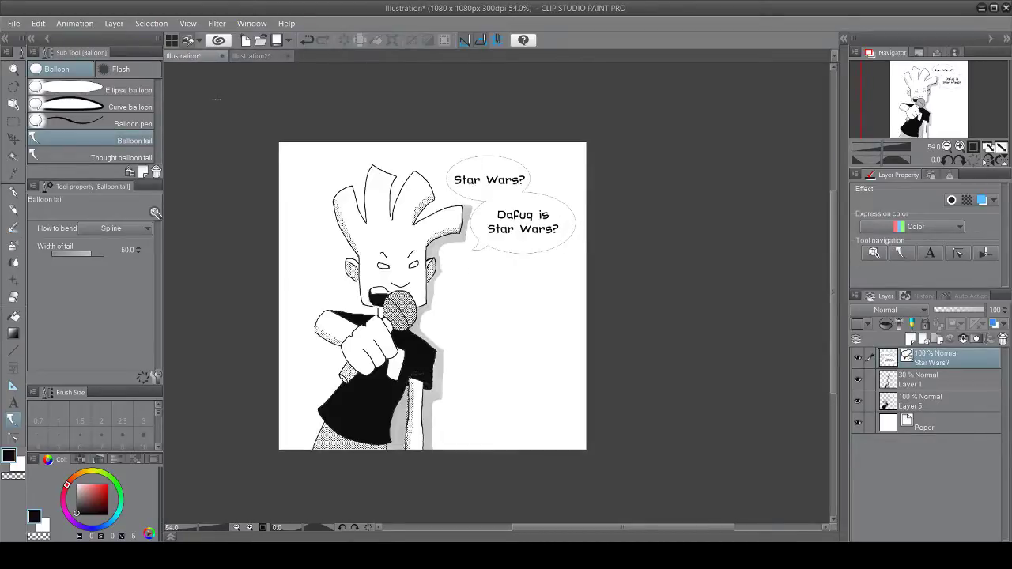
pyautogui.scroll(-1, 278, 174)
pyautogui.scroll(1, 279, 179)
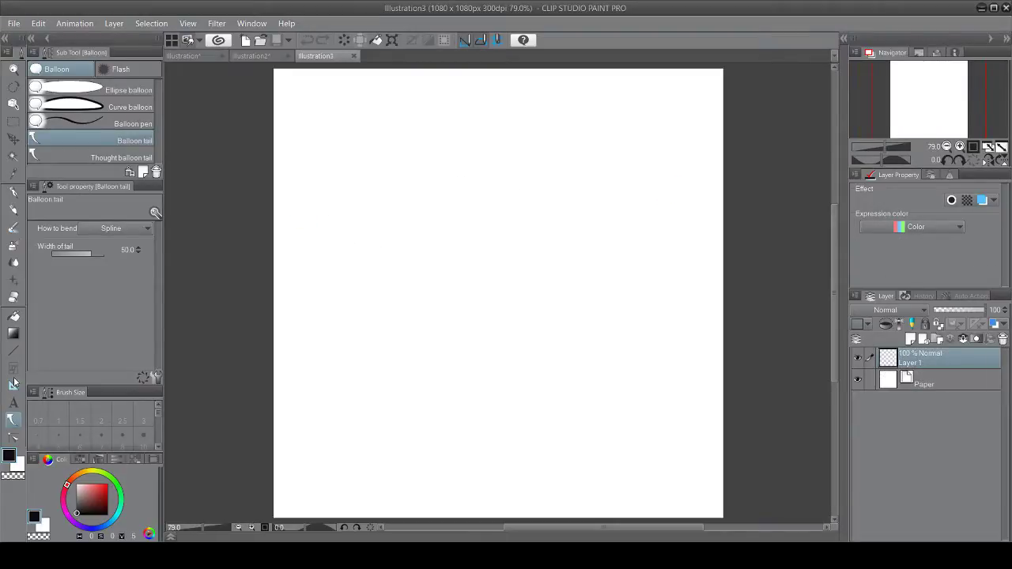
# Step: Fill the layer of the new blank 1080 x 1080 px illustration with black
pyautogui.click(16, 316)
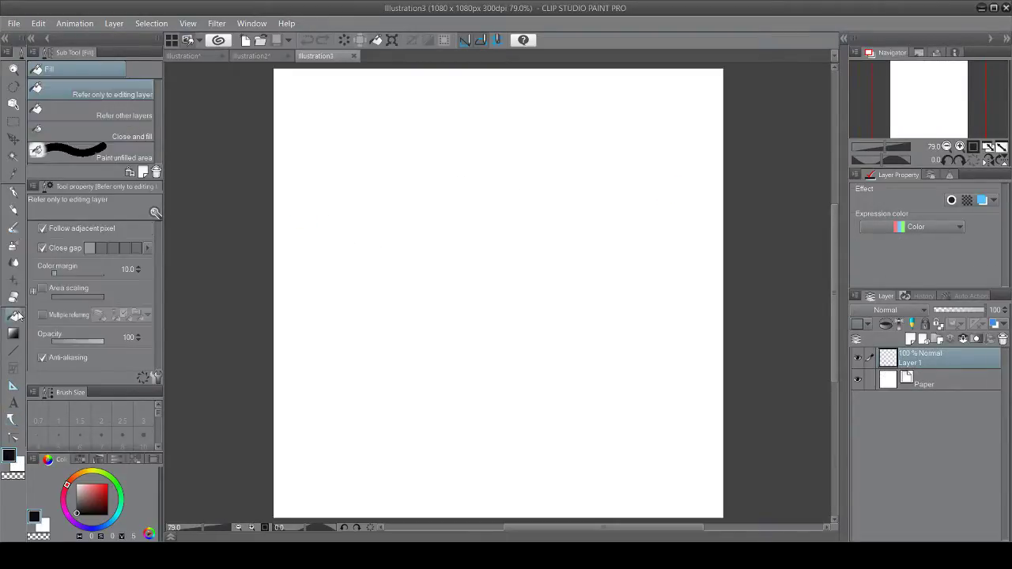
pyautogui.click(493, 171)
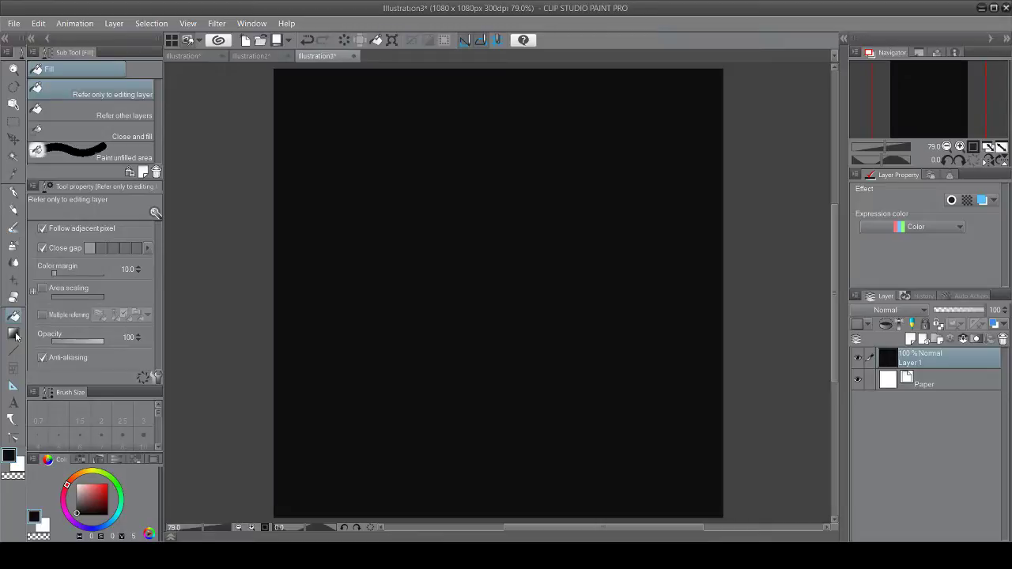
# Step: Start a SundayComics BB text at size 20 near the black canvas's upper-left corner, with white selected as the colour
pyautogui.click(12, 403)
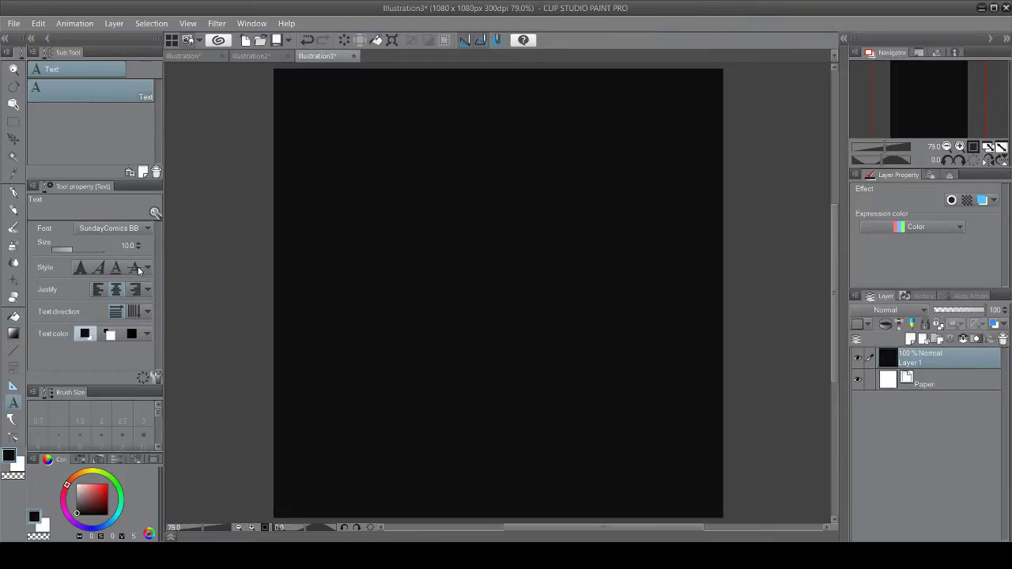
pyautogui.click(79, 249)
pyautogui.click(16, 466)
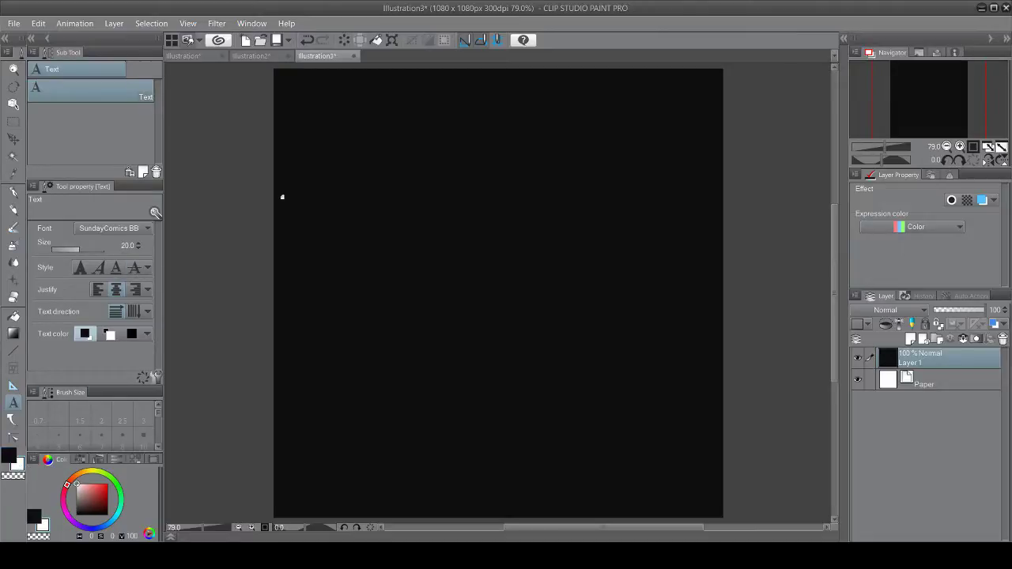
pyautogui.click(322, 125)
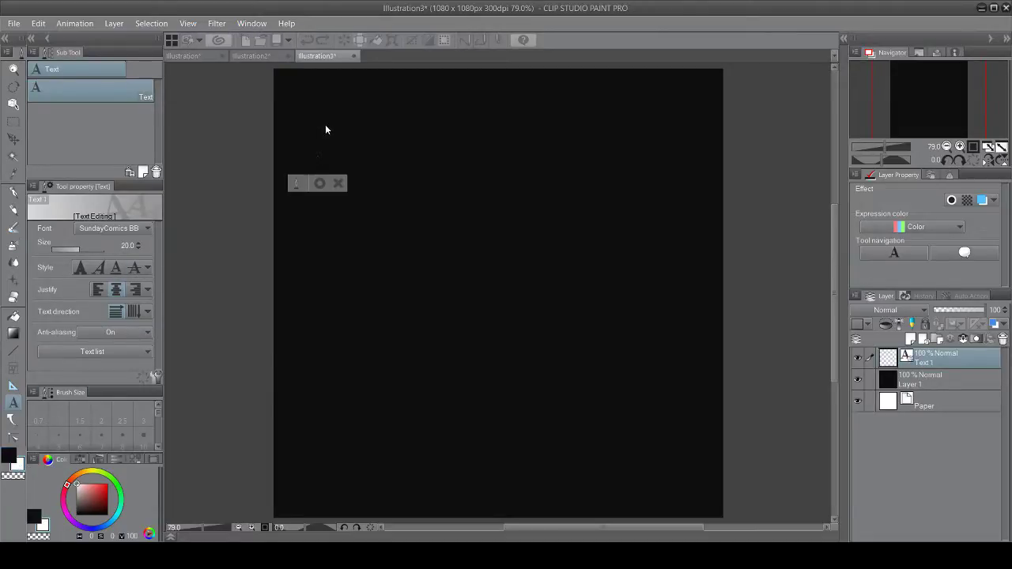
pyautogui.write('Text')
pyautogui.press('BackSpace')
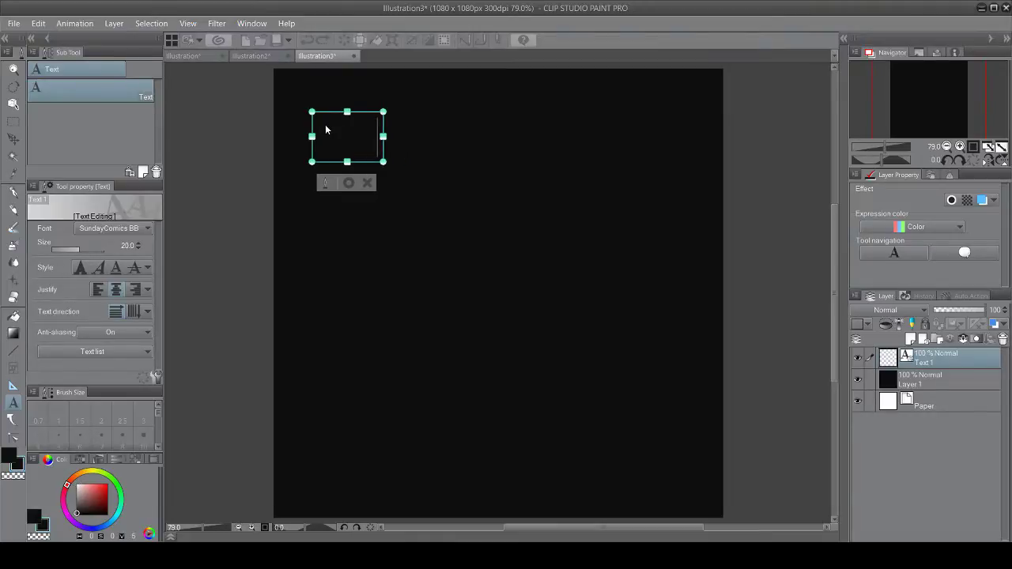
pyautogui.press('BackSpace')
pyautogui.press('BackSpace')
pyautogui.press('BackSpace')
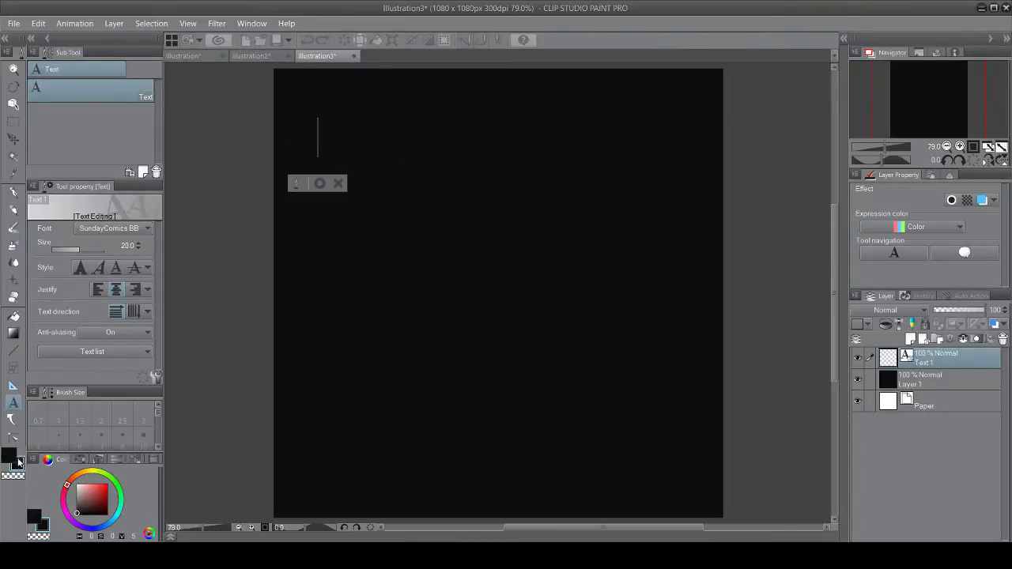
# Step: Set the text colour to white and enter "and now" without trailing dots
pyautogui.click(17, 460)
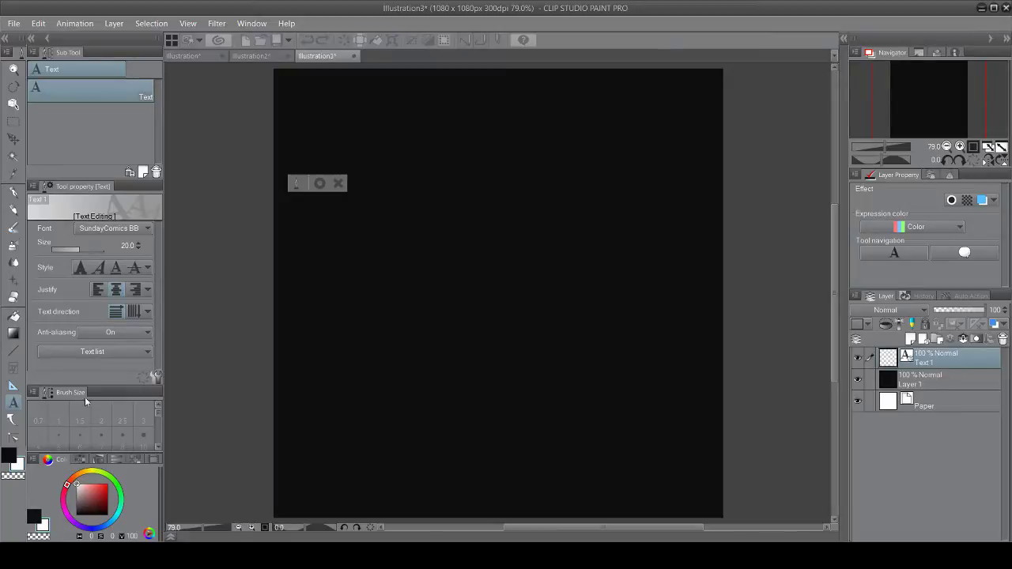
pyautogui.write('and')
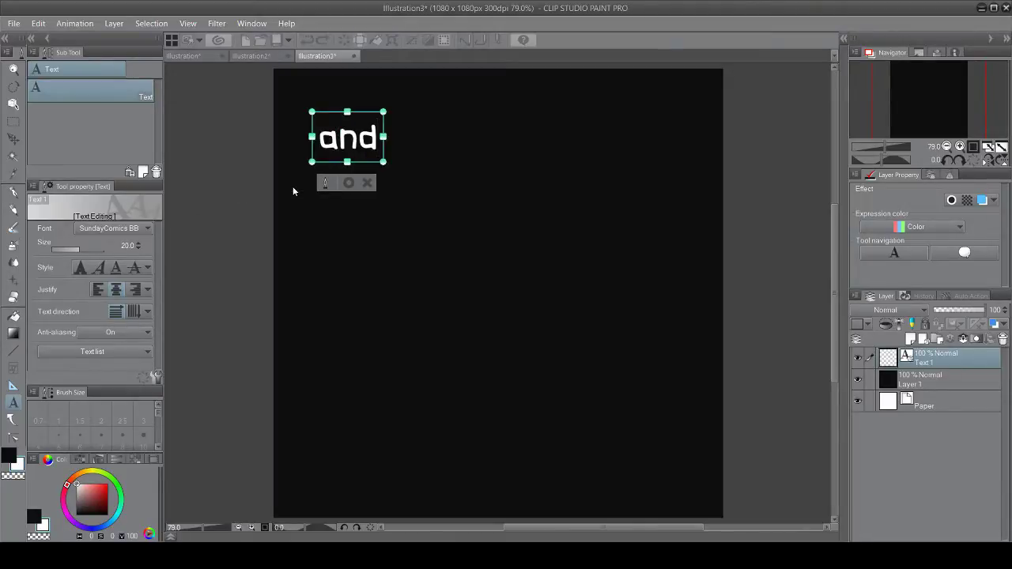
pyautogui.write(' now..')
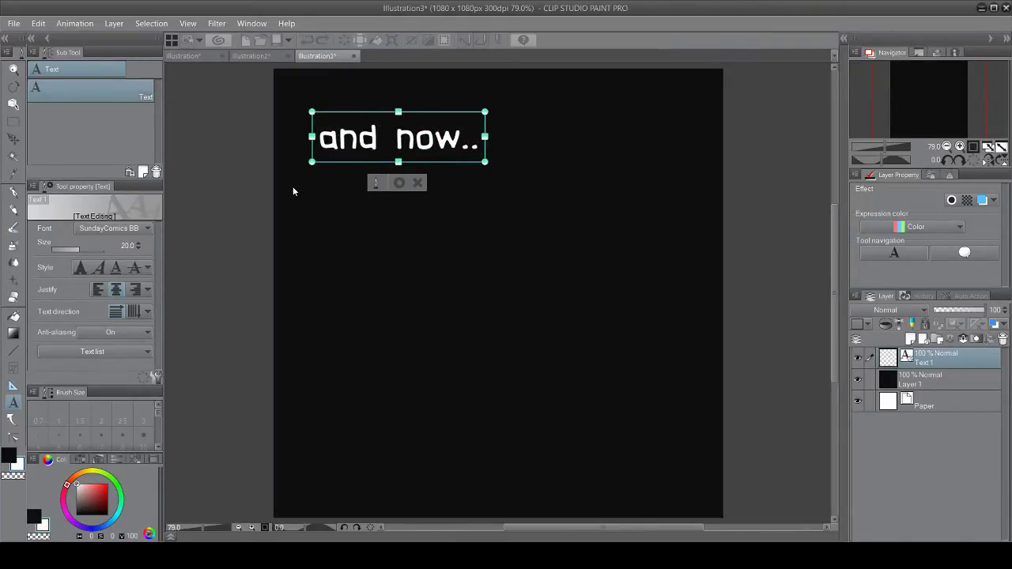
pyautogui.write('.')
pyautogui.press('BackSpace')
pyautogui.press('BackSpace')
pyautogui.press('BackSpace')
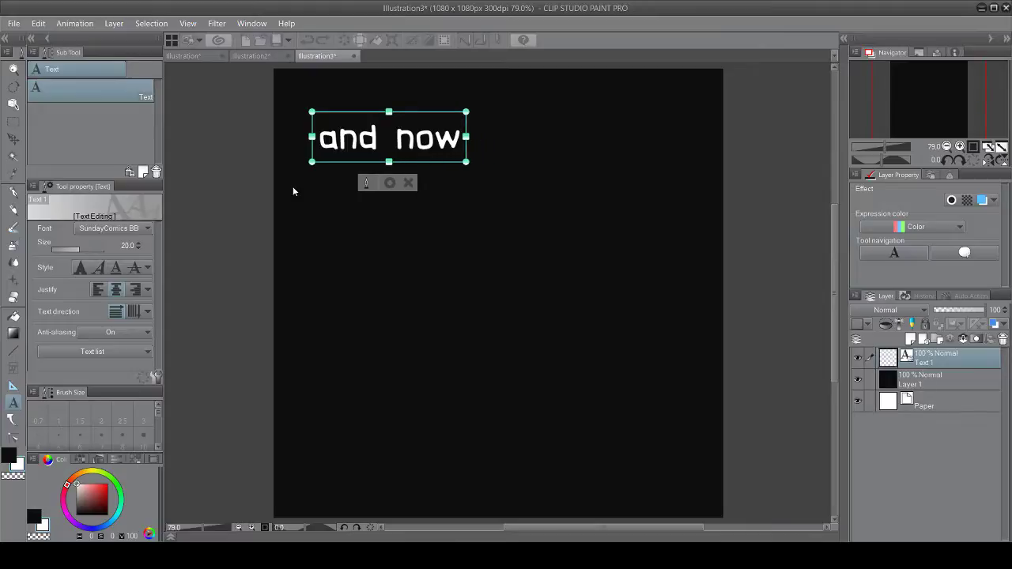
# Step: Put "..." in front of "and now" and move the text closer to the canvas's upper-left corner
pyautogui.press('Left')
pyautogui.press('Left')
pyautogui.press('Left')
pyautogui.press('Left')
pyautogui.press('Left')
pyautogui.press('Left')
pyautogui.press('Left')
pyautogui.write('...')
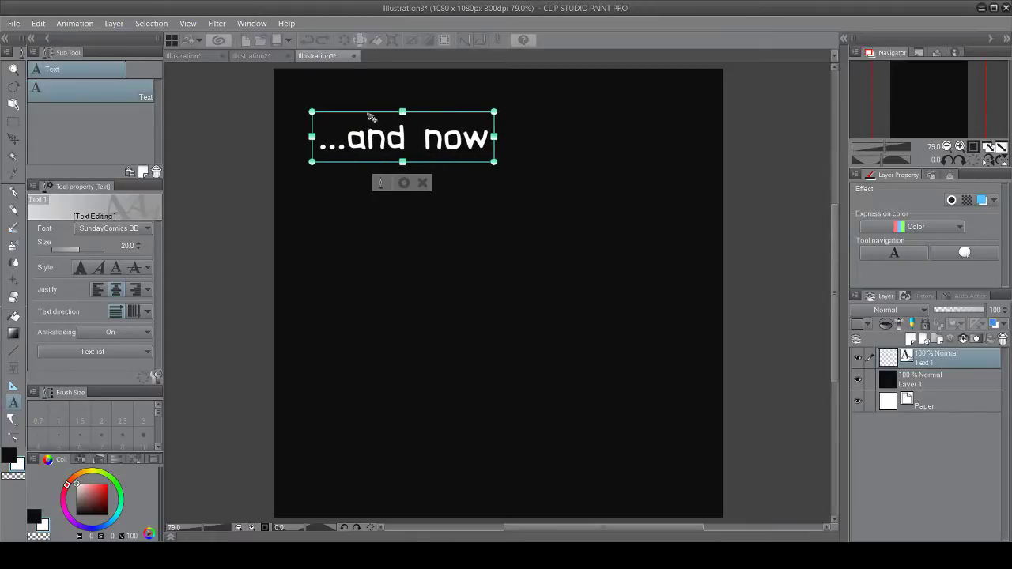
pyautogui.moveTo(371, 117); pyautogui.dragTo(357, 100)
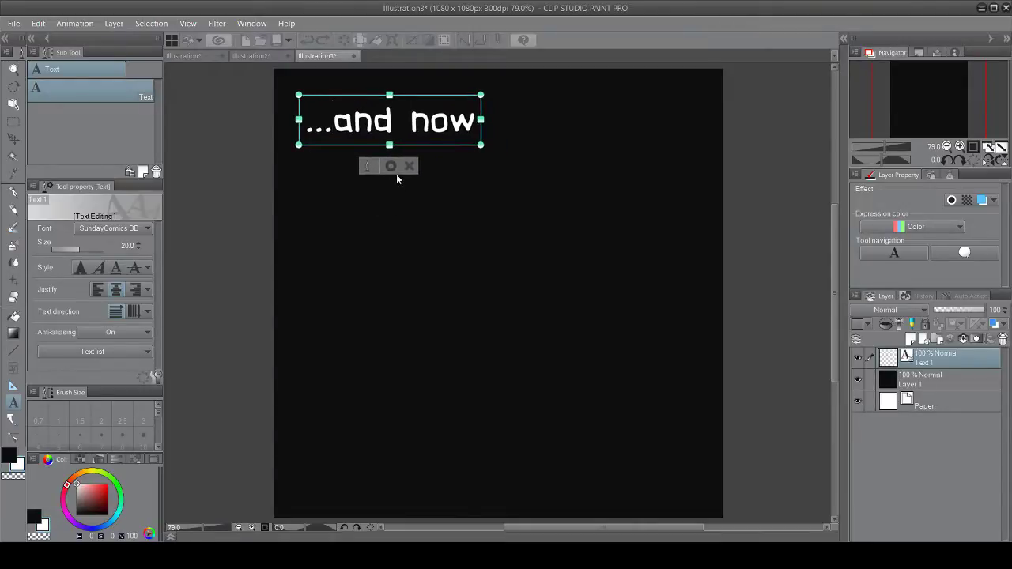
pyautogui.click(390, 166)
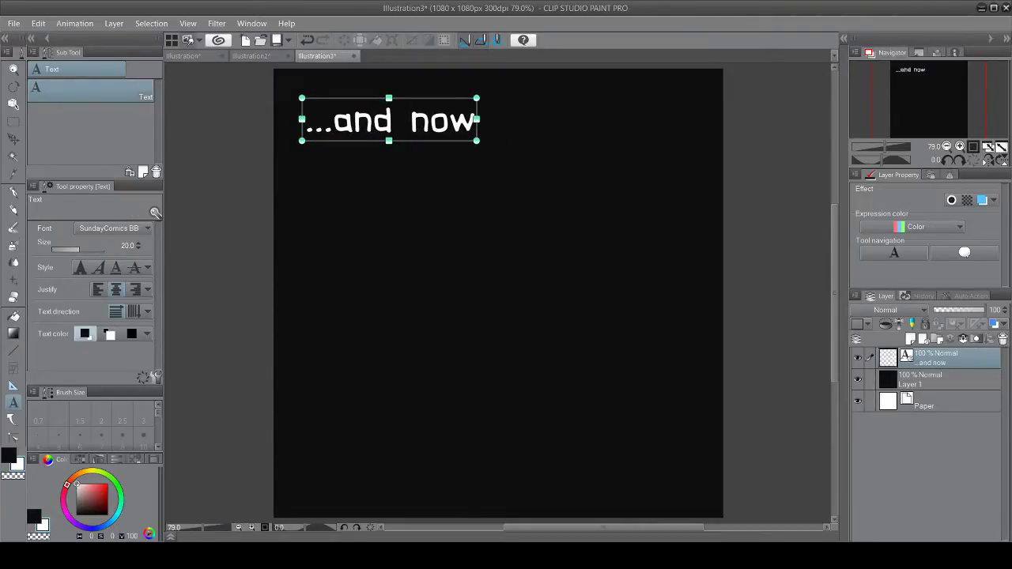
# Step: Add a second white text below "...and now" starting "We review the Superhe" and shift it toward the canvas's left edge
pyautogui.click(368, 241)
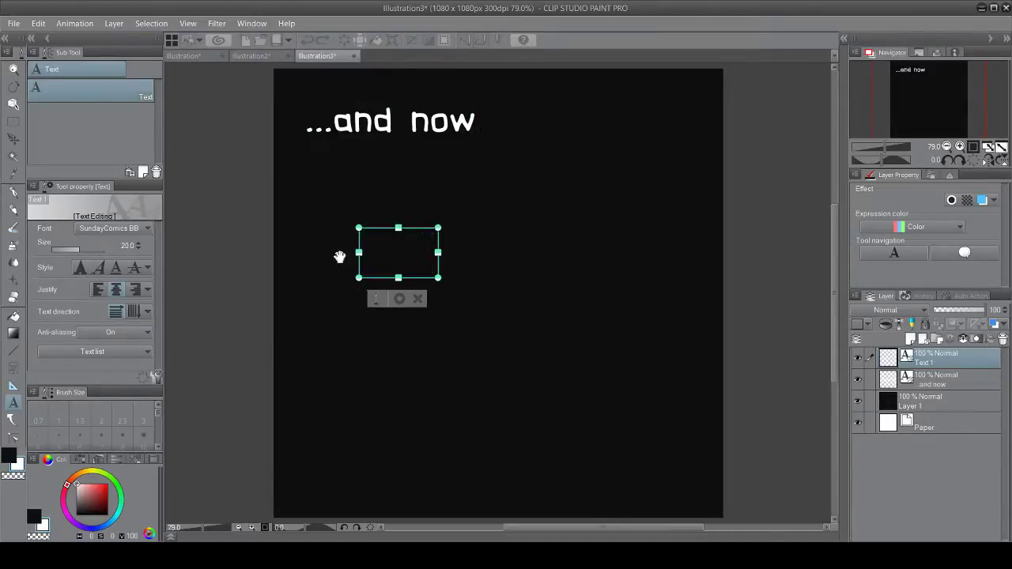
pyautogui.click(22, 475)
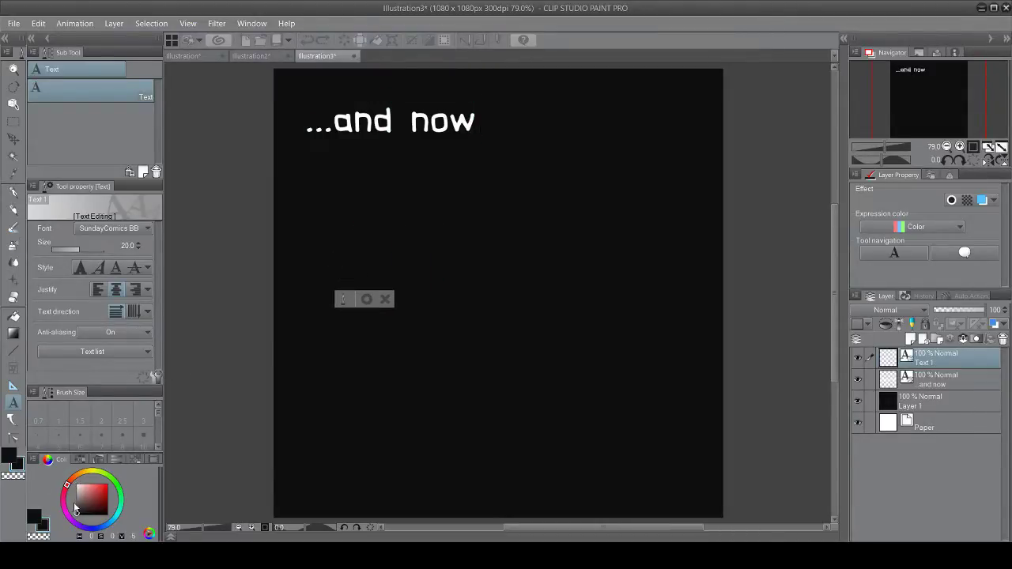
pyautogui.click(17, 465)
pyautogui.write('We')
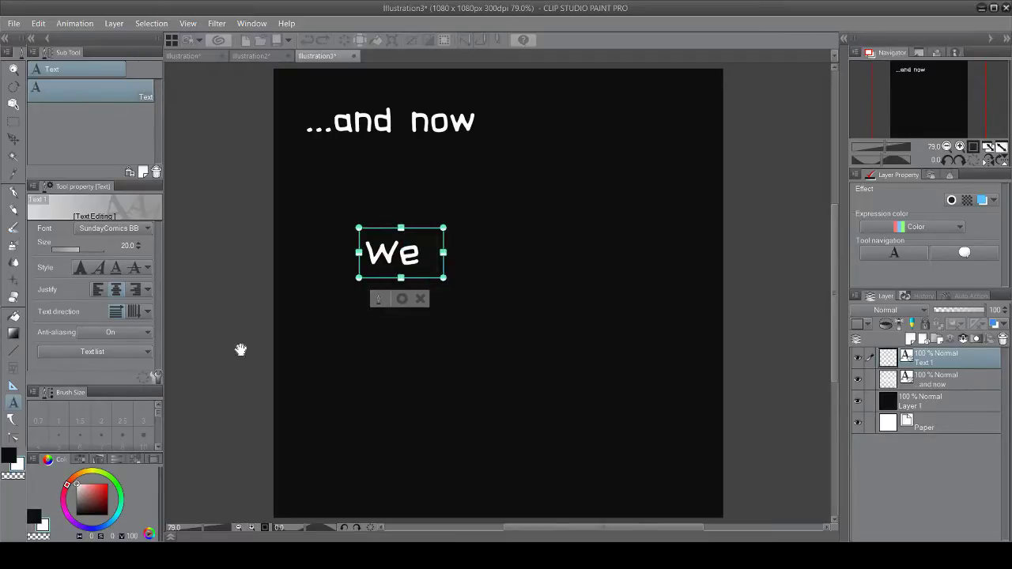
pyautogui.write(' review ')
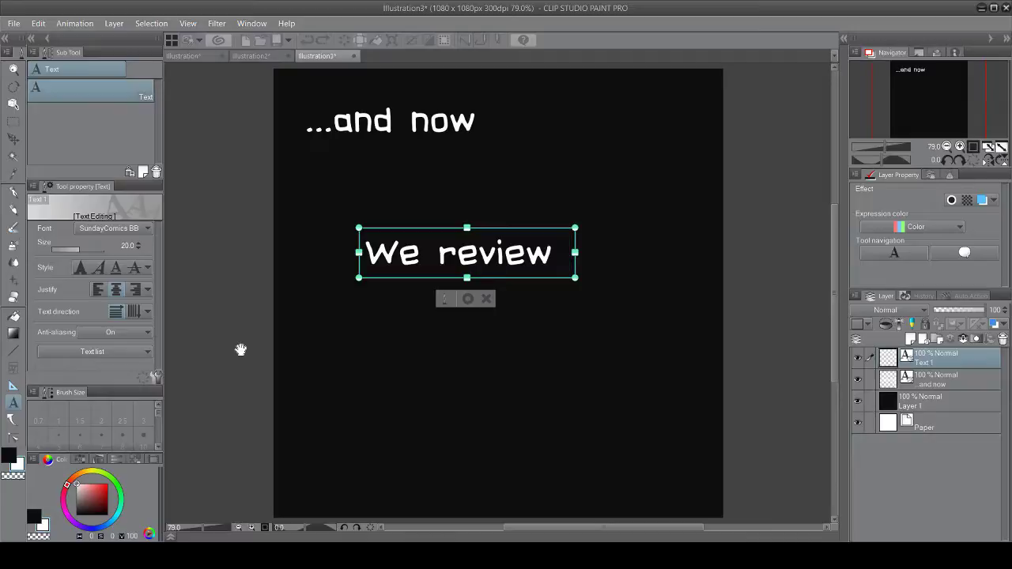
pyautogui.write('the ')
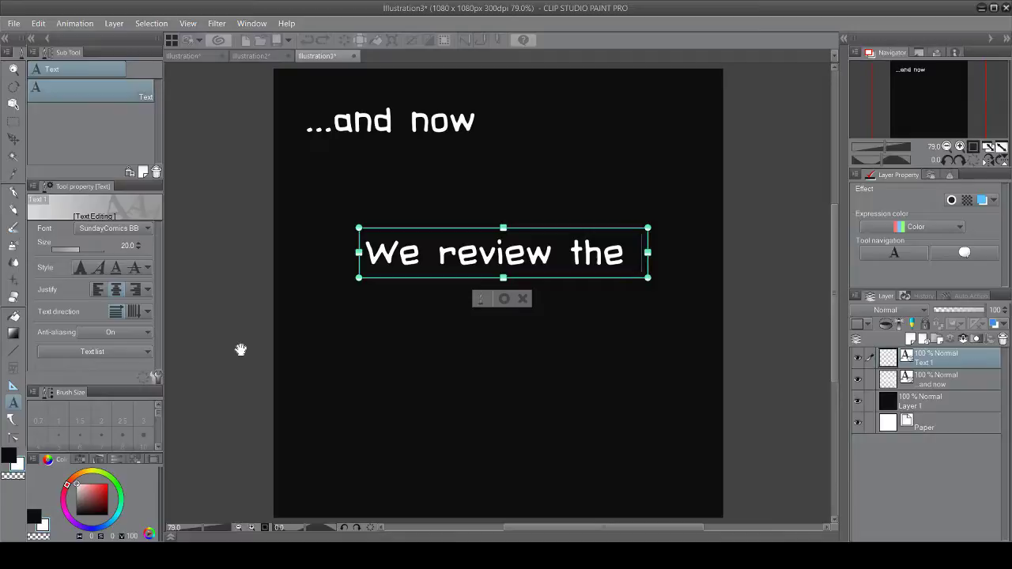
pyautogui.write('Supe')
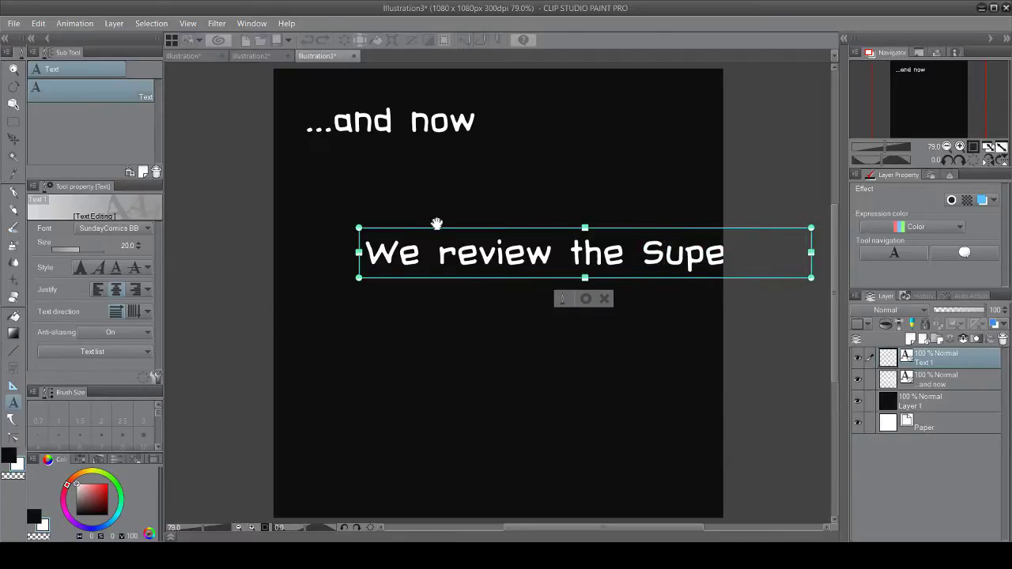
pyautogui.moveTo(436, 229); pyautogui.dragTo(388, 197)
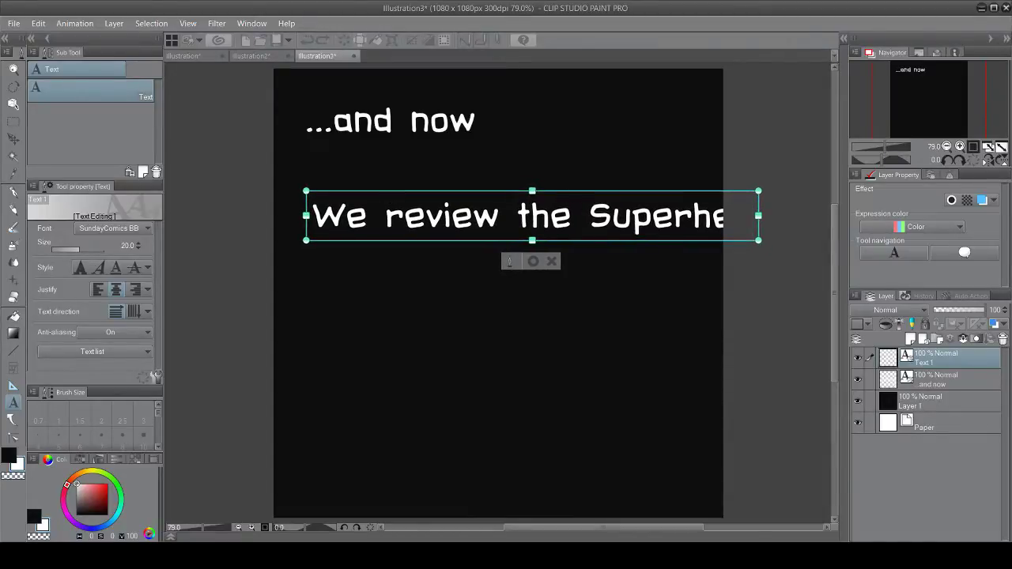
# Step: Break the line after "We review the" and insert "amazing" at the start of the second line
pyautogui.press('Return')
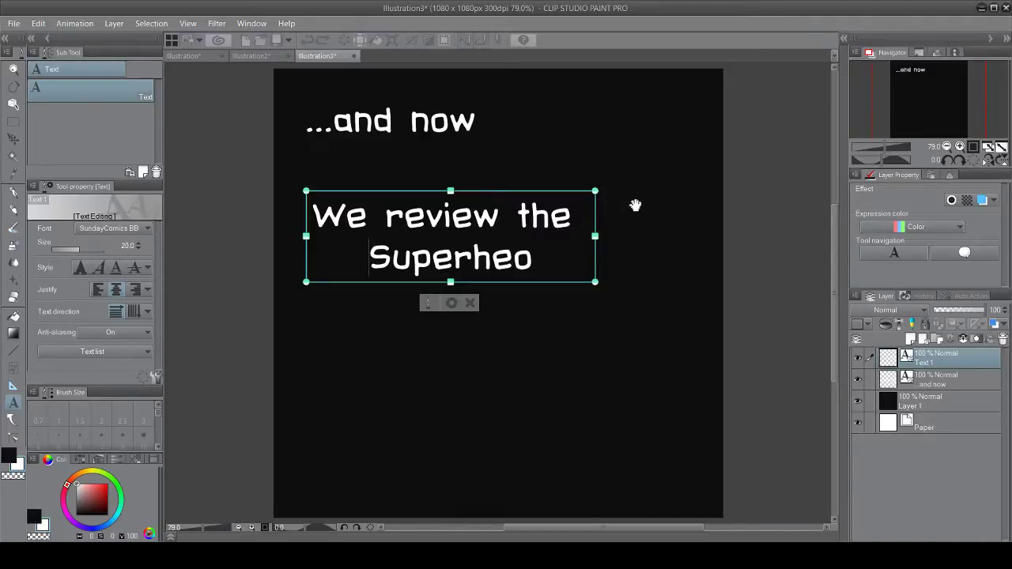
pyautogui.press('Left')
pyautogui.press('Left')
pyautogui.press('Left')
pyautogui.click(518, 260)
pyautogui.press('Left')
pyautogui.press('Left')
pyautogui.press('Left')
pyautogui.press('Left')
pyautogui.press('Left')
pyautogui.press('Left')
pyautogui.press('Left')
pyautogui.write('amaz')
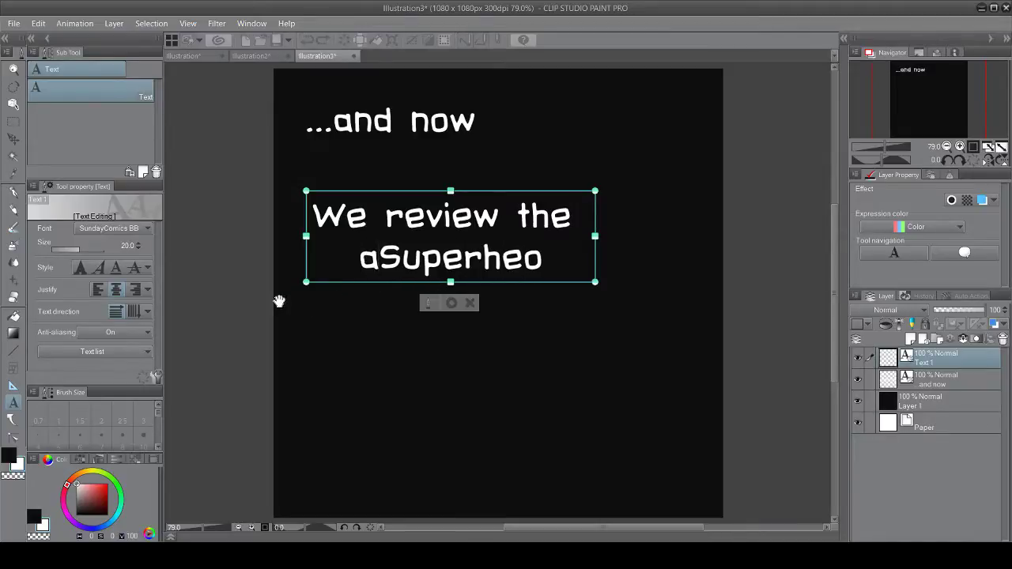
pyautogui.write('ing')
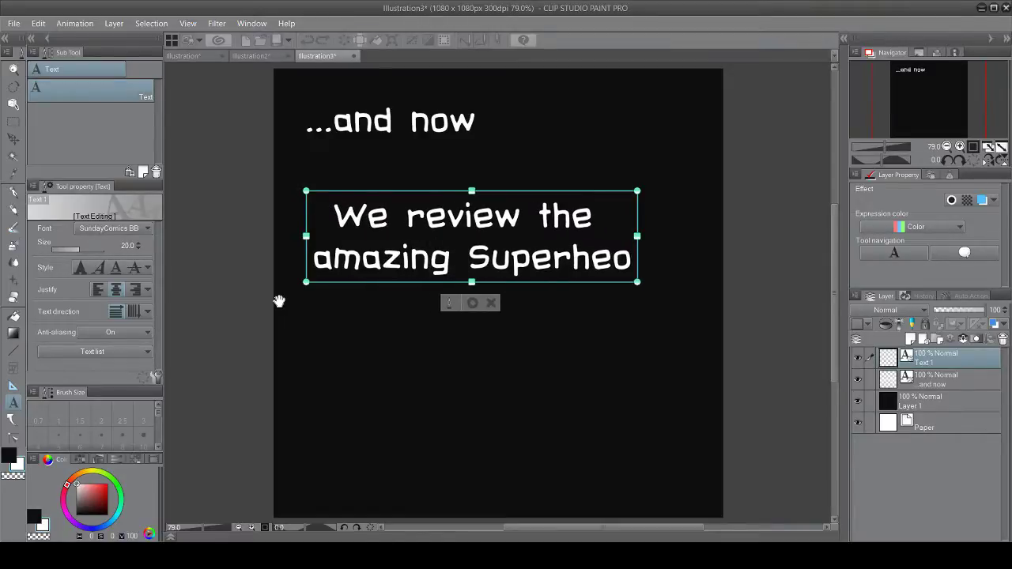
# Step: Delete the misspelled "Superheo" and complete the second line as "amazingly amazing"
pyautogui.press('Right')
pyautogui.press('Left')
pyautogui.press('End')
pyautogui.press('BackSpace')
pyautogui.press('BackSpace')
pyautogui.press('BackSpace')
pyautogui.press('BackSpace')
pyautogui.press('BackSpace')
pyautogui.press('BackSpace')
pyautogui.press('BackSpace')
pyautogui.press('BackSpace')
pyautogui.press('BackSpace')
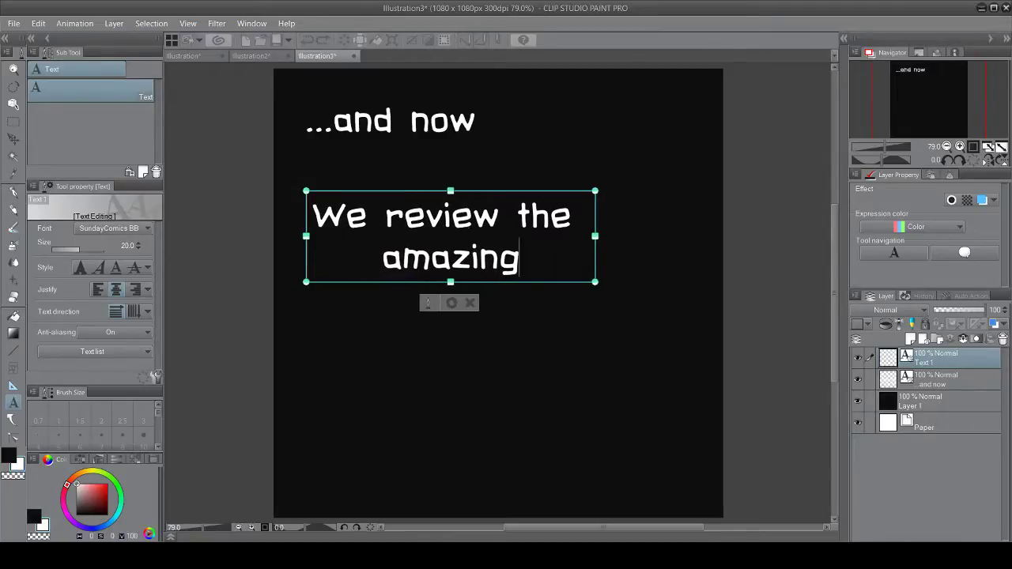
pyautogui.write('ly ')
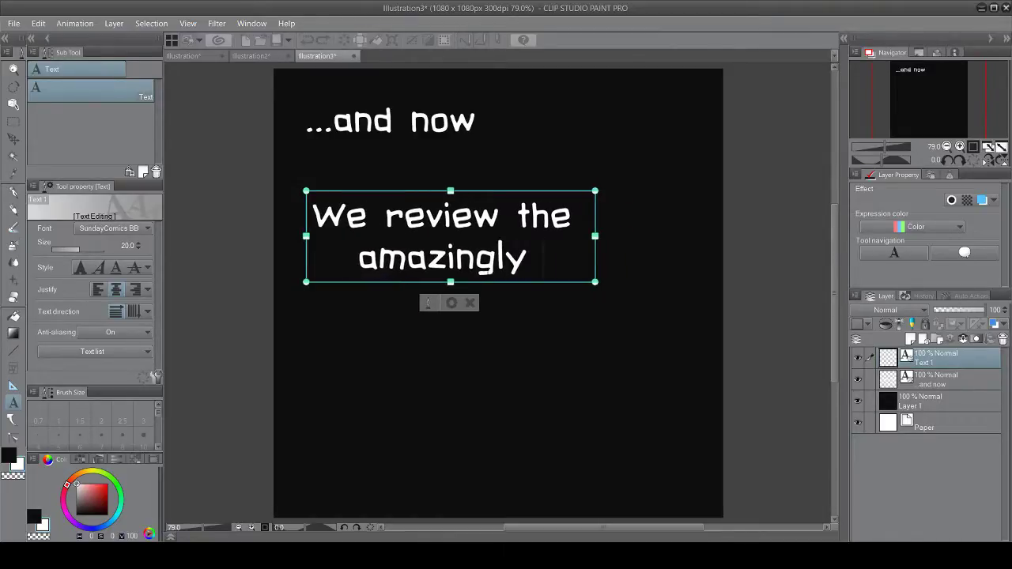
pyautogui.write('amazing')
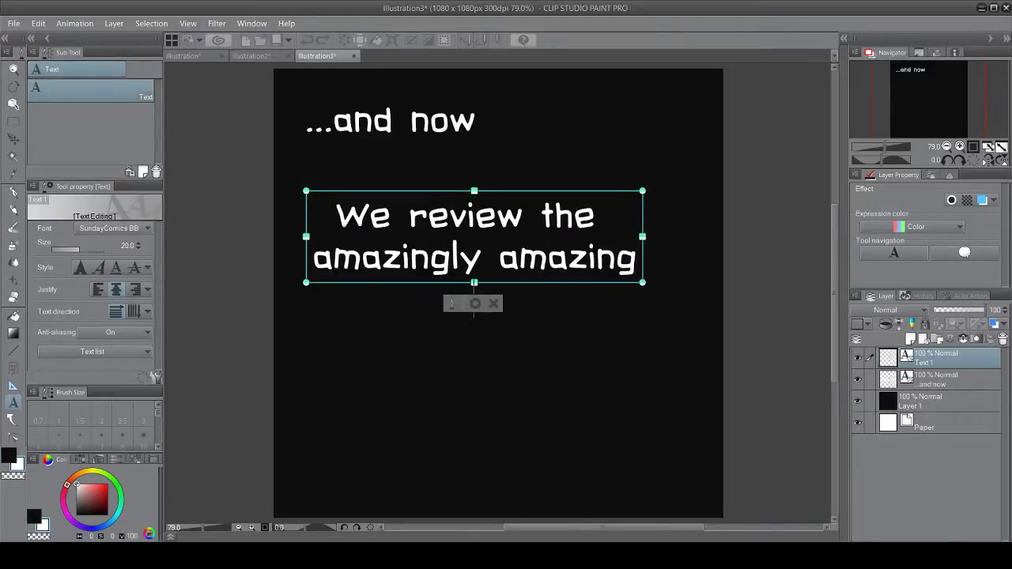
# Step: Add the third line "Superhero Epic" and centre the text block horizontally on the canvas below "...and now"
pyautogui.press('Return')
pyautogui.write('Super')
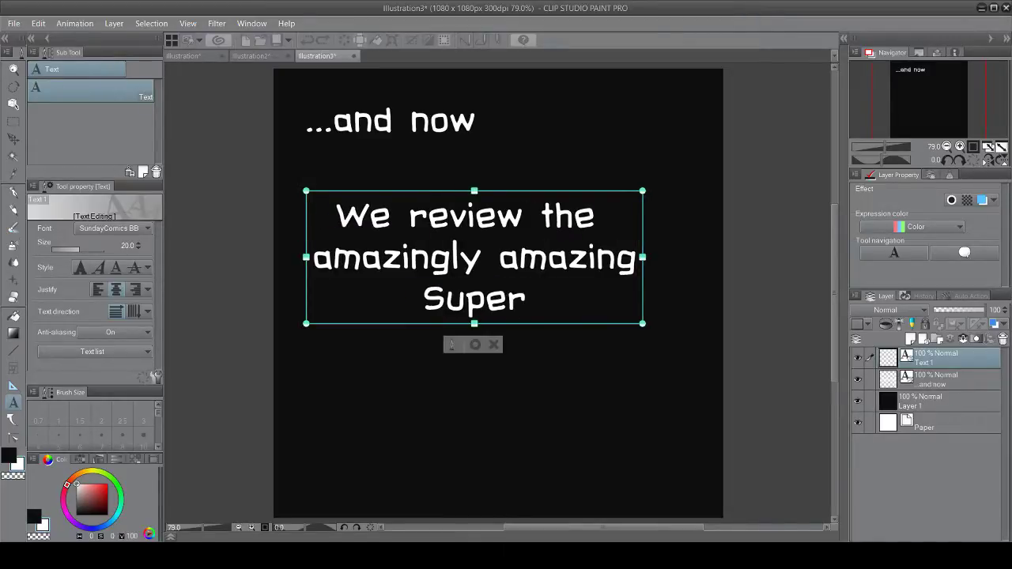
pyautogui.write('hero Epic')
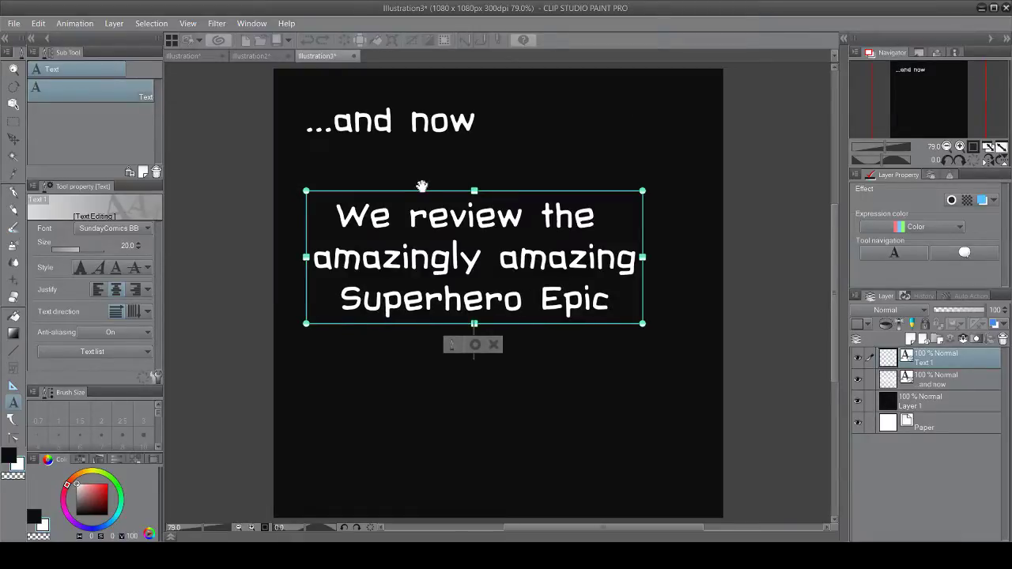
pyautogui.moveTo(423, 195); pyautogui.dragTo(445, 174)
pyautogui.click(498, 322)
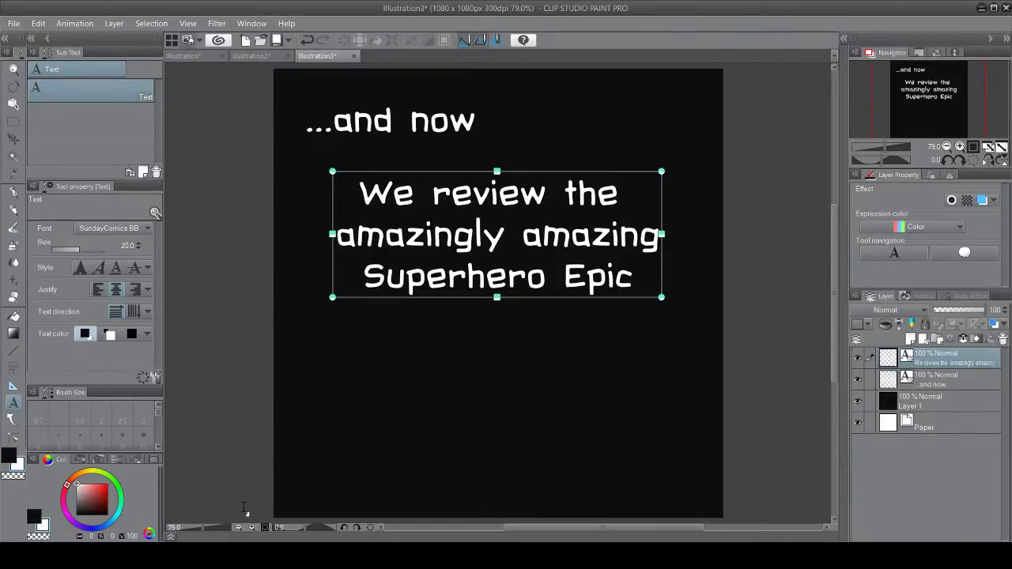
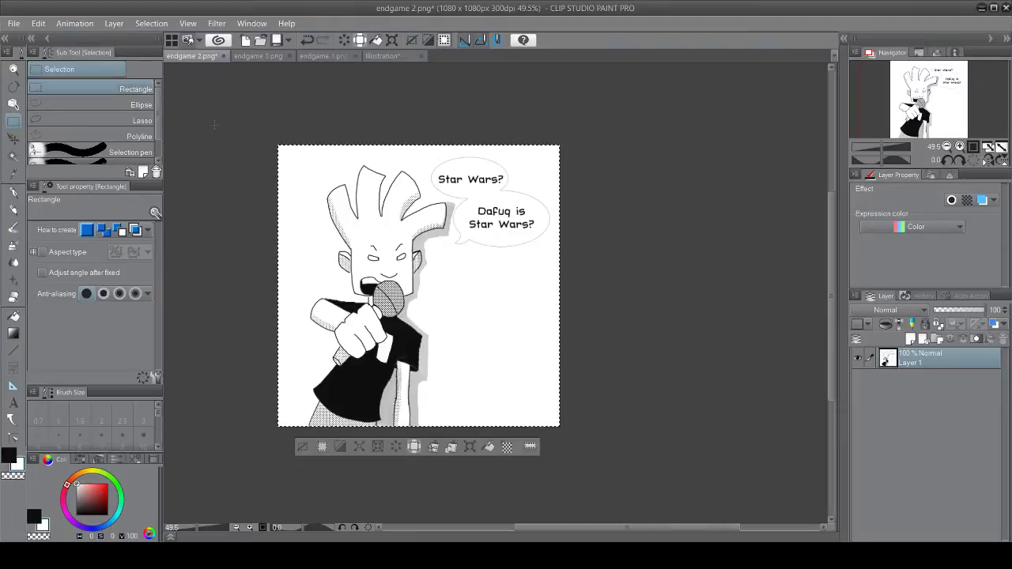
# Step: Paste the selected endgame 2 panel into the Illustration document and scale it proportionally to 52 %
pyautogui.click(380, 56)
pyautogui.hotkey('ctrl', 'v')
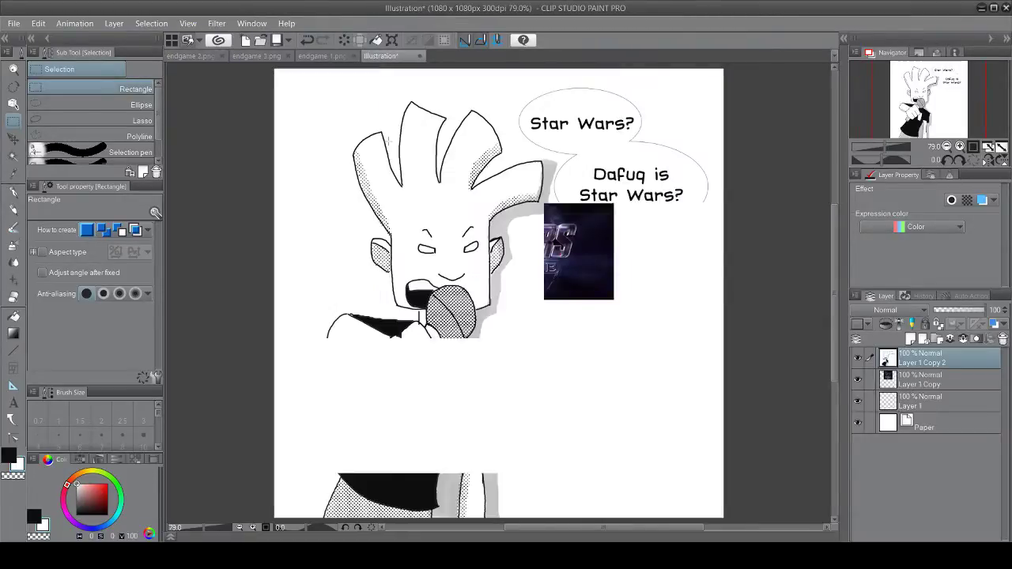
pyautogui.hotkey('ctrl', 'a')
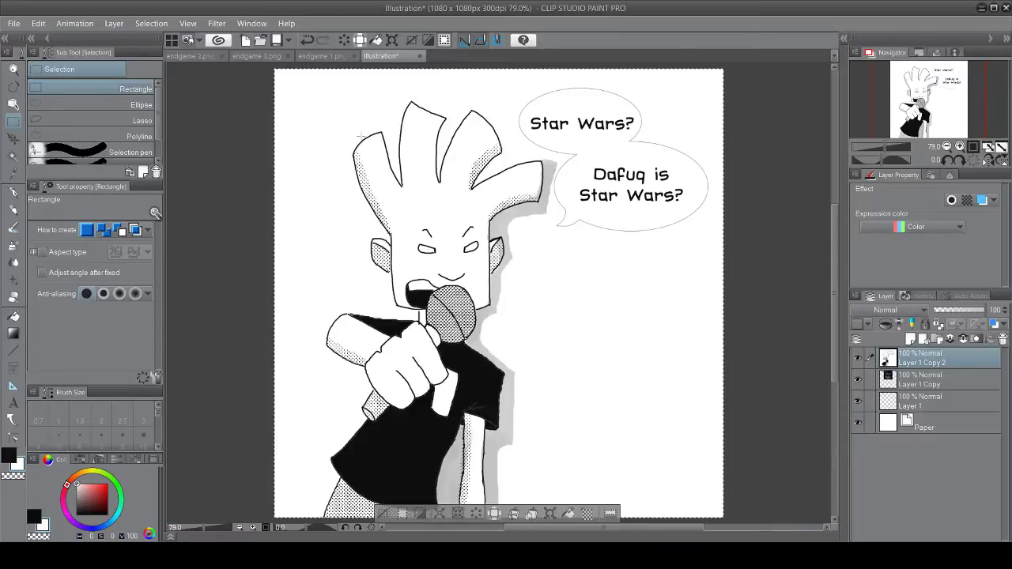
pyautogui.click(551, 515)
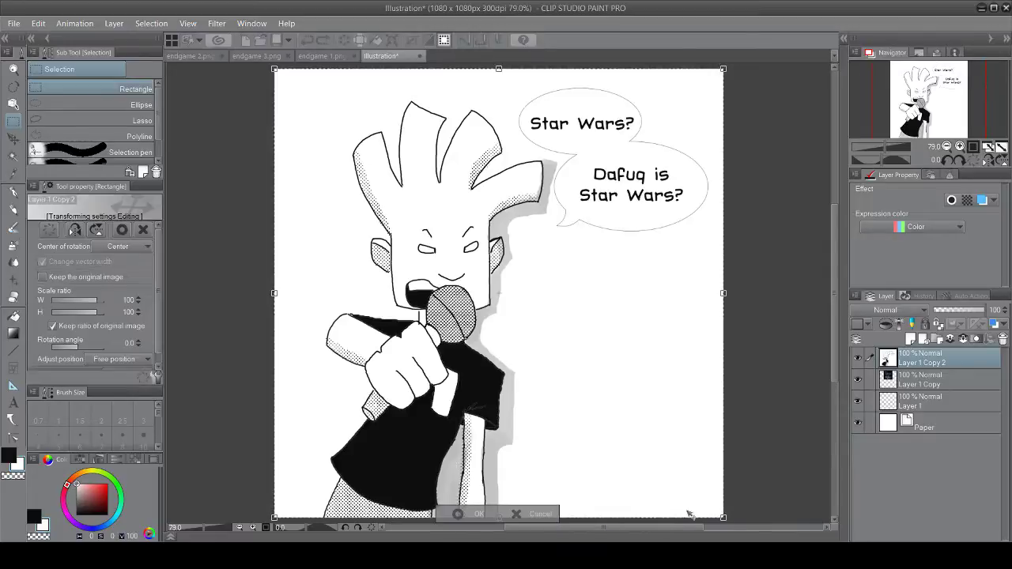
pyautogui.moveTo(722, 517); pyautogui.dragTo(441, 303)
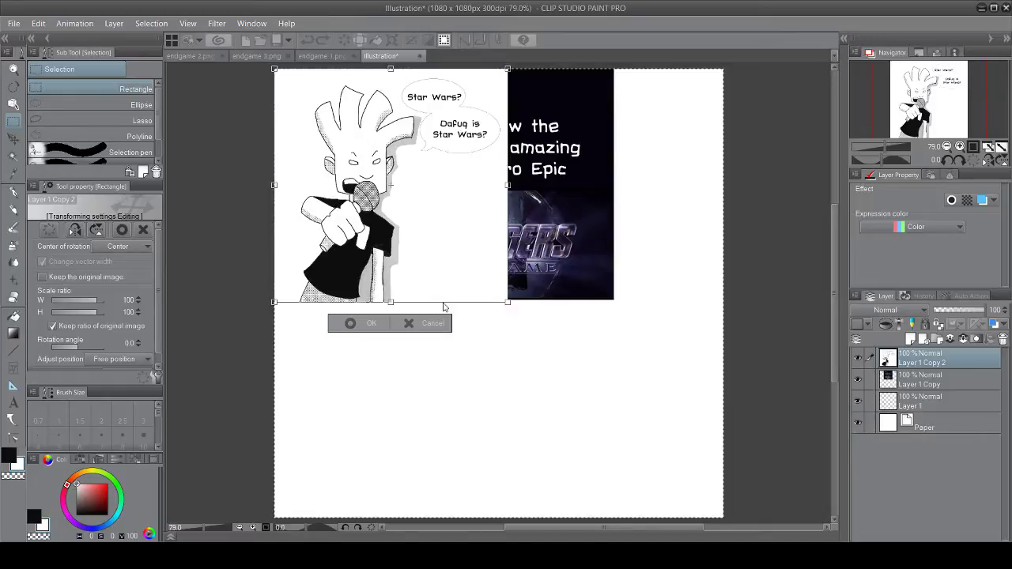
# Step: Place the scaled "Star Wars?" panel in the canvas's lower-left quarter below the title panel, then clear the selection
pyautogui.moveTo(364, 145); pyautogui.dragTo(359, 373)
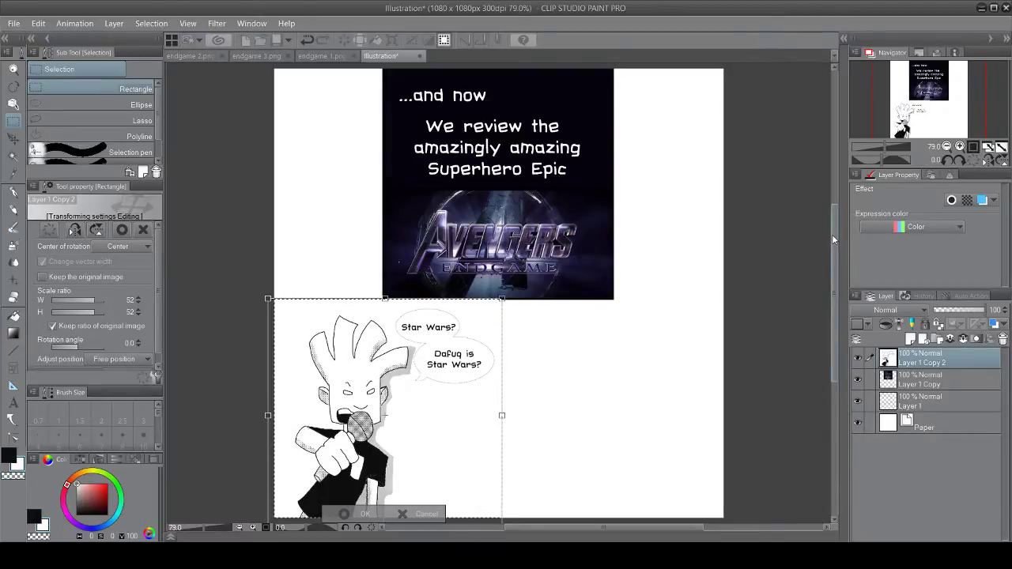
pyautogui.scroll(-3, 832, 237)
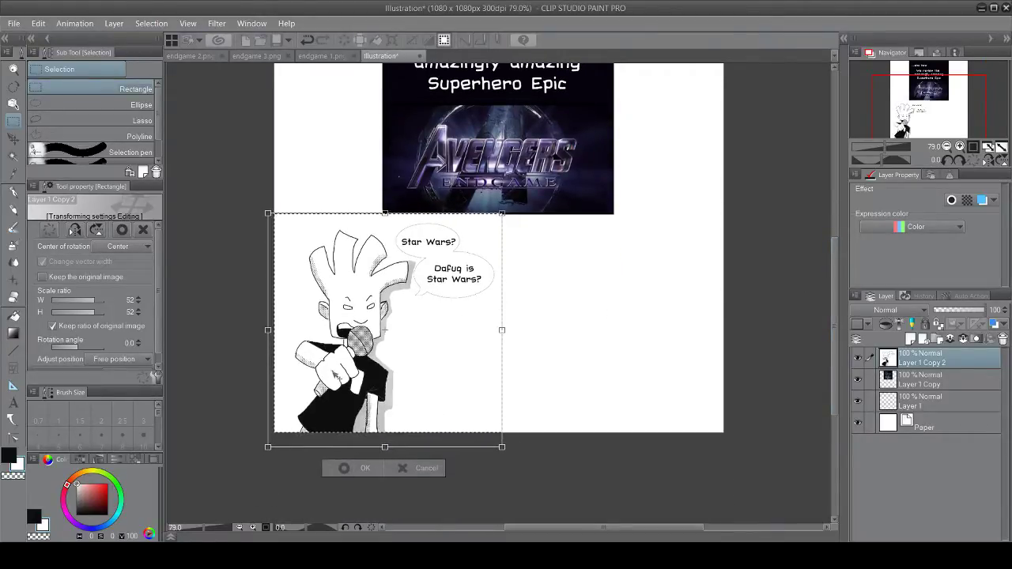
pyautogui.scroll(-5, 566, 196)
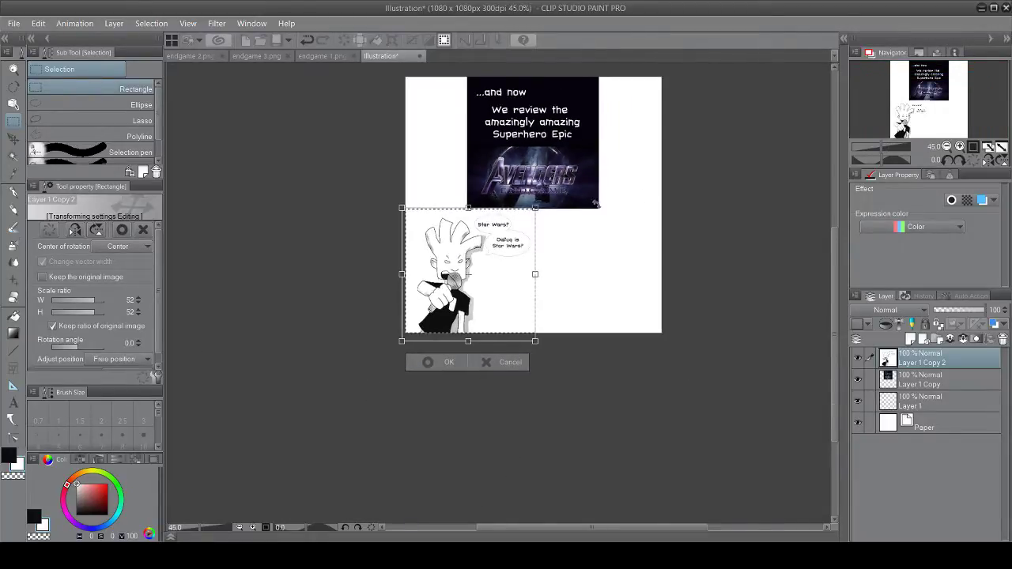
pyautogui.moveTo(469, 256)
pyautogui.mouseDown()
pyautogui.moveTo(470, 248)
pyautogui.moveTo(469, 271)
pyautogui.mouseUp()
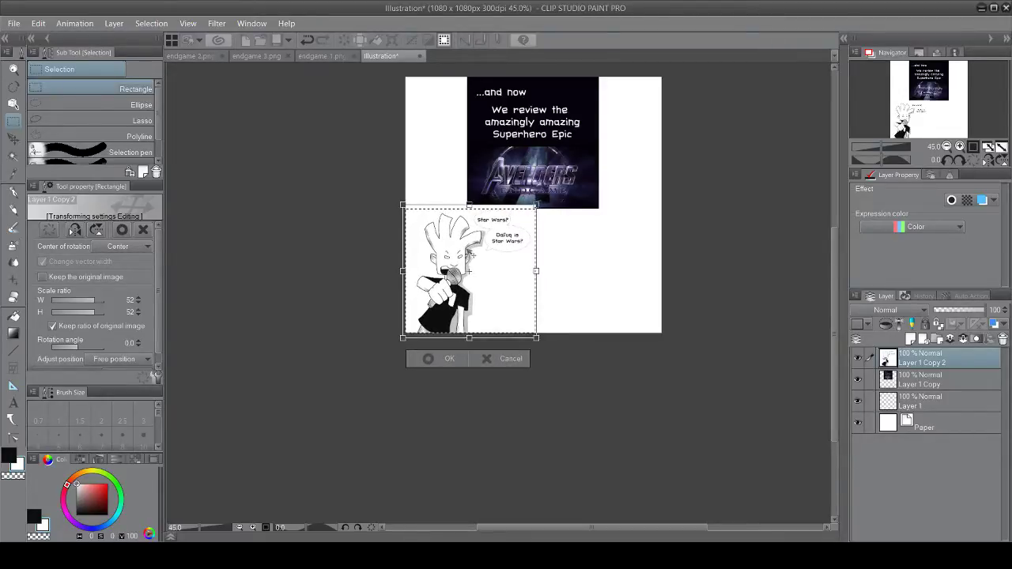
pyautogui.click(445, 360)
pyautogui.click(354, 366)
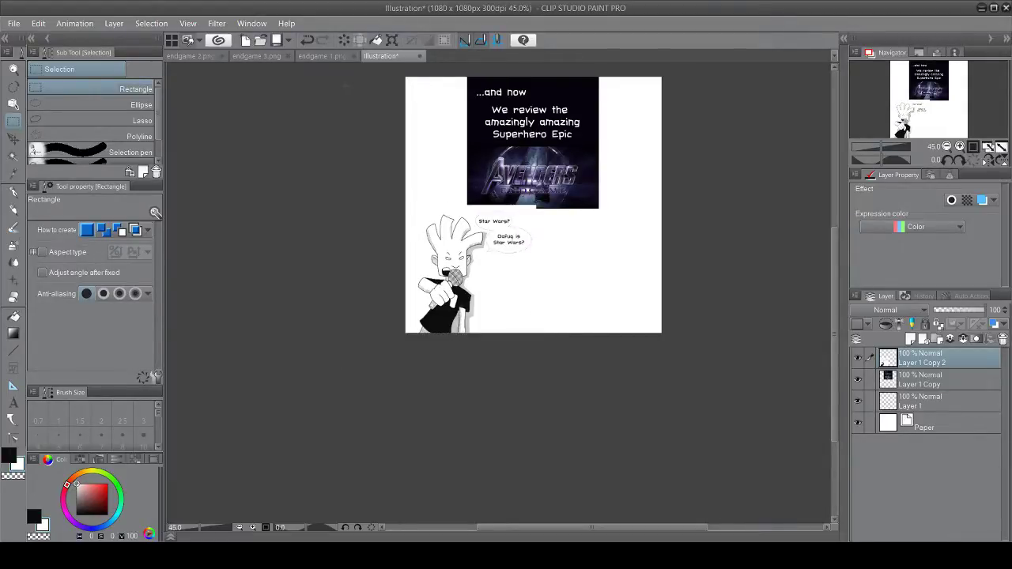
# Step: Copy the whole "Nailed it." panel from endgame 3.png and paste it into the Illustration document
pyautogui.click(267, 58)
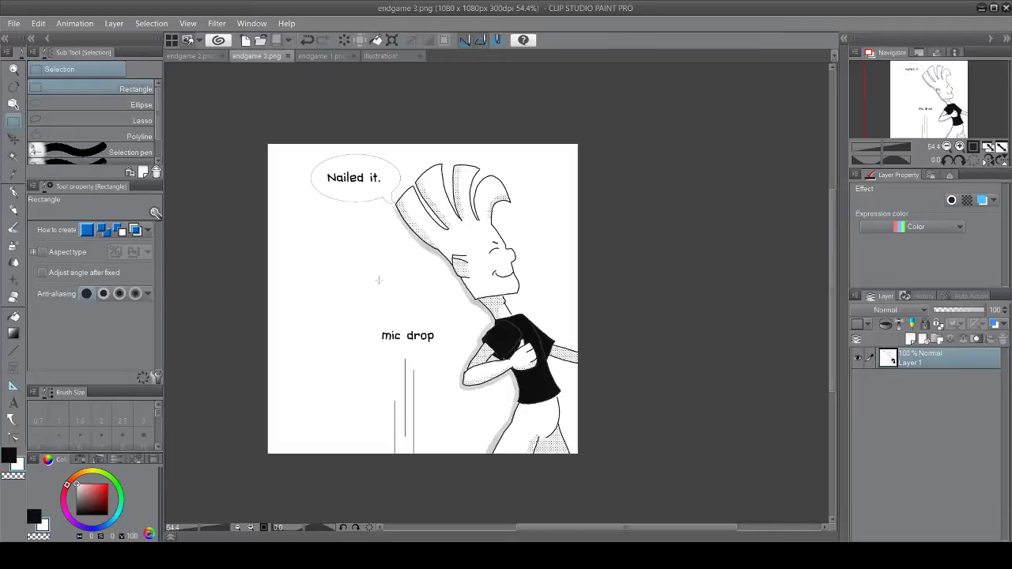
pyautogui.hotkey('ctrl', 'a')
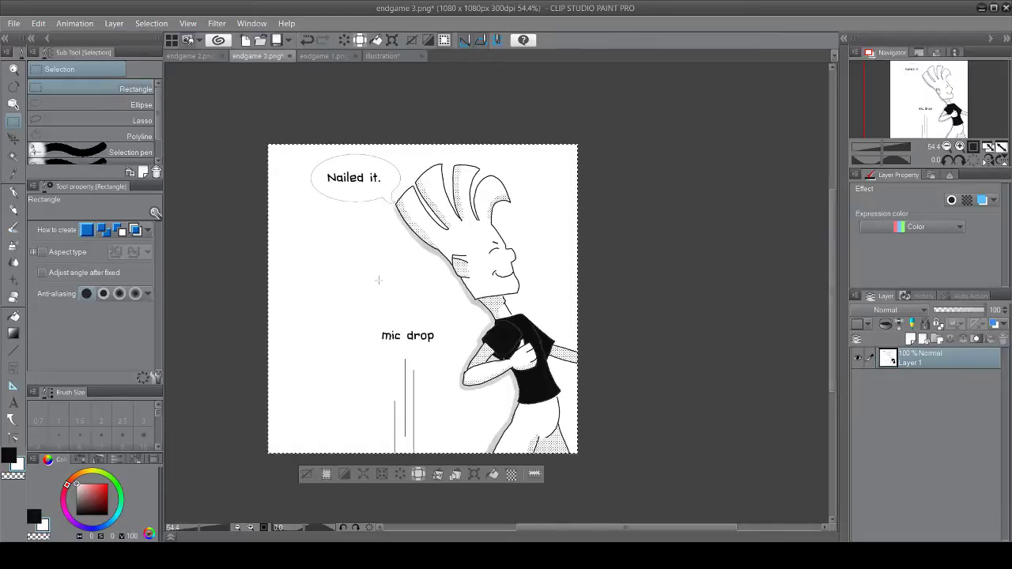
pyautogui.click(399, 59)
pyautogui.hotkey('ctrl', 'v')
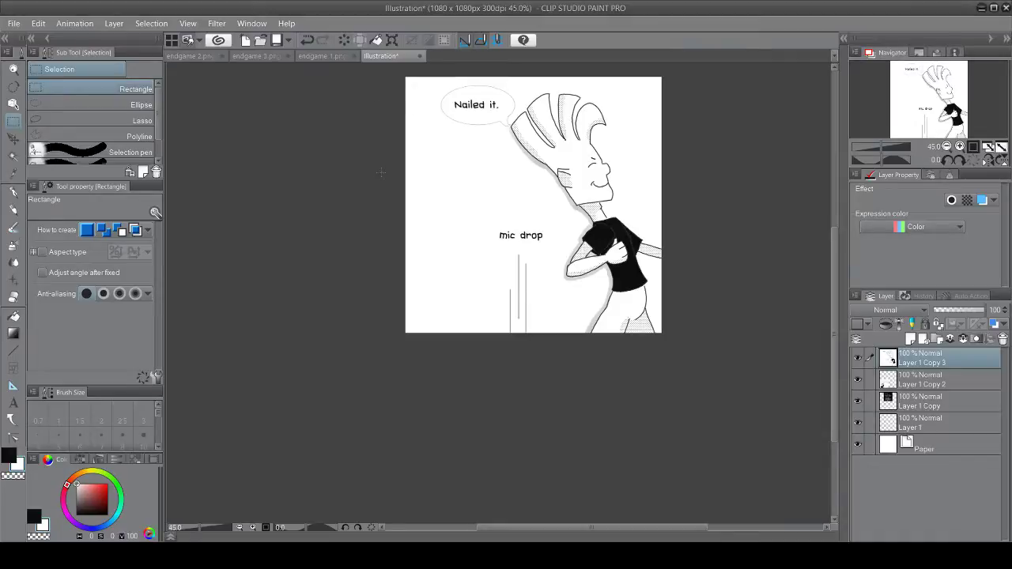
# Step: Scale the pasted "Nailed it." panel proportionally to 50 %, fit it into the canvas's lower-right quarter, and clear the selection
pyautogui.hotkey('ctrl', 'a')
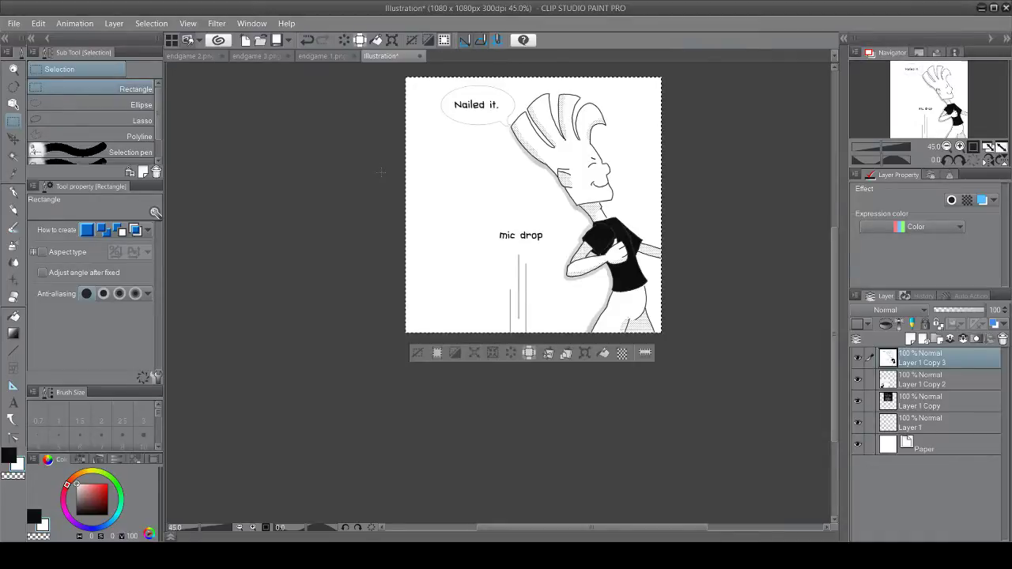
pyautogui.click(586, 353)
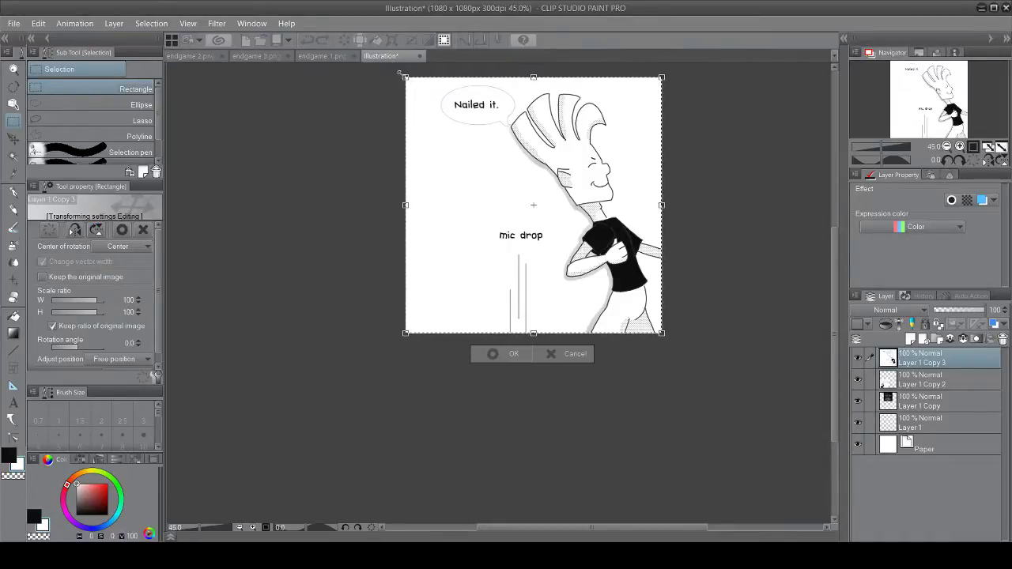
pyautogui.moveTo(403, 76); pyautogui.dragTo(551, 208)
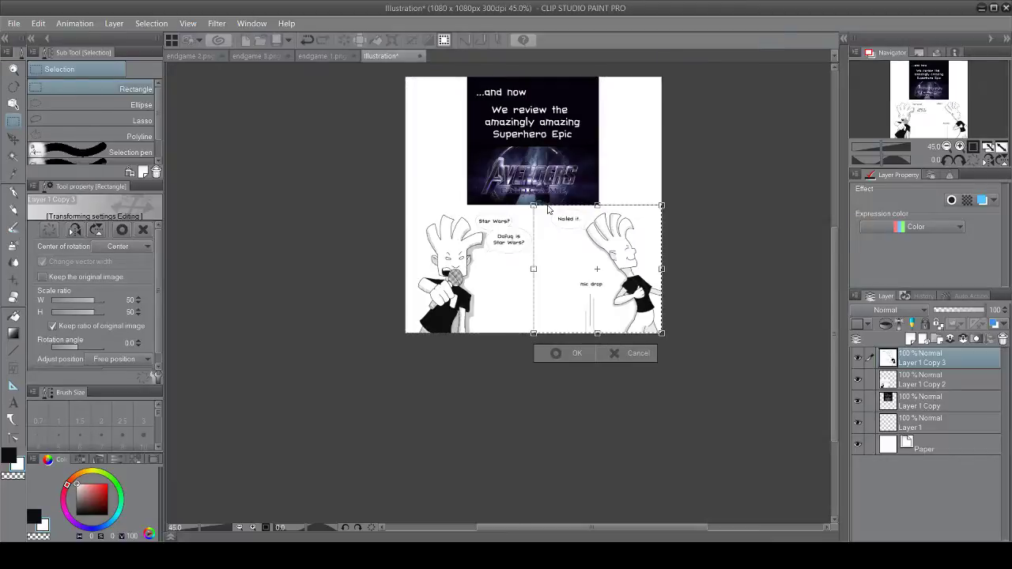
pyautogui.moveTo(585, 246); pyautogui.dragTo(585, 245)
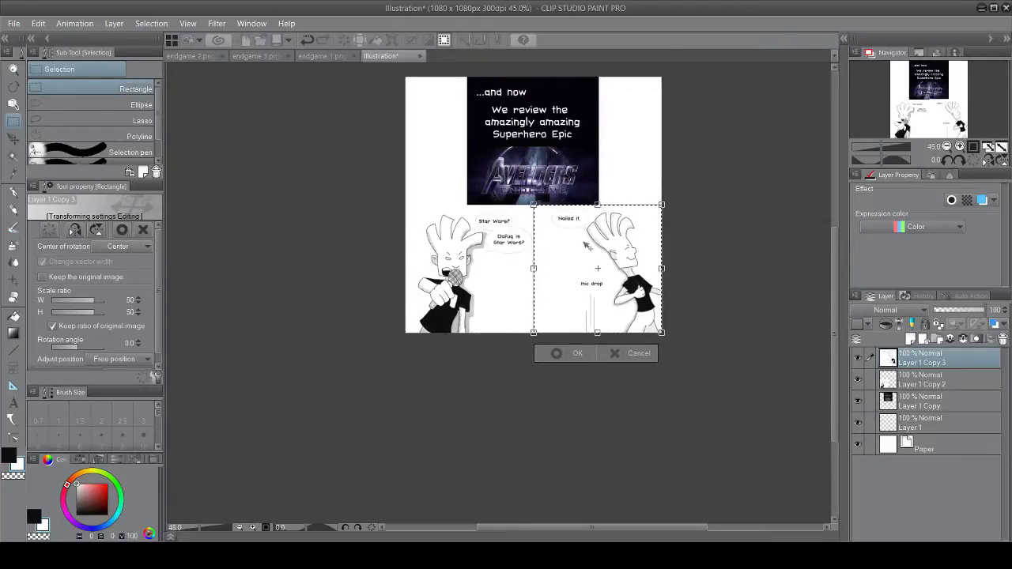
pyautogui.click(566, 356)
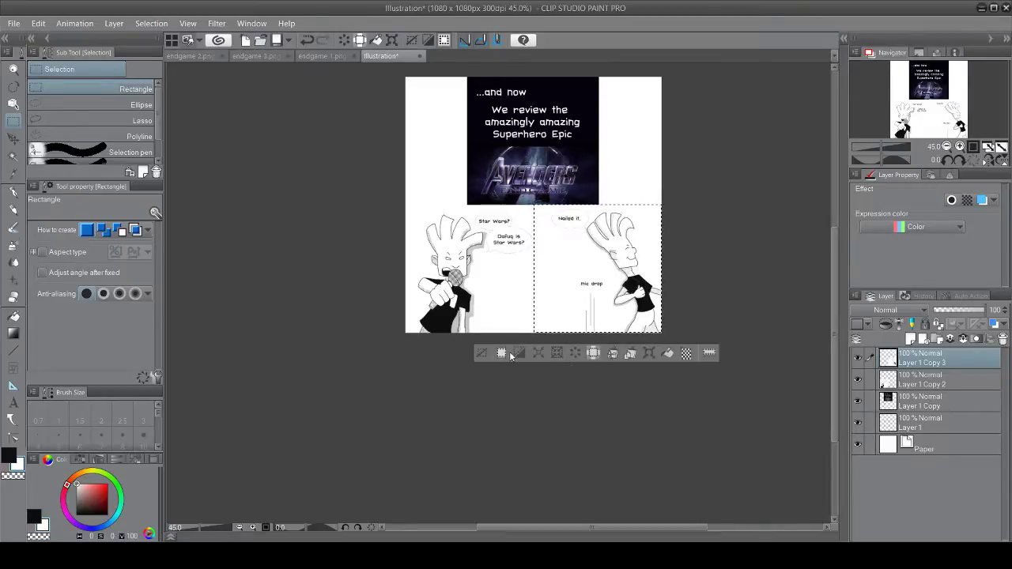
pyautogui.hotkey('ctrl', 'd')
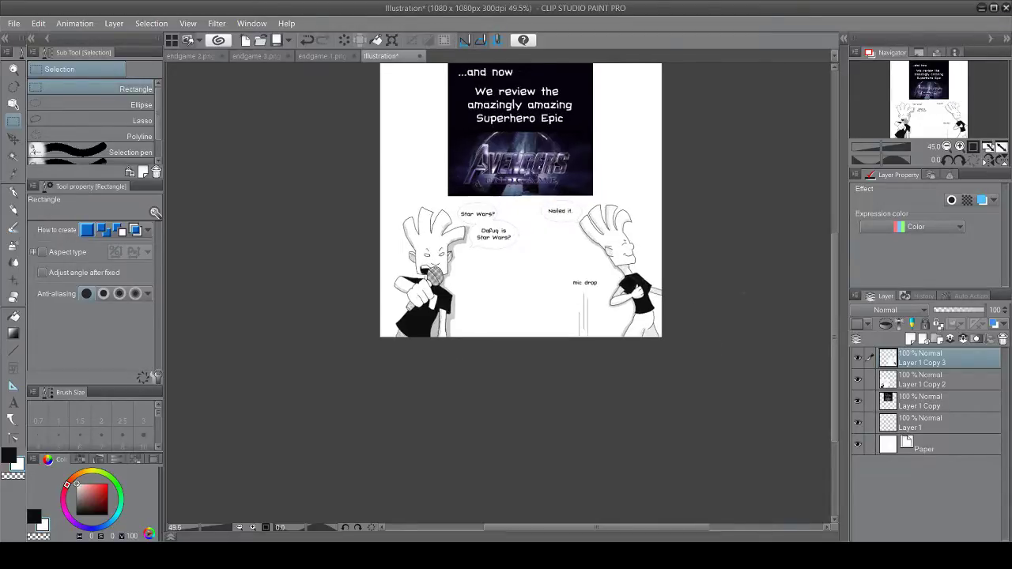
# Step: Merge all layers of the combined three-panel Illustration document into a single layer
pyautogui.scroll(3, 837, 277)
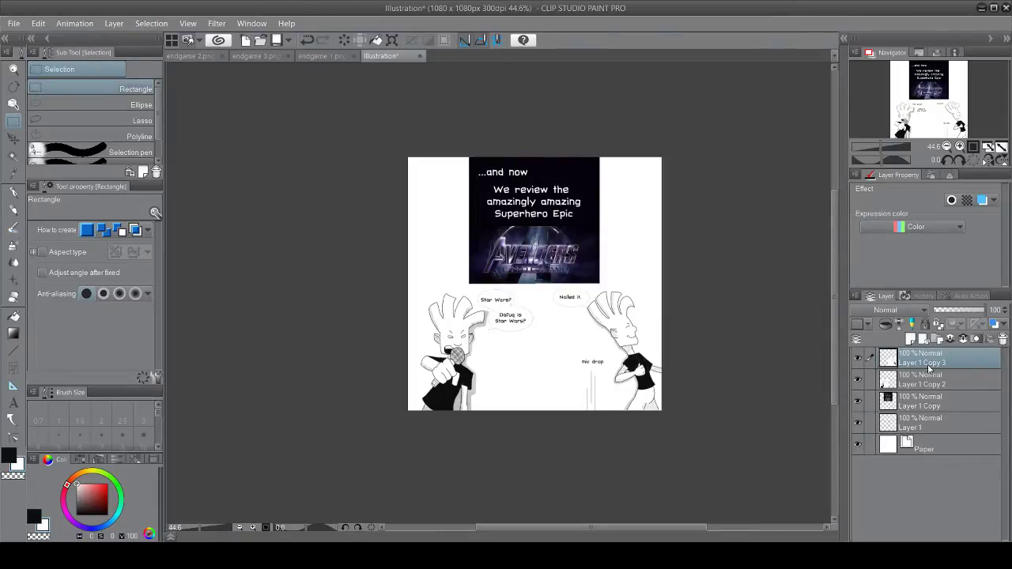
pyautogui.hotkey('shift', 'alt', 'e')
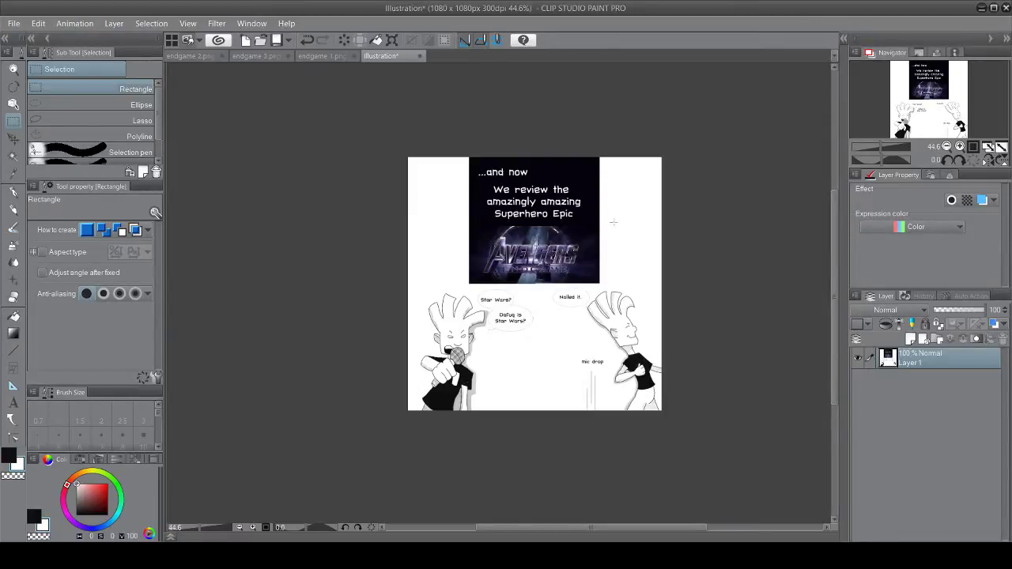
pyautogui.scroll(3, 613, 222)
pyautogui.scroll(-1, 652, 326)
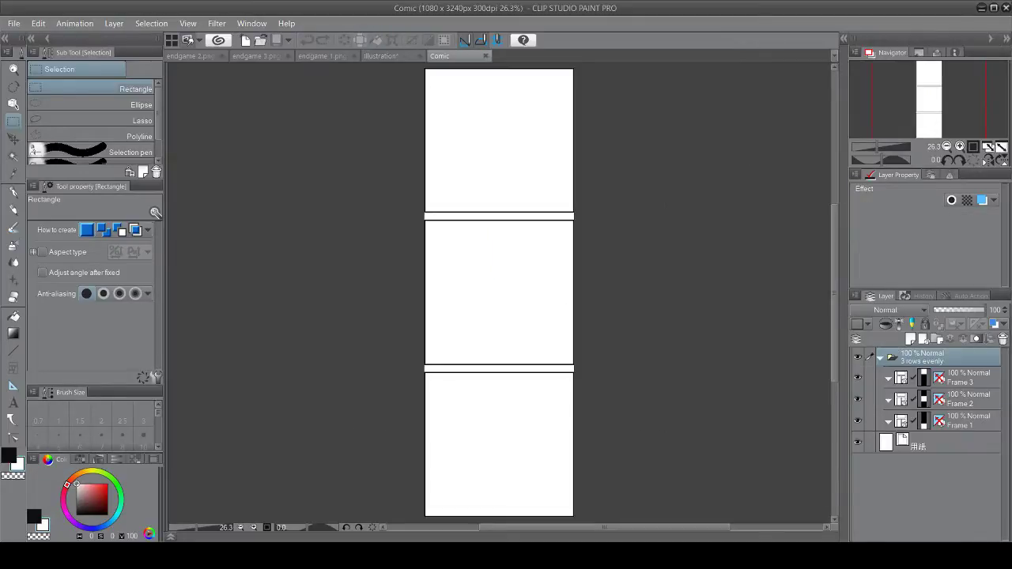
# Step: Copy the title panel from endgame 1.png and paste it into Frame 3, the top frame of the three-row Comic document
pyautogui.click(310, 54)
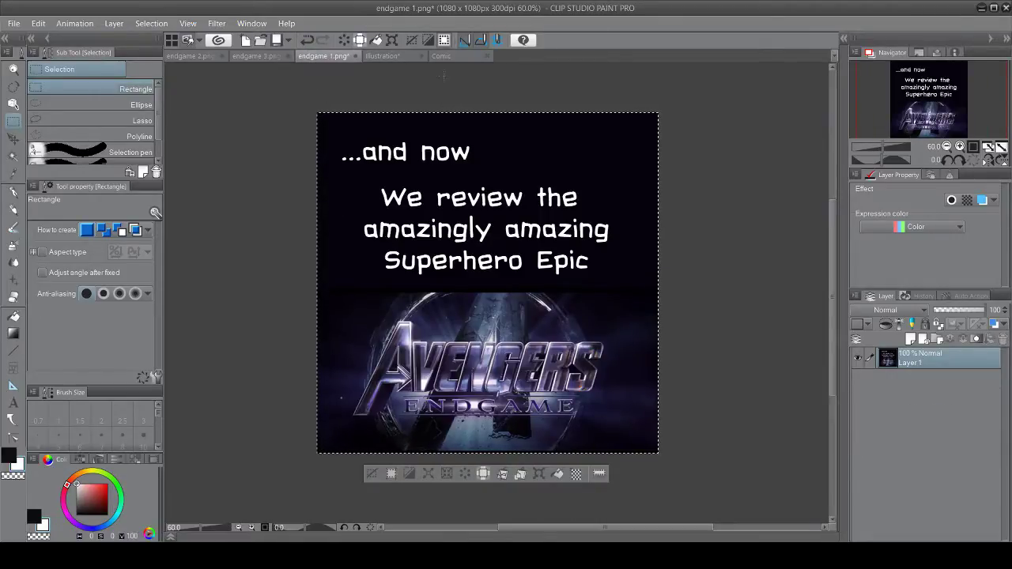
pyautogui.click(440, 57)
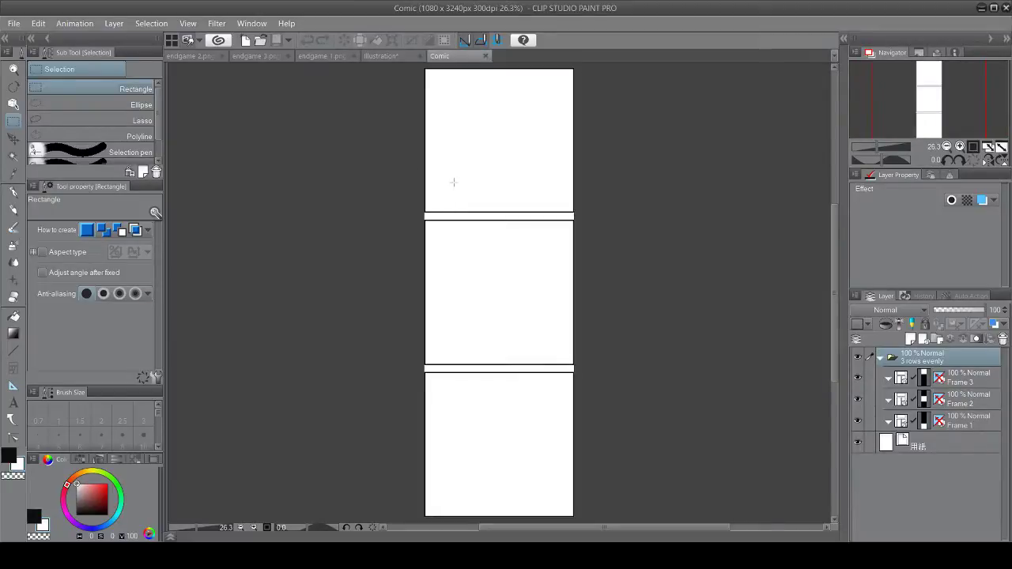
pyautogui.click(941, 424)
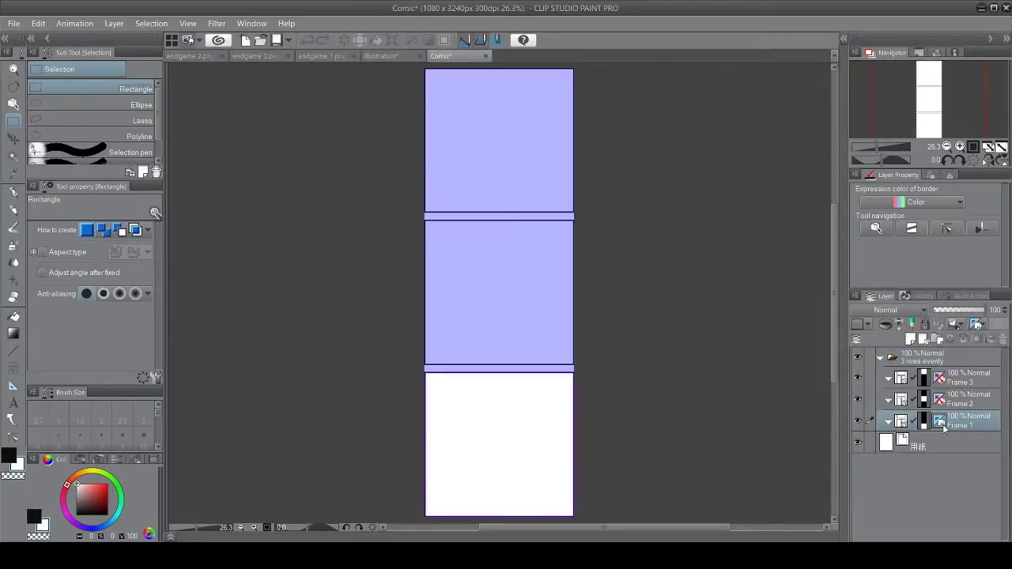
pyautogui.click(962, 384)
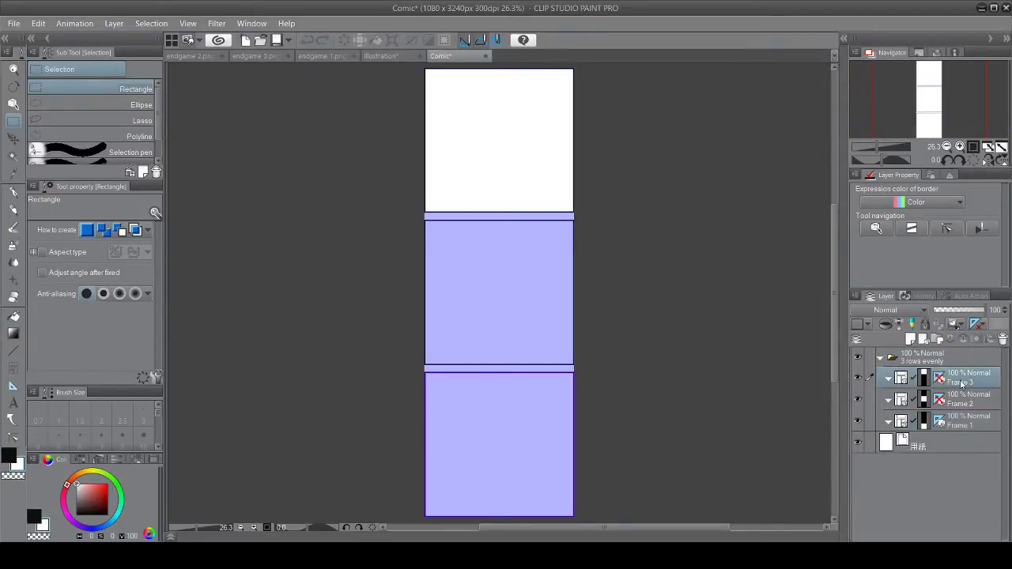
pyautogui.hotkey('ctrl', 'v')
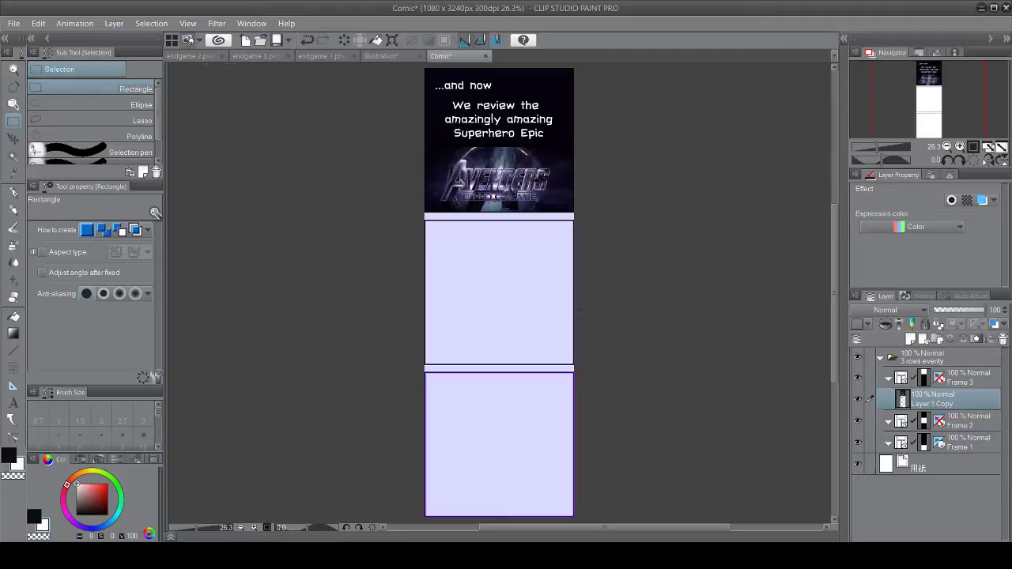
# Step: Copy the "Star Wars?" panel from endgame 2.png, paste it under Frame 2, and move it into the Comic's middle frame
pyautogui.click(201, 58)
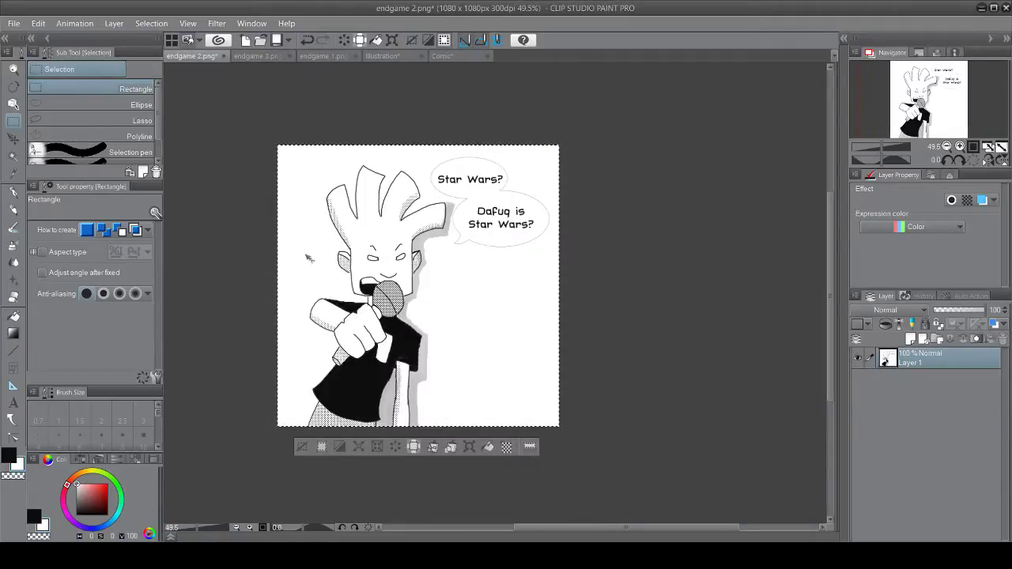
pyautogui.click(437, 58)
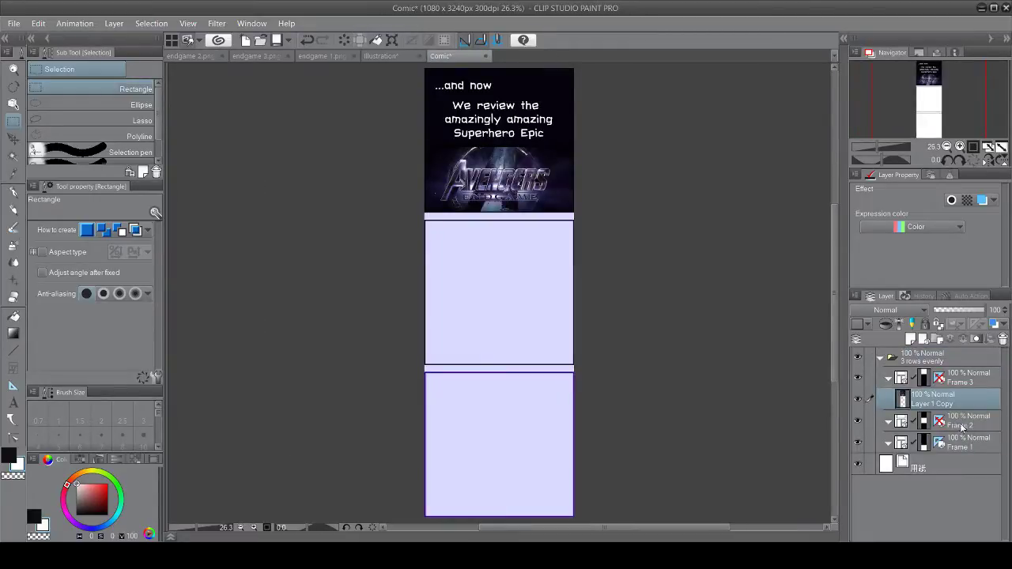
pyautogui.click(962, 426)
pyautogui.hotkey('ctrl', 'v')
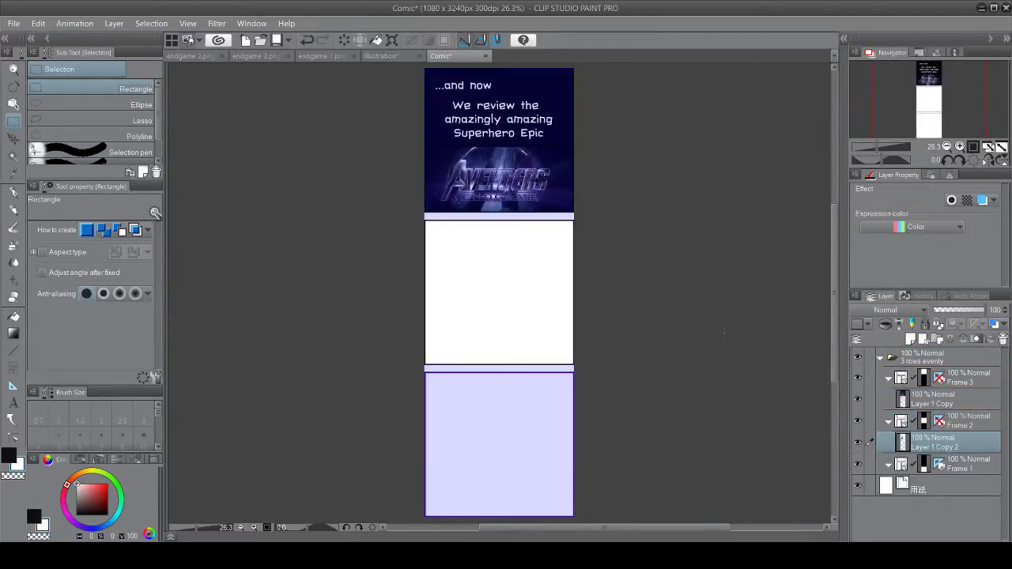
pyautogui.click(13, 139)
pyautogui.moveTo(483, 134); pyautogui.dragTo(475, 280)
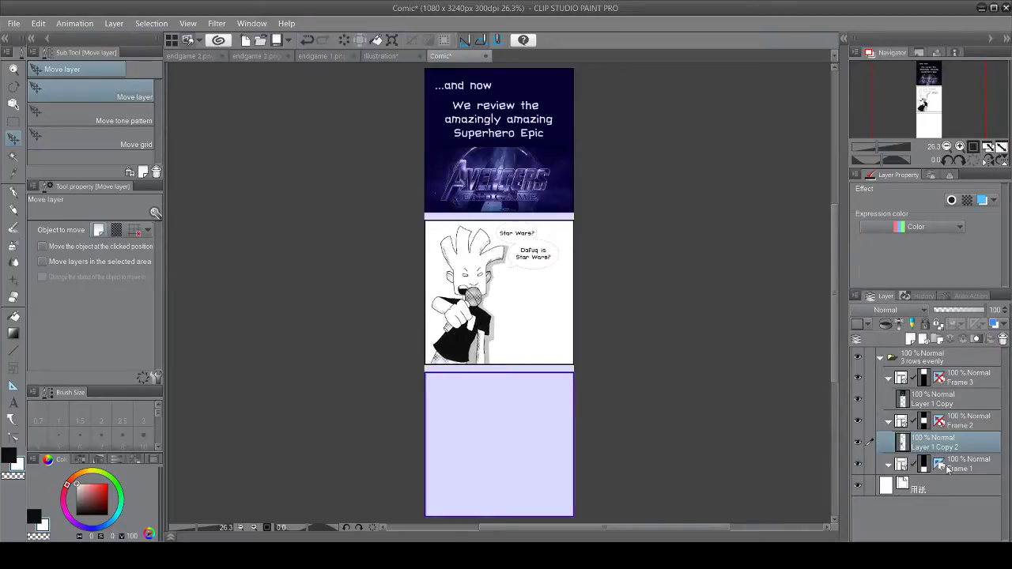
# Step: Copy the "Nailed it." panel from endgame 3.png, paste it under Frame 1, and move it into the Comic's lowest frame
pyautogui.click(947, 466)
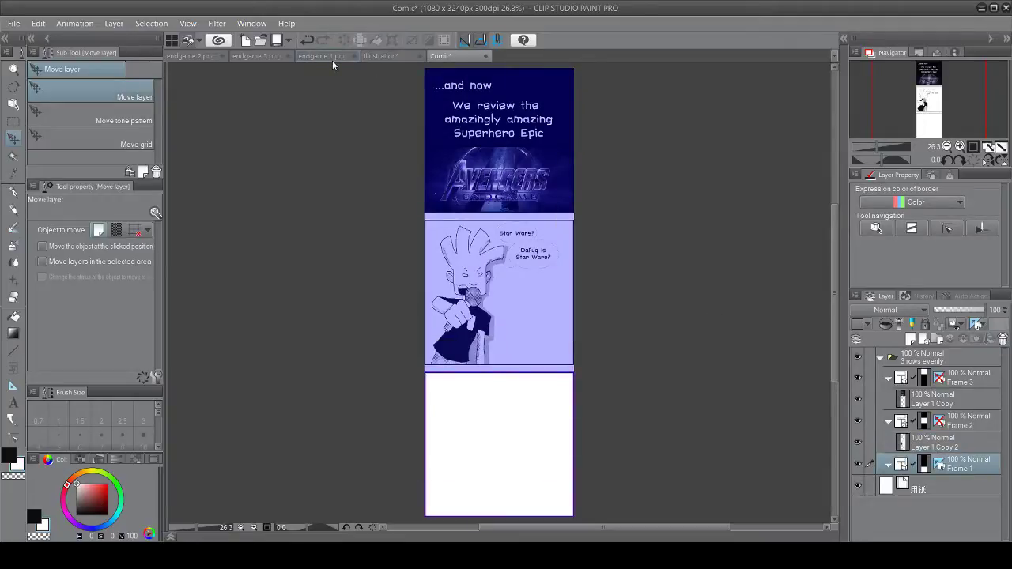
pyautogui.click(258, 54)
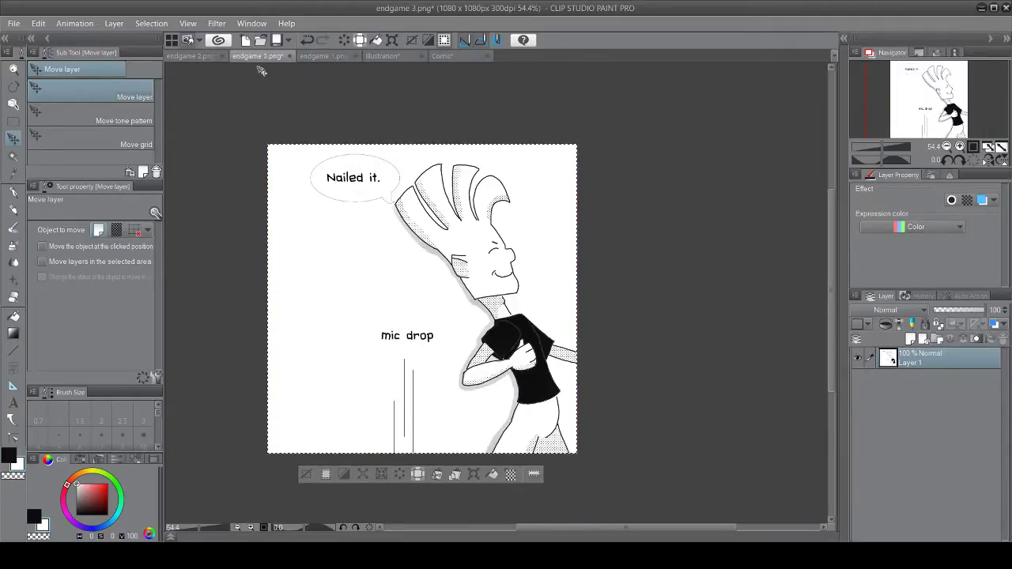
pyautogui.click(466, 53)
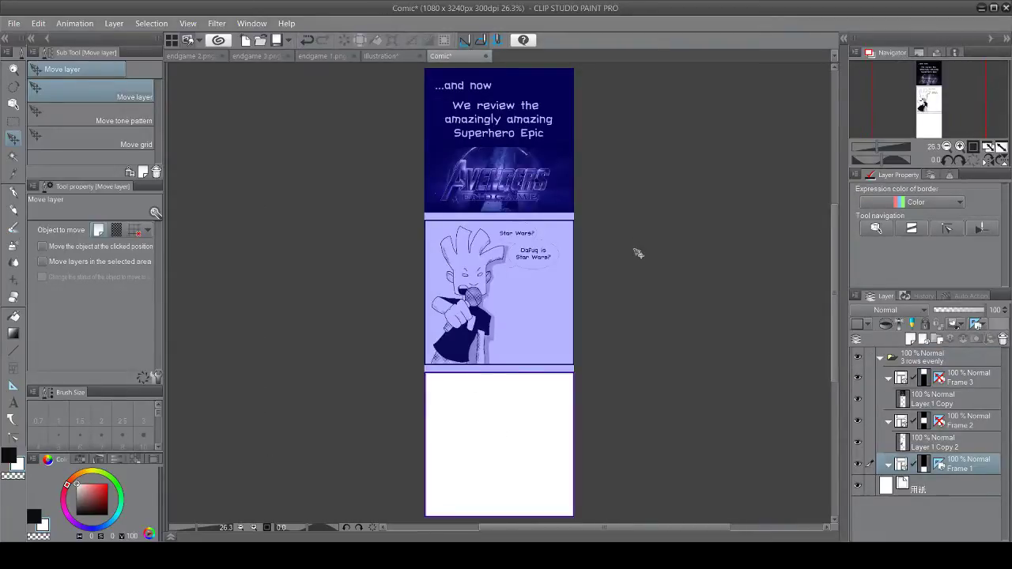
pyautogui.hotkey('ctrl', 'v')
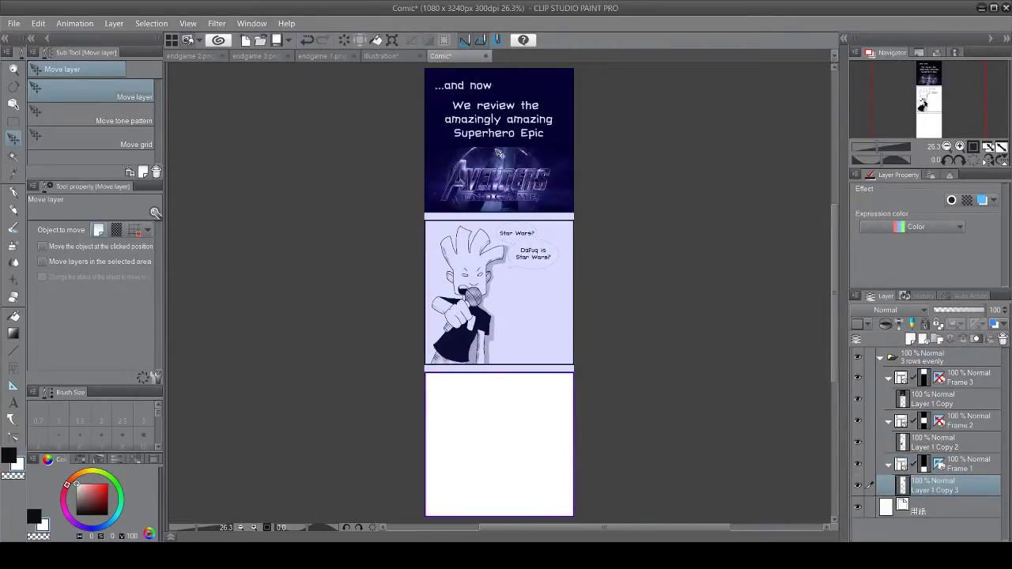
pyautogui.moveTo(497, 120)
pyautogui.mouseDown()
pyautogui.moveTo(475, 409)
pyautogui.moveTo(494, 419)
pyautogui.mouseUp()
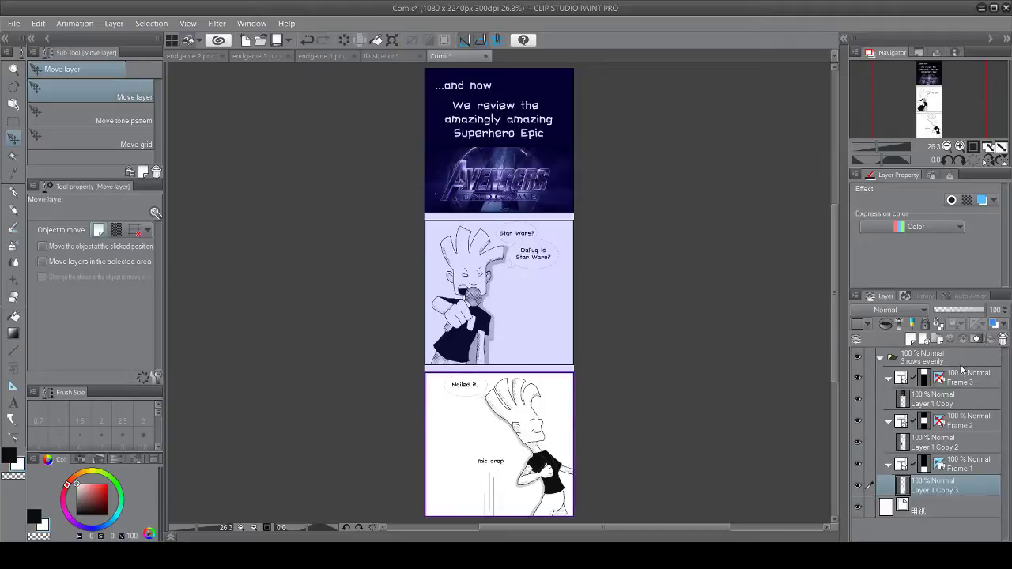
# Step: Merge the three-row Comic into a single layer, and save the Illustration document as endgame single.png
pyautogui.click(933, 357)
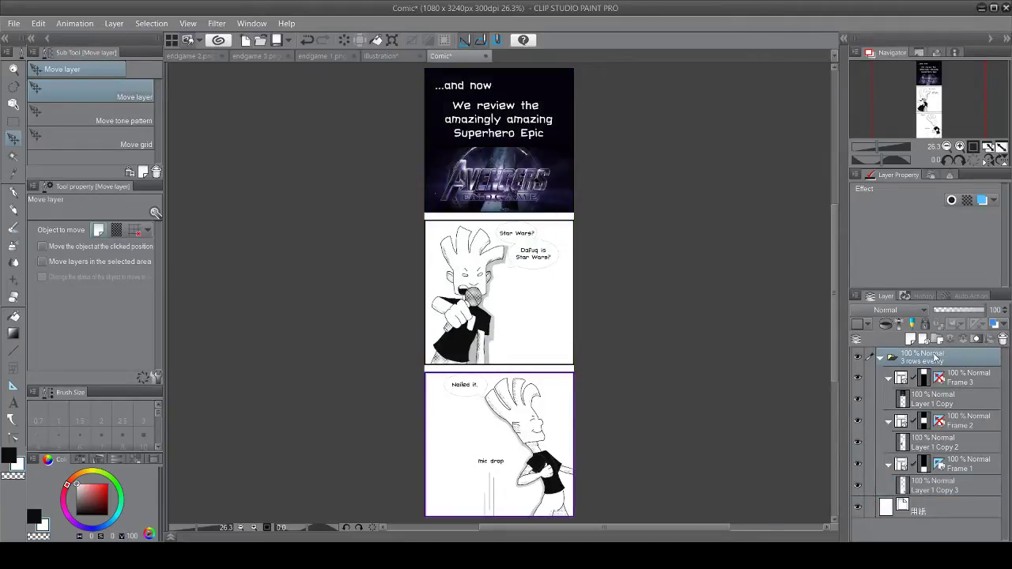
pyautogui.hotkey('ctrl', 'shift', 'e')
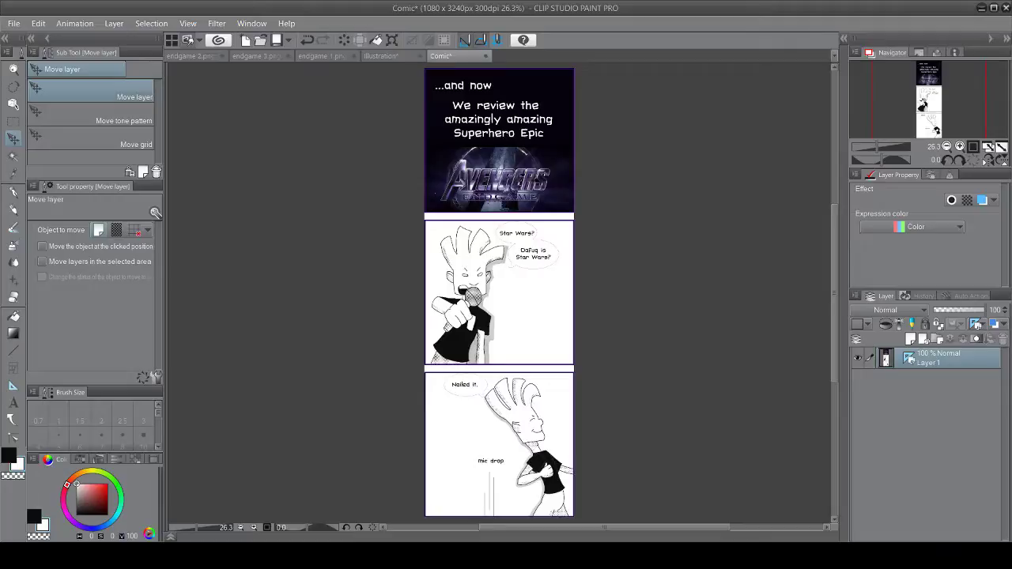
pyautogui.click(378, 56)
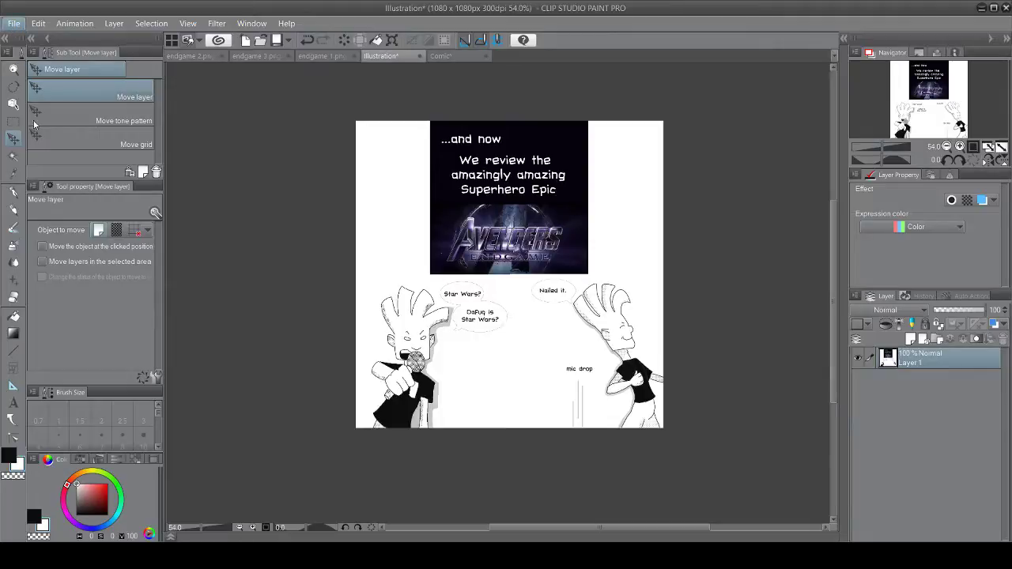
pyautogui.press('Escape')
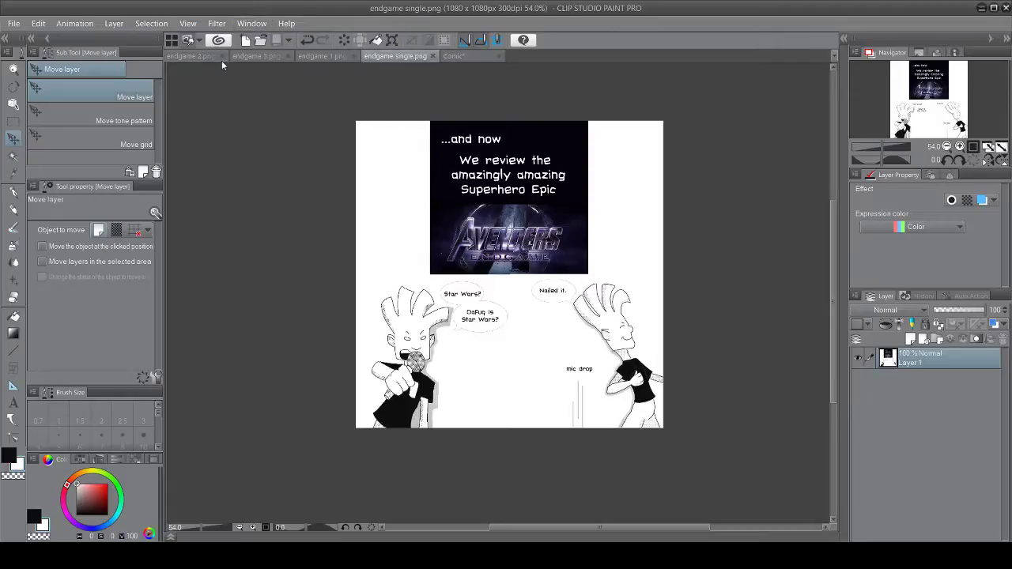
# Step: Undo the resizing of endgame 1.png, endgame 2.png and endgame 3.png to return each to 800 x 800 px at 150 dpi
pyautogui.click(311, 57)
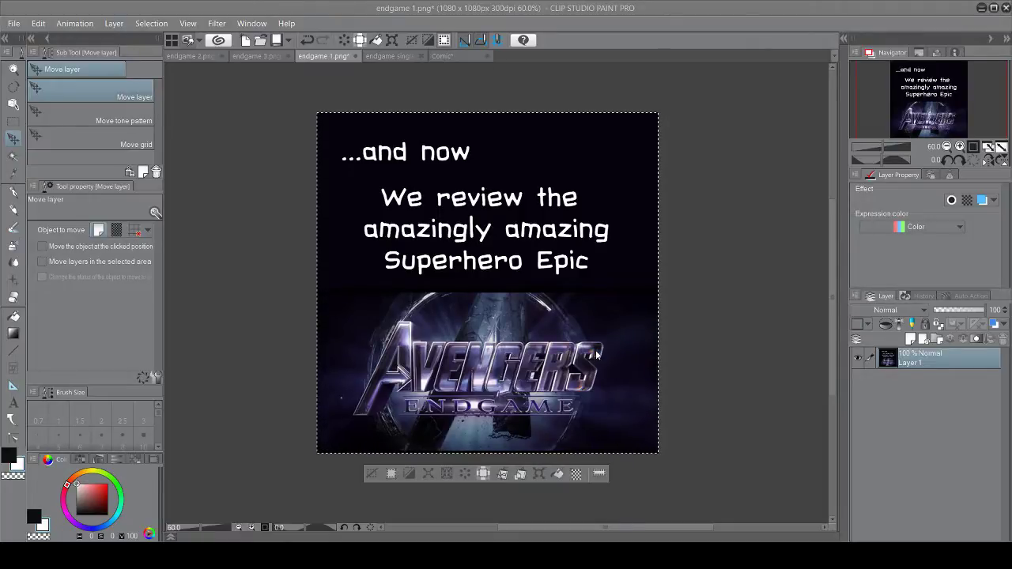
pyautogui.hotkey('ctrl', 'z')
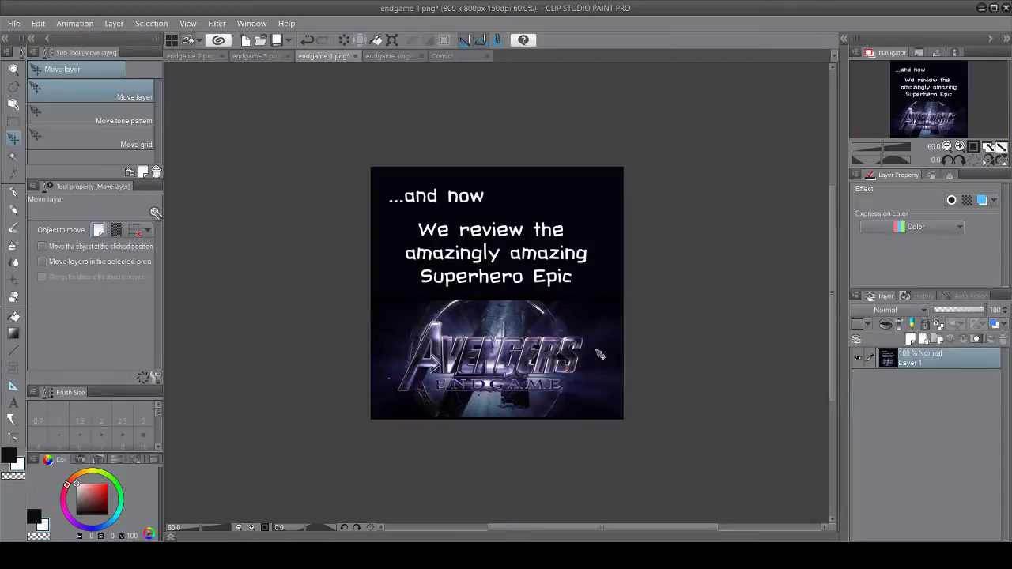
pyautogui.click(199, 58)
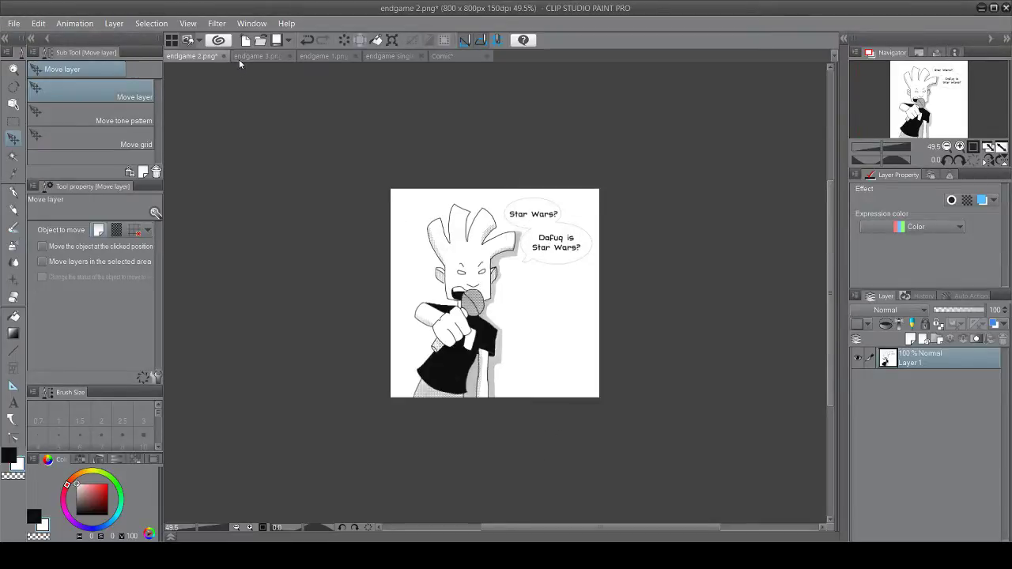
pyautogui.click(239, 59)
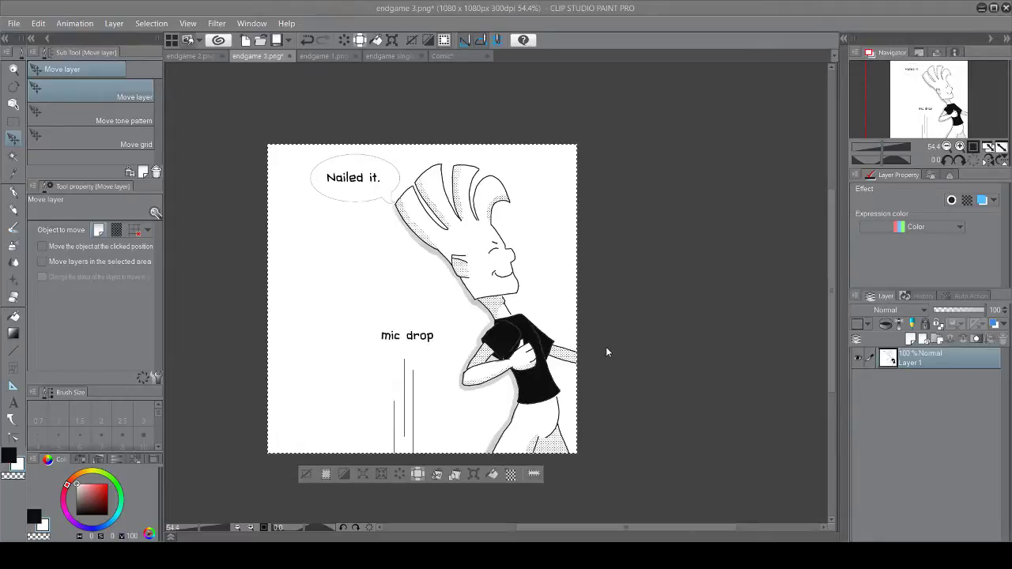
pyautogui.hotkey('ctrl', 'z')
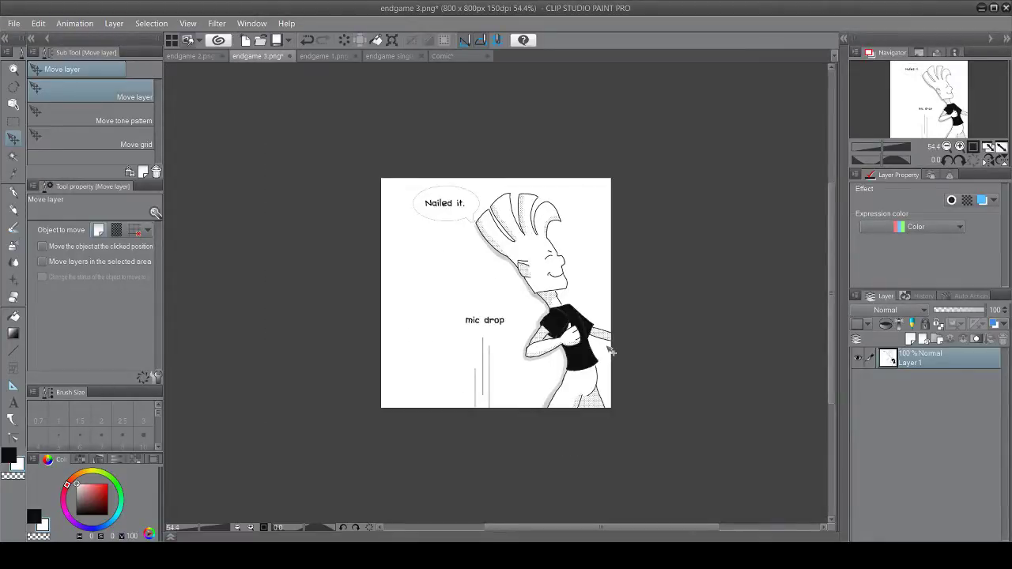
pyautogui.click(455, 63)
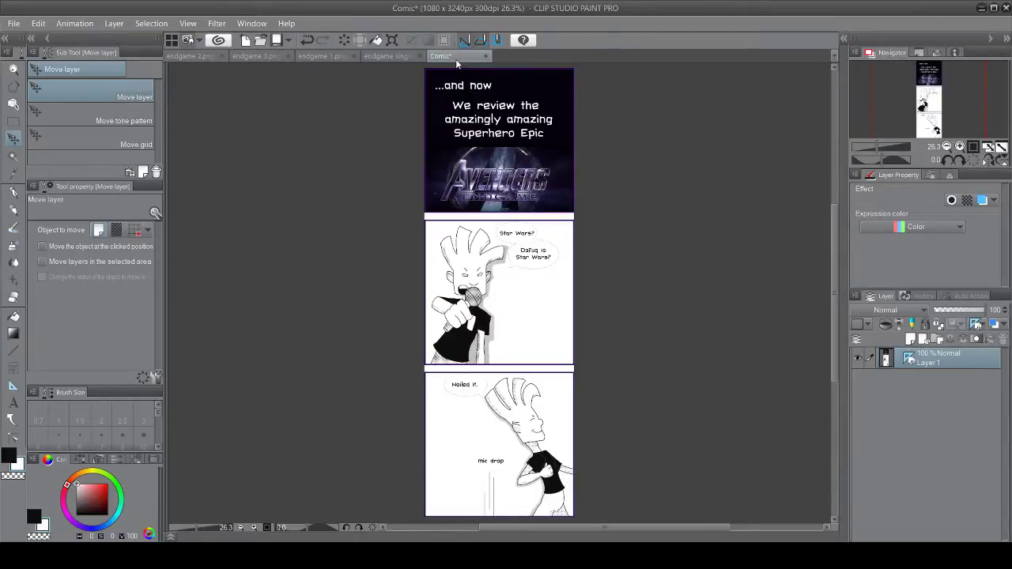
pyautogui.click(391, 56)
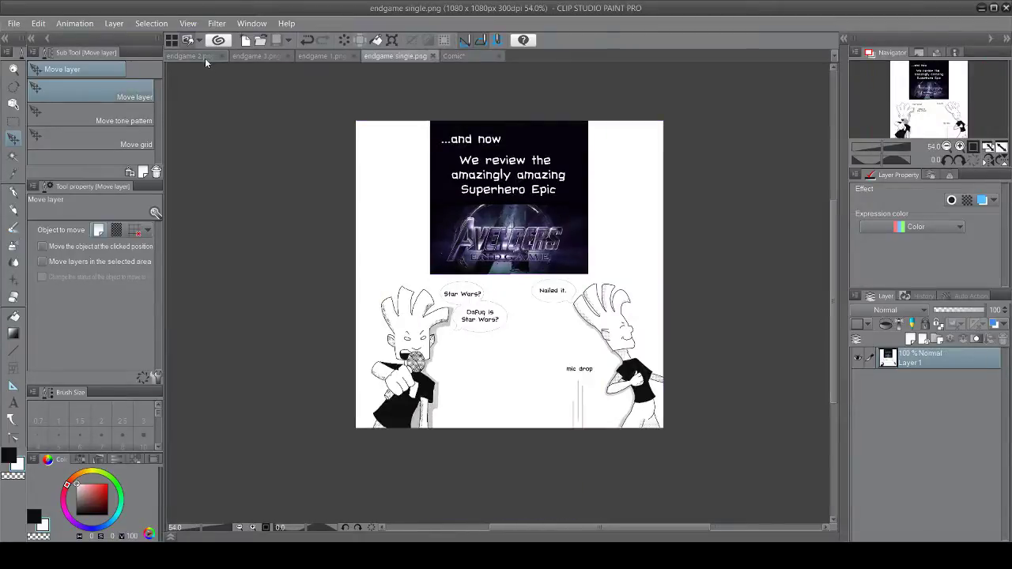
pyautogui.click(318, 57)
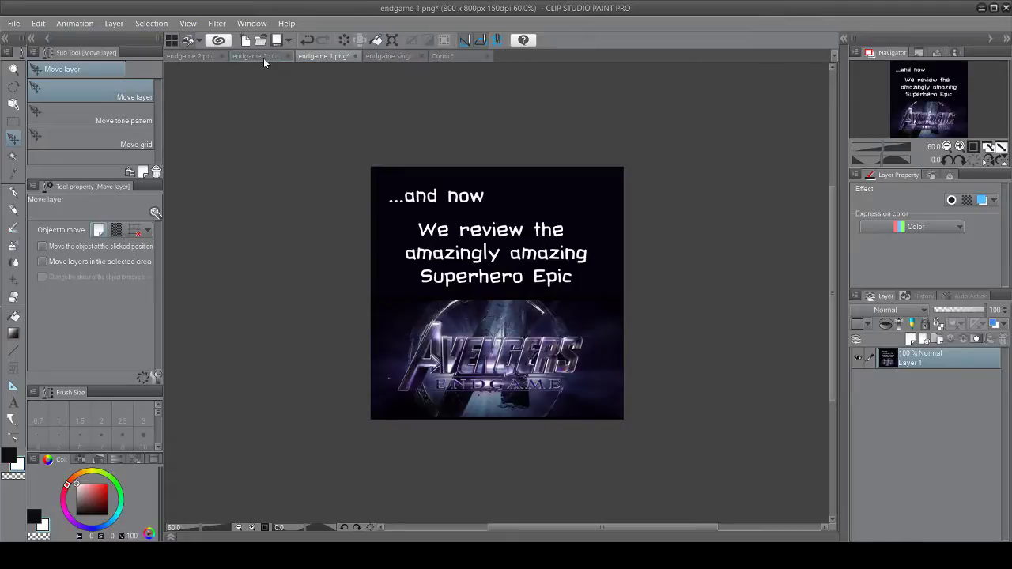
pyautogui.click(263, 57)
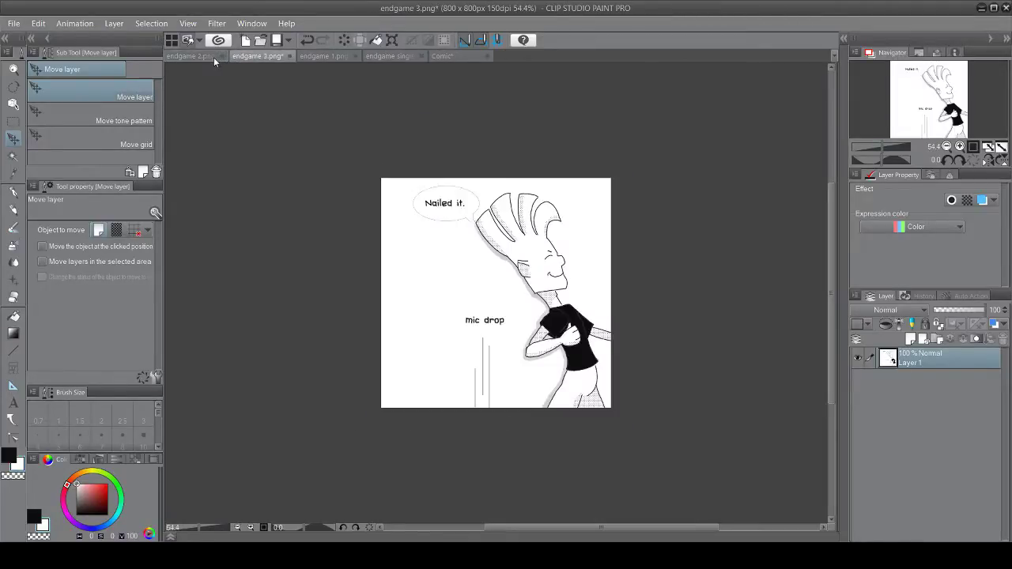
pyautogui.click(213, 57)
# Step: Extend the canvas of endgame 1.png to 800 x 1280 px, adding equal space above and below the title panel
pyautogui.click(331, 55)
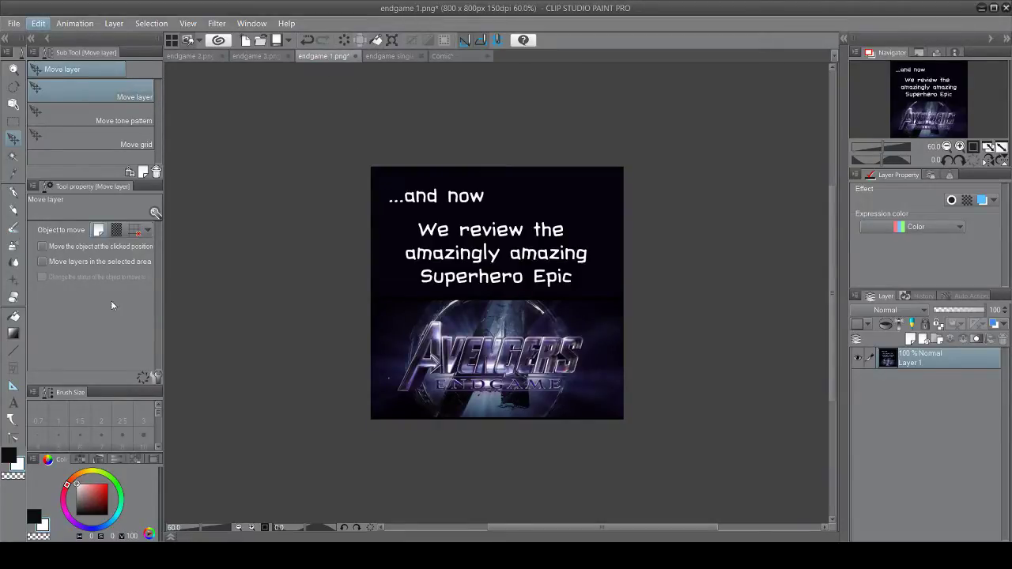
pyautogui.hotkey('ctrl', 't')
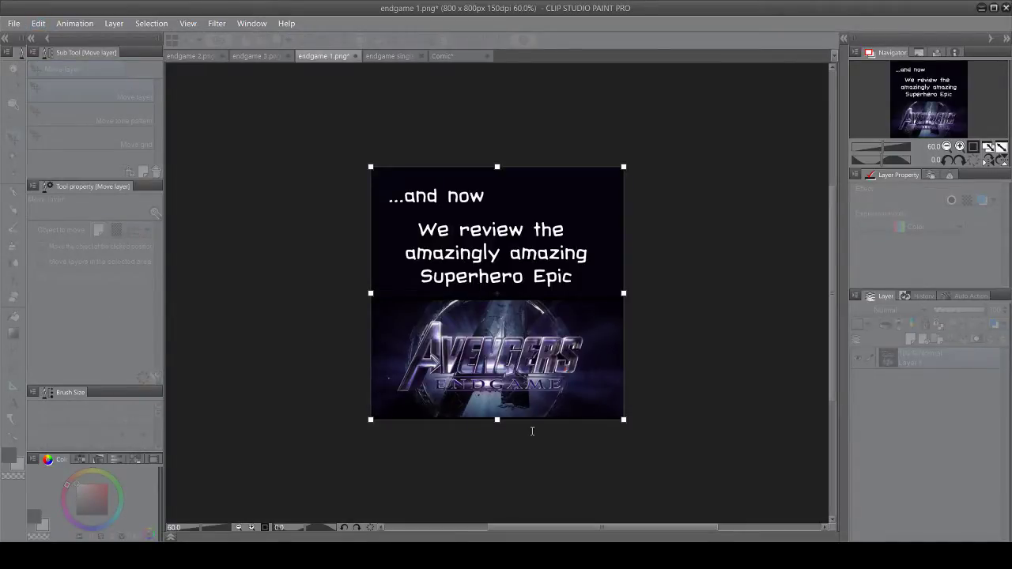
pyautogui.moveTo(532, 430); pyautogui.dragTo(470, 429)
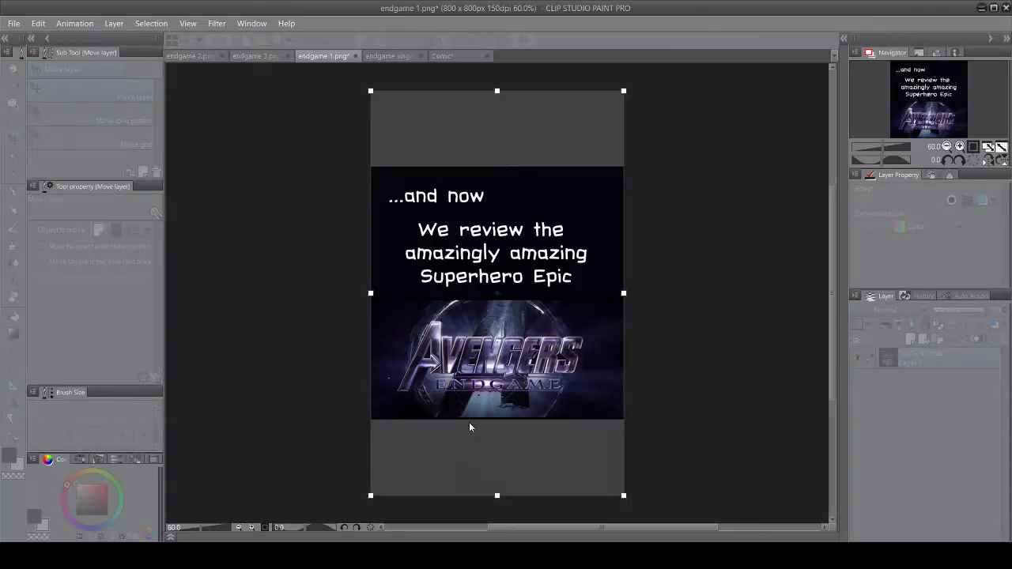
pyautogui.press('Return')
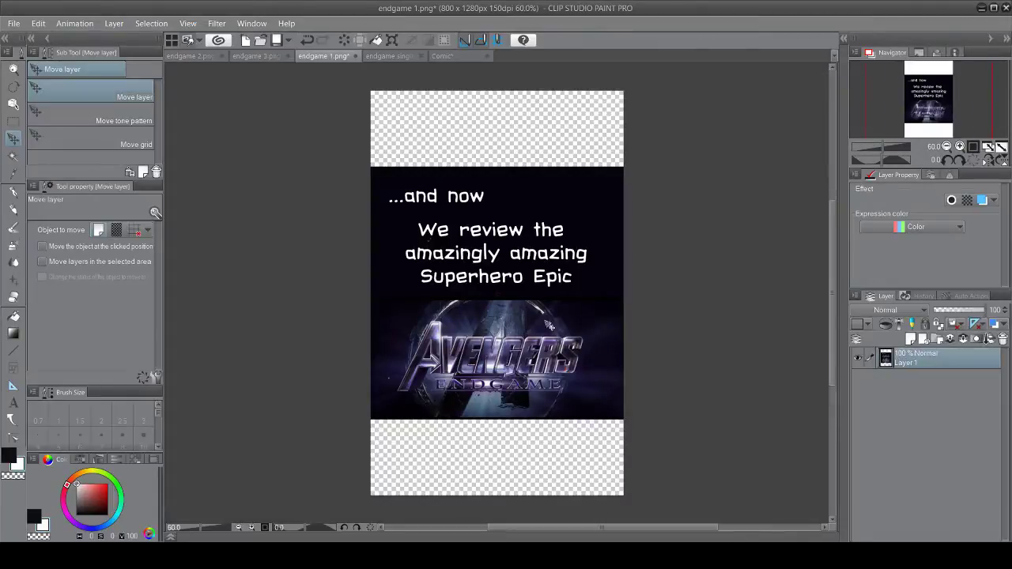
# Step: Extend the canvases of endgame 2.png and endgame 3.png to 800 x 1280 px, adding equal space above and below each panel
pyautogui.click(208, 60)
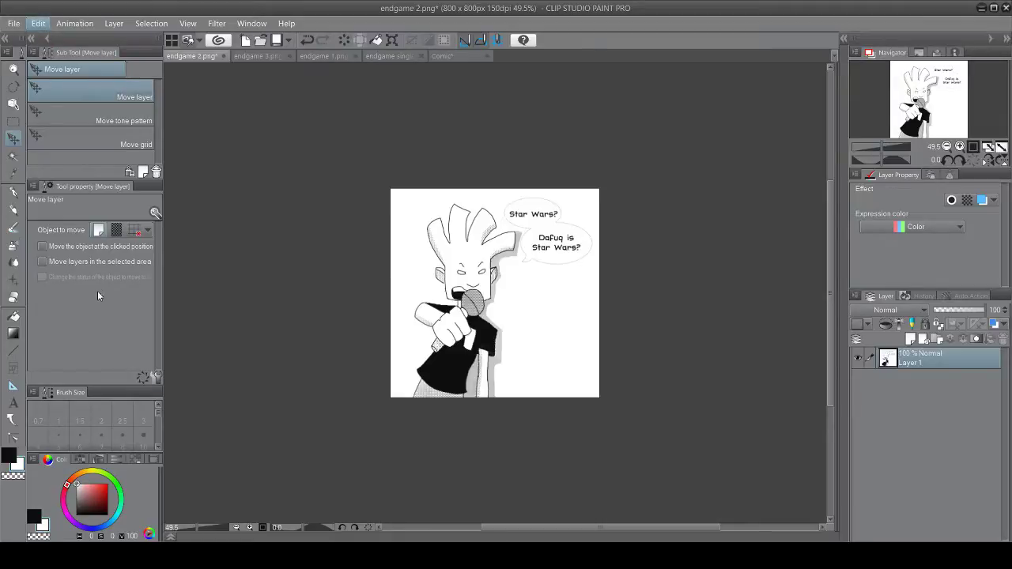
pyautogui.hotkey('ctrl', 'alt', 'c')
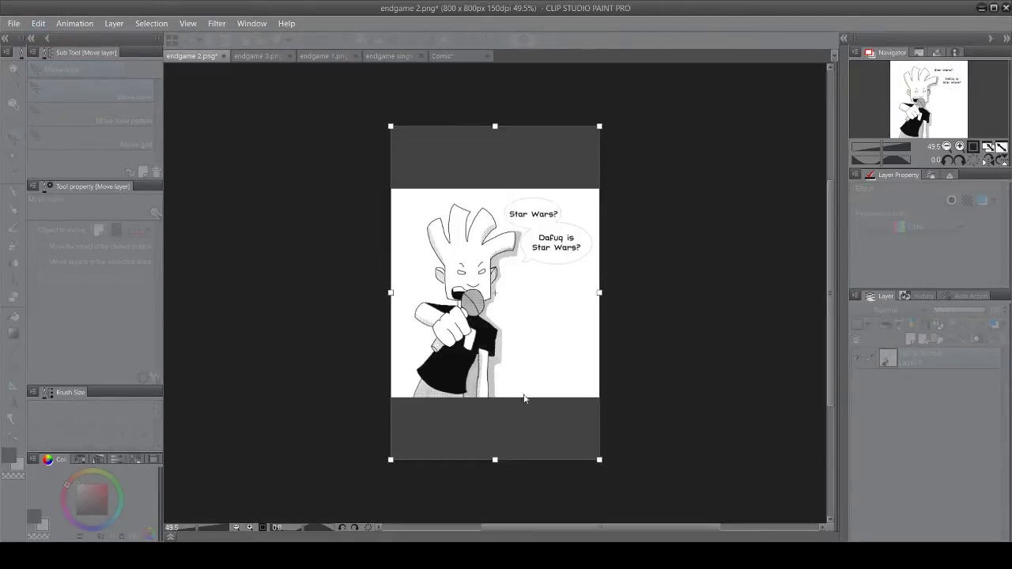
pyautogui.press('Return')
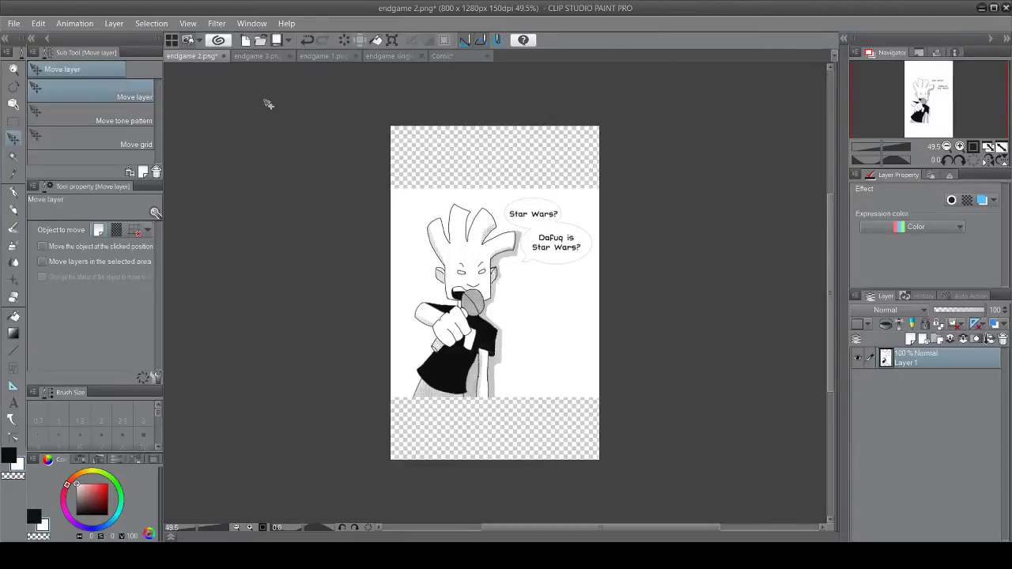
pyautogui.click(258, 56)
pyautogui.click(39, 24)
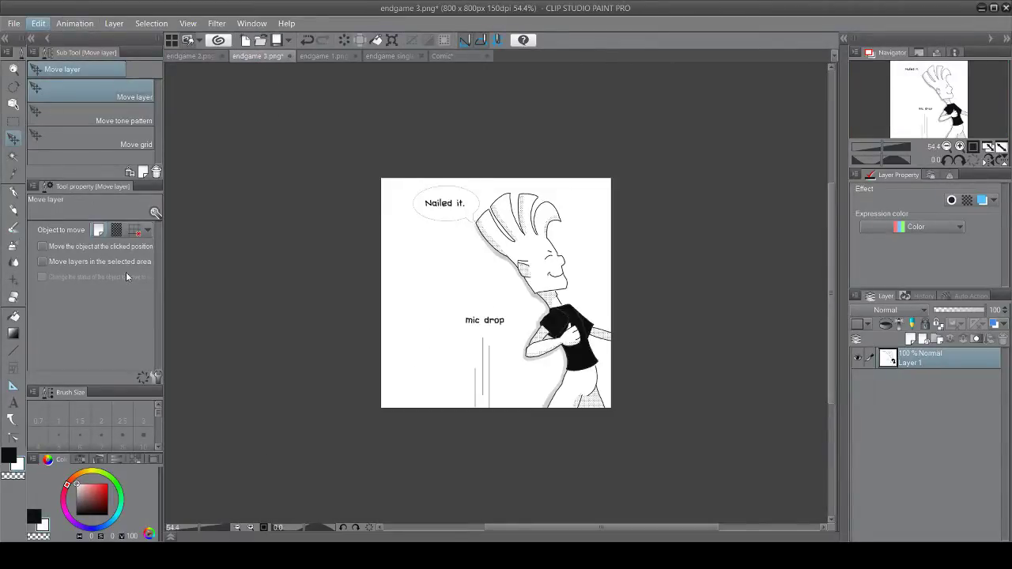
pyautogui.click(127, 305)
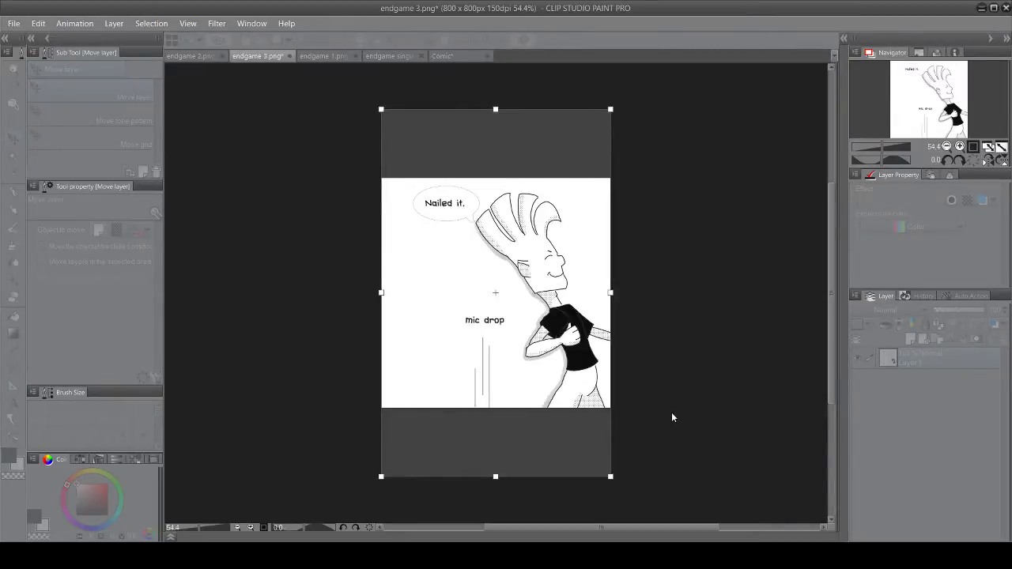
pyautogui.press('Return')
# Step: Save the three 800 x 1280 px panels as endgame 1.jpg, endgame 2.jpg and endgame 3.jpg
pyautogui.click(317, 57)
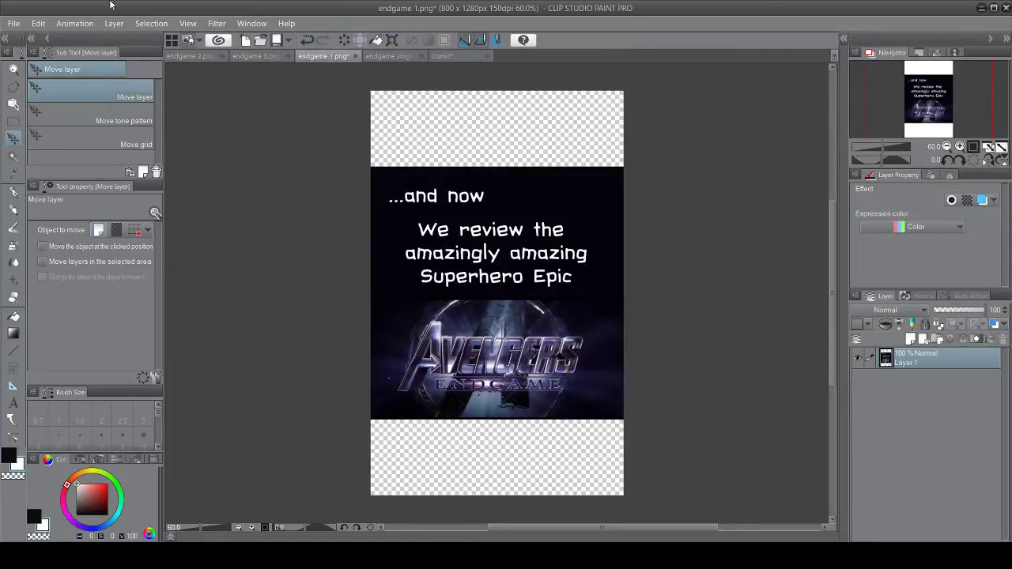
pyautogui.press('alt')
pyautogui.press('alt')
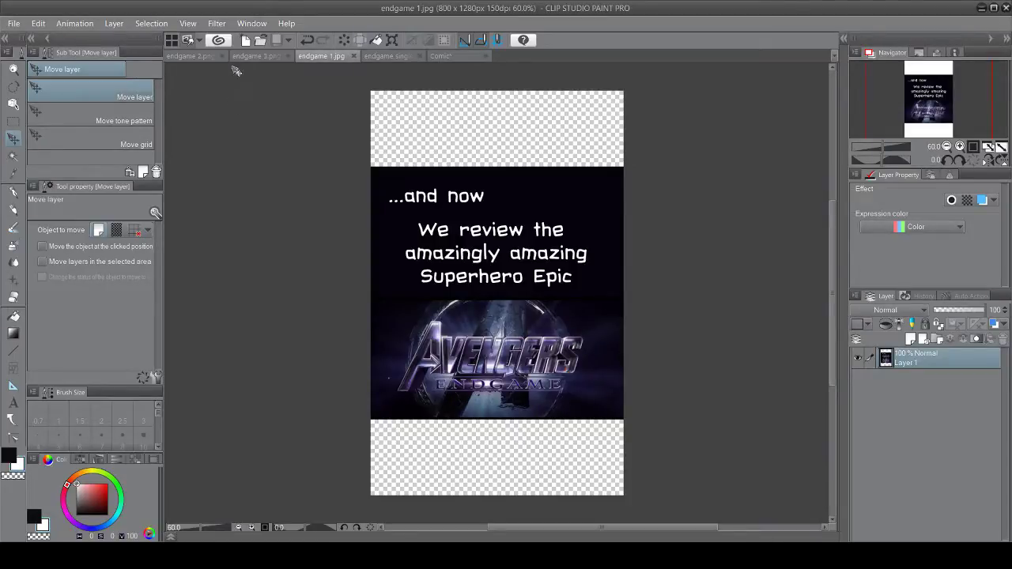
pyautogui.click(191, 56)
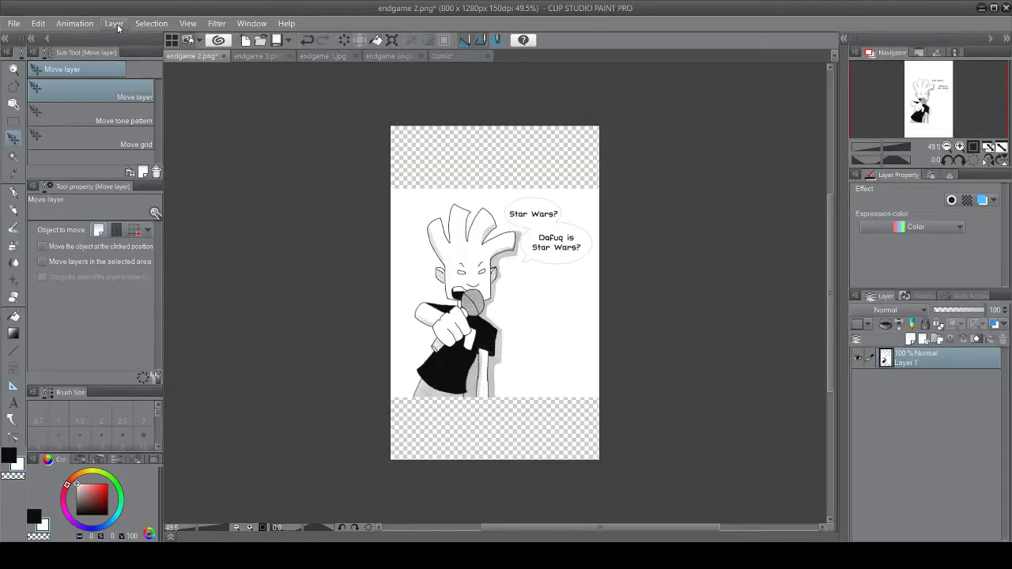
pyautogui.press('alt')
pyautogui.press('alt')
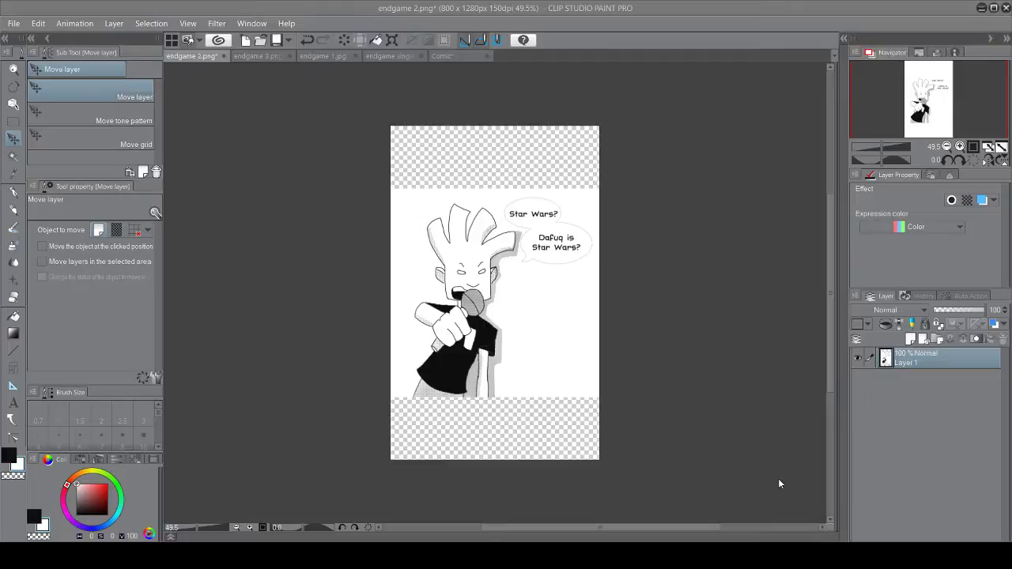
pyautogui.click(258, 57)
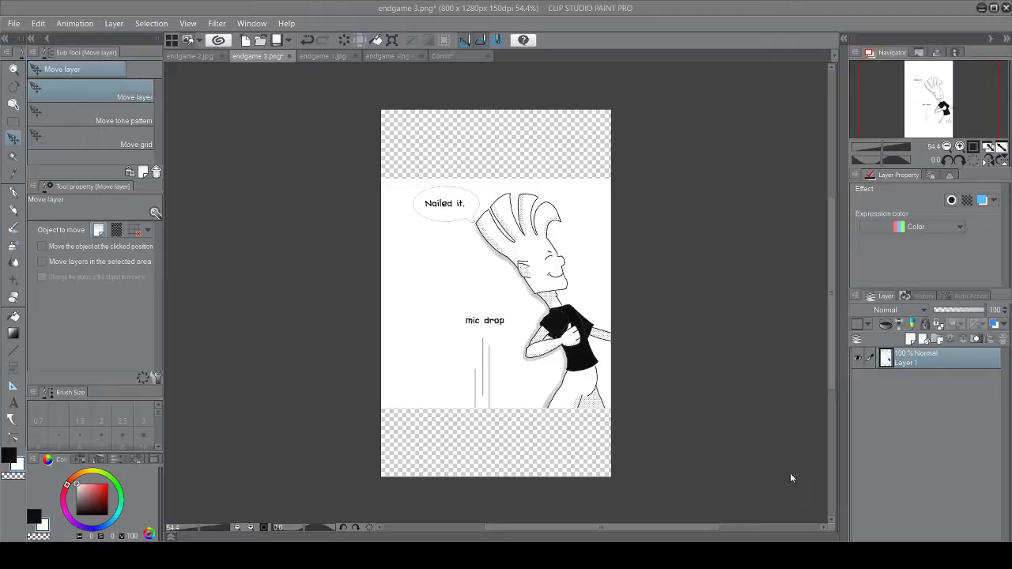
# Step: Close endgame single.png, and save the three-row Comic as column.png at 1080 x 3240 px and 150 dpi
pyautogui.click(391, 57)
pyautogui.click(434, 56)
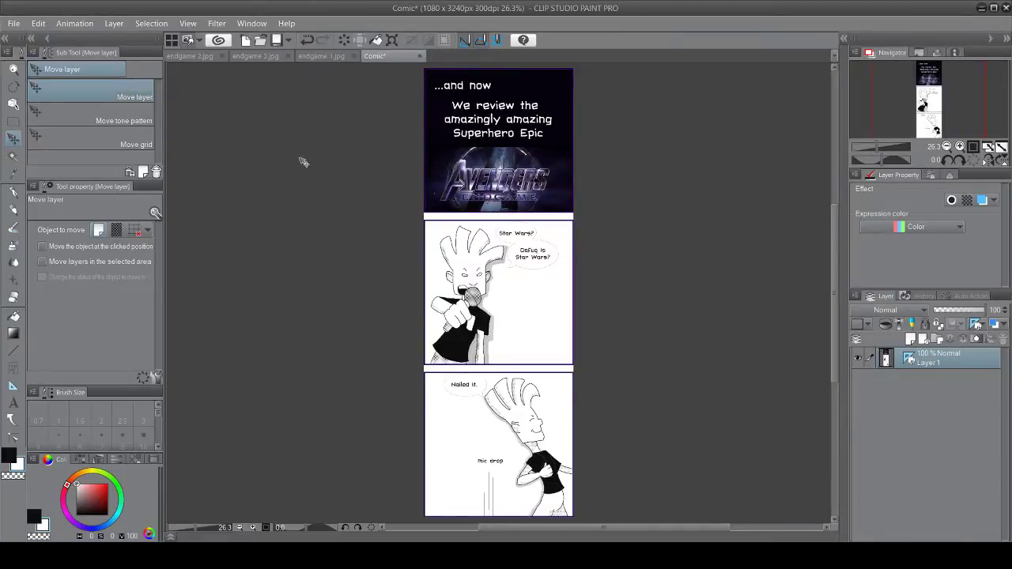
pyautogui.press('alt')
pyautogui.press('alt')
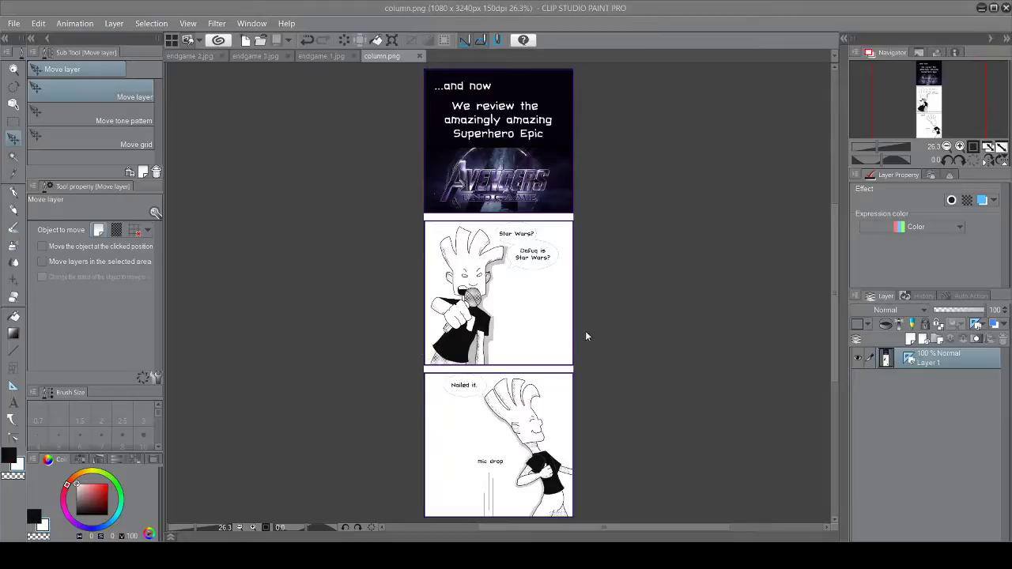
# Step: Resize the three-row strip to 800 x 2400 px and save it as column small.png
pyautogui.click(9, 25)
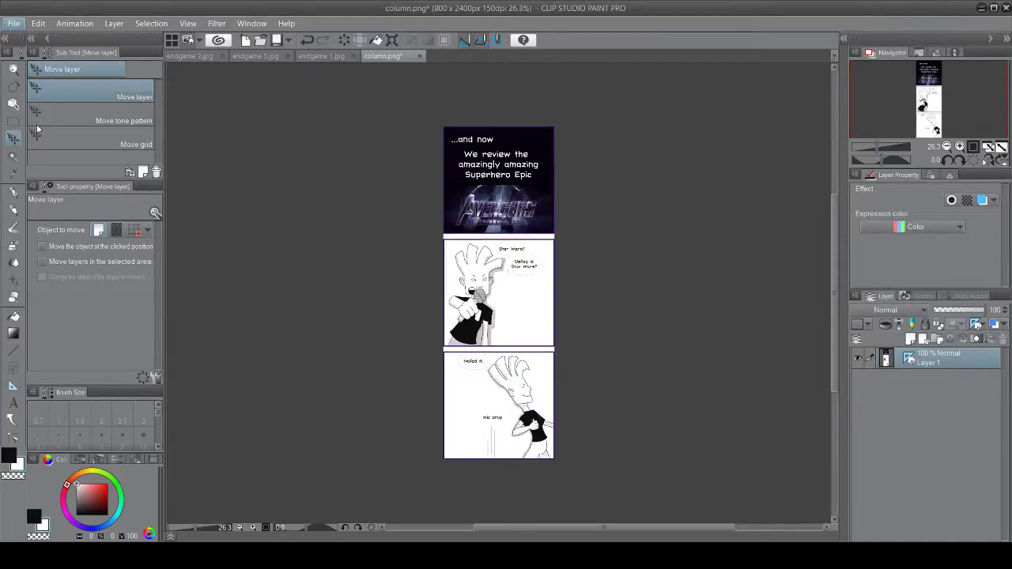
pyautogui.press('Escape')
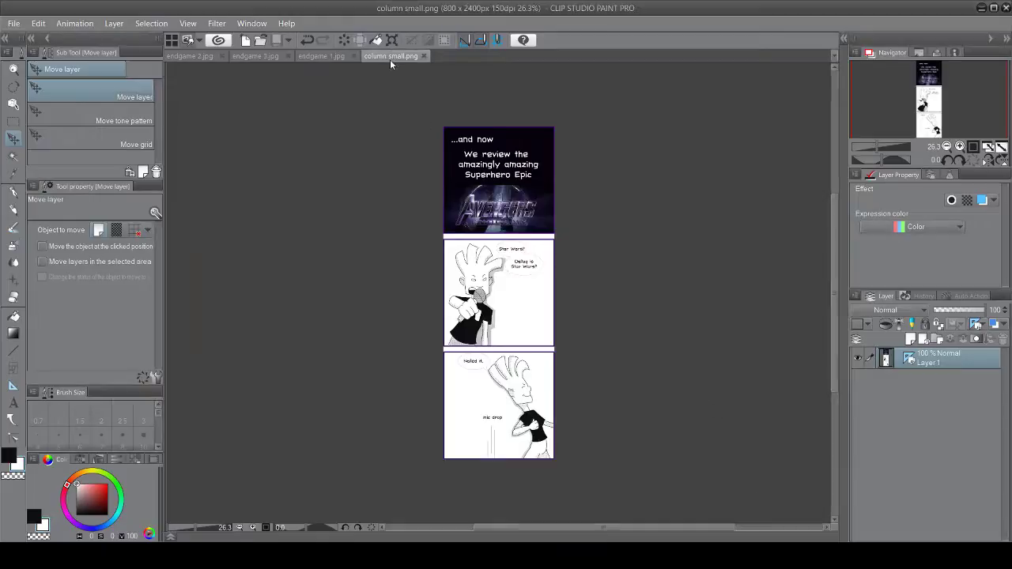
# Step: Close column small.png and the three endgame JPG panels, leaving no document open
pyautogui.click(424, 56)
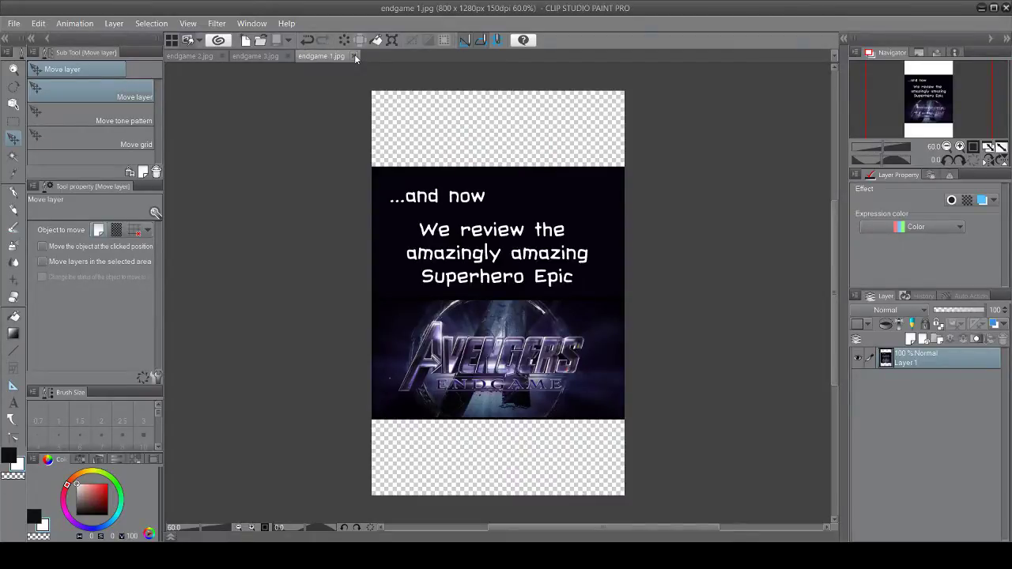
pyautogui.click(355, 56)
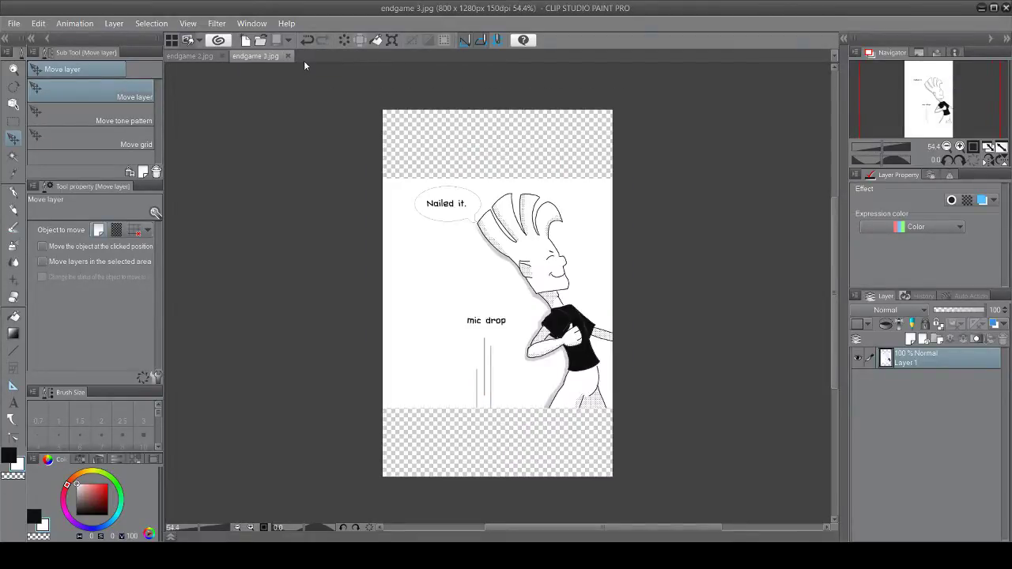
pyautogui.click(289, 58)
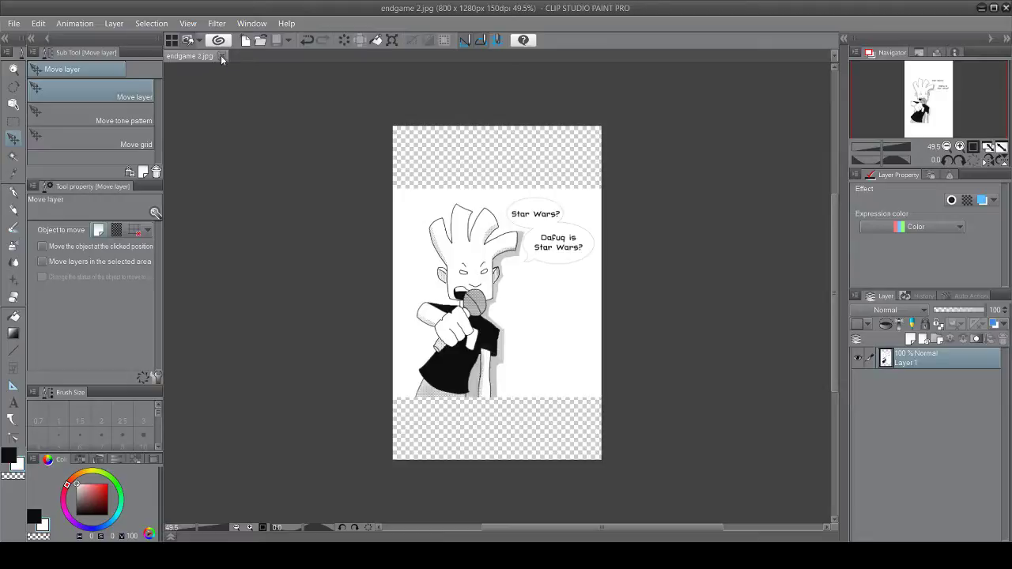
pyautogui.click(221, 56)
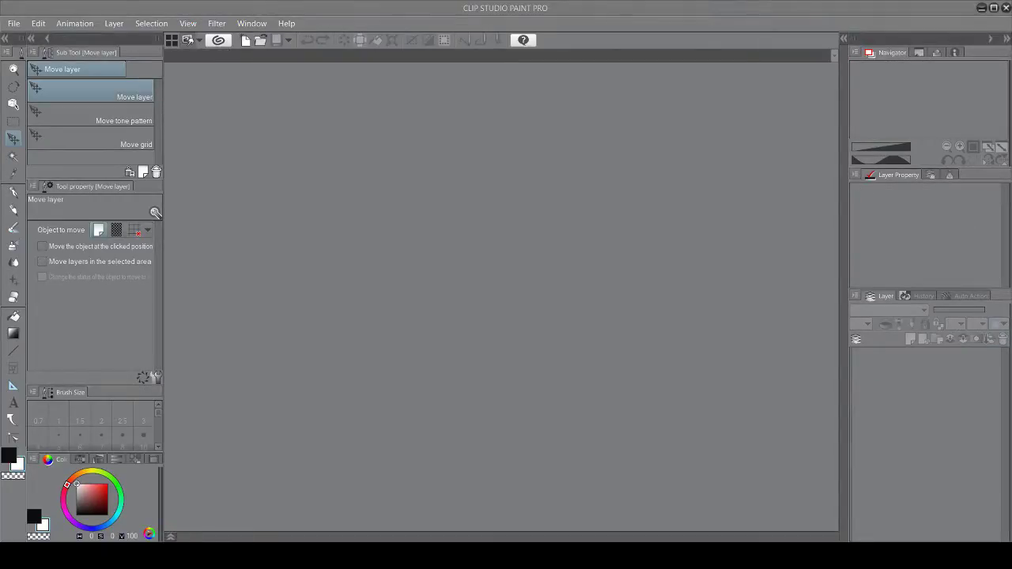